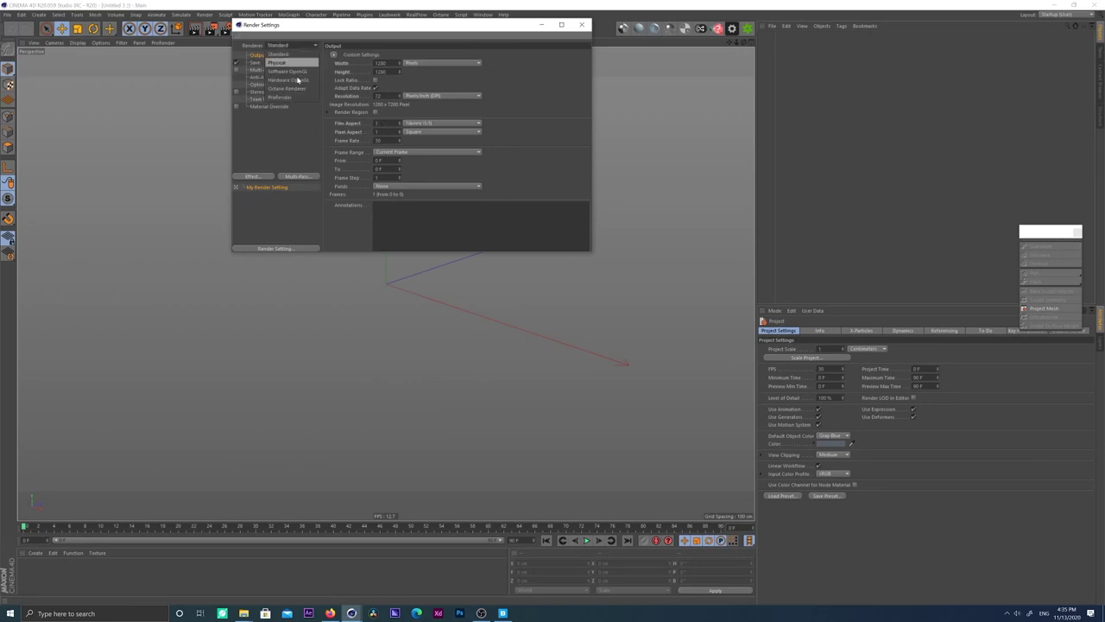
Step: Add a plane as the floor and scale it uniformly to about 1716 cm in width and height
{"action": "left_click", "coordinate": [582, 25]}
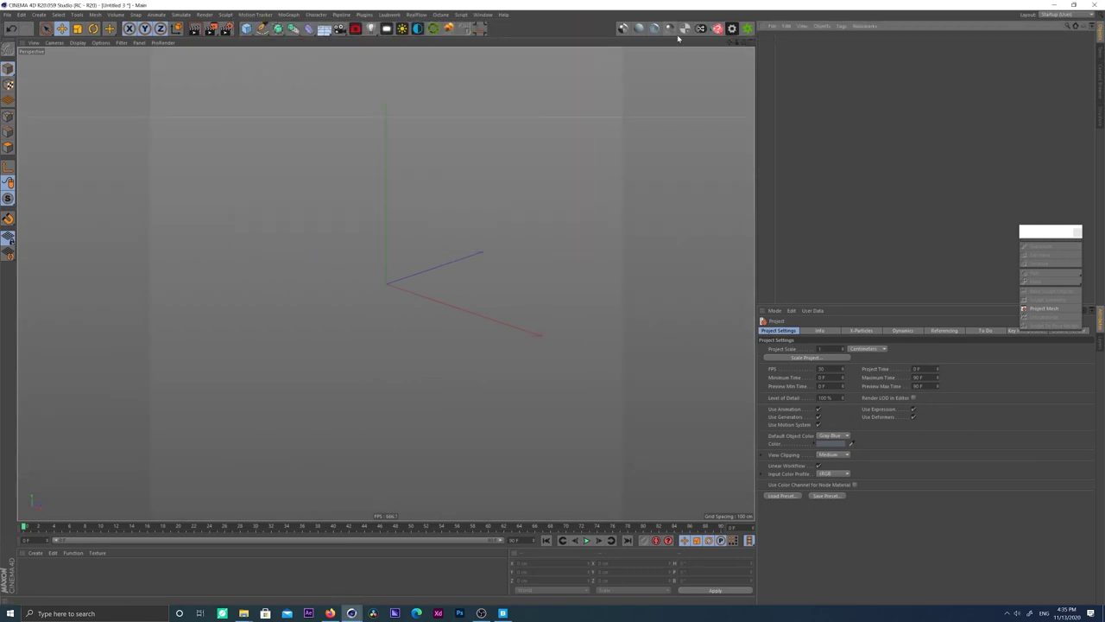
{"action": "left_click", "coordinate": [246, 28]}
{"action": "left_click", "coordinate": [370, 81]}
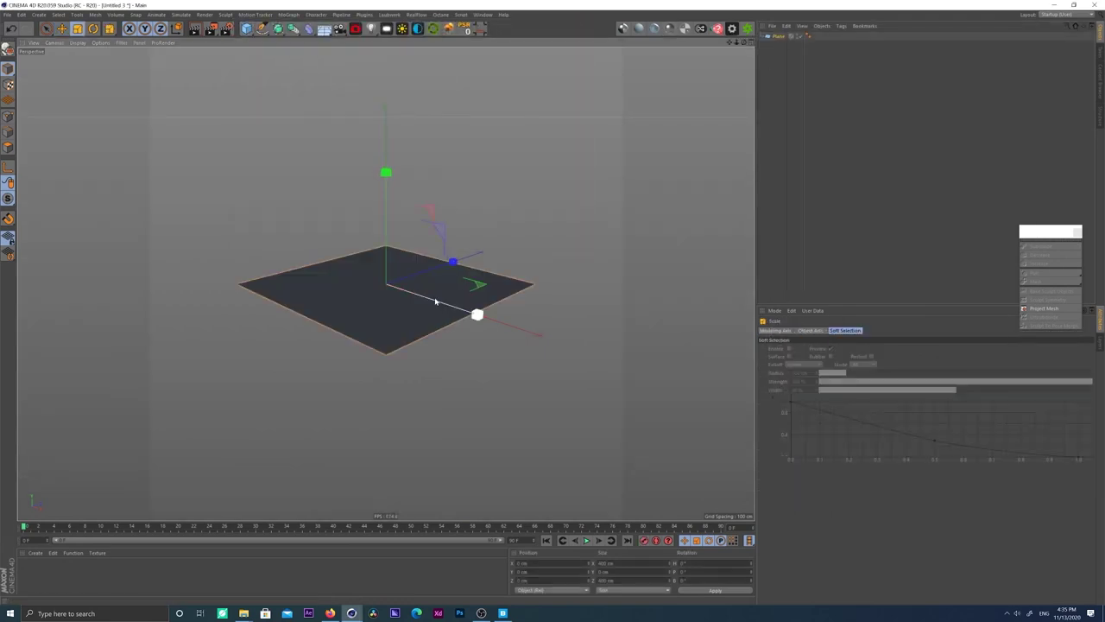
{"action": "left_click_drag", "start_coordinate": [440, 306], "coordinate": [695, 380]}
{"action": "left_click_drag", "start_coordinate": [417, 351], "coordinate": [432, 377], "text": "alt"}
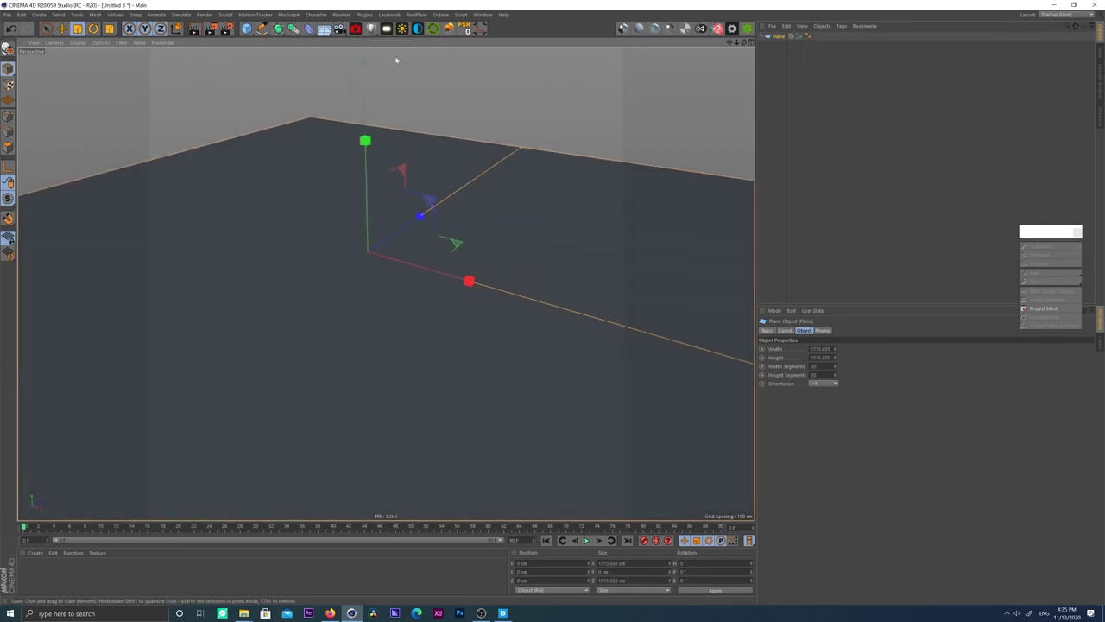
Step: Add an Octane HDRI sky and load the artist workshop image from the Indoor HDRIs pack as its environment
{"action": "left_click", "coordinate": [418, 29]}
{"action": "right_click", "coordinate": [782, 37]}
{"action": "left_click", "coordinate": [807, 155]}
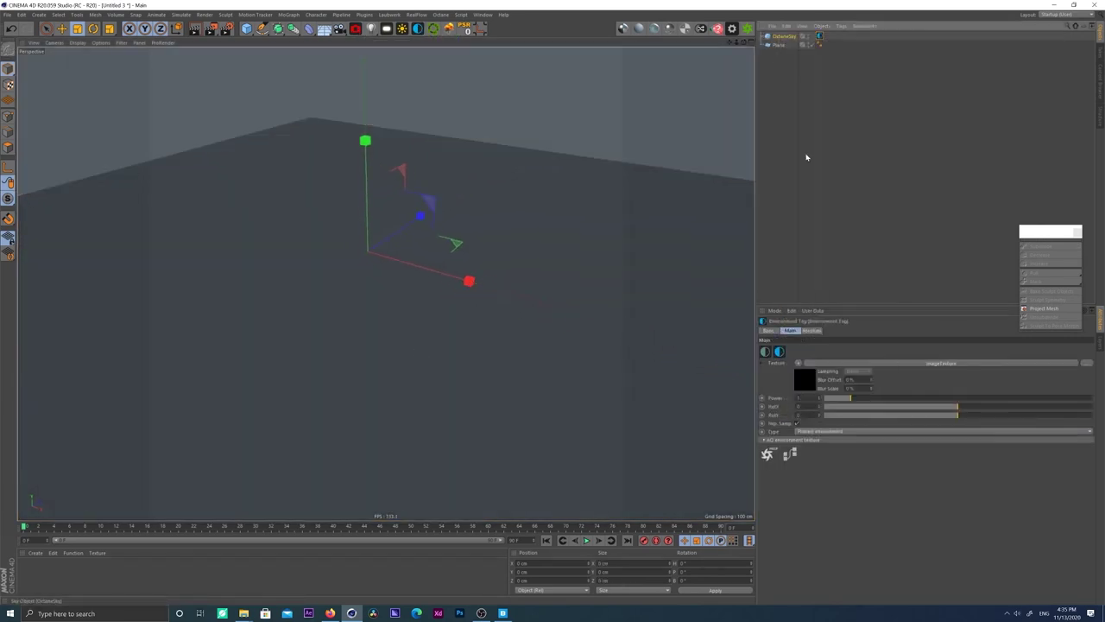
{"action": "left_click", "coordinate": [829, 37]}
{"action": "left_click", "coordinate": [810, 372]}
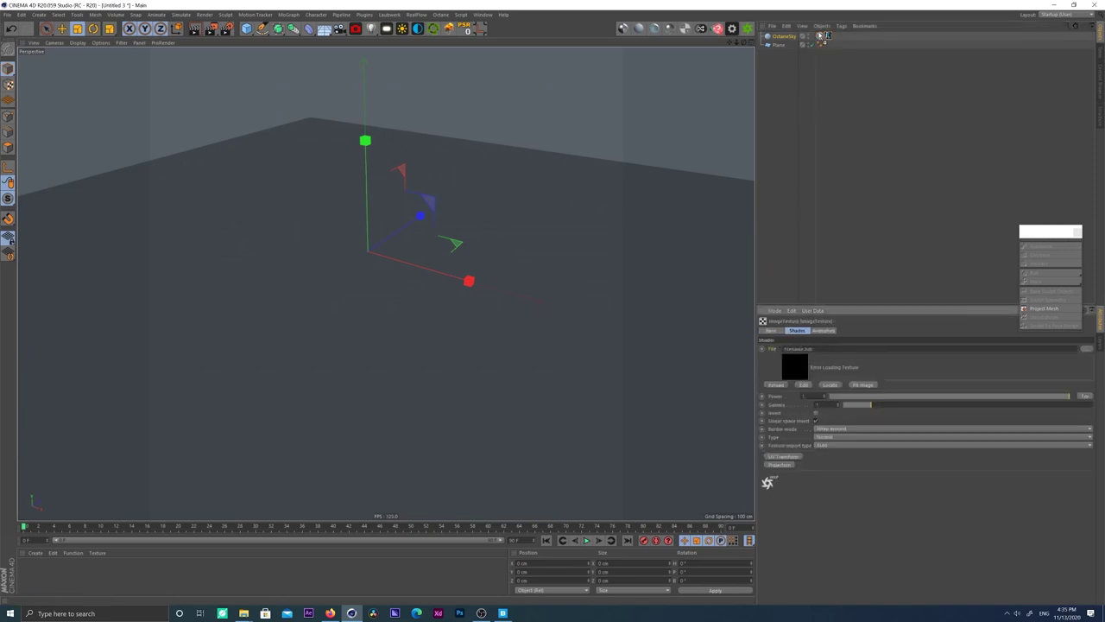
{"action": "left_click", "coordinate": [819, 36]}
{"action": "left_click", "coordinate": [788, 352]}
{"action": "left_click", "coordinate": [663, 271]}
{"action": "left_click", "coordinate": [663, 298]}
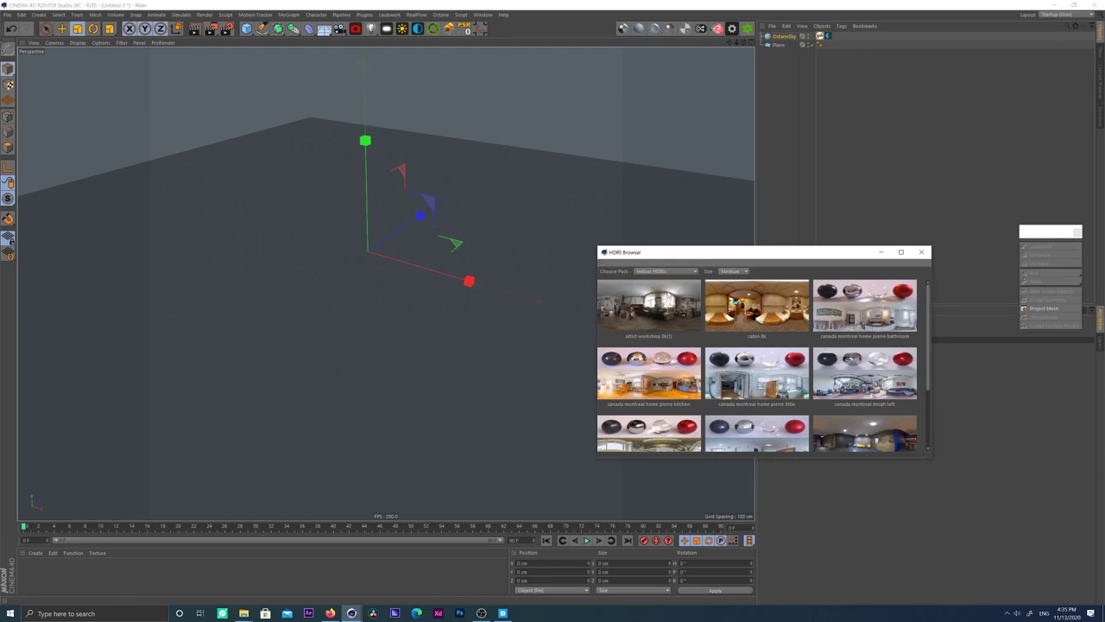
{"action": "left_click", "coordinate": [921, 252]}
Step: Open the iPhoneX_Octane scene file from the iPhoneX_FBX folder and bring that scene into view
{"action": "left_click", "coordinate": [779, 45]}
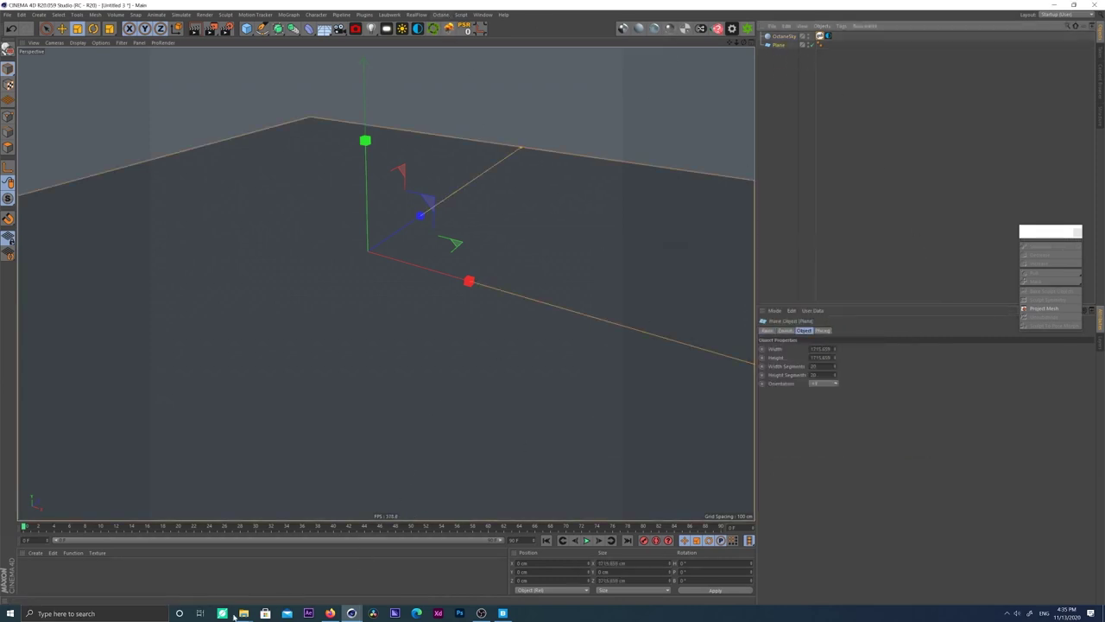
{"action": "mouse_move", "coordinate": [239, 614]}
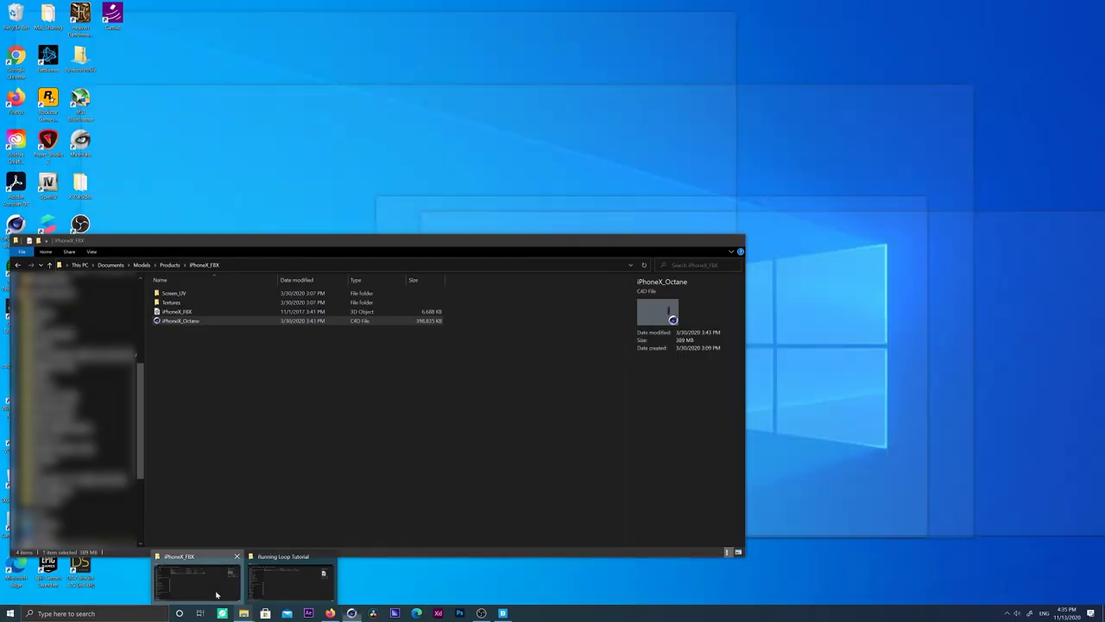
{"action": "left_click", "coordinate": [203, 583]}
{"action": "double_click", "coordinate": [180, 322]}
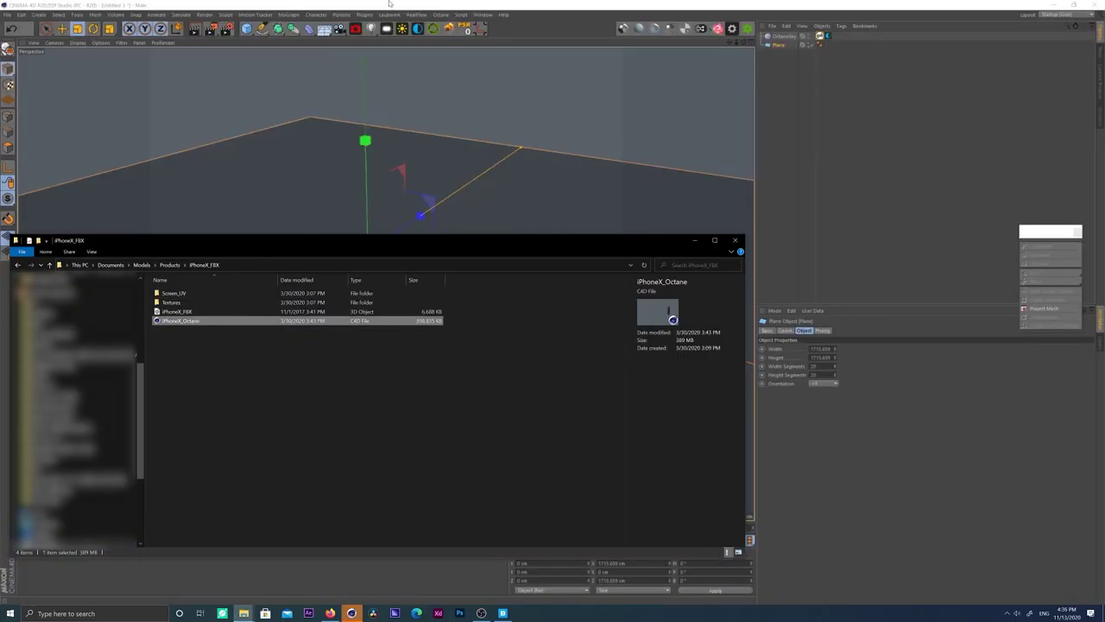
{"action": "left_click", "coordinate": [389, 3]}
{"action": "left_click", "coordinate": [613, 338]}
{"action": "left_click", "coordinate": [483, 15]}
{"action": "left_click", "coordinate": [513, 246]}
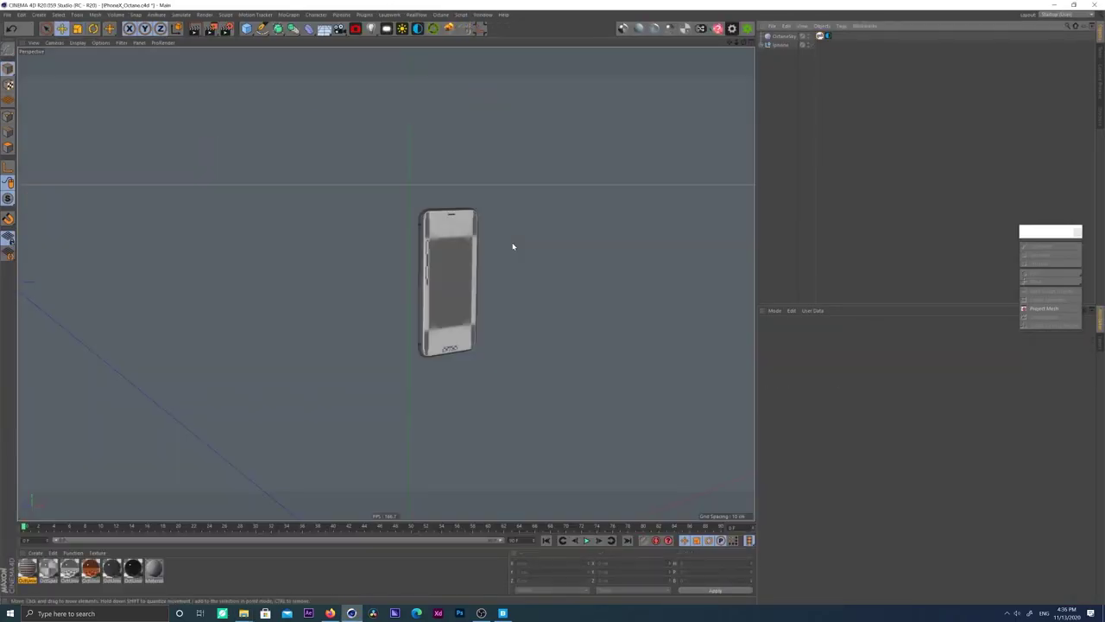
Step: Preview the phone model in the Octane Live Viewer and place the viewer window beside the viewport
{"action": "middle_click_drag", "start_coordinate": [448, 295], "coordinate": [385, 283], "text": "alt"}
{"action": "left_click_drag", "start_coordinate": [378, 239], "coordinate": [361, 209], "text": "alt"}
{"action": "left_click", "coordinate": [747, 30]}
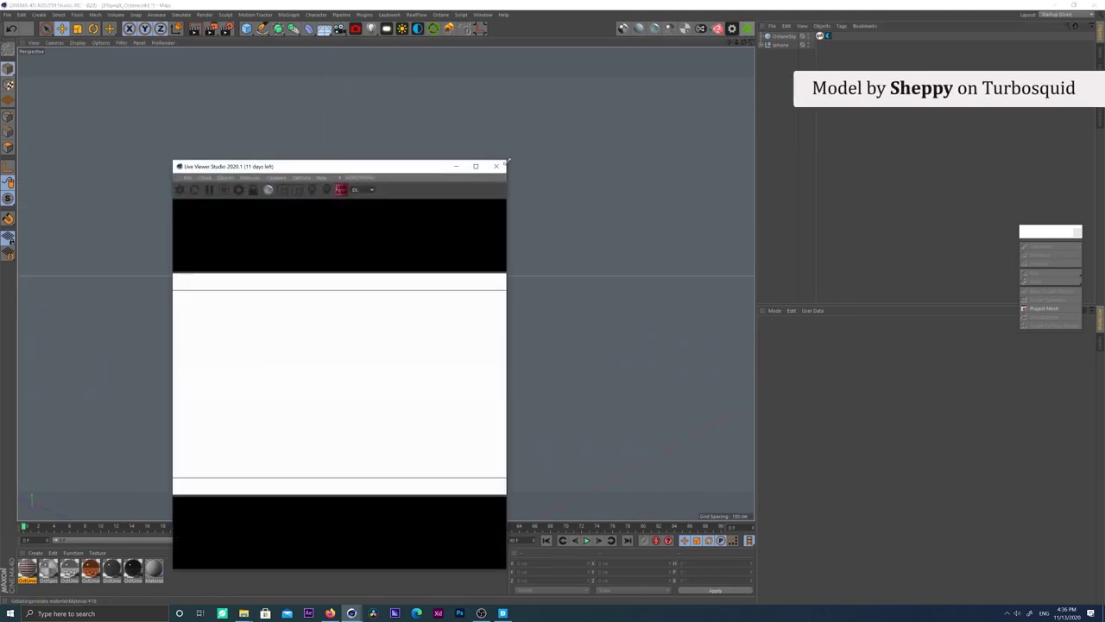
{"action": "left_click_drag", "start_coordinate": [429, 167], "coordinate": [840, 148]}
{"action": "scroll", "coordinate": [366, 253], "scroll_direction": "up", "scroll_amount": 6}
{"action": "mouse_move", "coordinate": [346, 245]}
{"action": "left_mouse_down", "text": "alt"}
{"action": "mouse_move", "coordinate": [612, 254]}
{"action": "mouse_move", "coordinate": [280, 252]}
{"action": "mouse_move", "coordinate": [329, 241]}
{"action": "left_mouse_up", "text": "alt"}
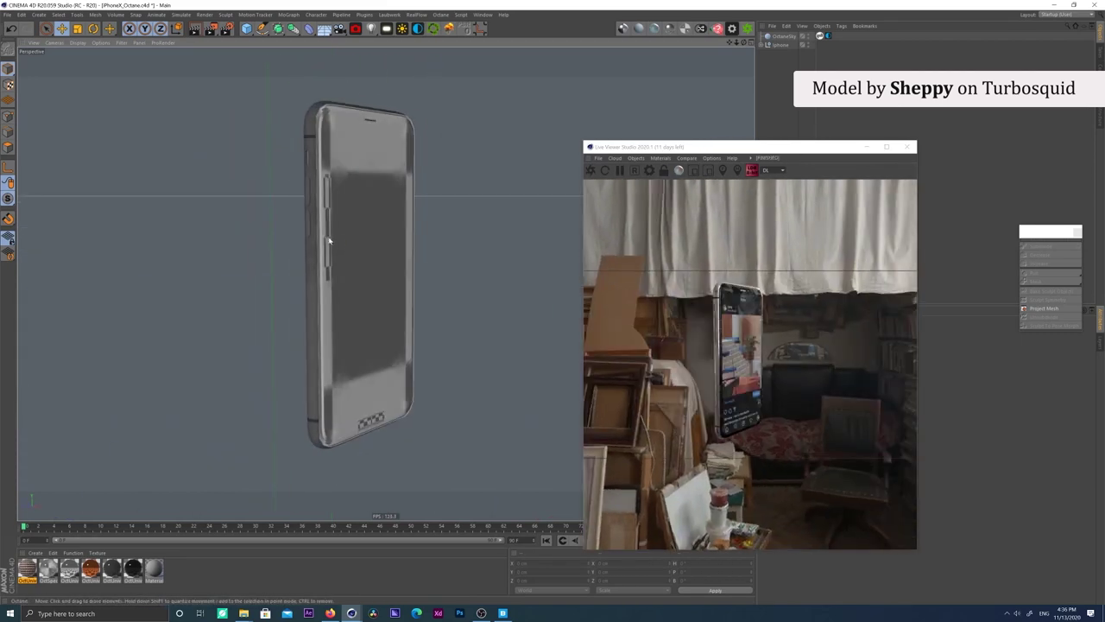
{"action": "left_click_drag", "start_coordinate": [682, 147], "coordinate": [798, 197]}
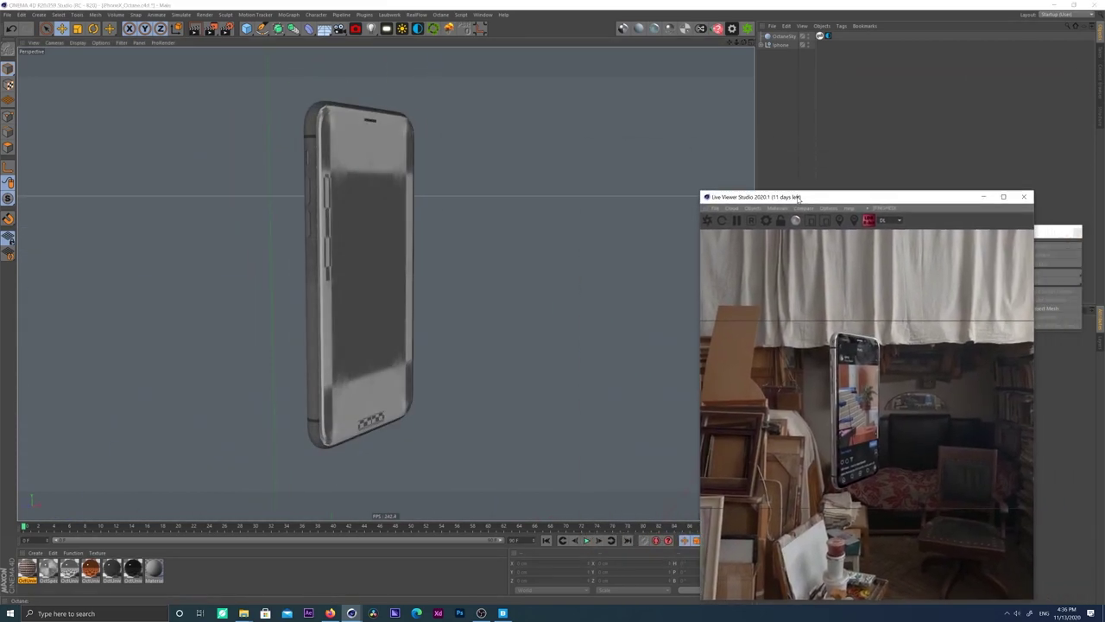
Step: Copy the iphone group from the iPhoneX_Octane scene and paste it into the Untitled 3 scene
{"action": "left_click", "coordinate": [778, 45]}
{"action": "key", "text": "ctrl+c"}
{"action": "key", "text": "ctrl+c"}
{"action": "key", "text": "ctrl+c"}
{"action": "key", "text": "ctrl+c"}
{"action": "key", "text": "ctrl+c"}
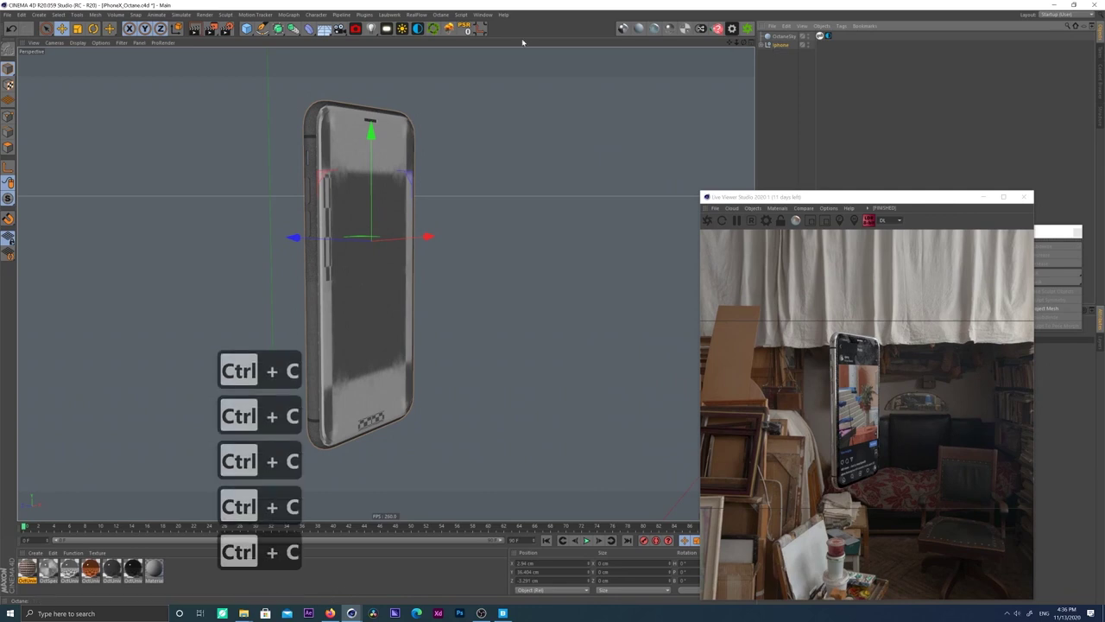
{"action": "left_click", "coordinate": [481, 14]}
{"action": "left_click", "coordinate": [509, 236]}
{"action": "key", "text": "ctrl+v"}
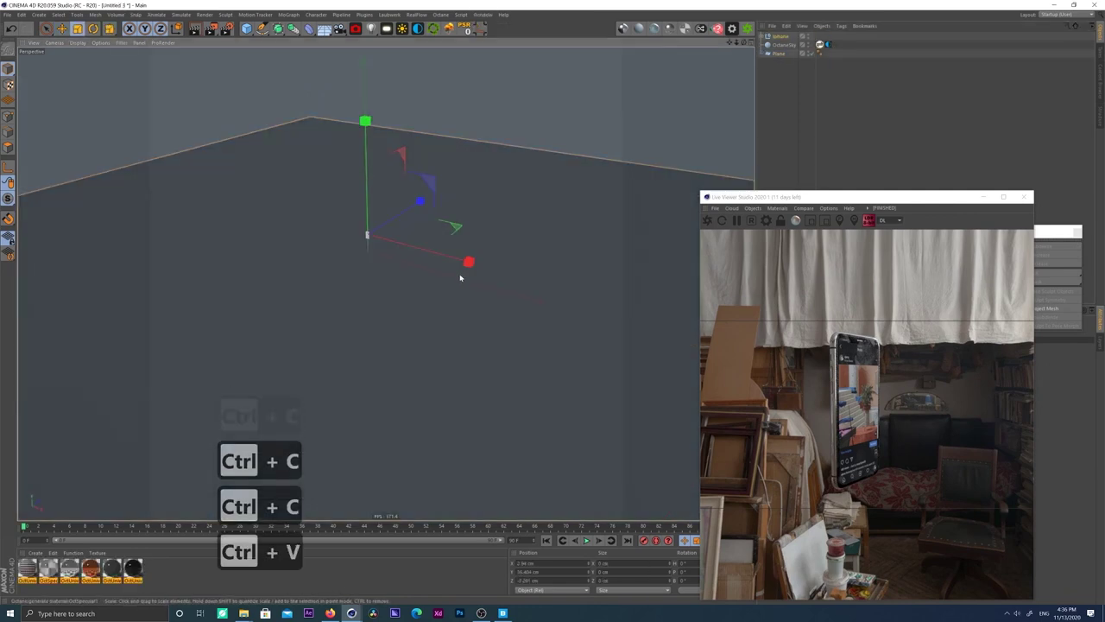
Step: Add a reference cube near the phone and set its X, Y and Z sizes to 20 cm
{"action": "key", "text": "r"}
{"action": "right_click_drag", "start_coordinate": [365, 232], "coordinate": [393, 220], "text": "alt"}
{"action": "left_click", "coordinate": [251, 30]}
{"action": "left_click_drag", "start_coordinate": [893, 197], "coordinate": [259, 176]}
{"action": "left_click_drag", "start_coordinate": [805, 349], "coordinate": [761, 323]}
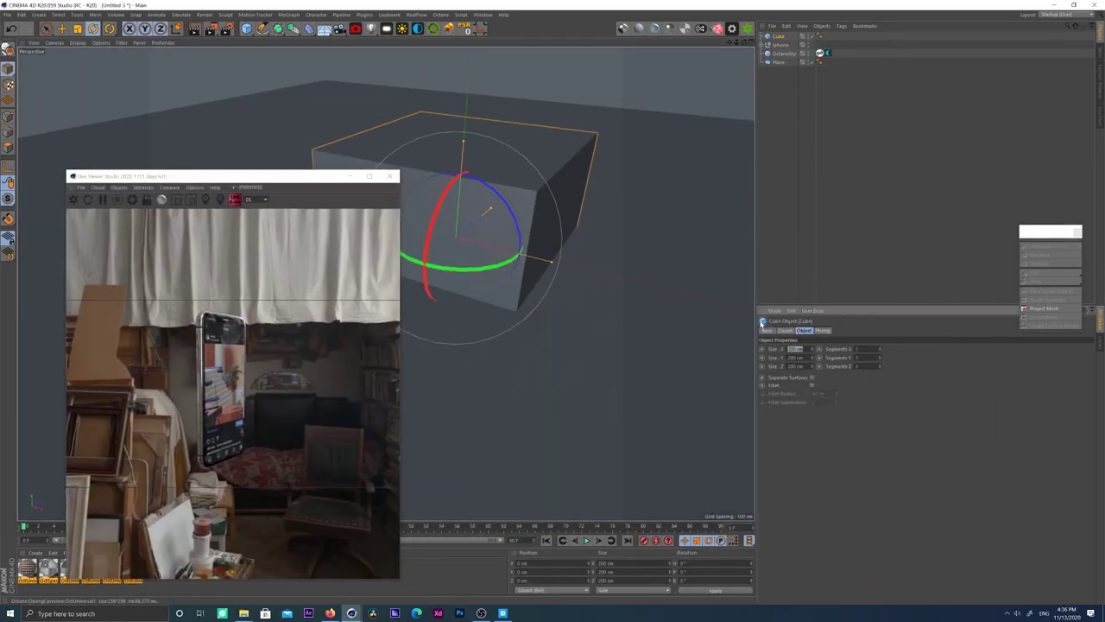
{"action": "type", "text": "20"}
{"action": "key", "text": "Tab"}
{"action": "type", "text": "20"}
{"action": "key", "text": "Return"}
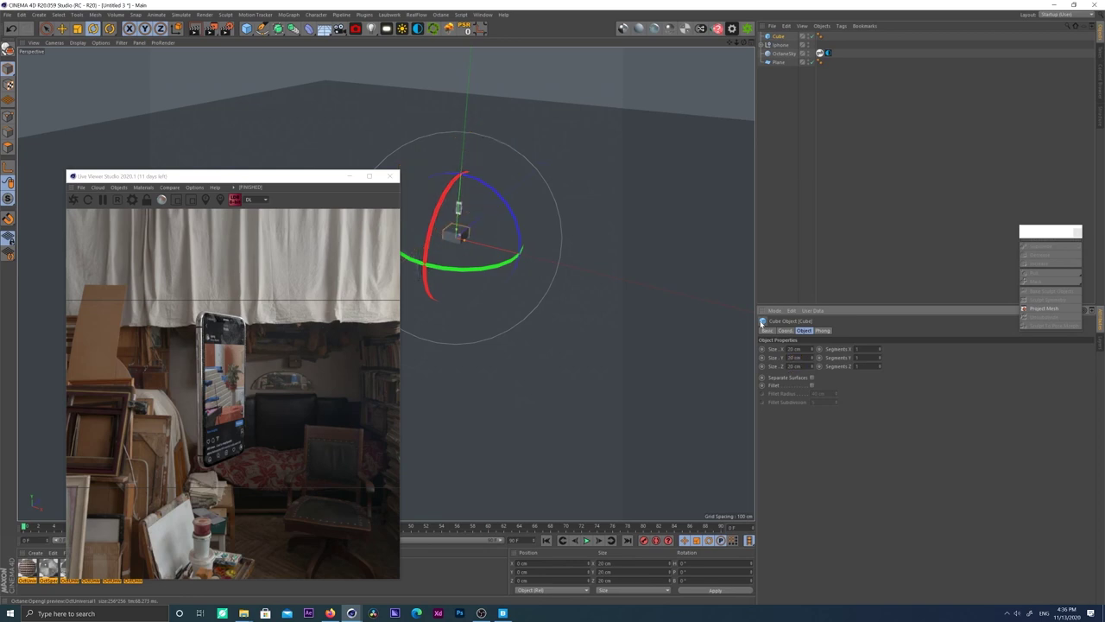
Step: Raise the 20 cm cube along Y to compare its size with the phone, and delete it
{"action": "key", "text": "e"}
{"action": "right_click_drag", "start_coordinate": [451, 233], "coordinate": [544, 216], "text": "alt"}
{"action": "left_click_drag", "start_coordinate": [485, 188], "coordinate": [488, 154]}
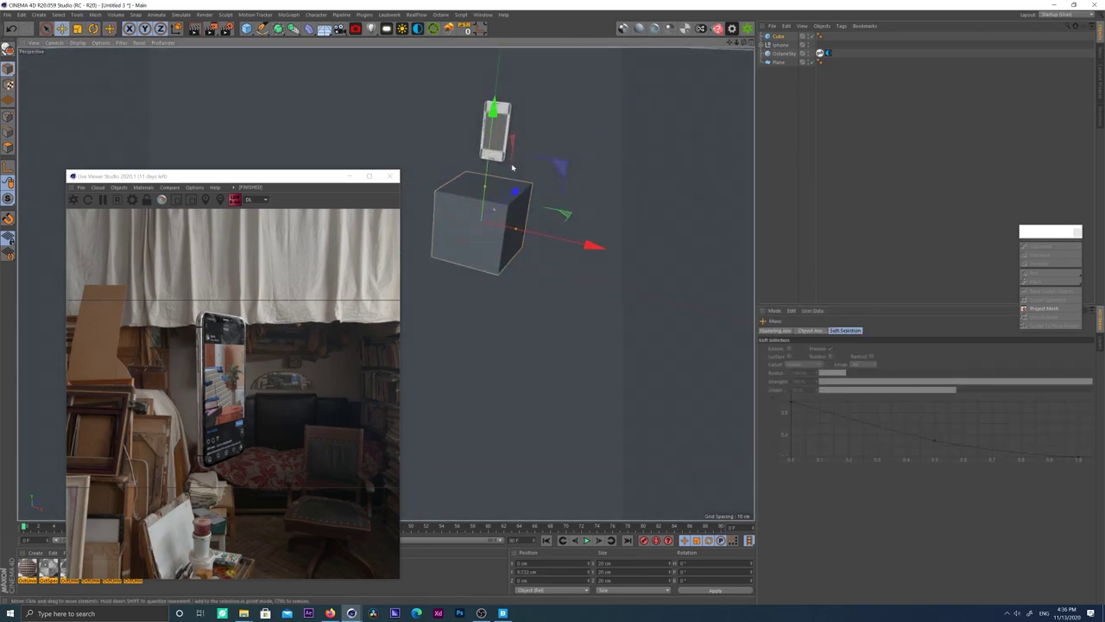
{"action": "key", "text": "Delete"}
Step: Lay the iphone group flat with a -90° pitch and adjust its height in the front view to about 0.44 cm
{"action": "left_click", "coordinate": [777, 37]}
{"action": "key", "text": "r"}
{"action": "left_click_drag", "start_coordinate": [479, 120], "coordinate": [485, 308], "text": "shift"}
{"action": "key", "text": "e"}
{"action": "left_click", "coordinate": [751, 42]}
{"action": "left_click_drag", "start_coordinate": [221, 180], "coordinate": [869, 170]}
{"action": "left_click_drag", "start_coordinate": [714, 160], "coordinate": [801, 278]}
{"action": "right_click_drag", "start_coordinate": [576, 412], "coordinate": [686, 404], "text": "alt"}
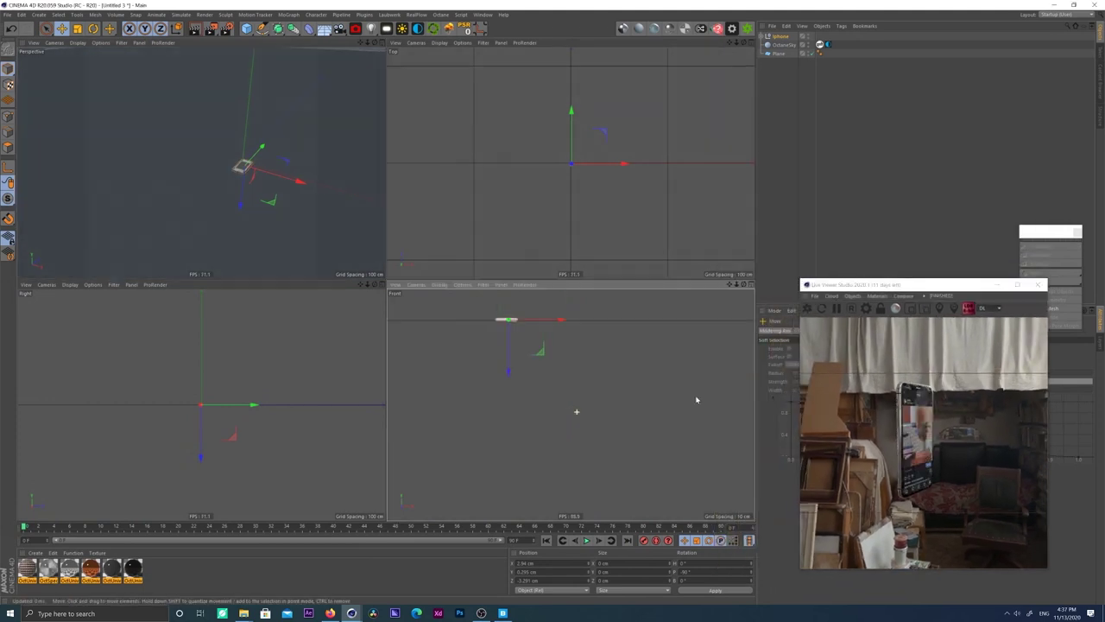
{"action": "scroll", "coordinate": [503, 318], "scroll_direction": "up", "scroll_amount": 5}
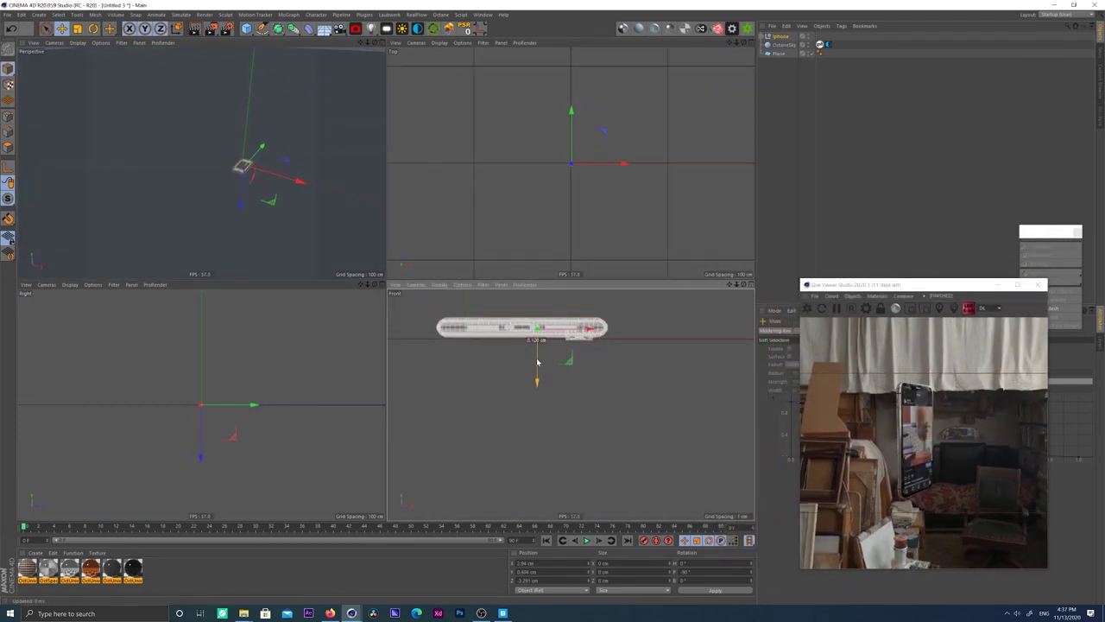
{"action": "scroll", "coordinate": [193, 405], "scroll_direction": "up", "scroll_amount": 10}
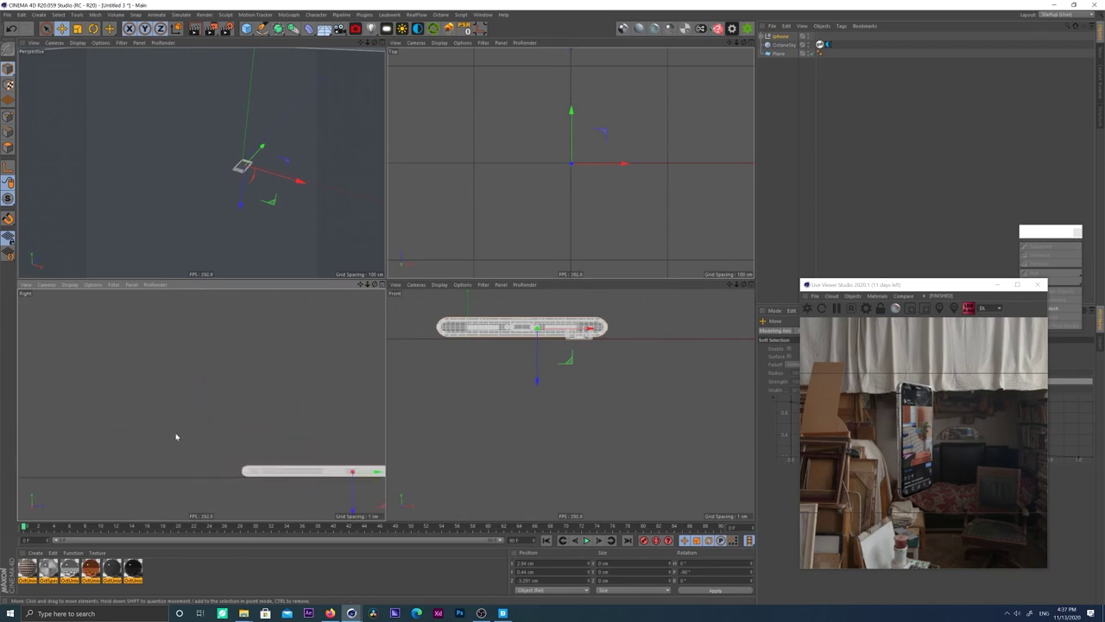
Step: Rotate the phone's pitch slightly in the right view so its back lies level with the floor
{"action": "right_click_drag", "start_coordinate": [272, 409], "coordinate": [284, 408], "text": "alt"}
{"action": "key", "text": "r"}
{"action": "left_click_drag", "start_coordinate": [284, 382], "coordinate": [285, 381]}
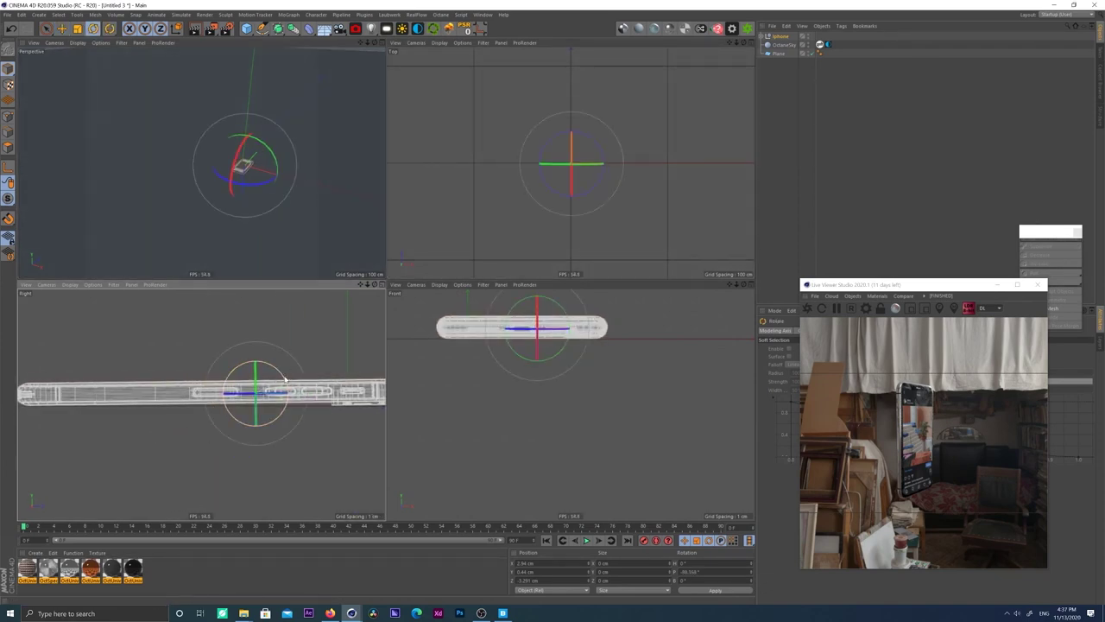
{"action": "scroll", "coordinate": [340, 409], "scroll_direction": "up", "scroll_amount": 5}
{"action": "middle_click_drag", "start_coordinate": [340, 409], "coordinate": [153, 380], "text": "alt"}
Step: Fine-tune the iphone group's Y position to 0.43 cm so it rests on the floor plane
{"action": "left_click", "coordinate": [780, 37]}
{"action": "left_click_drag", "start_coordinate": [890, 286], "coordinate": [964, 352]}
{"action": "left_click", "coordinate": [792, 333]}
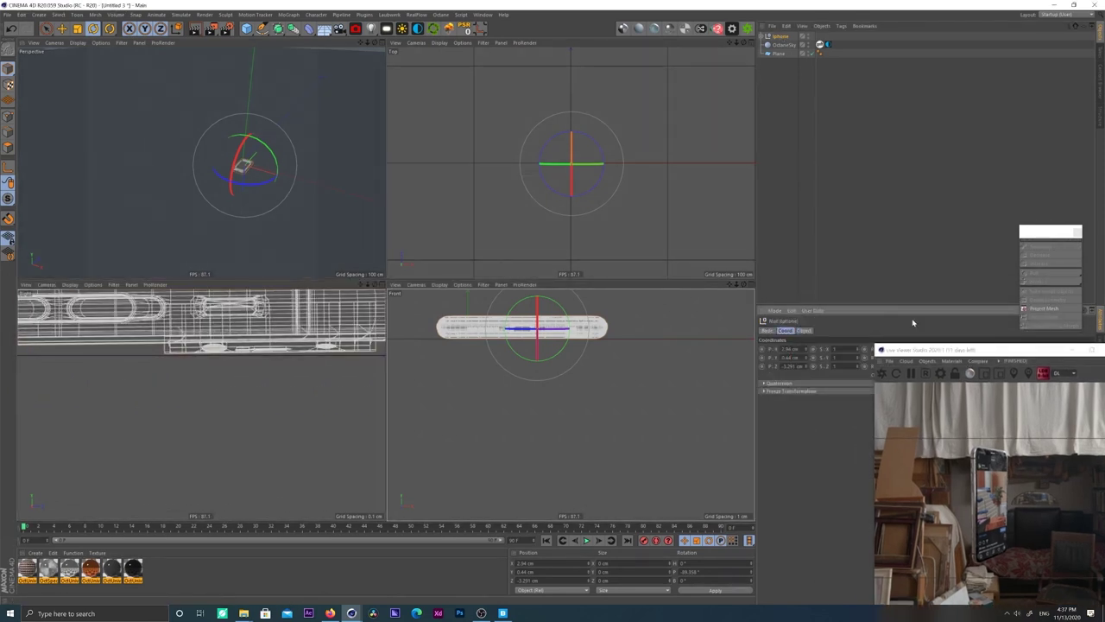
{"action": "type", "text": "45"}
{"action": "key", "text": "Return"}
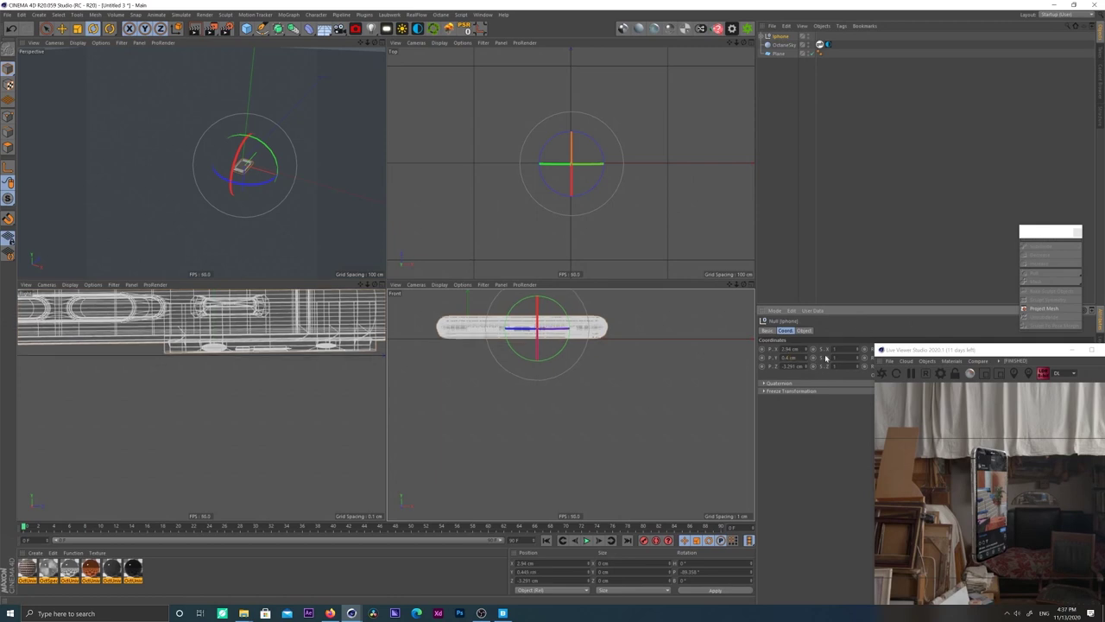
{"action": "type", "text": "3"}
{"action": "key", "text": "Return"}
Step: Switch the rotation axes to world coordinates and turn the phone on the floor to a heading of -90°
{"action": "mouse_move", "coordinate": [144, 338]}
{"action": "middle_mouse_down", "text": "alt"}
{"action": "mouse_move", "coordinate": [202, 405]}
{"action": "mouse_move", "coordinate": [136, 345]}
{"action": "middle_mouse_up", "text": "alt"}
{"action": "scroll", "coordinate": [243, 167], "scroll_direction": "up", "scroll_amount": 6}
{"action": "left_click_drag", "start_coordinate": [271, 165], "coordinate": [200, 170], "text": "alt"}
{"action": "middle_click_drag", "start_coordinate": [251, 150], "coordinate": [202, 165], "text": "alt"}
{"action": "left_click_drag", "start_coordinate": [206, 188], "coordinate": [155, 170], "text": "alt"}
{"action": "key", "text": "ctrl+z"}
{"action": "left_click", "coordinate": [175, 30]}
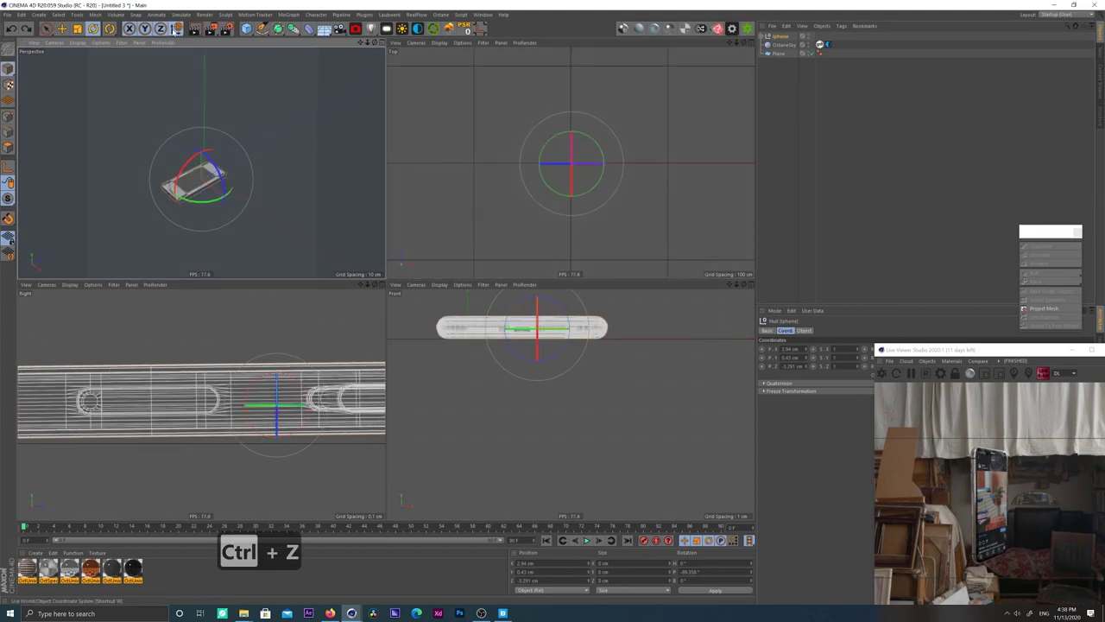
{"action": "left_click_drag", "start_coordinate": [210, 207], "coordinate": [188, 110]}
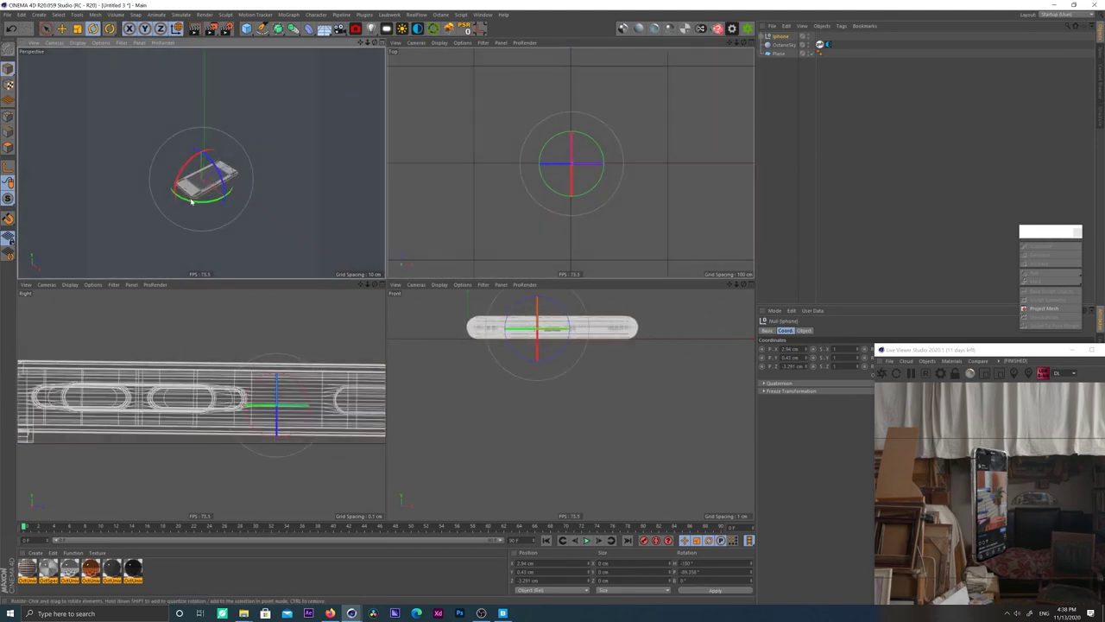
{"action": "left_click_drag", "start_coordinate": [192, 204], "coordinate": [260, 187]}
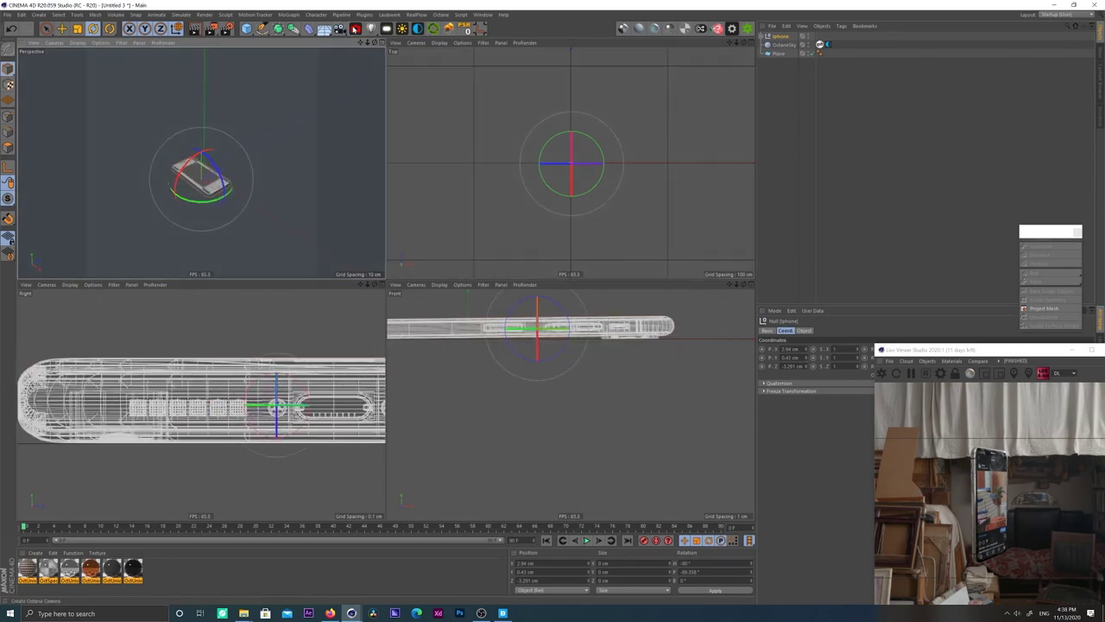
Step: Add an Octane camera, look through it and set its focal length to 100 mm
{"action": "left_click", "coordinate": [355, 29]}
{"action": "left_click", "coordinate": [800, 37]}
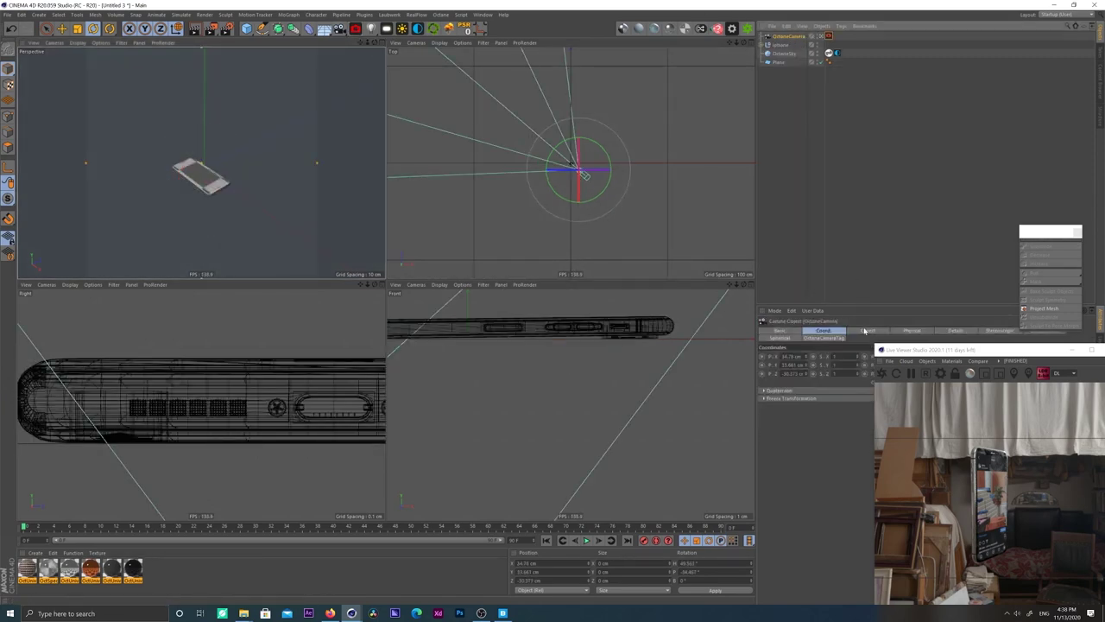
{"action": "left_click", "coordinate": [867, 331]}
{"action": "left_click_drag", "start_coordinate": [913, 349], "coordinate": [841, 534]}
{"action": "left_click_drag", "start_coordinate": [837, 367], "coordinate": [776, 362]}
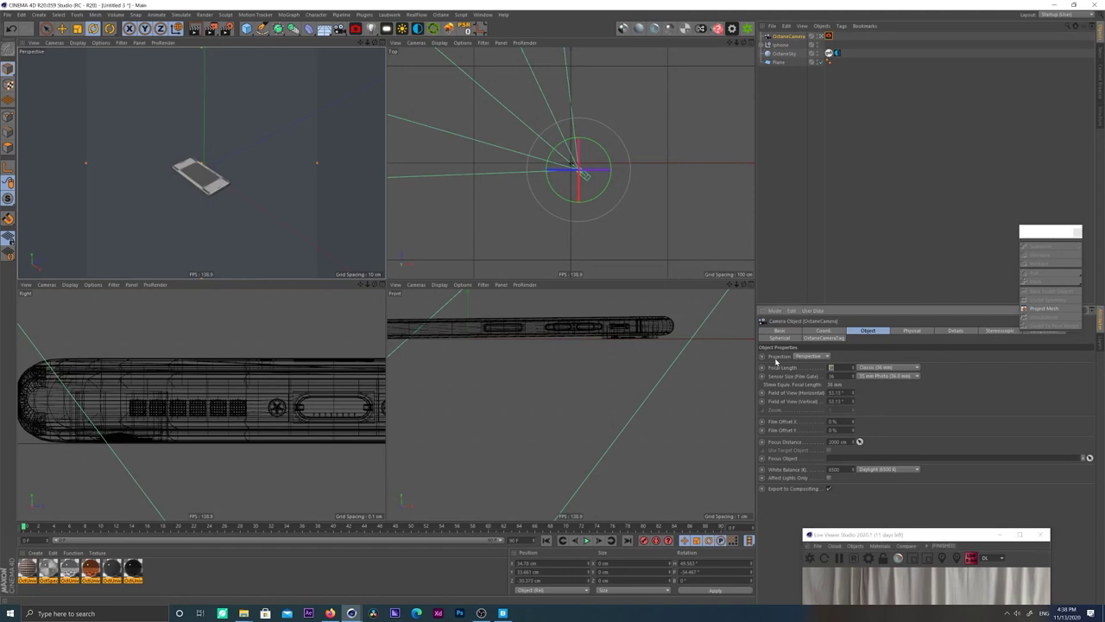
{"action": "type", "text": "80"}
{"action": "key", "text": "Return"}
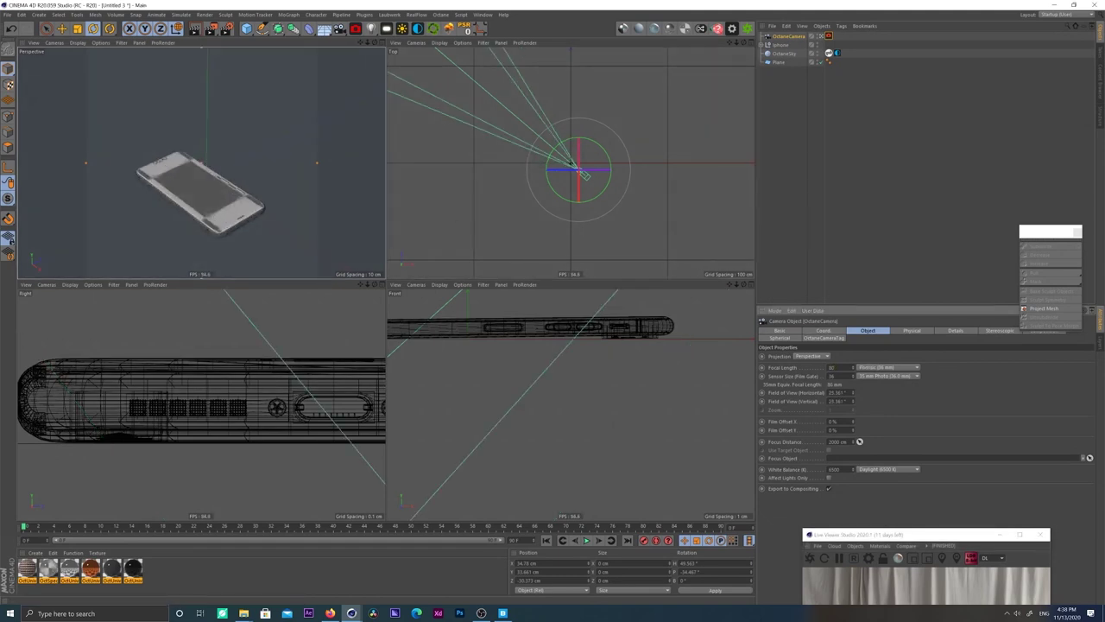
{"action": "type", "text": "100"}
{"action": "key", "text": "Return"}
Step: Frame the phone from a low angle through the Octane camera while checking the Live Viewer render
{"action": "right_click_drag", "start_coordinate": [205, 183], "coordinate": [189, 214], "text": "alt"}
{"action": "mouse_move", "coordinate": [202, 216]}
{"action": "left_mouse_down", "text": "alt"}
{"action": "mouse_move", "coordinate": [234, 237]}
{"action": "mouse_move", "coordinate": [216, 240]}
{"action": "mouse_move", "coordinate": [208, 200]}
{"action": "left_mouse_up", "text": "alt"}
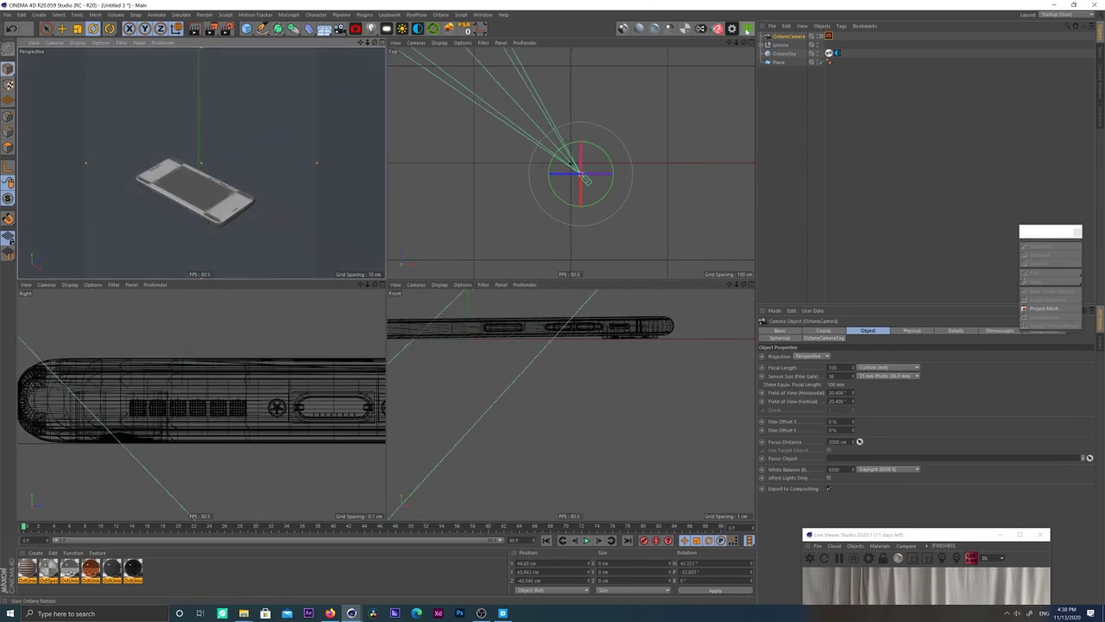
{"action": "left_click_drag", "start_coordinate": [909, 538], "coordinate": [596, 253]}
{"action": "middle_click_drag", "start_coordinate": [200, 180], "coordinate": [212, 163], "text": "alt"}
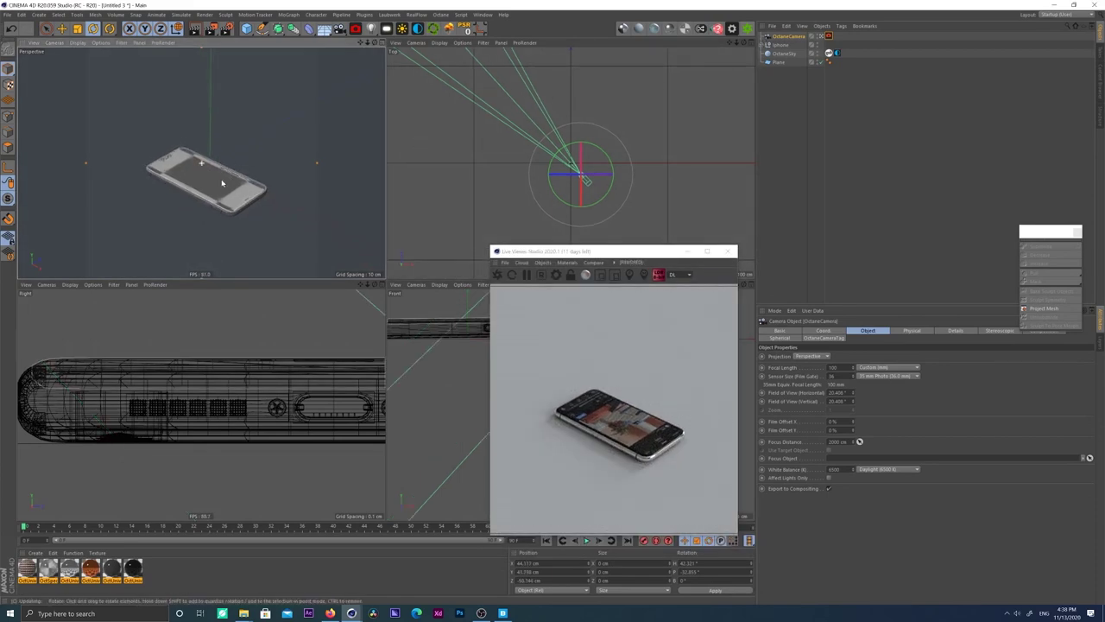
{"action": "left_click_drag", "start_coordinate": [222, 182], "coordinate": [245, 132], "text": "alt"}
{"action": "middle_click_drag", "start_coordinate": [305, 130], "coordinate": [291, 161], "text": "alt"}
Step: Rotate the sky's environment texture to a RotX of about -0.75 while viewing the background through the camera
{"action": "left_click", "coordinate": [834, 54]}
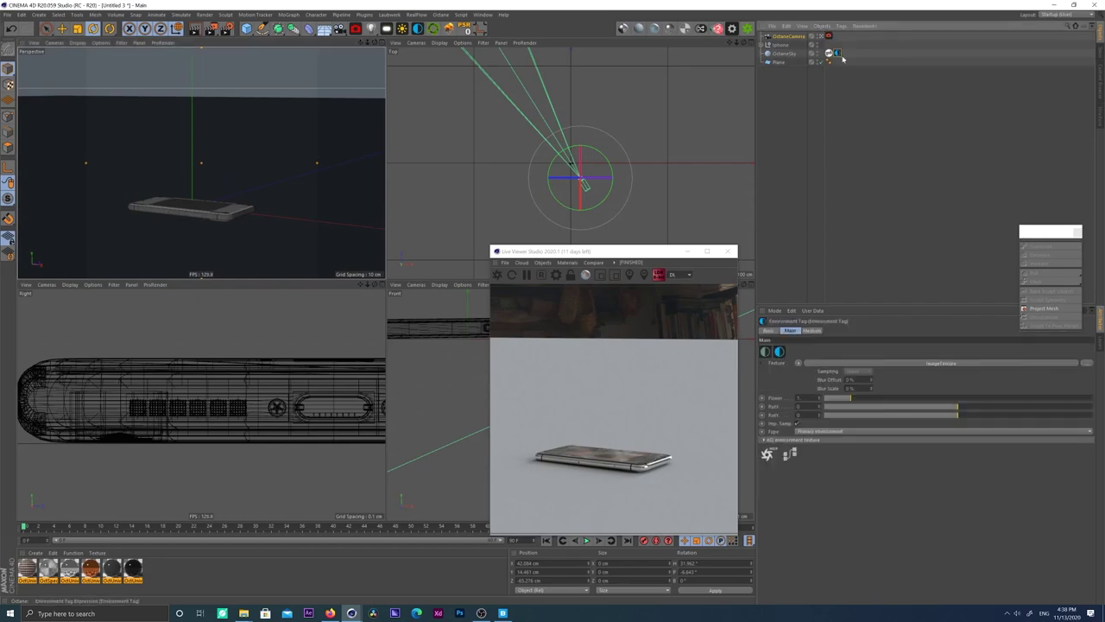
{"action": "left_click_drag", "start_coordinate": [955, 409], "coordinate": [931, 410]}
{"action": "middle_click_drag", "start_coordinate": [207, 116], "coordinate": [202, 162], "text": "alt"}
{"action": "left_click_drag", "start_coordinate": [251, 168], "coordinate": [266, 136], "text": "alt"}
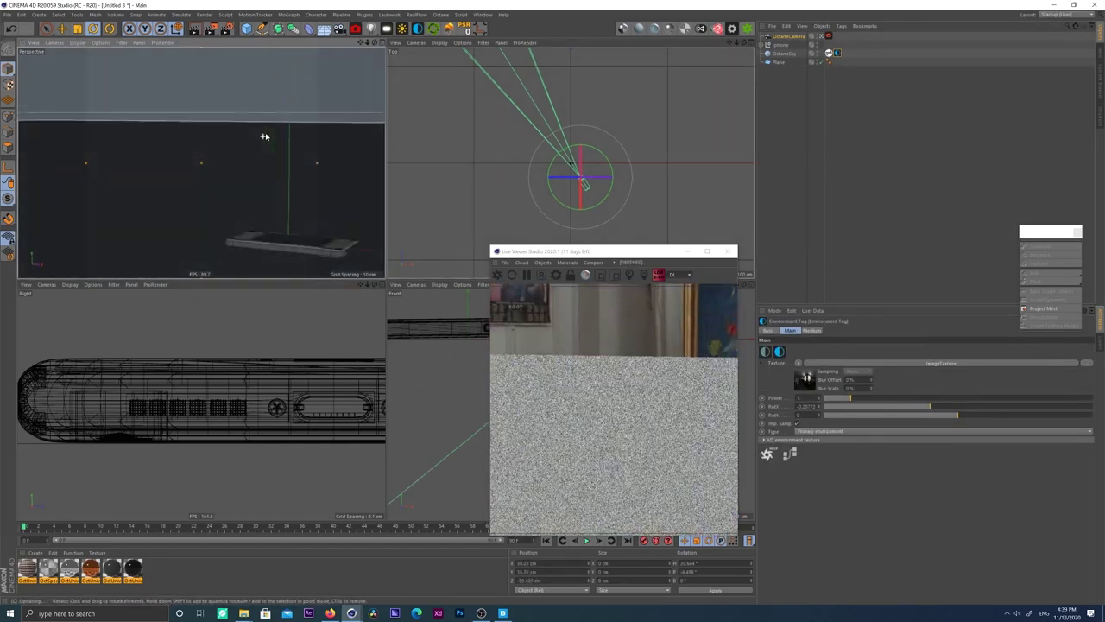
{"action": "middle_click_drag", "start_coordinate": [266, 135], "coordinate": [153, 265], "text": "alt"}
{"action": "right_click_drag", "start_coordinate": [296, 207], "coordinate": [251, 249], "text": "alt"}
{"action": "middle_click_drag", "start_coordinate": [251, 249], "coordinate": [214, 220], "text": "alt"}
{"action": "left_click_drag", "start_coordinate": [924, 407], "coordinate": [861, 417]}
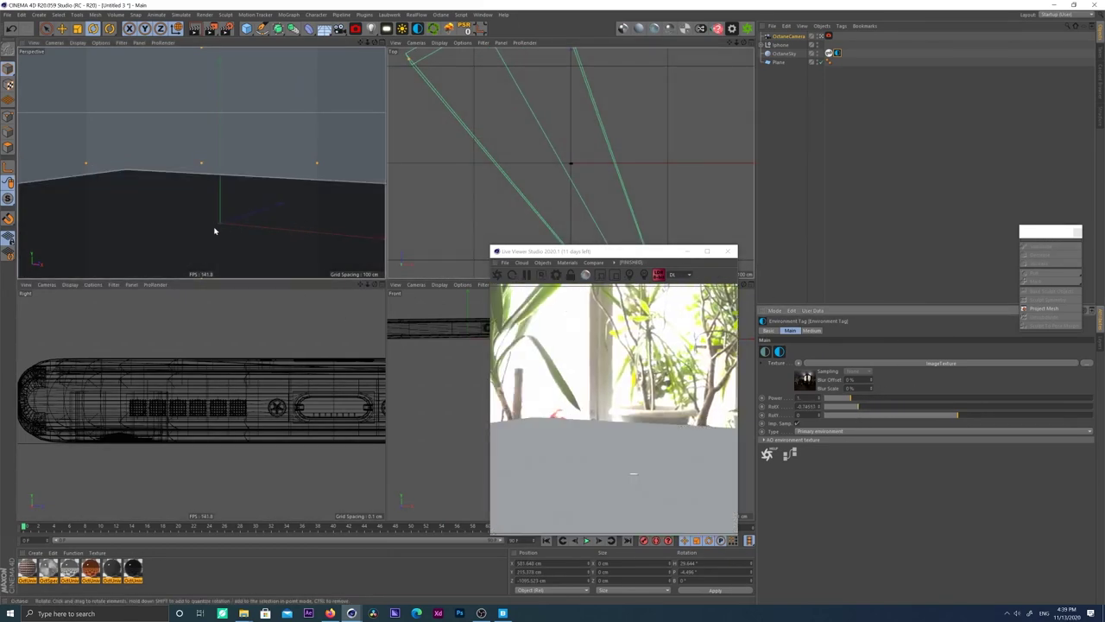
Step: Undo the camera view changes until the phone is framed from above again, and shift the framing slightly
{"action": "key", "text": "ctrl+shift+z"}
{"action": "key", "text": "ctrl+shift+z"}
{"action": "key", "text": "ctrl+shift+z"}
{"action": "key", "text": "ctrl+shift+z"}
{"action": "key", "text": "ctrl+shift+z"}
{"action": "key", "text": "ctrl+shift+z"}
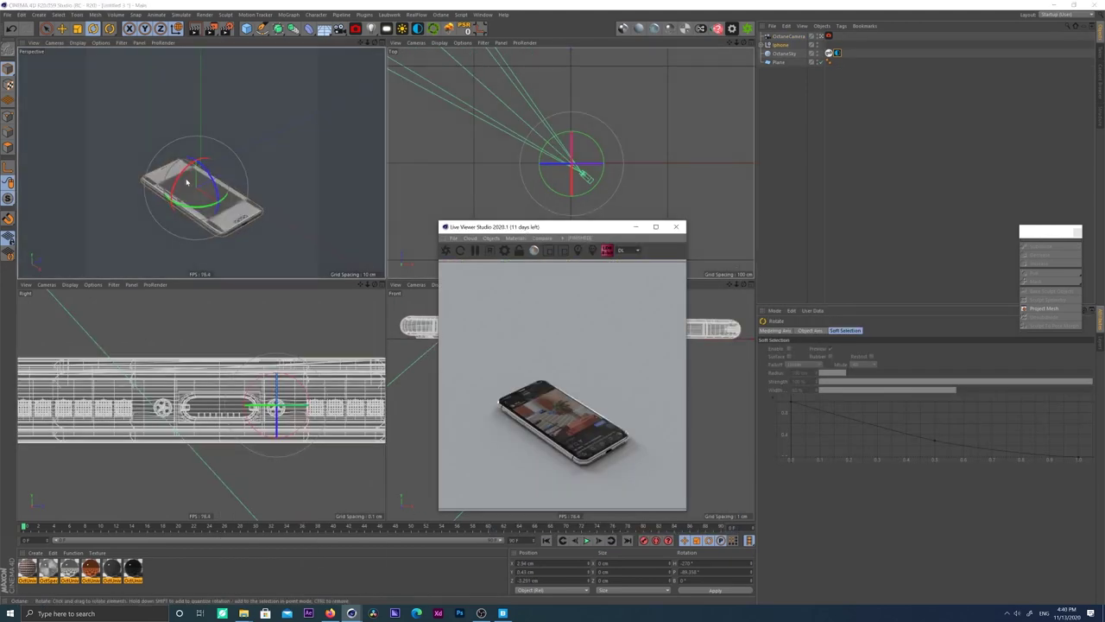
{"action": "mouse_move", "coordinate": [186, 182]}
{"action": "middle_mouse_down", "text": "alt"}
{"action": "mouse_move", "coordinate": [201, 164]}
{"action": "mouse_move", "coordinate": [192, 177]}
{"action": "middle_mouse_up", "text": "alt"}
Step: Create an Octane universal material, open it in the node editor and set its metallic value to 0
{"action": "left_click", "coordinate": [624, 29]}
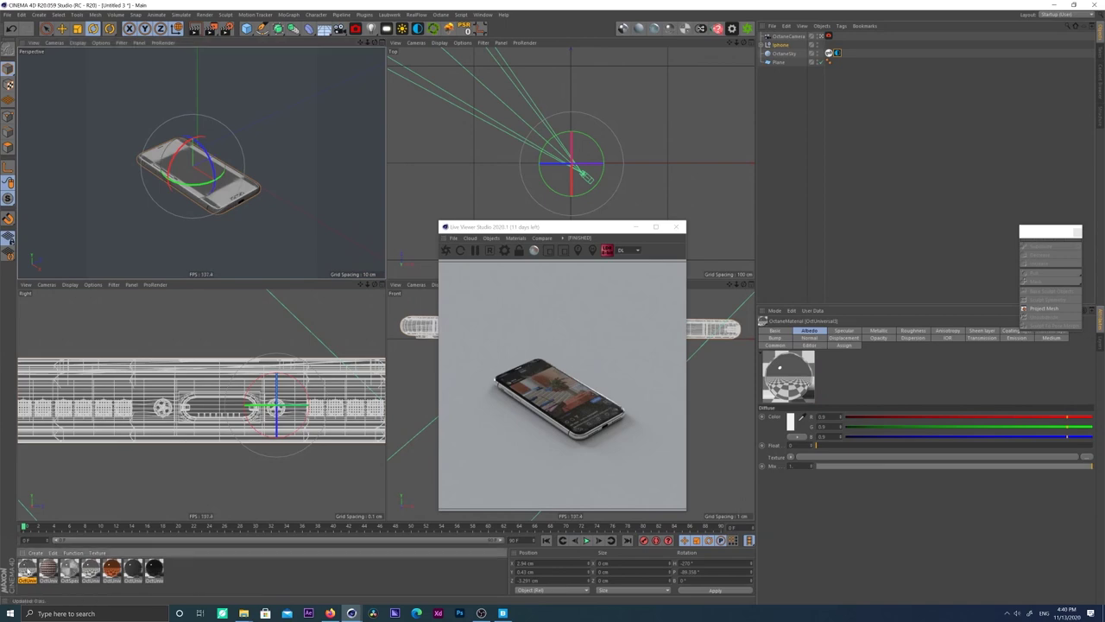
{"action": "double_click", "coordinate": [28, 567]}
{"action": "left_click", "coordinate": [152, 170]}
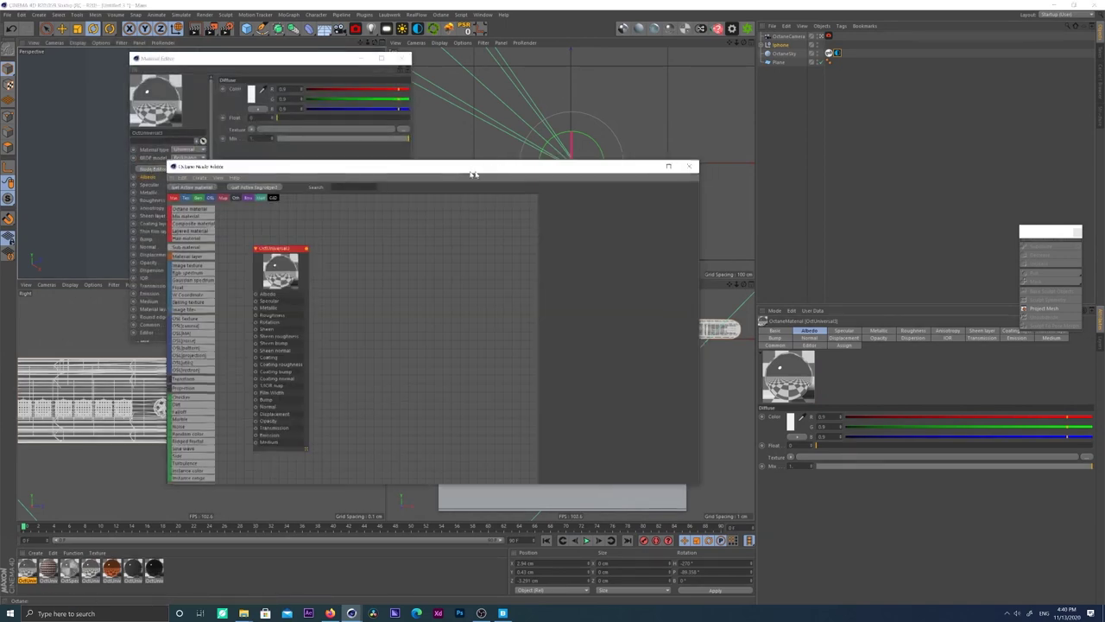
{"action": "left_click", "coordinate": [519, 197]}
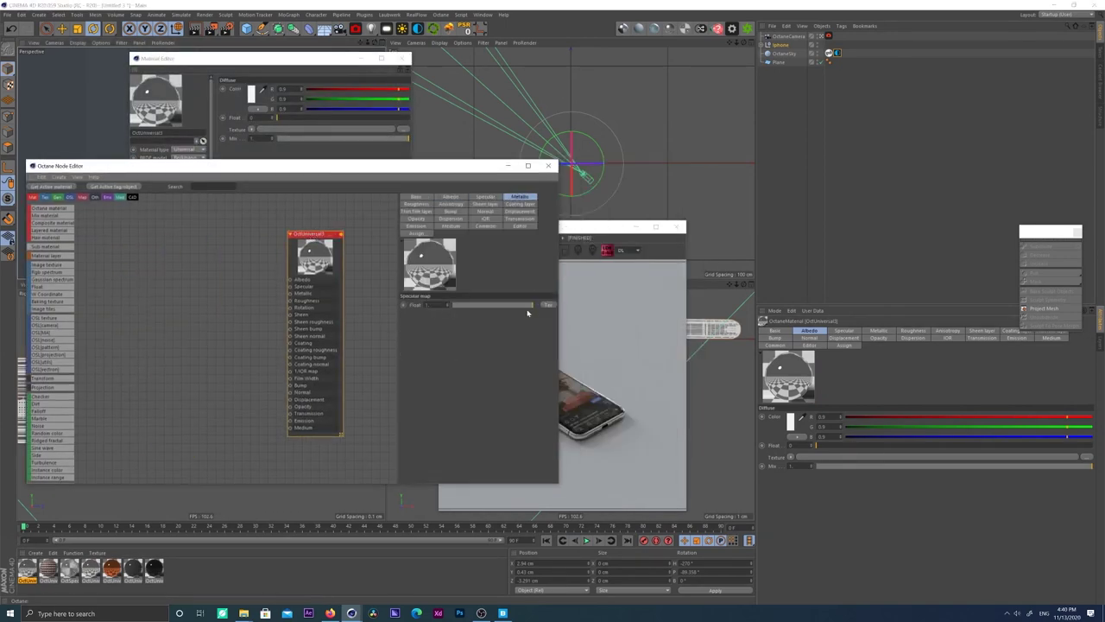
Step: Add two image texture nodes, connecting one to the material's Roughness input and the other to Bump
{"action": "left_click", "coordinate": [159, 245]}
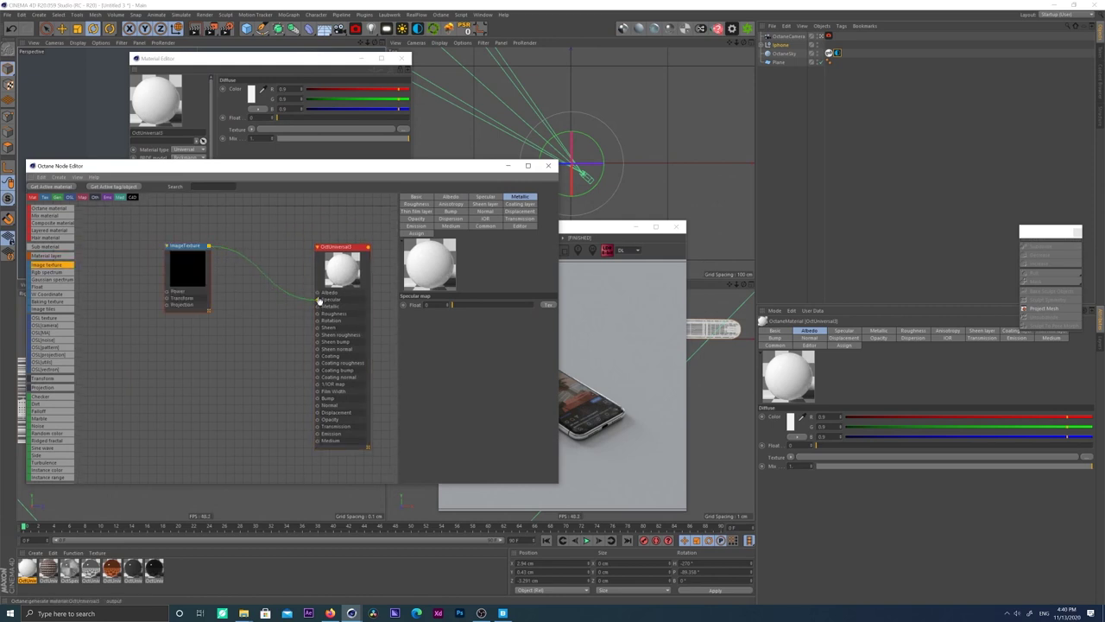
{"action": "left_click", "coordinate": [179, 363]}
{"action": "left_click_drag", "start_coordinate": [222, 361], "coordinate": [251, 365]}
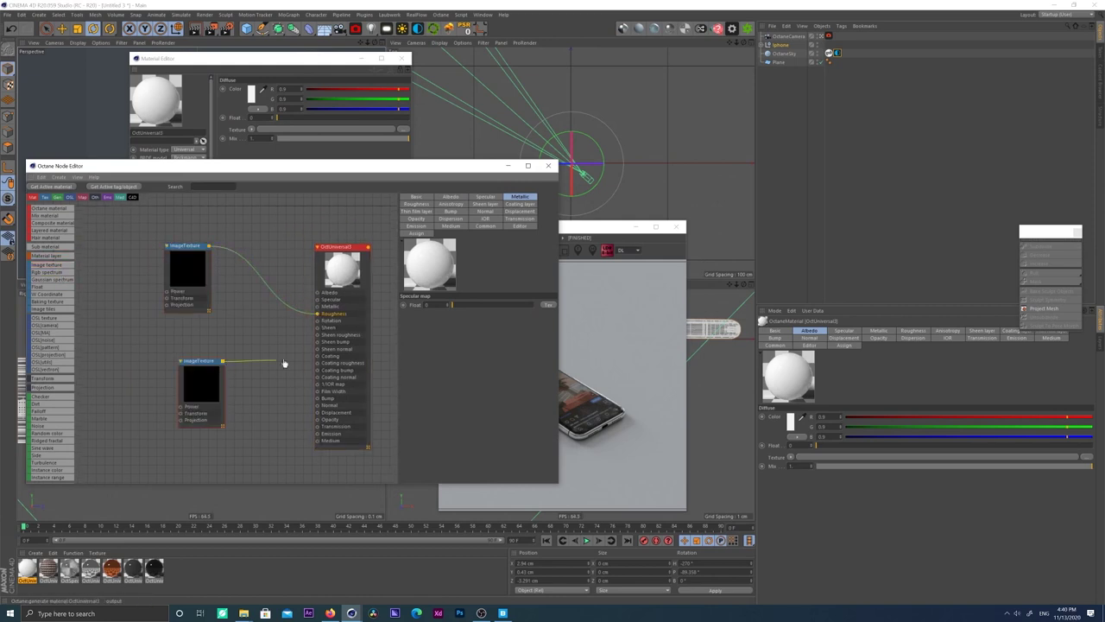
Step: Load FloorSmudgesTypeALight001_OVERLAY_VAR1_3K from the Poliigon Imperfections folder into the roughness image texture
{"action": "left_click", "coordinate": [188, 253]}
{"action": "left_click", "coordinate": [550, 215]}
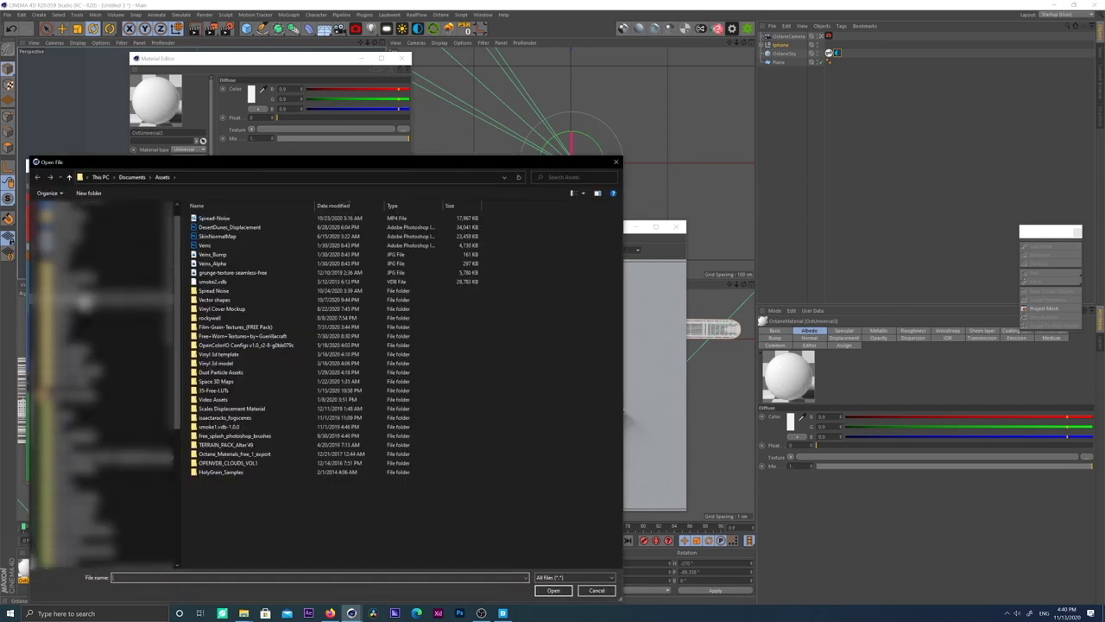
{"action": "left_click", "coordinate": [91, 281]}
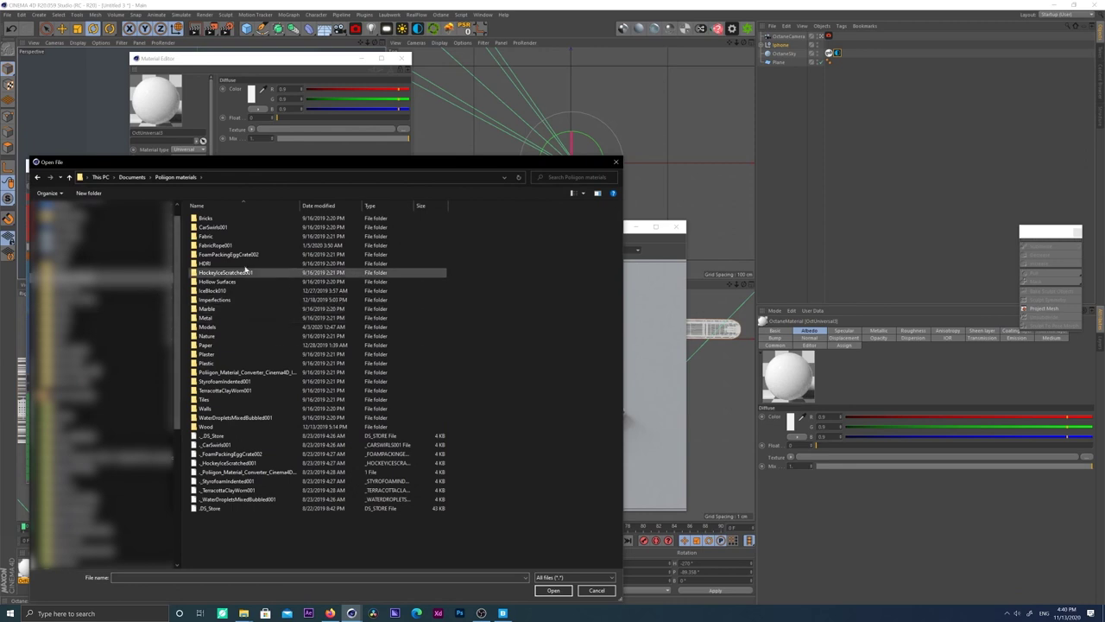
{"action": "double_click", "coordinate": [226, 302]}
{"action": "double_click", "coordinate": [226, 301]}
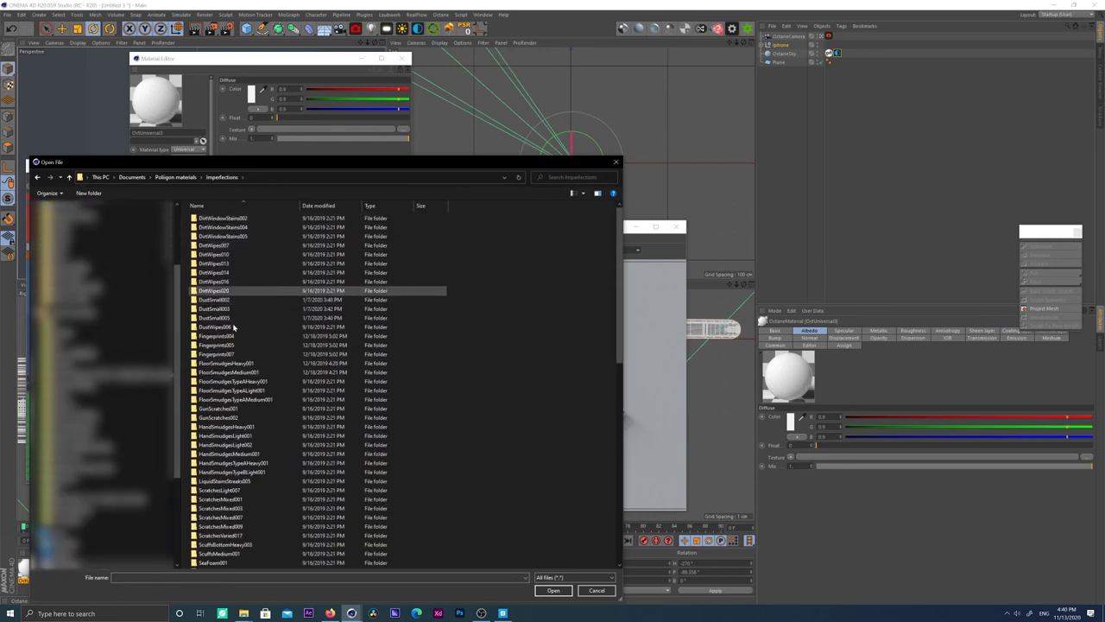
{"action": "double_click", "coordinate": [236, 394]}
{"action": "double_click", "coordinate": [207, 220]}
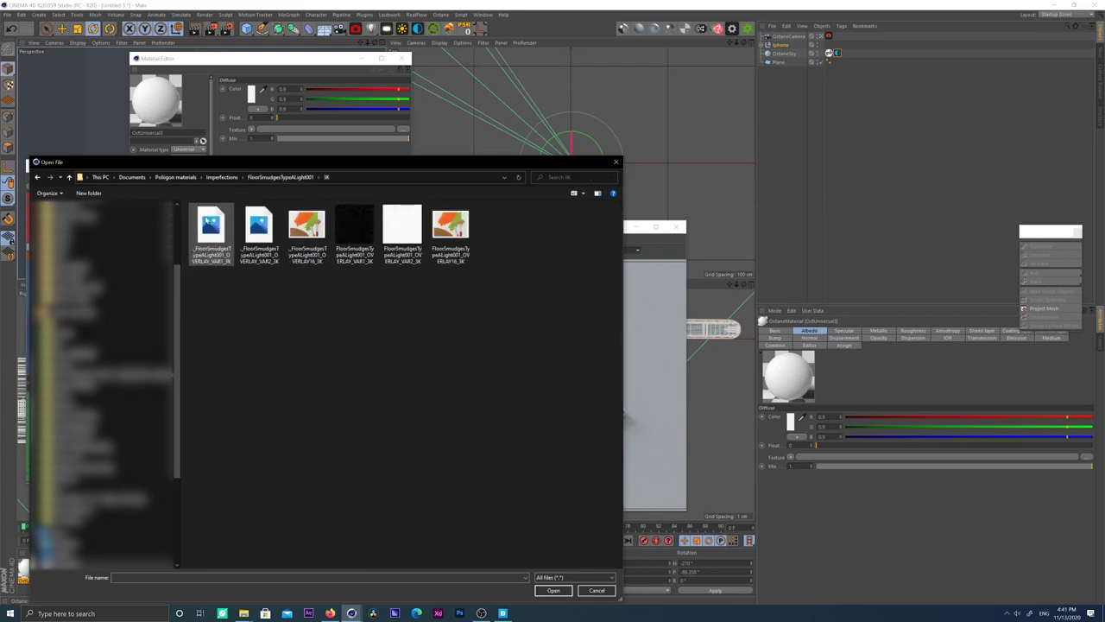
{"action": "double_click", "coordinate": [344, 226]}
{"action": "left_click", "coordinate": [609, 333]}
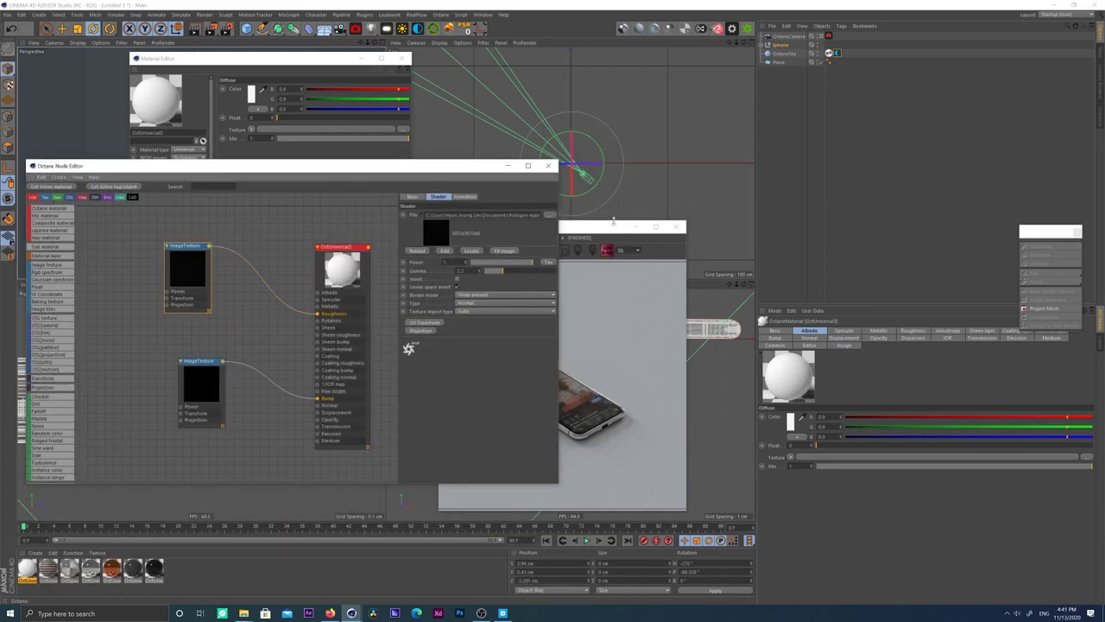
Step: Place the Live Viewer beside the node editor, give the material a pink albedo color and apply it to the floor plane
{"action": "left_click_drag", "start_coordinate": [613, 229], "coordinate": [744, 207]}
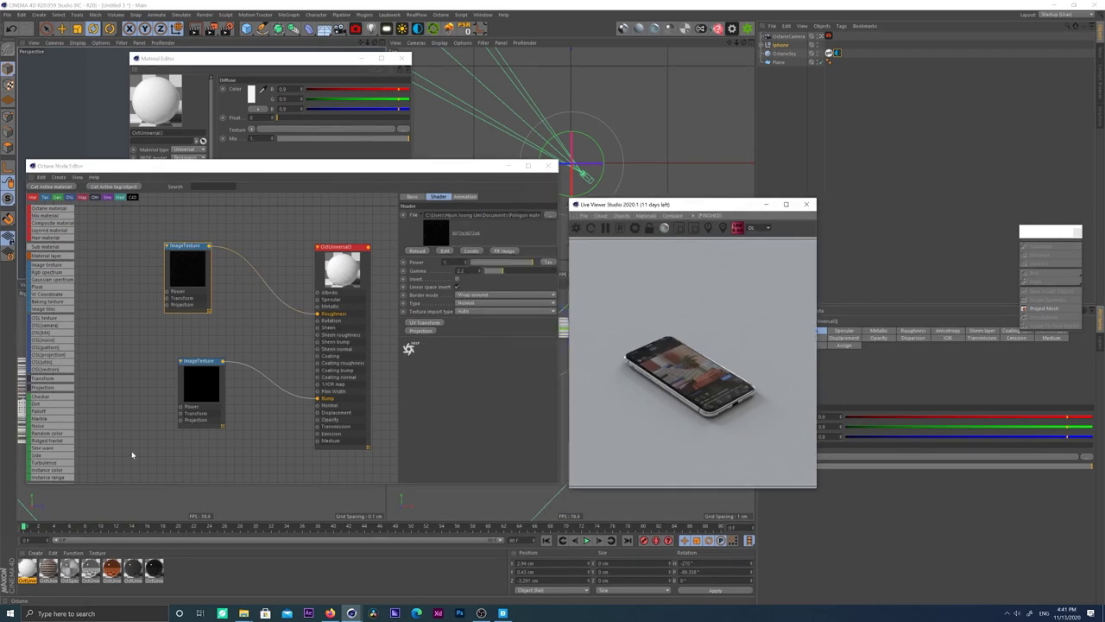
{"action": "left_click", "coordinate": [343, 266]}
{"action": "left_click", "coordinate": [451, 197]}
{"action": "left_click", "coordinate": [430, 309]}
{"action": "left_click", "coordinate": [426, 317]}
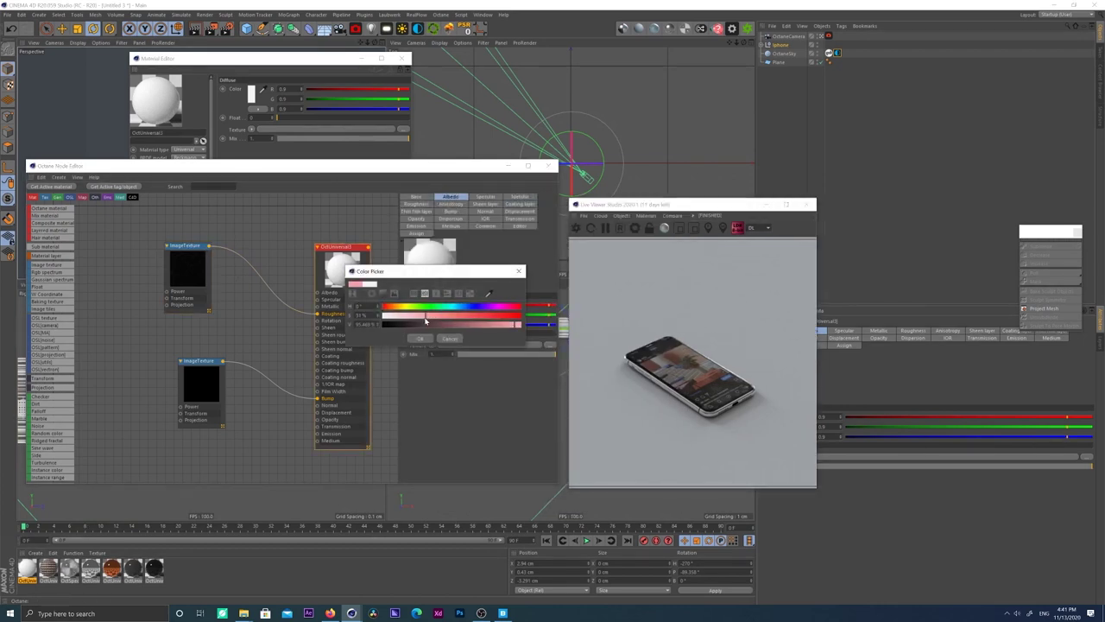
{"action": "left_click", "coordinate": [420, 337]}
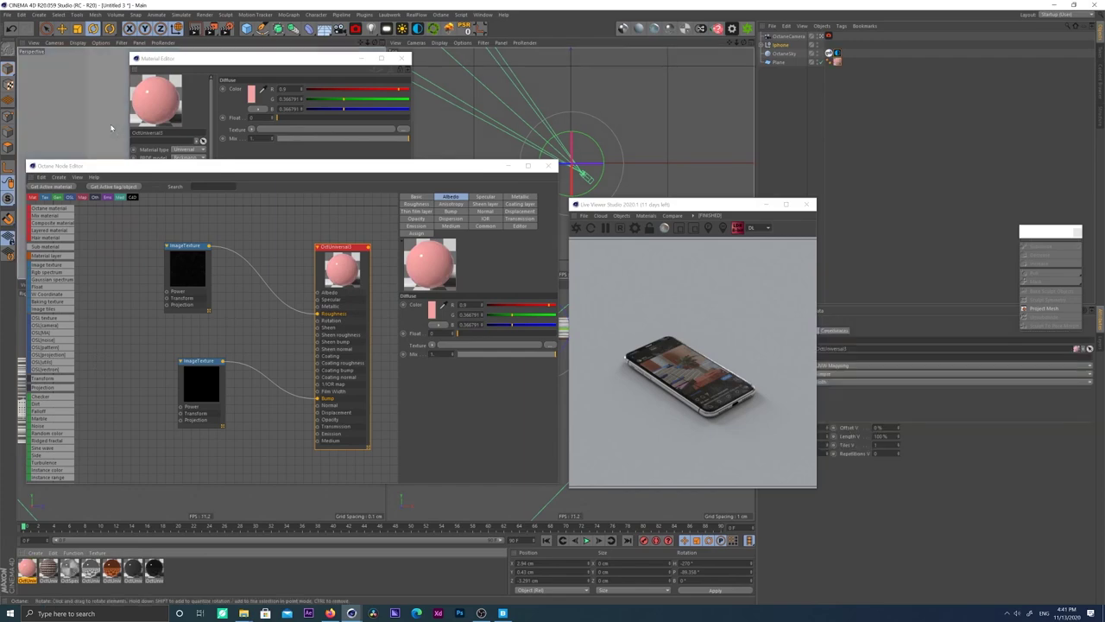
Step: Lower the roughness image texture's gamma to about 1.39 and solo that node in the render
{"action": "left_click", "coordinate": [183, 245]}
{"action": "mouse_move", "coordinate": [509, 269]}
{"action": "left_mouse_down"}
{"action": "mouse_move", "coordinate": [532, 272]}
{"action": "mouse_move", "coordinate": [496, 273]}
{"action": "left_mouse_up"}
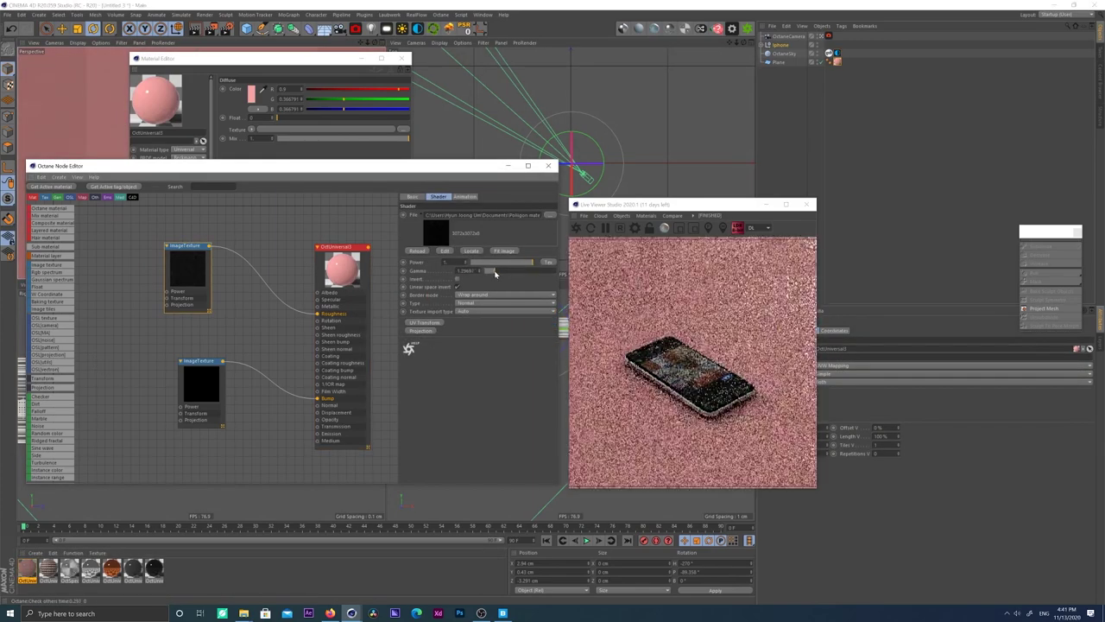
{"action": "right_click", "coordinate": [193, 251]}
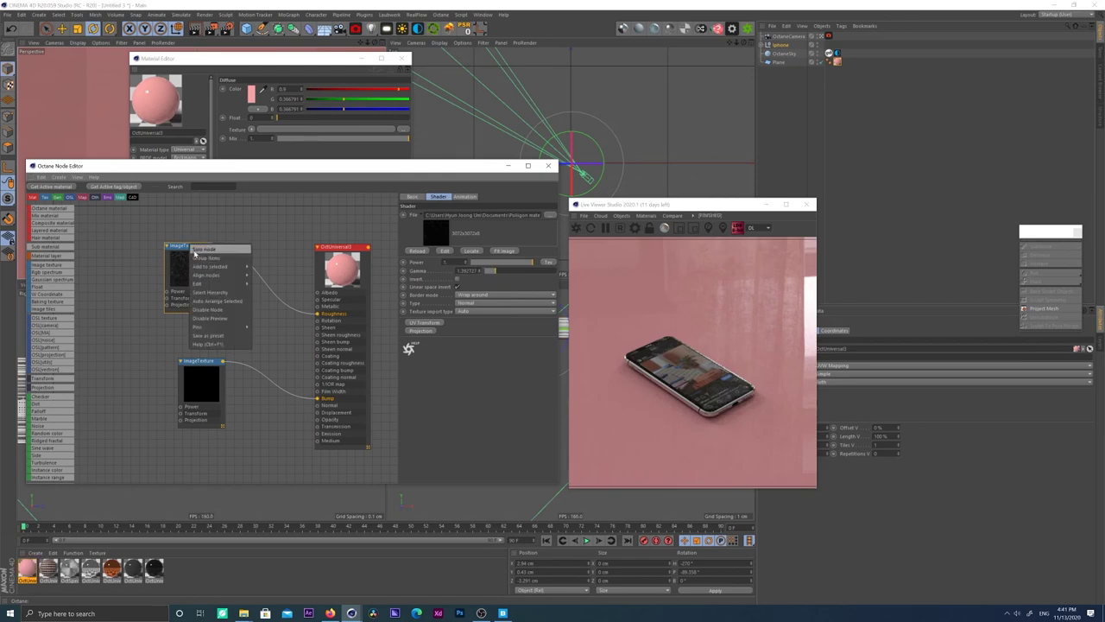
{"action": "left_click", "coordinate": [195, 251]}
Step: Add a UV transform to the roughness image texture and scale the smudge pattern down with locked aspect ratio
{"action": "middle_click_drag", "start_coordinate": [191, 242], "coordinate": [243, 249]}
{"action": "left_click", "coordinate": [433, 323]}
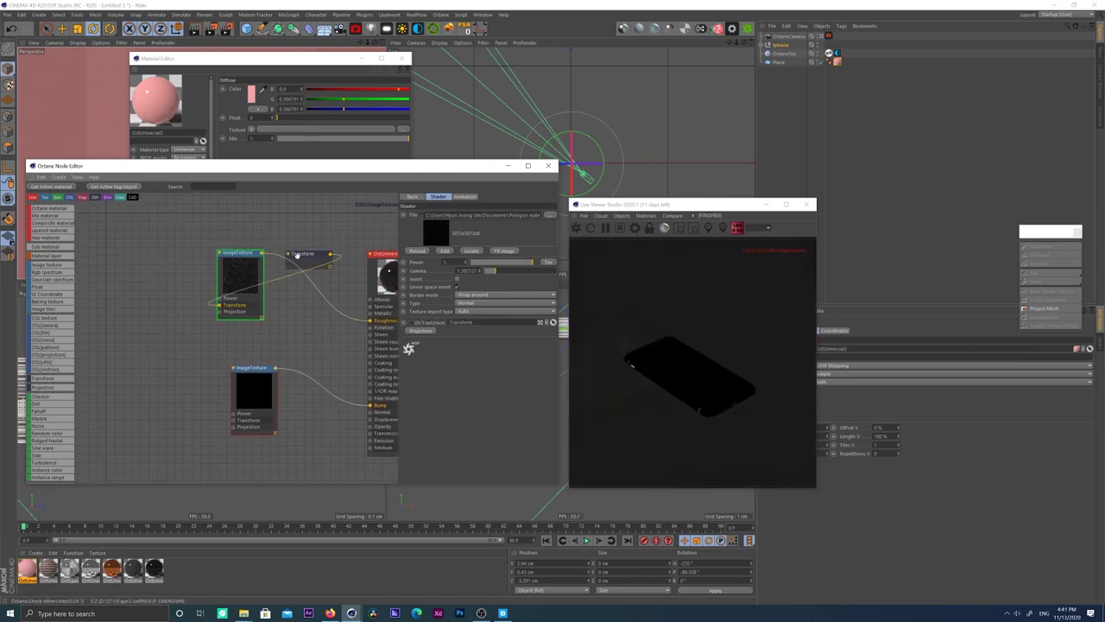
{"action": "left_click_drag", "start_coordinate": [171, 290], "coordinate": [168, 296]}
{"action": "left_click_drag", "start_coordinate": [527, 277], "coordinate": [490, 279]}
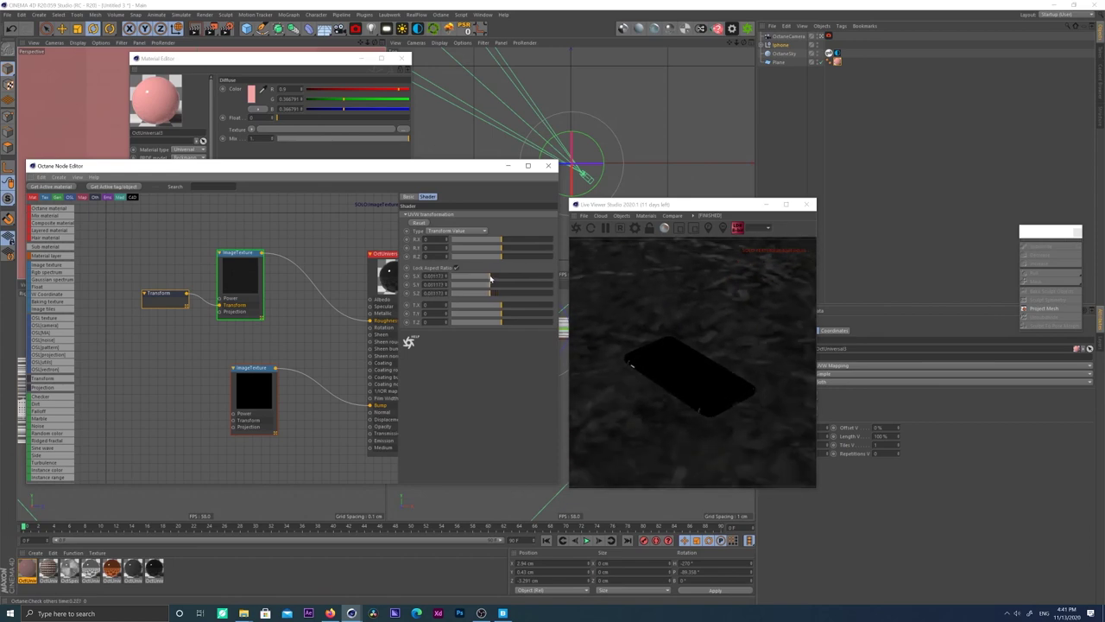
Step: Lower the roughness image texture's gamma to about 0.43 while viewing the full material in the render
{"action": "left_click", "coordinate": [245, 257]}
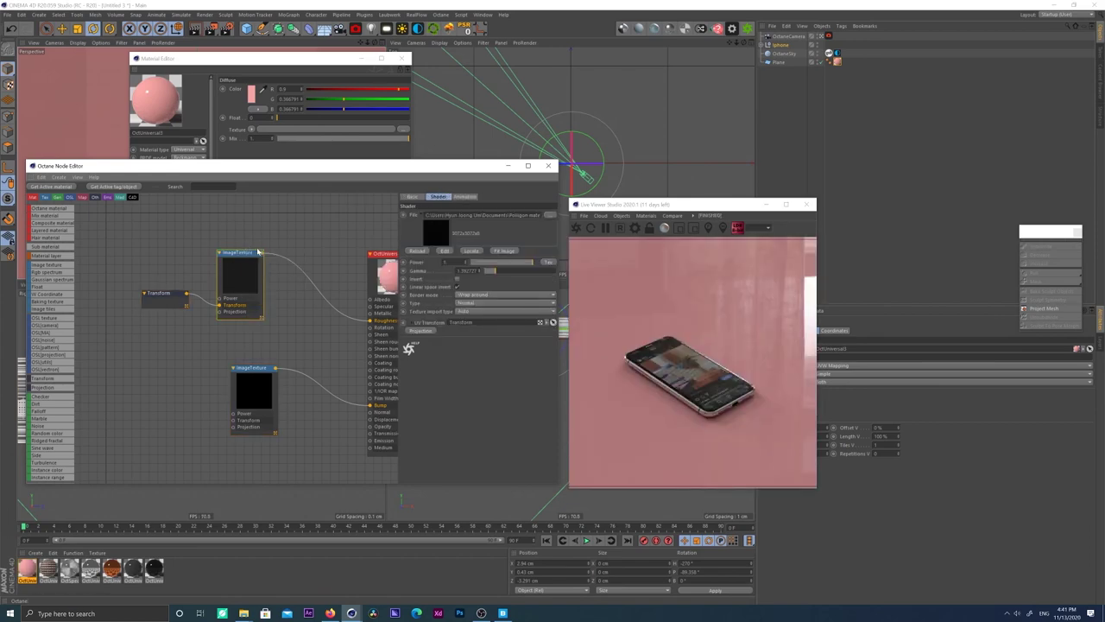
{"action": "left_click_drag", "start_coordinate": [530, 263], "coordinate": [489, 271]}
{"action": "key", "text": "s"}
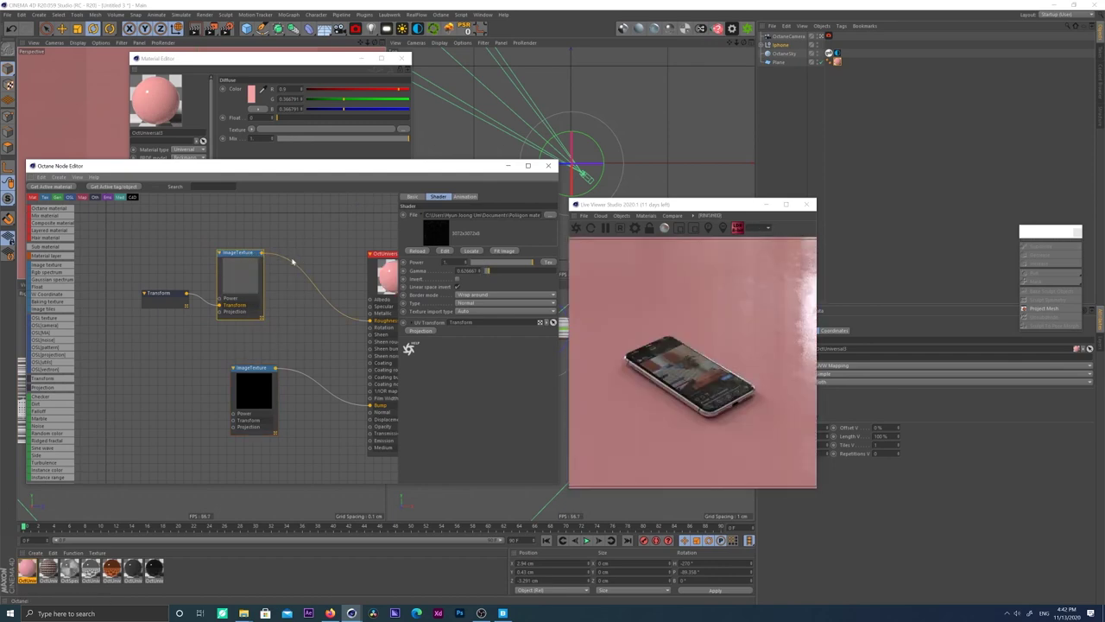
Step: Switch to Quixel Bridge, find the Grain asset among the purchased imperfections and export it to Cinema 4D
{"action": "mouse_move", "coordinate": [504, 614]}
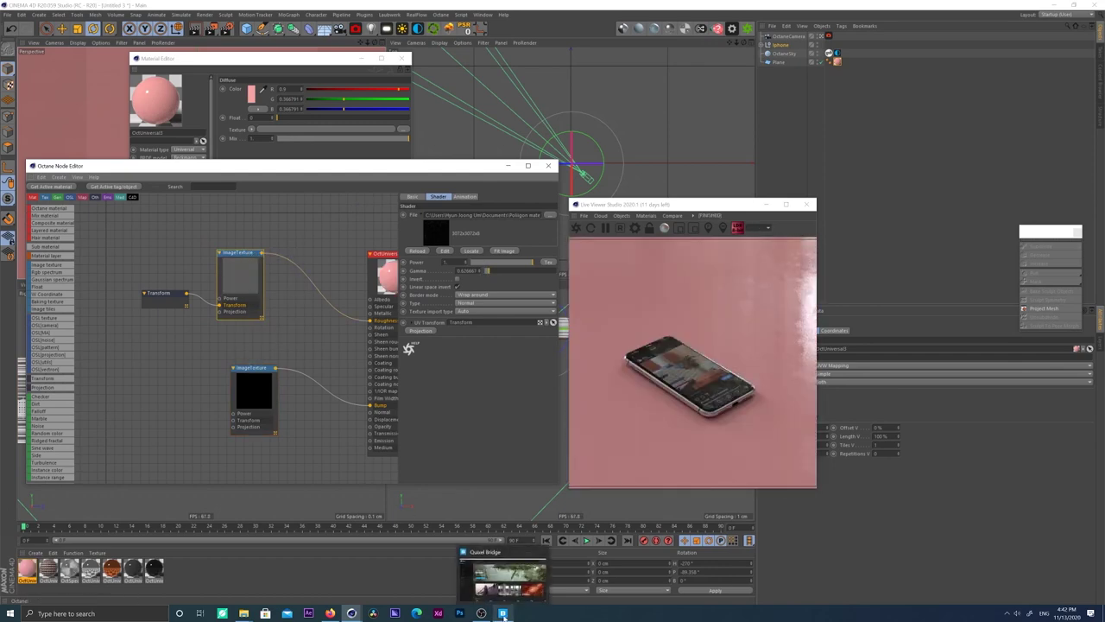
{"action": "left_click", "coordinate": [504, 614]}
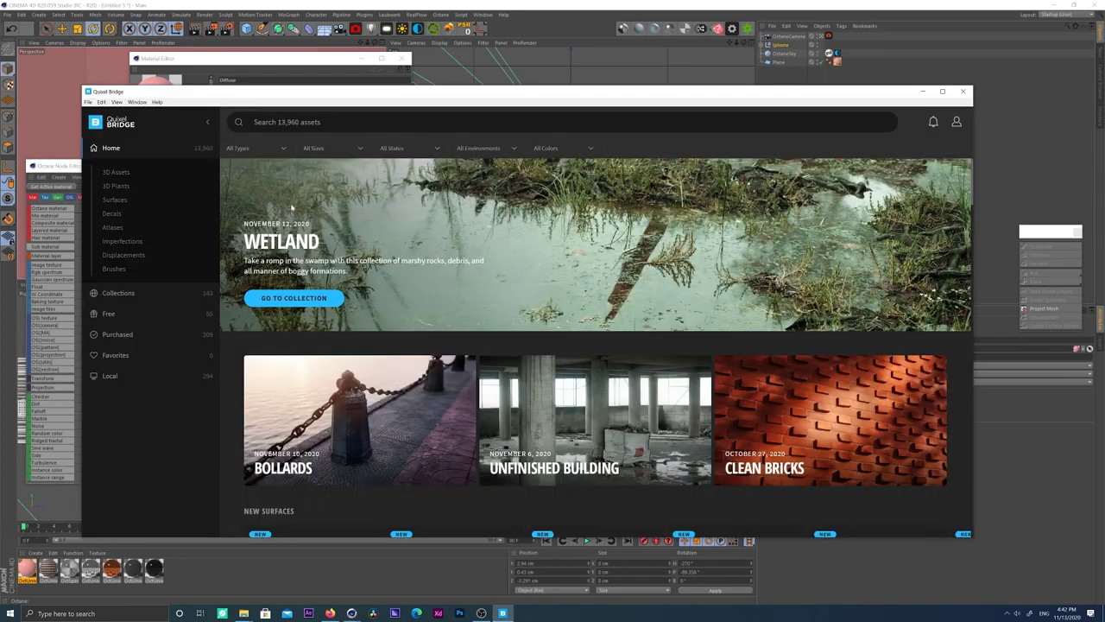
{"action": "left_click", "coordinate": [118, 335]}
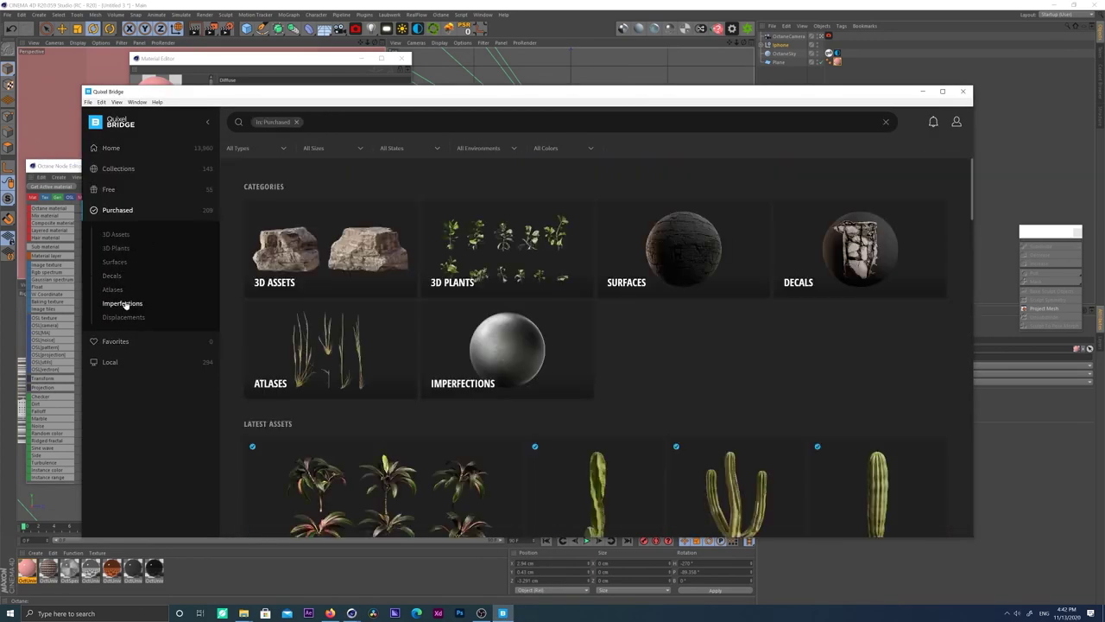
{"action": "left_click", "coordinate": [123, 304]}
{"action": "scroll", "coordinate": [476, 307], "scroll_direction": "down", "scroll_amount": 2}
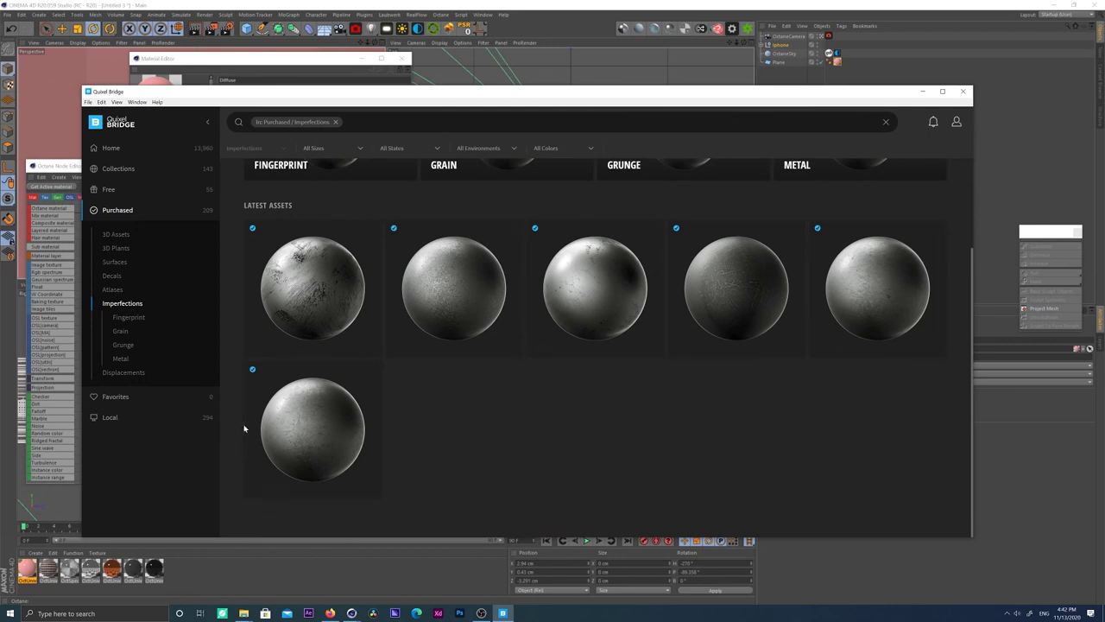
{"action": "left_click", "coordinate": [514, 227]}
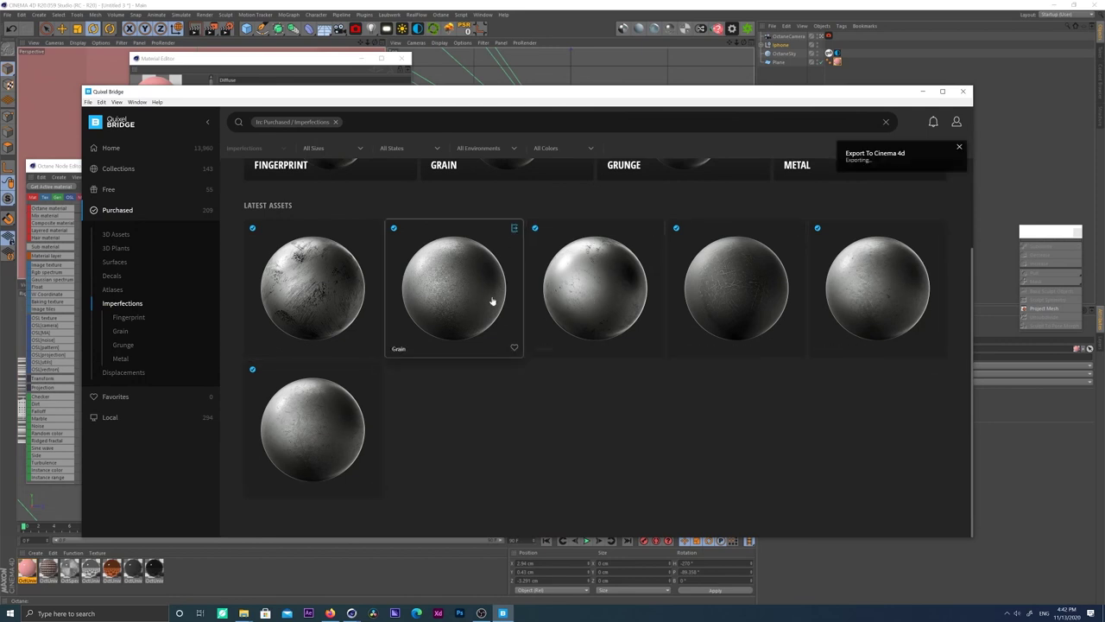
Step: Replace the pink material's bump image texture with the Transform, texture and Color Correction nodes copied from the Grain material, connected to Bump
{"action": "left_click", "coordinate": [24, 572]}
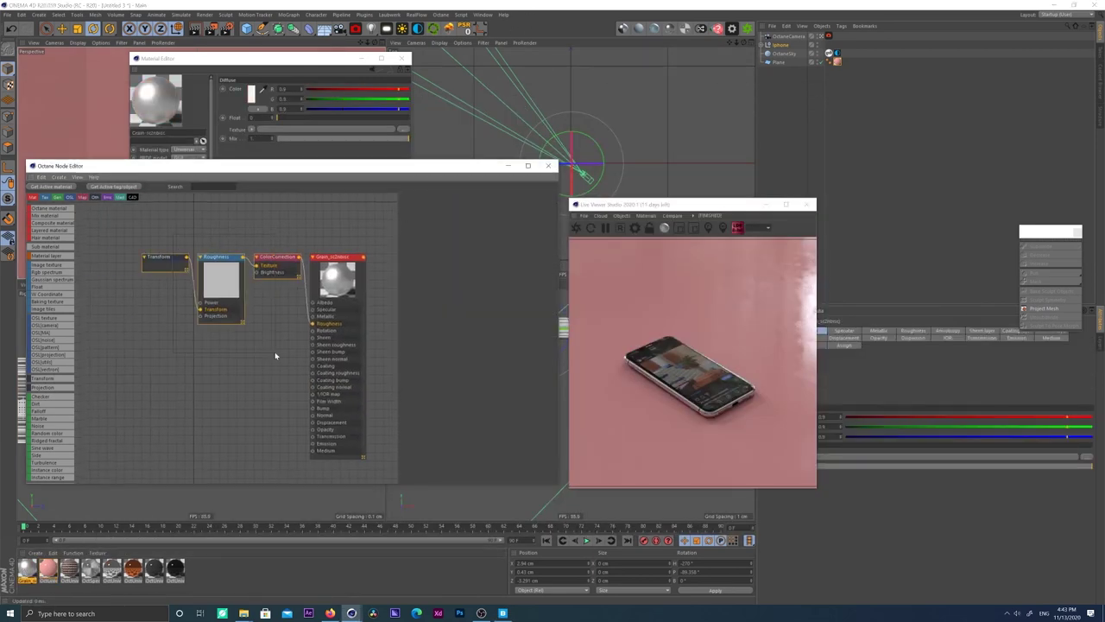
{"action": "key", "text": "ctrl+c"}
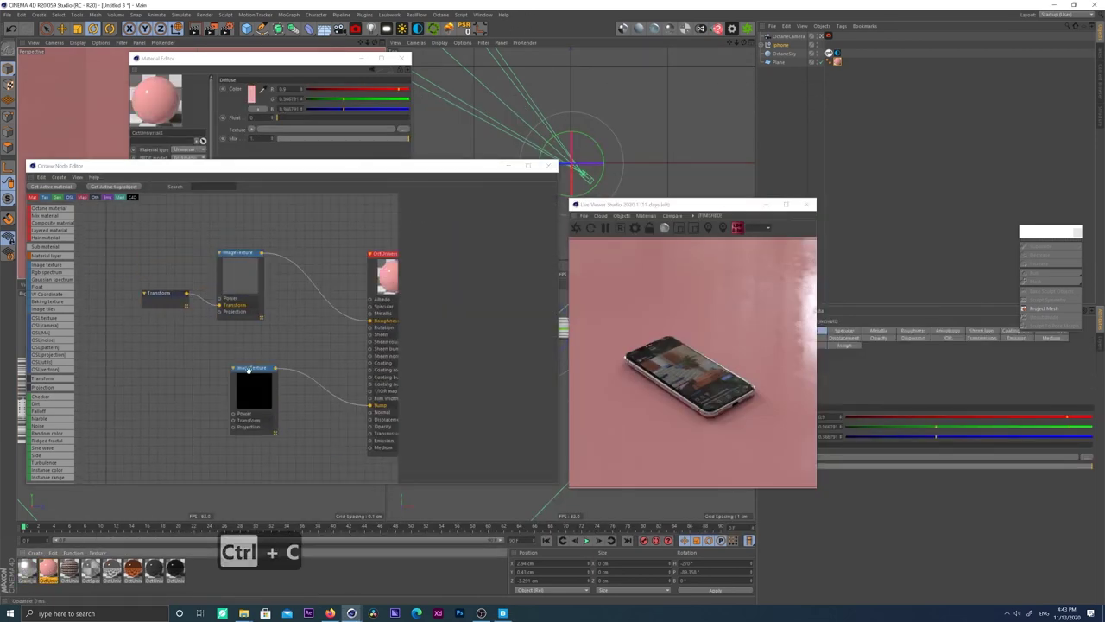
{"action": "key", "text": "Delete"}
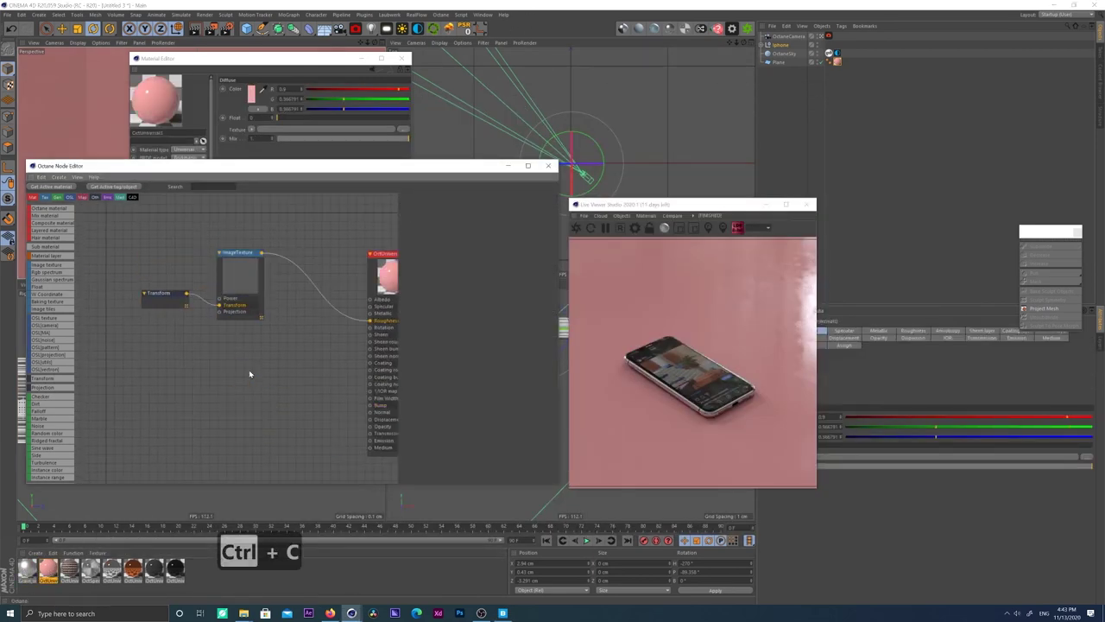
{"action": "key", "text": "ctrl+v"}
{"action": "left_click_drag", "start_coordinate": [187, 329], "coordinate": [190, 387]}
{"action": "left_click_drag", "start_coordinate": [313, 368], "coordinate": [370, 414]}
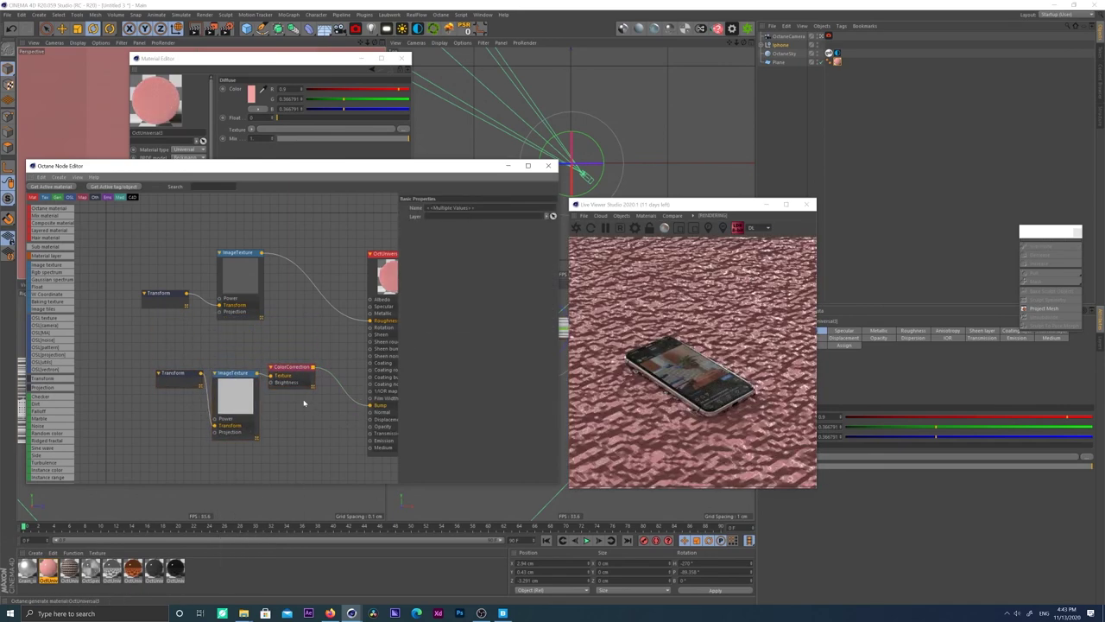
Step: Solo the bump's Color Correction node and reduce the scale of the Transform node feeding the grain texture
{"action": "left_click", "coordinate": [170, 372]}
{"action": "left_click_drag", "start_coordinate": [505, 277], "coordinate": [477, 279]}
{"action": "right_click", "coordinate": [233, 373]}
{"action": "left_click", "coordinate": [291, 366]}
{"action": "right_click", "coordinate": [289, 366]}
{"action": "left_click", "coordinate": [298, 377]}
{"action": "left_click", "coordinate": [176, 372]}
{"action": "left_click_drag", "start_coordinate": [478, 279], "coordinate": [469, 279]}
Step: Lower the bump Color Correction's gamma to about 0.47 and brightness to about 0.69, and end the node's solo preview
{"action": "left_click", "coordinate": [280, 367]}
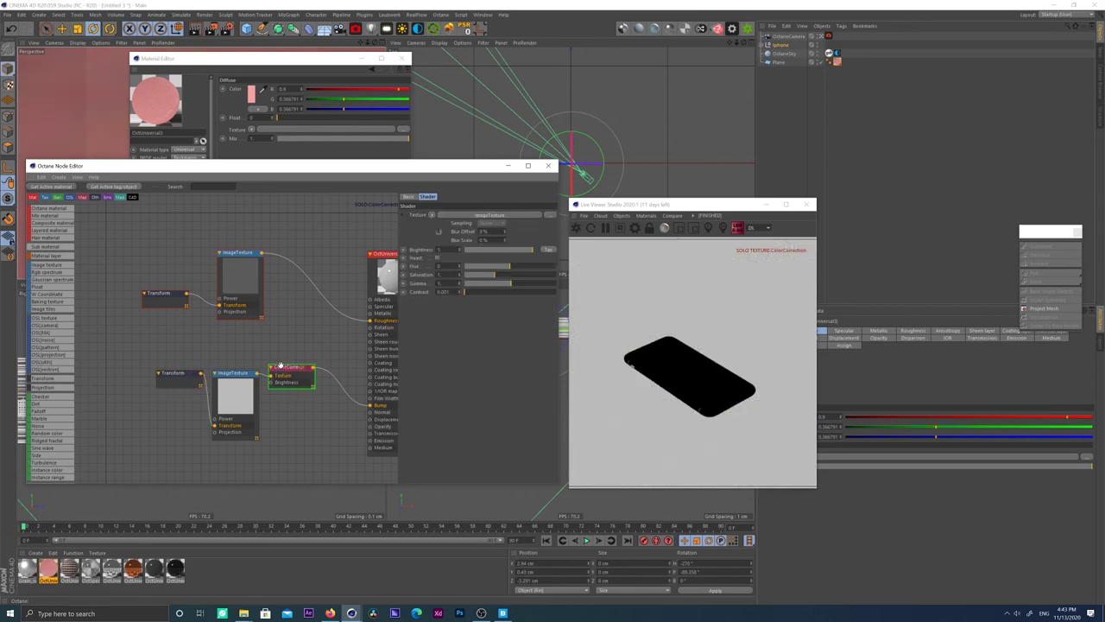
{"action": "left_click_drag", "start_coordinate": [499, 286], "coordinate": [511, 254]}
{"action": "right_click", "coordinate": [284, 368]}
{"action": "left_click", "coordinate": [299, 376]}
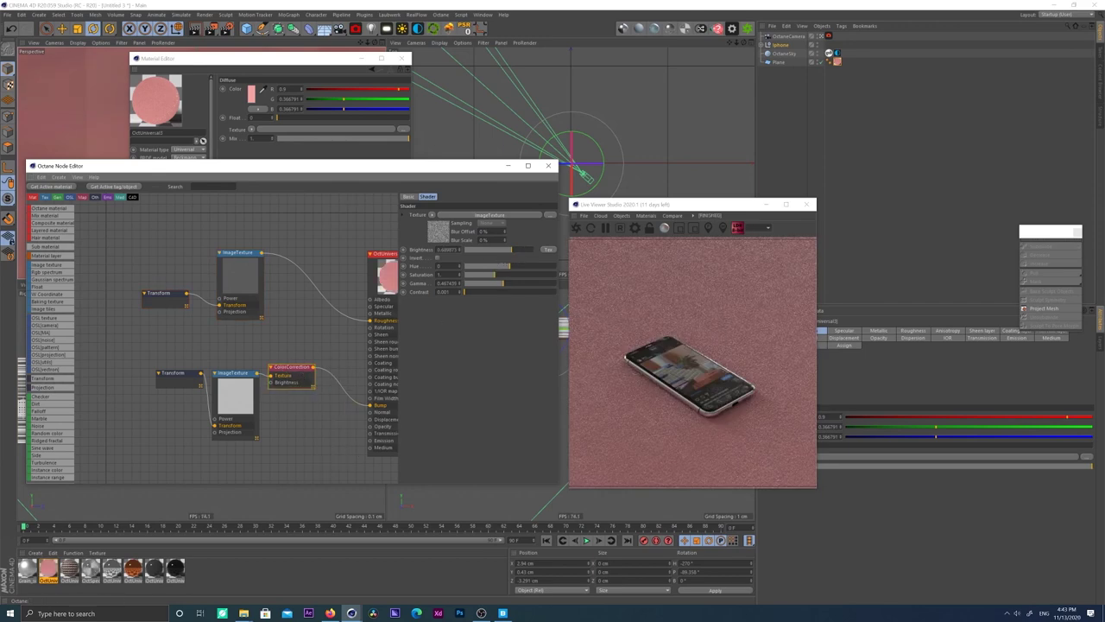
Step: Reduce the bump Color Correction's brightness and gamma to about 0.13 each, and set the grain Transform scale to about 0.0073
{"action": "left_click_drag", "start_coordinate": [508, 251], "coordinate": [473, 249]}
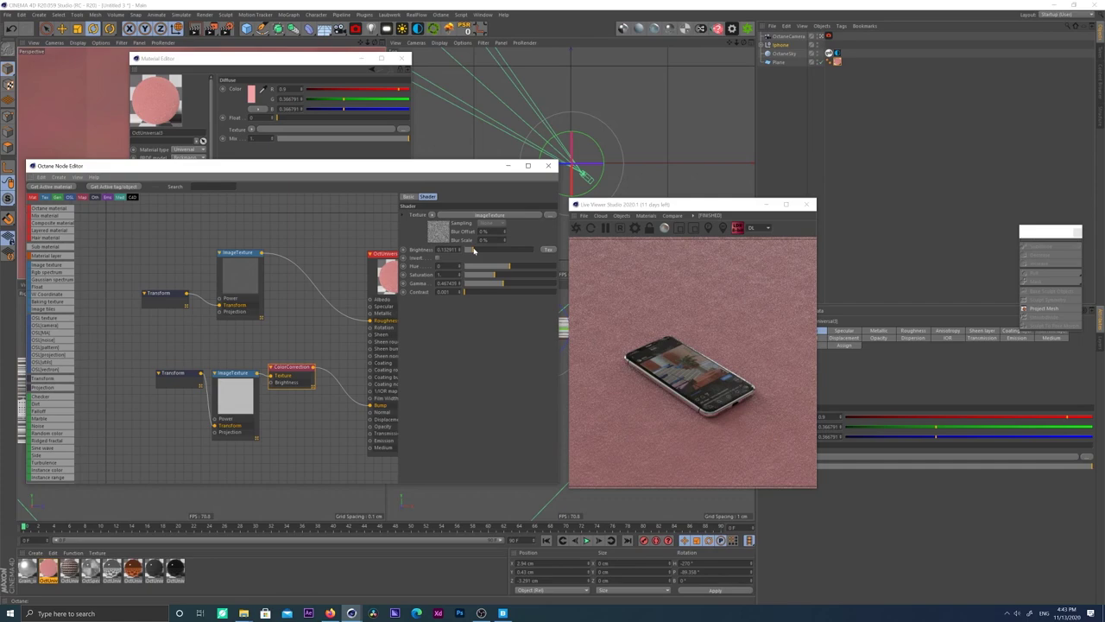
{"action": "left_click_drag", "start_coordinate": [499, 289], "coordinate": [490, 287]}
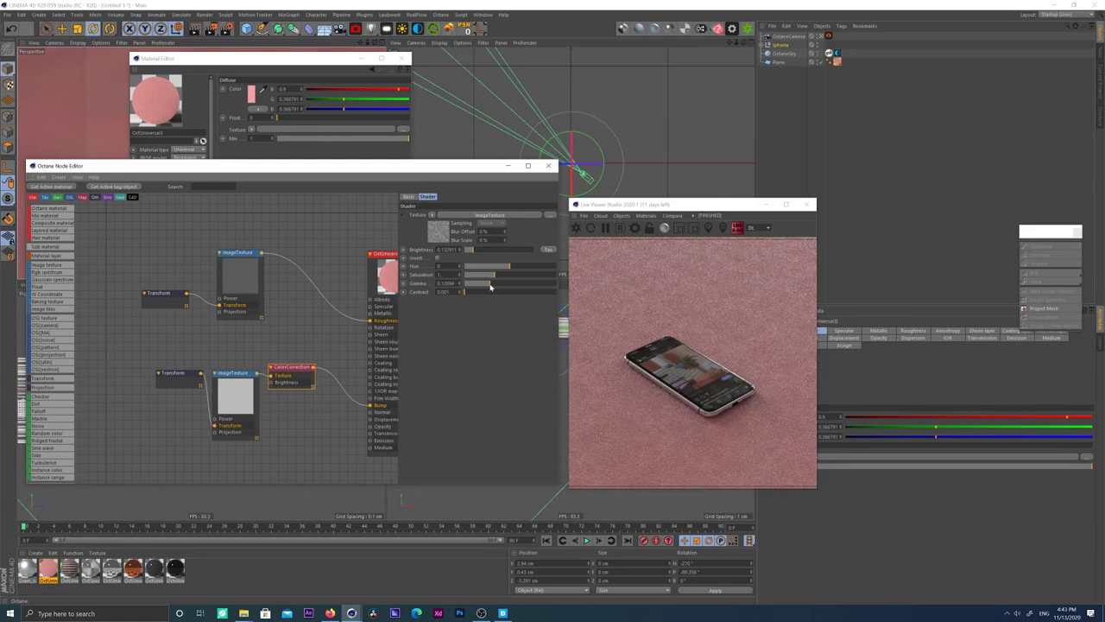
{"action": "left_click", "coordinate": [187, 377]}
{"action": "left_click", "coordinate": [473, 278]}
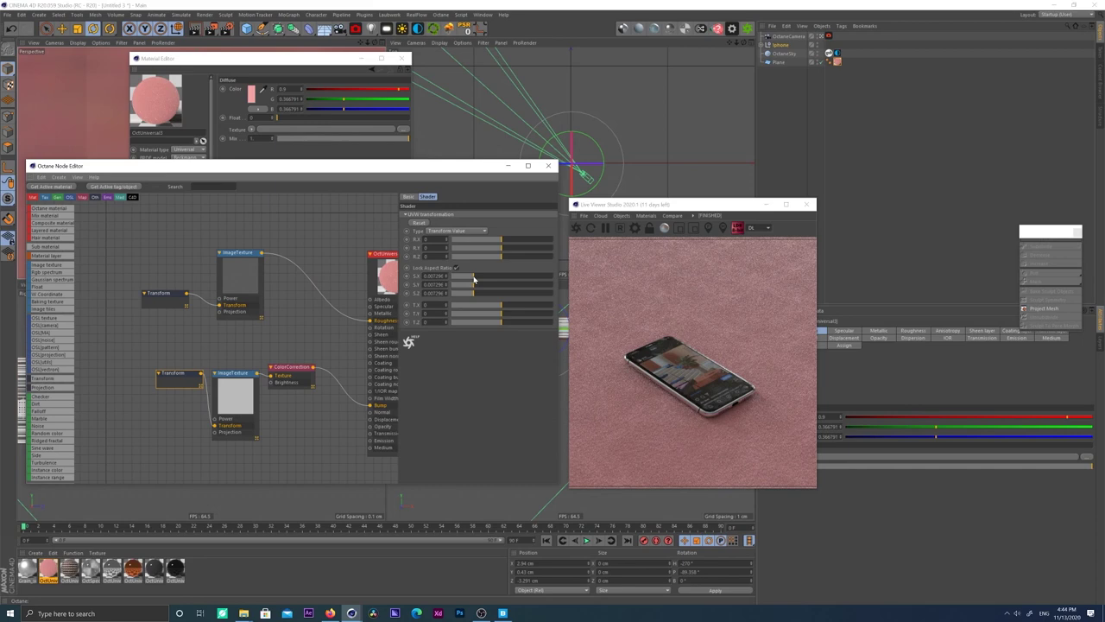
Step: Switch to Quixel Bridge, export the Grunge imperfection to Cinema 4D, and copy its Transform, Roughness and Color Correction nodes
{"action": "left_click", "coordinate": [500, 613]}
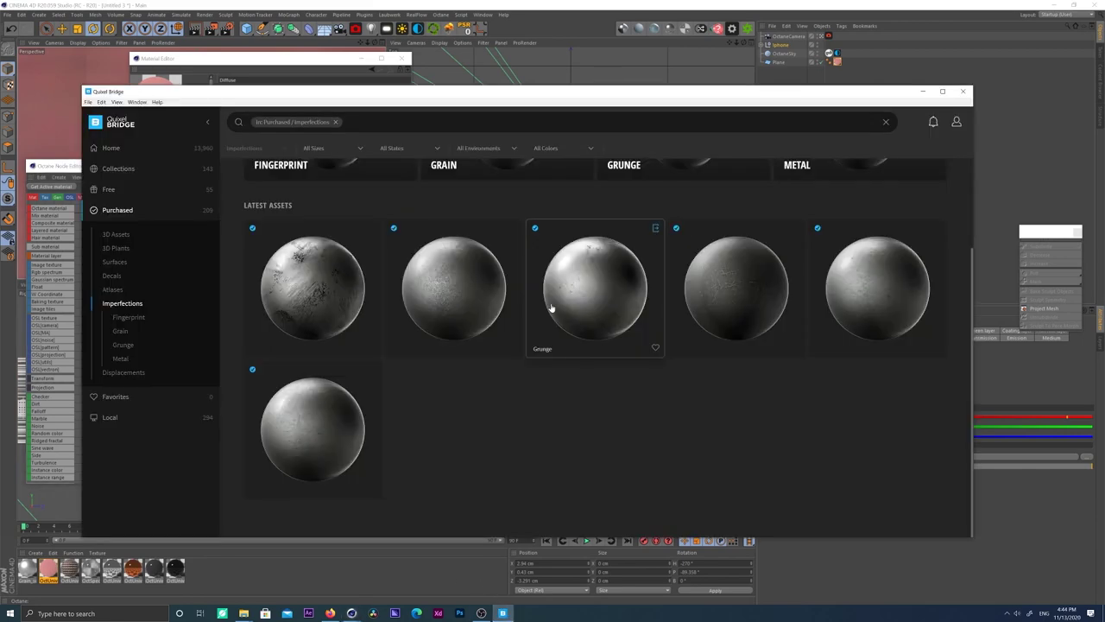
{"action": "left_click", "coordinate": [656, 228]}
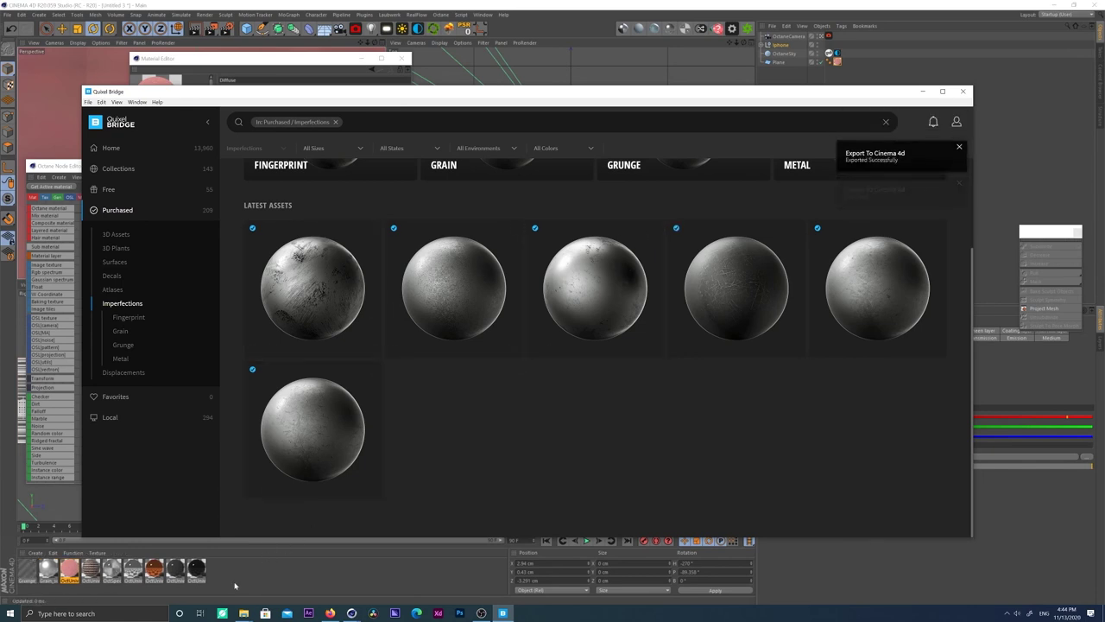
{"action": "left_click", "coordinate": [233, 585]}
{"action": "left_click", "coordinate": [29, 570]}
{"action": "left_click_drag", "start_coordinate": [210, 361], "coordinate": [49, 245]}
{"action": "key", "text": "ctrl+c"}
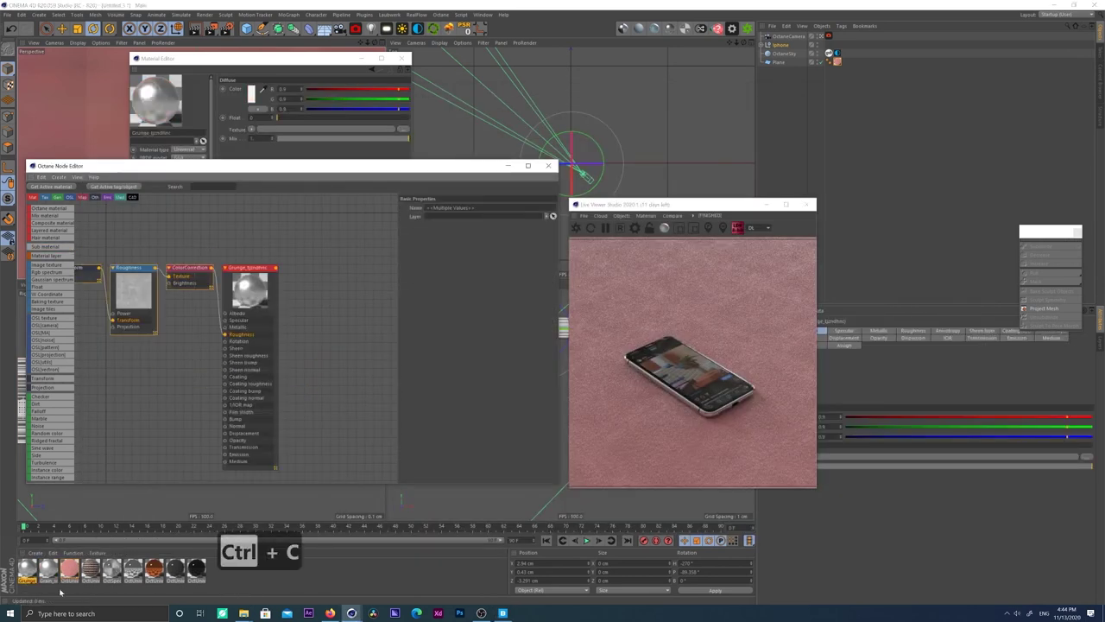
Step: Delete the Grain material and replace the pink material's bump nodes with the copied Grunge nodes, connecting their Color Correction to Bump
{"action": "left_click", "coordinate": [49, 570]}
{"action": "key", "text": "Delete"}
{"action": "left_click", "coordinate": [54, 573]}
{"action": "left_click_drag", "start_coordinate": [298, 431], "coordinate": [165, 380]}
{"action": "key", "text": "Delete"}
{"action": "key", "text": "ctrl+v"}
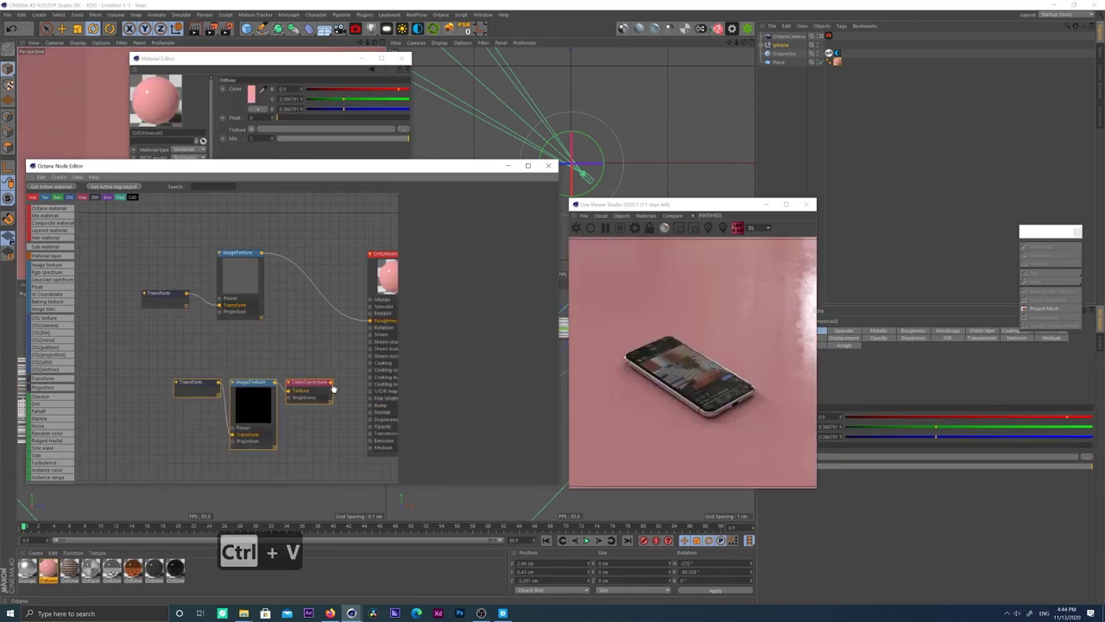
{"action": "left_click_drag", "start_coordinate": [332, 383], "coordinate": [370, 406]}
Step: Adjust the scale of the Transform node feeding the grunge bump texture to about 0.0055
{"action": "left_click", "coordinate": [220, 385]}
{"action": "mouse_move", "coordinate": [483, 278]}
{"action": "left_mouse_down"}
{"action": "mouse_move", "coordinate": [472, 251]}
{"action": "mouse_move", "coordinate": [475, 288]}
{"action": "left_mouse_up"}
{"action": "left_click", "coordinate": [310, 382]}
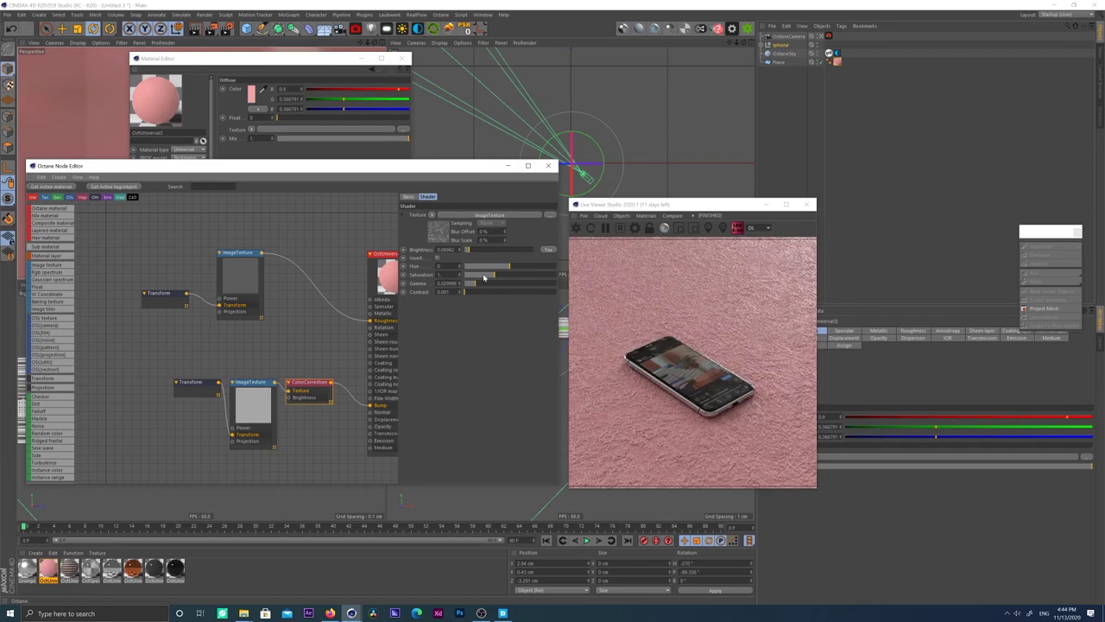
{"action": "left_click", "coordinate": [197, 381]}
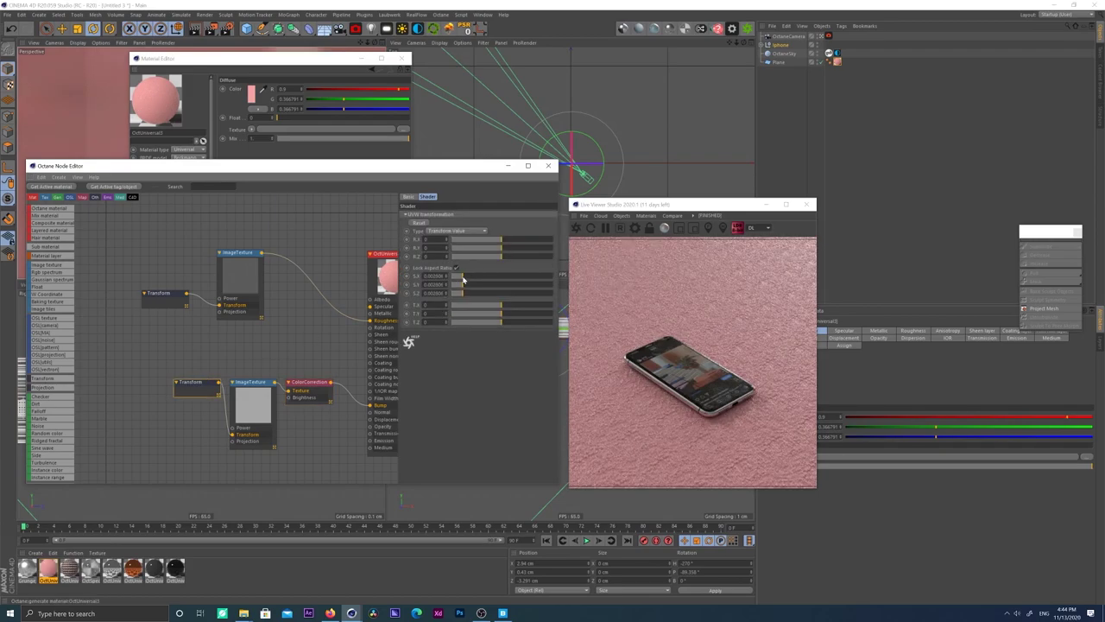
{"action": "left_click_drag", "start_coordinate": [457, 278], "coordinate": [471, 277]}
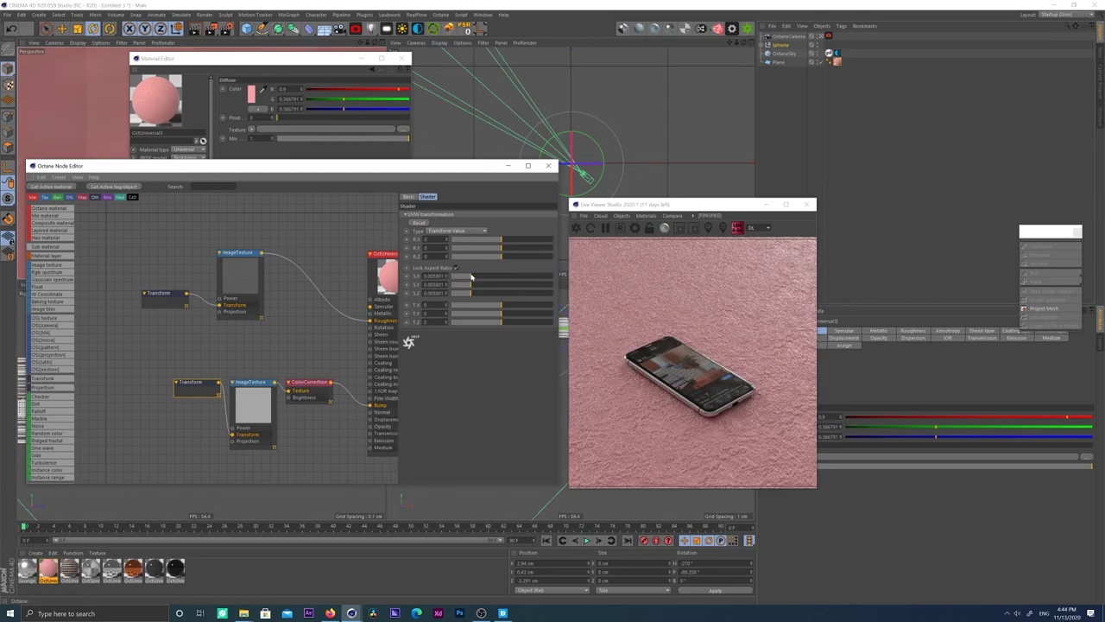
Step: Insert a Gradient node between the bump's Color Correction node and the pink material's Bump input
{"action": "middle_click_drag", "start_coordinate": [285, 363], "coordinate": [208, 347]}
{"action": "left_click", "coordinate": [232, 369]}
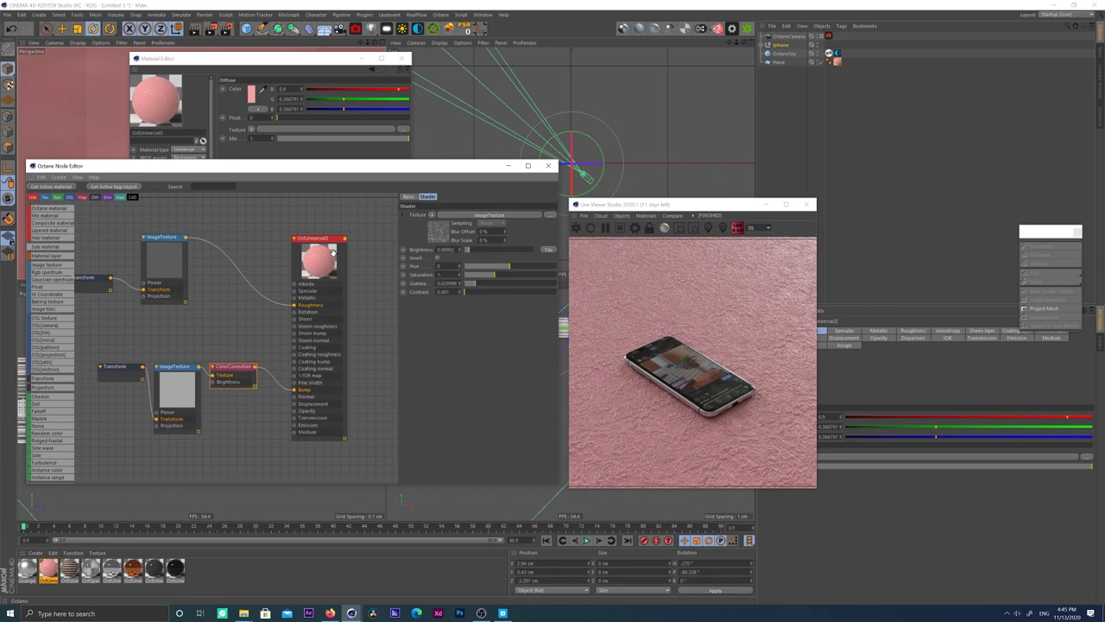
{"action": "left_click_drag", "start_coordinate": [333, 259], "coordinate": [364, 226]}
{"action": "scroll", "coordinate": [54, 434], "scroll_direction": "down", "scroll_amount": 4}
{"action": "left_click_drag", "start_coordinate": [288, 370], "coordinate": [287, 367]}
{"action": "left_click_drag", "start_coordinate": [284, 363], "coordinate": [283, 355]}
Step: Open and confirm the bump Gradient's dark end knot, and set its white end knot's brightness value to 50%
{"action": "double_click", "coordinate": [451, 299]}
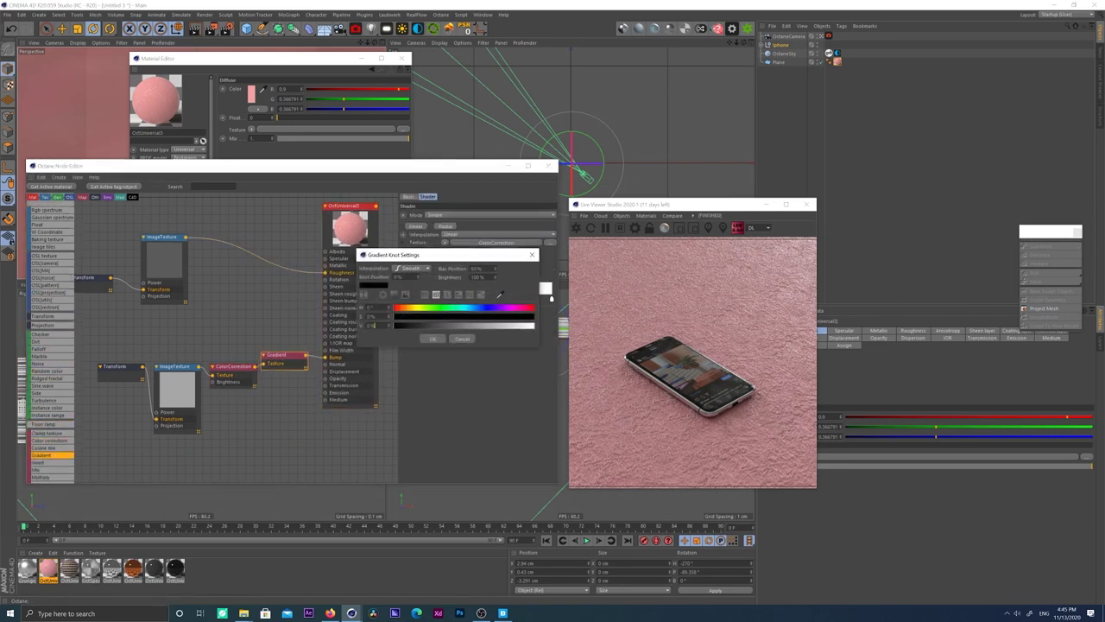
{"action": "key", "text": "Return"}
{"action": "double_click", "coordinate": [552, 301]}
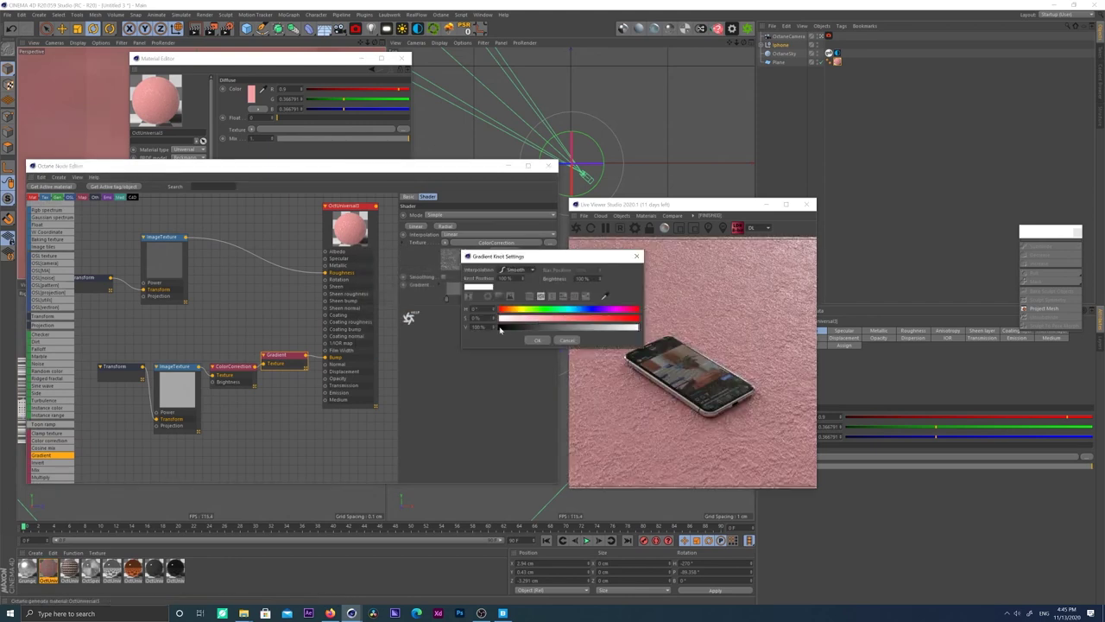
{"action": "type", "text": "50"}
{"action": "key", "text": "Return"}
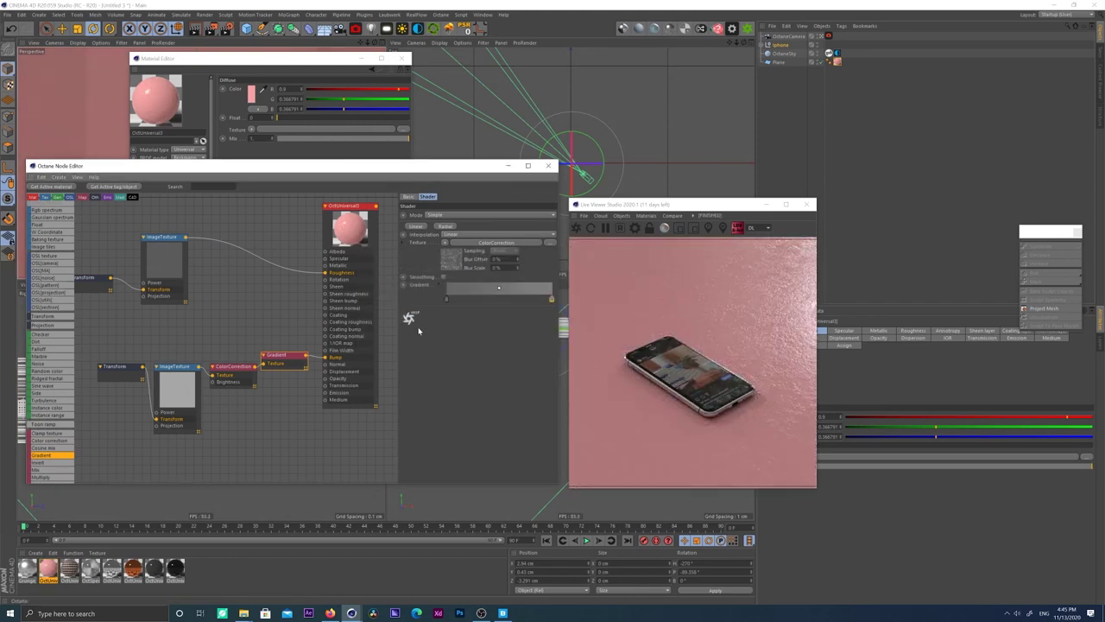
Step: Set the grunge Transform scale to about 0.0048 and the brightness value of the bump Gradient's light end knot to 40%
{"action": "left_click", "coordinate": [131, 371]}
{"action": "left_click_drag", "start_coordinate": [461, 277], "coordinate": [470, 279]}
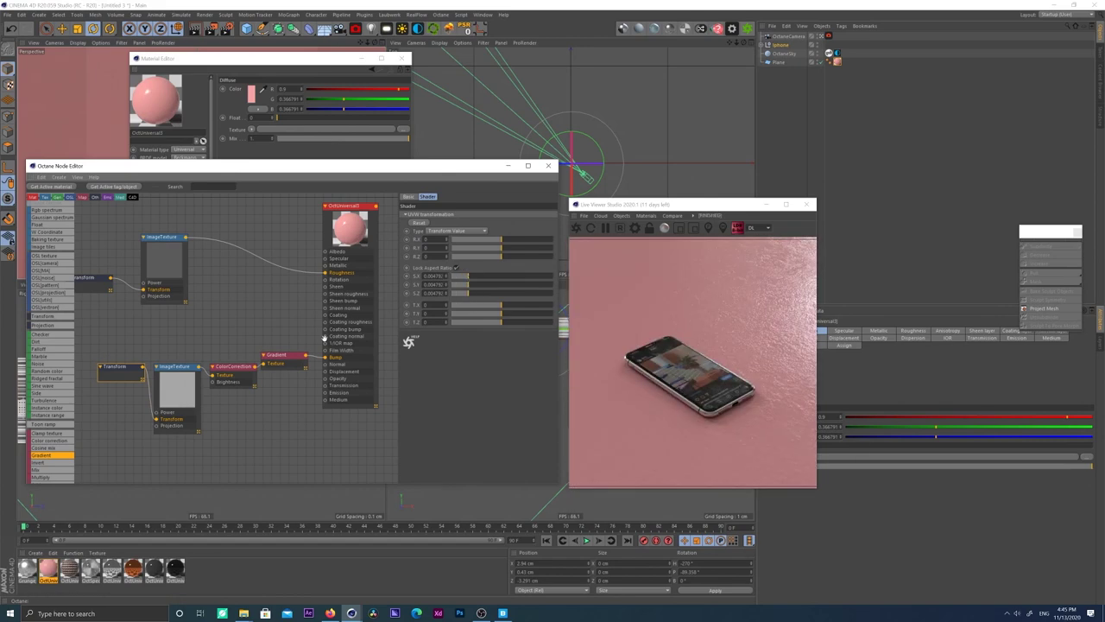
{"action": "left_click", "coordinate": [274, 355]}
{"action": "double_click", "coordinate": [553, 300]}
{"action": "type", "text": "40"}
{"action": "key", "text": "Return"}
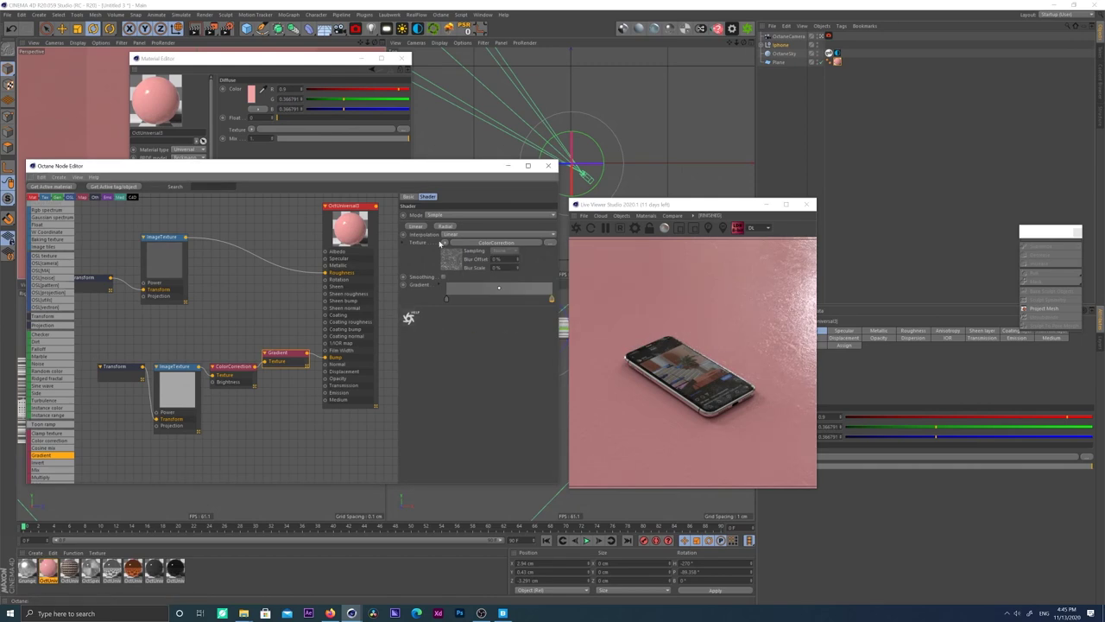
Step: Rotate the OctaneSky's HDRI environment to a RotX of about -0.713, keeping the Live Viewer clear of its settings
{"action": "left_click", "coordinate": [836, 54]}
{"action": "left_click_drag", "start_coordinate": [731, 204], "coordinate": [626, 204]}
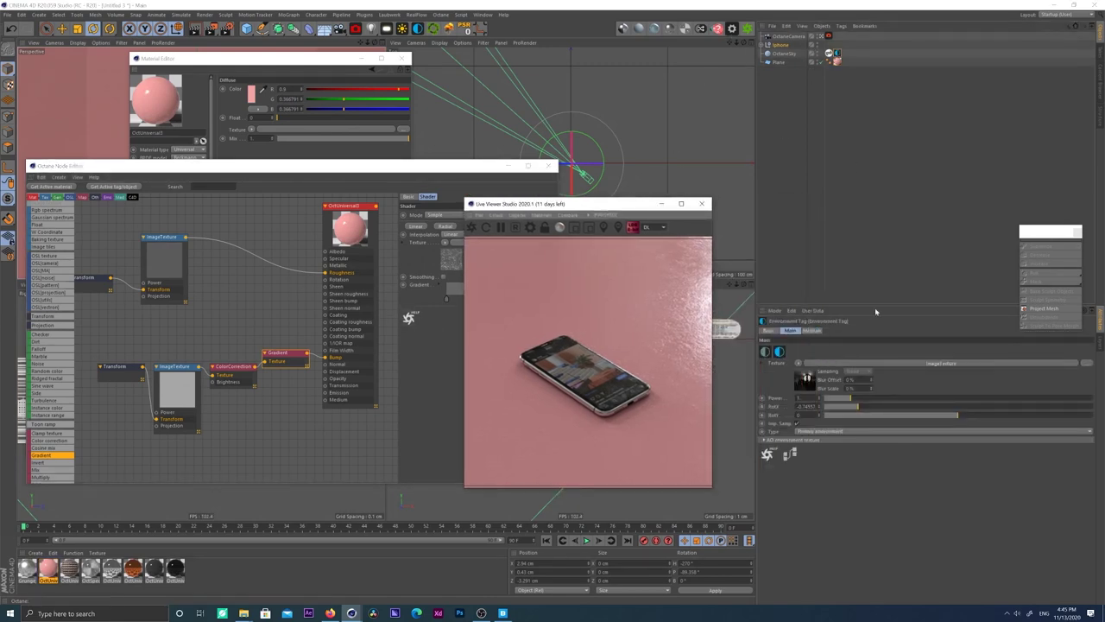
{"action": "left_click_drag", "start_coordinate": [857, 407], "coordinate": [863, 411]}
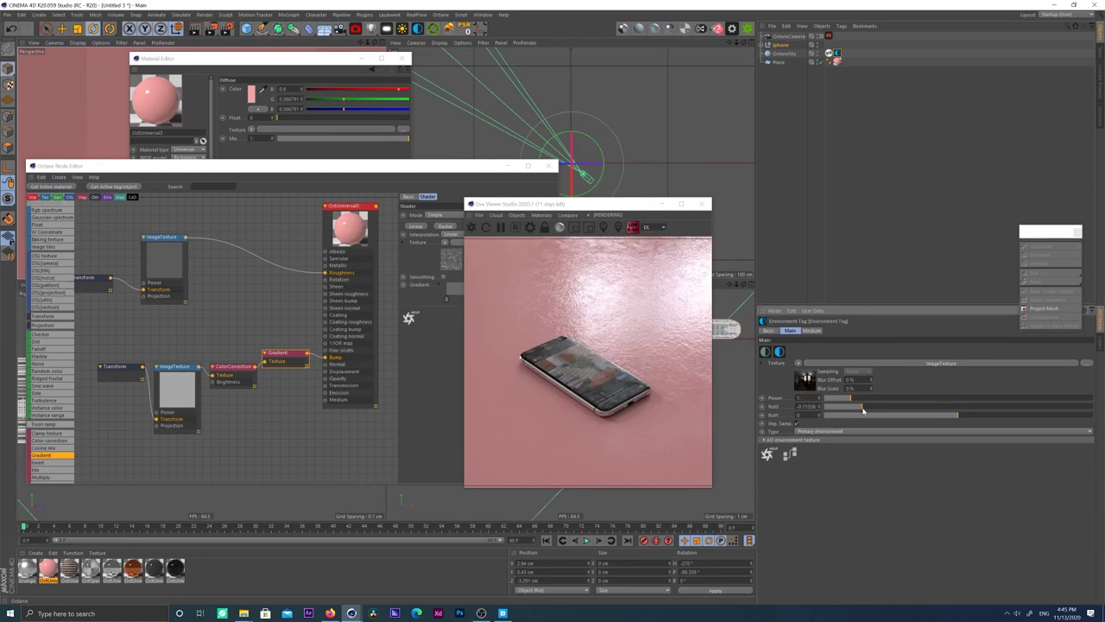
Step: Close the Material Editor and Octane Node Editor and slightly reframe the phone in the perspective camera view
{"action": "left_click", "coordinate": [402, 59]}
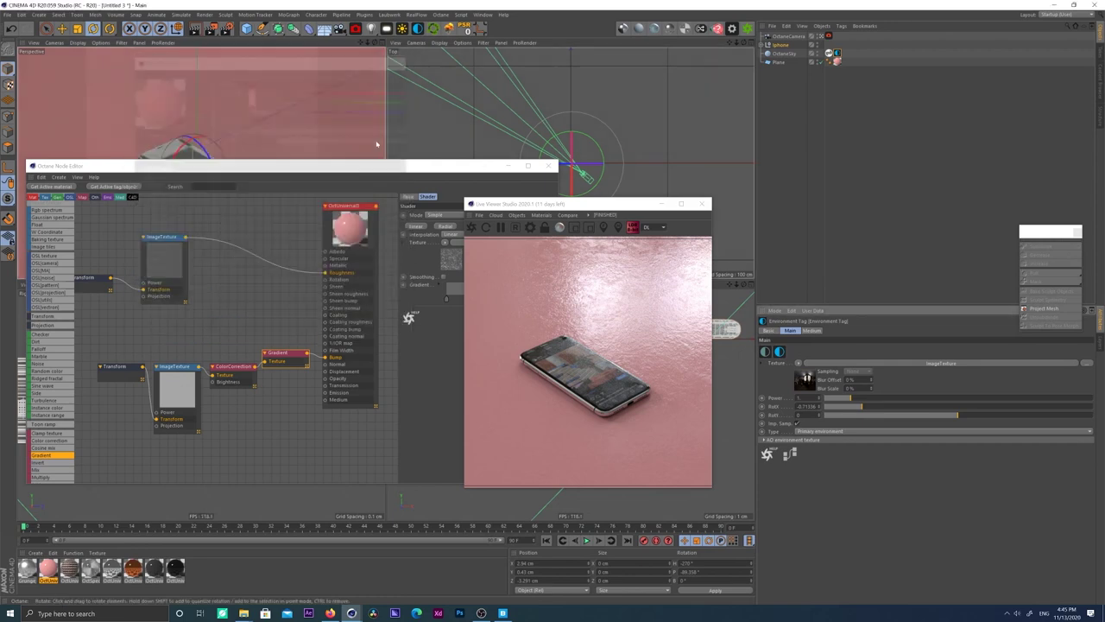
{"action": "left_click_drag", "start_coordinate": [385, 170], "coordinate": [316, 233]}
{"action": "left_click_drag", "start_coordinate": [278, 161], "coordinate": [281, 166], "text": "alt"}
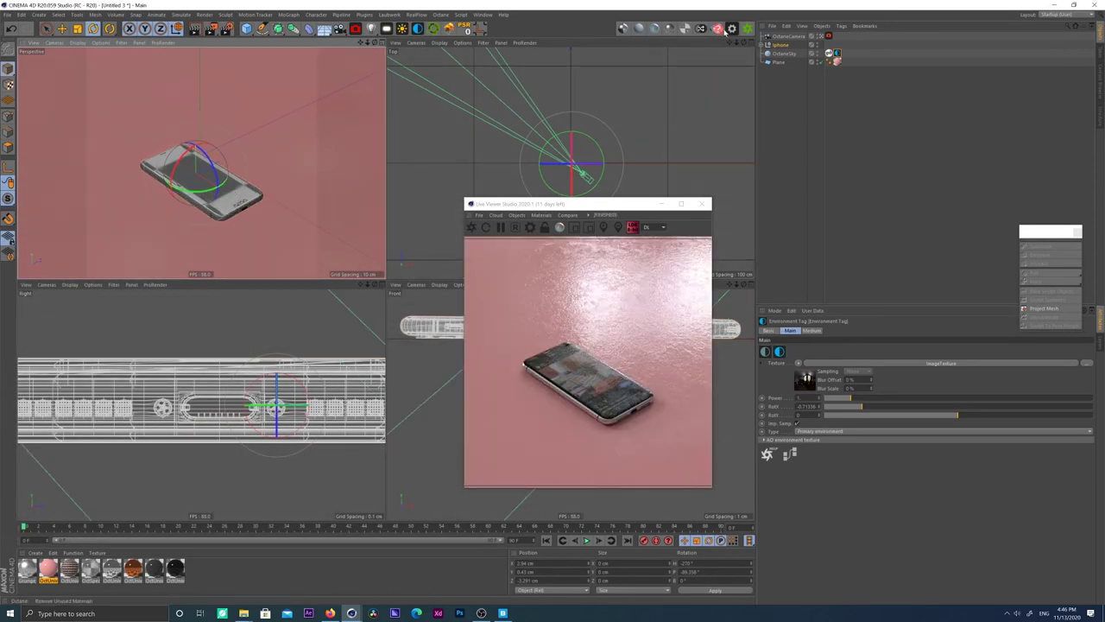
Step: Set the Octane render kernel to Pathtracing with 512 max samples and enable the camera imager's denoiser
{"action": "left_click", "coordinate": [718, 29]}
{"action": "left_click", "coordinate": [43, 19]}
{"action": "left_click", "coordinate": [52, 58]}
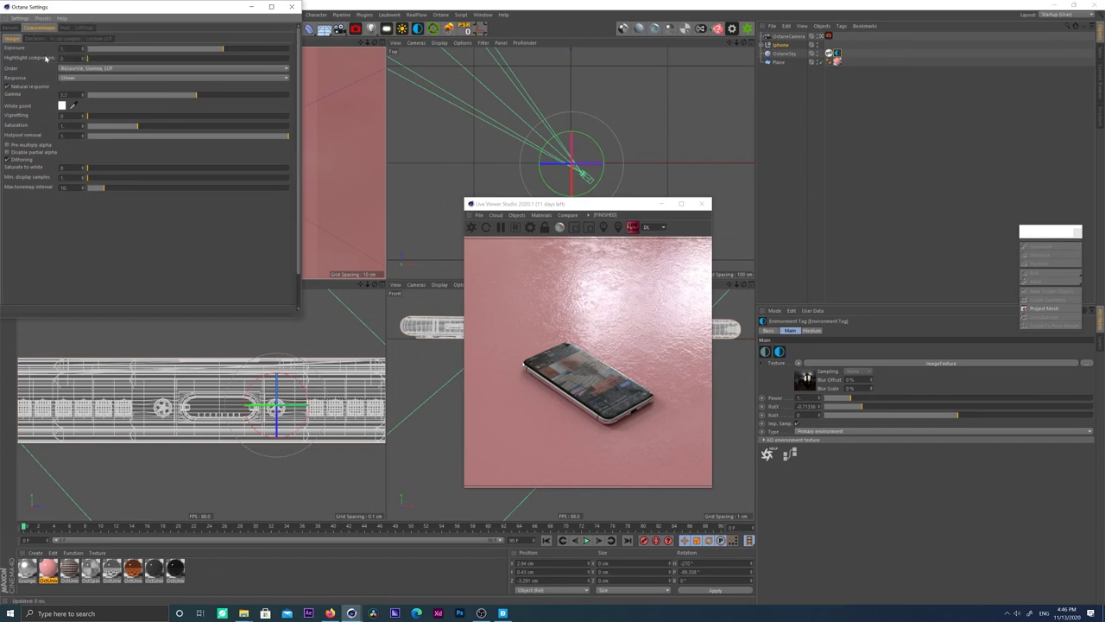
{"action": "left_click", "coordinate": [10, 27]}
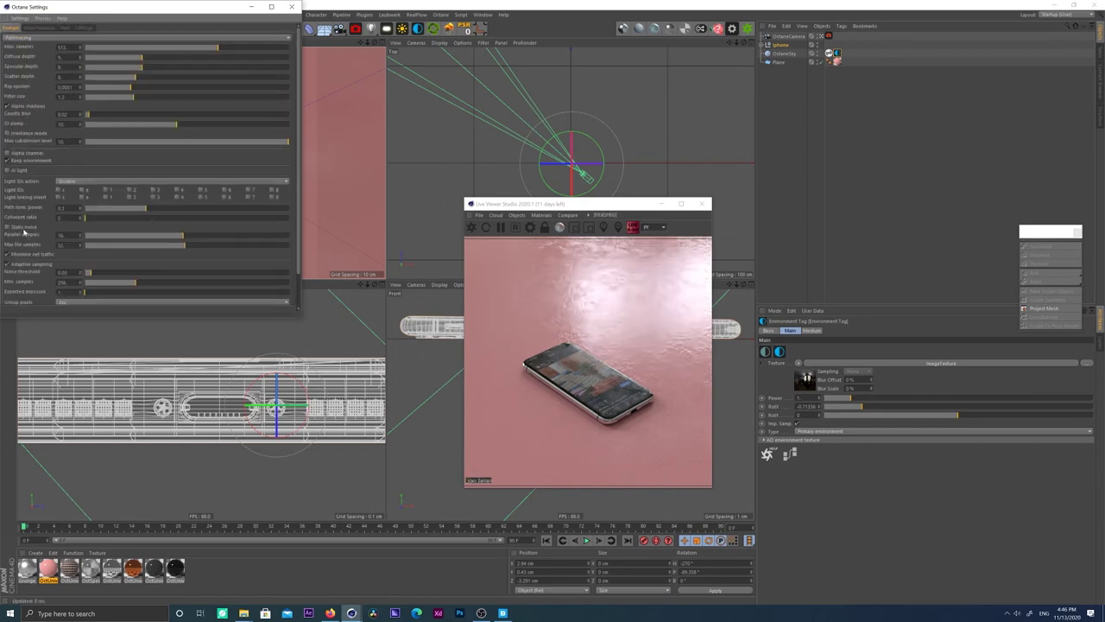
{"action": "left_click", "coordinate": [38, 27]}
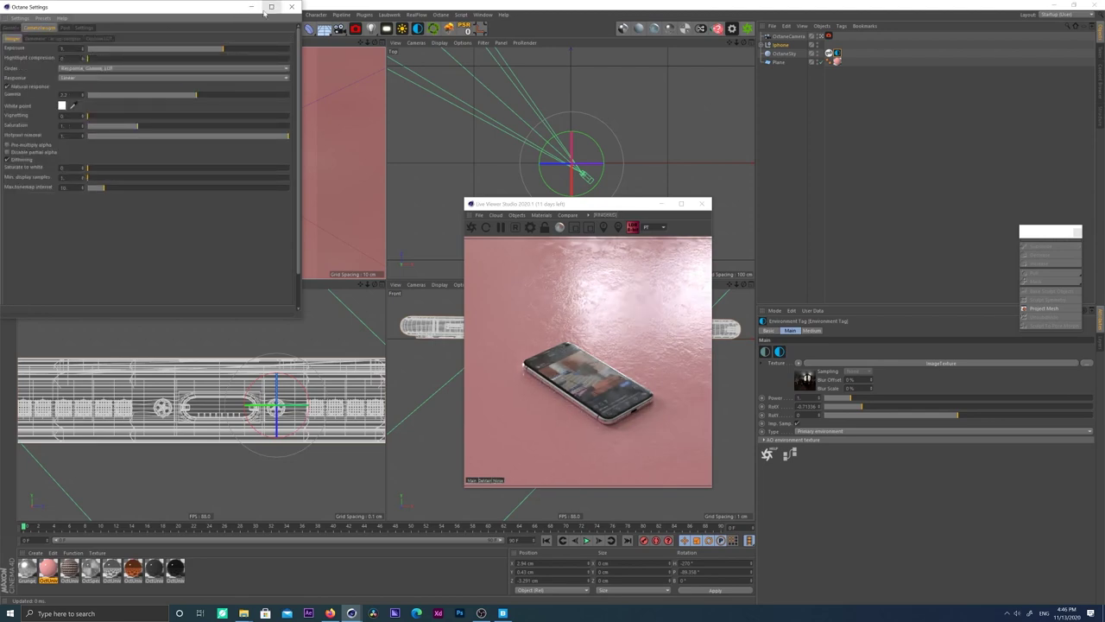
{"action": "left_click", "coordinate": [34, 38]}
{"action": "left_click", "coordinate": [10, 38]}
{"action": "left_click", "coordinate": [293, 7]}
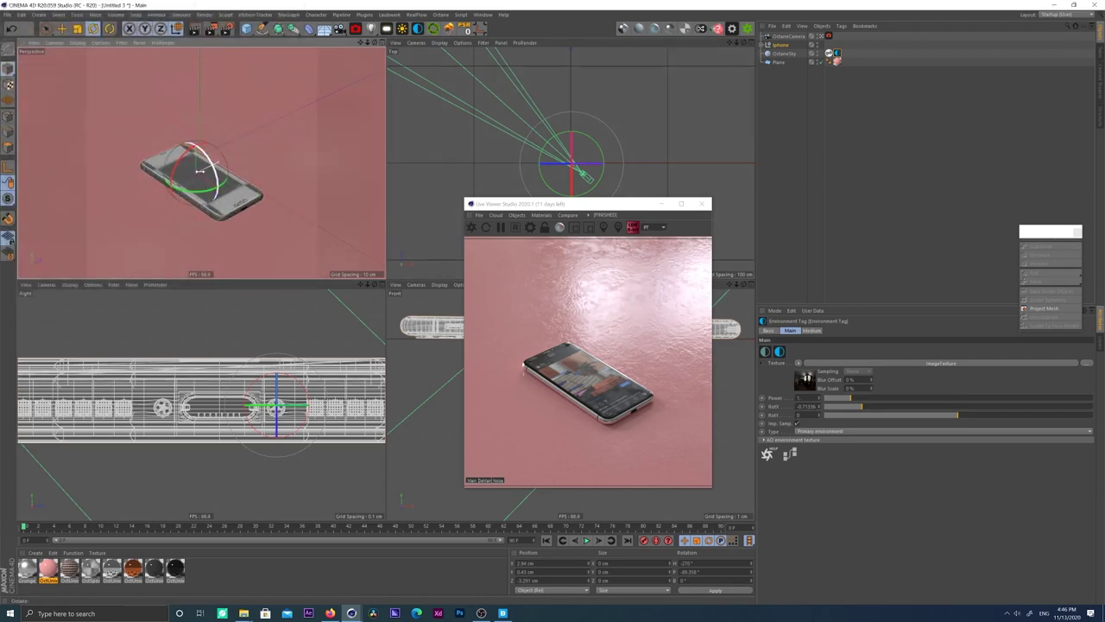
Step: Set the OctaneCamera's focal length to 130 mm and reframe the phone, checking the main render pass
{"action": "left_click", "coordinate": [472, 480]}
{"action": "scroll", "coordinate": [227, 180], "scroll_direction": "up", "scroll_amount": 5}
{"action": "scroll", "coordinate": [218, 186], "scroll_direction": "down", "scroll_amount": 3}
{"action": "left_click", "coordinate": [797, 36]}
{"action": "left_click_drag", "start_coordinate": [853, 368], "coordinate": [853, 344]}
{"action": "scroll", "coordinate": [207, 176], "scroll_direction": "down", "scroll_amount": 3}
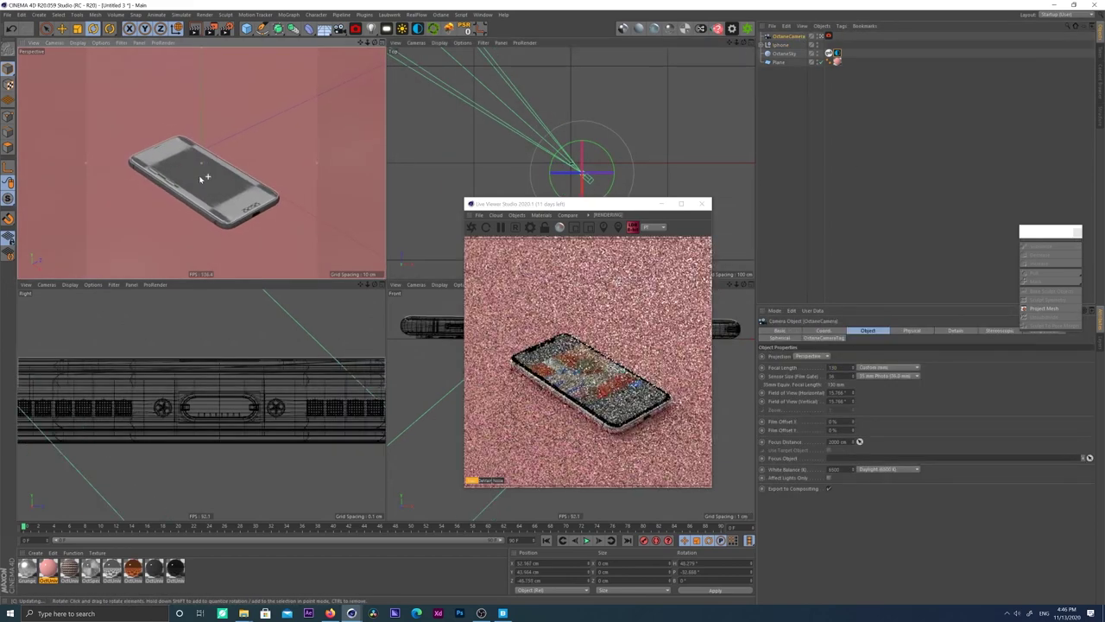
{"action": "middle_click_drag", "start_coordinate": [221, 180], "coordinate": [220, 180], "text": "alt"}
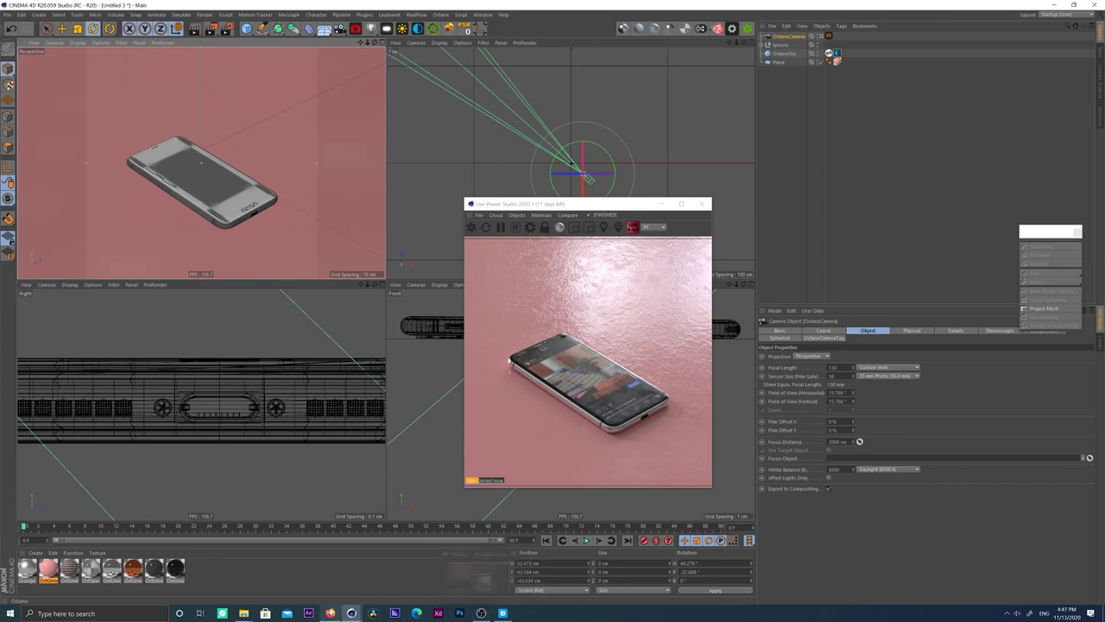
Step: Switch to Mixamo in the browser, choose the Olivia character and preview the Capoeira animation on it
{"action": "left_click", "coordinate": [330, 613]}
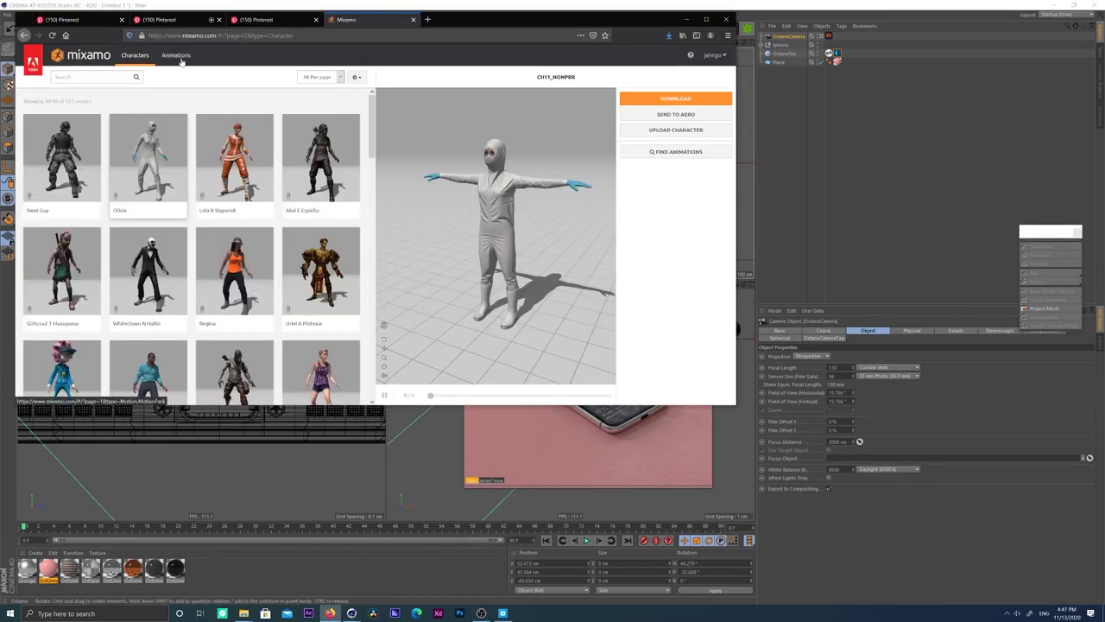
{"action": "left_click", "coordinate": [147, 154]}
{"action": "left_click", "coordinate": [188, 56]}
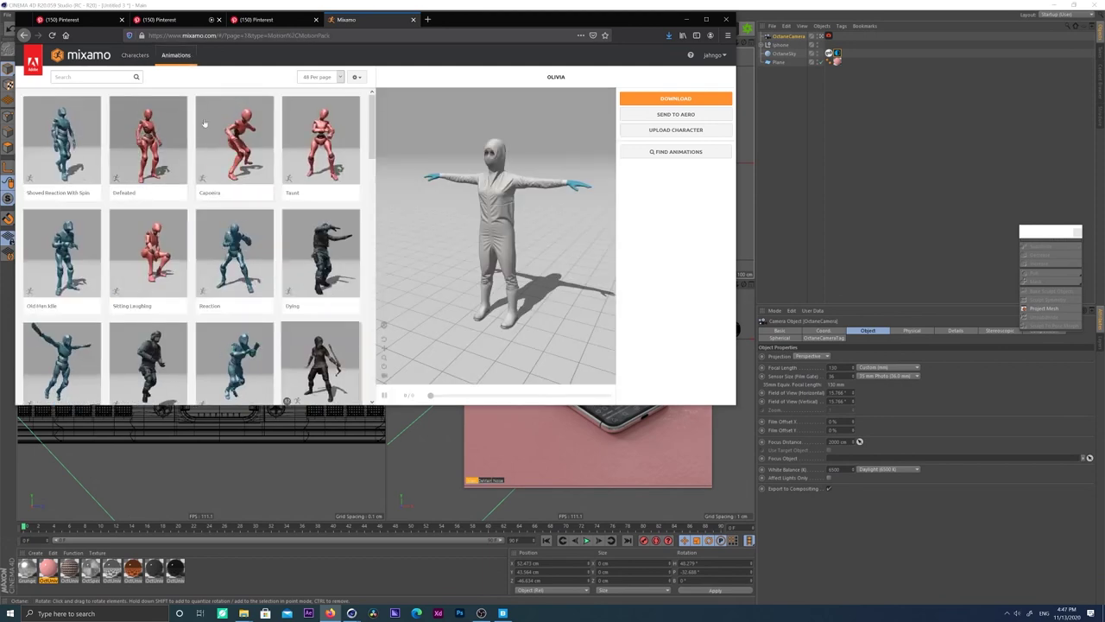
{"action": "left_click", "coordinate": [235, 250]}
{"action": "left_click", "coordinate": [241, 152]}
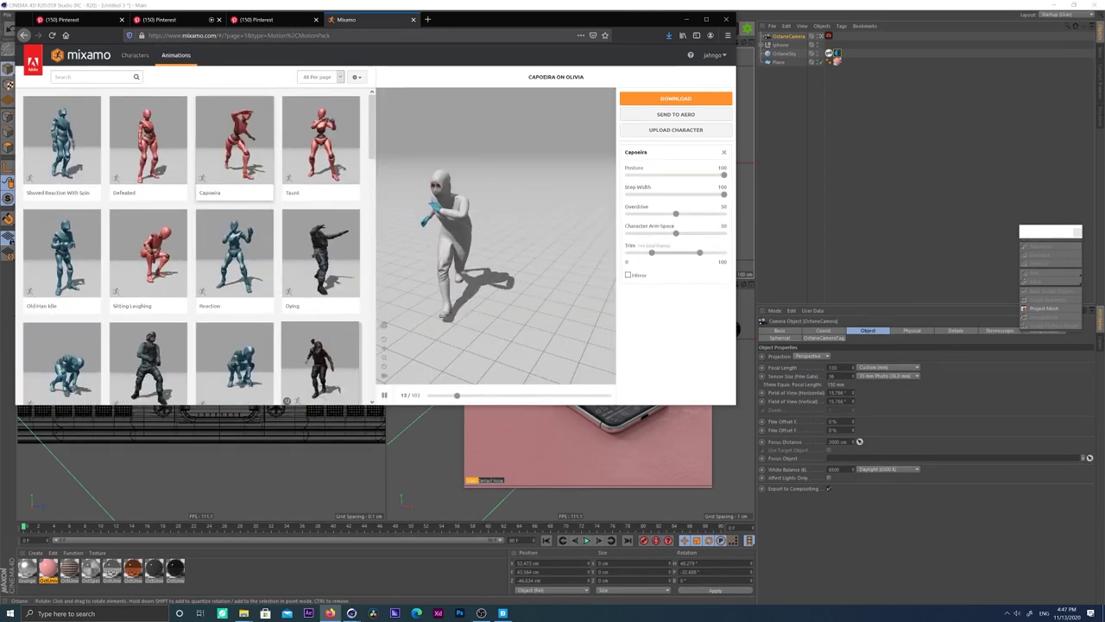
Step: Search the animations for "run", apply a Running animation to the character and make it run in place
{"action": "left_click", "coordinate": [91, 77]}
{"action": "type", "text": "run"}
{"action": "key", "text": "Return"}
{"action": "left_click", "coordinate": [239, 294]}
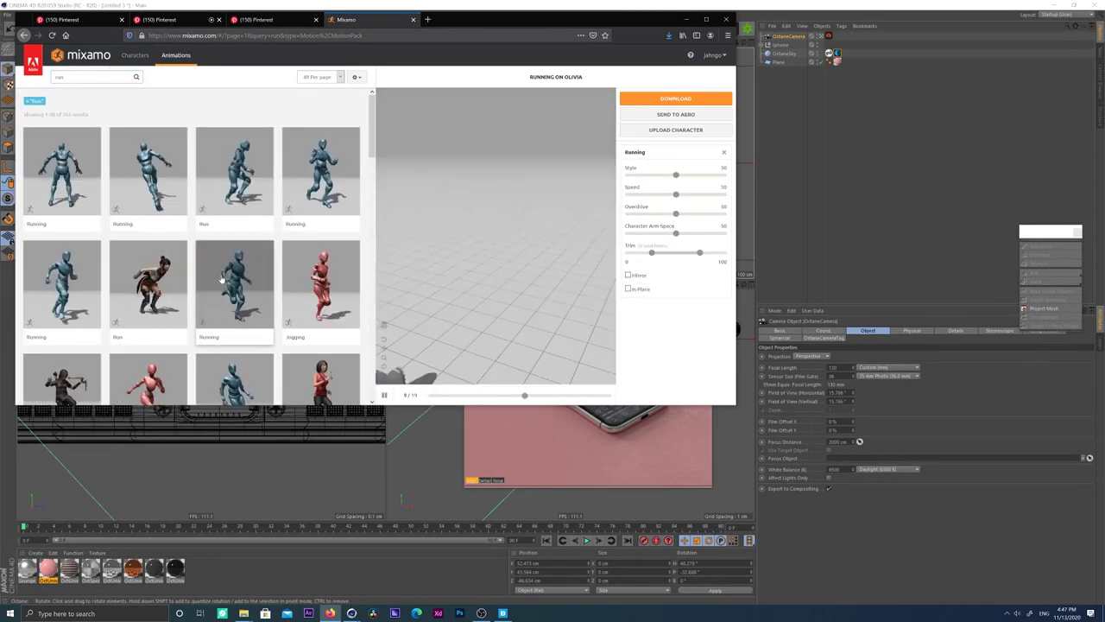
{"action": "left_click", "coordinate": [633, 290]}
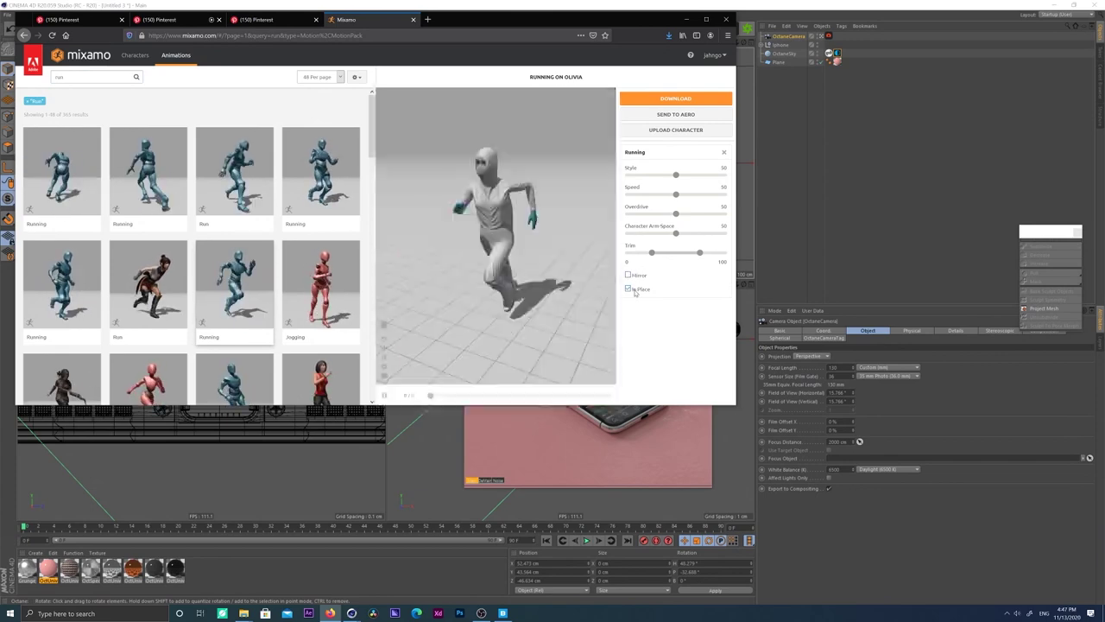
Step: Set the Running animation's style to 60 and speed to 18, and download it as FBX with skin at 30 frames per second
{"action": "left_click_drag", "start_coordinate": [676, 175], "coordinate": [713, 177]}
{"action": "left_click", "coordinate": [644, 176]}
{"action": "left_click", "coordinate": [685, 176]}
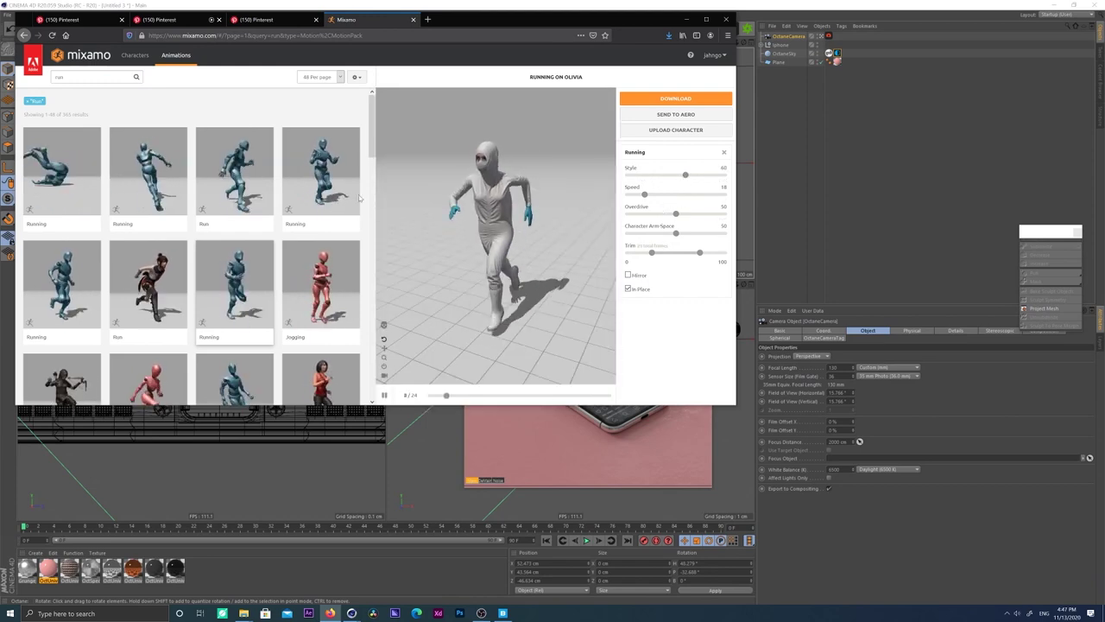
{"action": "left_click", "coordinate": [676, 98]}
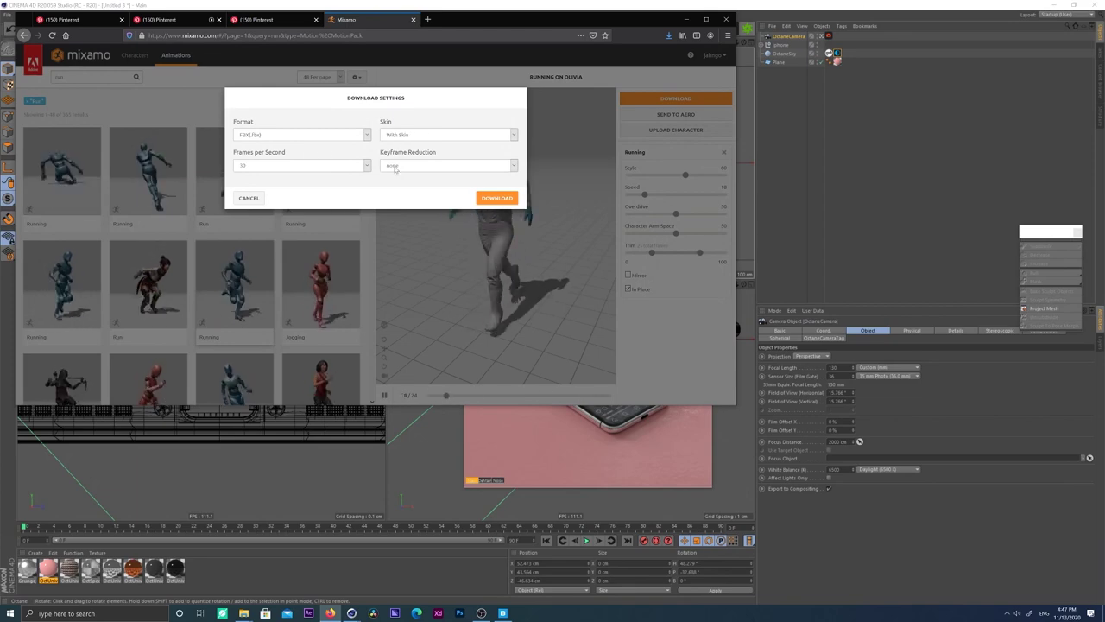
{"action": "left_click", "coordinate": [497, 198]}
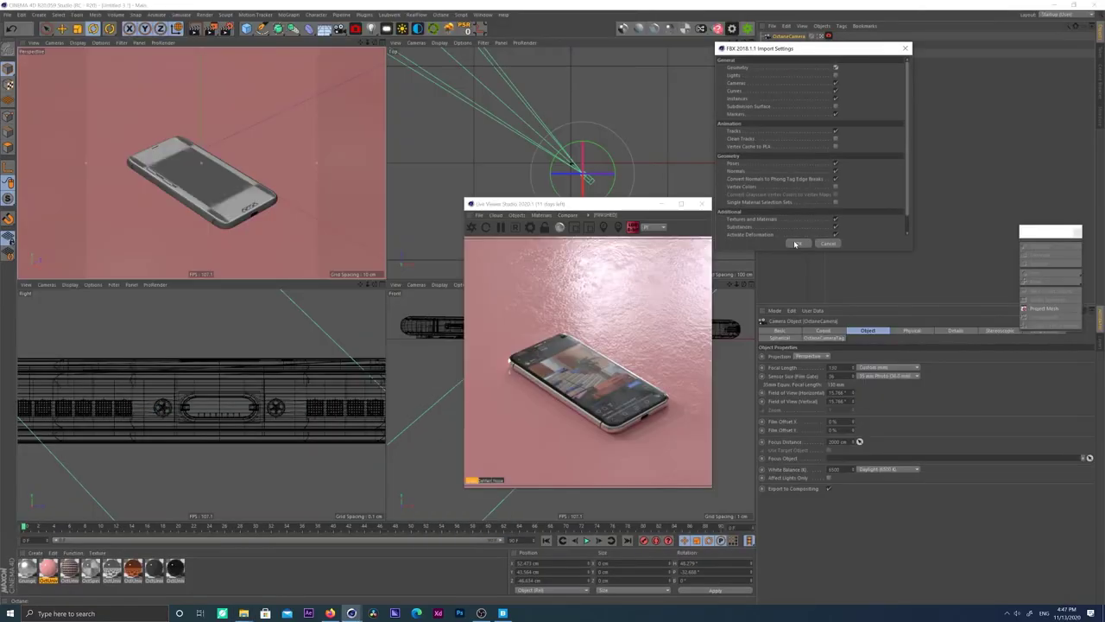
Step: Import Covid_RunningLoop.fbx into Cinema 4D with the default FBX settings and play back the running animation
{"action": "left_click", "coordinate": [795, 244]}
{"action": "left_click_drag", "start_coordinate": [598, 206], "coordinate": [842, 234]}
{"action": "left_click", "coordinate": [356, 175]}
{"action": "key", "text": "F8"}
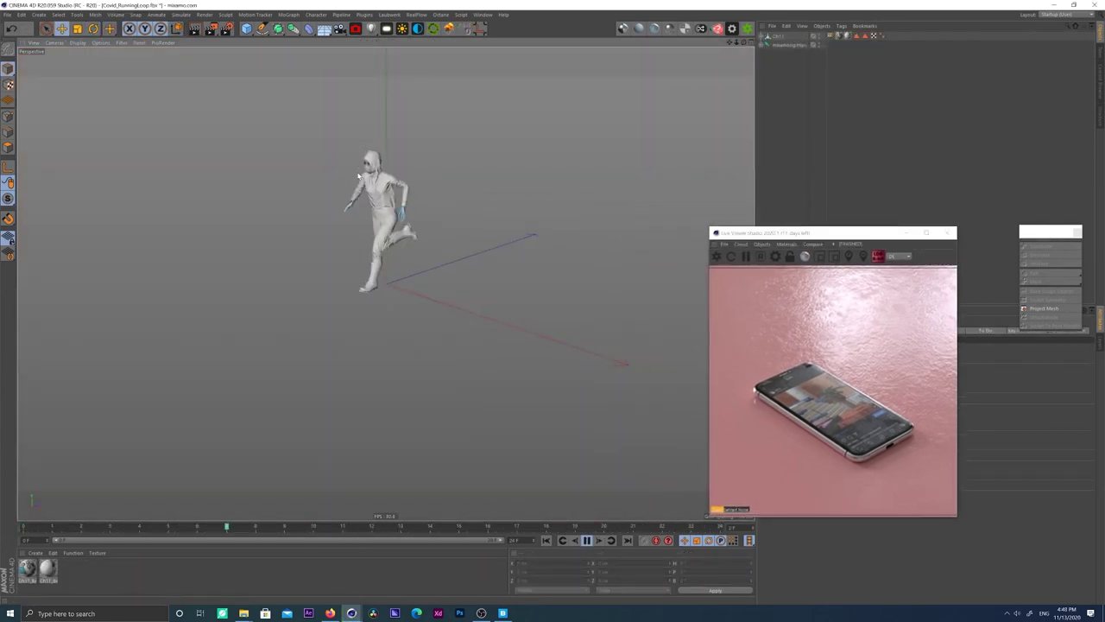
{"action": "key", "text": "F8"}
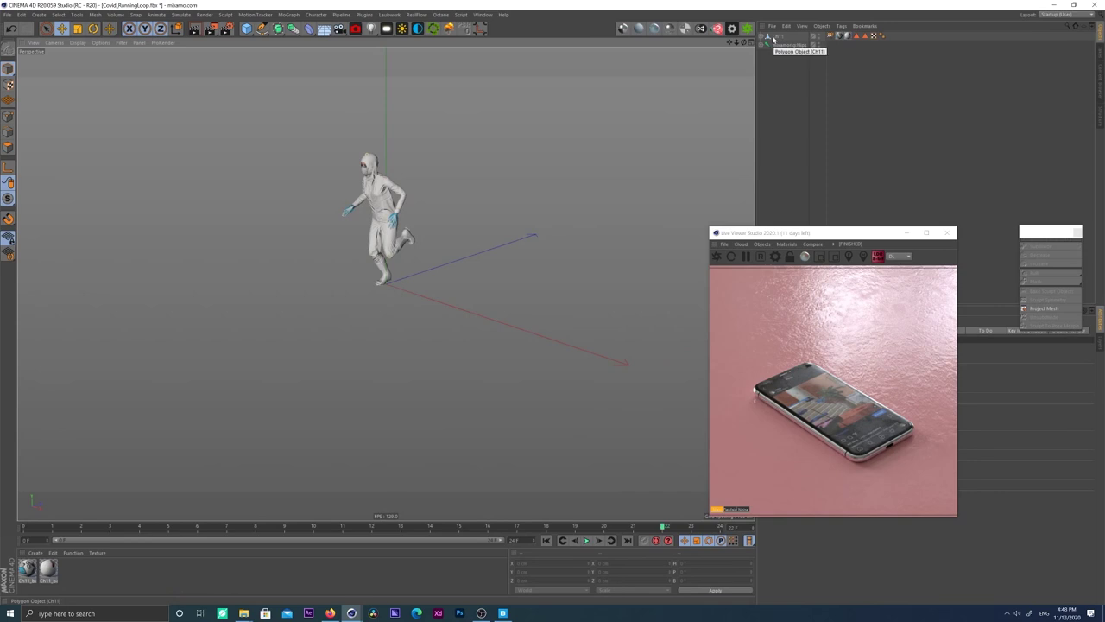
Step: Bake the Ch11 character mesh as an Alembic object
{"action": "left_click", "coordinate": [773, 39]}
{"action": "right_click", "coordinate": [773, 38]}
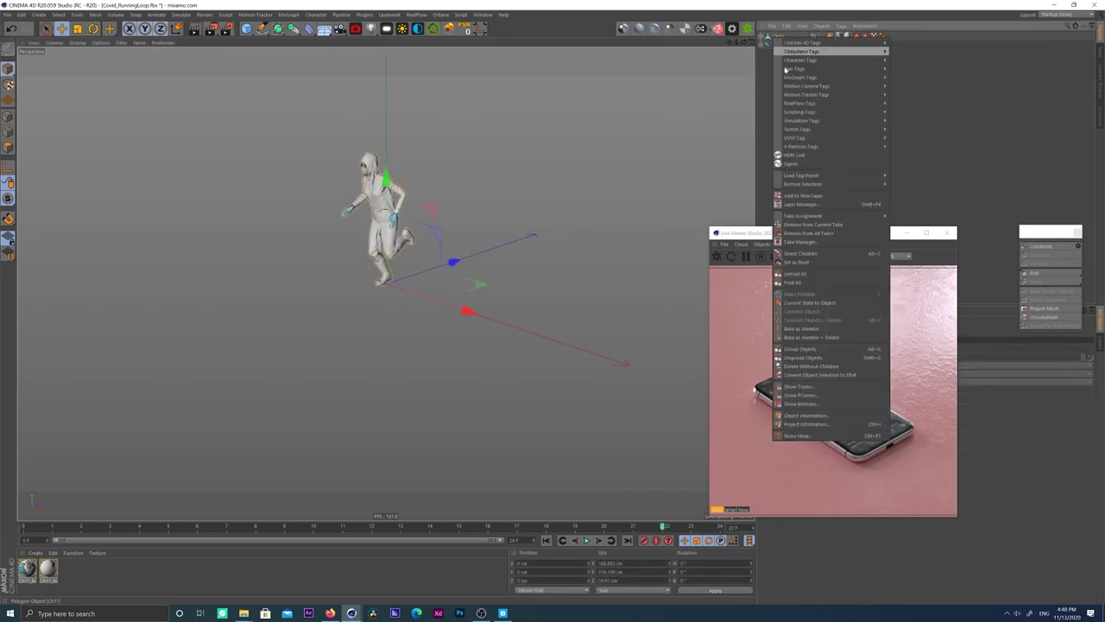
{"action": "left_click", "coordinate": [816, 329]}
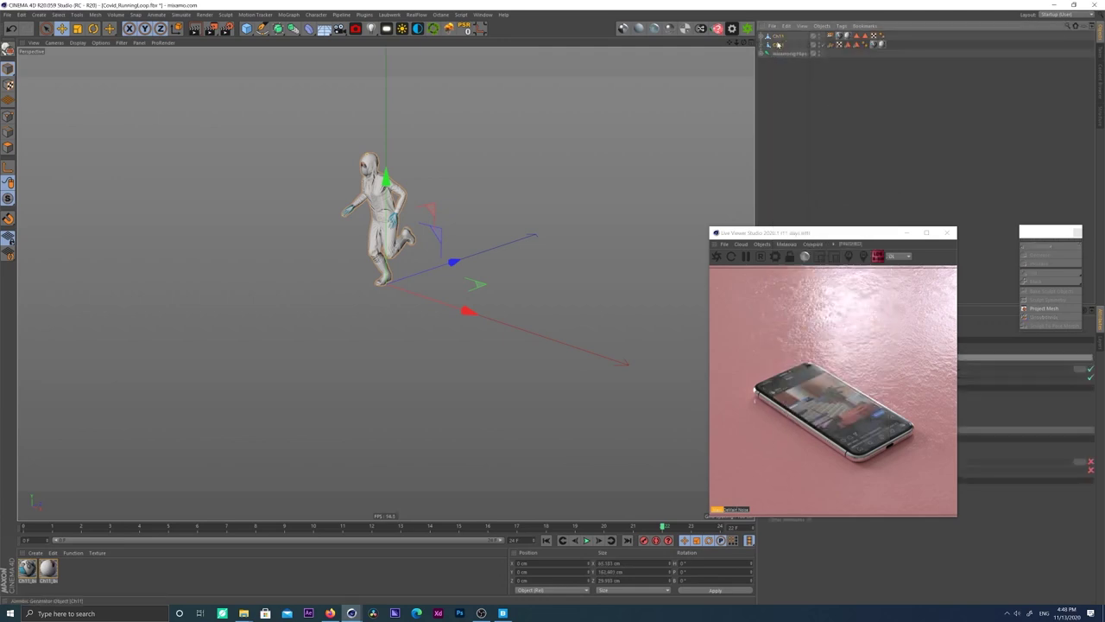
Step: Copy the baked Ch11 Alembic object and paste it into the Untitled 3 iPhone scene
{"action": "key", "text": "ctrl+c"}
{"action": "left_click", "coordinate": [485, 14]}
{"action": "left_click", "coordinate": [525, 248]}
{"action": "key", "text": "ctrl+v"}
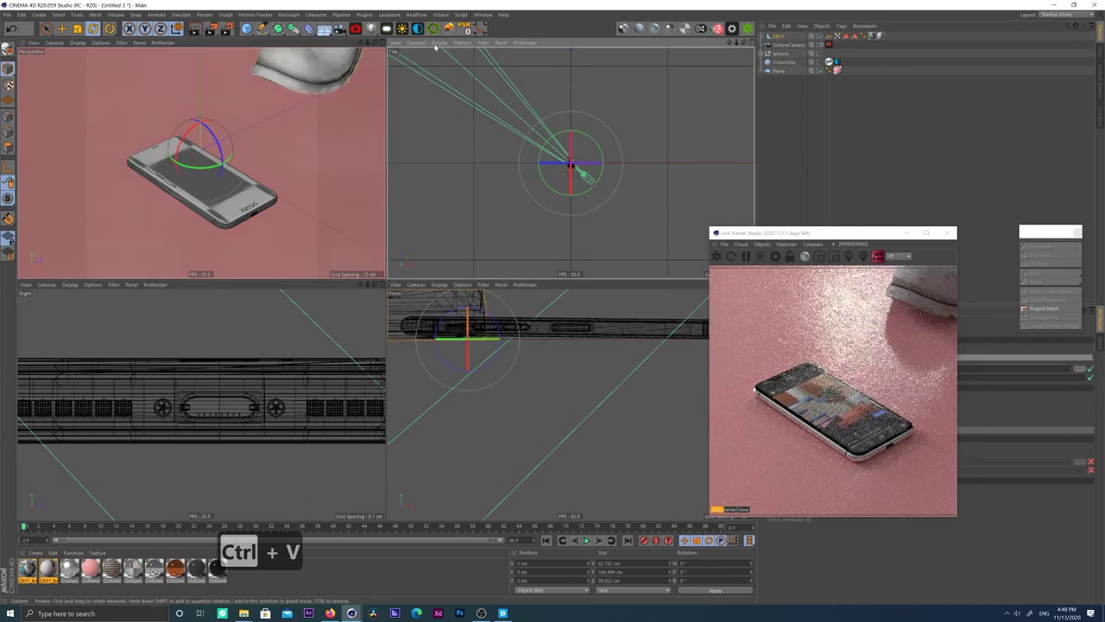
Step: Change the Top viewport to a shaded perspective view framed on the phone and the pasted character
{"action": "left_click", "coordinate": [439, 44]}
{"action": "left_click", "coordinate": [449, 55]}
{"action": "left_click", "coordinate": [420, 44]}
{"action": "left_click", "coordinate": [428, 96]}
{"action": "left_click_drag", "start_coordinate": [574, 155], "coordinate": [483, 169], "text": "alt"}
{"action": "scroll", "coordinate": [566, 156], "scroll_direction": "up", "scroll_amount": 10}
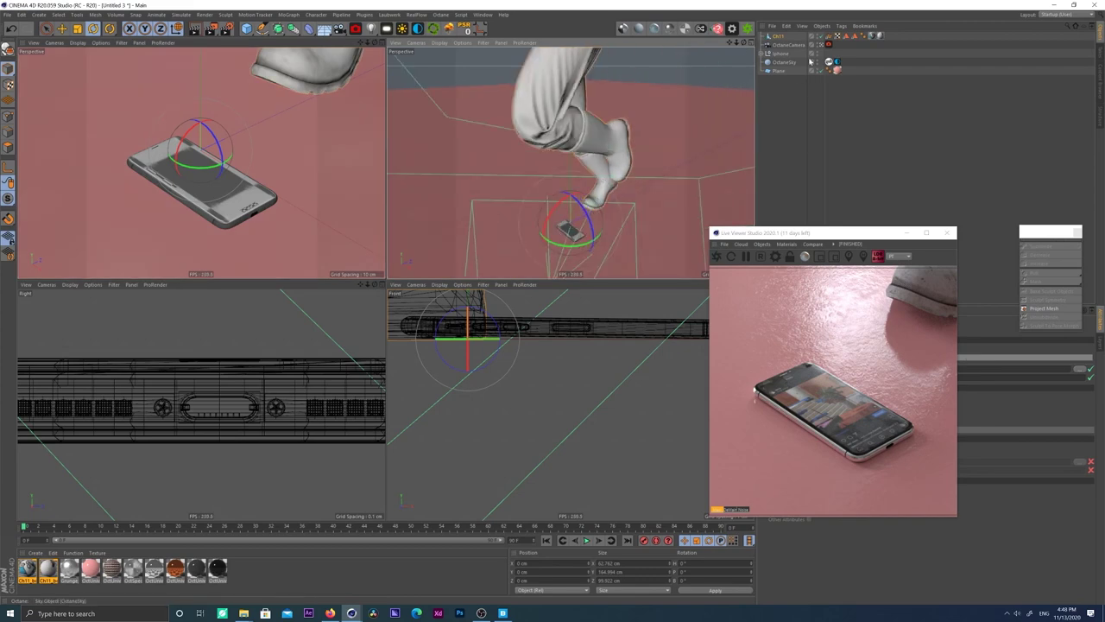
Step: Scale the running character down to about 8 cm tall and rotate its heading to 90° along the phone
{"action": "left_click_drag", "start_coordinate": [830, 236], "coordinate": [625, 295]}
{"action": "scroll", "coordinate": [621, 175], "scroll_direction": "down", "scroll_amount": 8}
{"action": "key", "text": "t"}
{"action": "left_click_drag", "start_coordinate": [633, 176], "coordinate": [358, 294]}
{"action": "key", "text": "r"}
{"action": "left_click_drag", "start_coordinate": [203, 166], "coordinate": [262, 156]}
{"action": "key", "text": "t"}
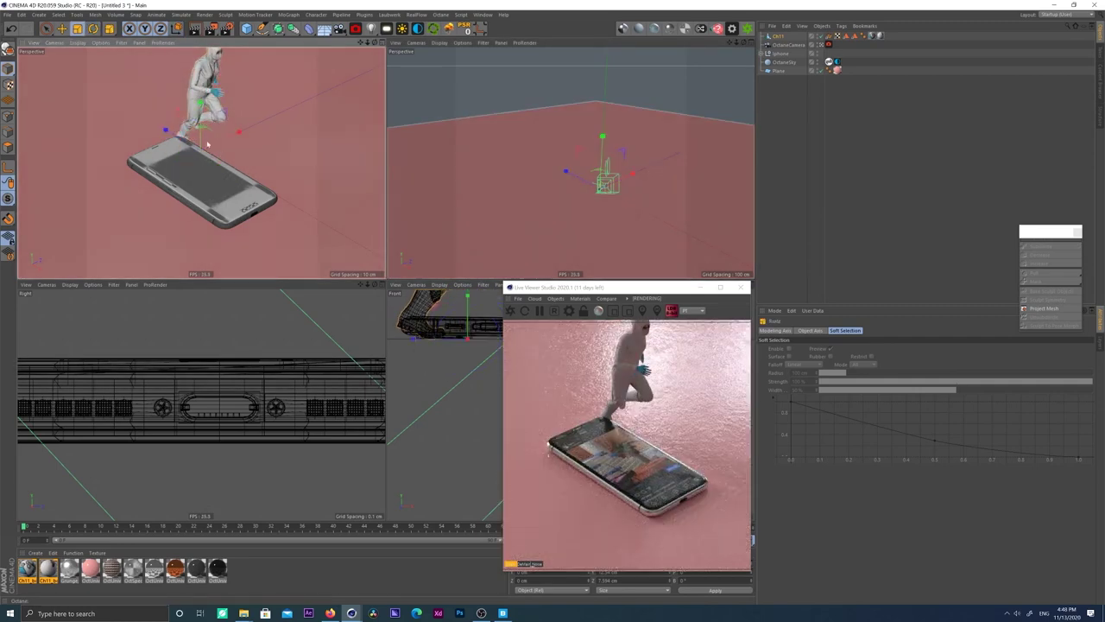
{"action": "left_click_drag", "start_coordinate": [164, 175], "coordinate": [128, 200]}
{"action": "key", "text": "e"}
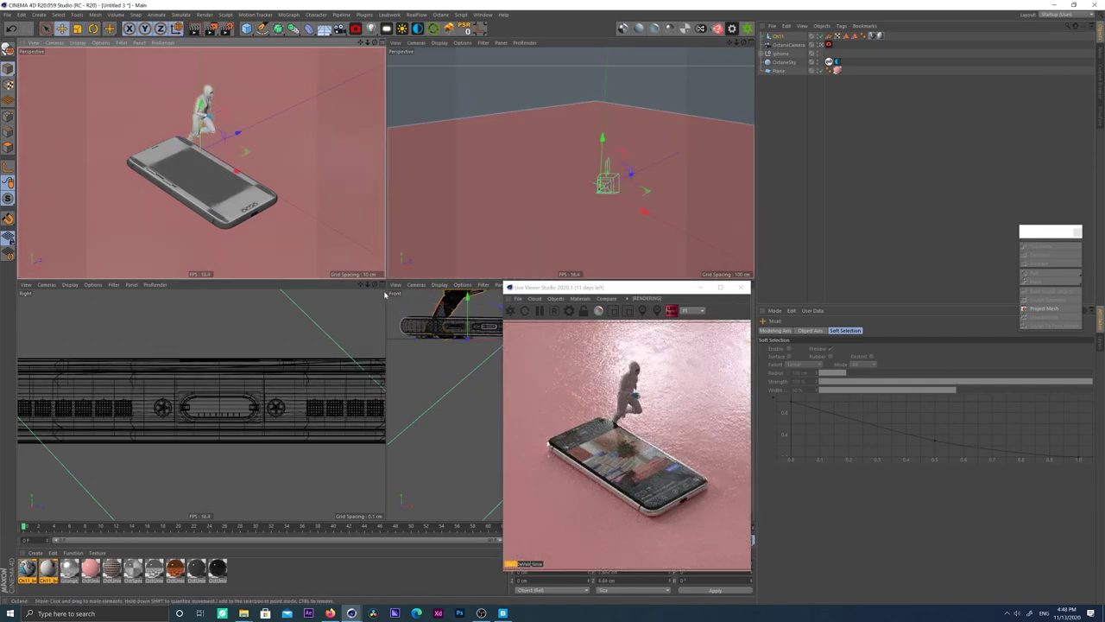
Step: Move the character onto the middle of the phone with its foot resting on the screen surface
{"action": "middle_click_drag", "start_coordinate": [480, 311], "coordinate": [443, 331], "text": "alt"}
{"action": "left_click_drag", "start_coordinate": [462, 326], "coordinate": [487, 308]}
{"action": "right_click_drag", "start_coordinate": [597, 192], "coordinate": [641, 187], "text": "alt"}
{"action": "left_click_drag", "start_coordinate": [641, 187], "coordinate": [619, 244], "text": "alt"}
{"action": "left_click_drag", "start_coordinate": [652, 191], "coordinate": [659, 197]}
{"action": "right_click_drag", "start_coordinate": [347, 376], "coordinate": [289, 405], "text": "alt"}
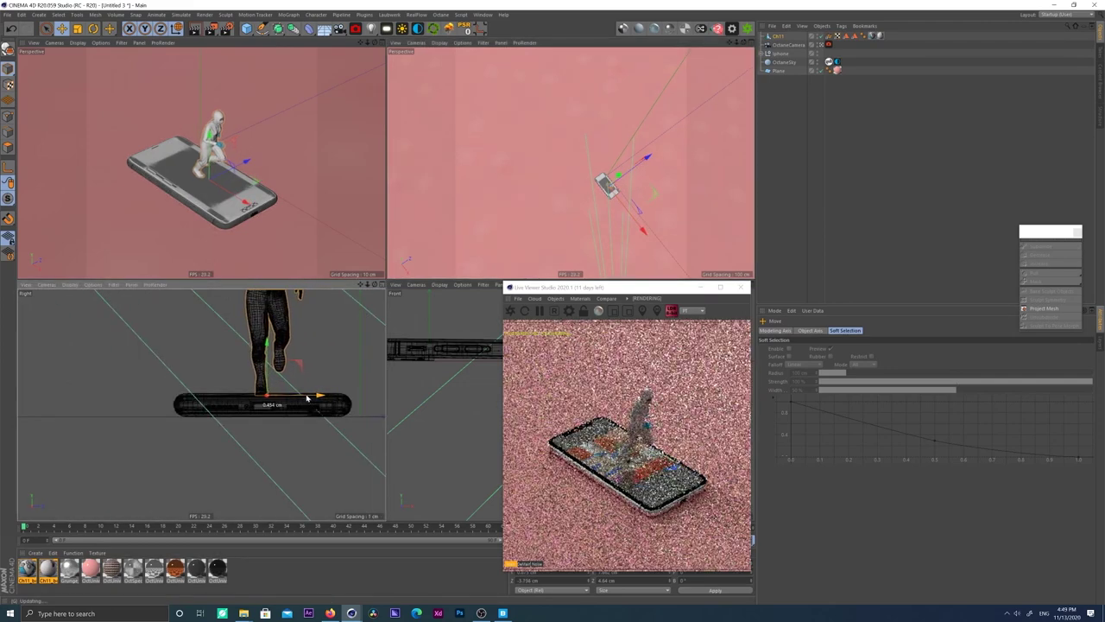
{"action": "left_click_drag", "start_coordinate": [560, 288], "coordinate": [717, 275]}
{"action": "scroll", "coordinate": [467, 409], "scroll_direction": "up", "scroll_amount": 5}
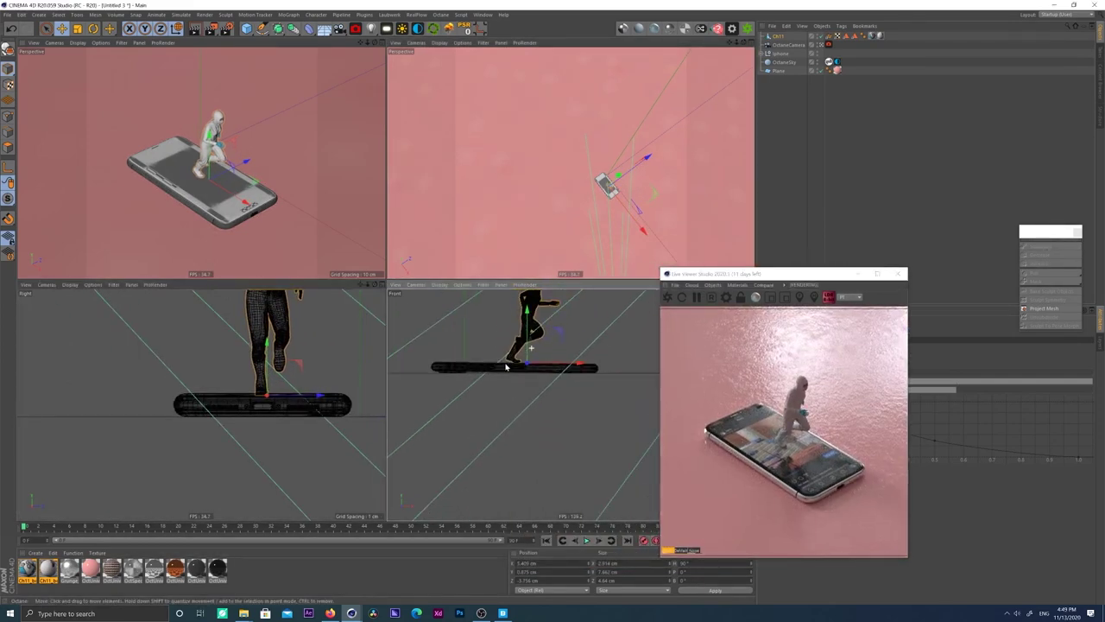
{"action": "right_click_drag", "start_coordinate": [434, 427], "coordinate": [410, 429], "text": "alt"}
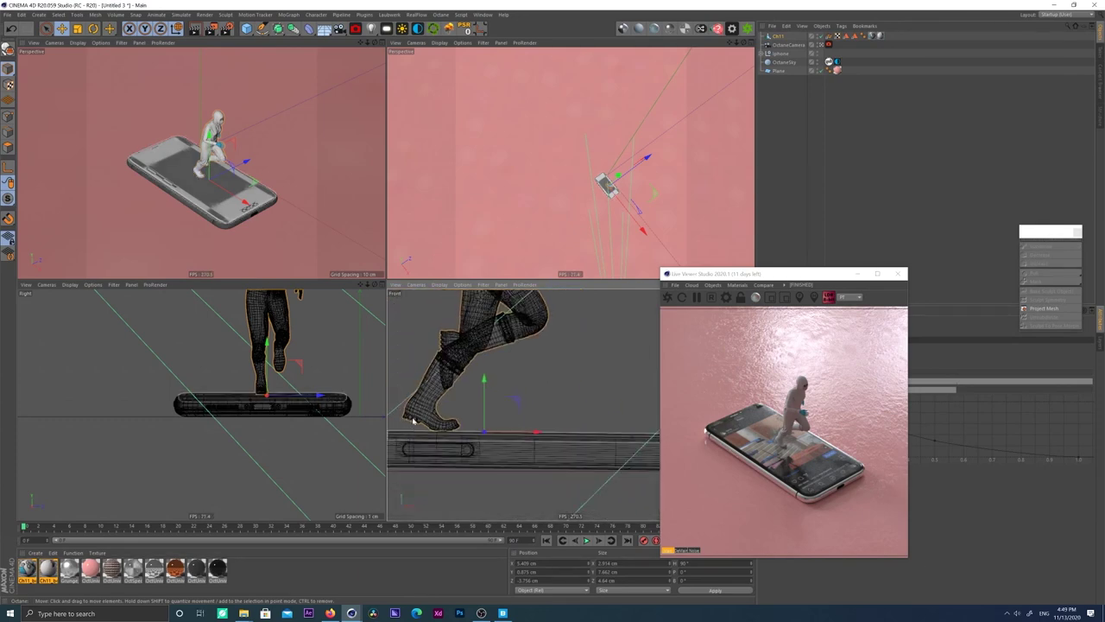
Step: Play the character's animation in the scene and return to the first frame
{"action": "key", "text": "F8"}
{"action": "key", "text": "F8"}
{"action": "key", "text": "shift+f"}
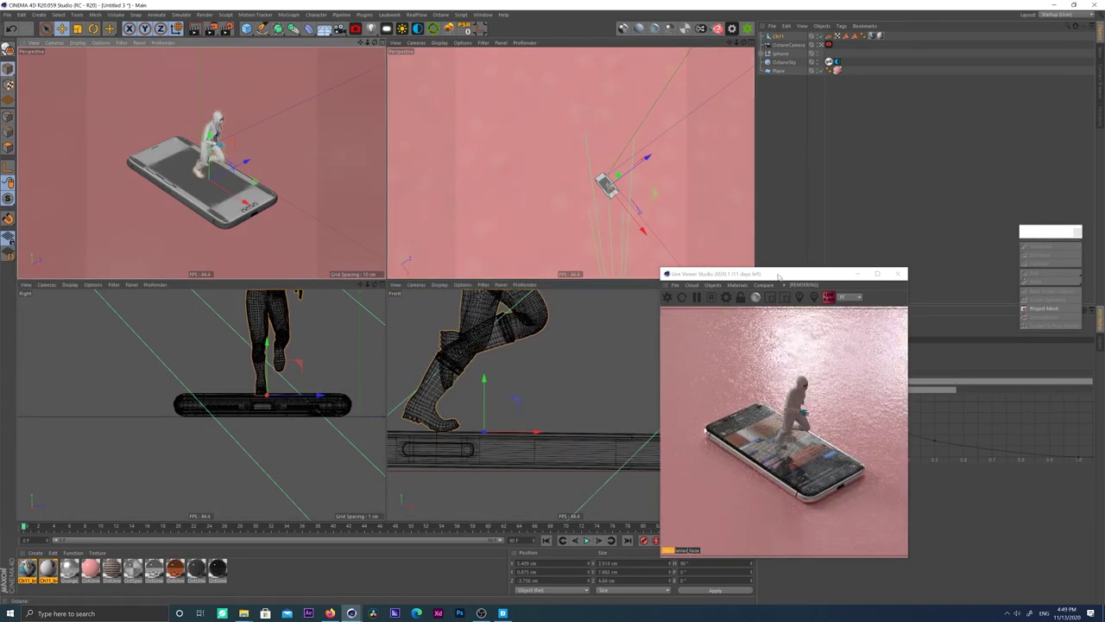
Step: Set the Ch11 Alembic's animation mode to Loop and play the scene
{"action": "left_click_drag", "start_coordinate": [772, 271], "coordinate": [573, 259]}
{"action": "left_click", "coordinate": [787, 45]}
{"action": "left_click", "coordinate": [778, 36]}
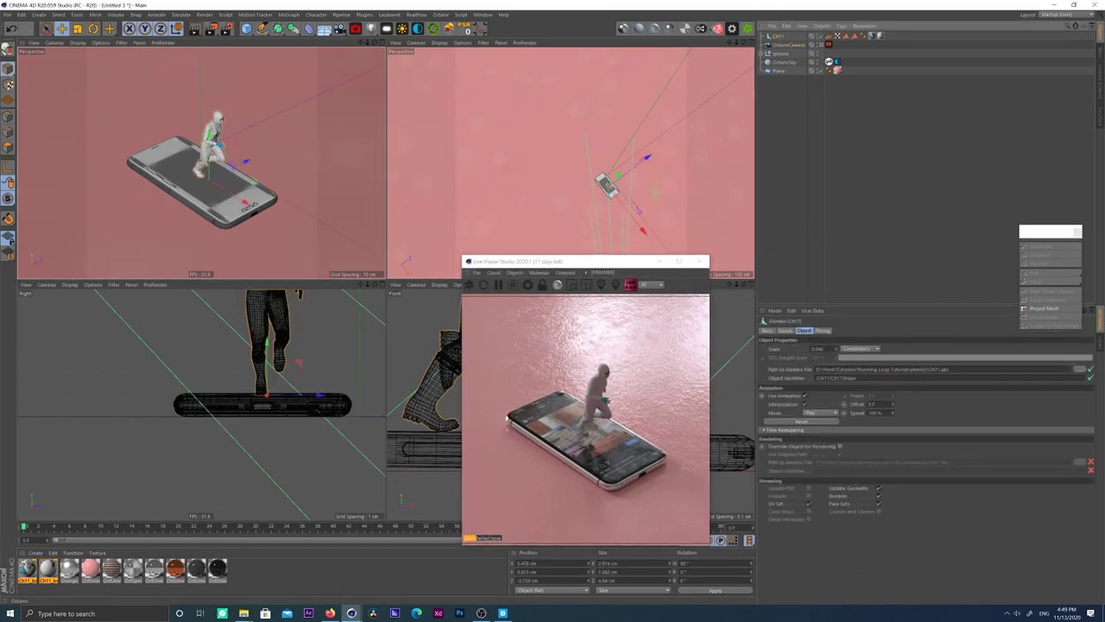
{"action": "left_click", "coordinate": [826, 414]}
{"action": "left_click", "coordinate": [823, 429]}
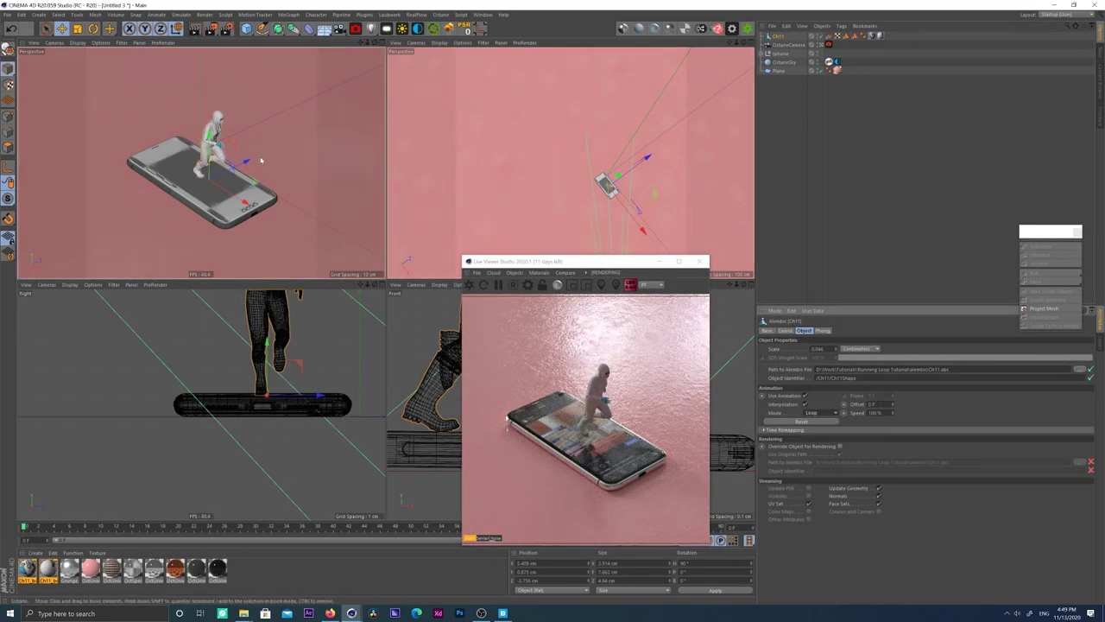
{"action": "key", "text": "F8"}
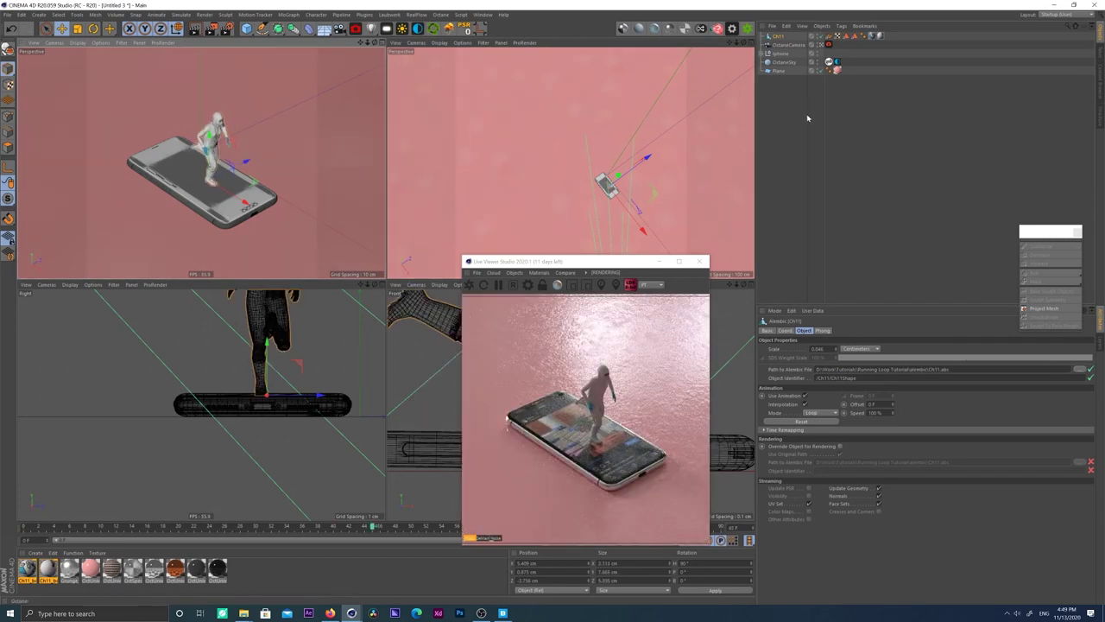
{"action": "left_click_drag", "start_coordinate": [570, 261], "coordinate": [574, 218]}
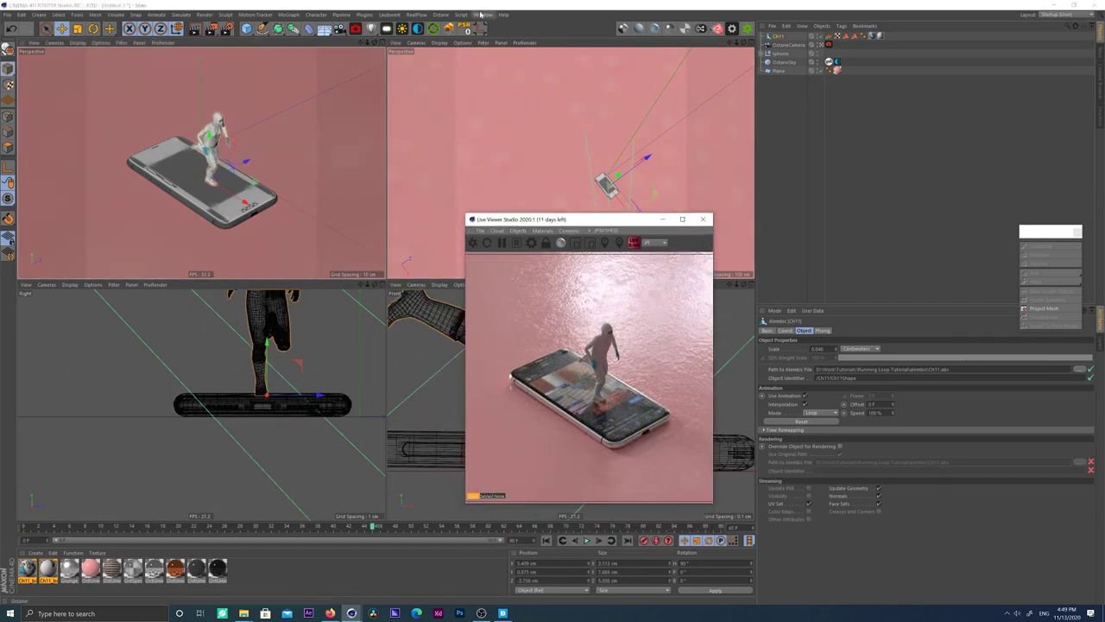
Step: Check the running loop's length in the Covid_RunningLoop project, set the iPhone scene's end frame to 24 and play it
{"action": "left_click", "coordinate": [483, 15]}
{"action": "left_click", "coordinate": [533, 236]}
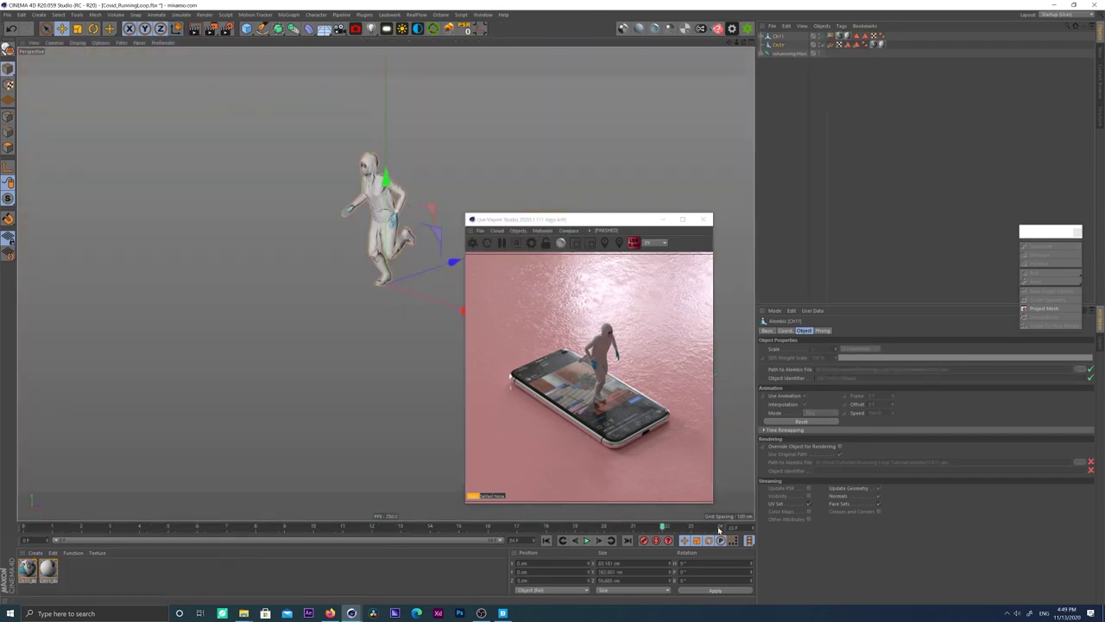
{"action": "left_click", "coordinate": [483, 15]}
{"action": "left_click", "coordinate": [497, 248]}
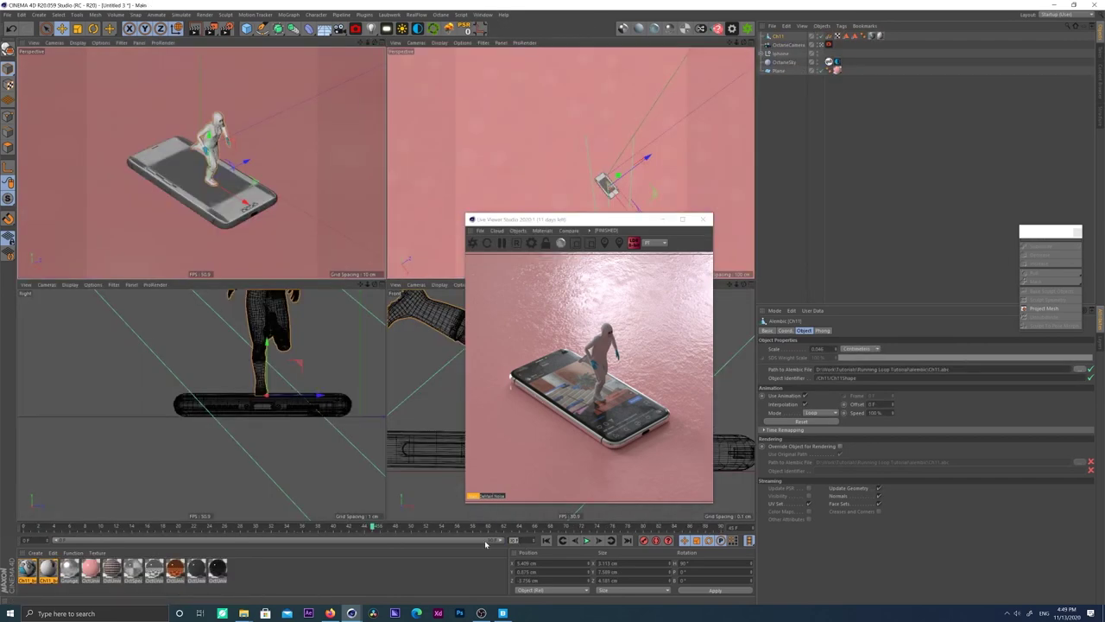
{"action": "key", "text": "Return"}
{"action": "key", "text": "F8"}
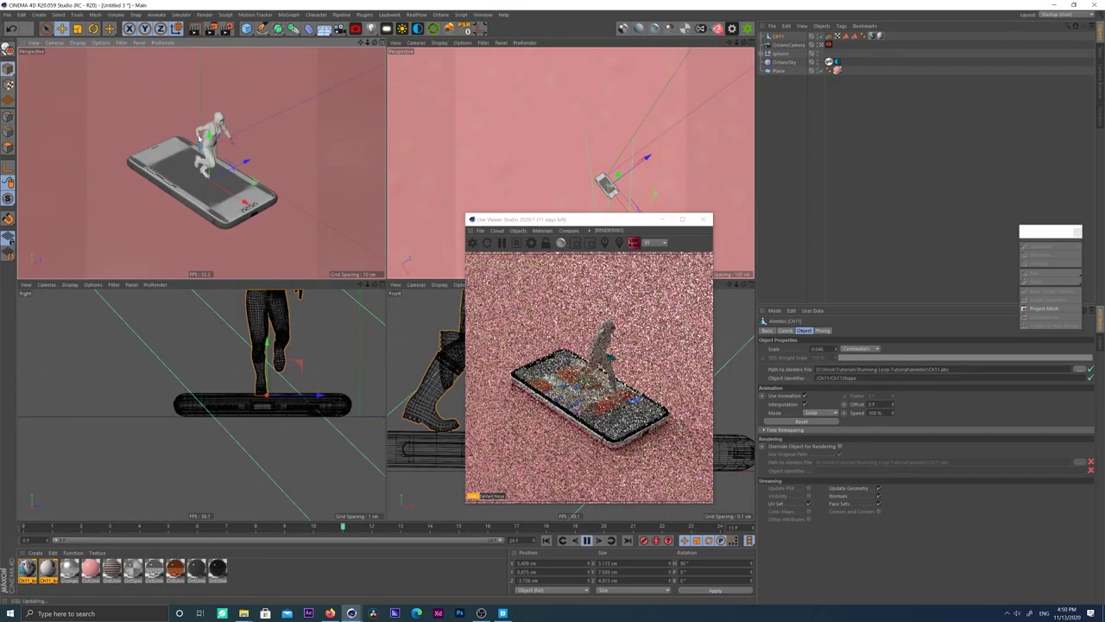
Step: Stop playback, shift the character back along the phone and reframe the camera on both
{"action": "key", "text": "F8"}
{"action": "left_click_drag", "start_coordinate": [244, 202], "coordinate": [222, 186]}
{"action": "middle_click_drag", "start_coordinate": [222, 186], "coordinate": [216, 194], "text": "alt"}
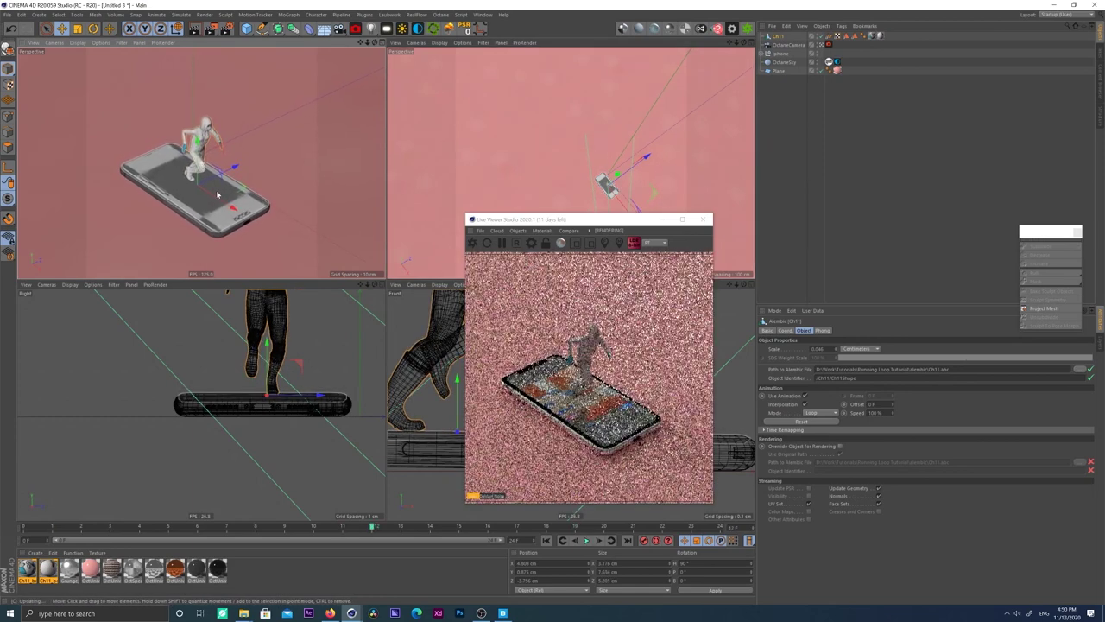
Step: Save the scene as RunningLoop_Tutorial in the Running Loop Tutorial folder under Work > Tutorials
{"action": "key", "text": "ctrl+s"}
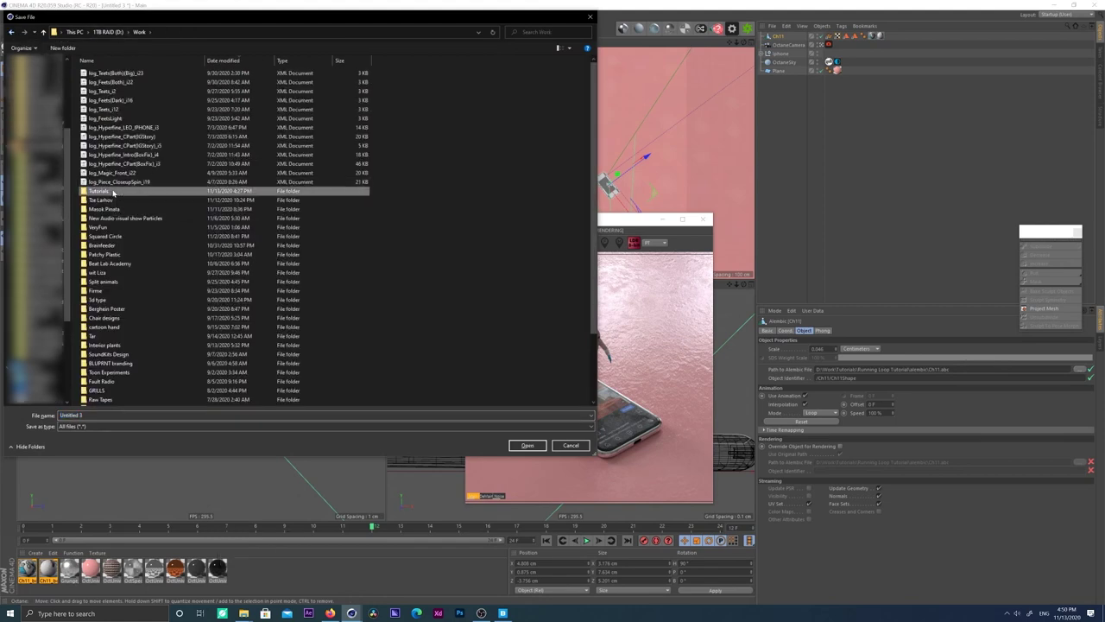
{"action": "double_click", "coordinate": [99, 191]}
{"action": "double_click", "coordinate": [124, 83]}
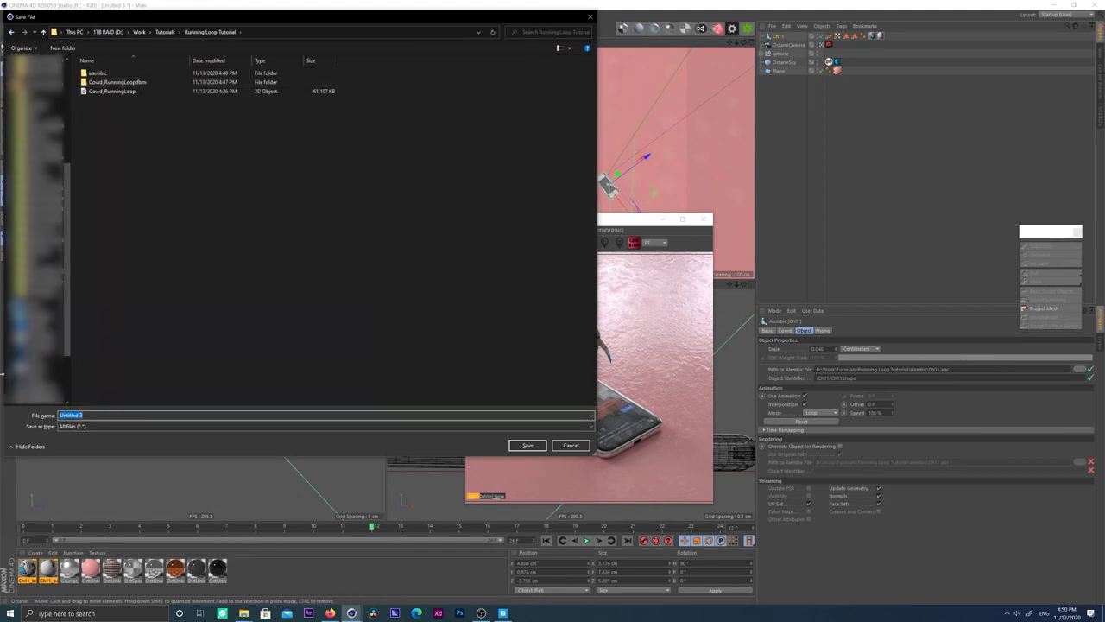
{"action": "key", "text": "Return"}
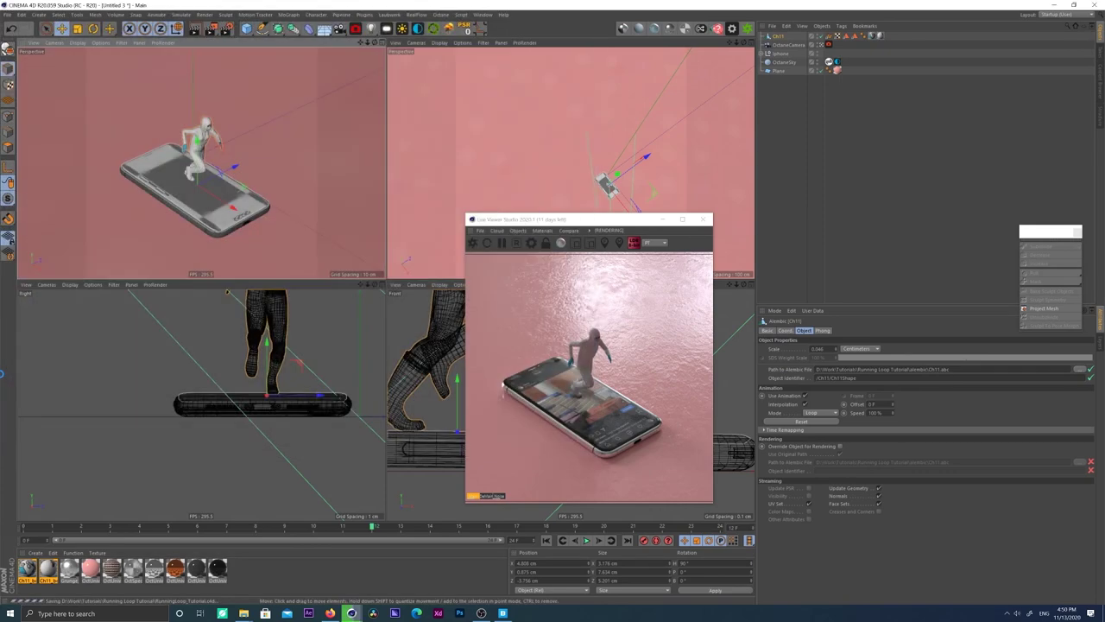
Step: Switch to Quixel Bridge and export the Variegated Croton and Cactus plants to Cinema 4D
{"action": "left_click", "coordinate": [502, 613]}
{"action": "left_click", "coordinate": [115, 250]}
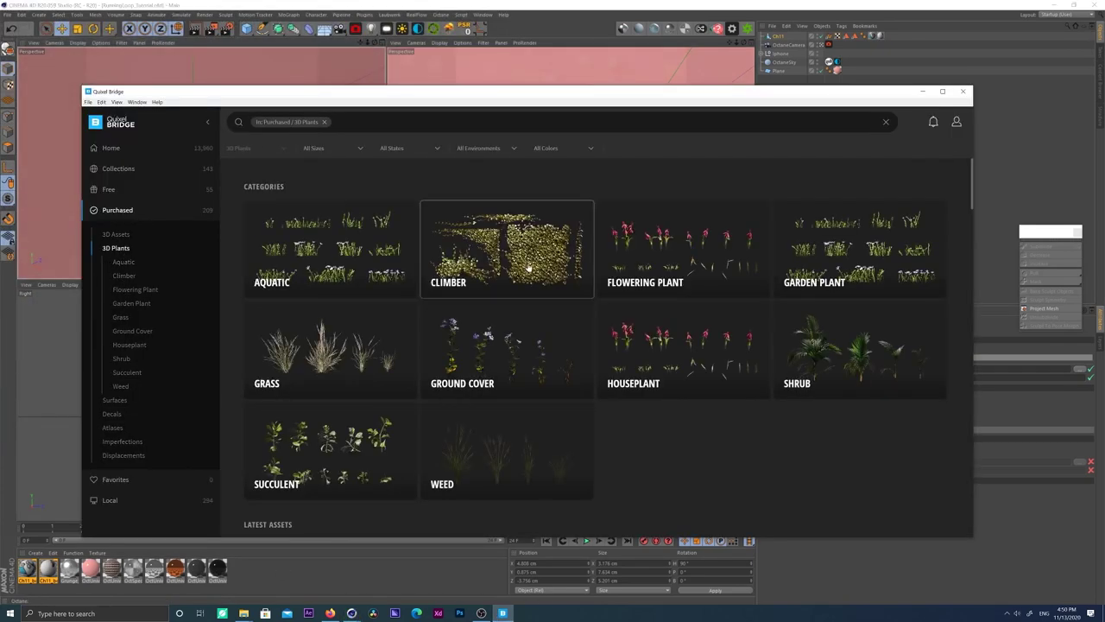
{"action": "scroll", "coordinate": [509, 429], "scroll_direction": "down", "scroll_amount": 3}
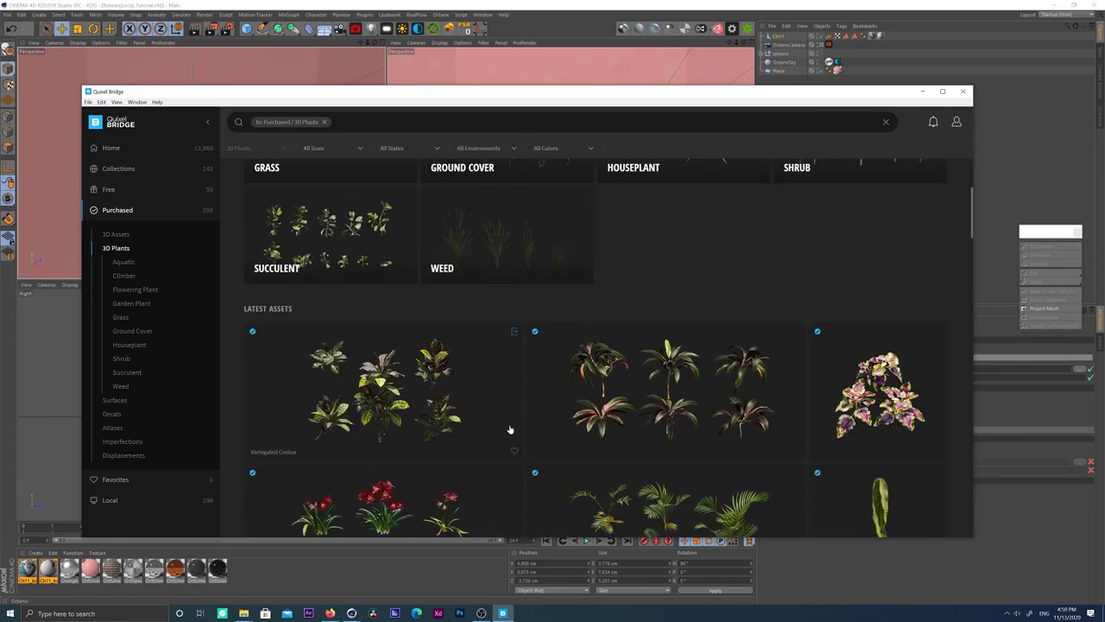
{"action": "left_click", "coordinate": [514, 330]}
{"action": "scroll", "coordinate": [563, 405], "scroll_direction": "down", "scroll_amount": 2}
{"action": "left_click", "coordinate": [938, 302]}
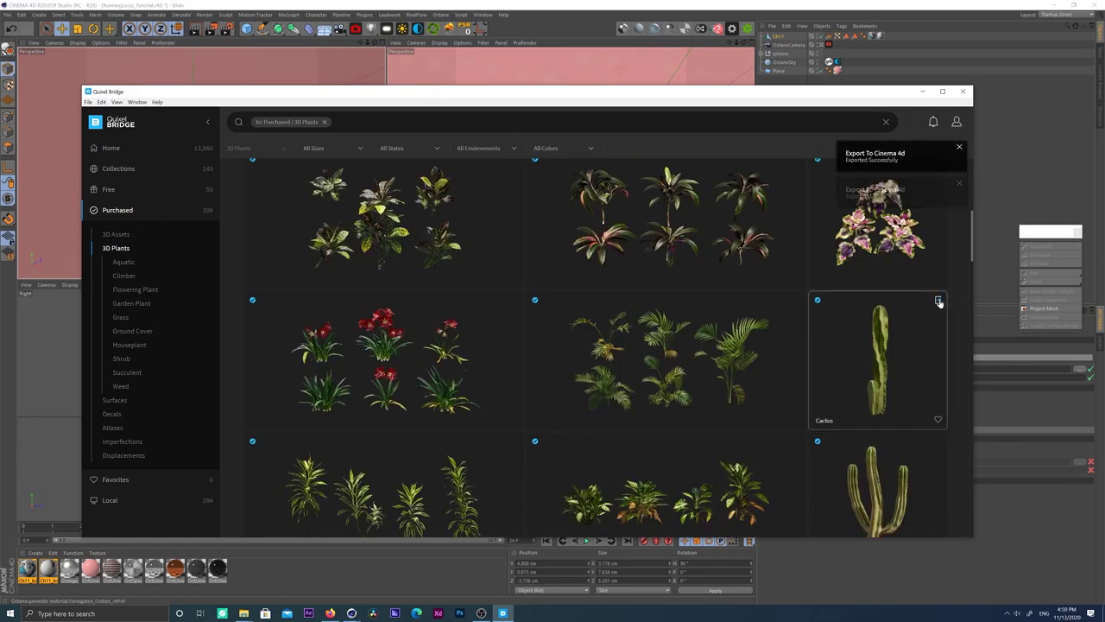
Step: Find the Flower Pot among the purchased clay 3D assets and export it to Cinema 4D
{"action": "scroll", "coordinate": [695, 373], "scroll_direction": "up", "scroll_amount": 5}
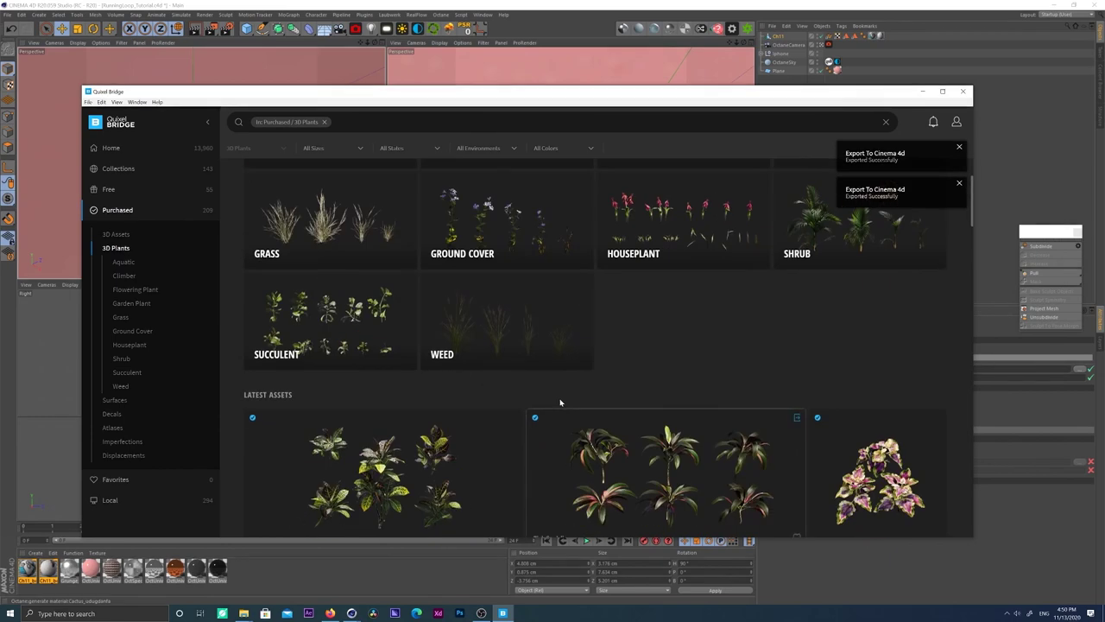
{"action": "left_click", "coordinate": [116, 234]}
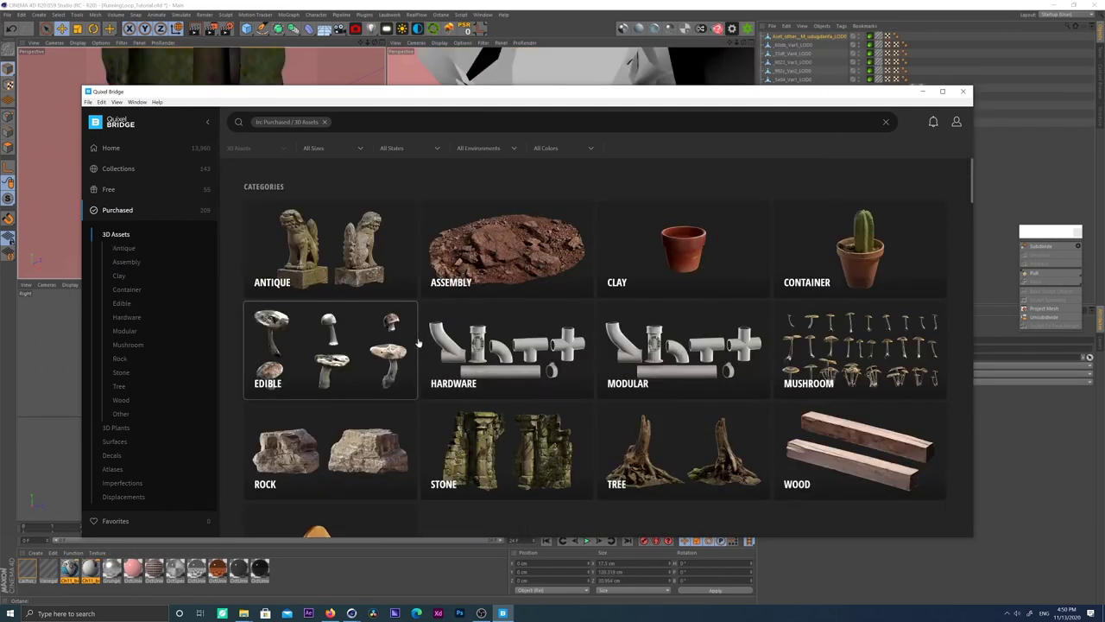
{"action": "left_click", "coordinate": [696, 256]}
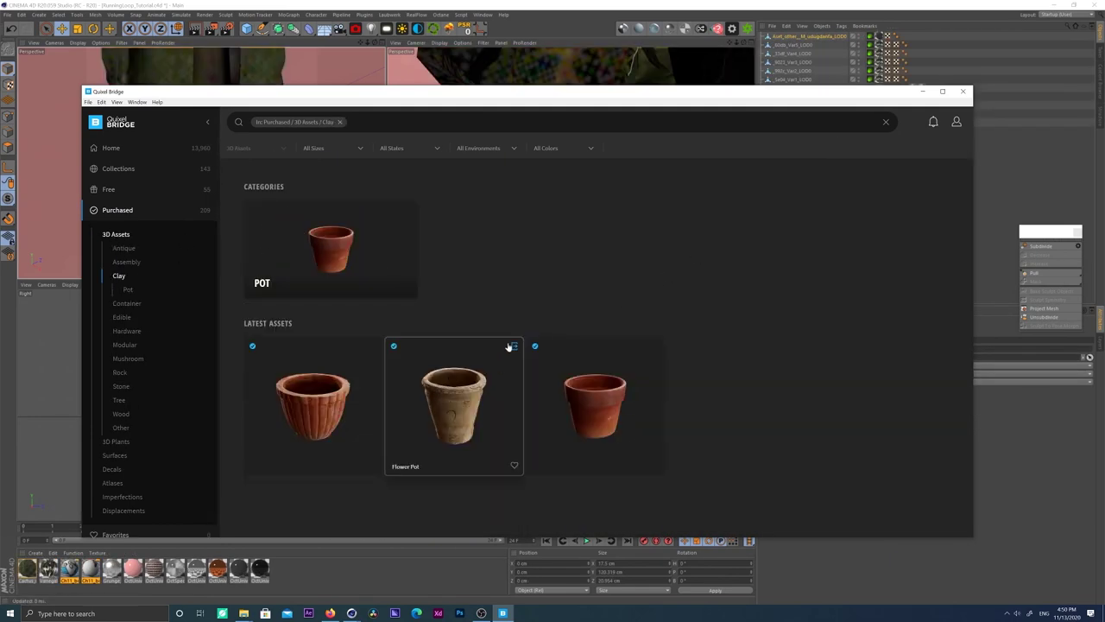
{"action": "left_click", "coordinate": [515, 347]}
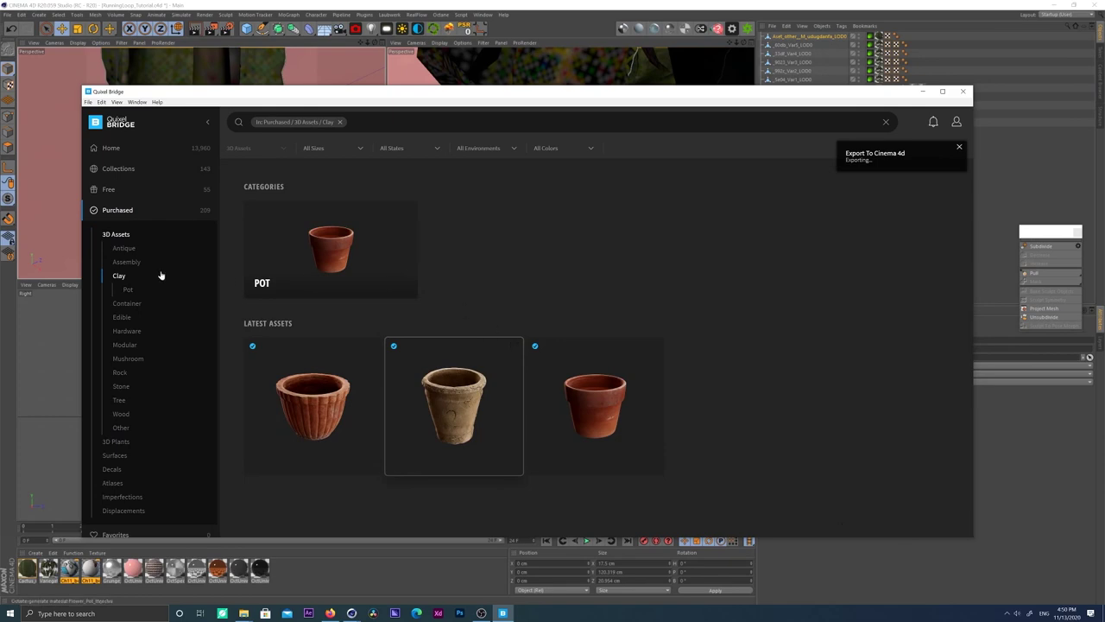
Step: Browse the purchased concrete surfaces and export Damaged Fort Wall 2x2 M to Cinema 4D
{"action": "left_click", "coordinate": [117, 455]}
{"action": "scroll", "coordinate": [677, 308], "scroll_direction": "down", "scroll_amount": 2}
{"action": "scroll", "coordinate": [831, 273], "scroll_direction": "up", "scroll_amount": 2}
{"action": "left_click", "coordinate": [865, 228]}
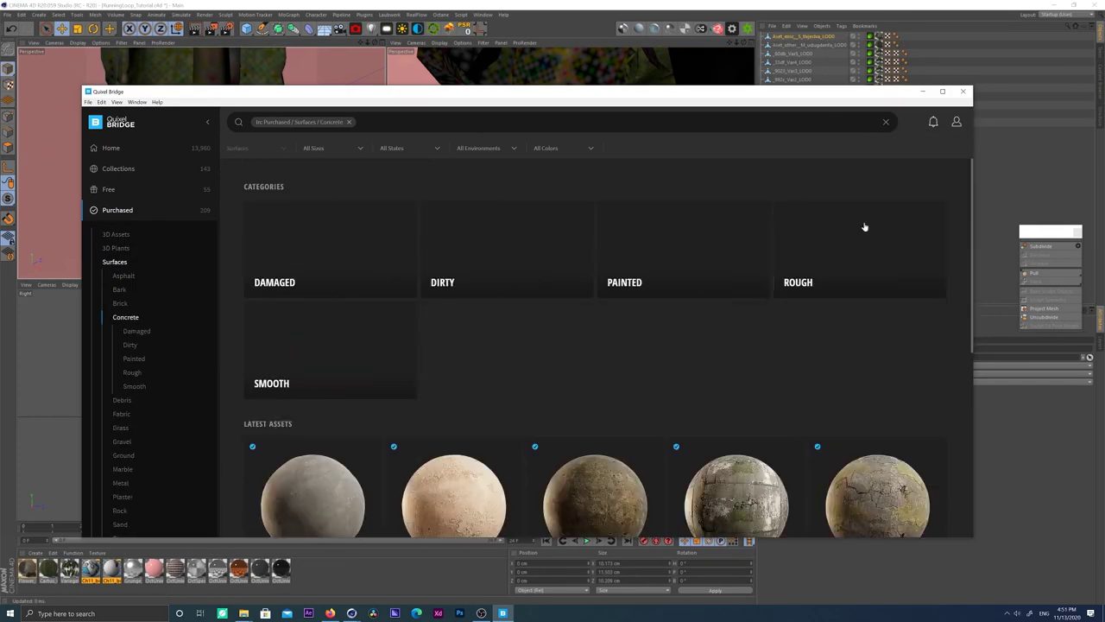
{"action": "scroll", "coordinate": [592, 393], "scroll_direction": "down", "scroll_amount": 5}
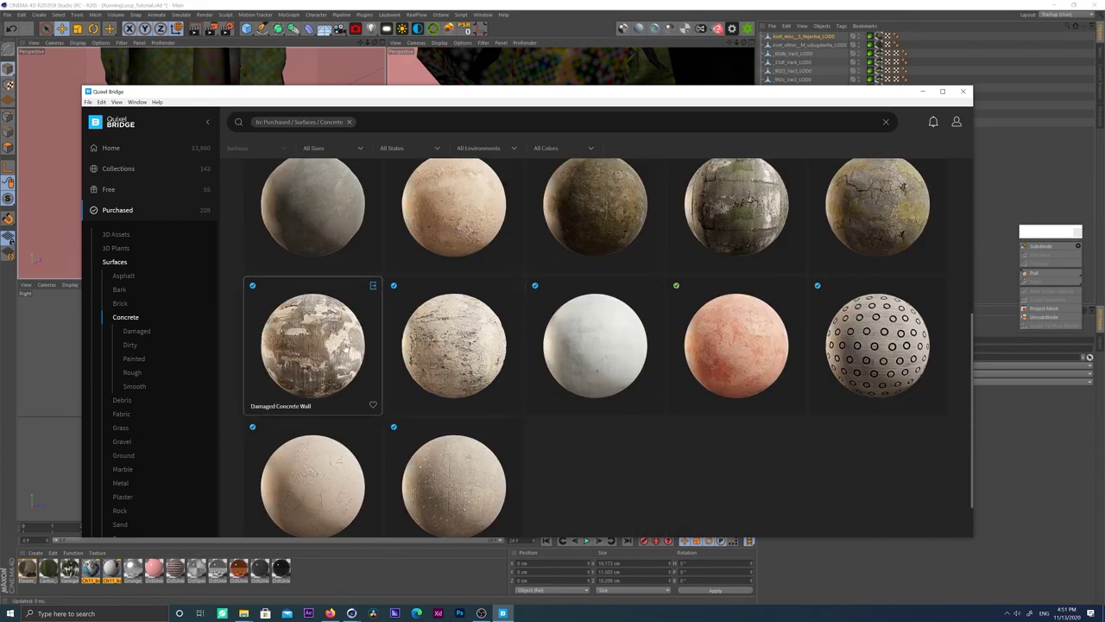
{"action": "scroll", "coordinate": [344, 348], "scroll_direction": "up", "scroll_amount": 2}
{"action": "left_click", "coordinate": [514, 231]}
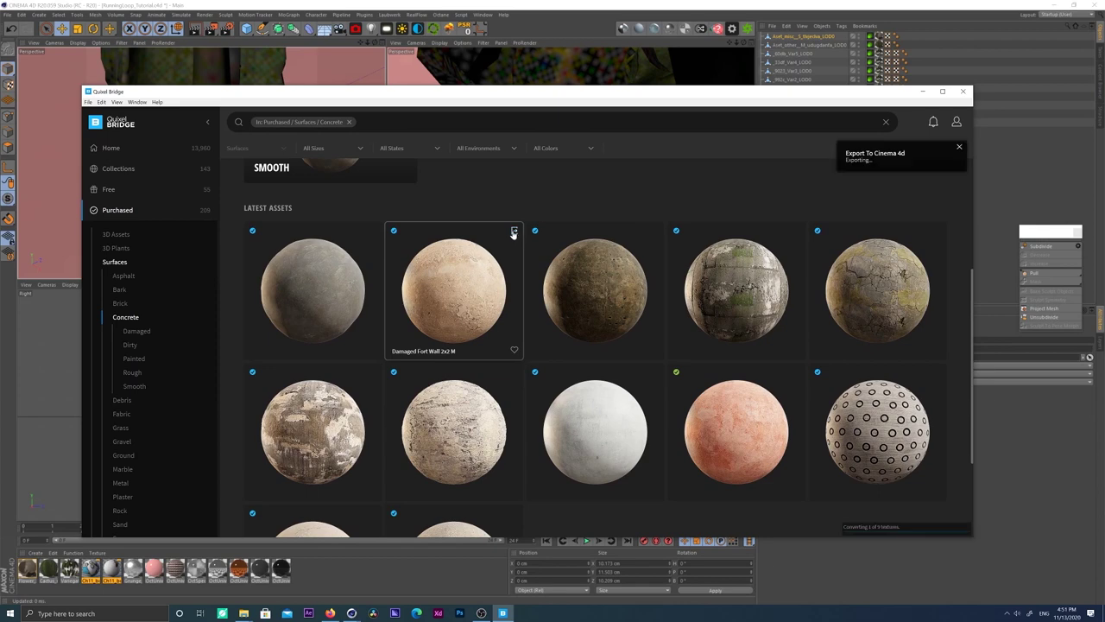
Step: Return to Cinema 4D and set the metallic value of the four imported Quixel materials to 0
{"action": "left_click", "coordinate": [407, 8]}
{"action": "left_click", "coordinate": [91, 581]}
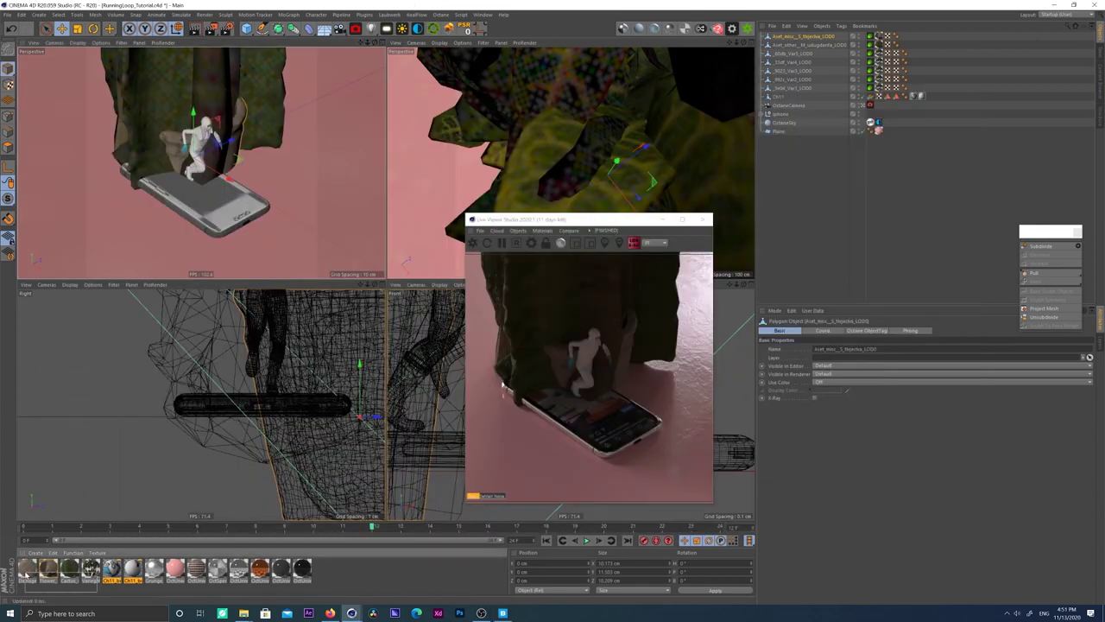
{"action": "left_click", "coordinate": [34, 573], "text": "shift"}
{"action": "left_click", "coordinate": [888, 332]}
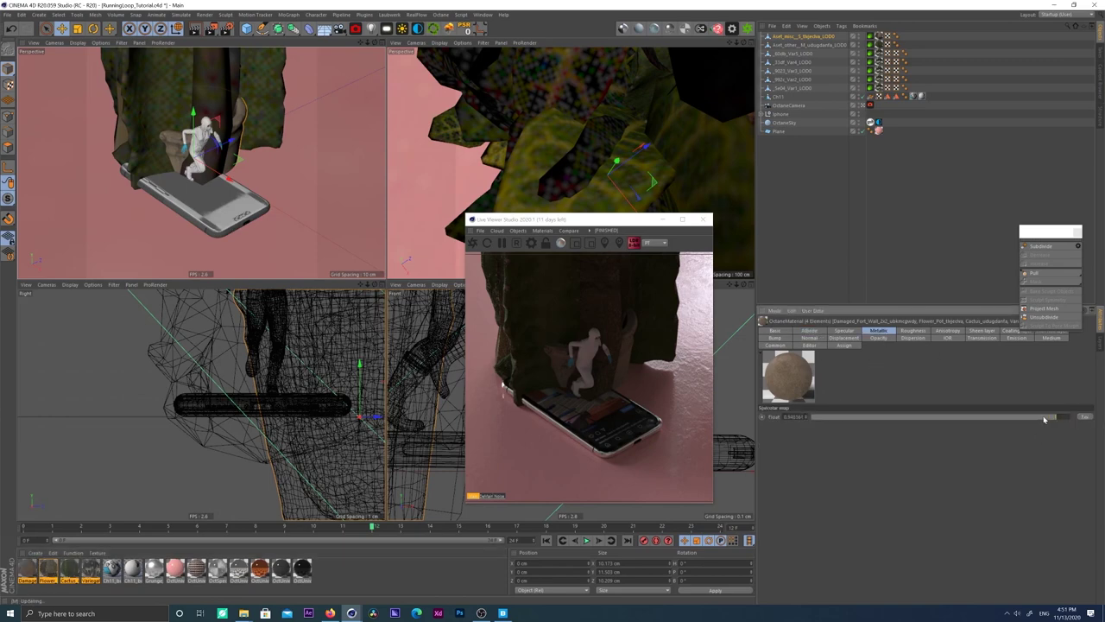
{"action": "left_click_drag", "start_coordinate": [1063, 418], "coordinate": [760, 418]}
Step: Scale all imported plants and the flower pot down together and move them behind the phone
{"action": "left_click", "coordinate": [797, 87]}
{"action": "left_click", "coordinate": [799, 40], "text": "shift"}
{"action": "key", "text": "t"}
{"action": "left_click_drag", "start_coordinate": [354, 226], "coordinate": [259, 194]}
{"action": "left_click_drag", "start_coordinate": [233, 140], "coordinate": [154, 200]}
{"action": "key", "text": "e"}
{"action": "left_click_drag", "start_coordinate": [243, 159], "coordinate": [283, 185]}
Step: Scale the cactus up beside the phone and select its material
{"action": "left_click", "coordinate": [804, 45]}
{"action": "key", "text": "t"}
{"action": "left_click_drag", "start_coordinate": [308, 141], "coordinate": [354, 129]}
{"action": "middle_click_drag", "start_coordinate": [229, 169], "coordinate": [228, 178], "text": "alt"}
{"action": "left_click", "coordinate": [69, 569]}
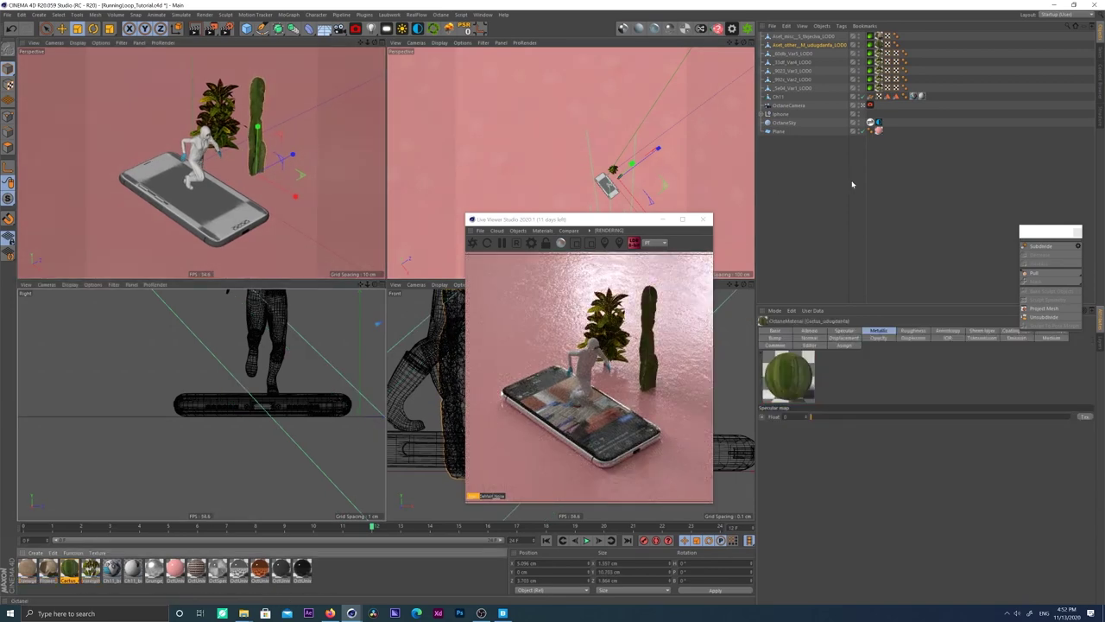
Step: Scale the flower pot to fit around the cactus base and raise it to rest on the floor
{"action": "left_click", "coordinate": [796, 36]}
{"action": "left_click_drag", "start_coordinate": [221, 171], "coordinate": [790, 216]}
{"action": "key", "text": "e"}
{"action": "scroll", "coordinate": [482, 424], "scroll_direction": "down", "scroll_amount": 5}
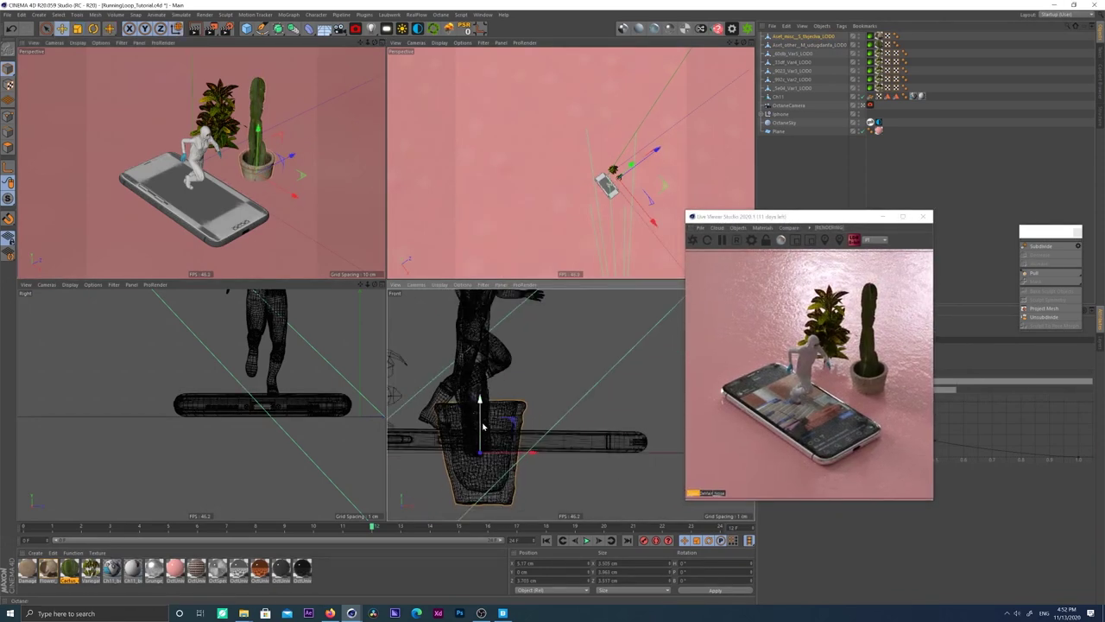
{"action": "left_click_drag", "start_coordinate": [482, 425], "coordinate": [482, 374]}
{"action": "middle_click_drag", "start_coordinate": [463, 405], "coordinate": [571, 405], "text": "alt"}
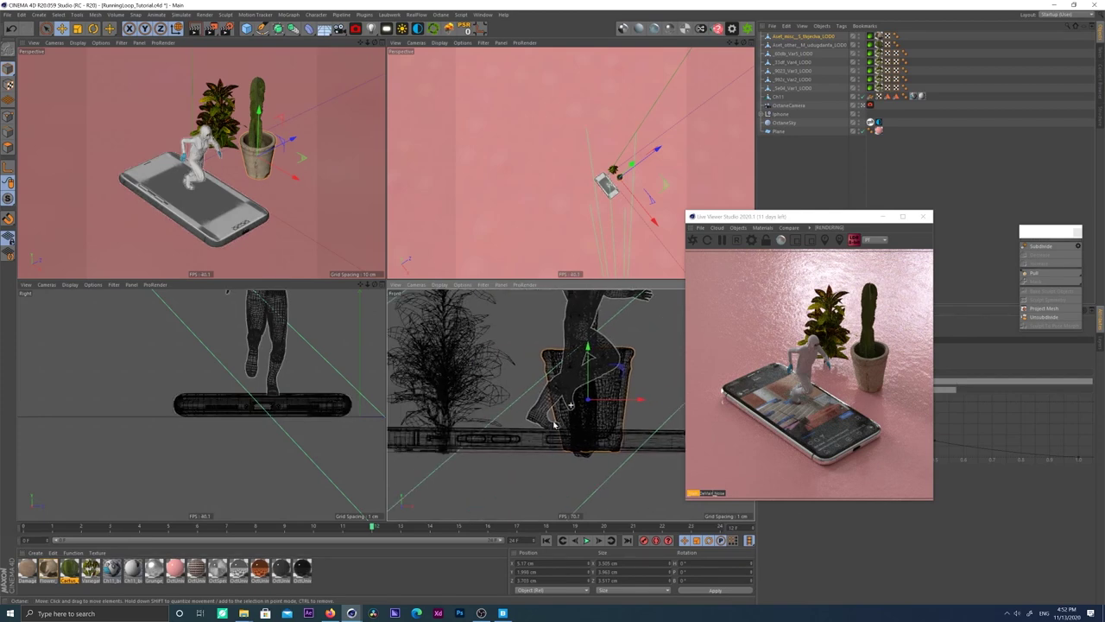
Step: Raise the cactus inside the flower pot
{"action": "left_click", "coordinate": [258, 106]}
{"action": "left_click_drag", "start_coordinate": [257, 142], "coordinate": [256, 121]}
{"action": "left_click", "coordinate": [587, 346]}
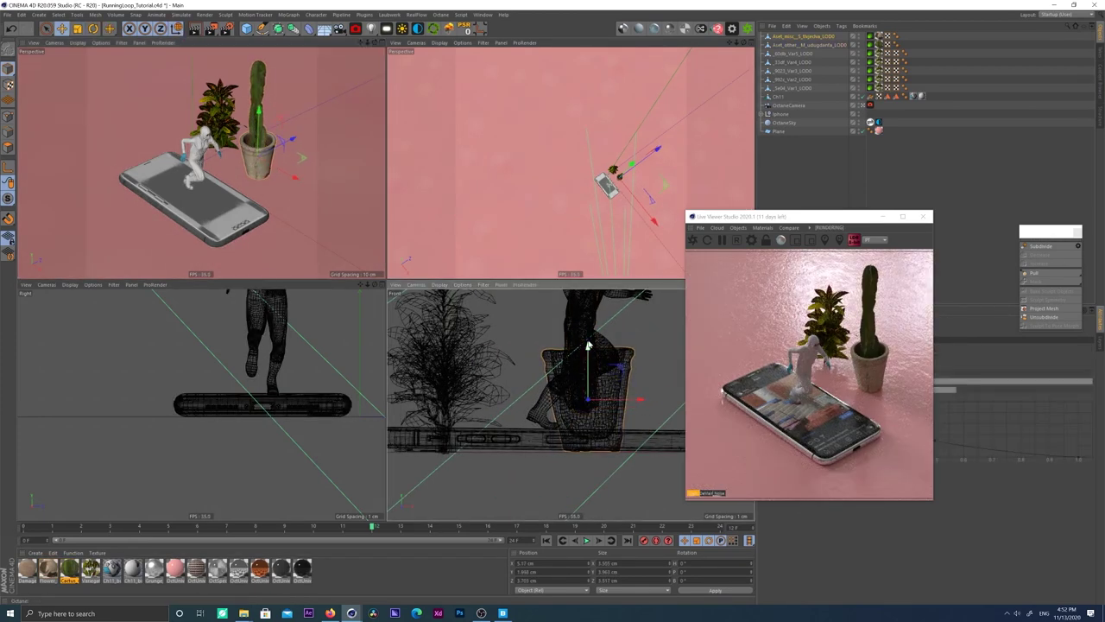
Step: Lower the flower pot's rim around the cactus, then shift the cactus and pot together slightly farther from the other plants
{"action": "left_click_drag", "start_coordinate": [588, 349], "coordinate": [589, 361]}
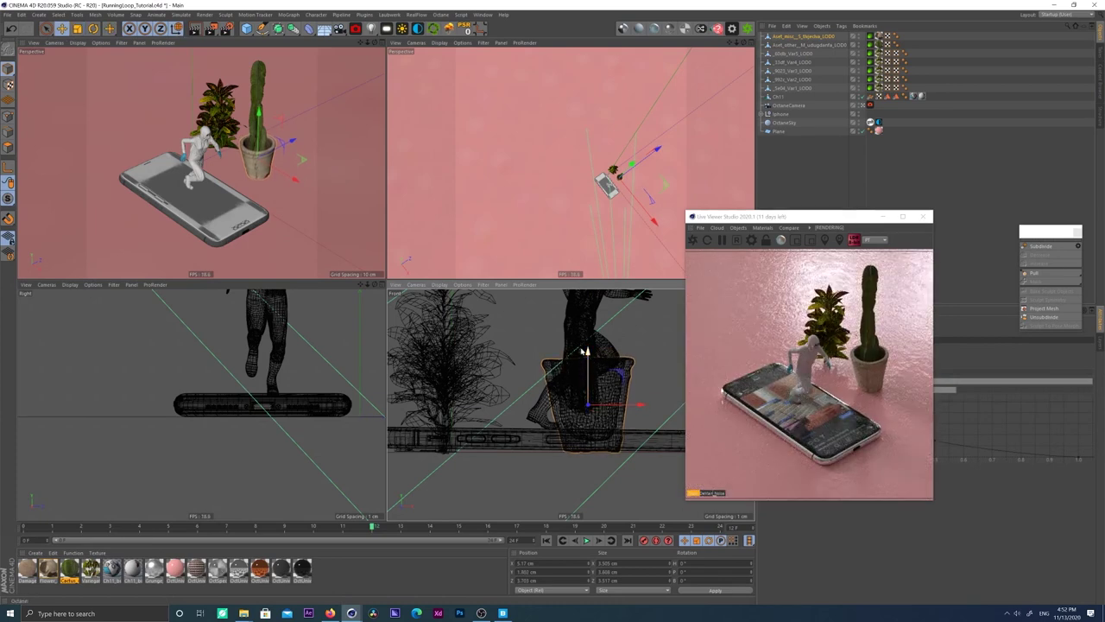
{"action": "left_click", "coordinate": [261, 98]}
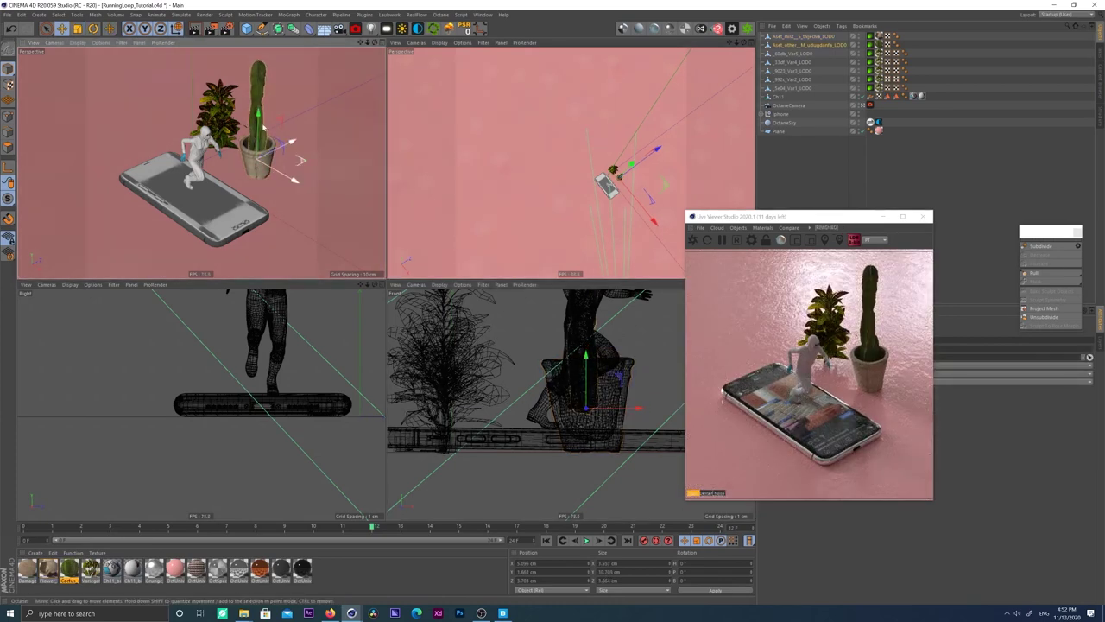
{"action": "key", "text": "ctrl+z"}
{"action": "key", "text": "ctrl+z"}
{"action": "key", "text": "ctrl+z"}
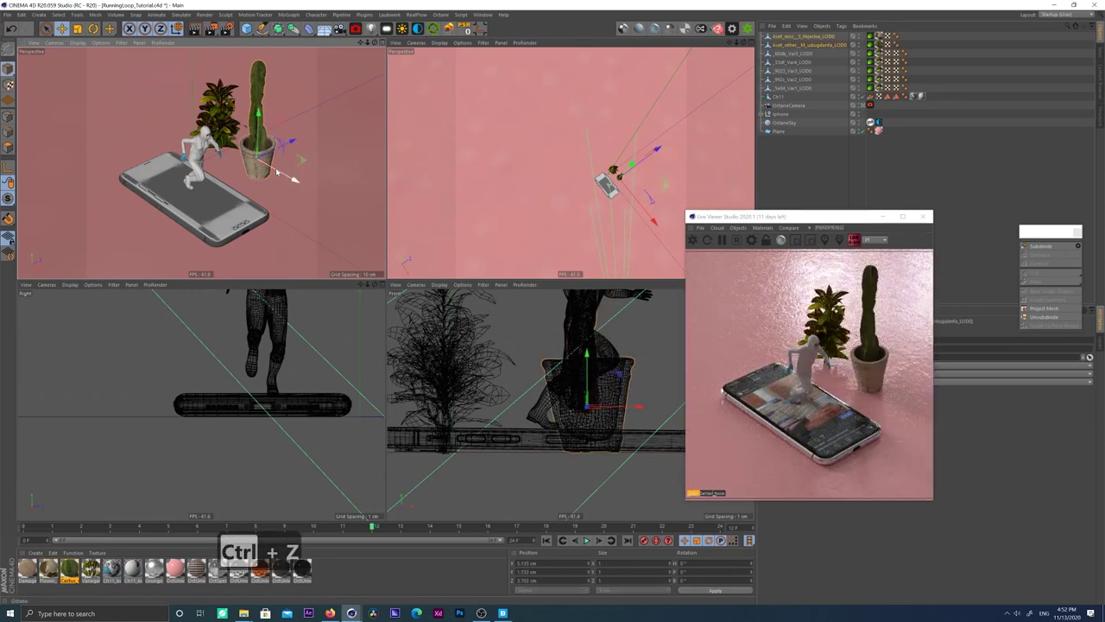
{"action": "left_click_drag", "start_coordinate": [287, 178], "coordinate": [288, 178]}
Step: Switch to Quixel Bridge and export the Damp Soil ground surface from the purchased surfaces to the scene
{"action": "left_click", "coordinate": [505, 615]}
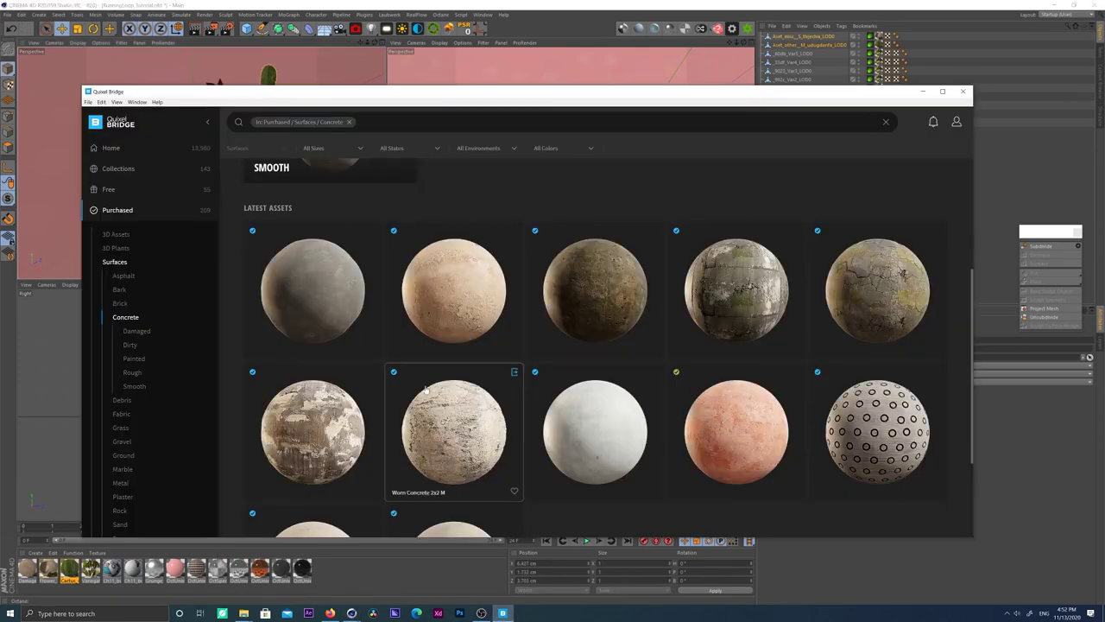
{"action": "scroll", "coordinate": [458, 449], "scroll_direction": "up", "scroll_amount": 2}
{"action": "left_click", "coordinate": [144, 261]}
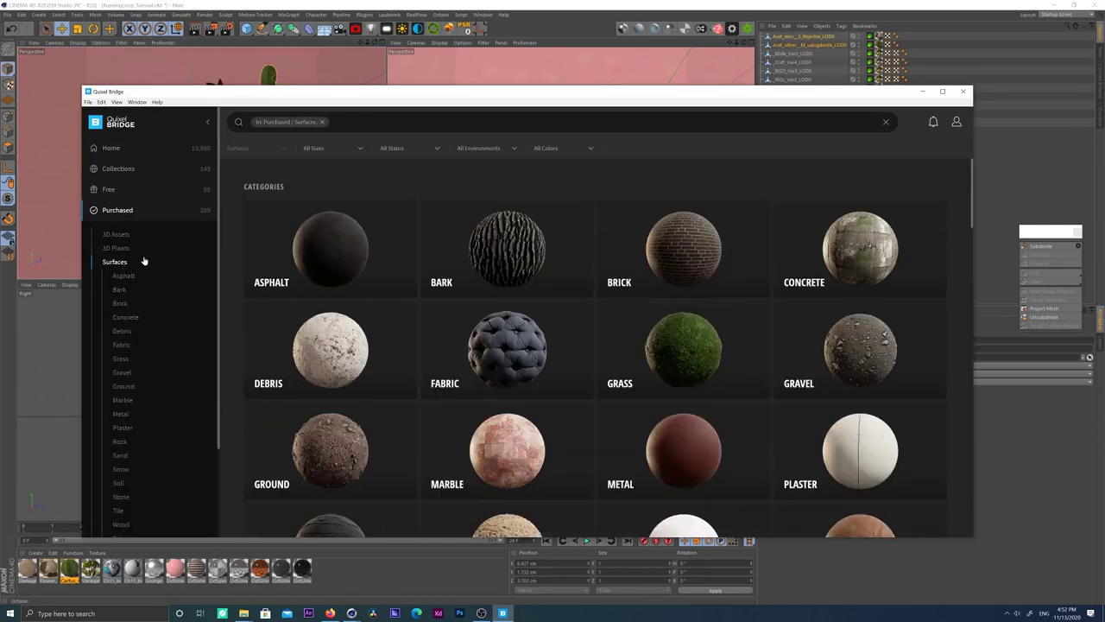
{"action": "left_click", "coordinate": [306, 453]}
{"action": "scroll", "coordinate": [364, 429], "scroll_direction": "down", "scroll_amount": 2}
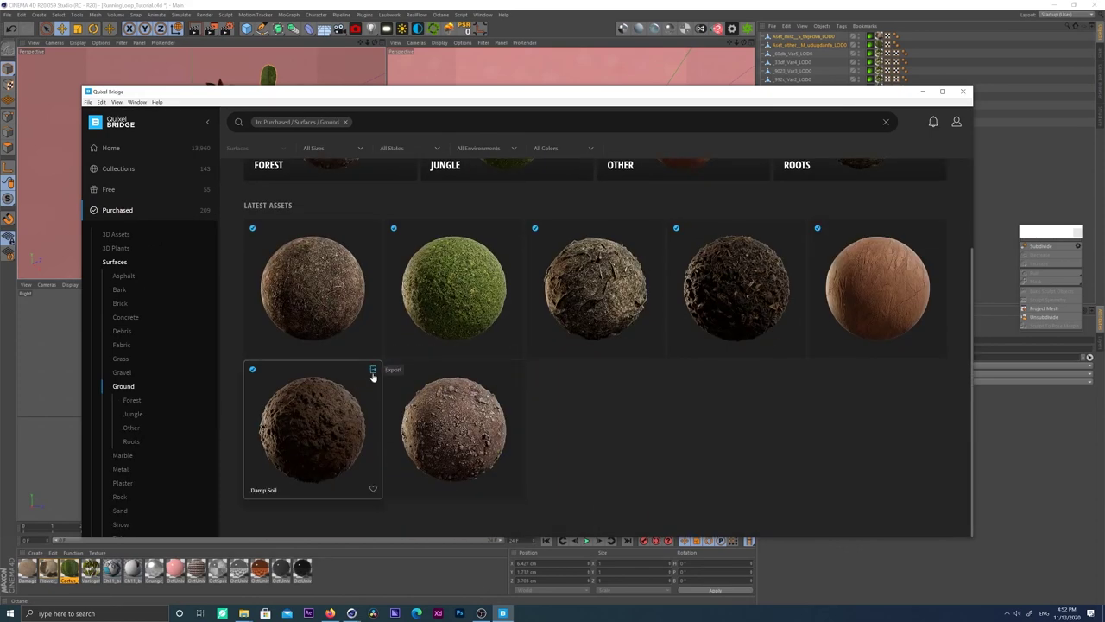
{"action": "left_click", "coordinate": [373, 375]}
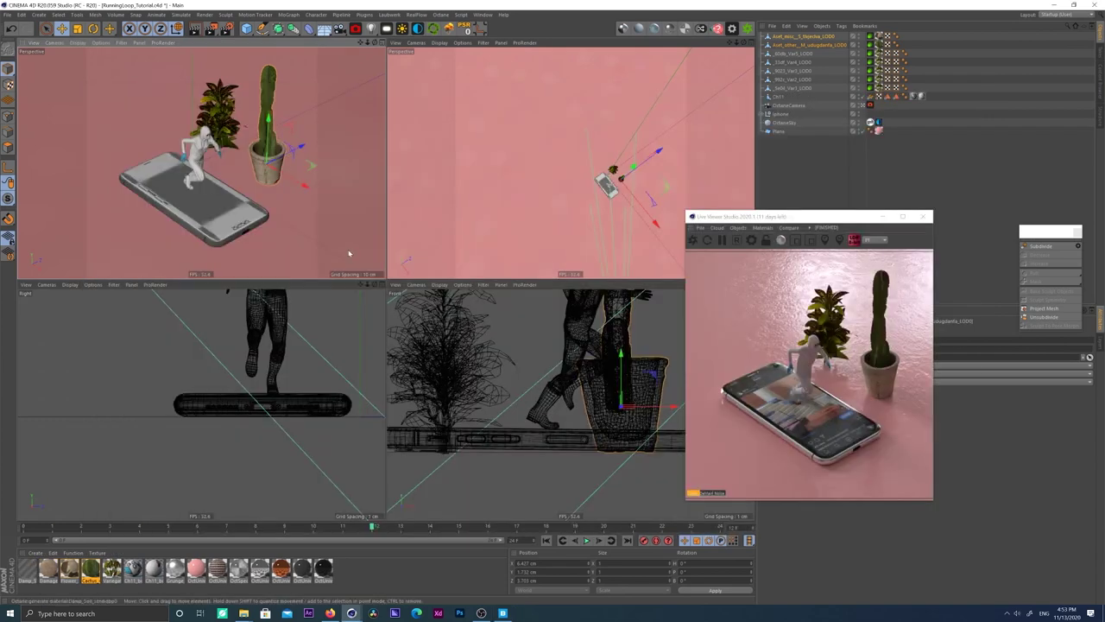
Step: Save the project and set the Damp Soil material's metallic float value to 0
{"action": "key", "text": "ctrl+s"}
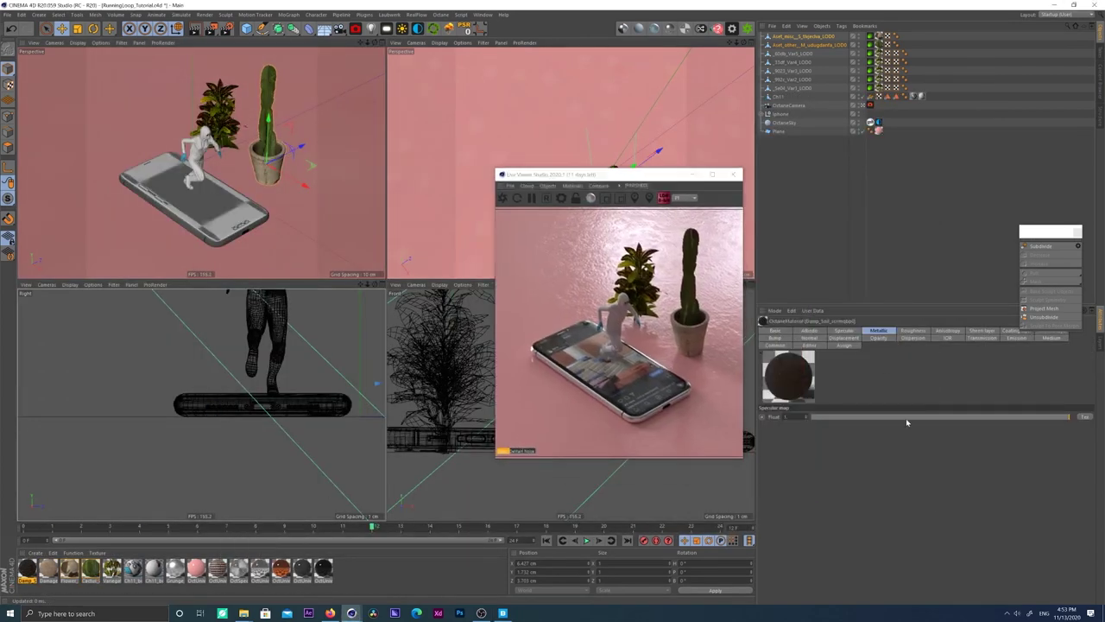
{"action": "left_click_drag", "start_coordinate": [905, 420], "coordinate": [777, 427]}
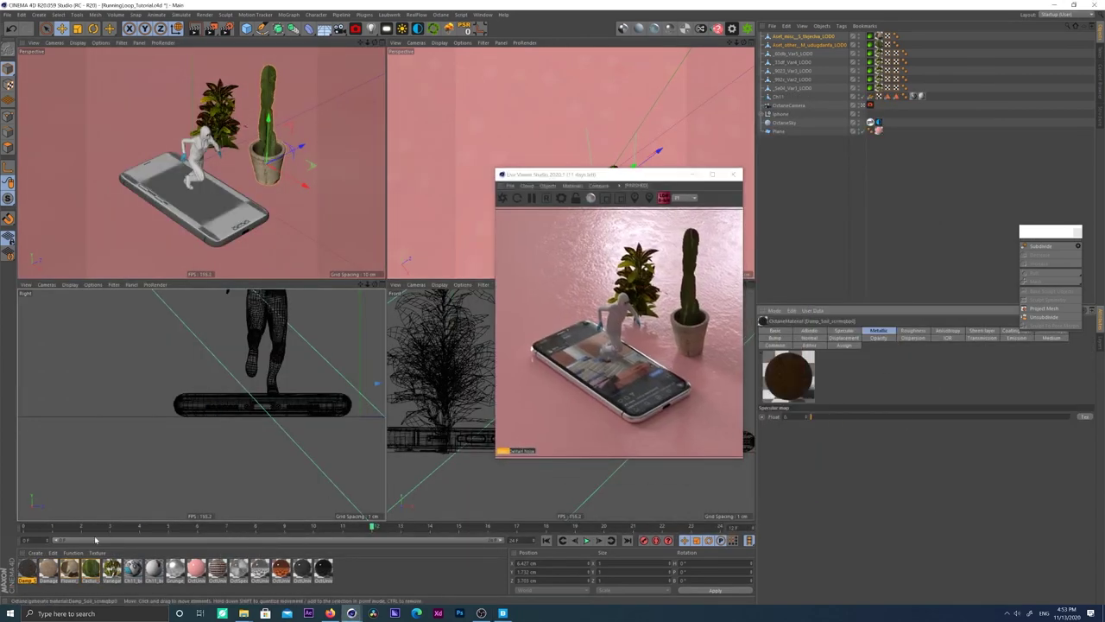
Step: Add a disc, scale it down, and move it over to the cactus at the height of the flower pot's upper part
{"action": "left_click", "coordinate": [247, 31]}
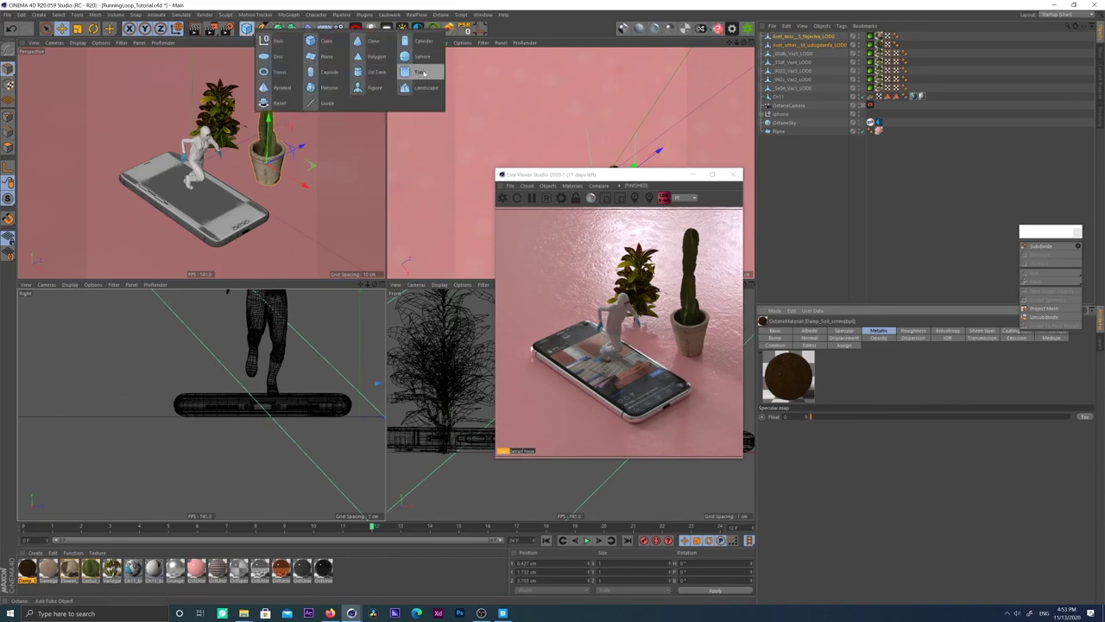
{"action": "left_click", "coordinate": [277, 57]}
{"action": "key", "text": "t"}
{"action": "left_click_drag", "start_coordinate": [234, 147], "coordinate": [202, 174]}
{"action": "key", "text": "e"}
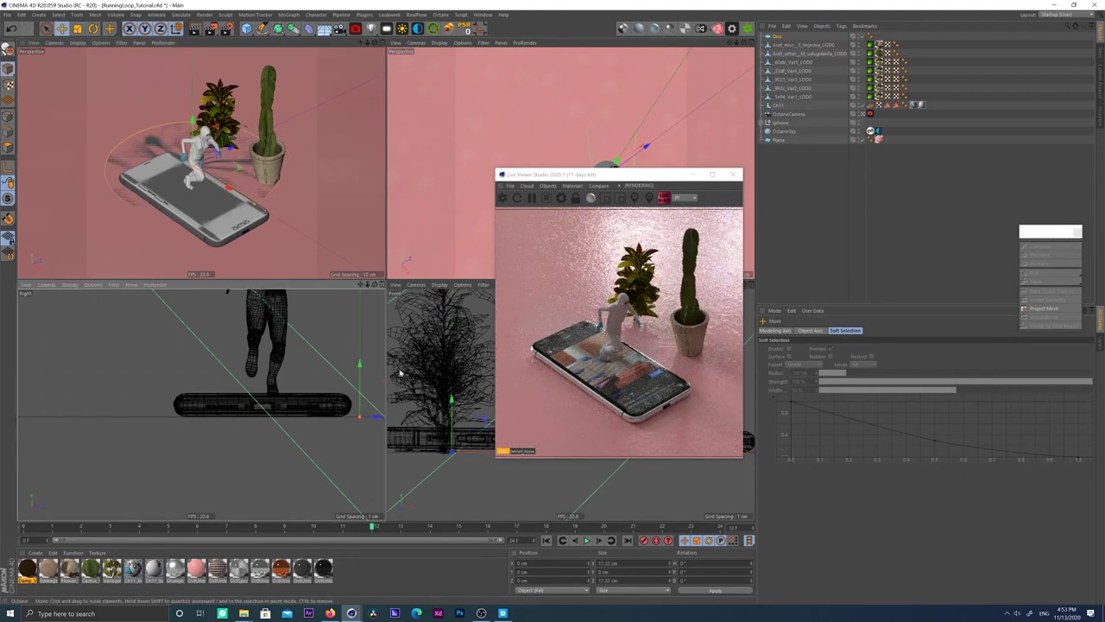
{"action": "middle_click_drag", "start_coordinate": [339, 396], "coordinate": [201, 404], "text": "alt"}
{"action": "right_click_drag", "start_coordinate": [202, 405], "coordinate": [187, 415], "text": "alt"}
{"action": "left_click_drag", "start_coordinate": [251, 391], "coordinate": [329, 334]}
{"action": "left_click_drag", "start_coordinate": [257, 148], "coordinate": [305, 174]}
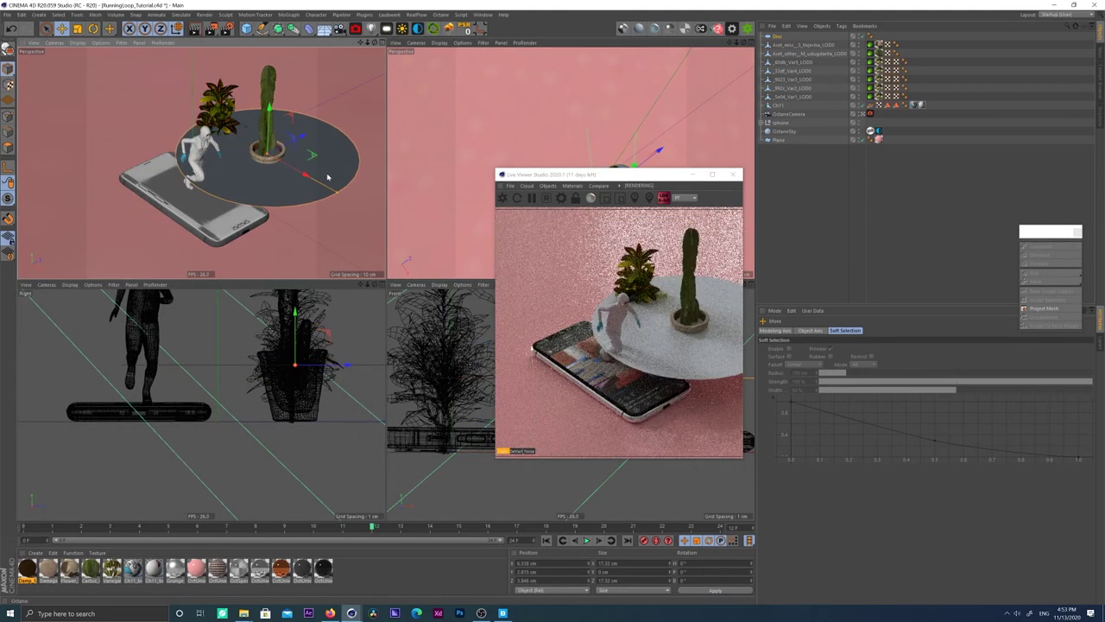
Step: Shrink the disc to about 3 cm and centre it inside the flower pot as the soil surface
{"action": "left_click_drag", "start_coordinate": [634, 180], "coordinate": [568, 247]}
{"action": "right_click_drag", "start_coordinate": [617, 183], "coordinate": [665, 180], "text": "alt"}
{"action": "middle_click_drag", "start_coordinate": [639, 181], "coordinate": [607, 181], "text": "alt"}
{"action": "left_click_drag", "start_coordinate": [611, 222], "coordinate": [579, 184]}
{"action": "right_click_drag", "start_coordinate": [579, 184], "coordinate": [610, 183], "text": "alt"}
{"action": "left_click_drag", "start_coordinate": [599, 186], "coordinate": [608, 154], "text": "alt"}
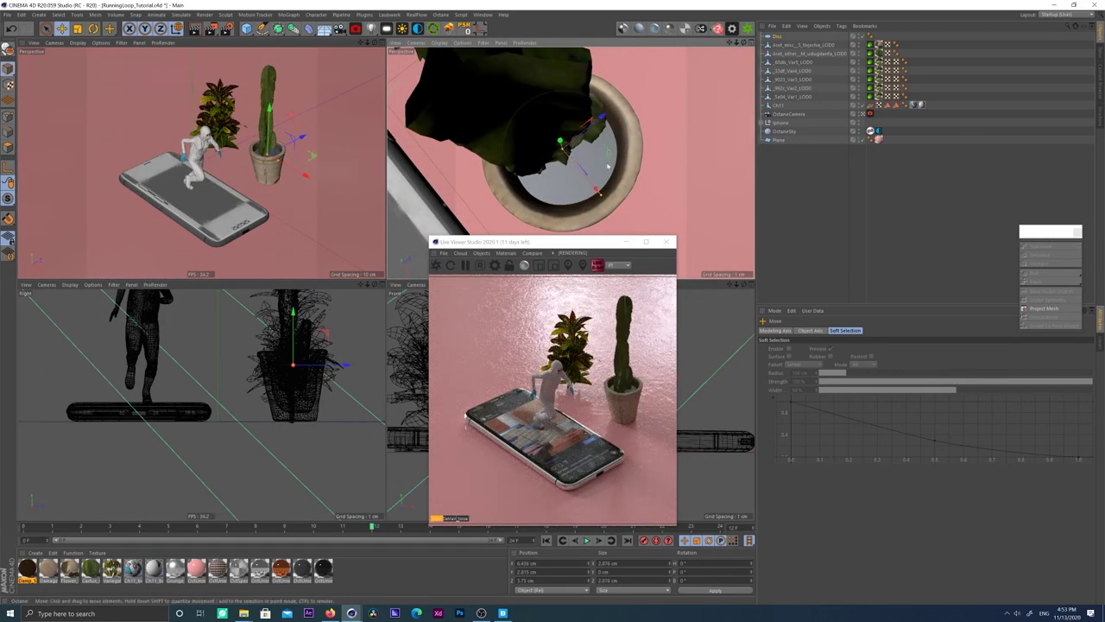
Step: Spread the leafy plants into a row behind the phone, beside the potted cactus
{"action": "left_click", "coordinate": [222, 122]}
{"action": "mouse_move", "coordinate": [242, 171]}
{"action": "left_mouse_down"}
{"action": "mouse_move", "coordinate": [220, 159]}
{"action": "mouse_move", "coordinate": [268, 182]}
{"action": "mouse_move", "coordinate": [241, 163]}
{"action": "left_mouse_up"}
{"action": "left_click", "coordinate": [220, 126]}
{"action": "left_click", "coordinate": [230, 128]}
{"action": "left_click", "coordinate": [214, 116]}
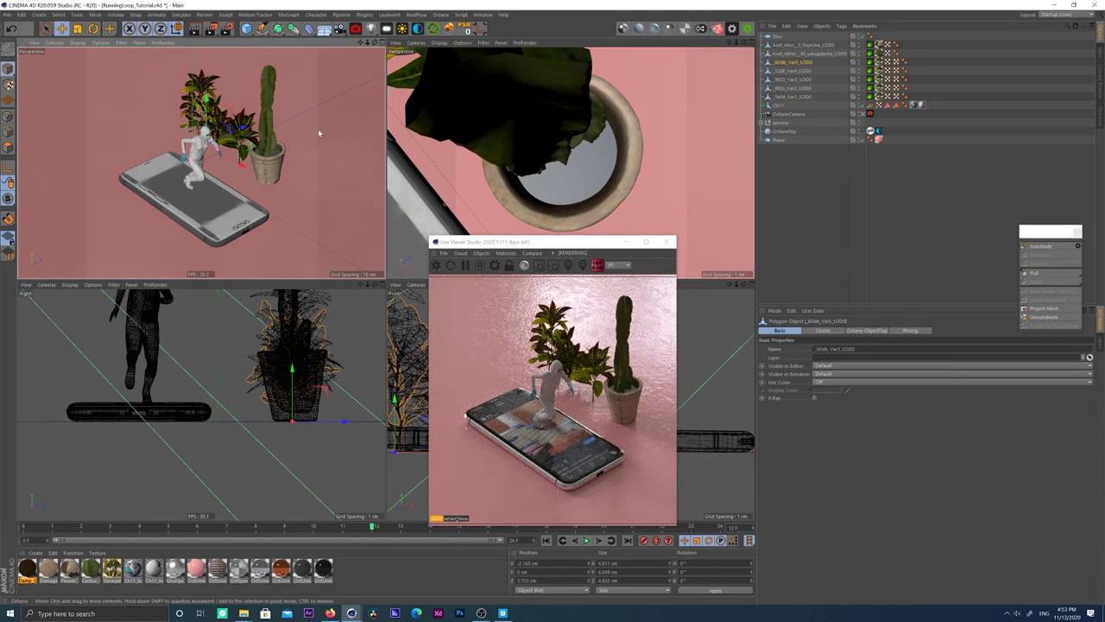
Step: Add a cube, scale it down to about 3.75 cm, and place it among the leafy plants, raised to stand on the floor
{"action": "left_click", "coordinate": [246, 30]}
{"action": "left_click", "coordinate": [317, 42]}
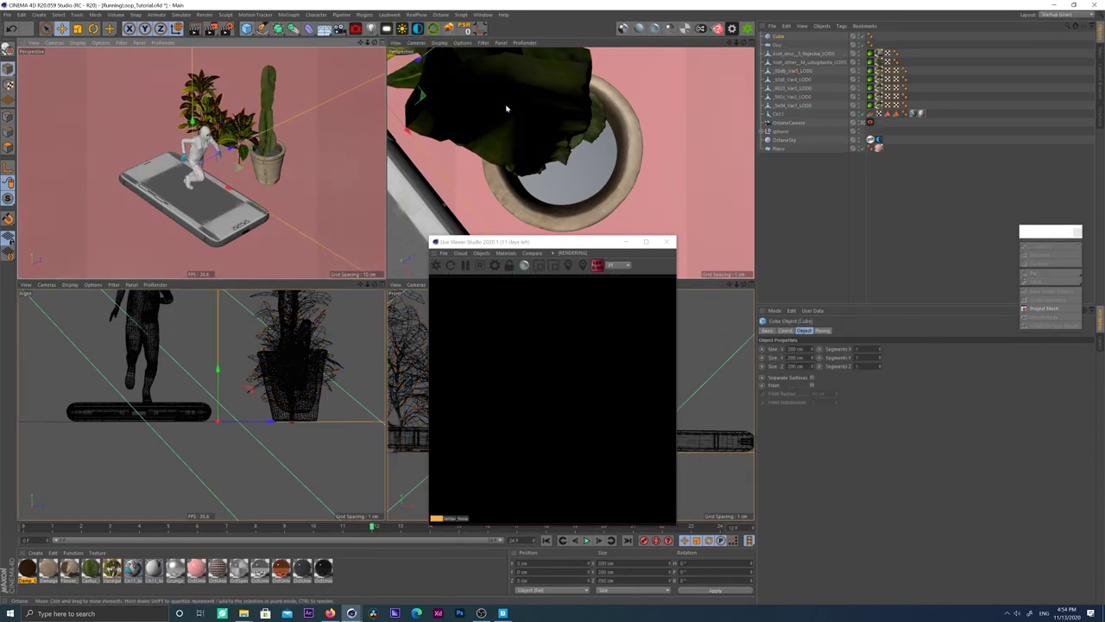
{"action": "scroll", "coordinate": [470, 100], "scroll_direction": "down", "scroll_amount": 10}
{"action": "key", "text": "t"}
{"action": "left_click_drag", "start_coordinate": [589, 93], "coordinate": [625, 110]}
{"action": "scroll", "coordinate": [591, 106], "scroll_direction": "up", "scroll_amount": 10}
{"action": "key", "text": "e"}
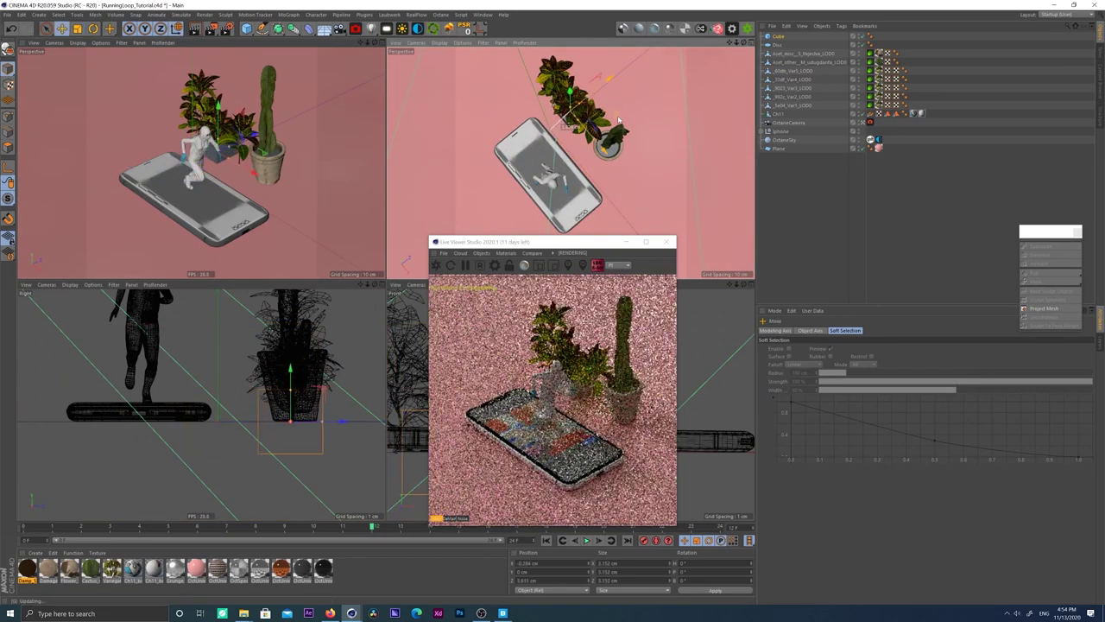
{"action": "left_click_drag", "start_coordinate": [219, 118], "coordinate": [219, 103]}
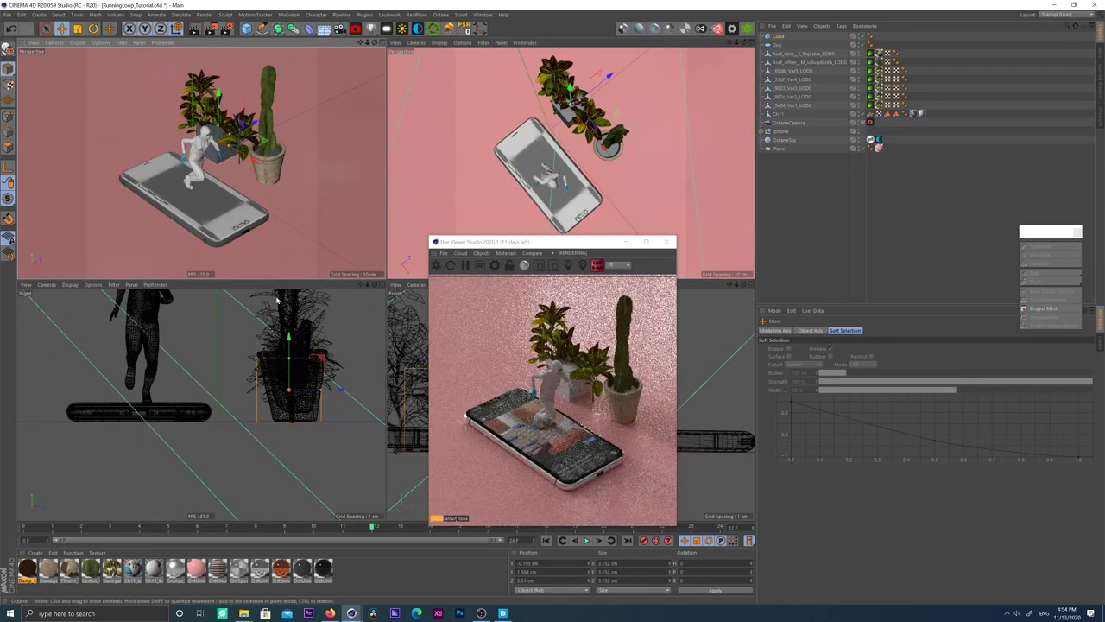
Step: Align the cube with the row of plants and stretch it to about 9 cm long as a planter box
{"action": "scroll", "coordinate": [310, 406], "scroll_direction": "up", "scroll_amount": 6}
{"action": "middle_click_drag", "start_coordinate": [323, 375], "coordinate": [310, 379], "text": "alt"}
{"action": "left_click_drag", "start_coordinate": [311, 374], "coordinate": [318, 376]}
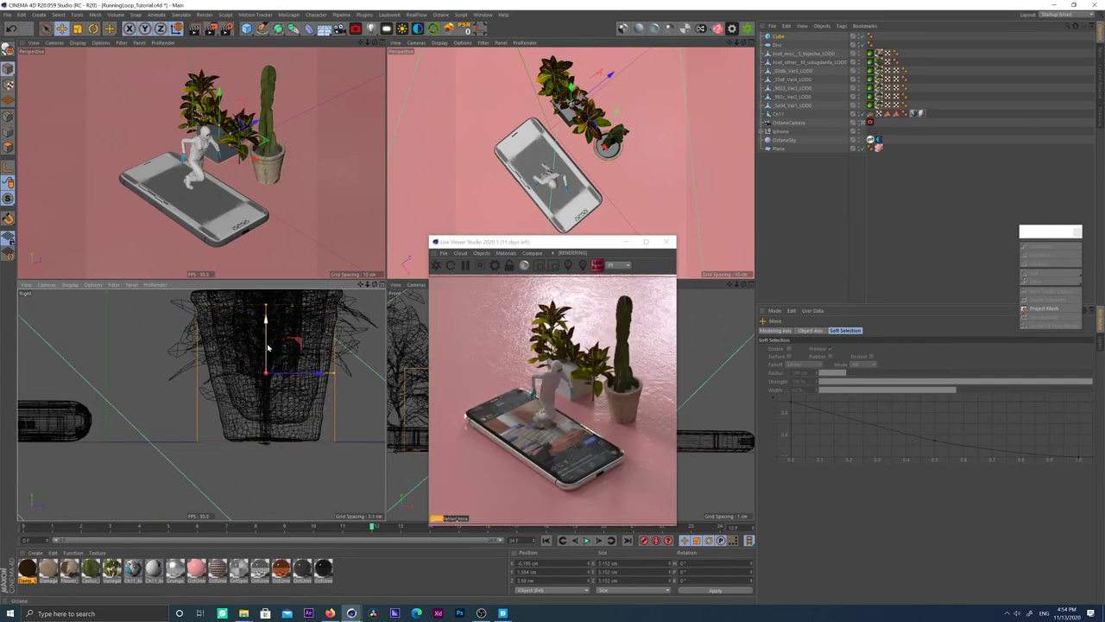
{"action": "left_click_drag", "start_coordinate": [305, 376], "coordinate": [305, 376]}
{"action": "left_click_drag", "start_coordinate": [582, 121], "coordinate": [592, 131]}
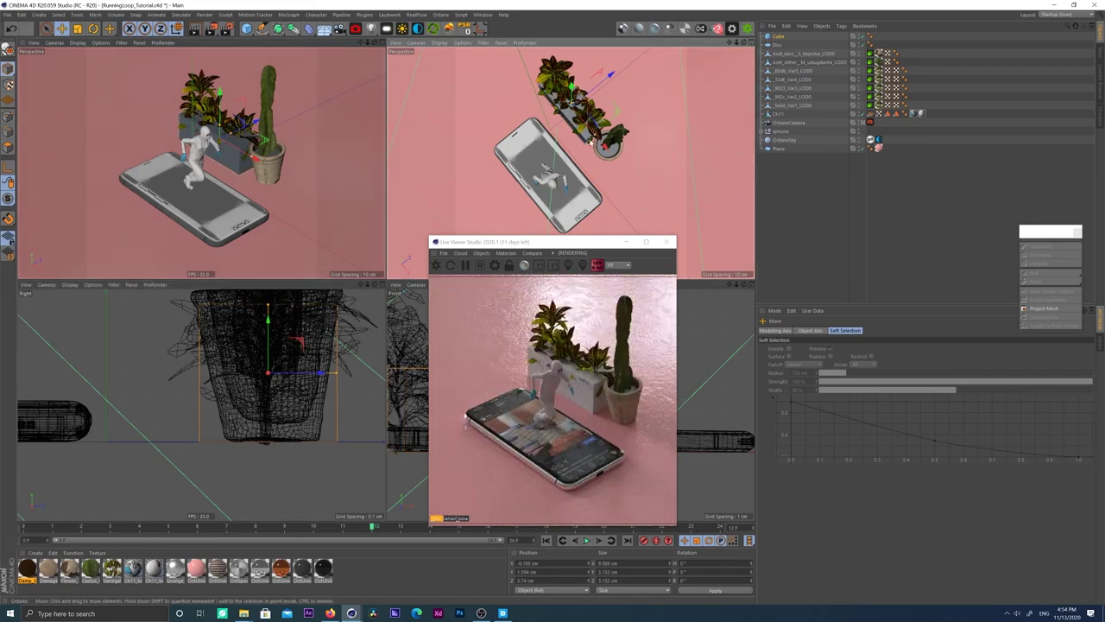
Step: Place the planter cube inside a Volume Builder and set the voxel size to 0.5 cm
{"action": "scroll", "coordinate": [593, 135], "scroll_direction": "up", "scroll_amount": 6}
{"action": "scroll", "coordinate": [576, 126], "scroll_direction": "down", "scroll_amount": 2}
{"action": "left_click_drag", "start_coordinate": [576, 126], "coordinate": [664, 63], "text": "alt"}
{"action": "left_click_drag", "start_coordinate": [296, 31], "coordinate": [321, 44], "text": "alt"}
{"action": "double_click", "coordinate": [808, 358]}
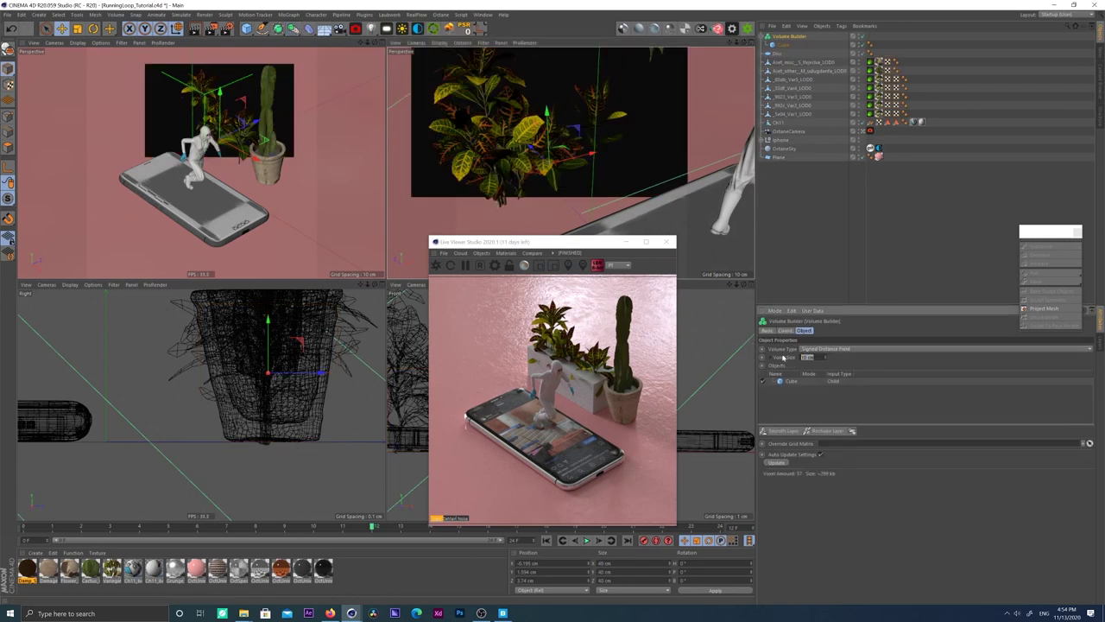
{"action": "type", "text": "1"}
{"action": "key", "text": "Return"}
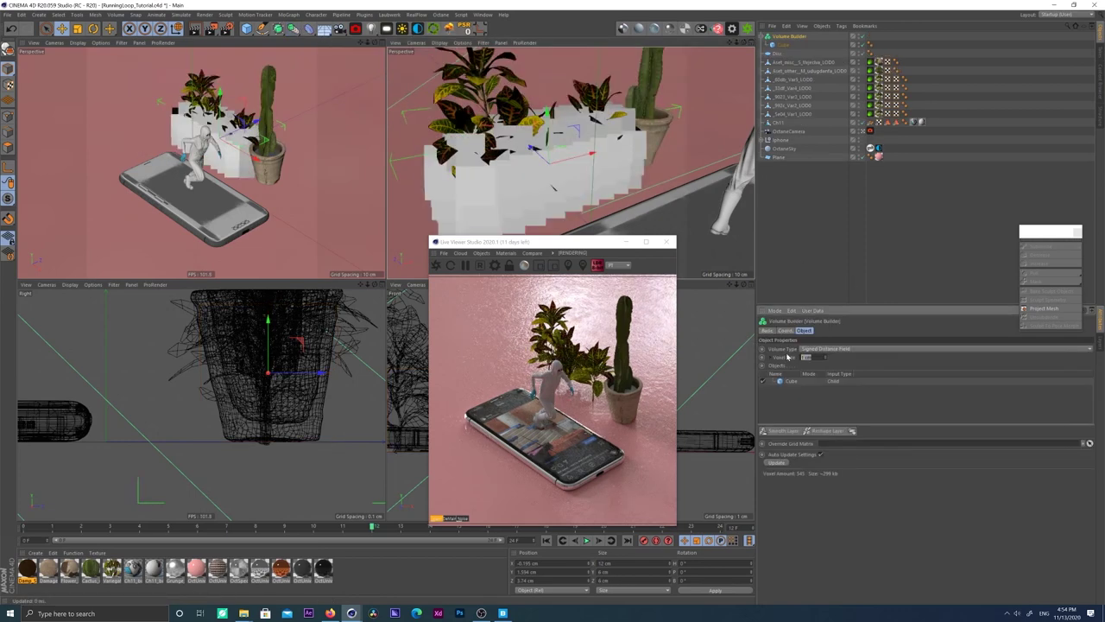
{"action": "type", "text": ".2"}
{"action": "key", "text": "Return"}
Step: Duplicate the planter cube upward inside the Volume Builder and, with the builder disabled, scale the copy down to about 7.8 cm long
{"action": "left_click", "coordinate": [786, 45]}
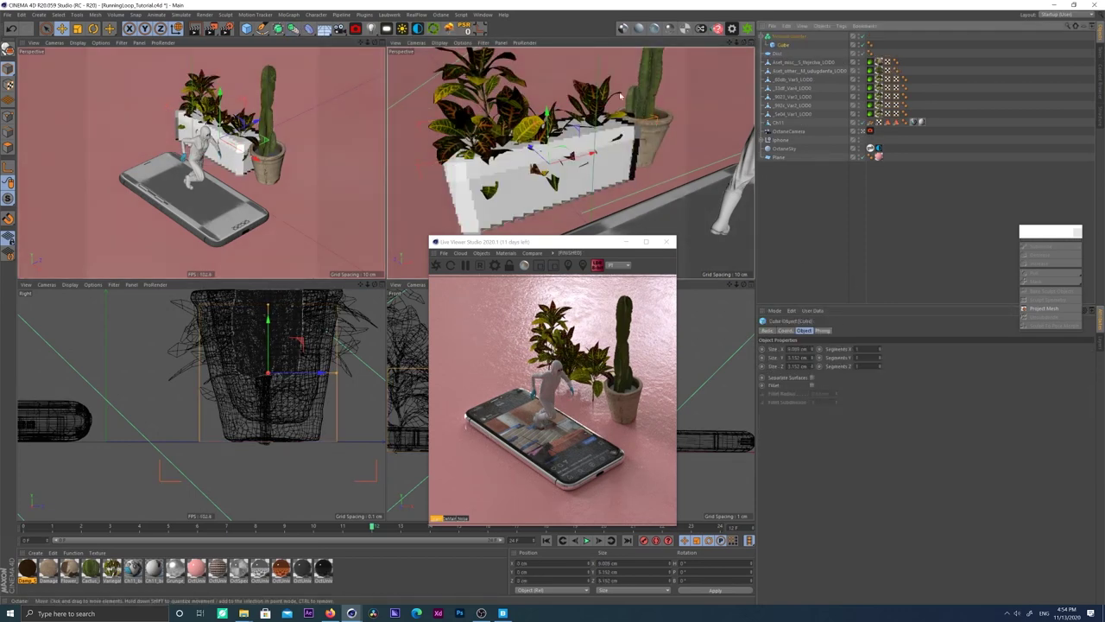
{"action": "left_click_drag", "start_coordinate": [549, 124], "coordinate": [549, 95], "text": "ctrl"}
{"action": "left_click_drag", "start_coordinate": [784, 53], "coordinate": [787, 47]}
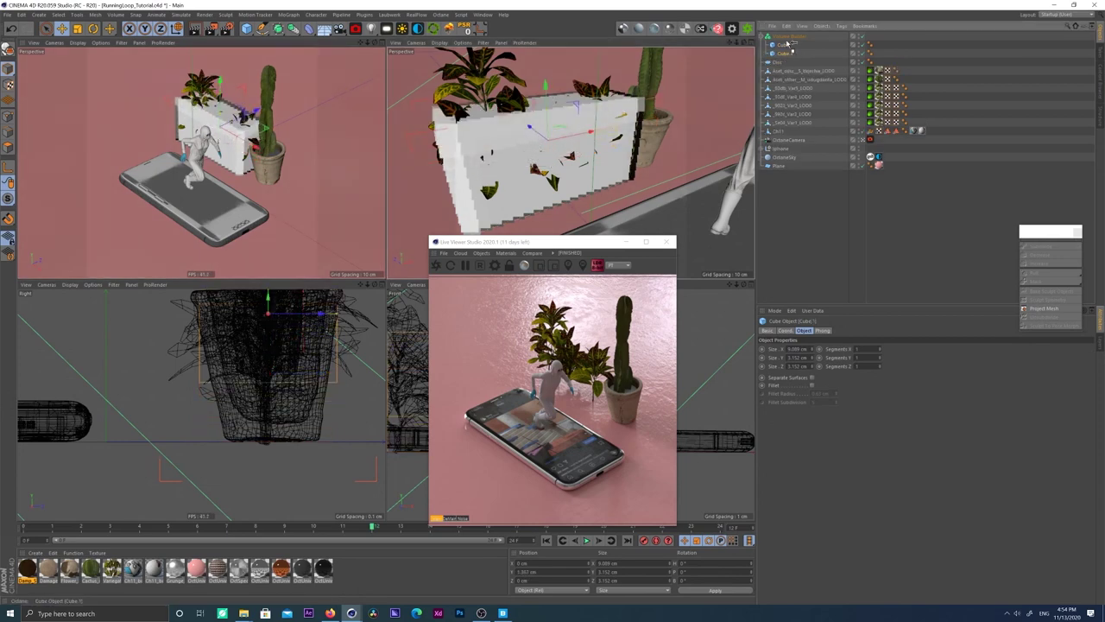
{"action": "key", "text": "t"}
{"action": "left_click_drag", "start_coordinate": [592, 133], "coordinate": [554, 207]}
{"action": "left_click", "coordinate": [861, 36]}
{"action": "left_click_drag", "start_coordinate": [612, 114], "coordinate": [536, 84]}
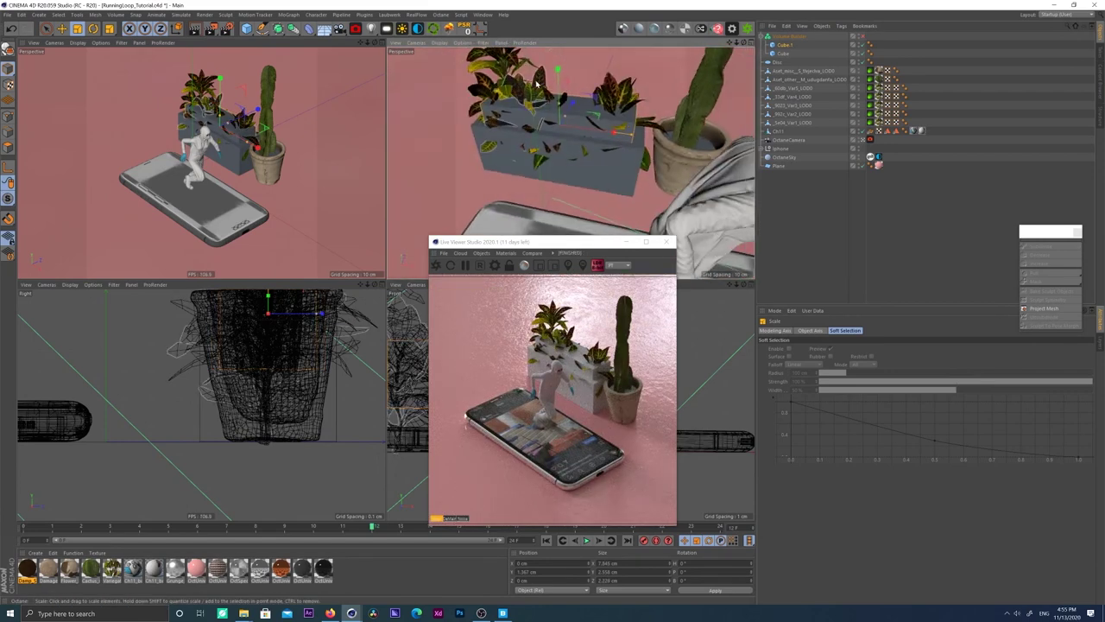
Step: Re-enable the Volume Builder and place it inside a Volume Mesher
{"action": "left_click", "coordinate": [786, 38]}
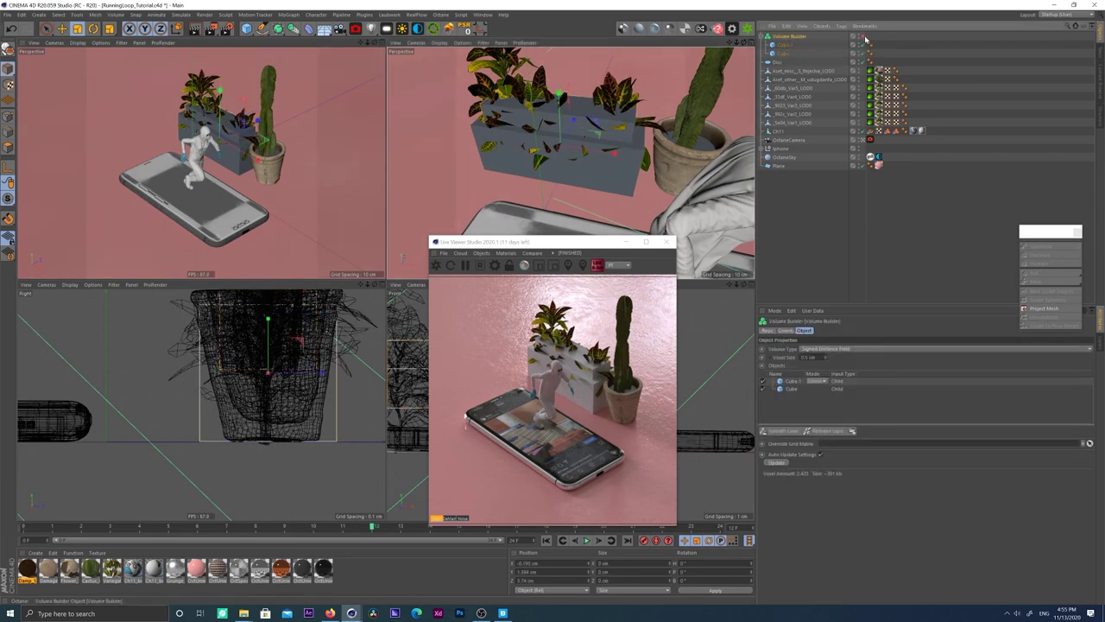
{"action": "left_click", "coordinate": [866, 39]}
{"action": "left_click", "coordinate": [290, 32]}
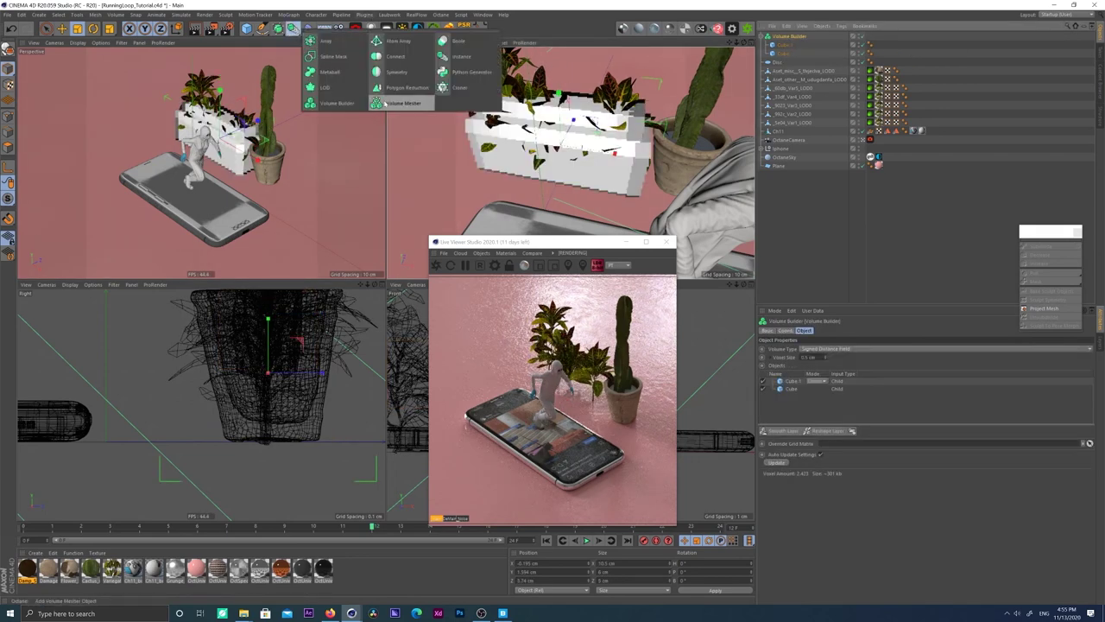
{"action": "left_click", "coordinate": [392, 102], "text": "alt"}
Step: Set the duplicate cube's mode to Subtract in the Volume Builder and hide the leafy plants
{"action": "left_click", "coordinate": [791, 45]}
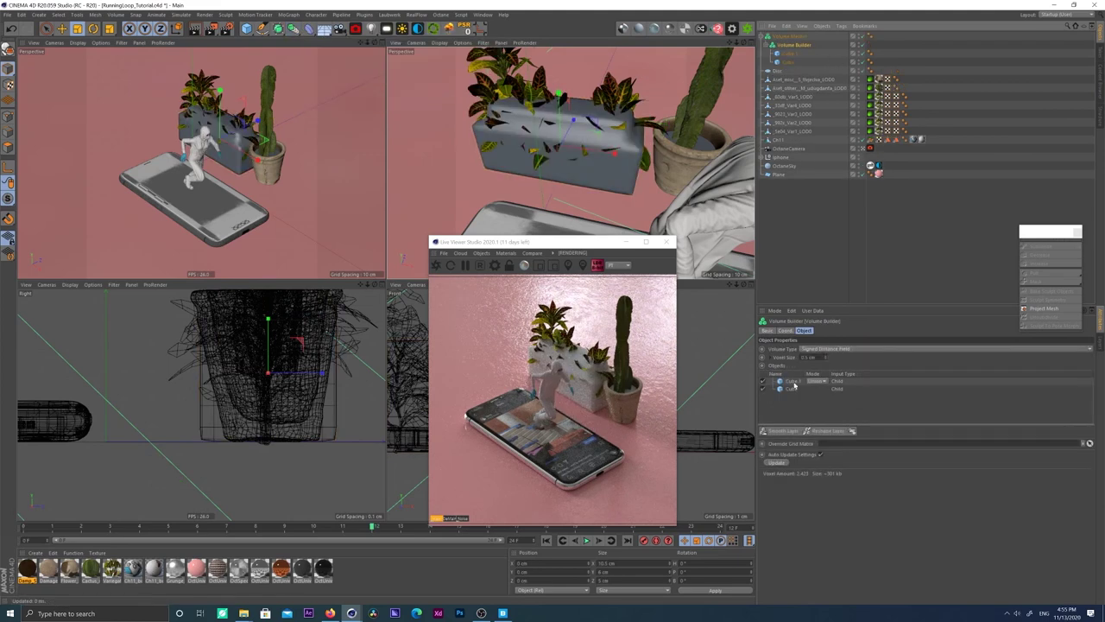
{"action": "left_click_drag", "start_coordinate": [615, 169], "coordinate": [741, 142], "text": "alt"}
{"action": "mouse_move", "coordinate": [859, 132]}
{"action": "left_mouse_down"}
{"action": "mouse_move", "coordinate": [859, 96]}
{"action": "mouse_move", "coordinate": [859, 132]}
{"action": "left_mouse_up"}
{"action": "left_click_drag", "start_coordinate": [601, 153], "coordinate": [703, 130], "text": "alt"}
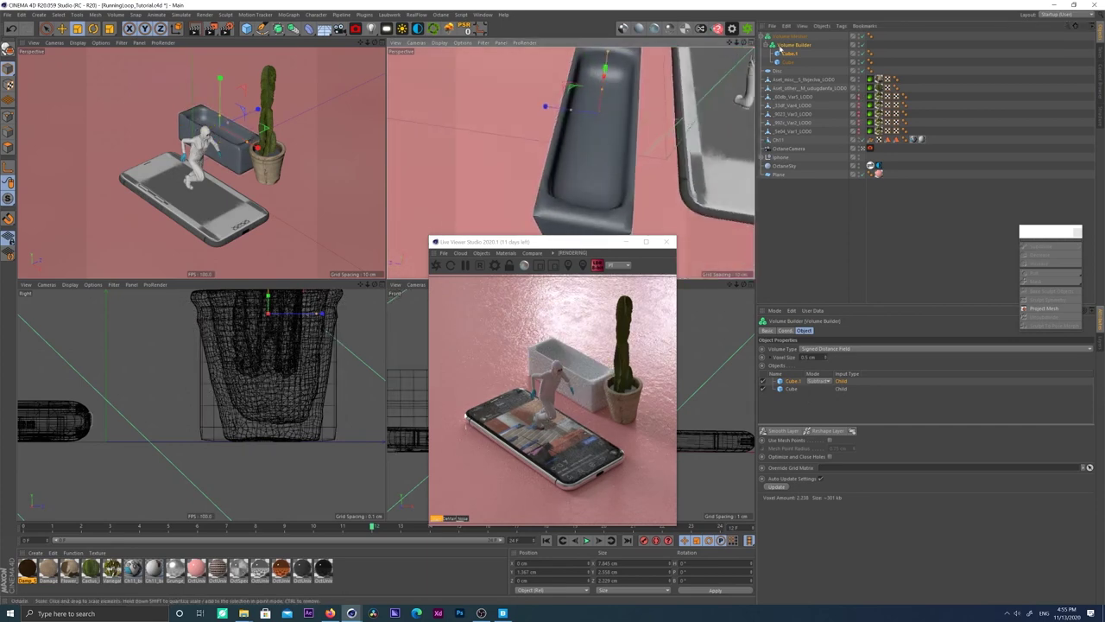
Step: Lengthen the subtracting cube to about 8 cm and lower it to deepen the planter's hollow
{"action": "left_click", "coordinate": [790, 54]}
{"action": "left_click_drag", "start_coordinate": [572, 111], "coordinate": [576, 112]}
{"action": "left_click_drag", "start_coordinate": [648, 99], "coordinate": [535, 73], "text": "alt"}
{"action": "key", "text": "e"}
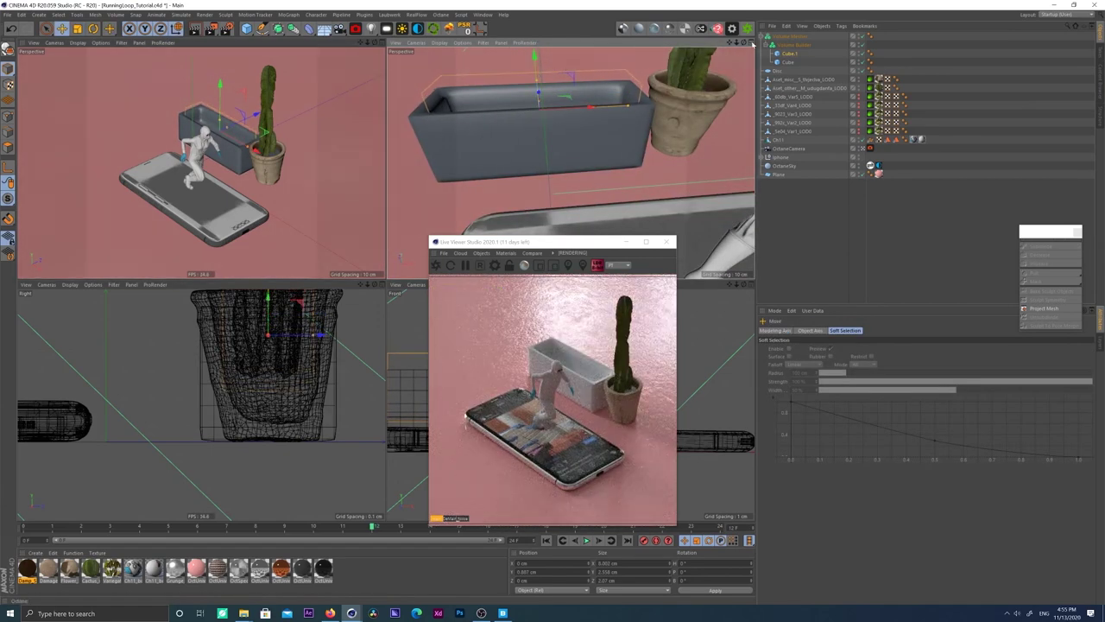
Step: With the volume objects disabled, make the outer planter cube editable and cut a loop around it near its upper edge
{"action": "left_click", "coordinate": [789, 63]}
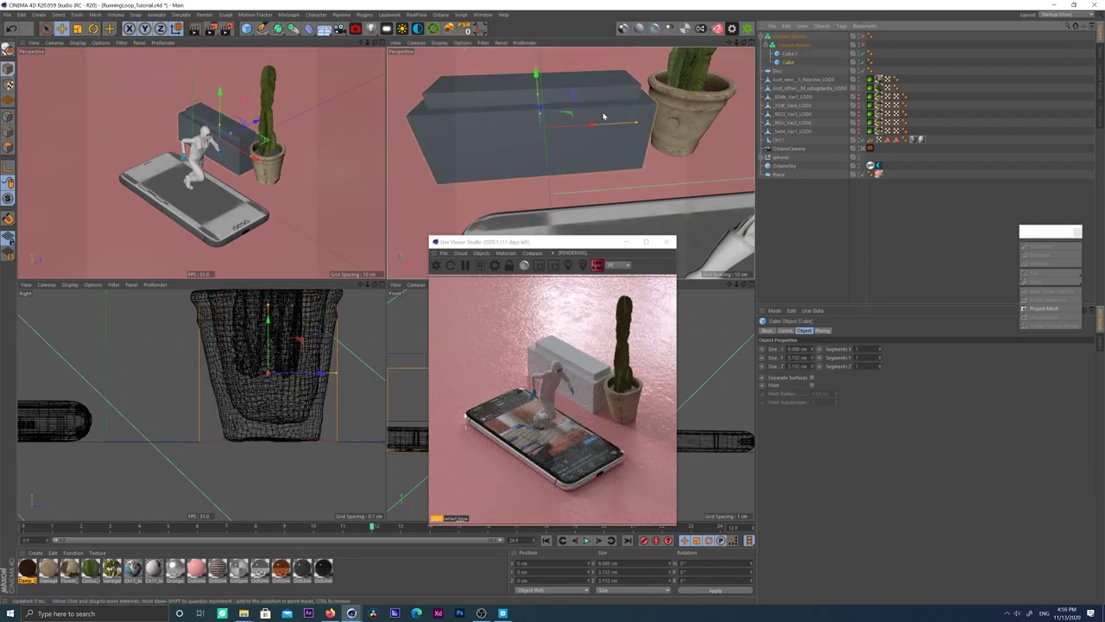
{"action": "key", "text": "c"}
{"action": "middle_click_drag", "start_coordinate": [540, 122], "coordinate": [604, 115], "text": "alt"}
{"action": "key", "text": "k"}
{"action": "key", "text": "l"}
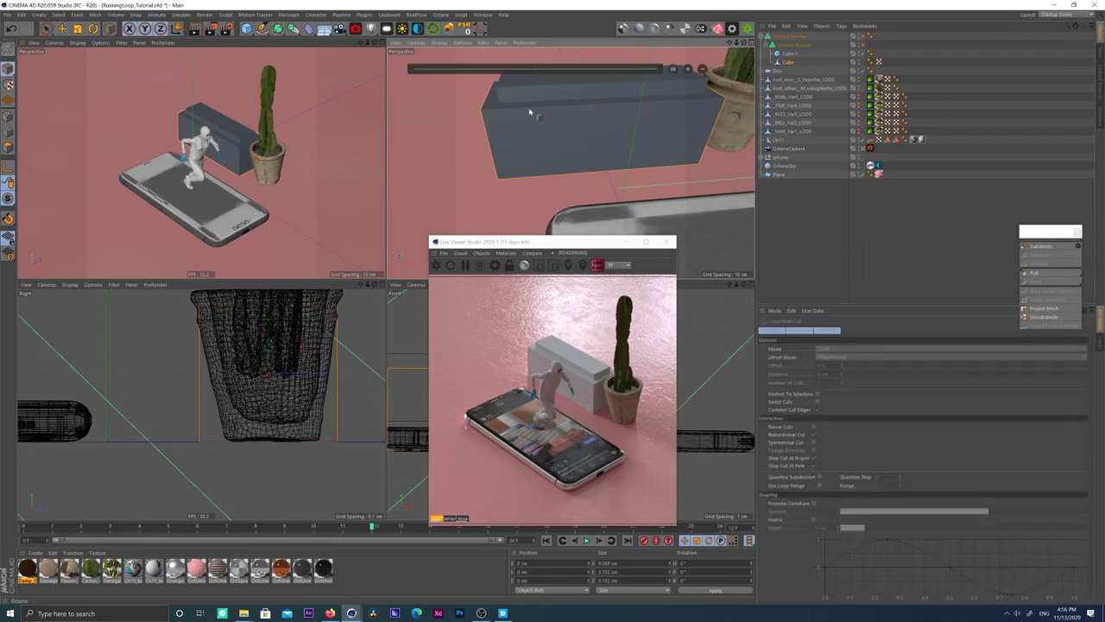
{"action": "left_click", "coordinate": [9, 150]}
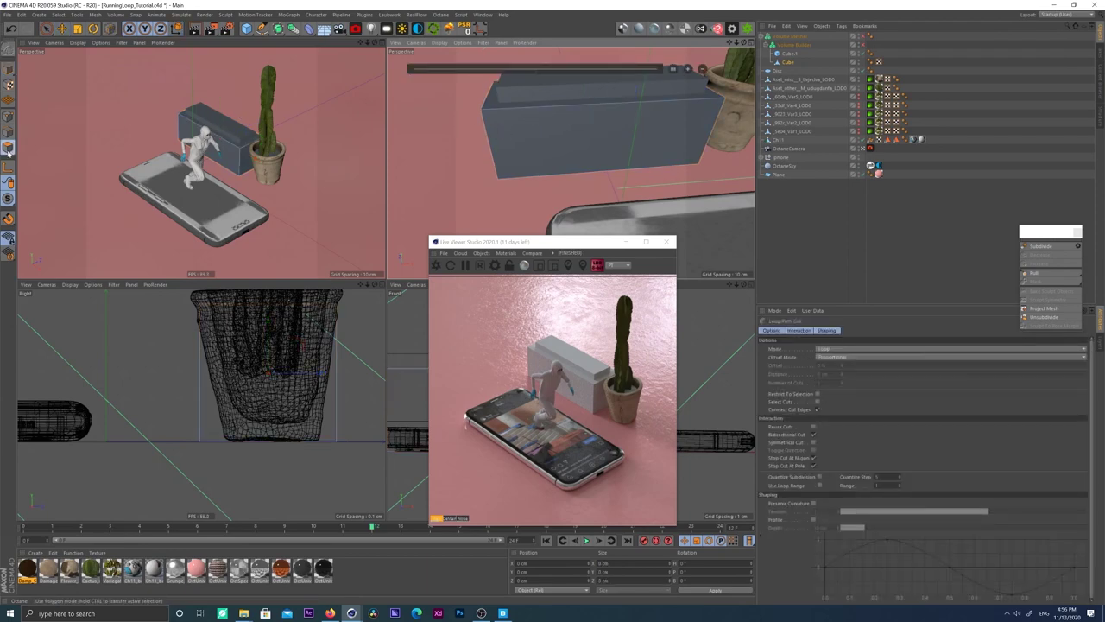
{"action": "left_click", "coordinate": [486, 132]}
{"action": "left_click_drag", "start_coordinate": [501, 123], "coordinate": [557, 119], "text": "alt"}
Step: Ring-select the band of polygons around the planter cube's upper edge, undoing a trial scale of it
{"action": "key", "text": "u"}
{"action": "key", "text": "b"}
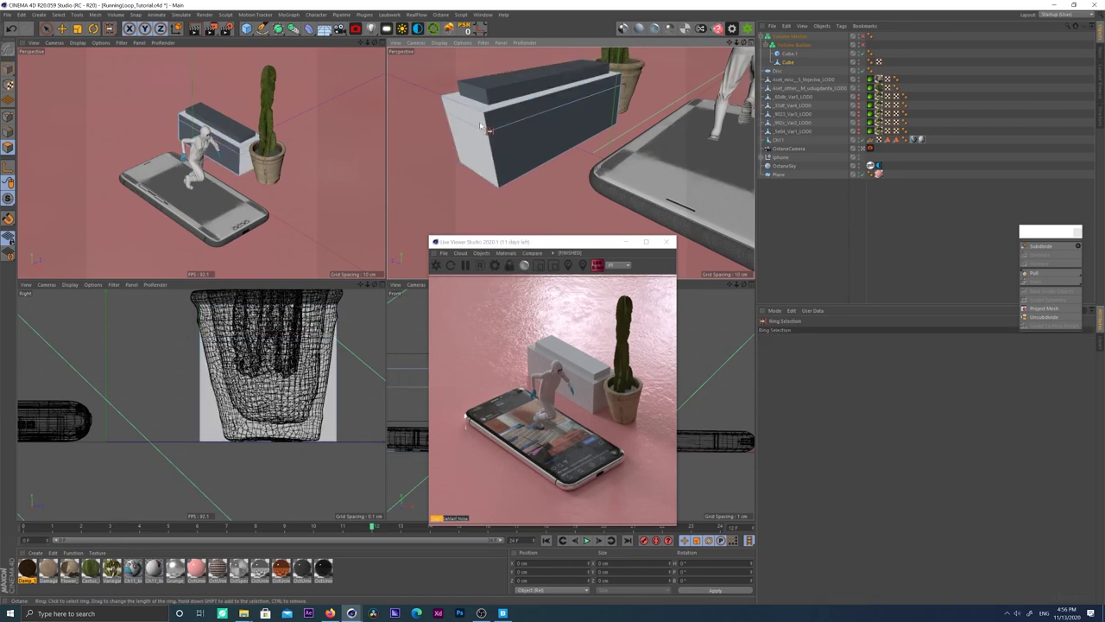
{"action": "left_click", "coordinate": [488, 124]}
{"action": "left_click_drag", "start_coordinate": [520, 84], "coordinate": [519, 83]}
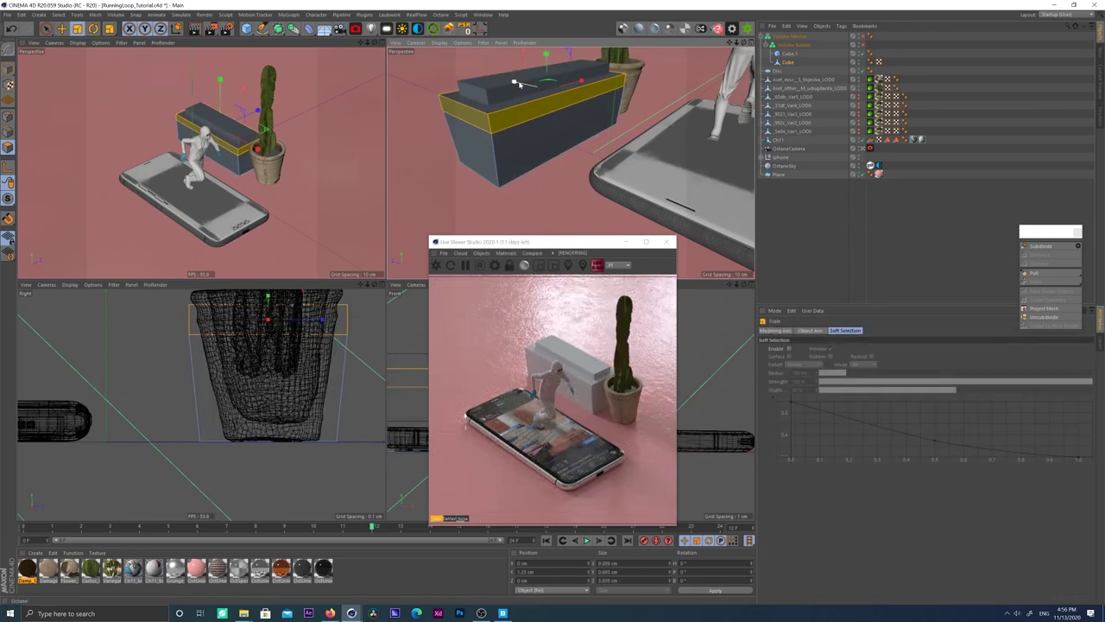
{"action": "key", "text": "ctrl+z"}
Step: Extrude the selected polygon band outward by 0.2 cm to form the planter's rim
{"action": "right_click", "coordinate": [522, 107]}
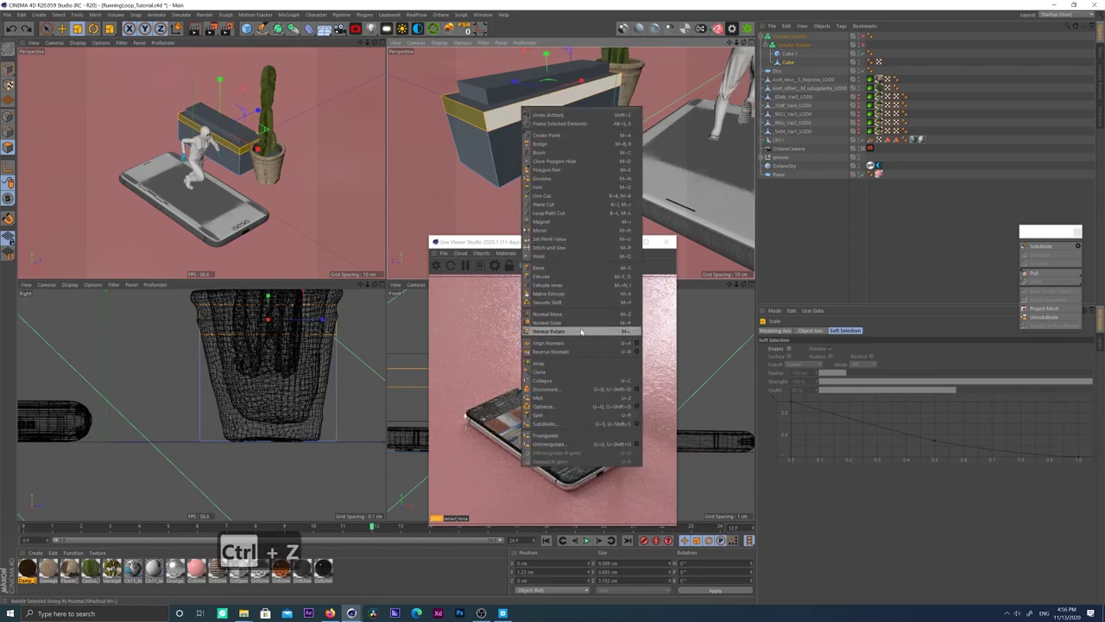
{"action": "left_click", "coordinate": [566, 275]}
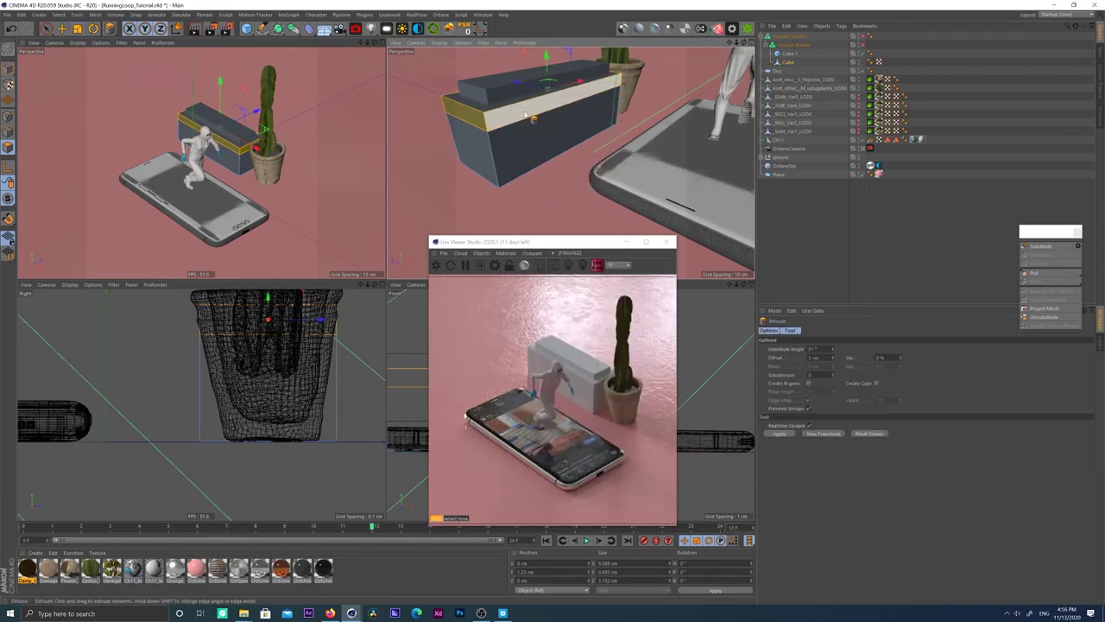
{"action": "left_click", "coordinate": [818, 358]}
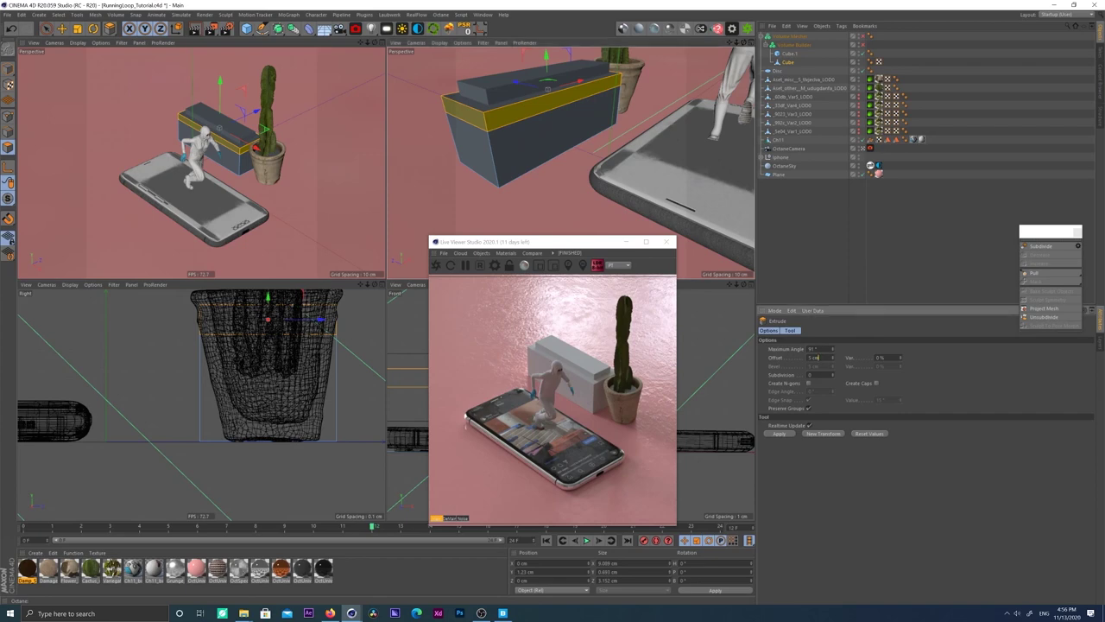
{"action": "key", "text": "Return"}
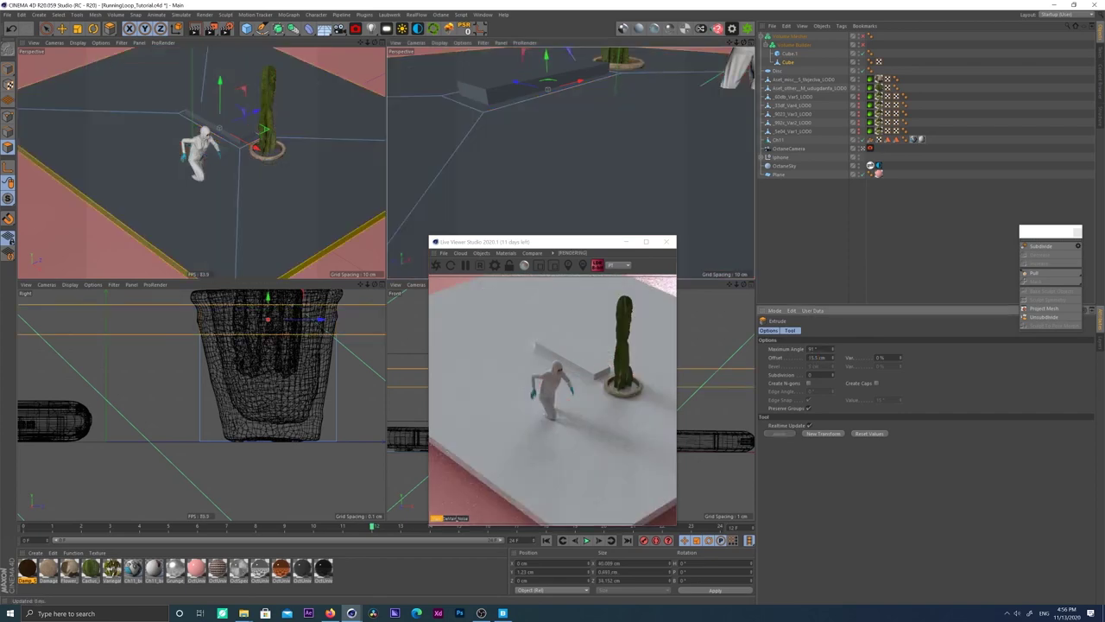
{"action": "key", "text": "Return"}
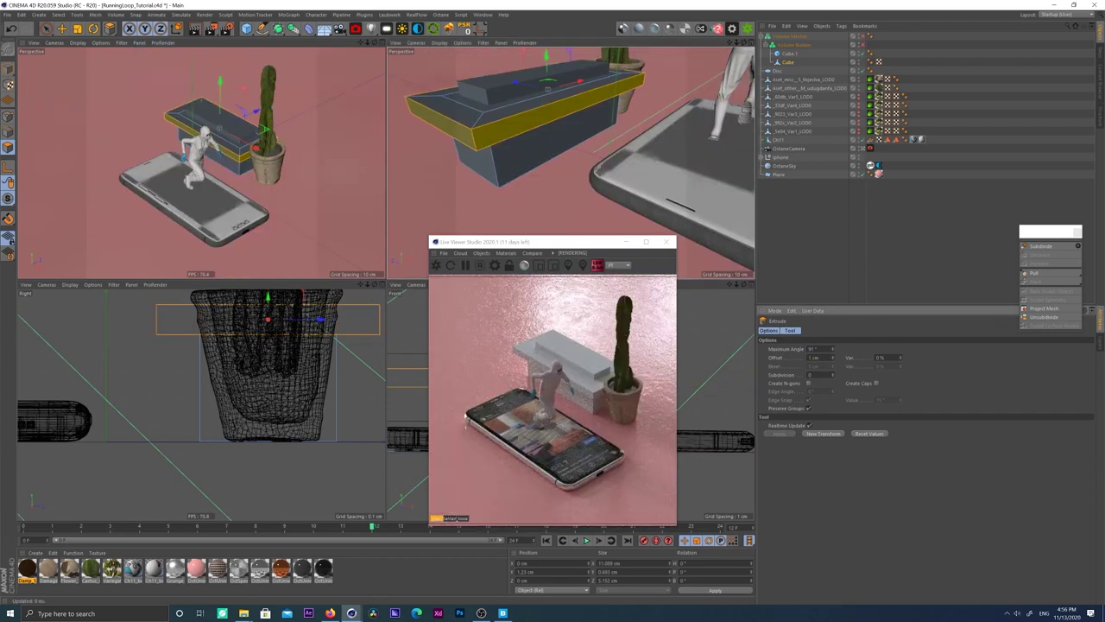
{"action": "type", "text": "0.2"}
{"action": "key", "text": "Return"}
{"action": "left_click_drag", "start_coordinate": [510, 122], "coordinate": [508, 91], "text": "alt"}
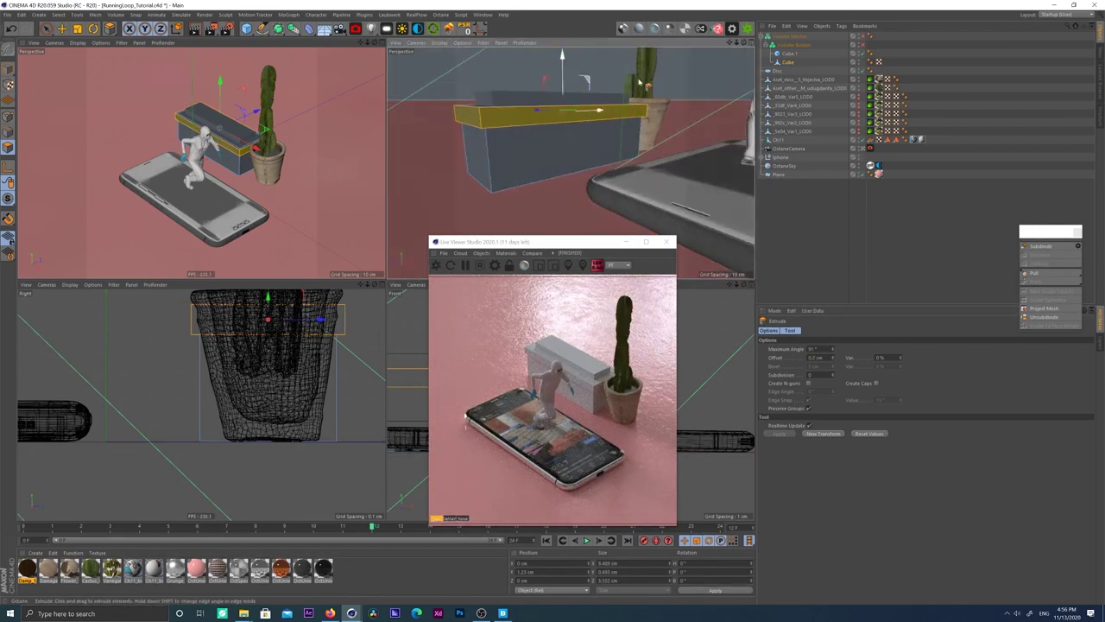
{"action": "left_click_drag", "start_coordinate": [524, 170], "coordinate": [560, 168], "text": "alt"}
Step: With the floor plane temporarily hidden, scale down the planter cube's bottom face slightly
{"action": "key", "text": "e"}
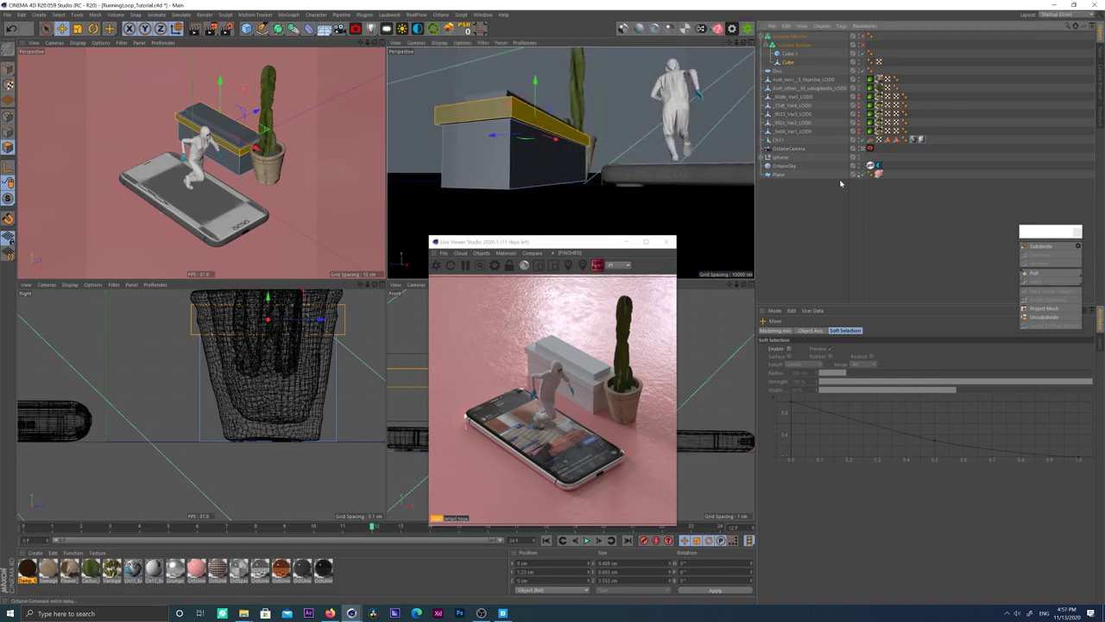
{"action": "left_click", "coordinate": [861, 175]}
{"action": "left_click_drag", "start_coordinate": [498, 187], "coordinate": [506, 155], "text": "alt"}
{"action": "left_click", "coordinate": [513, 202]}
{"action": "key", "text": "t"}
{"action": "left_click_drag", "start_coordinate": [549, 227], "coordinate": [541, 227]}
{"action": "left_click", "coordinate": [861, 175]}
Step: Re-enable the Volume Mesher and Volume Builder, and scale down the subtracting cube to thicken the planter's walls
{"action": "left_click_drag", "start_coordinate": [516, 180], "coordinate": [474, 189], "text": "alt"}
{"action": "left_click_drag", "start_coordinate": [862, 45], "coordinate": [863, 36]}
{"action": "left_click_drag", "start_coordinate": [580, 129], "coordinate": [571, 174], "text": "alt"}
{"action": "left_click", "coordinate": [790, 53]}
{"action": "key", "text": "t"}
{"action": "left_click_drag", "start_coordinate": [611, 117], "coordinate": [539, 114]}
{"action": "key", "text": "e"}
Step: Set the Volume Builder's voxel size to 0.1 cm
{"action": "left_click", "coordinate": [791, 45]}
{"action": "left_click", "coordinate": [814, 356]}
{"action": "type", "text": "0.2"}
{"action": "key", "text": "Return"}
{"action": "double_click", "coordinate": [810, 356]}
{"action": "left_click_drag", "start_coordinate": [615, 173], "coordinate": [574, 163], "text": "alt"}
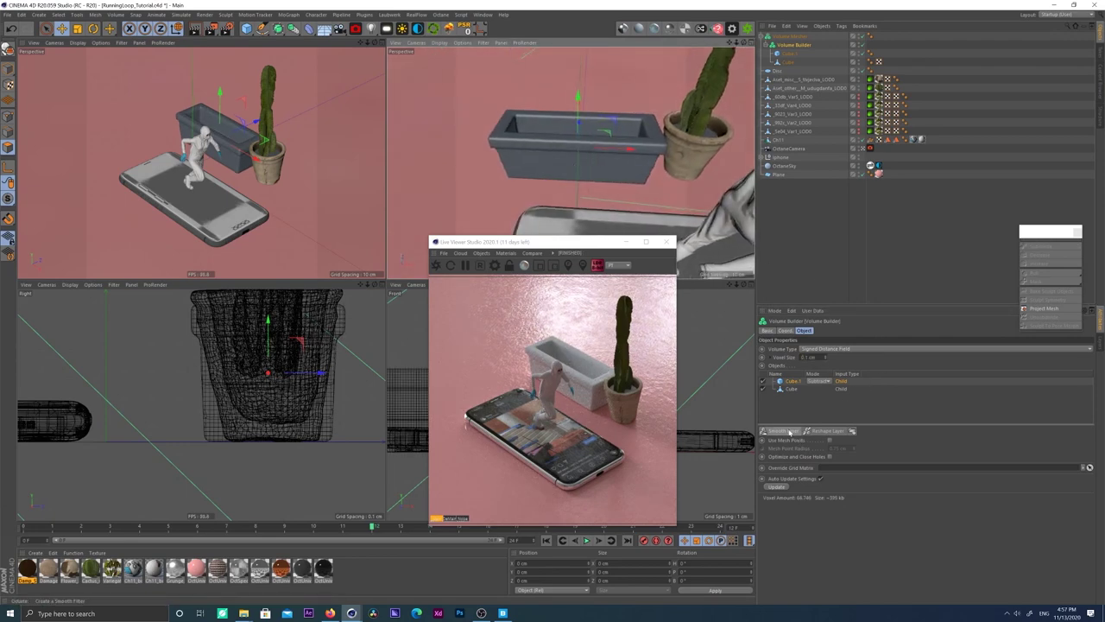
Step: Add a Smooth Layer to the Volume Builder with the Laplacian Flow filter at 100% strength
{"action": "left_click", "coordinate": [789, 432]}
{"action": "left_click", "coordinate": [829, 467]}
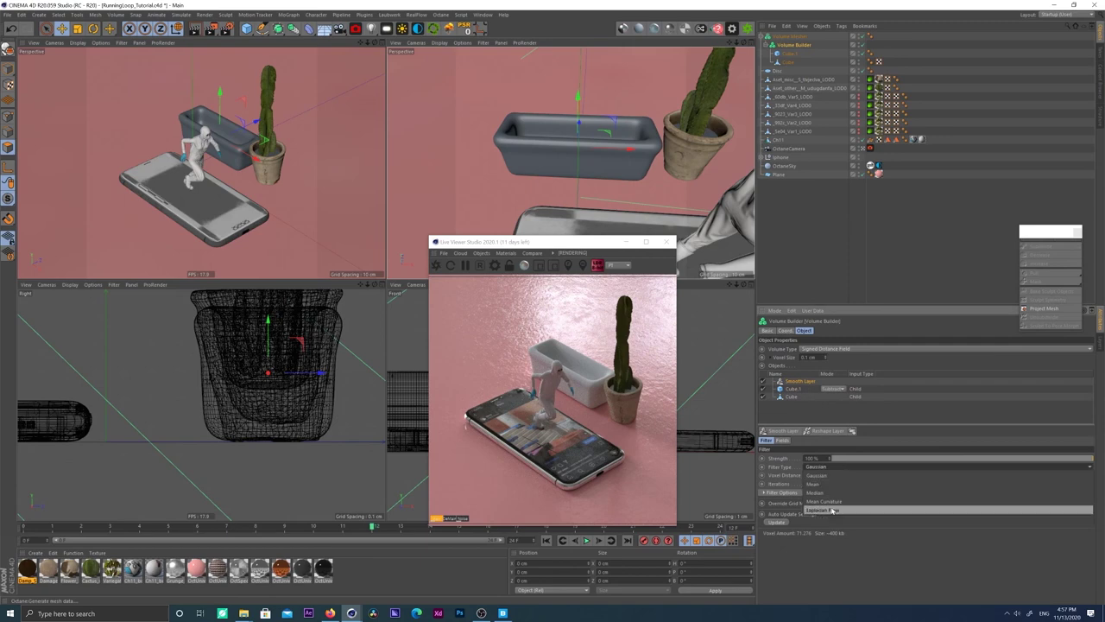
{"action": "left_click", "coordinate": [824, 510]}
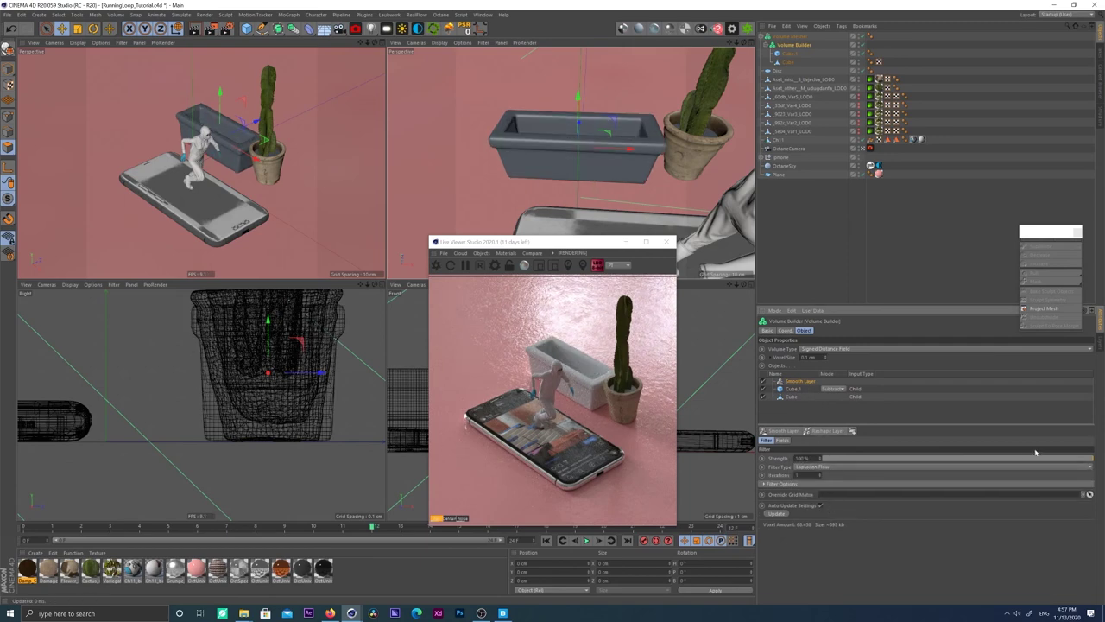
{"action": "mouse_move", "coordinate": [1092, 460]}
{"action": "left_mouse_down"}
{"action": "mouse_move", "coordinate": [1028, 460]}
{"action": "mouse_move", "coordinate": [1098, 460]}
{"action": "left_mouse_up"}
Step: Apply the Damaged Fort Wall material to the Volume Mesher and inspect the planter up close outside the camera
{"action": "left_click", "coordinate": [48, 568]}
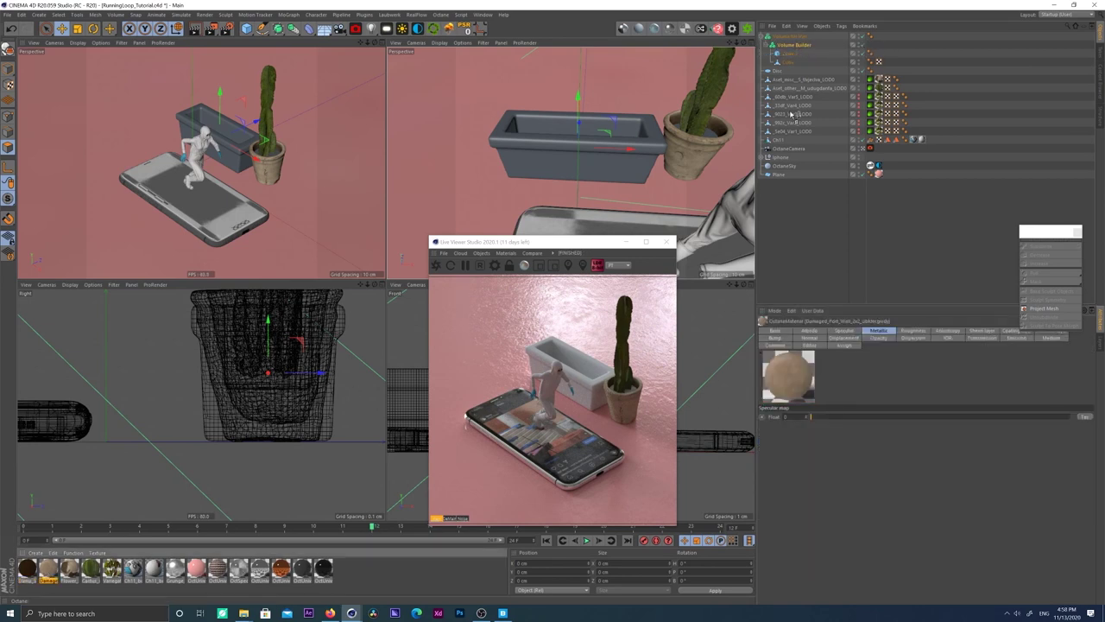
{"action": "left_click_drag", "start_coordinate": [801, 38], "coordinate": [794, 37]}
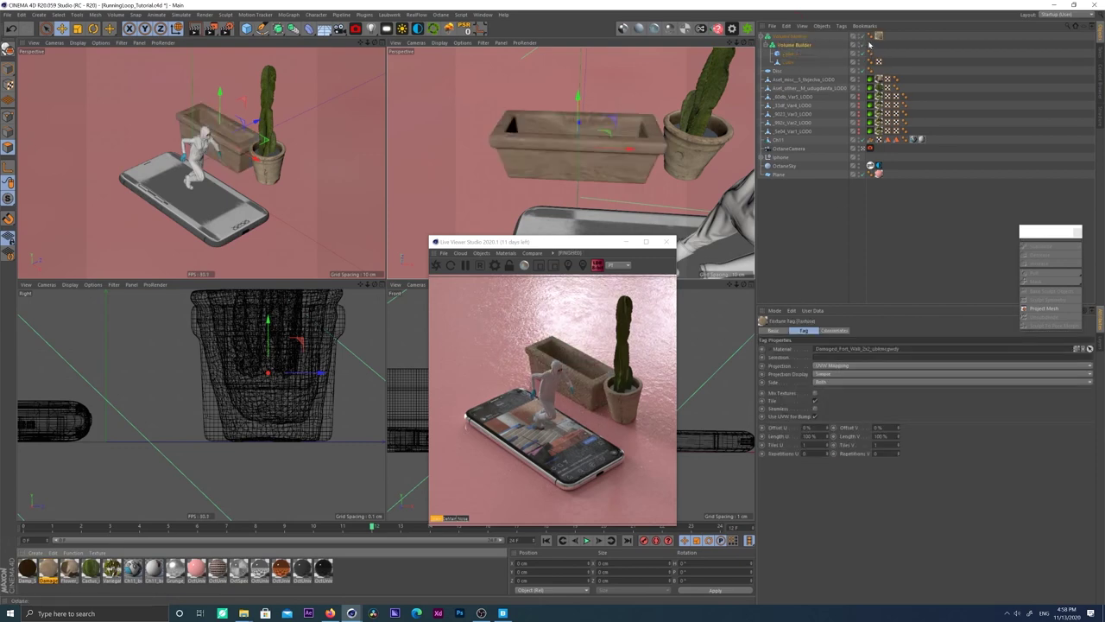
{"action": "left_click", "coordinate": [863, 148]}
{"action": "scroll", "coordinate": [267, 156], "scroll_direction": "up", "scroll_amount": 10}
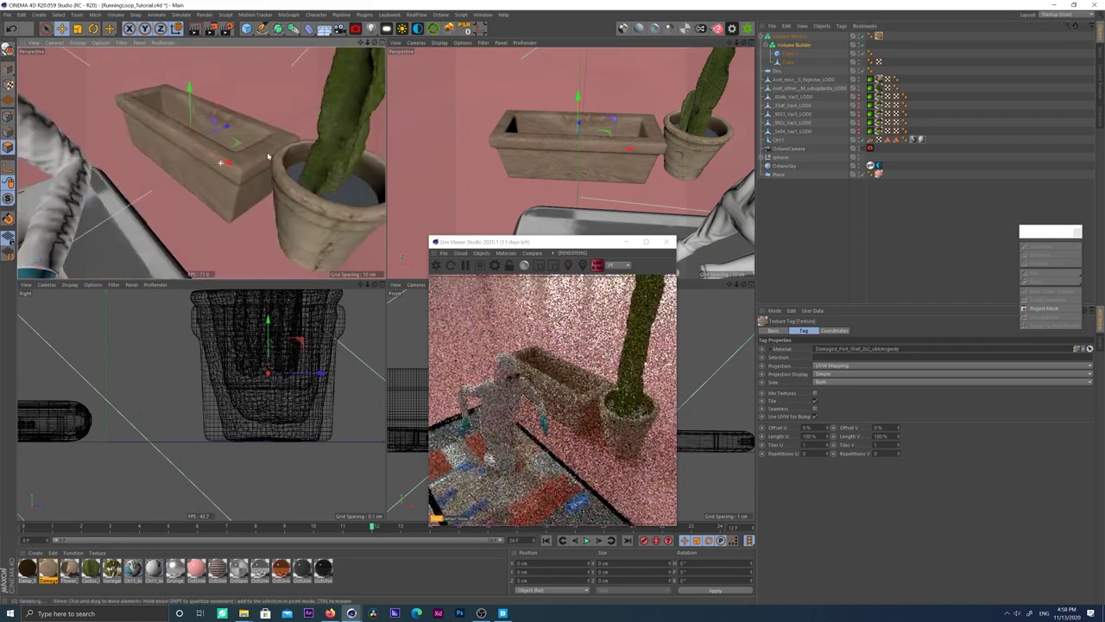
{"action": "mouse_move", "coordinate": [274, 152]}
{"action": "left_mouse_down", "text": "alt"}
{"action": "mouse_move", "coordinate": [244, 147]}
{"action": "mouse_move", "coordinate": [254, 159]}
{"action": "left_mouse_up", "text": "alt"}
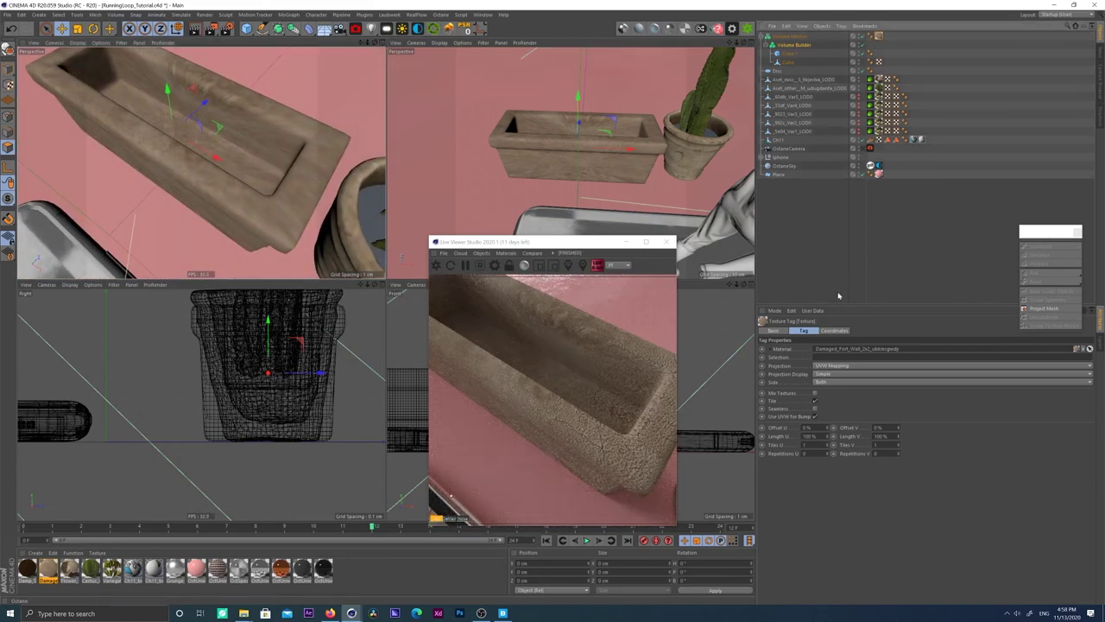
Step: Set the planter texture's projection to Cubic with Length U and Length V at 2%
{"action": "left_click", "coordinate": [870, 37]}
{"action": "left_click", "coordinate": [879, 37]}
{"action": "left_click", "coordinate": [826, 366]}
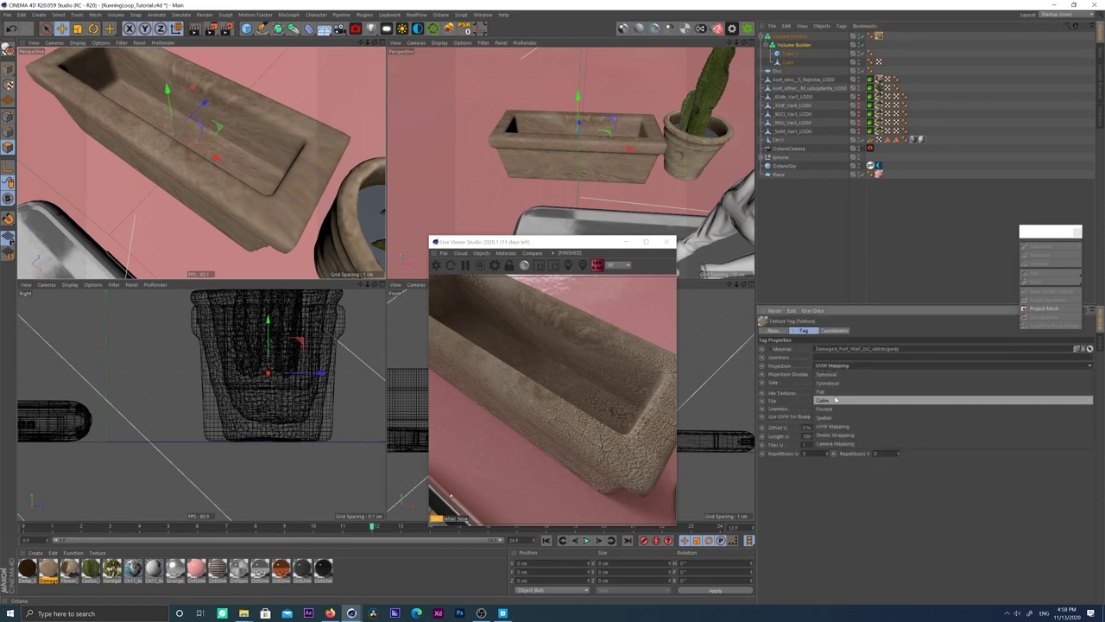
{"action": "left_click", "coordinate": [835, 399]}
{"action": "left_click_drag", "start_coordinate": [816, 436], "coordinate": [767, 413]}
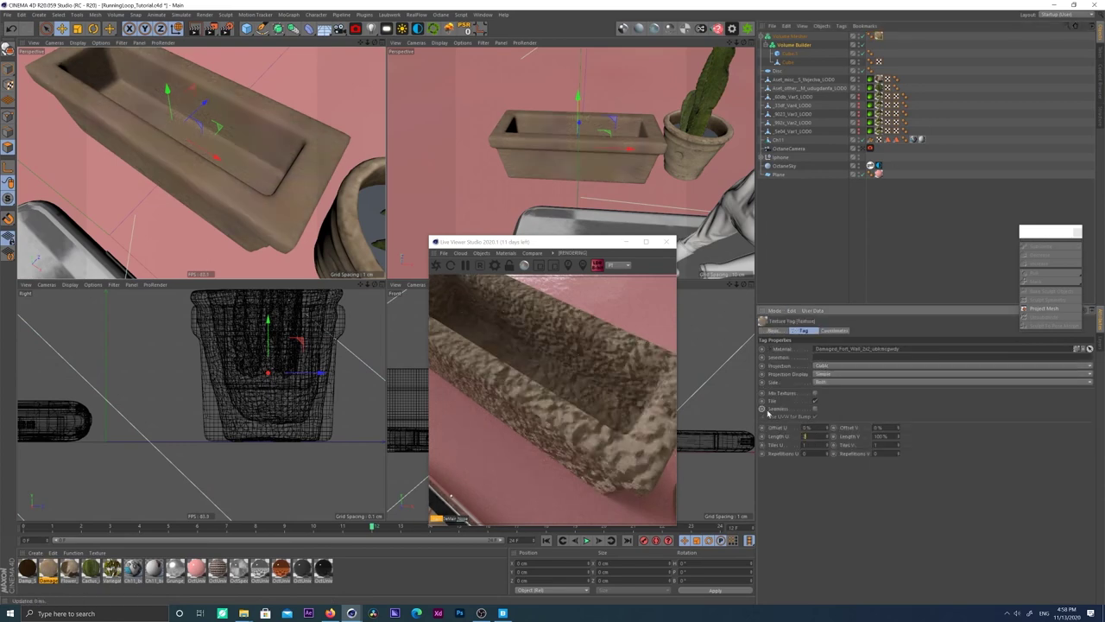
{"action": "type", "text": "2"}
{"action": "key", "text": "Tab"}
{"action": "type", "text": "2"}
{"action": "key", "text": "Return"}
{"action": "left_click_drag", "start_coordinate": [233, 175], "coordinate": [210, 148], "text": "alt"}
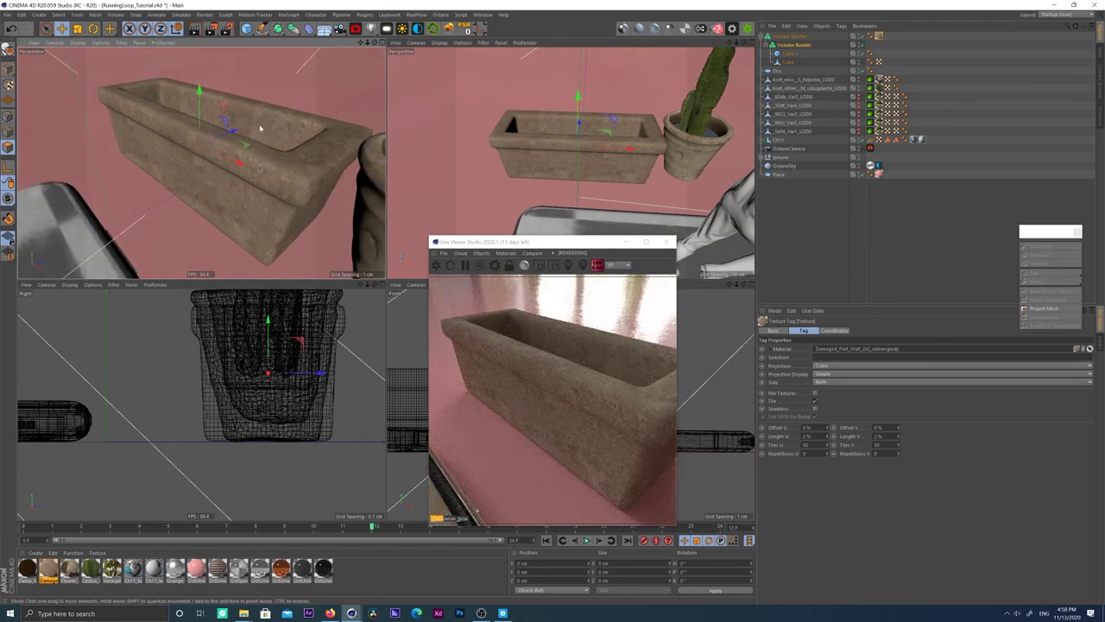
Step: Toggle the viewport between shading with and without lines to check the planter's mesh density
{"action": "key", "text": "n"}
{"action": "key", "text": "b"}
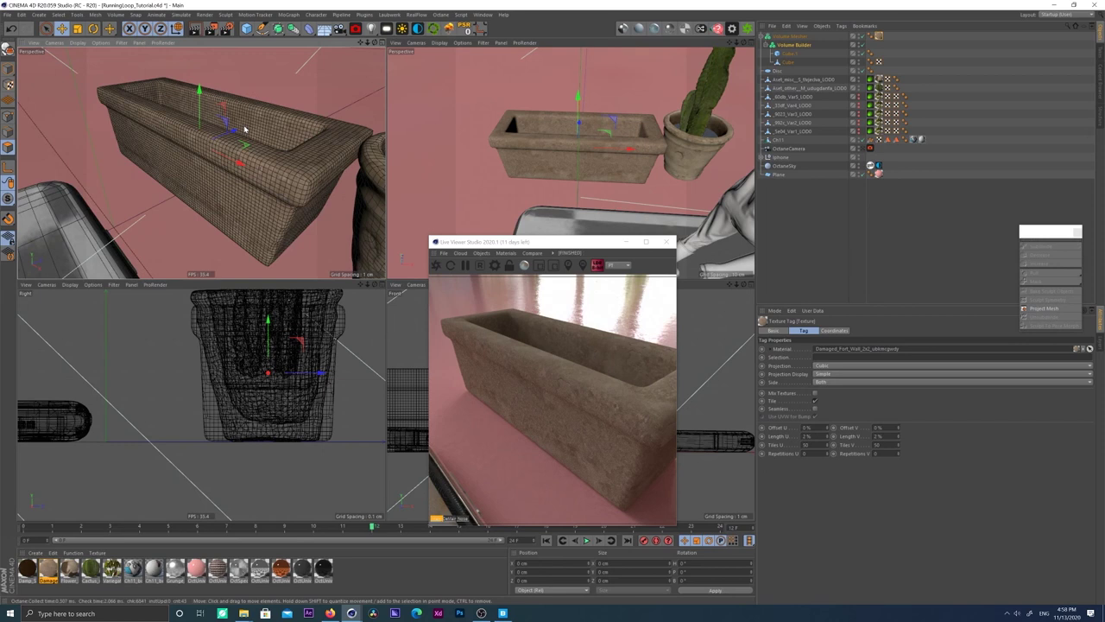
{"action": "key", "text": "n"}
{"action": "key", "text": "a"}
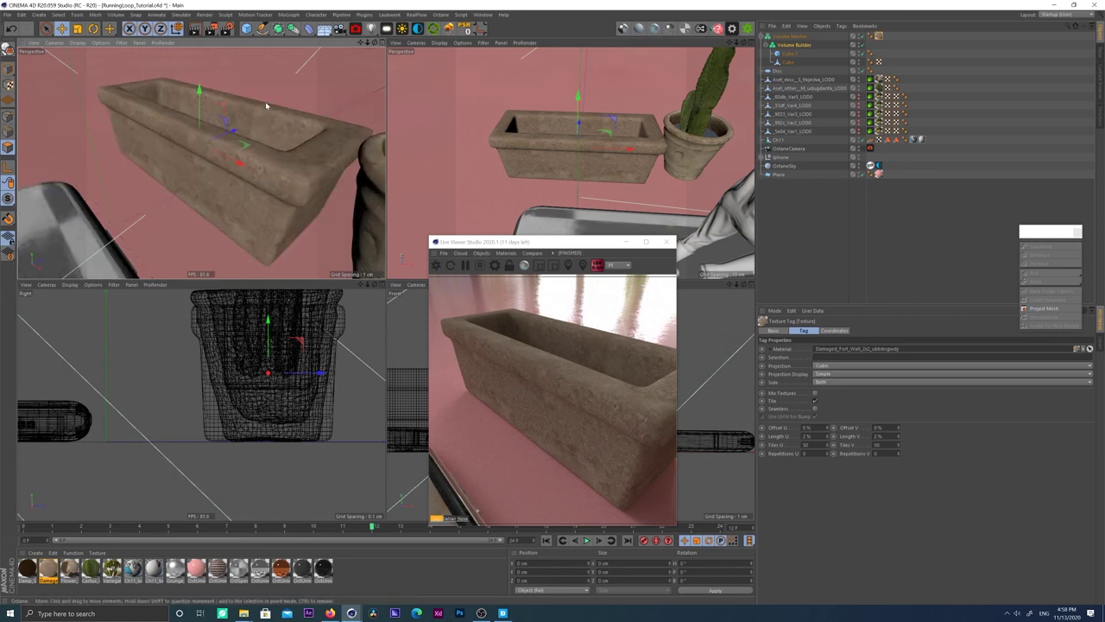
{"action": "key", "text": "n"}
{"action": "key", "text": "b"}
Step: Try a finer Volume Builder voxel size of 0.05 cm on the planter
{"action": "left_click", "coordinate": [806, 45]}
{"action": "left_click_drag", "start_coordinate": [810, 358], "coordinate": [721, 345]}
{"action": "type", "text": "0.0"}
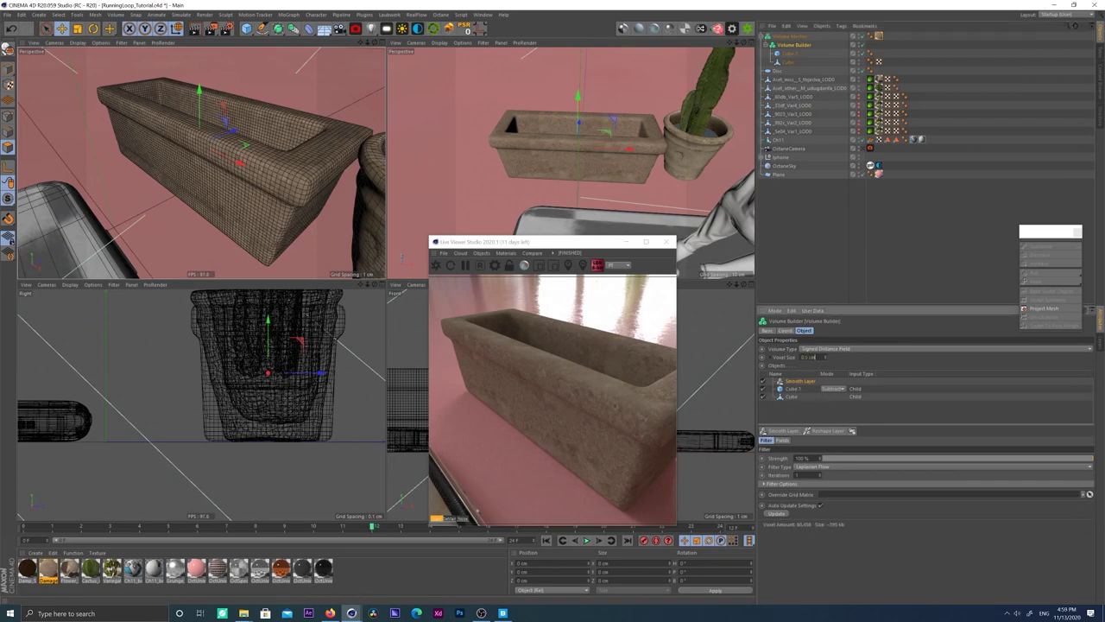
{"action": "key", "text": "Return"}
{"action": "left_click", "coordinate": [8, 69]}
{"action": "left_click_drag", "start_coordinate": [815, 357], "coordinate": [755, 349]}
{"action": "type", "text": ".05"}
{"action": "key", "text": "Return"}
{"action": "mouse_move", "coordinate": [267, 193]}
{"action": "left_mouse_down", "text": "alt"}
{"action": "mouse_move", "coordinate": [329, 187]}
{"action": "mouse_move", "coordinate": [267, 192]}
{"action": "left_mouse_up", "text": "alt"}
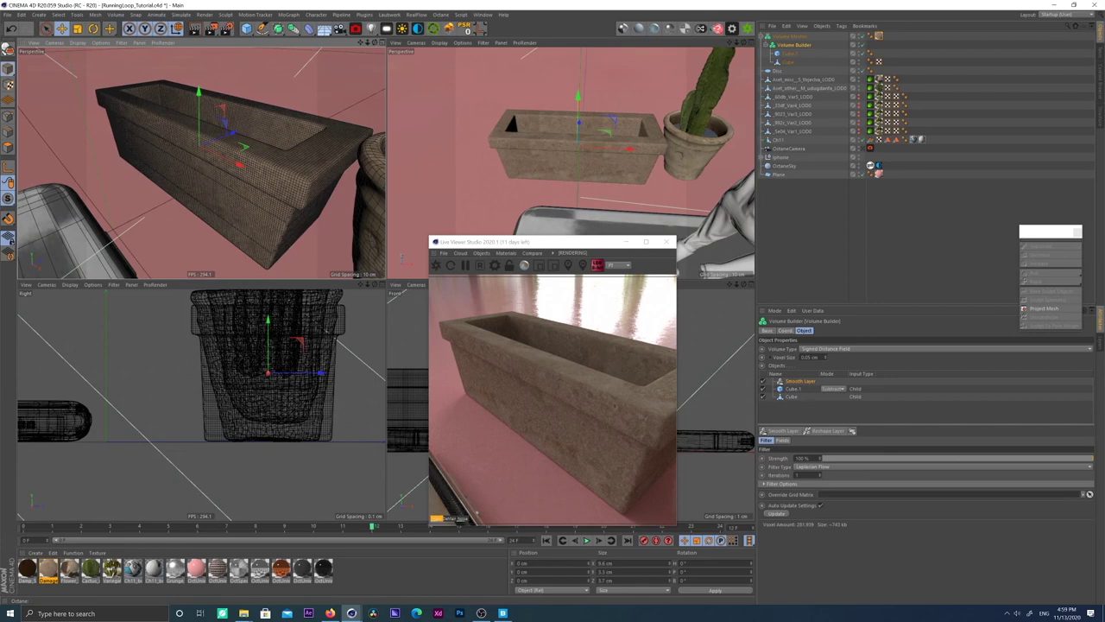
{"action": "left_click_drag", "start_coordinate": [818, 358], "coordinate": [805, 357]}
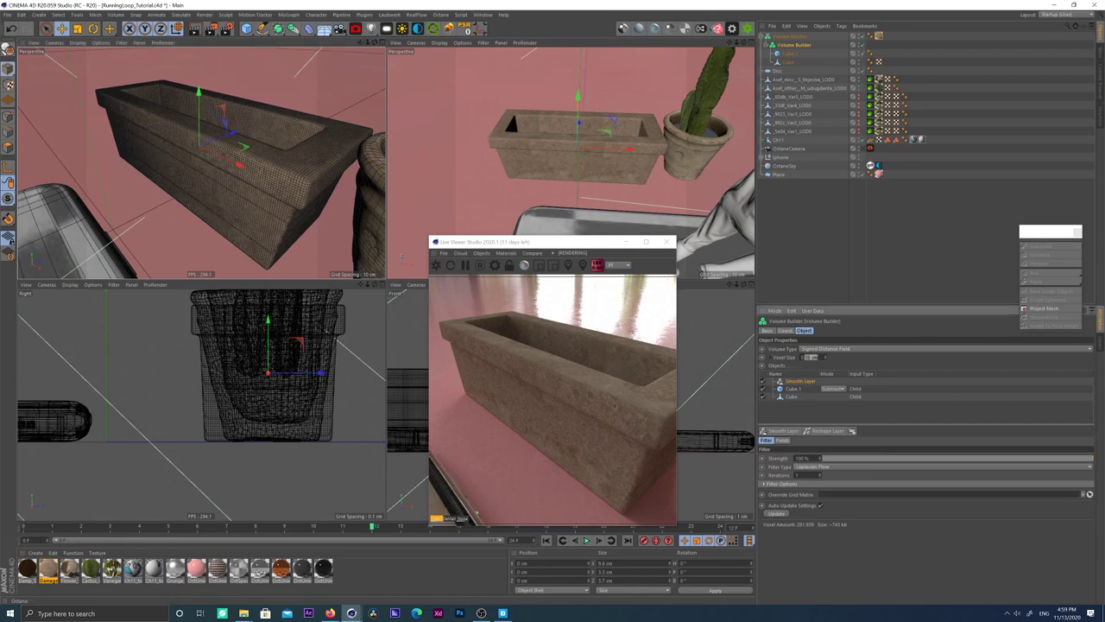
Step: Convert the Volume Mesher's current state to a polygon object, and disable and hide the original volume setup
{"action": "right_click", "coordinate": [796, 45]}
{"action": "left_click", "coordinate": [839, 283]}
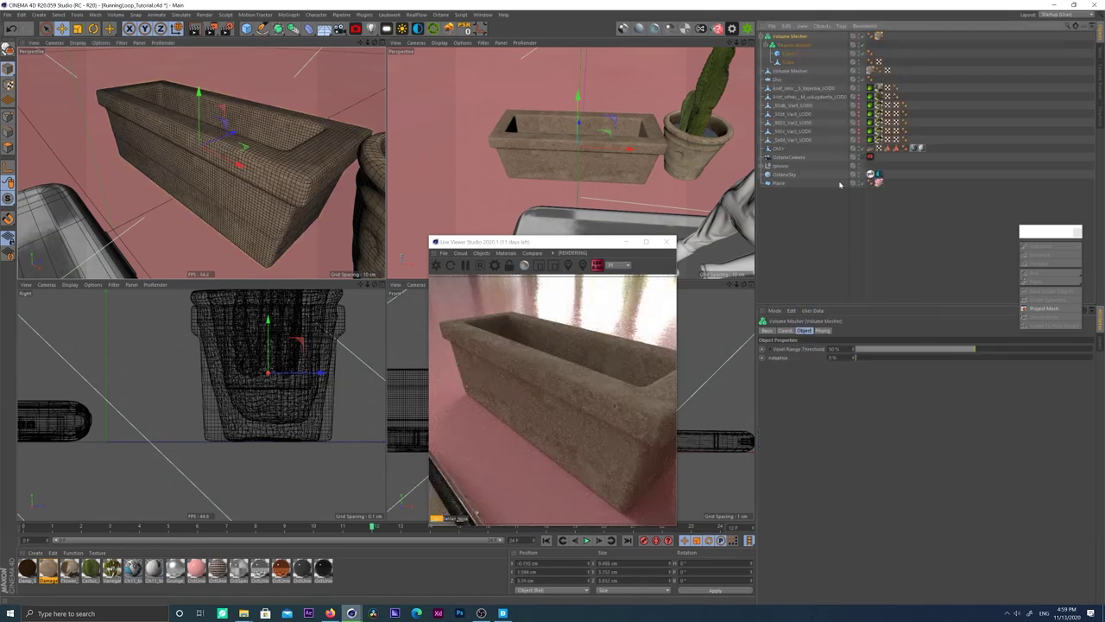
{"action": "left_click_drag", "start_coordinate": [863, 37], "coordinate": [862, 45]}
{"action": "double_click", "coordinate": [859, 36], "text": "alt"}
{"action": "left_click", "coordinate": [762, 36]}
{"action": "left_click", "coordinate": [790, 46]}
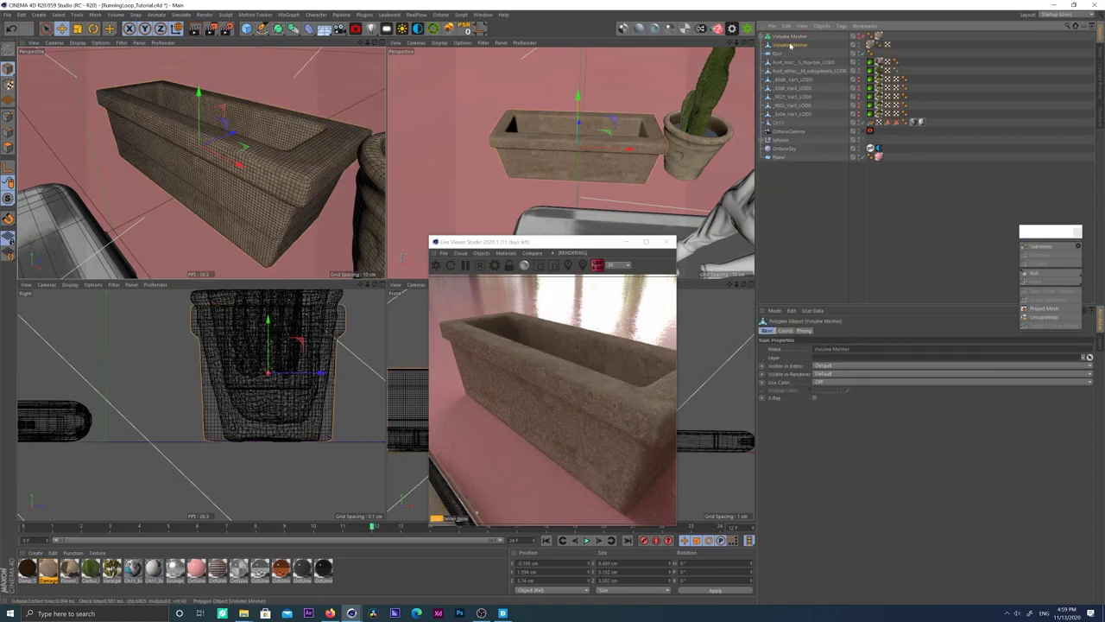
Step: Return to the Octane camera view and save the project
{"action": "left_click", "coordinate": [864, 131]}
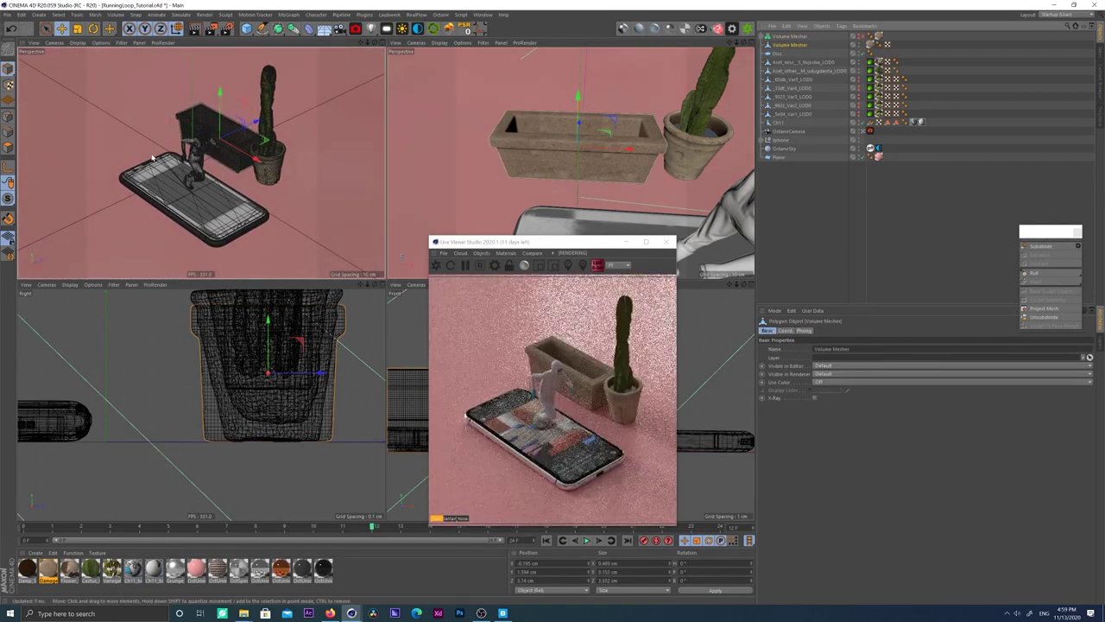
{"action": "key", "text": "ctrl+s"}
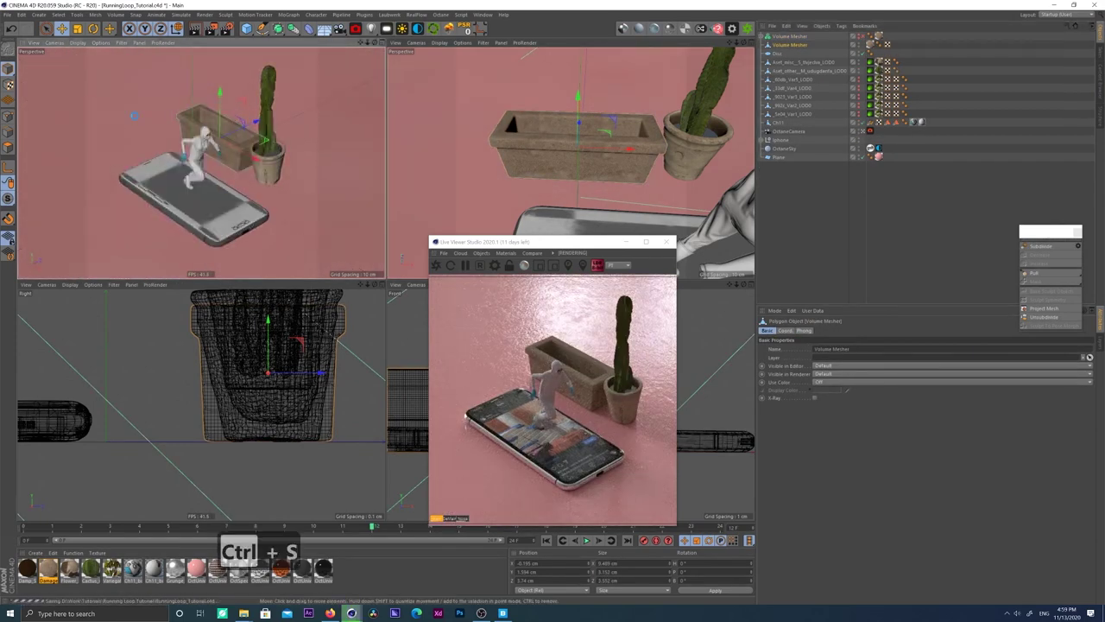
Step: Unhide the five leafy plants and raise them together slightly in the planter
{"action": "left_click_drag", "start_coordinate": [859, 114], "coordinate": [859, 81], "text": "alt"}
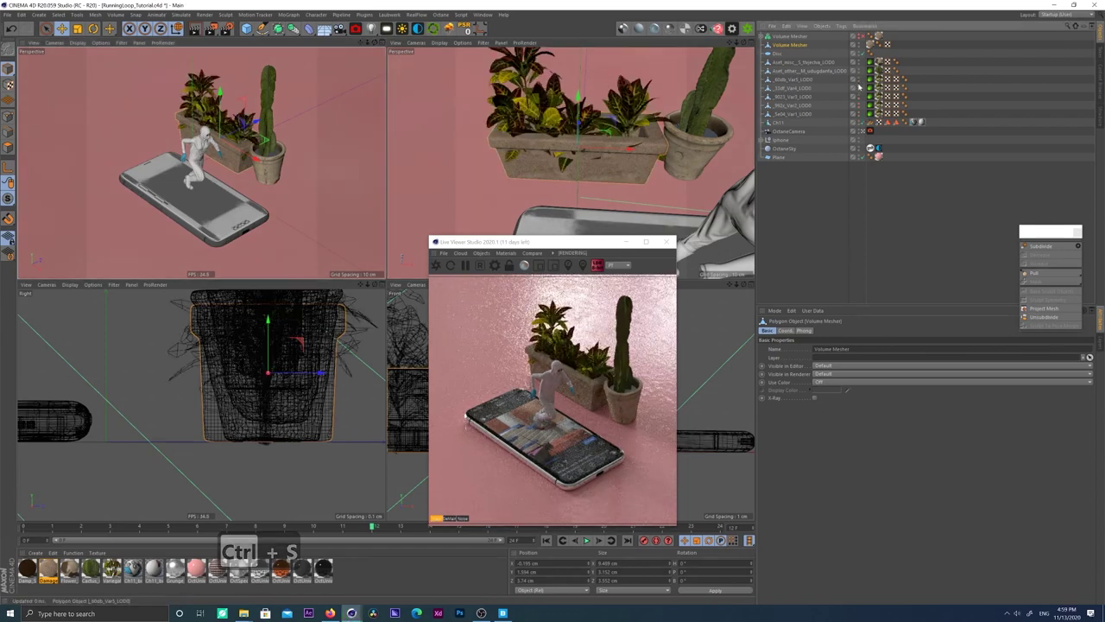
{"action": "left_click", "coordinate": [787, 113]}
{"action": "left_click", "coordinate": [789, 80], "text": "shift"}
{"action": "left_click_drag", "start_coordinate": [220, 129], "coordinate": [221, 108]}
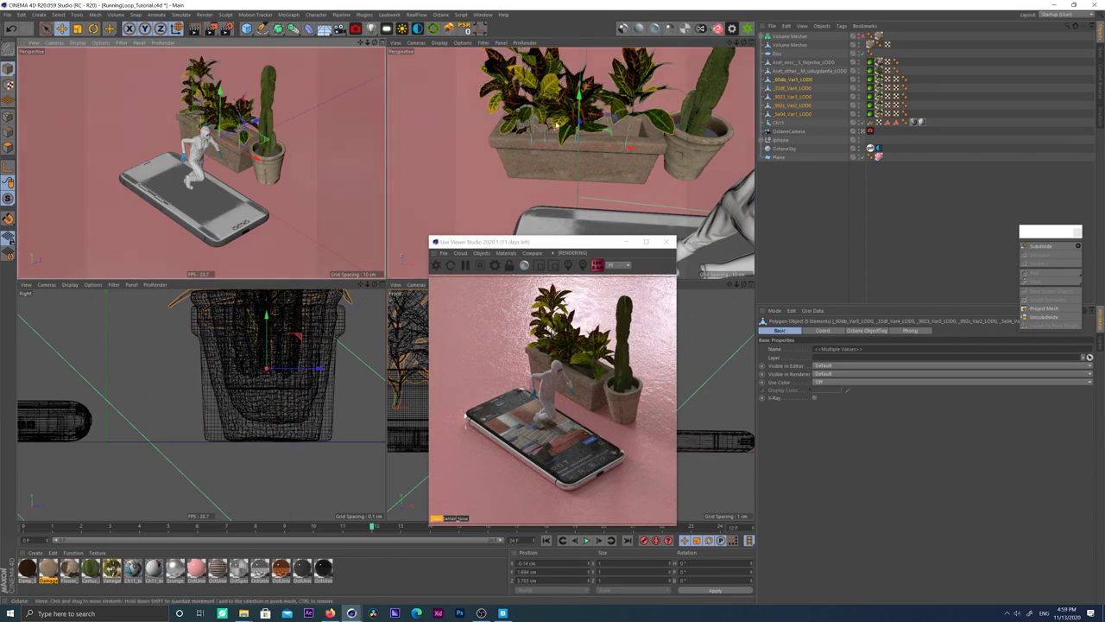
{"action": "left_click", "coordinate": [570, 114]}
{"action": "left_click_drag", "start_coordinate": [570, 115], "coordinate": [631, 155], "text": "alt"}
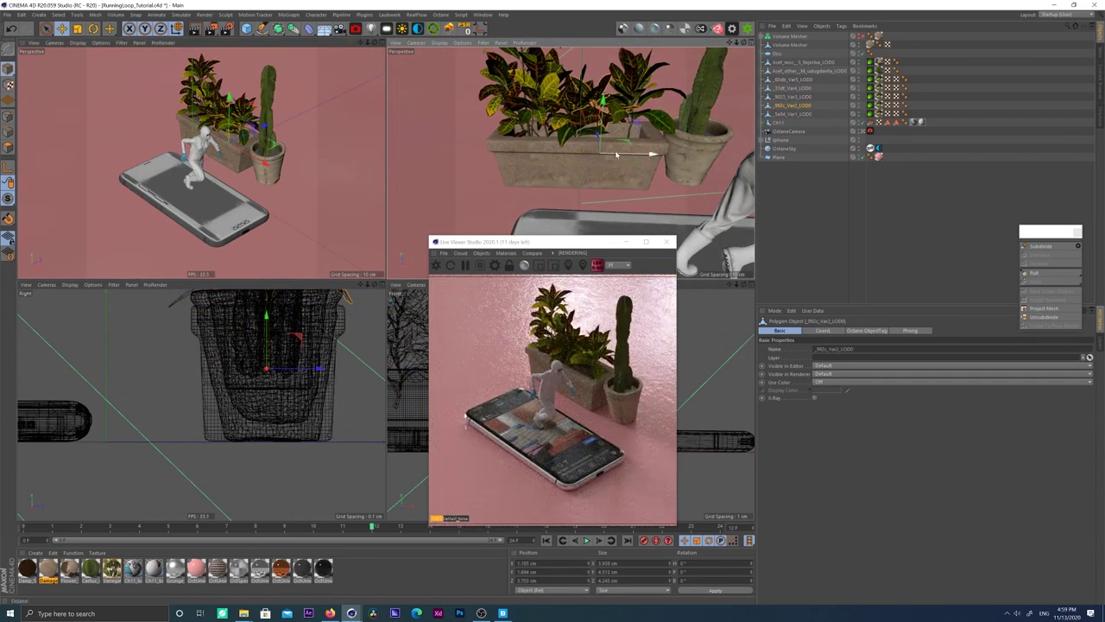
Step: Add a Landscape object and scale it down into a narrow strip about 9.5 cm long
{"action": "left_click", "coordinate": [247, 30]}
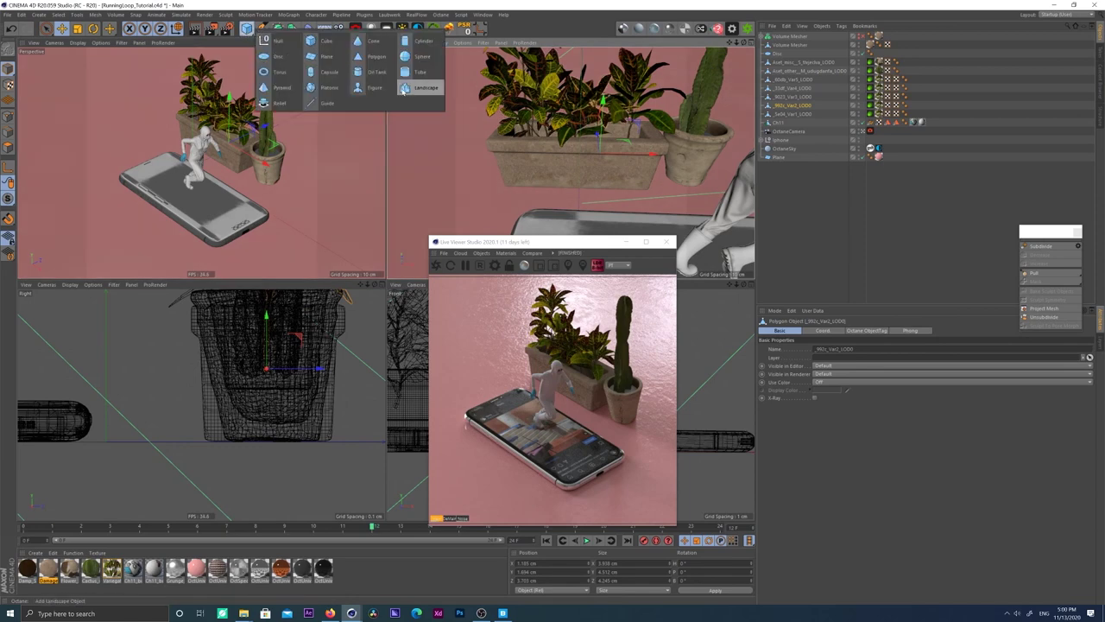
{"action": "left_click", "coordinate": [405, 88]}
{"action": "scroll", "coordinate": [626, 129], "scroll_direction": "down", "scroll_amount": 10}
{"action": "key", "text": "t"}
{"action": "left_click_drag", "start_coordinate": [676, 130], "coordinate": [622, 145]}
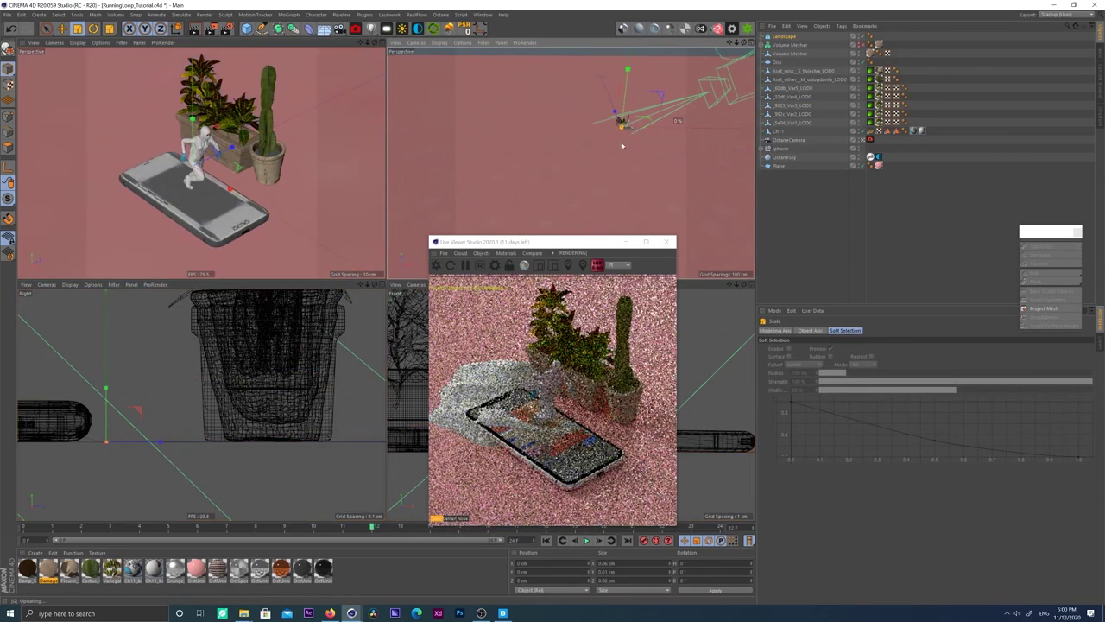
{"action": "key", "text": "e"}
{"action": "left_click_drag", "start_coordinate": [626, 101], "coordinate": [628, 99]}
{"action": "scroll", "coordinate": [627, 100], "scroll_direction": "up", "scroll_amount": 10}
{"action": "key", "text": "t"}
{"action": "left_click_drag", "start_coordinate": [675, 138], "coordinate": [752, 132]}
Step: Move the landscape inside the planter beneath the leafy plants, with the Live Viewer out of the way
{"action": "left_click_drag", "start_coordinate": [538, 242], "coordinate": [913, 254]}
{"action": "scroll", "coordinate": [508, 363], "scroll_direction": "down", "scroll_amount": 4}
{"action": "middle_click_drag", "start_coordinate": [508, 362], "coordinate": [567, 380], "text": "alt"}
{"action": "key", "text": "e"}
{"action": "left_click_drag", "start_coordinate": [528, 302], "coordinate": [582, 401]}
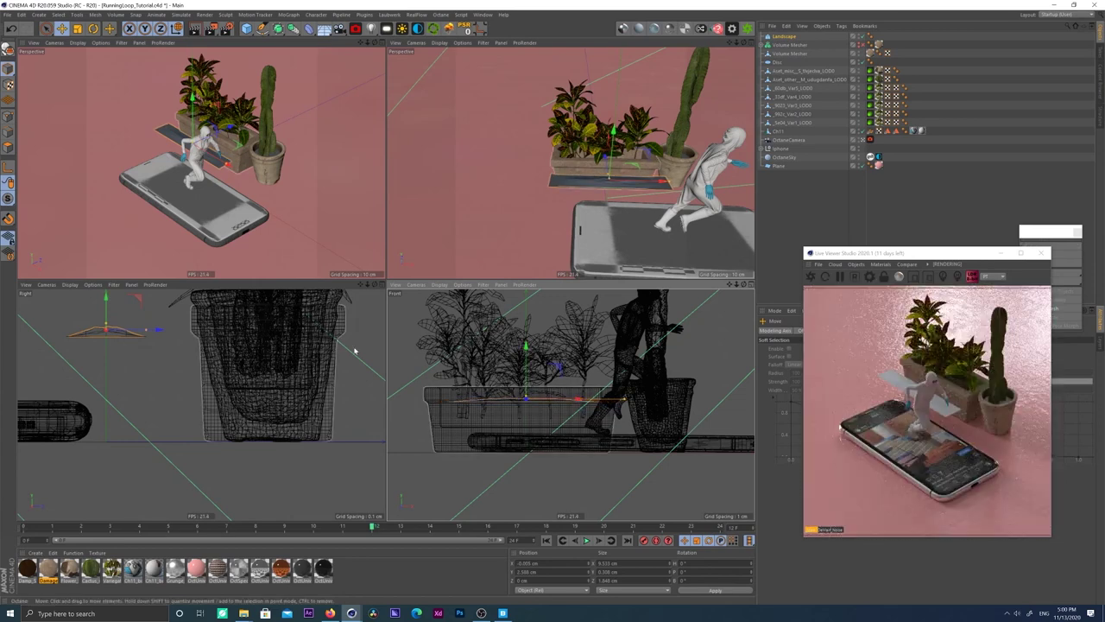
{"action": "left_click_drag", "start_coordinate": [151, 331], "coordinate": [328, 334]}
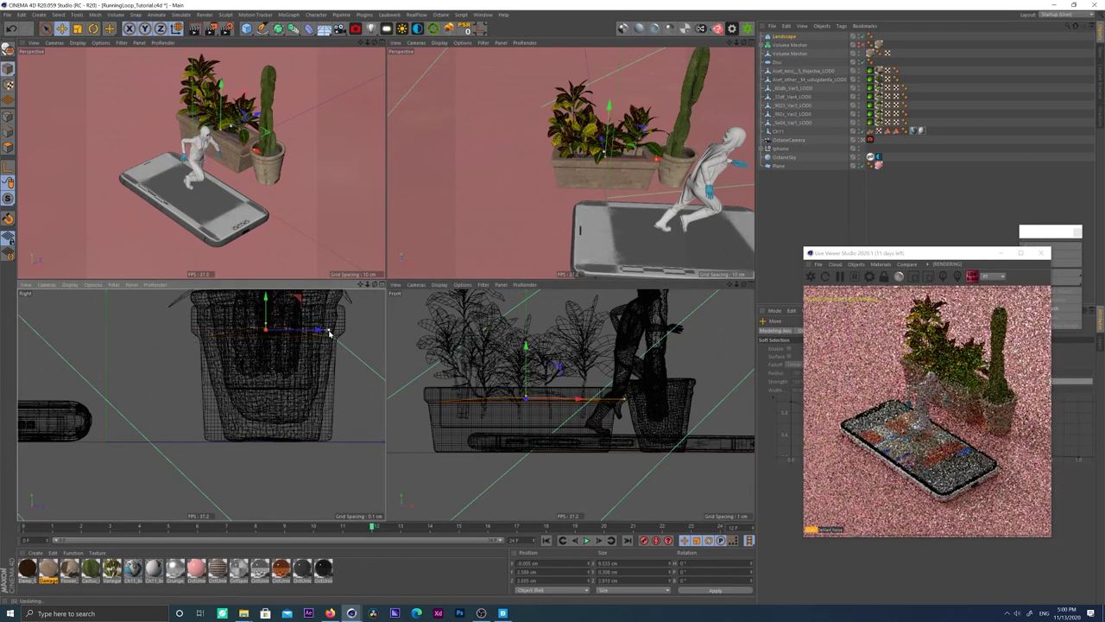
Step: Apply the Damp_Soil material to the Landscape and Disc objects, with the Live Viewer clear of the object list
{"action": "left_click_drag", "start_coordinate": [906, 252], "coordinate": [518, 231]}
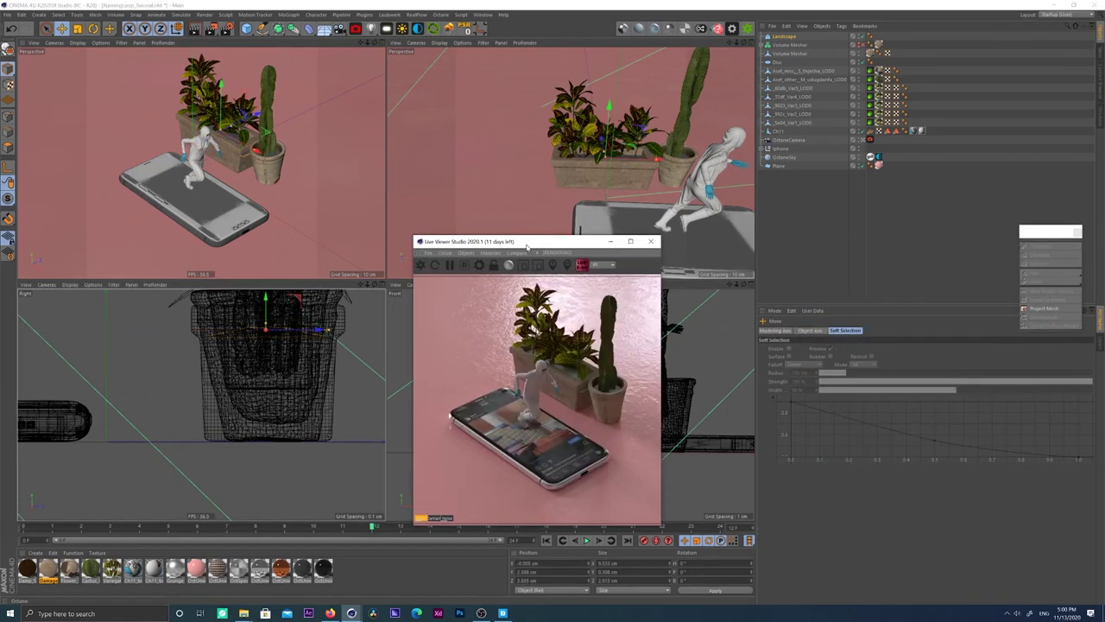
{"action": "left_click_drag", "start_coordinate": [27, 568], "coordinate": [775, 63]}
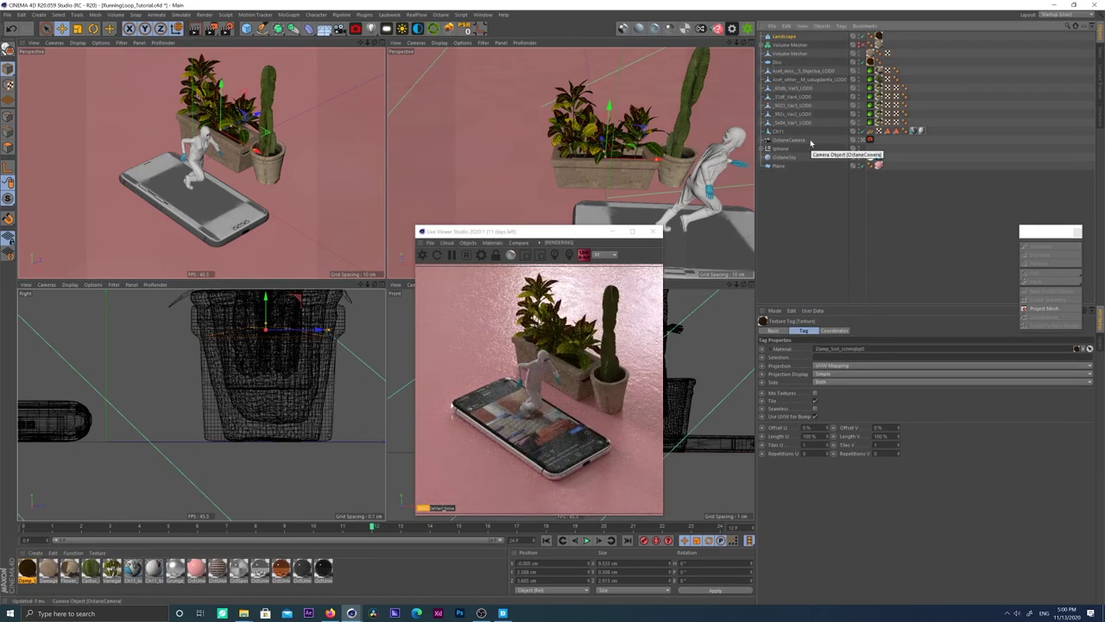
Step: Reframe the Octane camera view slightly around the phone and plants and play the running animation briefly
{"action": "scroll", "coordinate": [225, 174], "scroll_direction": "down", "scroll_amount": 3}
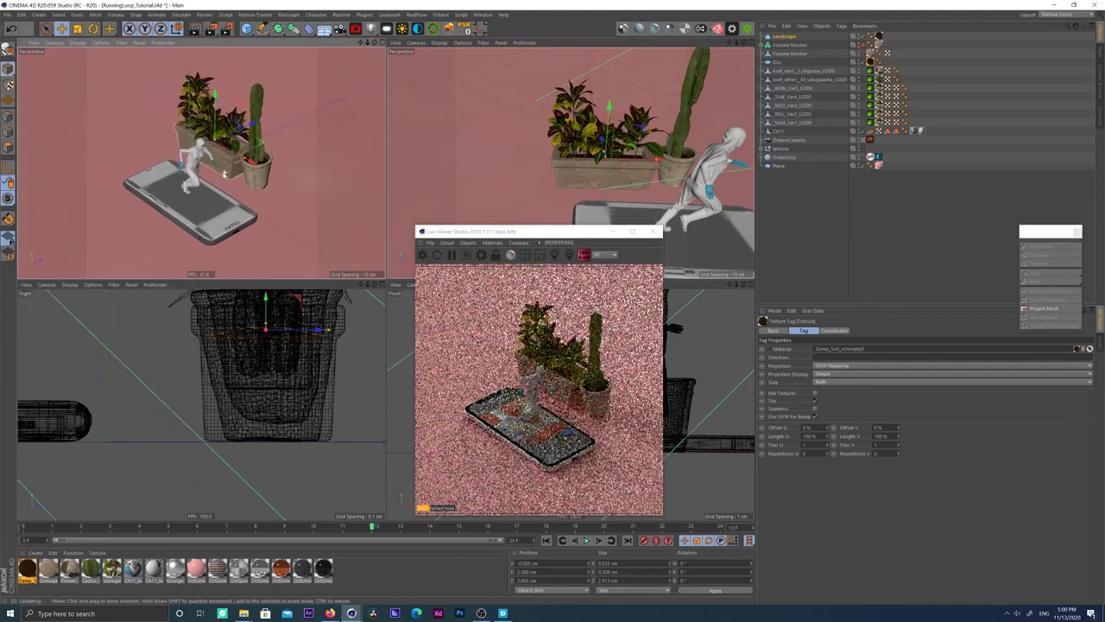
{"action": "left_click_drag", "start_coordinate": [224, 174], "coordinate": [238, 162], "text": "alt"}
{"action": "key", "text": "F8"}
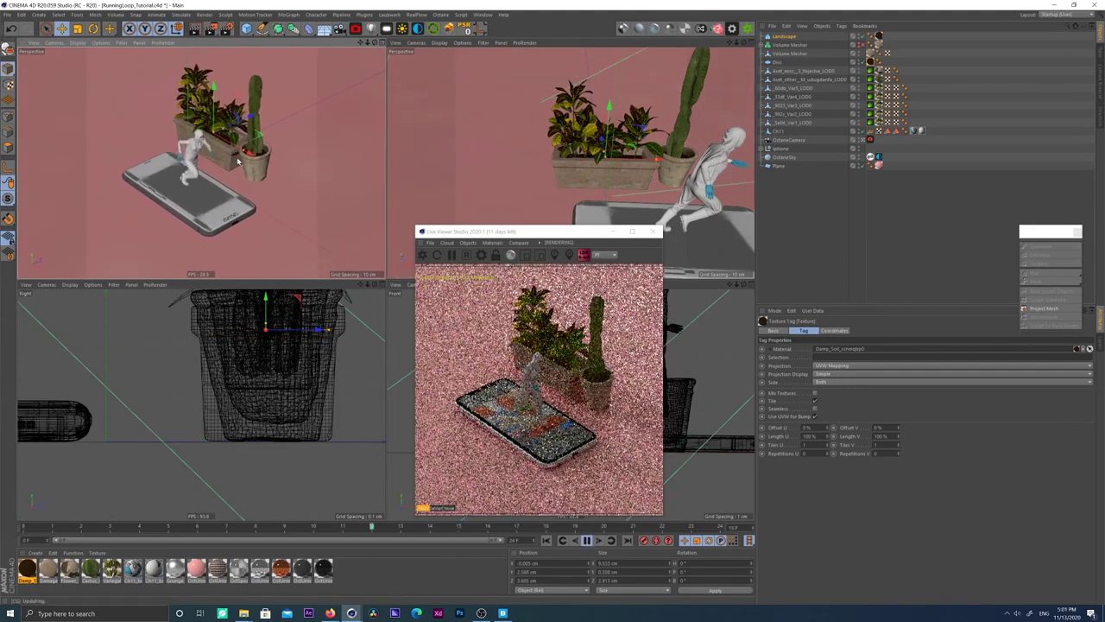
{"action": "key", "text": "F8"}
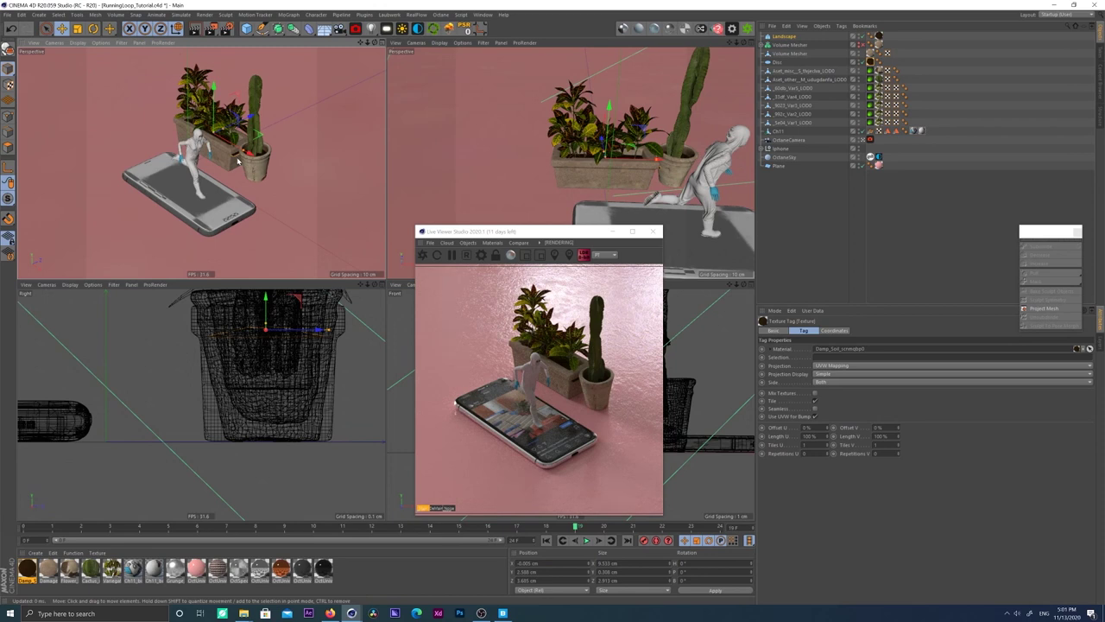
{"action": "left_click", "coordinate": [435, 509]}
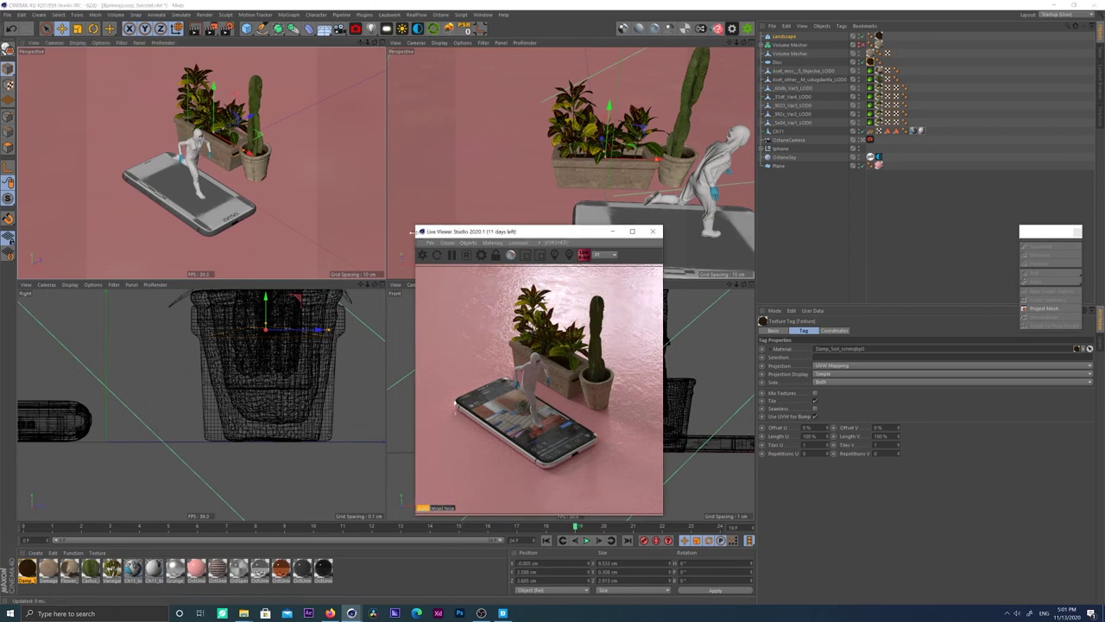
Step: Select the cactus and set the gamma of its material's albedo colour correction to about 0.71
{"action": "left_click", "coordinate": [253, 90]}
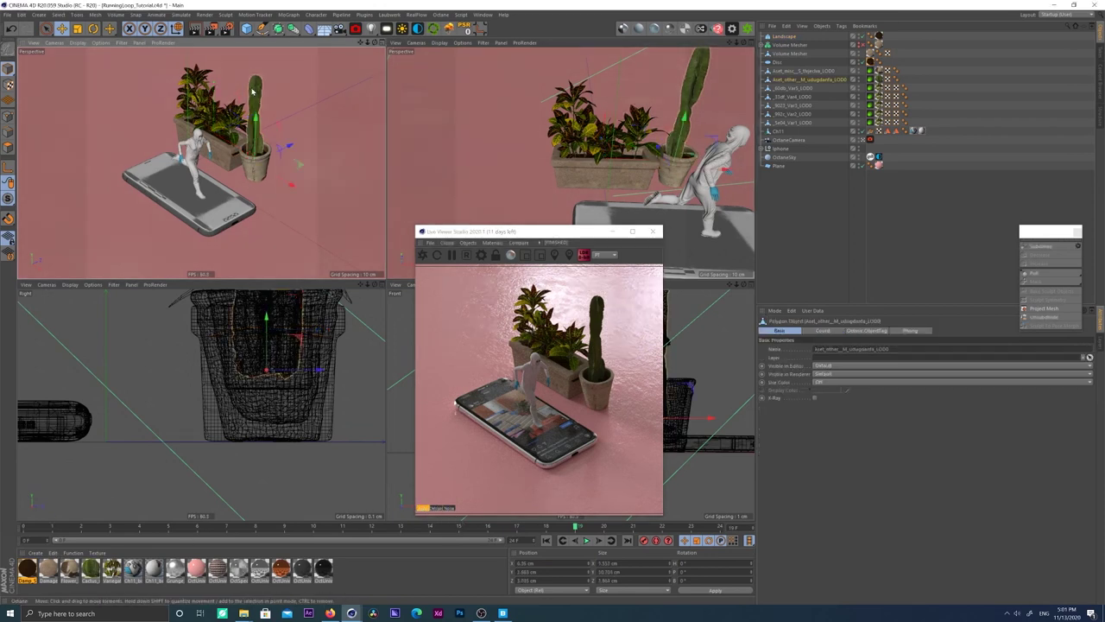
{"action": "double_click", "coordinate": [91, 568]}
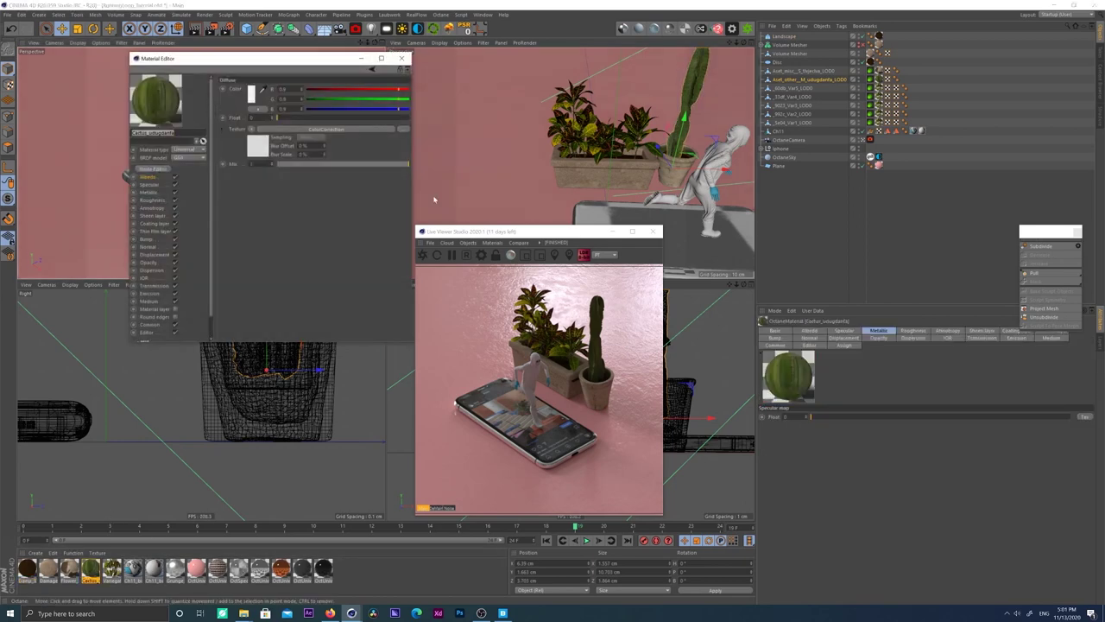
{"action": "left_click", "coordinate": [257, 149]}
{"action": "left_click_drag", "start_coordinate": [345, 164], "coordinate": [345, 166]}
{"action": "left_click_drag", "start_coordinate": [311, 62], "coordinate": [257, 270]}
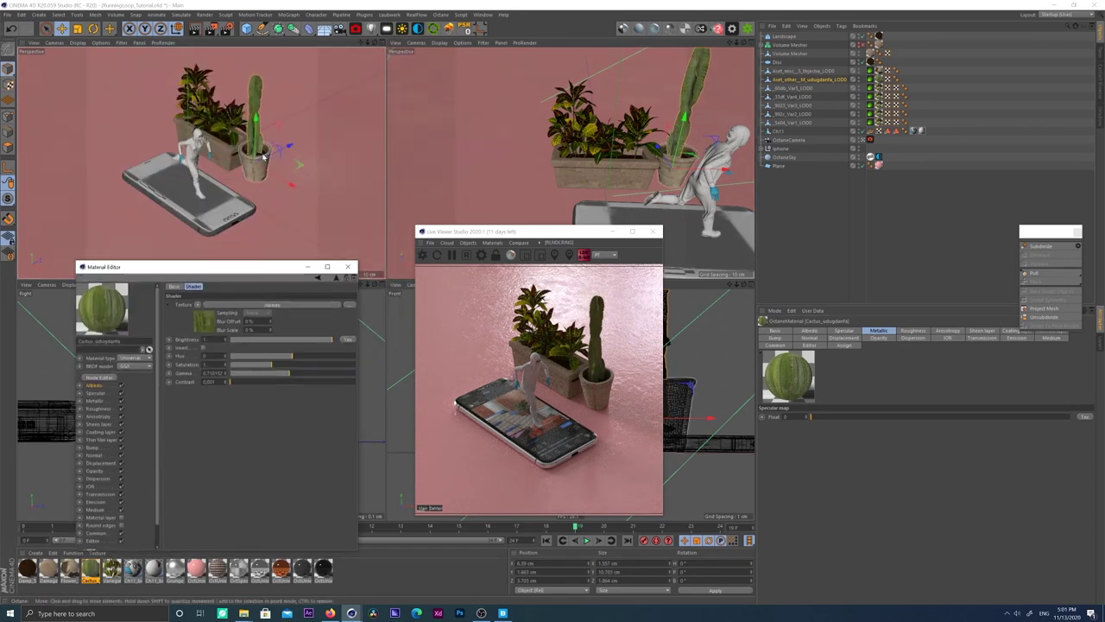
Step: Rotate the cactus about -90° around its vertical axis and fine-tune its colour correction gamma
{"action": "key", "text": "r"}
{"action": "left_click_drag", "start_coordinate": [257, 181], "coordinate": [228, 173]}
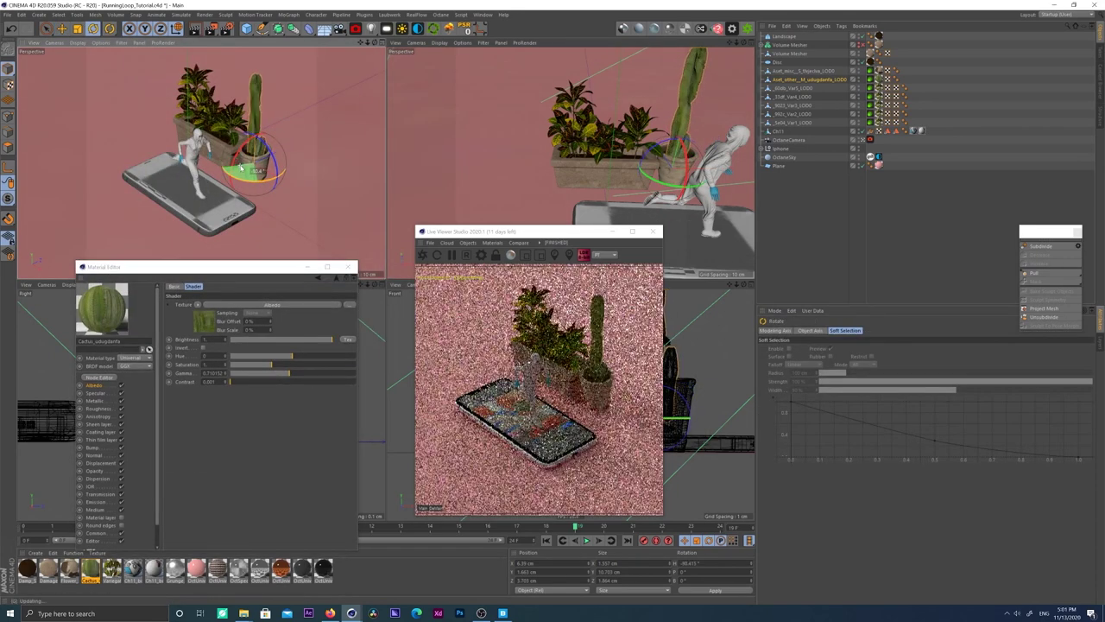
{"action": "left_click", "coordinate": [289, 375]}
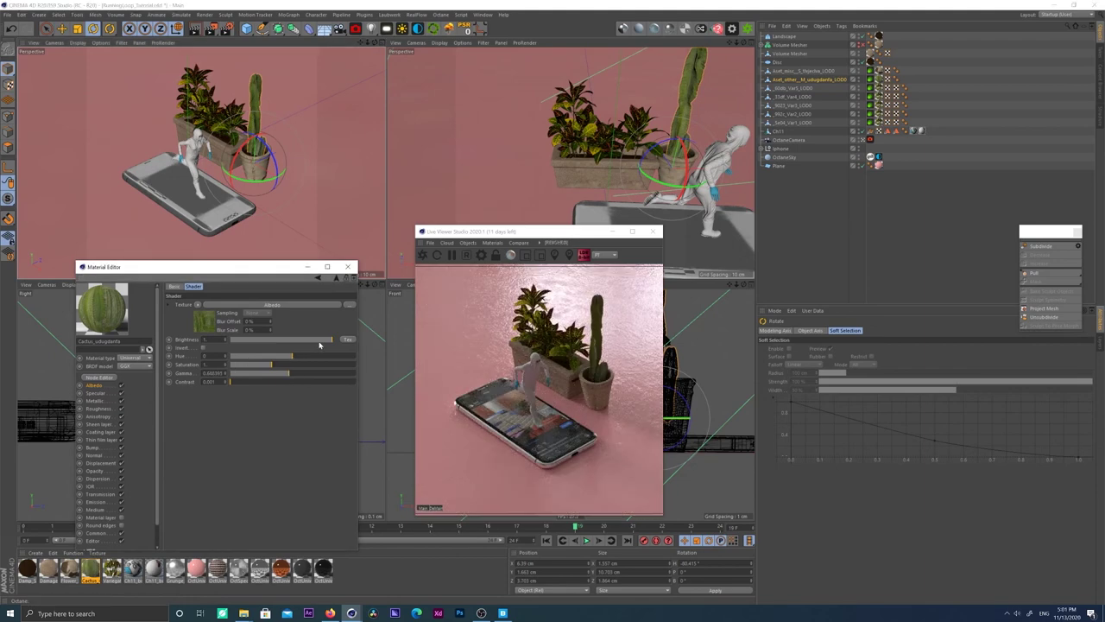
{"action": "left_click", "coordinate": [347, 267]}
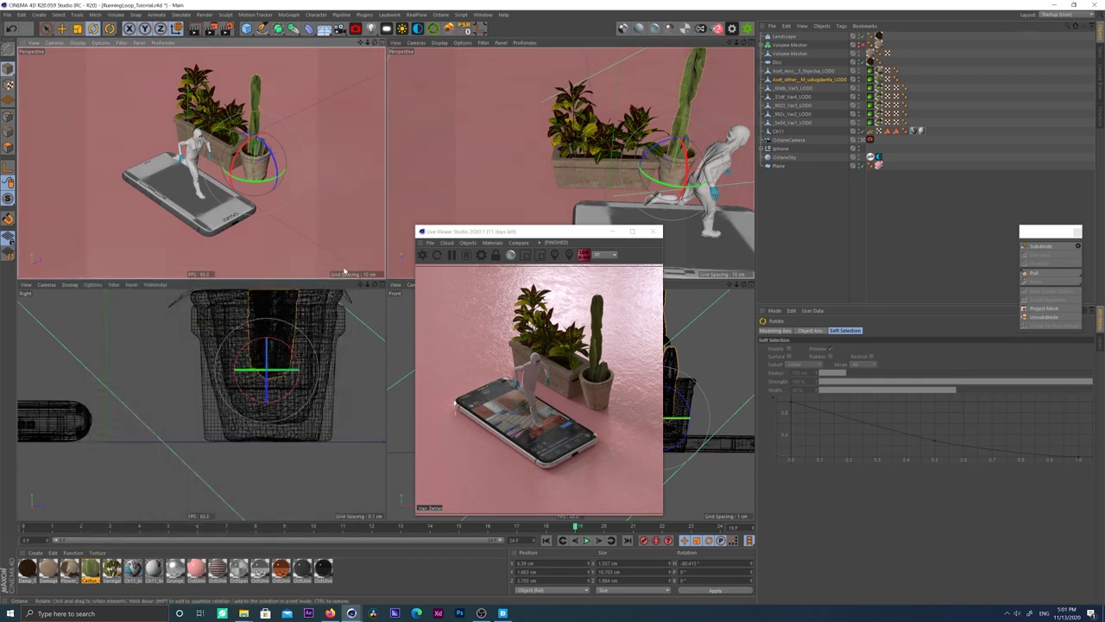
Step: Shift the landscape slightly along its length and shorten it to about 8.8 cm so it fits inside the planter walls
{"action": "key", "text": "e"}
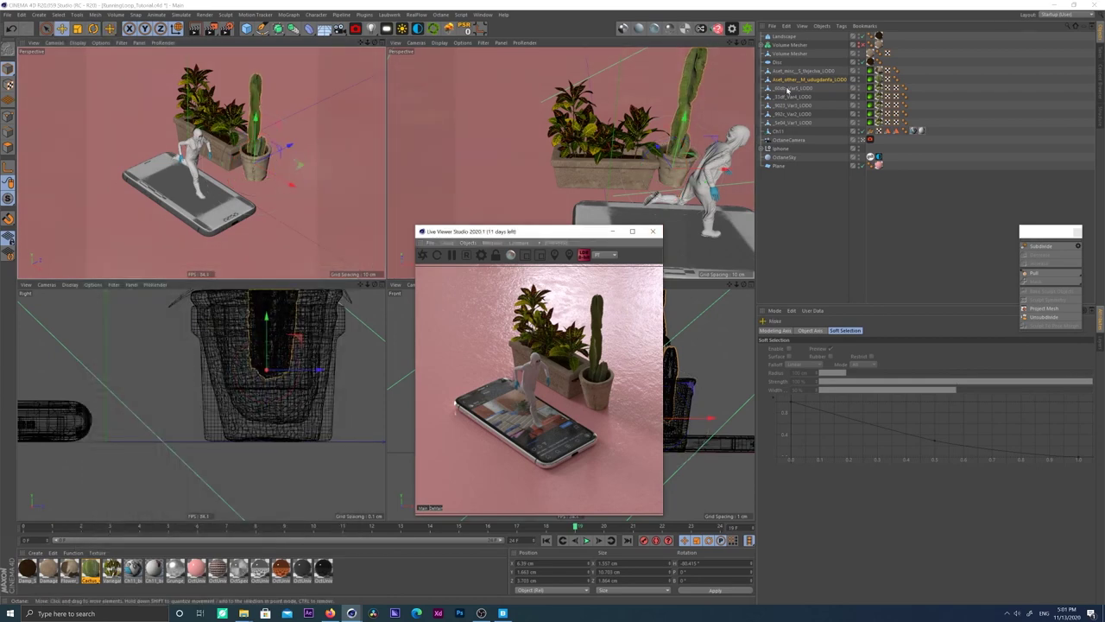
{"action": "left_click", "coordinate": [787, 37]}
{"action": "mouse_move", "coordinate": [640, 167]}
{"action": "left_mouse_down", "text": "alt"}
{"action": "mouse_move", "coordinate": [609, 162]}
{"action": "mouse_move", "coordinate": [704, 142]}
{"action": "mouse_move", "coordinate": [629, 170]}
{"action": "mouse_move", "coordinate": [648, 183]}
{"action": "left_mouse_up", "text": "alt"}
{"action": "scroll", "coordinate": [664, 153], "scroll_direction": "up", "scroll_amount": 6}
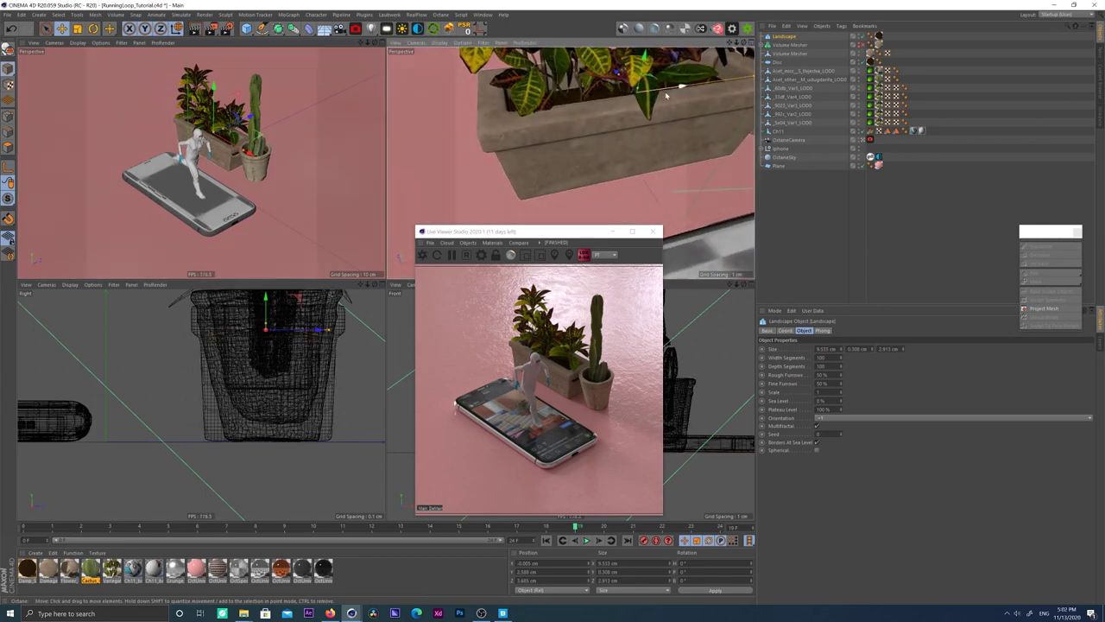
{"action": "left_click_drag", "start_coordinate": [670, 90], "coordinate": [666, 90]}
{"action": "middle_click_drag", "start_coordinate": [725, 76], "coordinate": [684, 91], "text": "alt"}
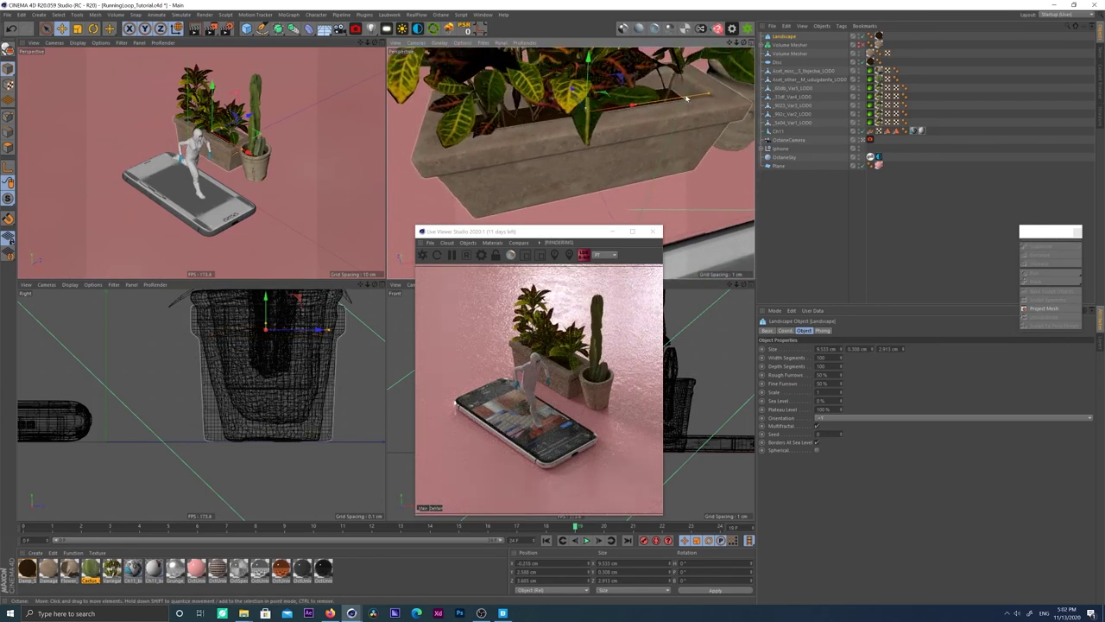
{"action": "left_click_drag", "start_coordinate": [544, 233], "coordinate": [278, 241]}
{"action": "left_click_drag", "start_coordinate": [621, 399], "coordinate": [613, 400]}
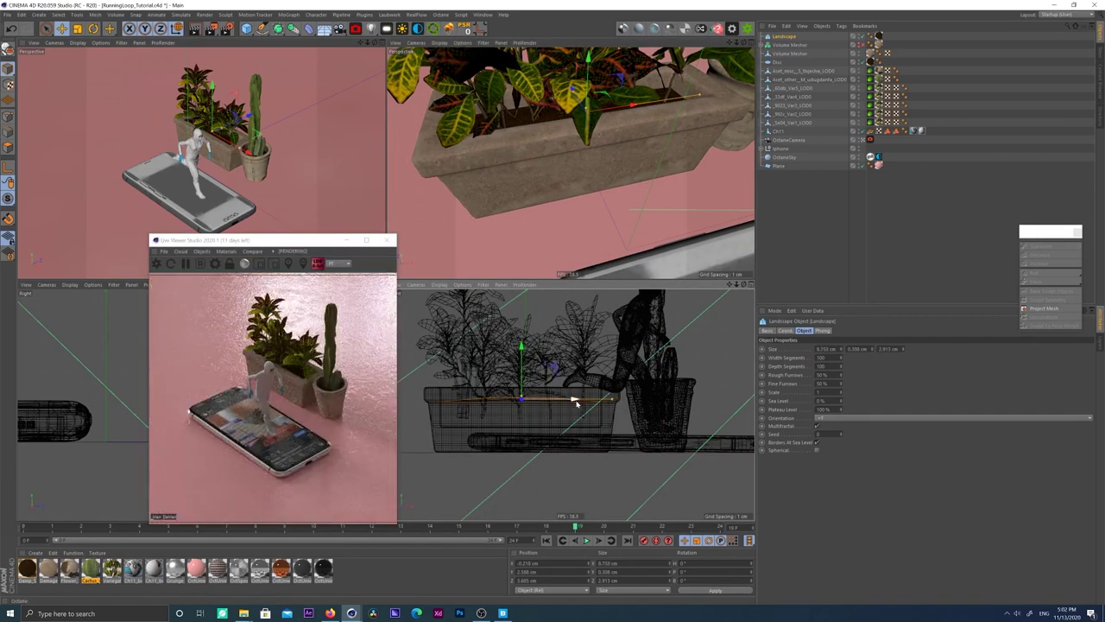
Step: Select the runner and convert its Ch11_body1 and Ch11_body materials to Octane materials
{"action": "left_click_drag", "start_coordinate": [241, 241], "coordinate": [542, 203]}
{"action": "left_click", "coordinate": [200, 156]}
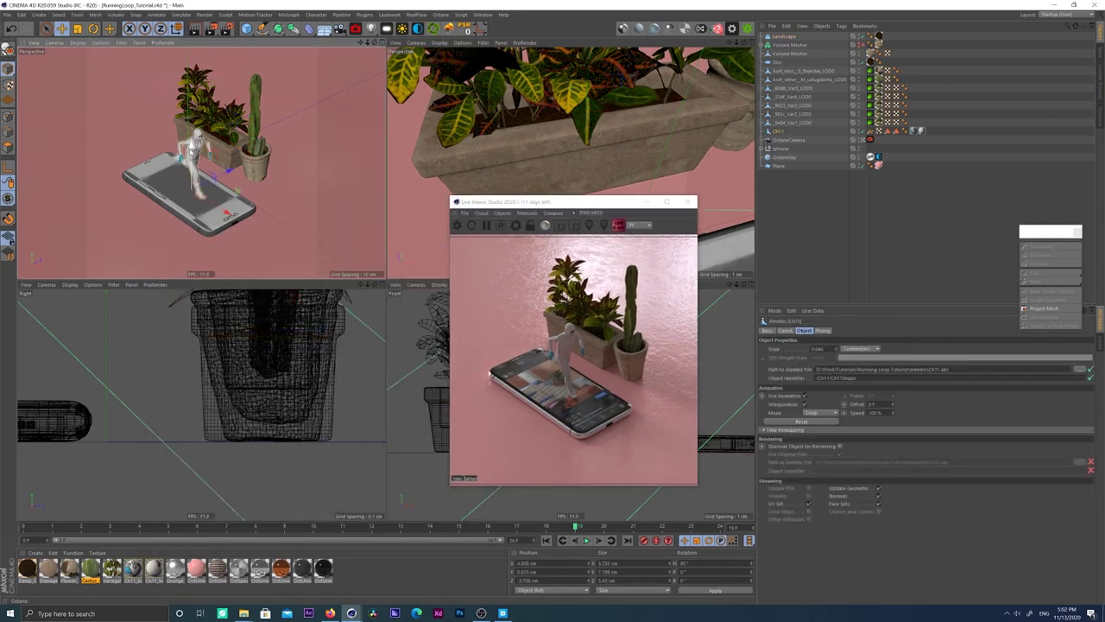
{"action": "left_click", "coordinate": [137, 574]}
{"action": "left_click", "coordinate": [153, 572], "text": "shift"}
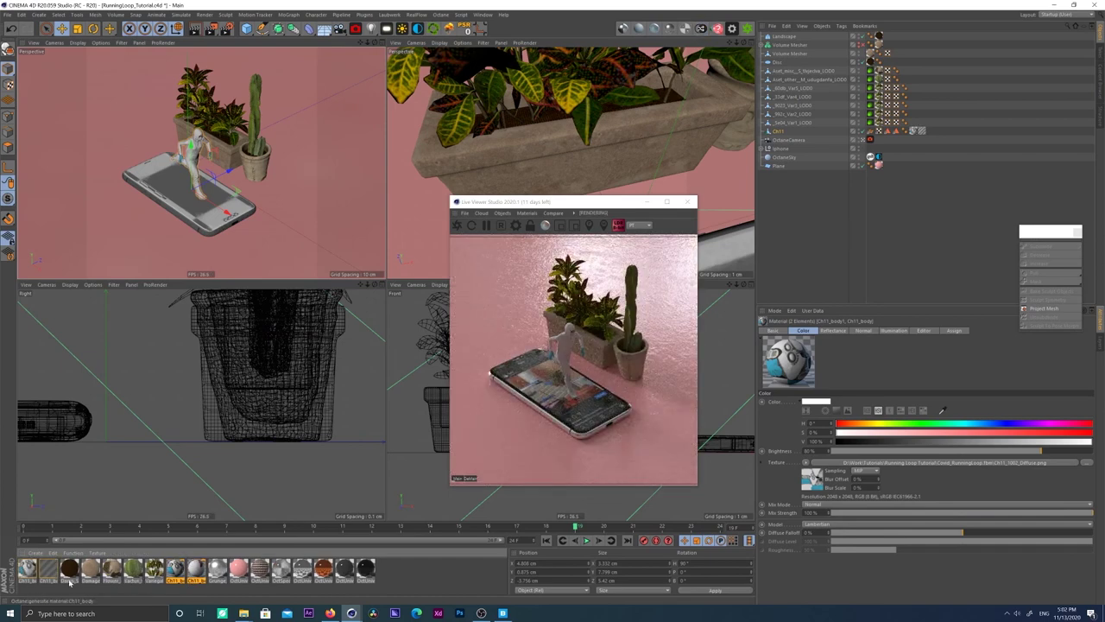
Step: Open the converted Ch11_body1 material in the Octane Node Editor and arrange the editor beside the Live Viewer
{"action": "double_click", "coordinate": [28, 569]}
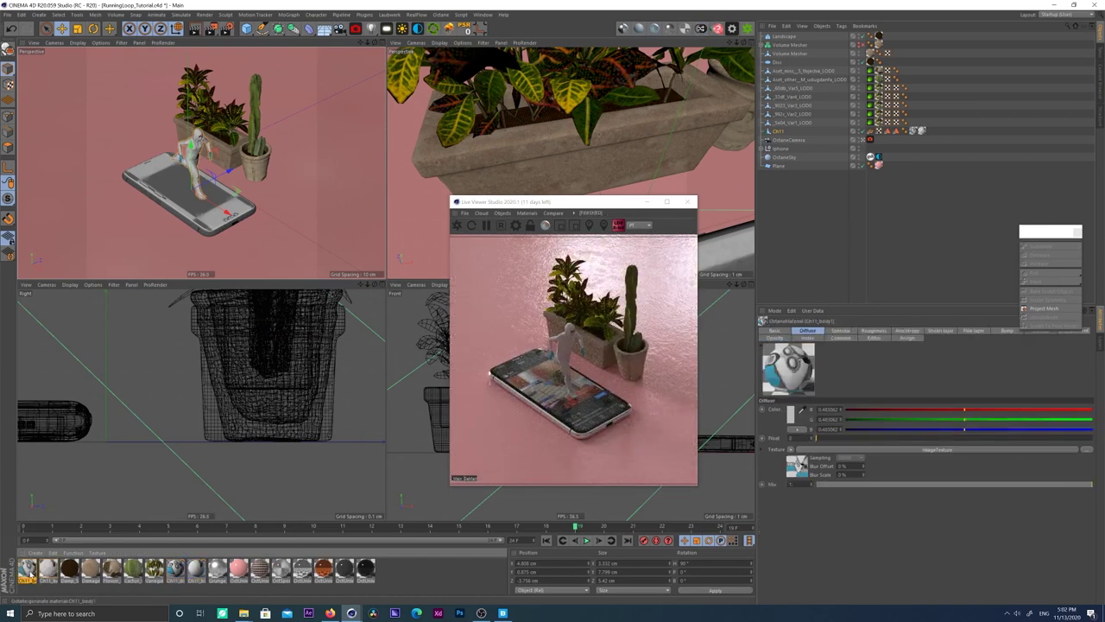
{"action": "left_click_drag", "start_coordinate": [269, 62], "coordinate": [268, 197]}
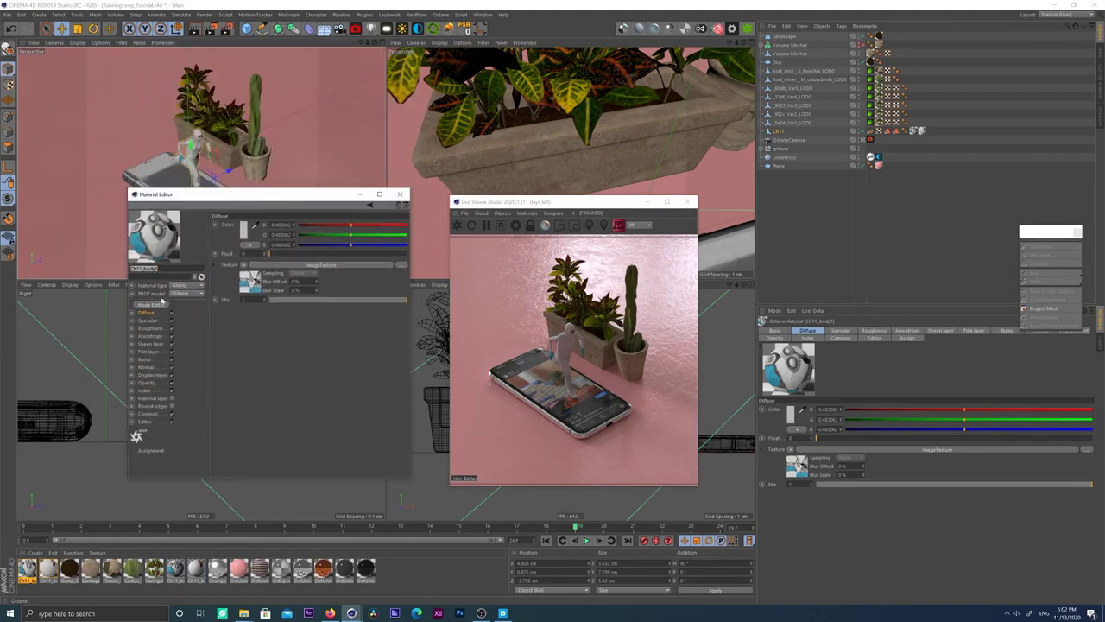
{"action": "left_click", "coordinate": [153, 305]}
{"action": "left_click_drag", "start_coordinate": [338, 166], "coordinate": [184, 189]}
{"action": "left_click_drag", "start_coordinate": [574, 203], "coordinate": [730, 213]}
{"action": "middle_click_drag", "start_coordinate": [193, 267], "coordinate": [315, 247]}
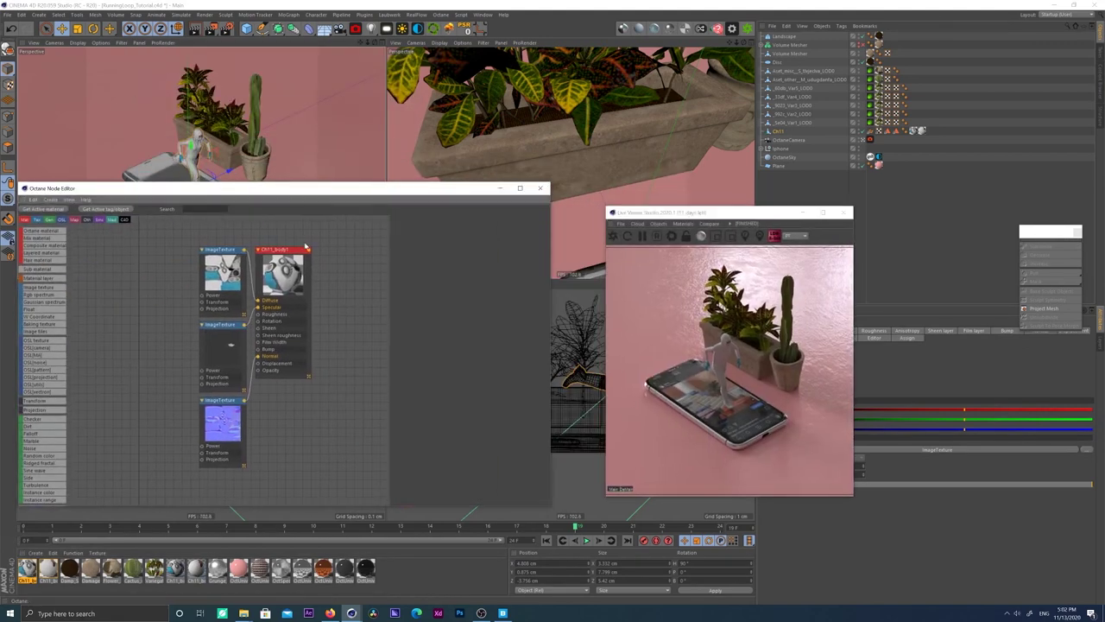
Step: Change the Ch11_body1 material type to Universal with its metallic float at 1
{"action": "left_click", "coordinate": [284, 248]}
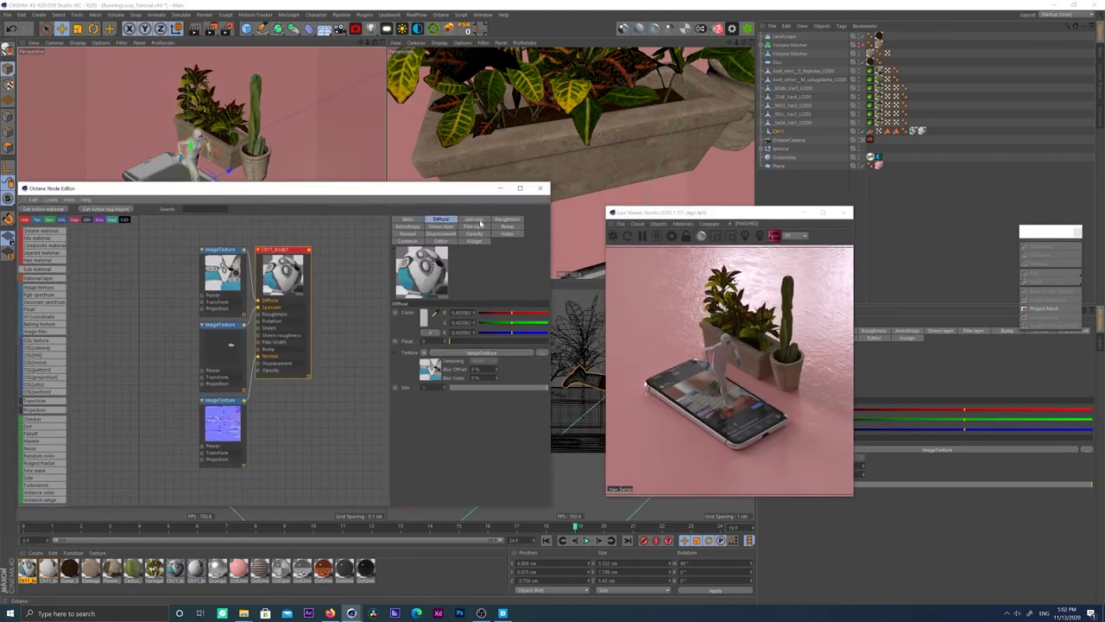
{"action": "left_click", "coordinate": [409, 220]}
{"action": "left_click", "coordinate": [455, 330]}
{"action": "left_click", "coordinate": [455, 382]}
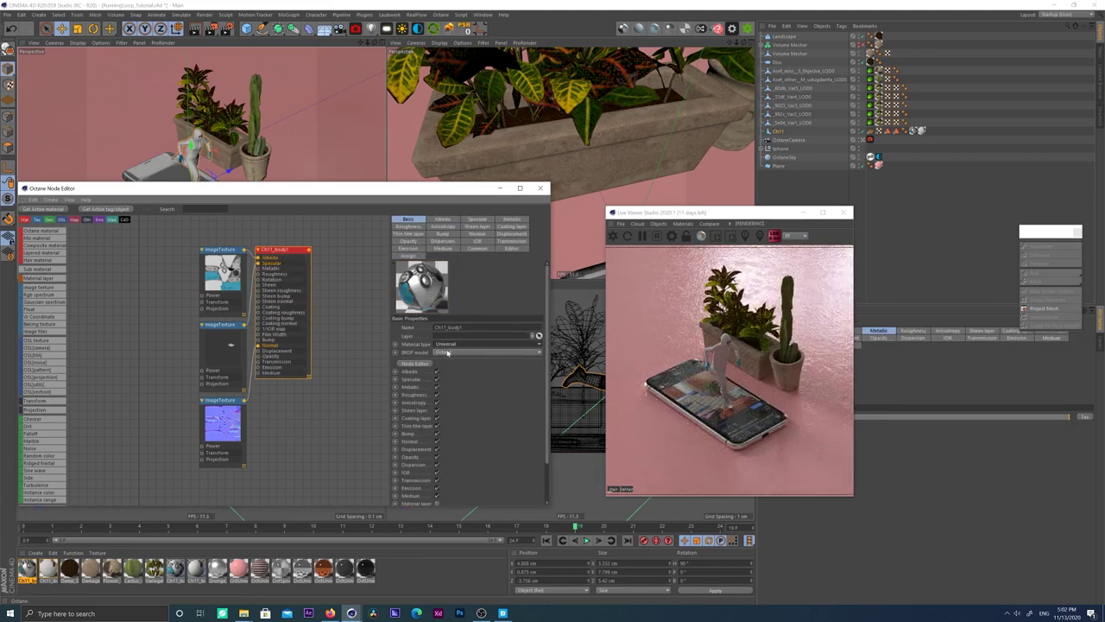
{"action": "left_click", "coordinate": [512, 219]}
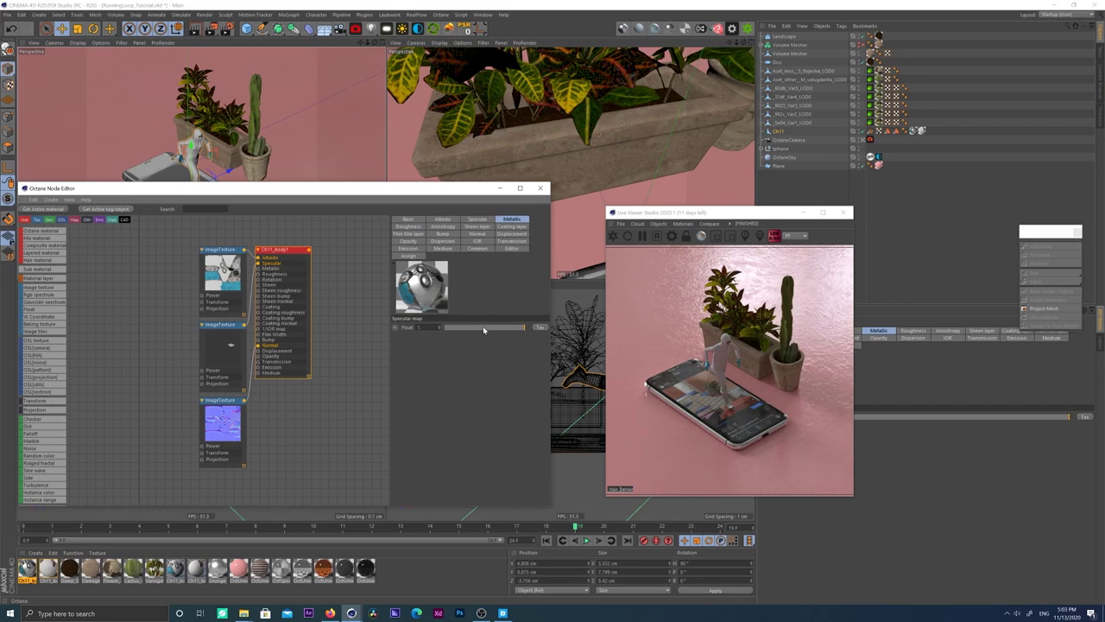
{"action": "left_click_drag", "start_coordinate": [483, 328], "coordinate": [528, 332]}
Step: Change the Ch11_body material type to Universal with its metallic float at 0
{"action": "left_click", "coordinate": [47, 566]}
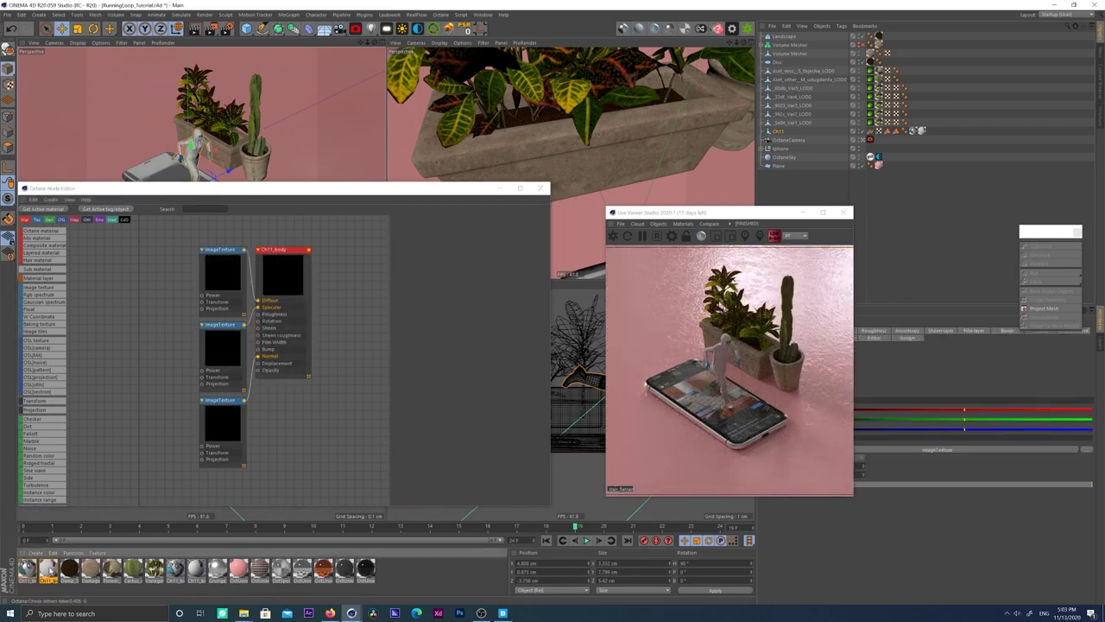
{"action": "left_click", "coordinate": [283, 275]}
{"action": "left_click", "coordinate": [408, 219]}
{"action": "left_click", "coordinate": [458, 330]}
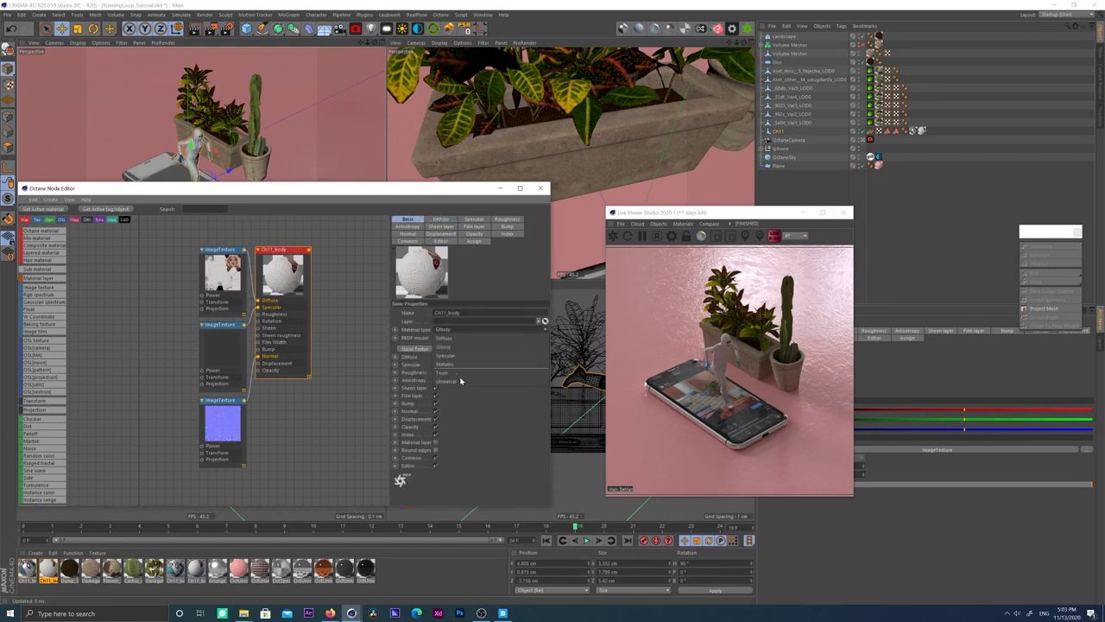
{"action": "left_click", "coordinate": [460, 381]}
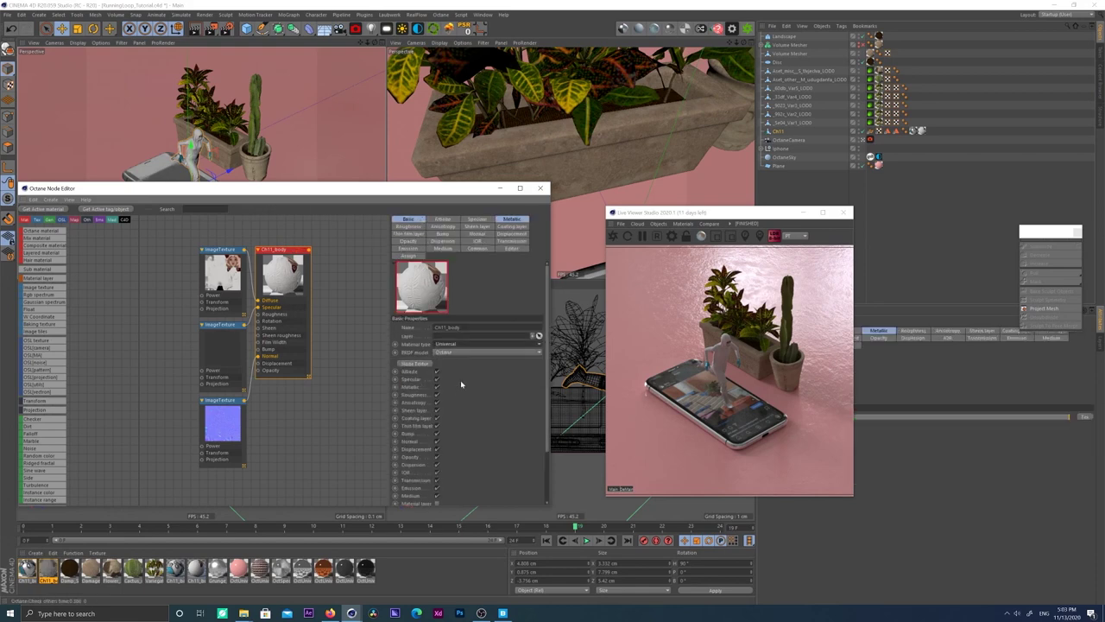
{"action": "left_click", "coordinate": [511, 218]}
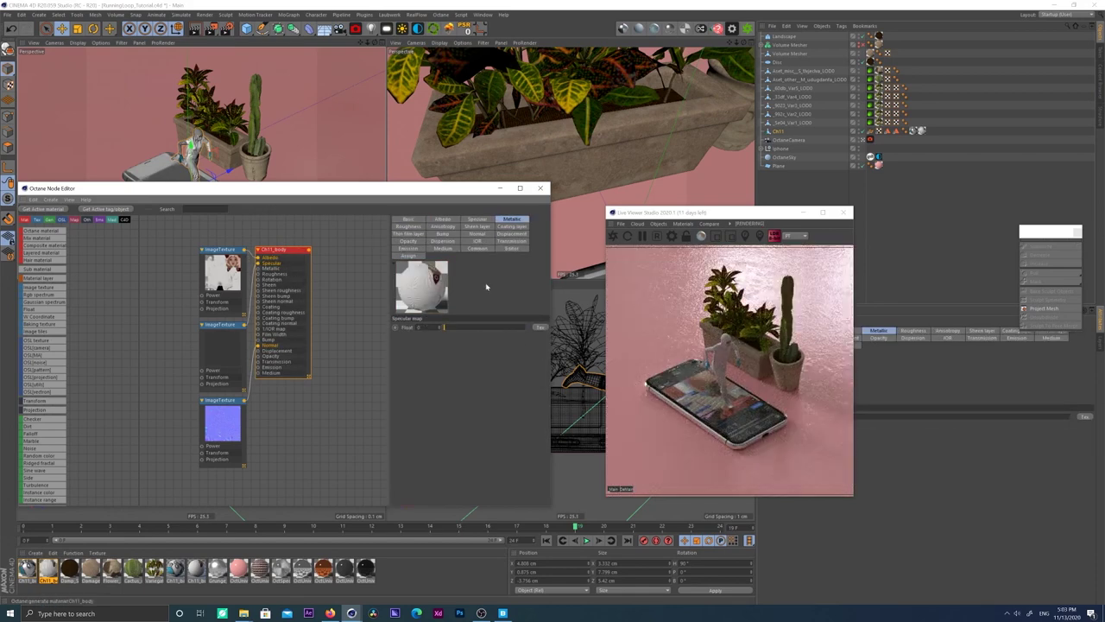
Step: Set the Ch11_body transmission float to 1 and add a Randomwalk medium node to the material
{"action": "left_click", "coordinate": [511, 241]}
{"action": "left_click_drag", "start_coordinate": [477, 365], "coordinate": [528, 368]}
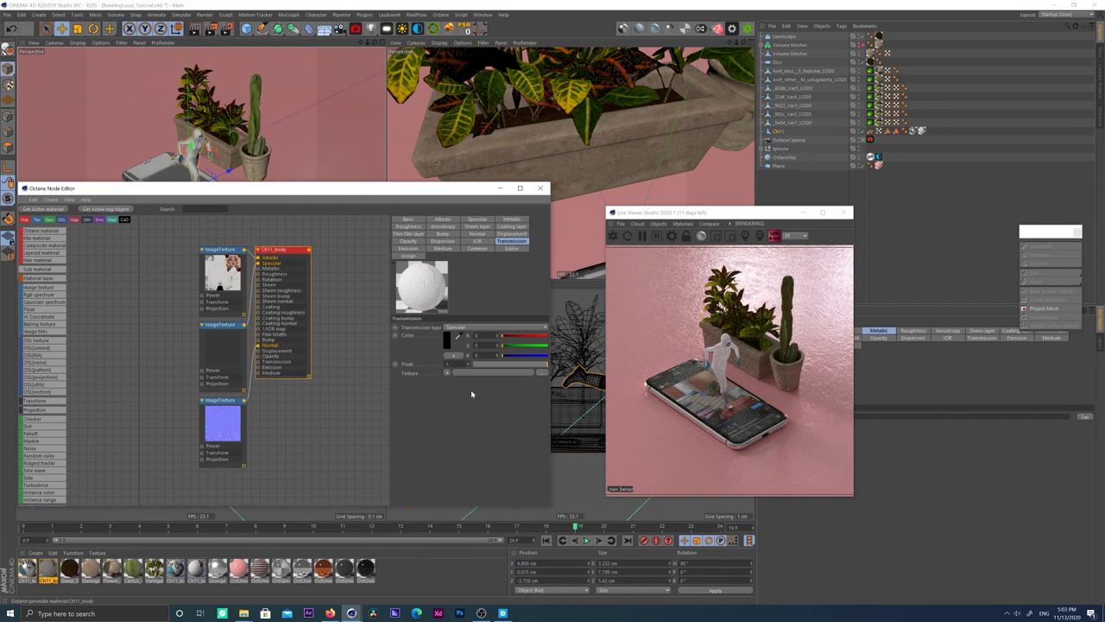
{"action": "scroll", "coordinate": [282, 423], "scroll_direction": "up", "scroll_amount": 1}
{"action": "scroll", "coordinate": [281, 423], "scroll_direction": "down", "scroll_amount": 3}
{"action": "middle_click_drag", "start_coordinate": [283, 422], "coordinate": [263, 388]}
{"action": "left_click_drag", "start_coordinate": [256, 285], "coordinate": [291, 283]}
{"action": "left_click", "coordinate": [444, 248]}
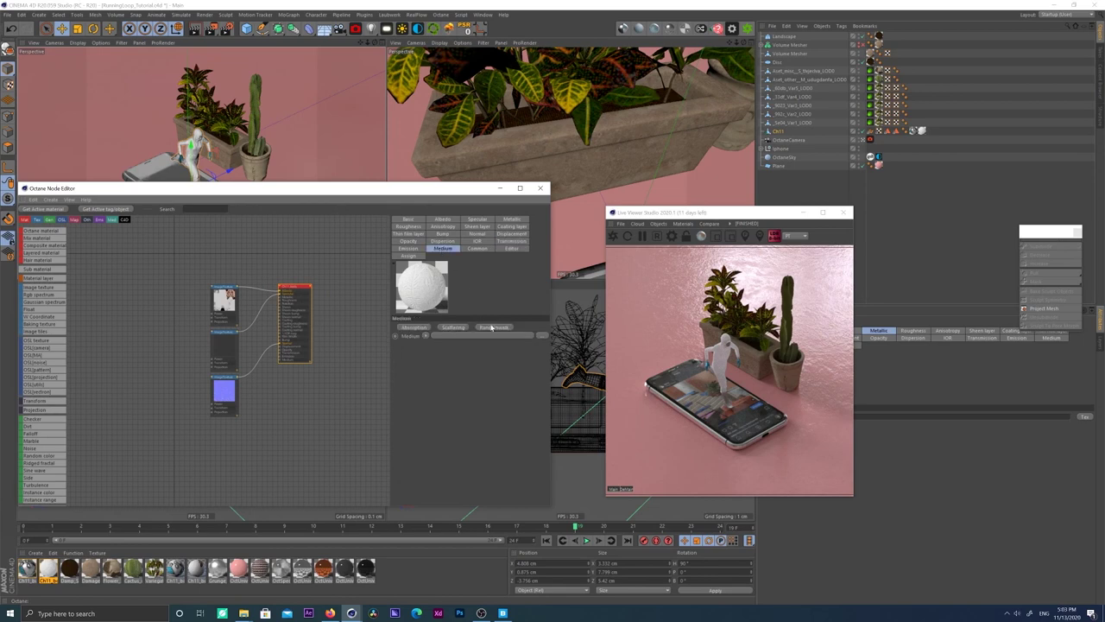
{"action": "left_click", "coordinate": [490, 326]}
{"action": "left_click_drag", "start_coordinate": [276, 427], "coordinate": [231, 428]}
Step: Connect the diffuse image texture to the Randomwalk medium's albedo and a new RGB spectrum node to its radius
{"action": "left_click_drag", "start_coordinate": [223, 292], "coordinate": [196, 296]}
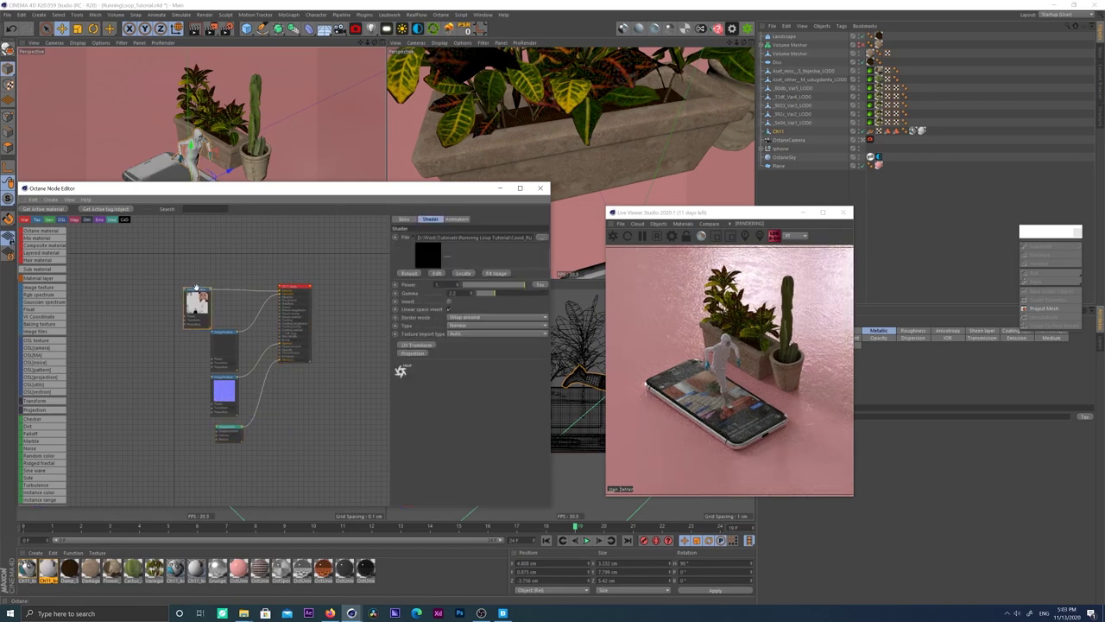
{"action": "left_click_drag", "start_coordinate": [218, 439], "coordinate": [218, 436]}
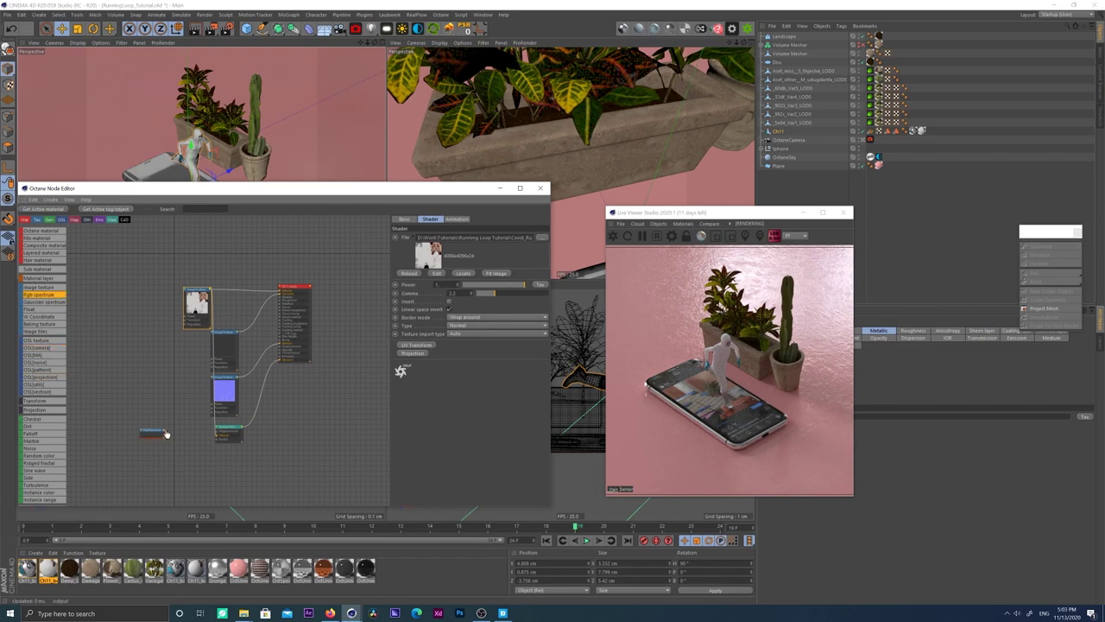
{"action": "left_click_drag", "start_coordinate": [217, 442], "coordinate": [217, 440]}
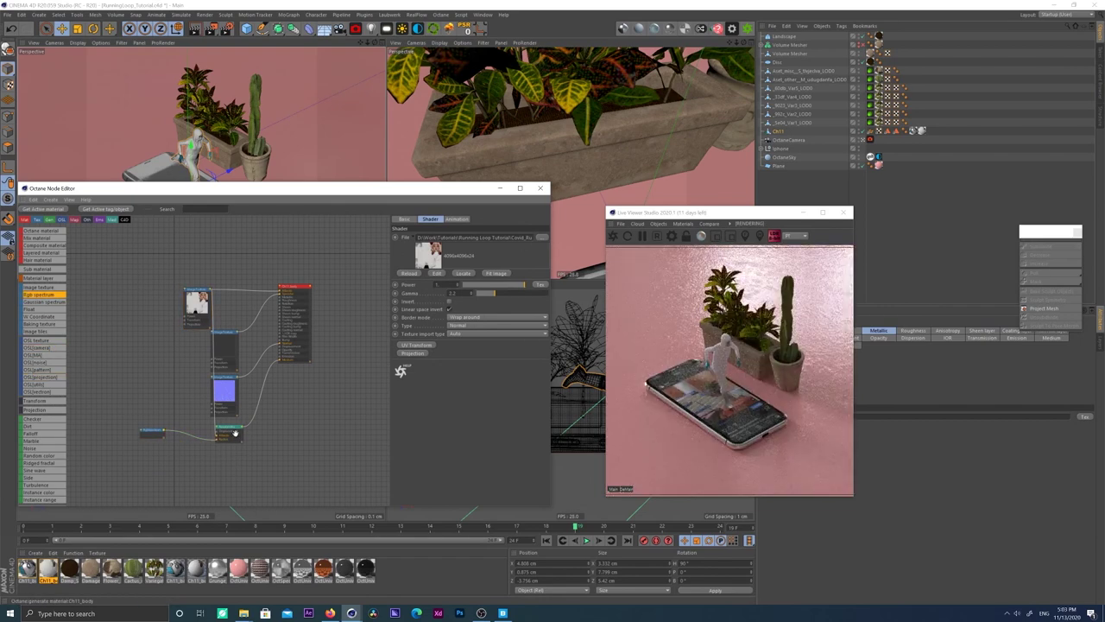
Step: Set the RGB spectrum feeding the Randomwalk medium's radius to a pale pink
{"action": "left_click", "coordinate": [150, 432]}
{"action": "left_click", "coordinate": [421, 244]}
{"action": "left_click", "coordinate": [403, 278]}
{"action": "left_click", "coordinate": [229, 428]}
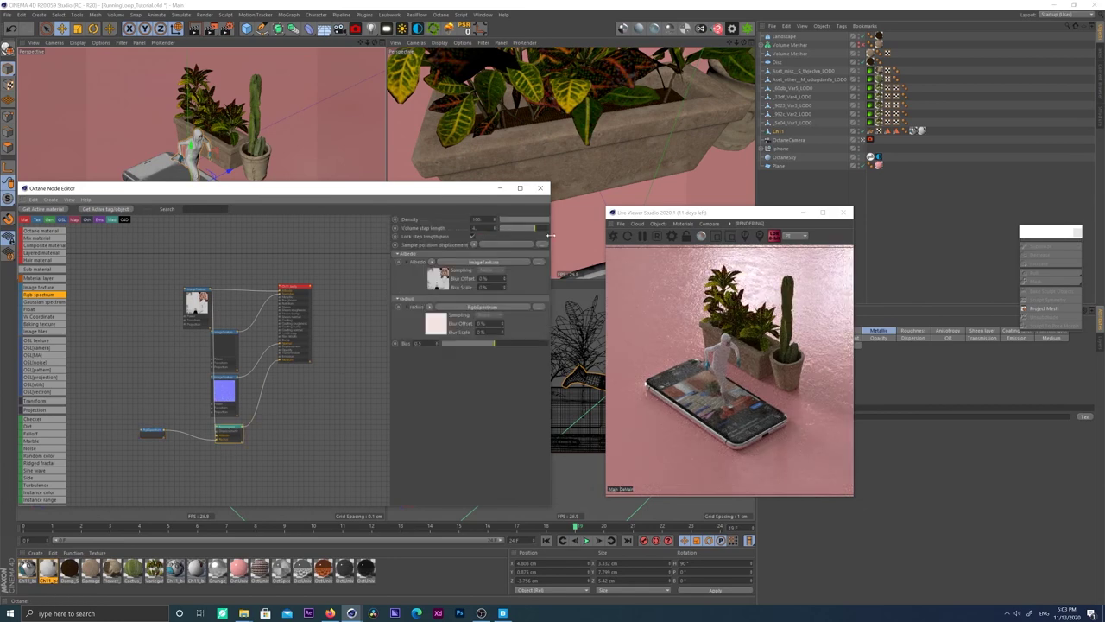
Step: Disconnect the image texture from the Ch11_body albedo channel and place its node closer to the medium in a widened editor
{"action": "left_click_drag", "start_coordinate": [550, 239], "coordinate": [589, 236]}
{"action": "left_click_drag", "start_coordinate": [420, 281], "coordinate": [388, 282]}
{"action": "left_click", "coordinate": [248, 290]}
{"action": "left_click_drag", "start_coordinate": [198, 292], "coordinate": [162, 354]}
{"action": "left_click", "coordinate": [298, 286]}
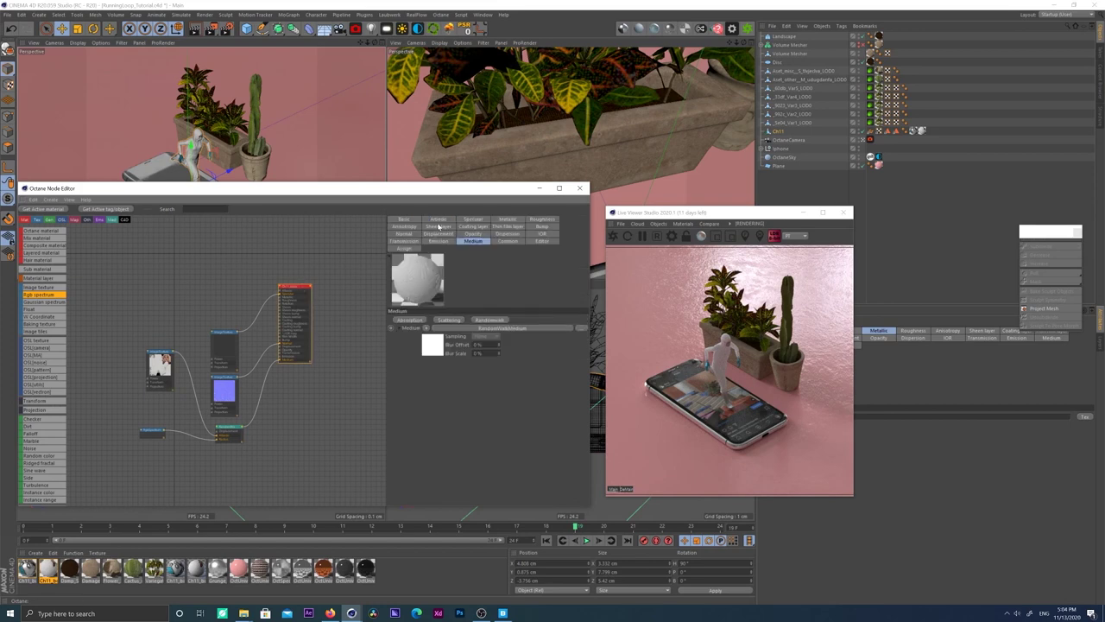
Step: Review the Randomwalk medium node's settings and try soloing that node in the Ch11_body material
{"action": "left_click", "coordinate": [424, 331]}
{"action": "left_click_drag", "start_coordinate": [375, 344], "coordinate": [366, 345]}
{"action": "left_click", "coordinate": [404, 362]}
{"action": "left_click", "coordinate": [227, 428]}
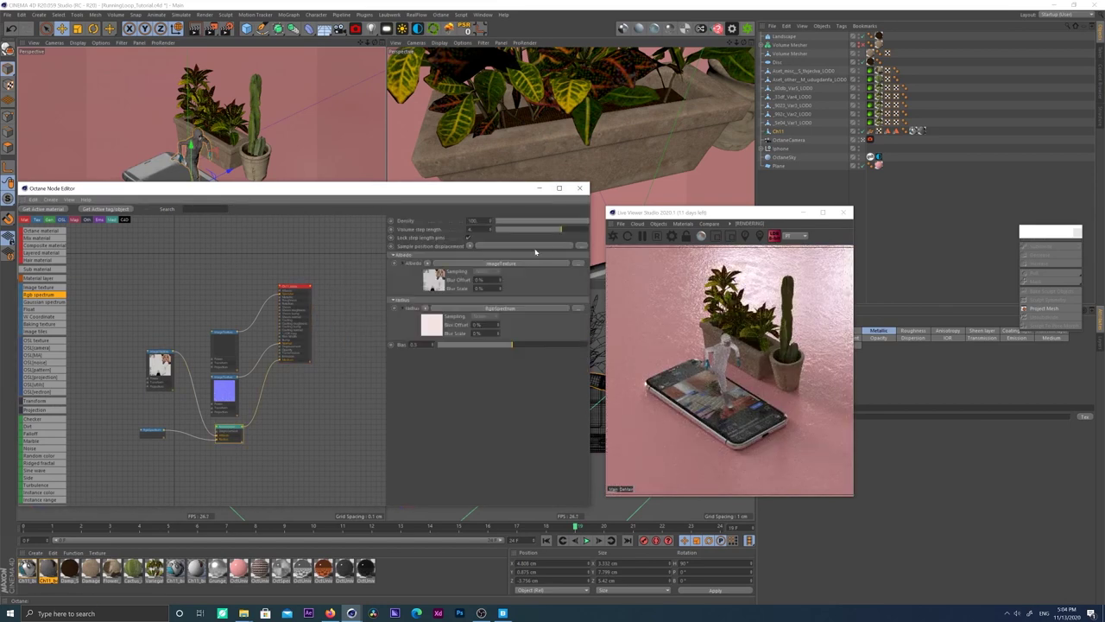
{"action": "left_click_drag", "start_coordinate": [155, 353], "coordinate": [141, 380]}
{"action": "right_click", "coordinate": [226, 429]}
{"action": "left_click", "coordinate": [240, 436]}
{"action": "right_click", "coordinate": [227, 427]}
{"action": "left_click", "coordinate": [238, 435]}
Step: Enable fake shadows in the Ch11_body material's common settings
{"action": "left_click", "coordinate": [289, 285]}
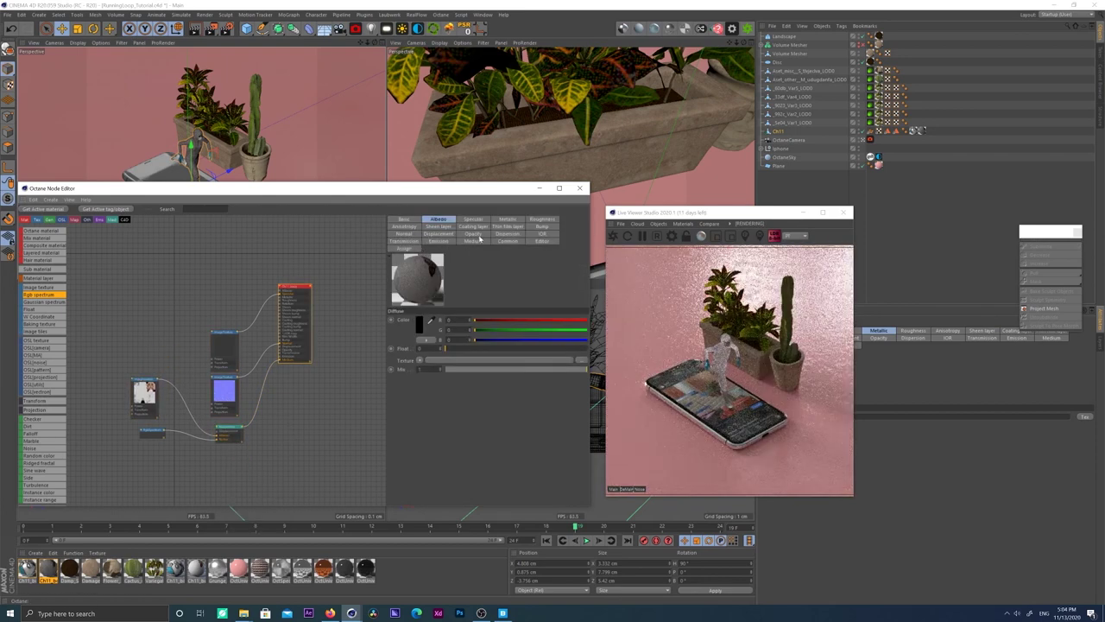
{"action": "left_click", "coordinate": [510, 241]}
{"action": "left_click", "coordinate": [452, 336]}
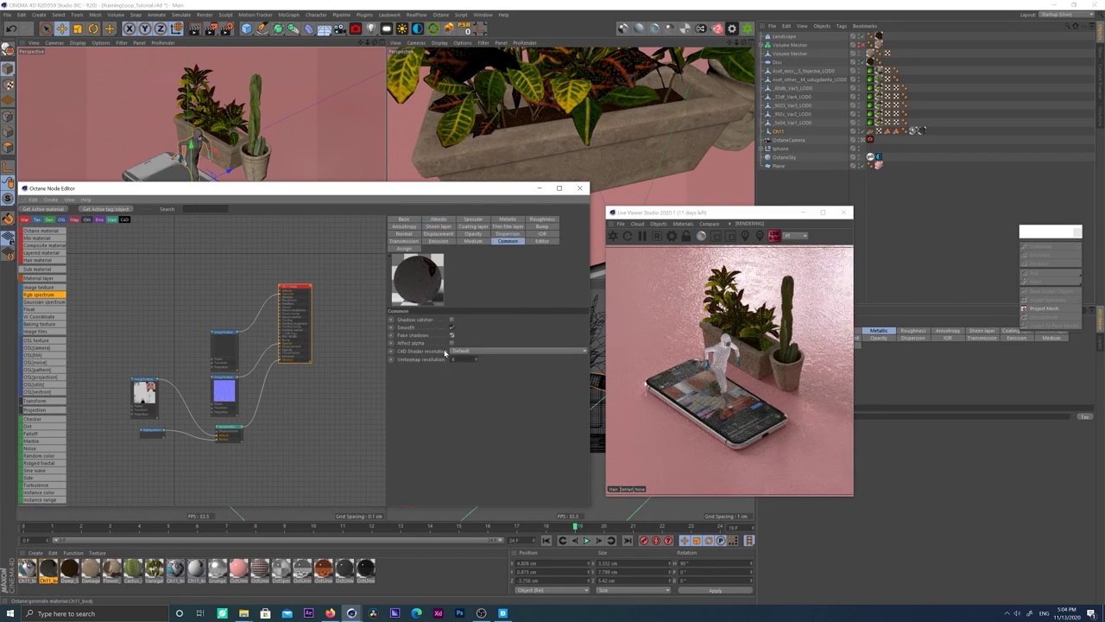
Step: Connect the diffuse image texture to the Randomwalk medium's radius in place of the RGB spectrum
{"action": "left_click_drag", "start_coordinate": [145, 387], "coordinate": [155, 385]}
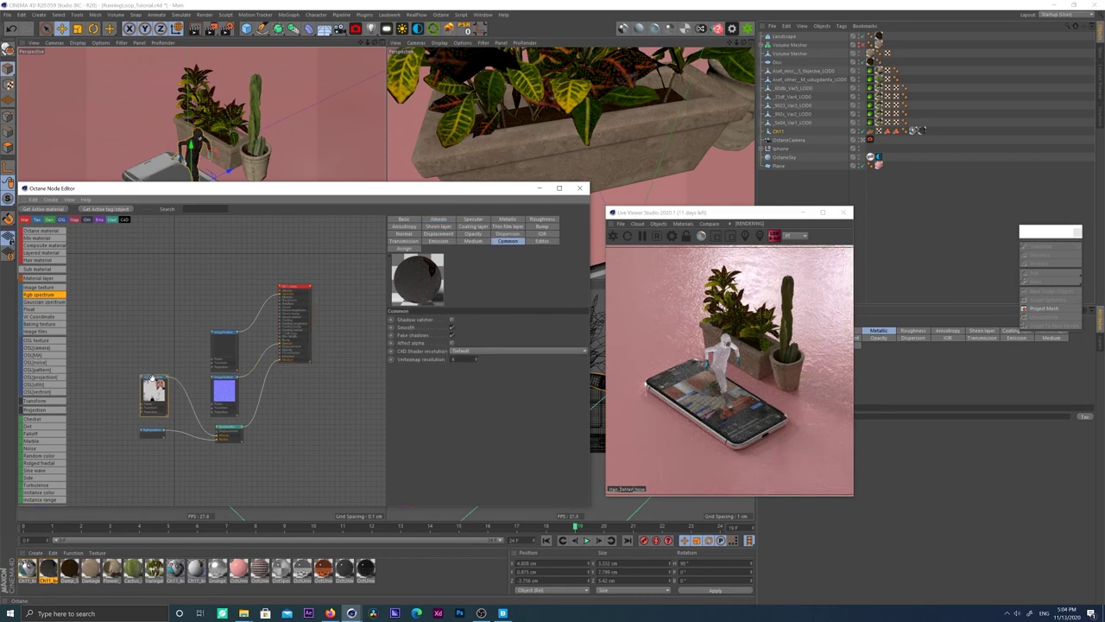
{"action": "left_click", "coordinate": [152, 431]}
{"action": "left_click", "coordinate": [417, 246]}
{"action": "left_click", "coordinate": [430, 277]}
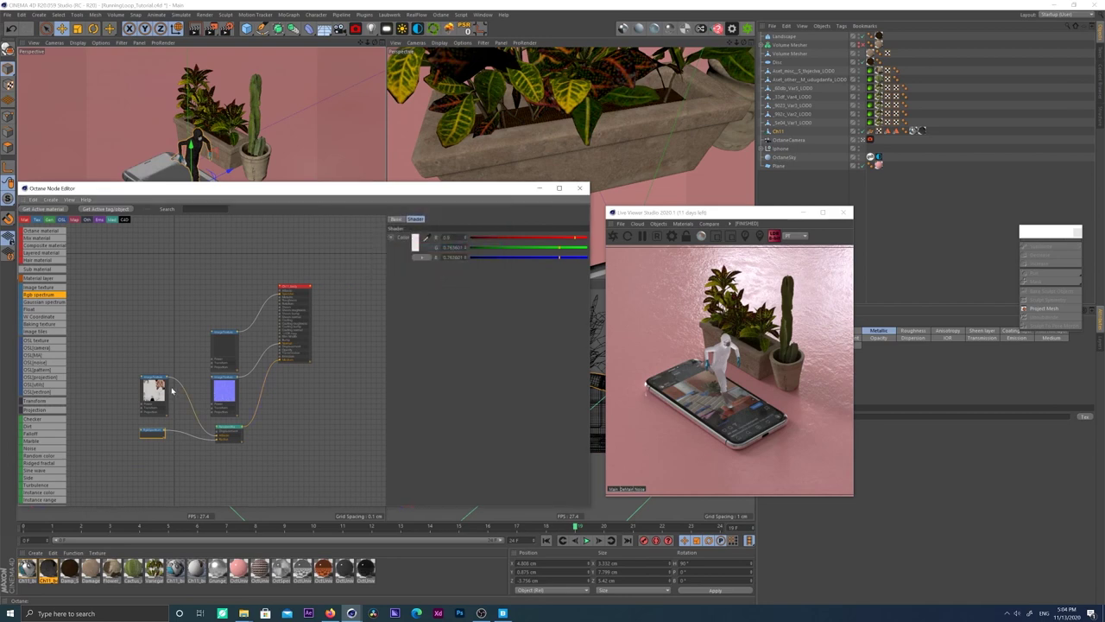
{"action": "left_click_drag", "start_coordinate": [218, 443], "coordinate": [218, 440]}
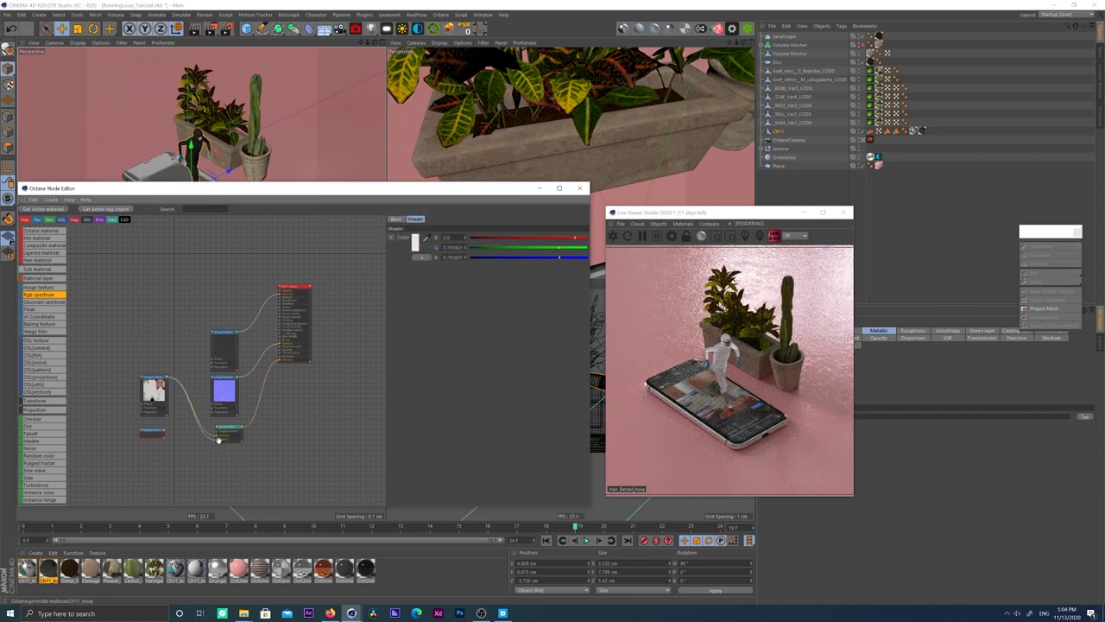
Step: Raise the Randomwalk medium's density to about 547 in a widened settings area
{"action": "left_click", "coordinate": [227, 426]}
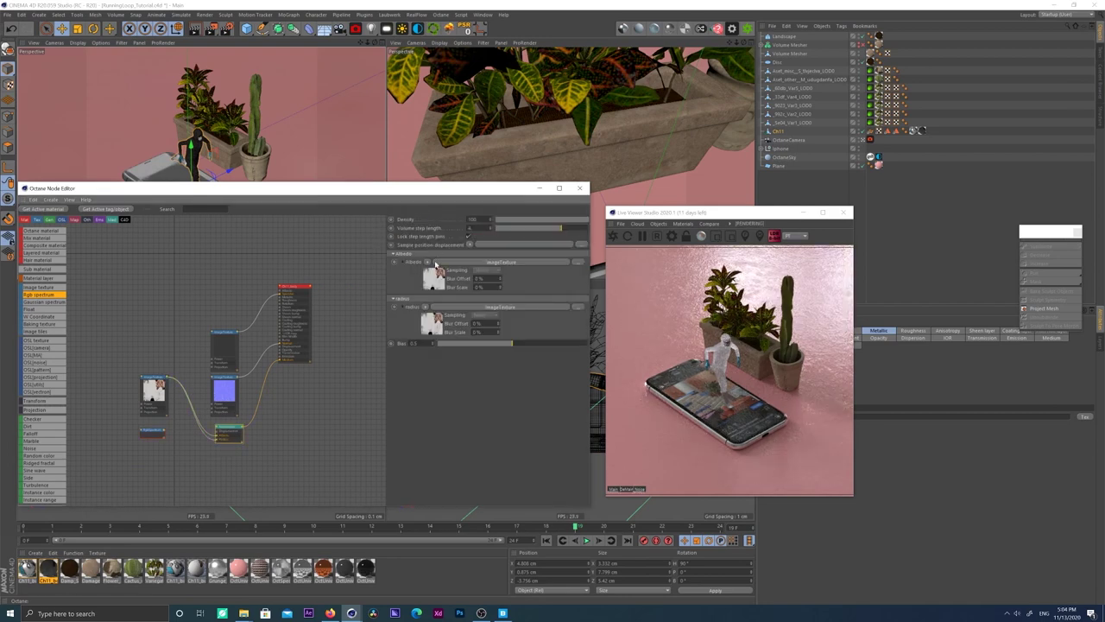
{"action": "left_click_drag", "start_coordinate": [387, 277], "coordinate": [345, 275]}
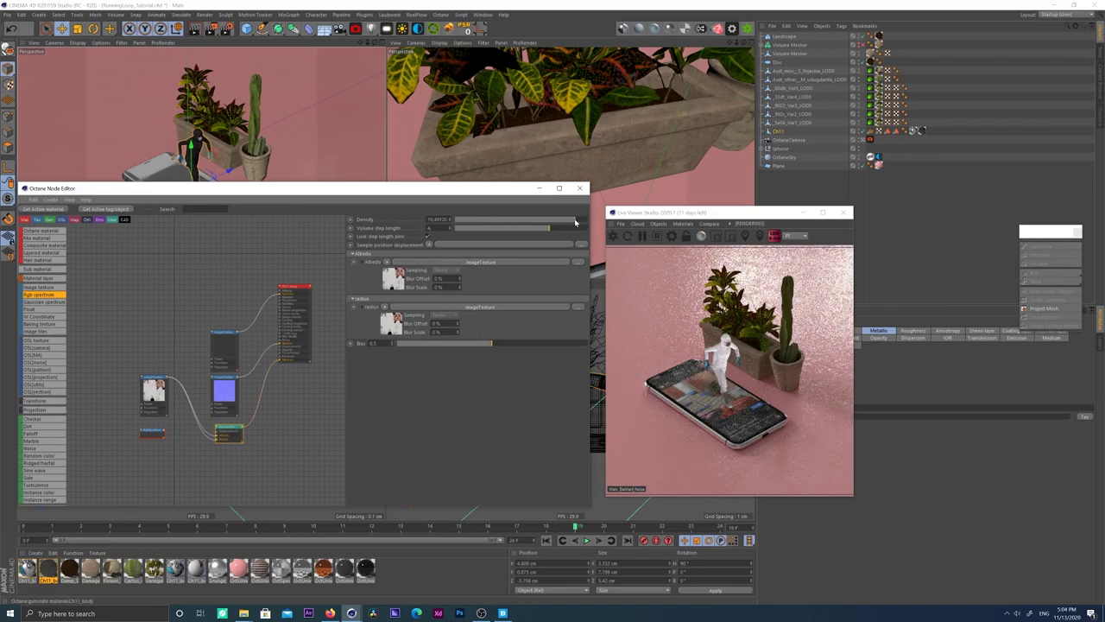
{"action": "left_click_drag", "start_coordinate": [605, 222], "coordinate": [603, 220]}
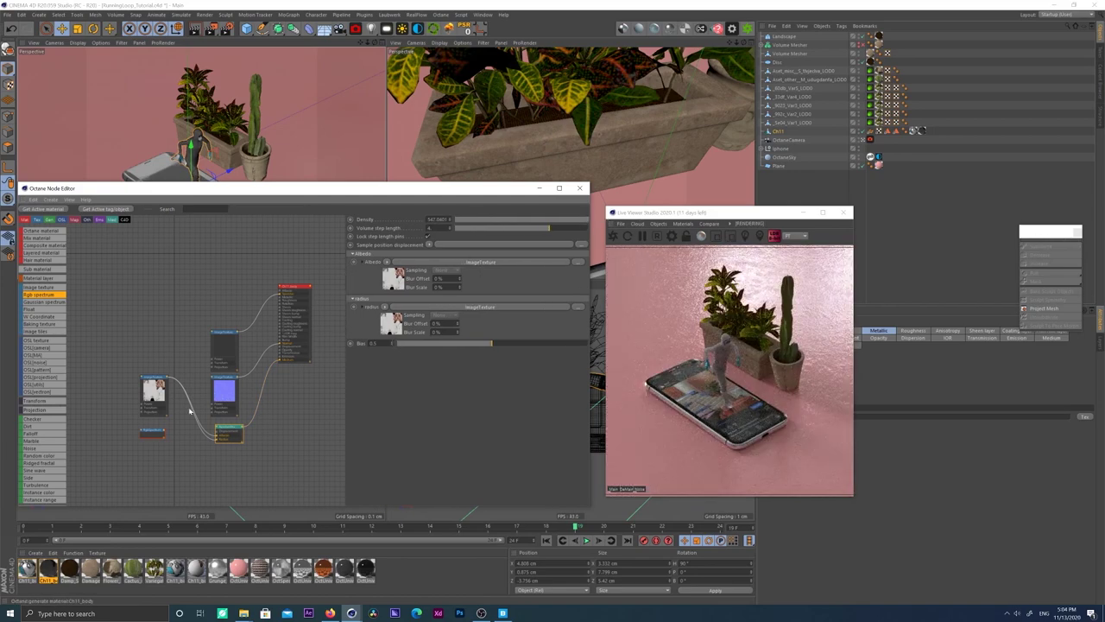
Step: Reconnect the RGB spectrum node to the Randomwalk medium's radius and set its color to light cyan
{"action": "left_click_drag", "start_coordinate": [217, 443], "coordinate": [217, 441]}
{"action": "left_click", "coordinate": [153, 432]}
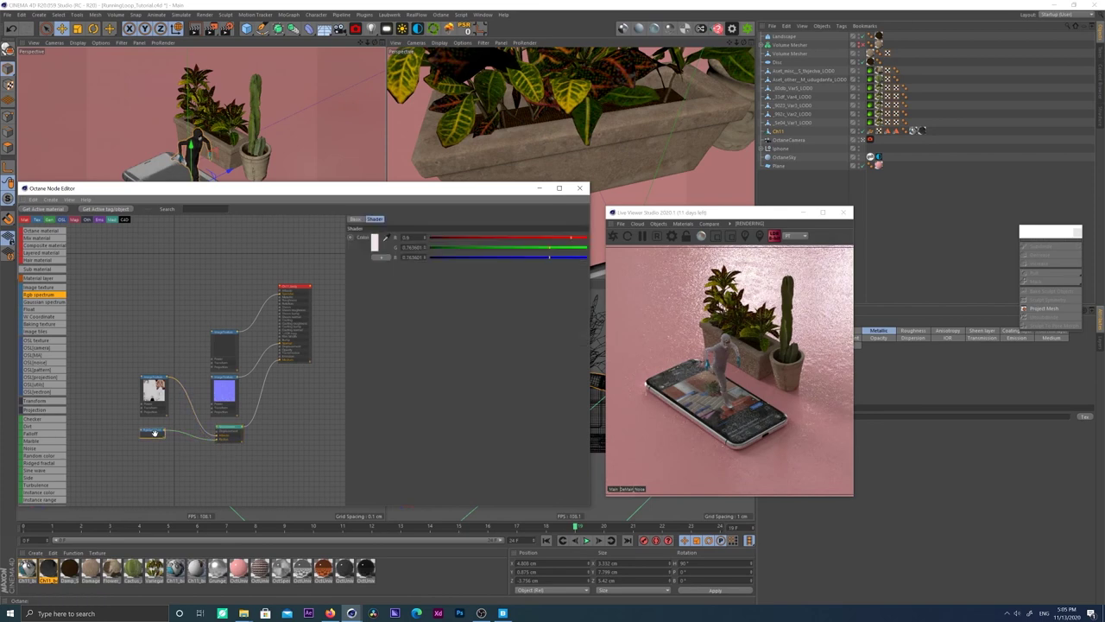
{"action": "left_click", "coordinate": [385, 249]}
{"action": "left_click", "coordinate": [379, 255]}
{"action": "left_click", "coordinate": [343, 247]}
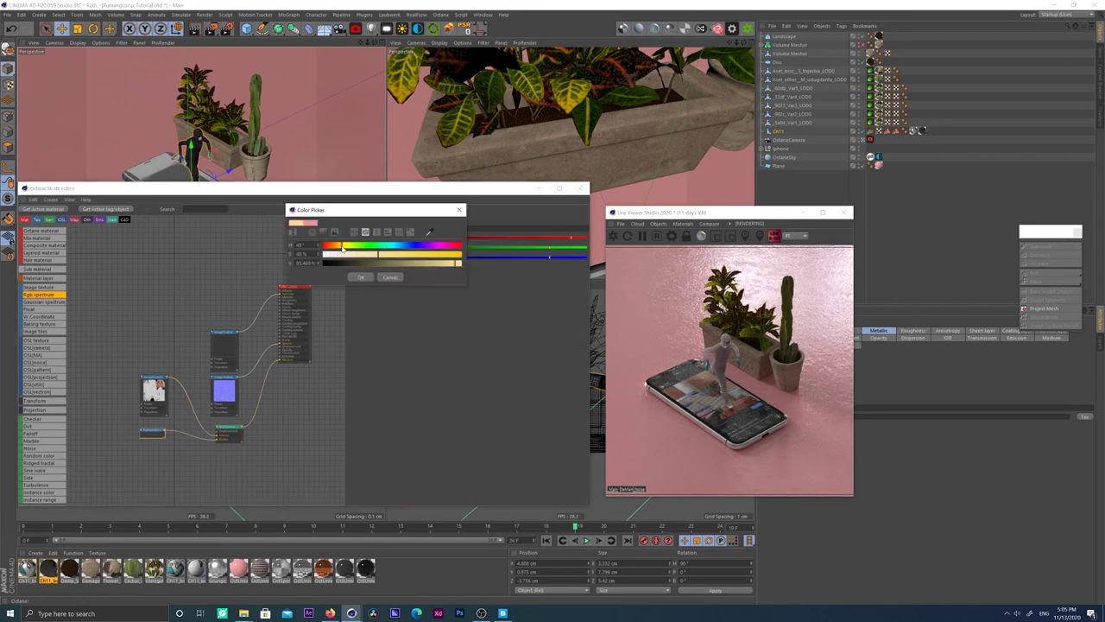
{"action": "left_click", "coordinate": [361, 278]}
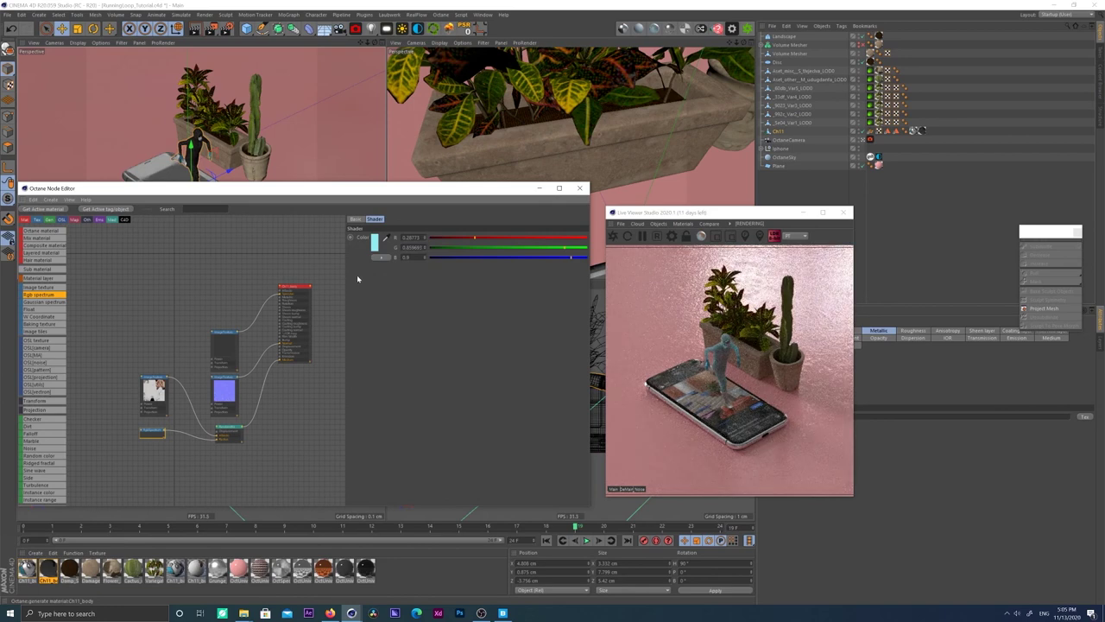
Step: Lower the diffuse image texture's gamma to about 1.15, checking the texture in solo view
{"action": "left_click", "coordinate": [227, 427]}
{"action": "left_click_drag", "start_coordinate": [154, 377], "coordinate": [132, 365]}
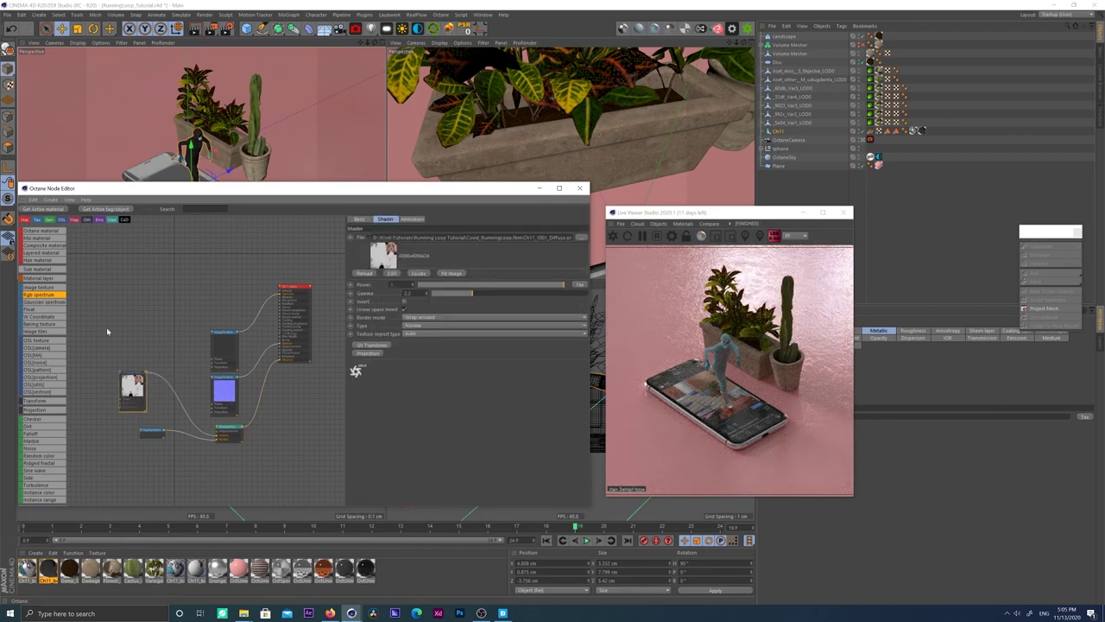
{"action": "left_click_drag", "start_coordinate": [471, 293], "coordinate": [452, 293]}
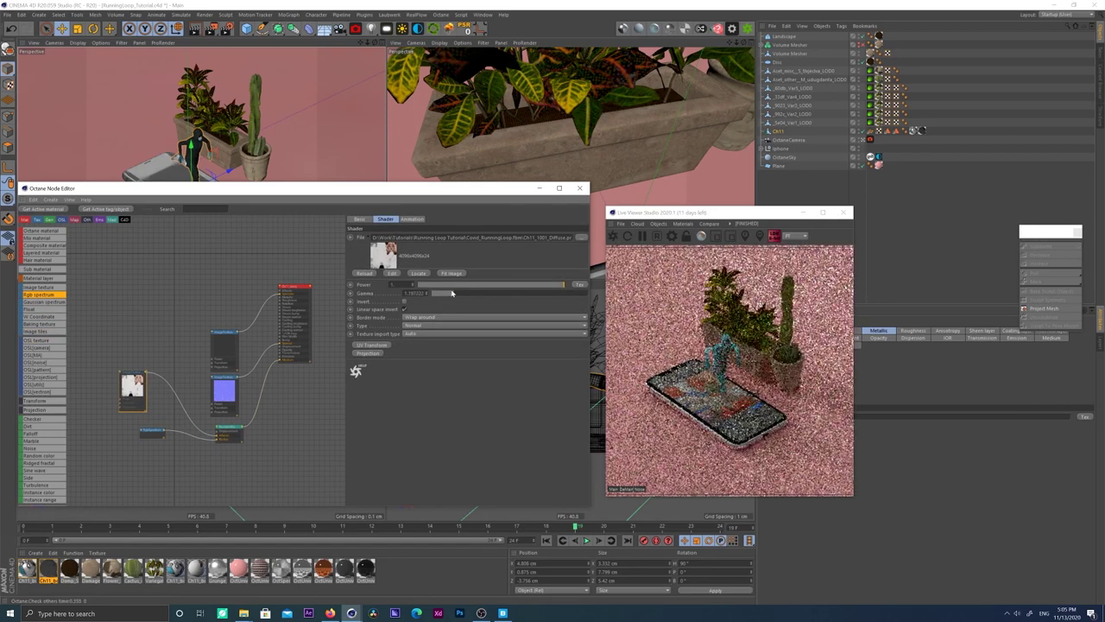
{"action": "right_click", "coordinate": [135, 372]}
{"action": "left_click", "coordinate": [140, 377]}
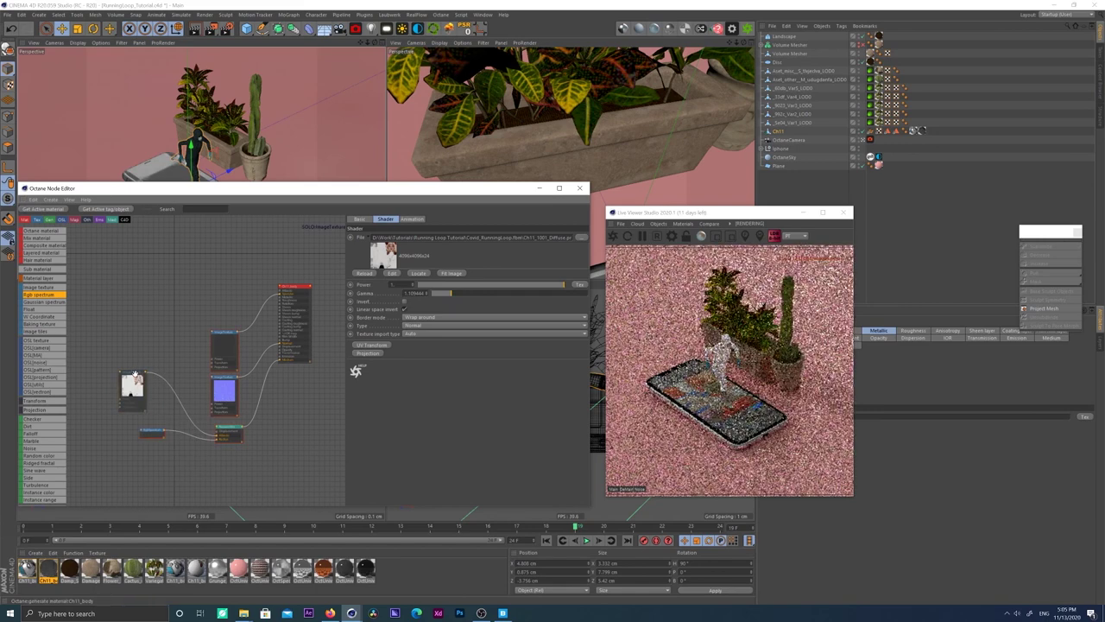
{"action": "mouse_move", "coordinate": [453, 294]}
{"action": "left_mouse_down"}
{"action": "mouse_move", "coordinate": [477, 293]}
{"action": "mouse_move", "coordinate": [451, 292]}
{"action": "left_mouse_up"}
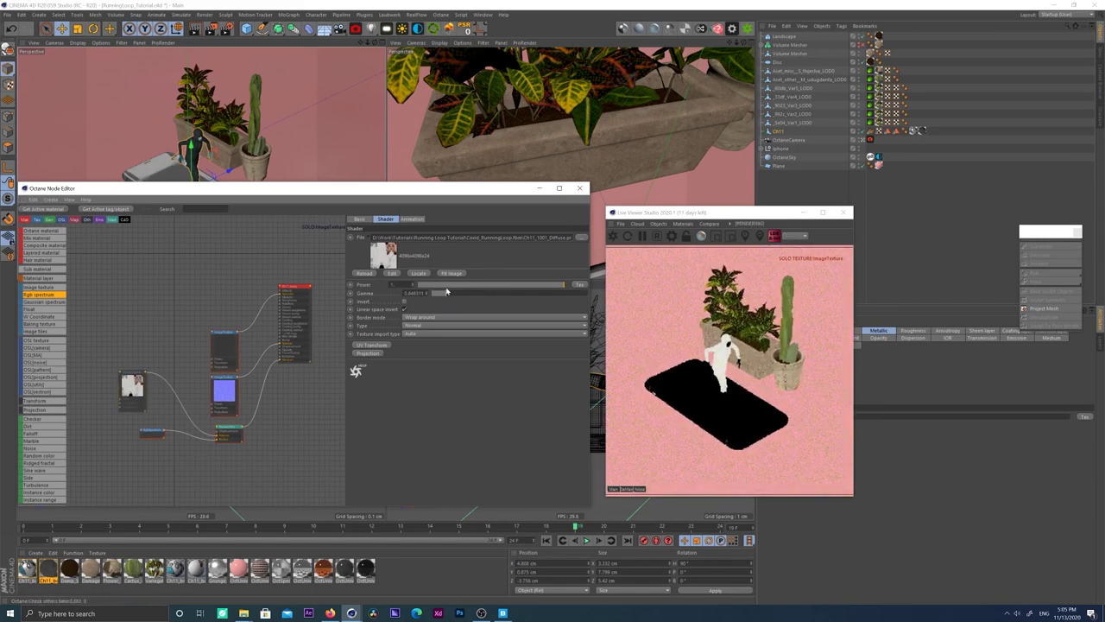
{"action": "right_click", "coordinate": [132, 371]}
{"action": "left_click", "coordinate": [138, 377]}
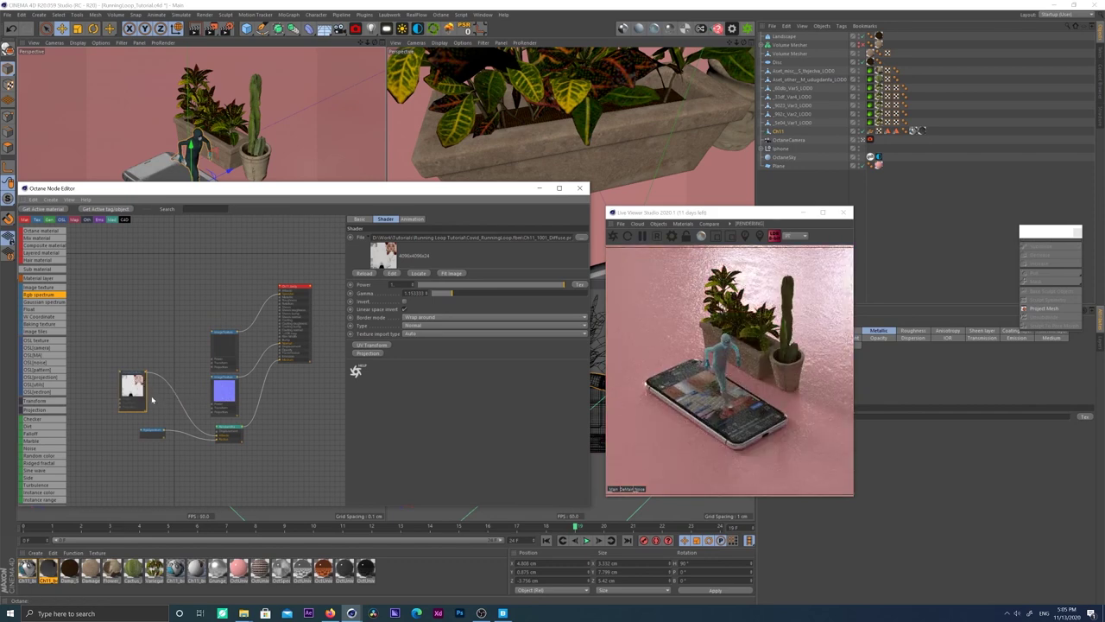
Step: Set the Randomwalk medium's density to 100 and also connect the diffuse image texture to the Ch11_body material's albedo
{"action": "left_click", "coordinate": [231, 426]}
{"action": "left_click_drag", "start_coordinate": [450, 221], "coordinate": [450, 217]}
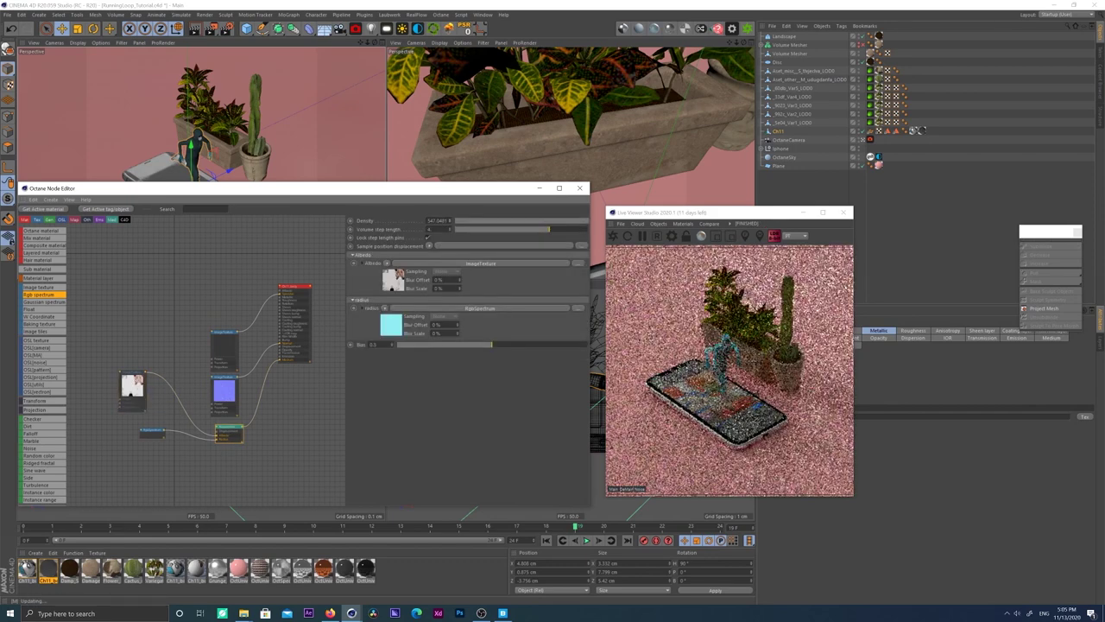
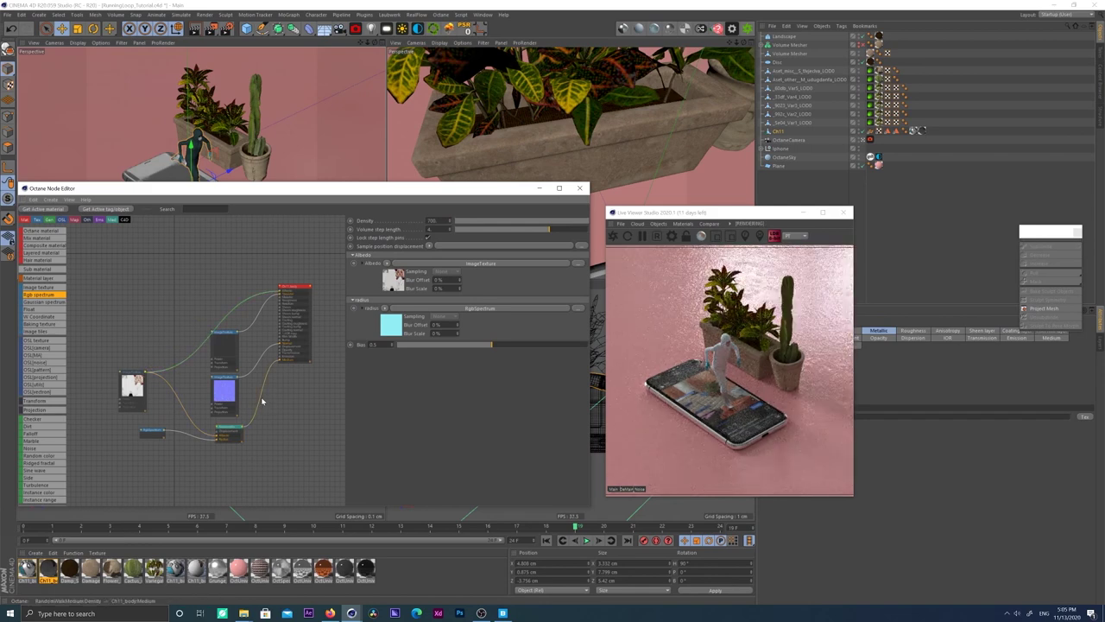
Step: Reduce the Ch11_body material's transmission float to about 0.14 and close the node editor
{"action": "left_click", "coordinate": [292, 287]}
{"action": "left_click", "coordinate": [398, 234]}
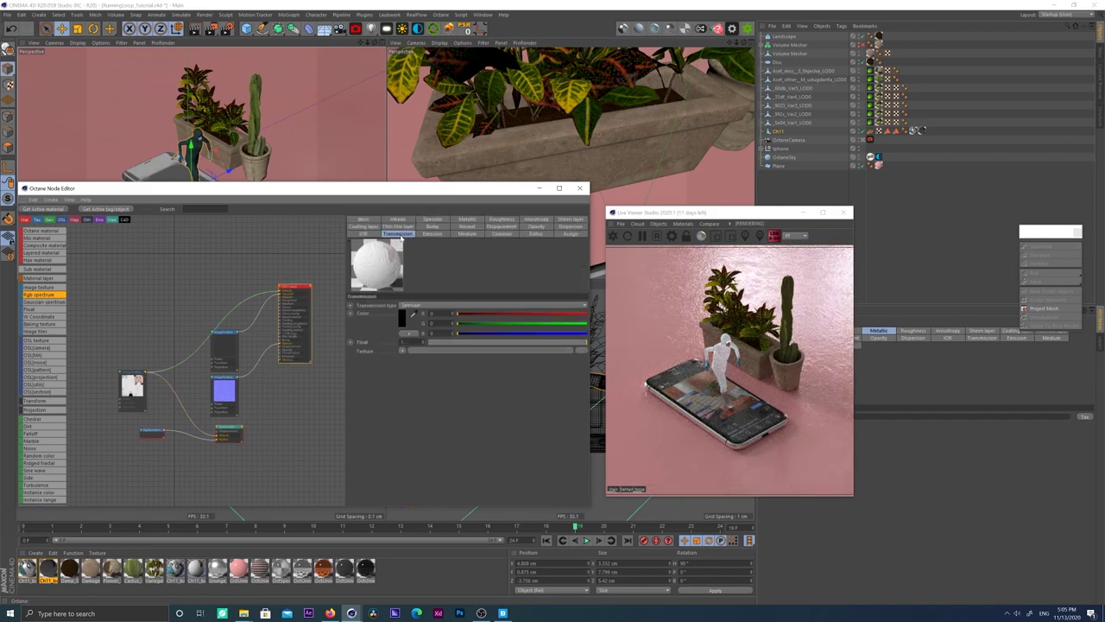
{"action": "left_click_drag", "start_coordinate": [500, 346], "coordinate": [426, 344]}
{"action": "left_click", "coordinate": [455, 343]}
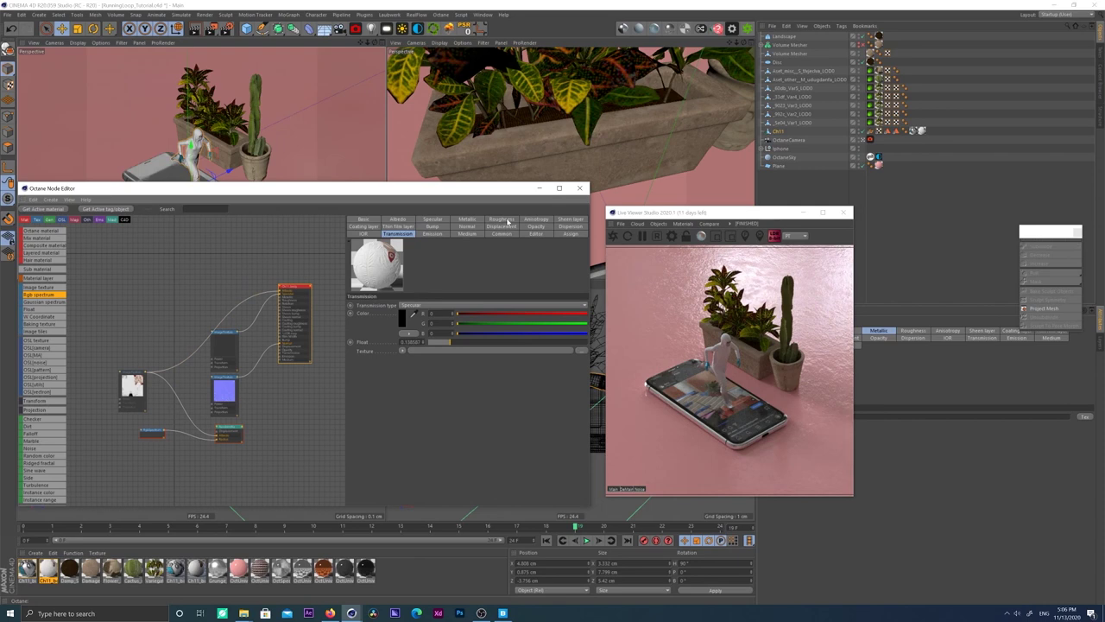
{"action": "left_click", "coordinate": [578, 188]}
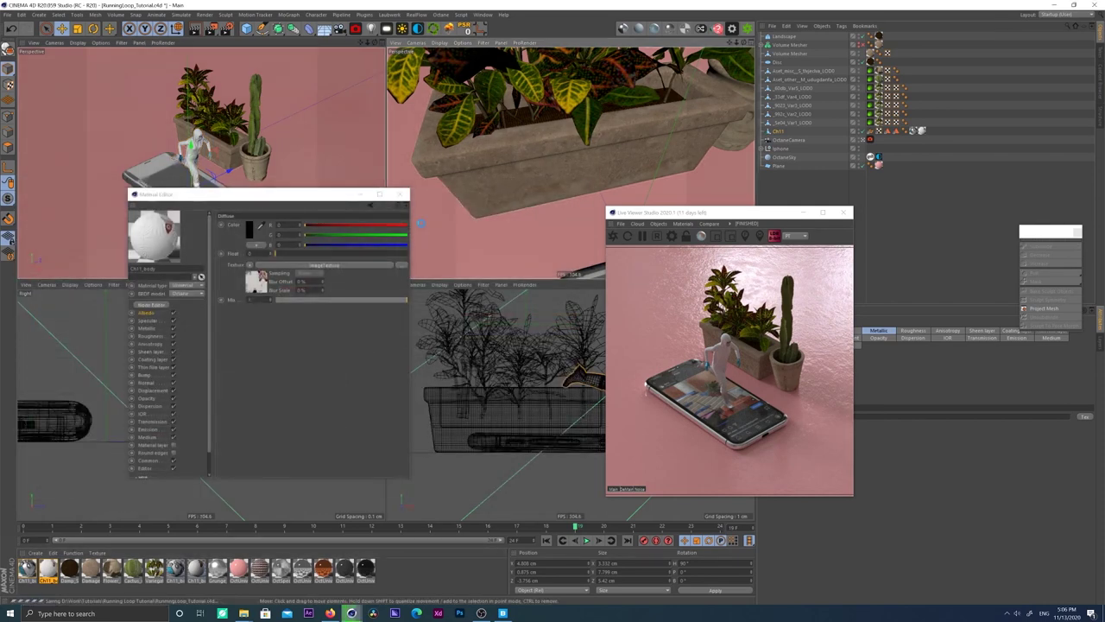
Step: Add an Octane area light to the scene and scale it down to about 12 cm across
{"action": "left_click", "coordinate": [388, 29]}
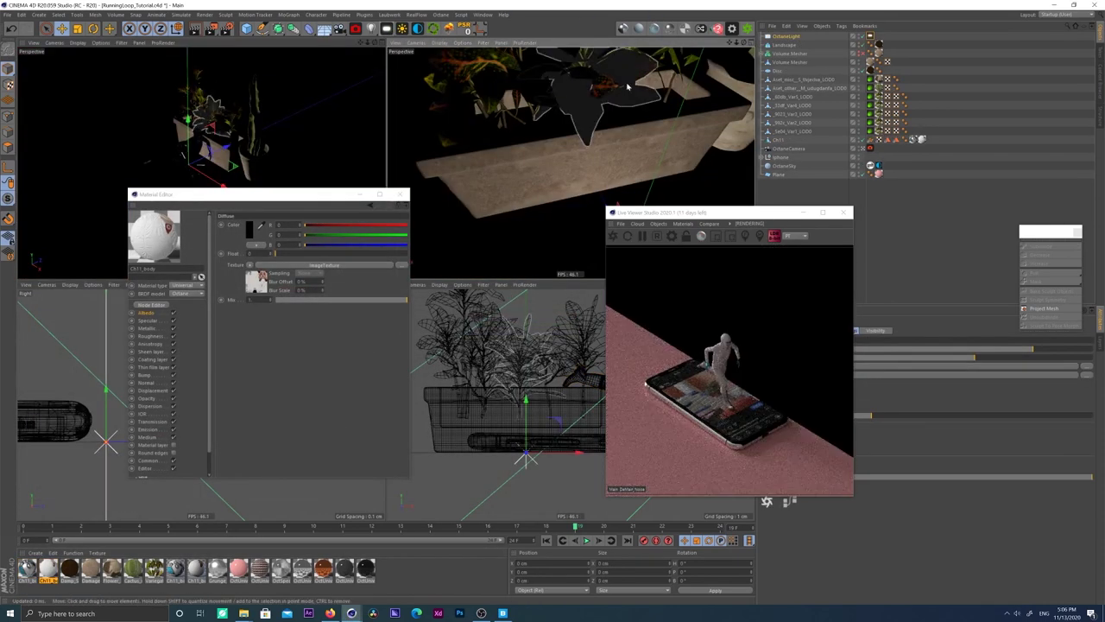
{"action": "scroll", "coordinate": [628, 84], "scroll_direction": "down", "scroll_amount": 10}
{"action": "middle_click_drag", "start_coordinate": [581, 94], "coordinate": [583, 130], "text": "alt"}
{"action": "key", "text": "t"}
{"action": "left_click_drag", "start_coordinate": [595, 158], "coordinate": [501, 173]}
Step: Rotate the Octane area light's heading to -180°
{"action": "key", "text": "r"}
{"action": "key", "text": "ctrl+z"}
{"action": "left_click_drag", "start_coordinate": [583, 181], "coordinate": [509, 94], "text": "shift"}
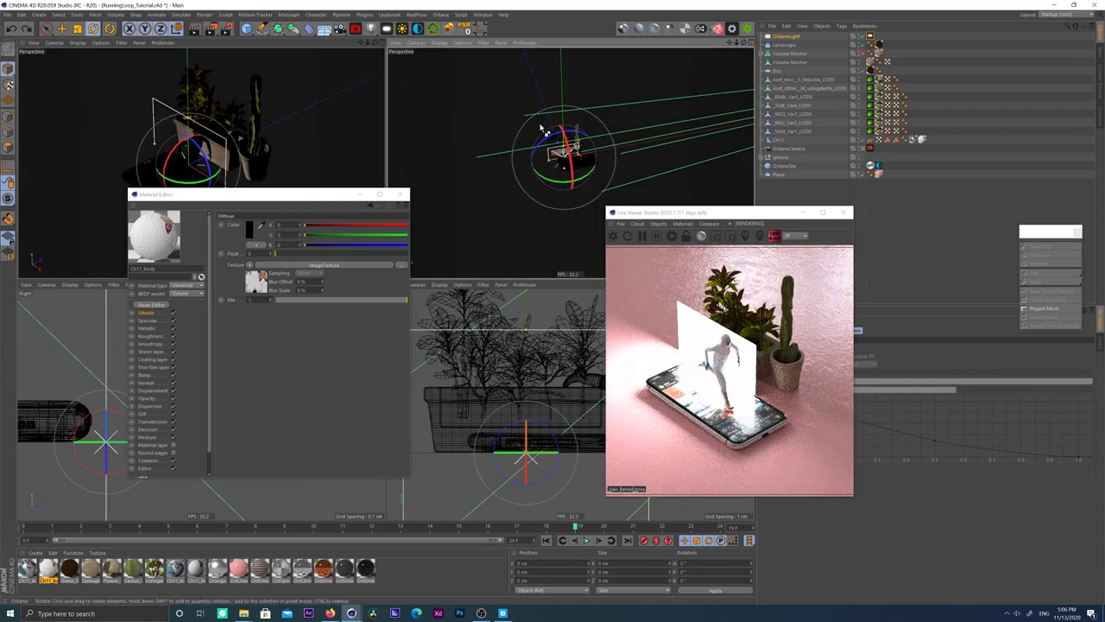
{"action": "key", "text": "ctrl+y"}
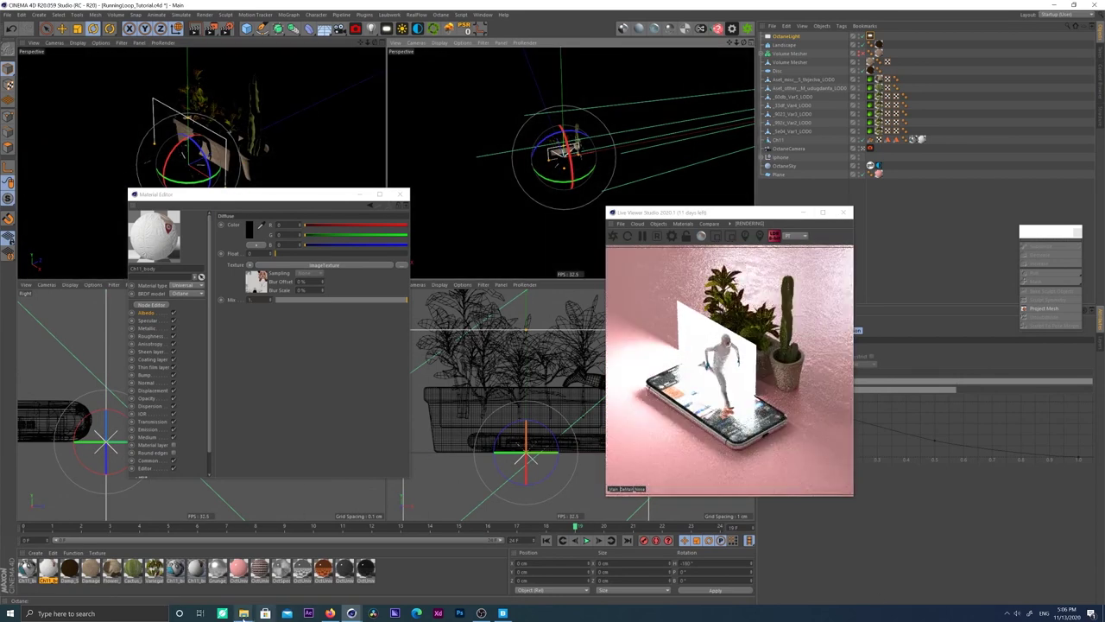
Step: Minimize Cinema 4D and launch the Carnac keystroke display from the desktop
{"action": "left_click", "coordinate": [1007, 611]}
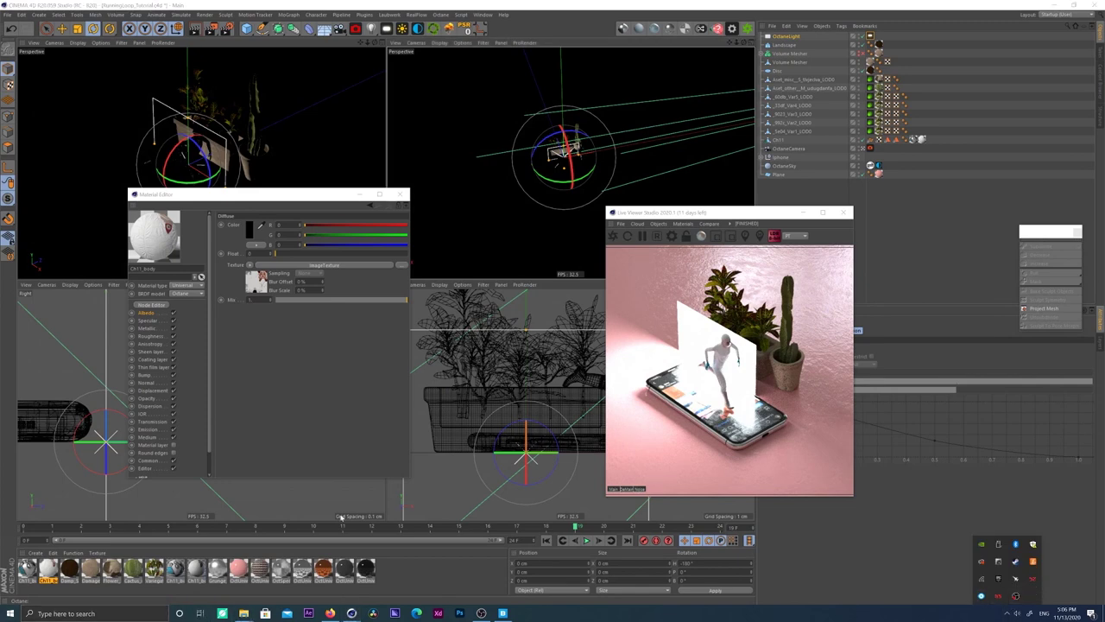
{"action": "left_click", "coordinate": [1052, 5]}
{"action": "left_click", "coordinate": [921, 94]}
{"action": "left_click", "coordinate": [686, 19]}
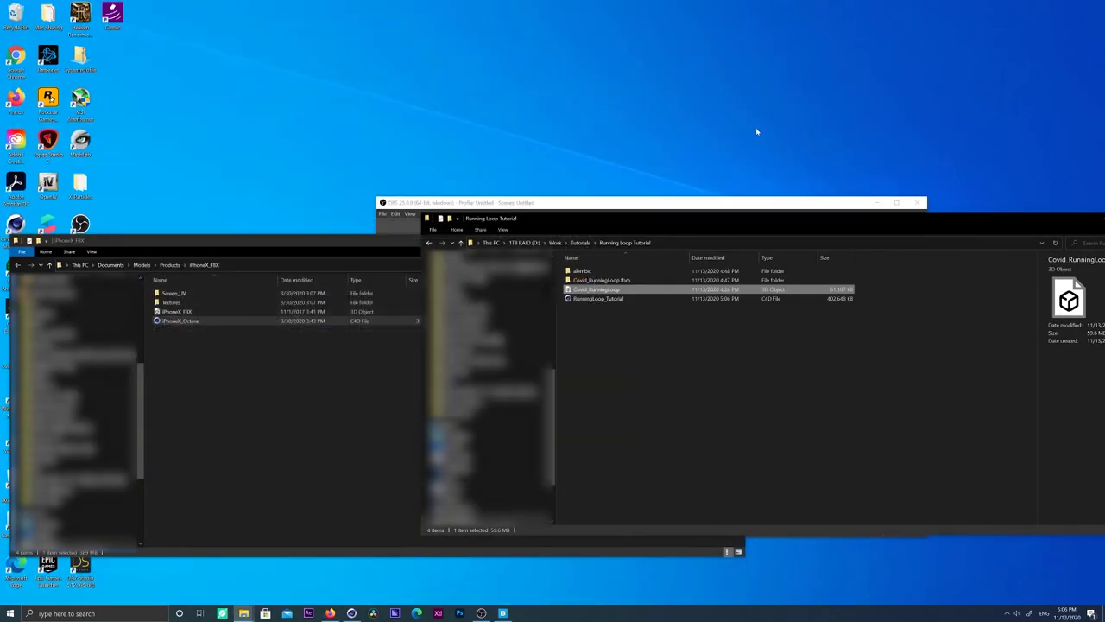
{"action": "left_click_drag", "start_coordinate": [98, 241], "coordinate": [158, 235]}
{"action": "left_click", "coordinate": [116, 14]}
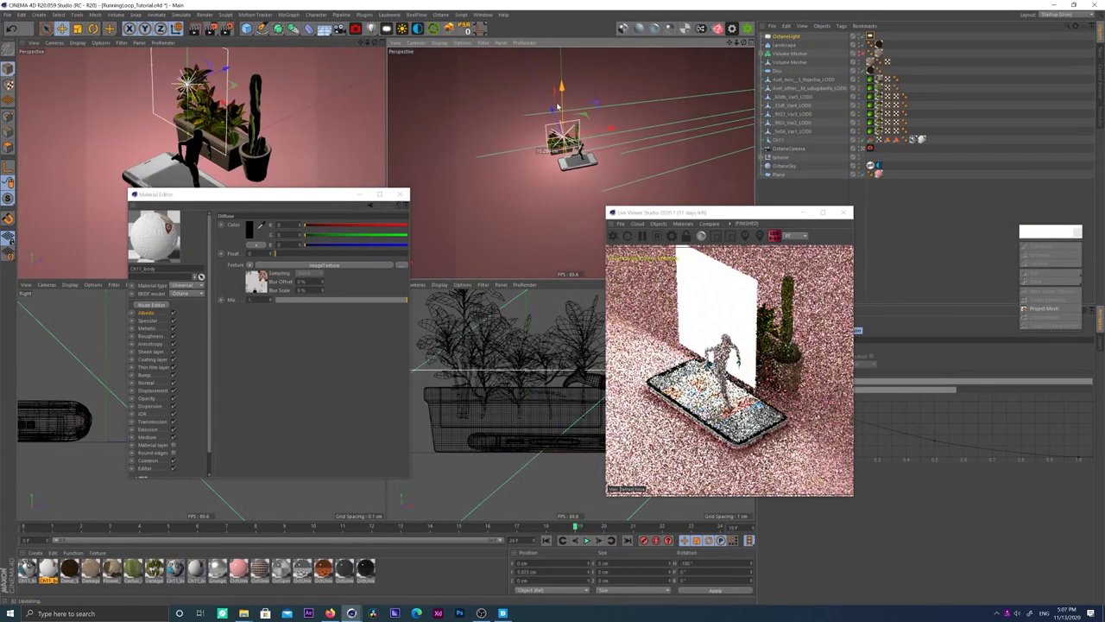
Step: Move the area light above and away from the phone and plants, and pitch it to about -58°
{"action": "left_click_drag", "start_coordinate": [587, 99], "coordinate": [481, 99]}
{"action": "middle_click_drag", "start_coordinate": [535, 88], "coordinate": [570, 122], "text": "alt"}
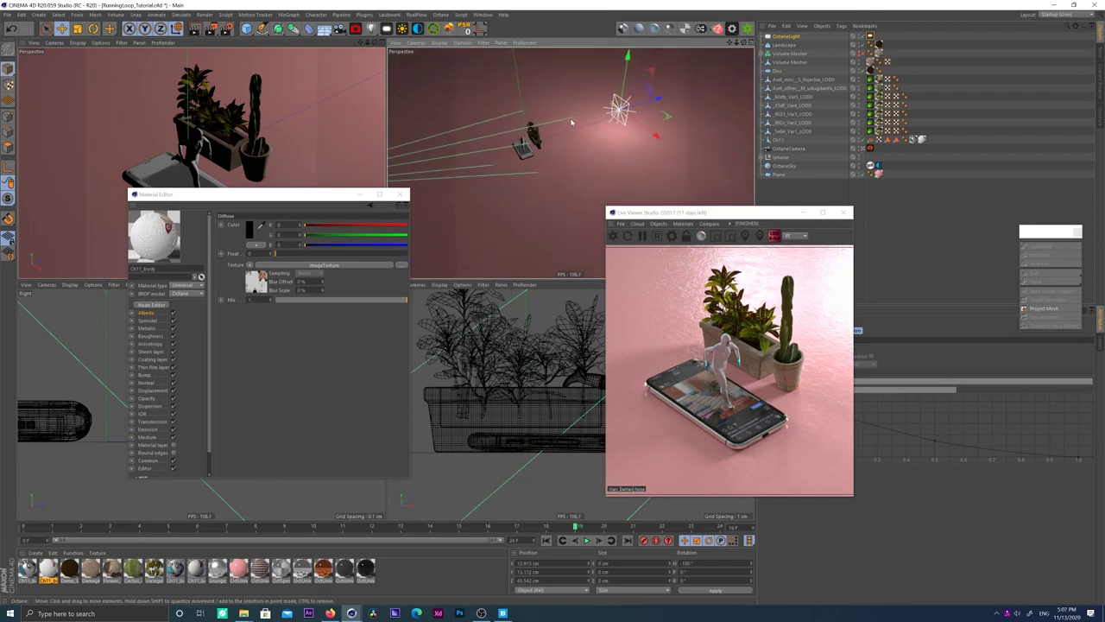
{"action": "left_click_drag", "start_coordinate": [570, 123], "coordinate": [551, 114], "text": "alt"}
{"action": "left_click_drag", "start_coordinate": [651, 79], "coordinate": [530, 66]}
{"action": "key", "text": "ctrl+z"}
{"action": "key", "text": "ctrl+z"}
{"action": "key", "text": "r"}
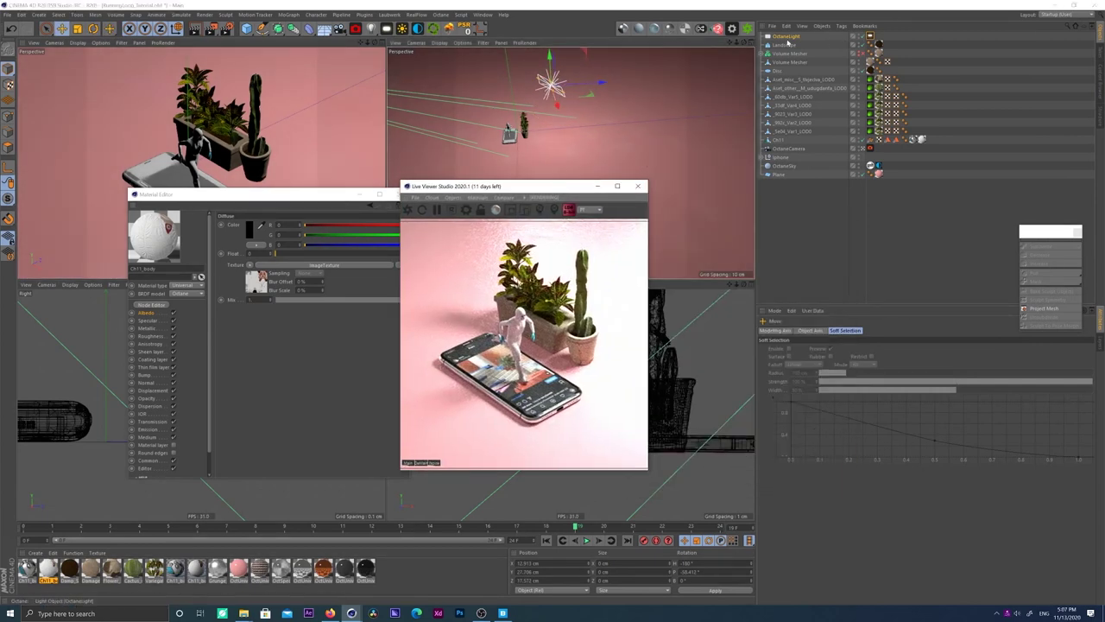
Step: Set the OctaneLight's area shape to Disc
{"action": "left_click", "coordinate": [787, 37]}
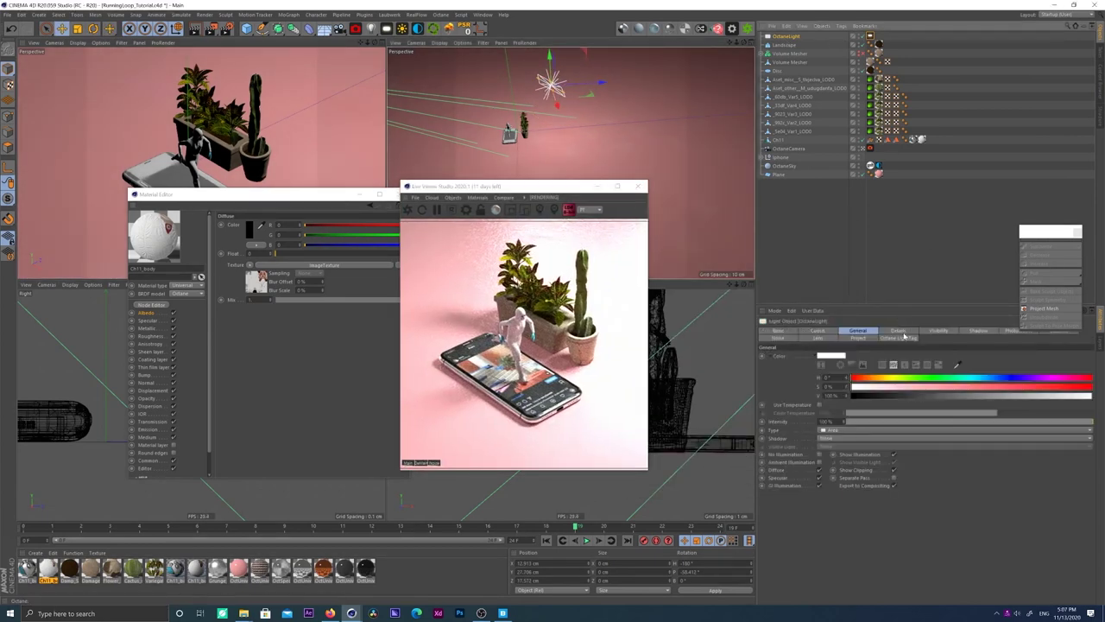
{"action": "left_click", "coordinate": [898, 331]}
{"action": "left_click", "coordinate": [855, 400]}
{"action": "left_click", "coordinate": [866, 408]}
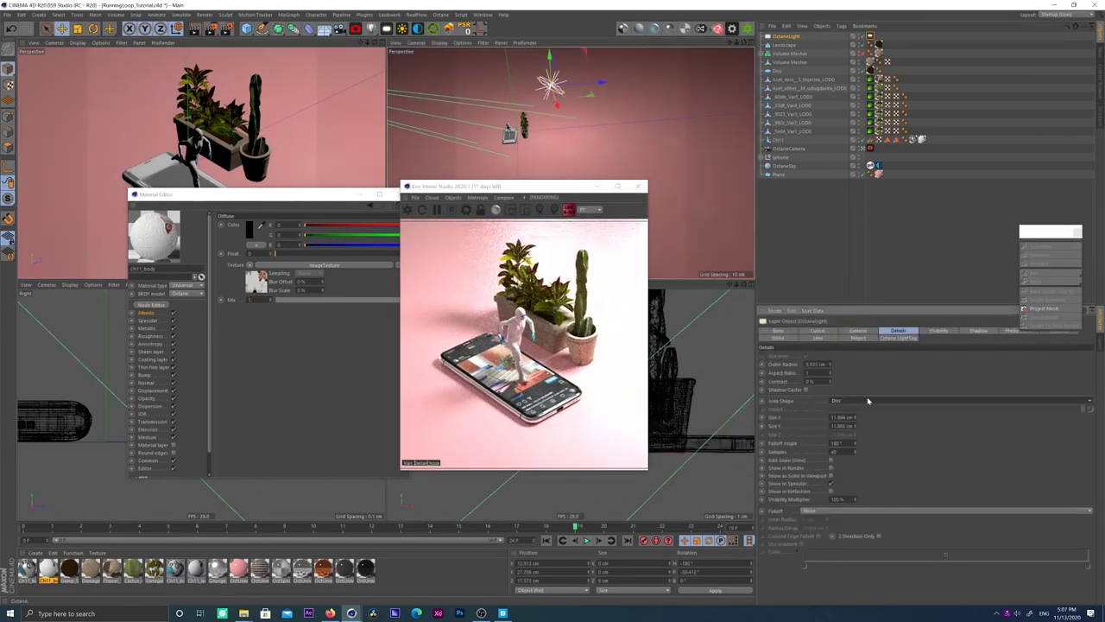
Step: Lower the OctaneLight's power to about 33 in its light settings
{"action": "left_click", "coordinate": [879, 38]}
{"action": "left_click", "coordinate": [1012, 349]}
{"action": "left_click", "coordinate": [1018, 348]}
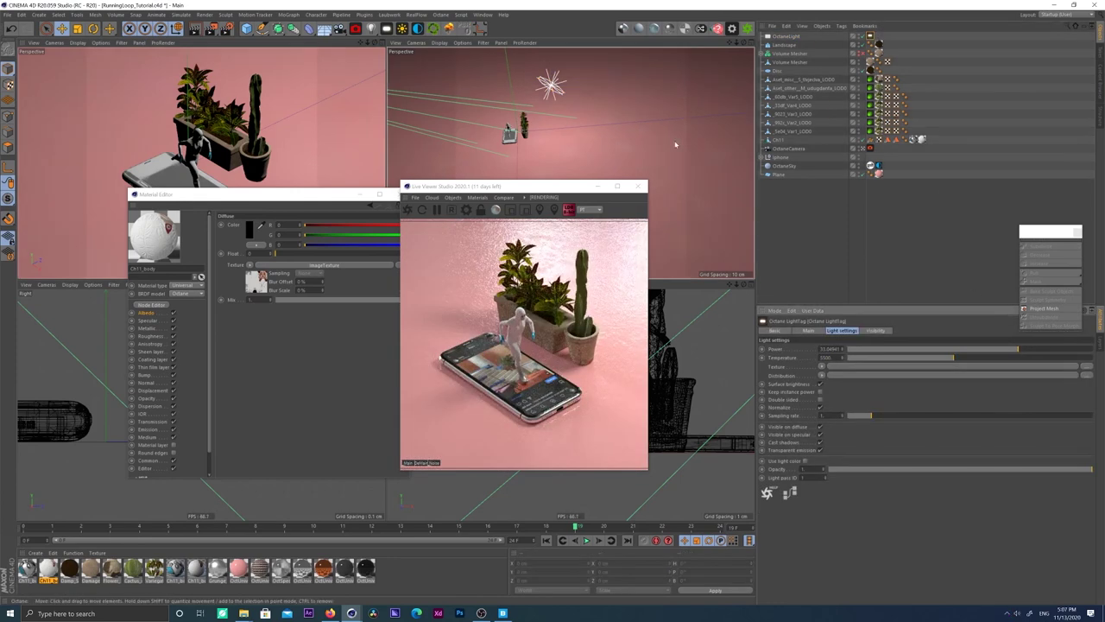
Step: Compare the render with the OctaneLight switched off and on, with the Live Viewer moved clear of the viewport
{"action": "left_click_drag", "start_coordinate": [557, 186], "coordinate": [593, 227]}
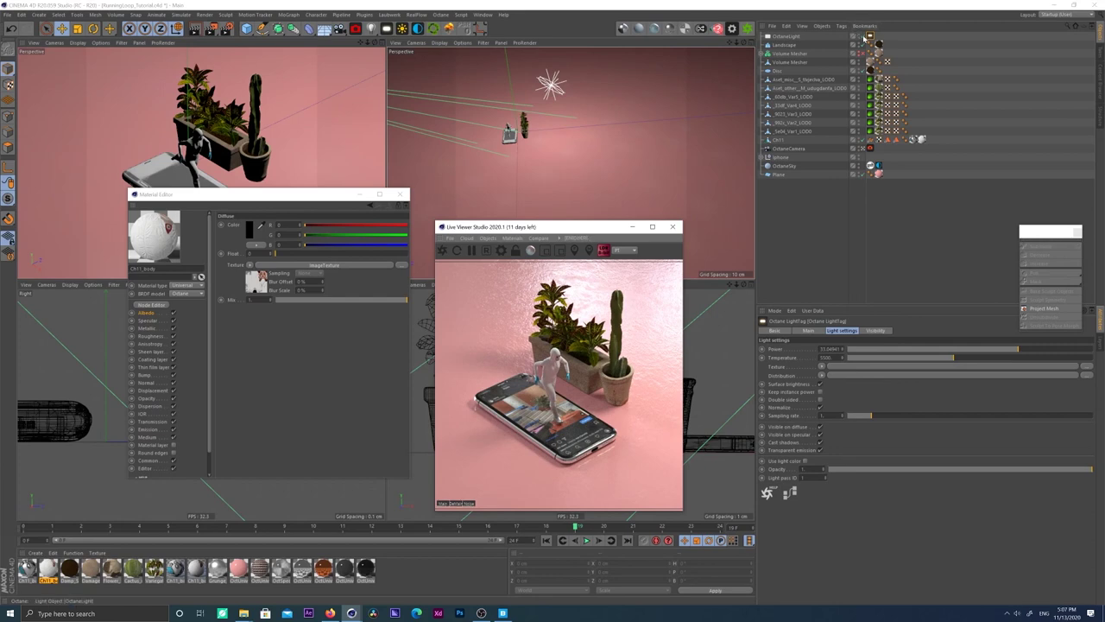
{"action": "left_click", "coordinate": [863, 38]}
{"action": "left_click", "coordinate": [863, 37]}
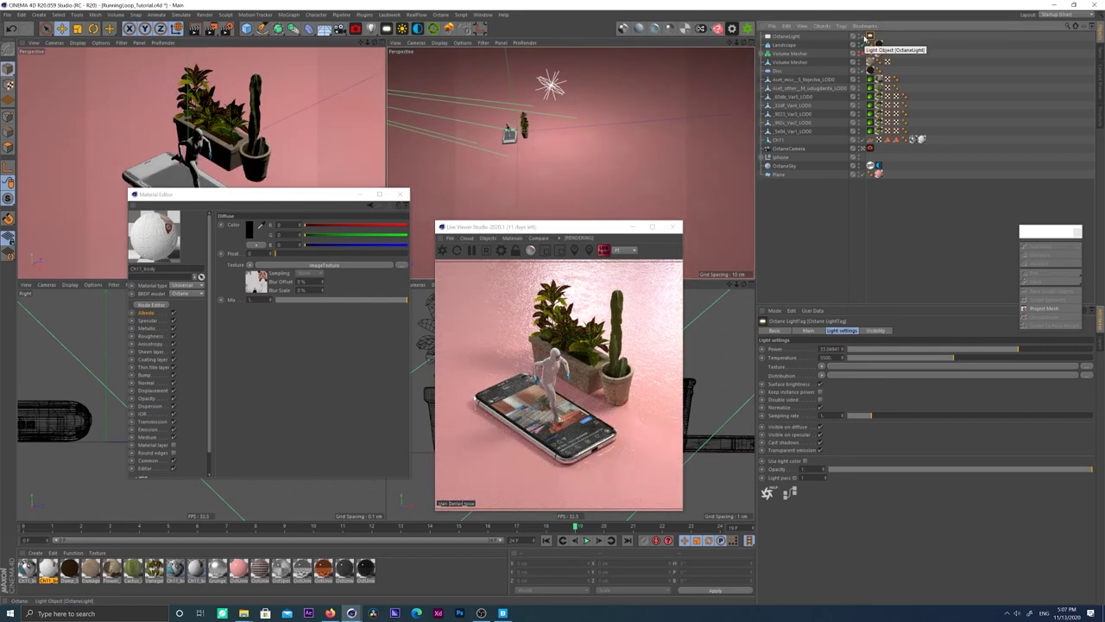
Step: Move the OctaneLight sideways above the phone and plants to an X position of about 8.3 cm
{"action": "key", "text": "e"}
{"action": "left_click", "coordinate": [551, 88]}
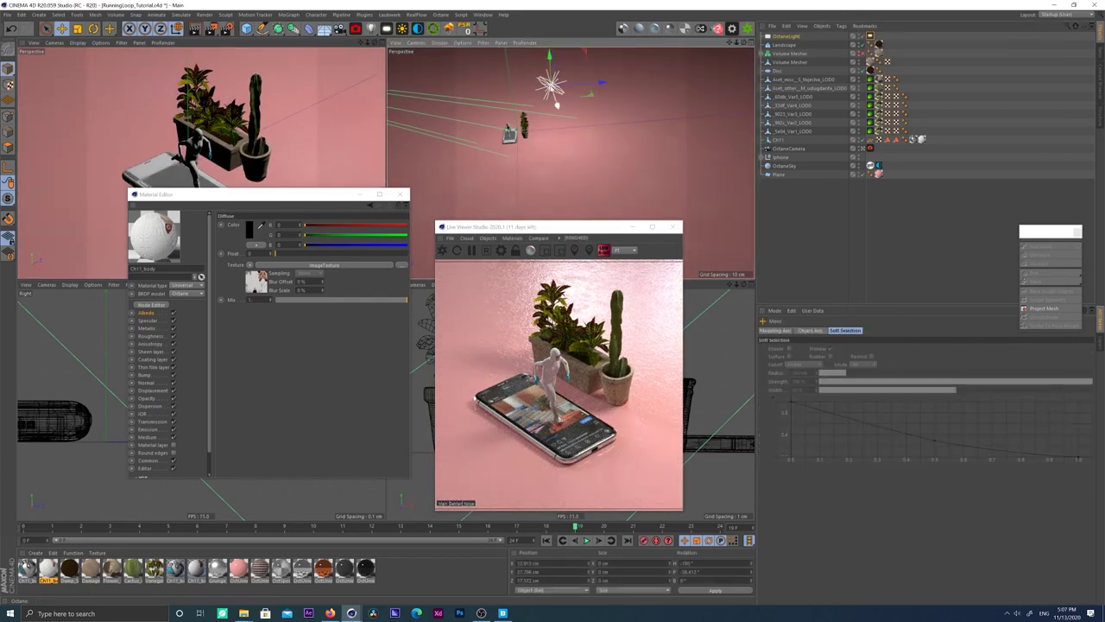
{"action": "left_click_drag", "start_coordinate": [554, 102], "coordinate": [548, 92], "text": "alt"}
{"action": "middle_click_drag", "start_coordinate": [547, 92], "coordinate": [542, 172], "text": "alt"}
{"action": "left_click_drag", "start_coordinate": [542, 172], "coordinate": [676, 163], "text": "alt"}
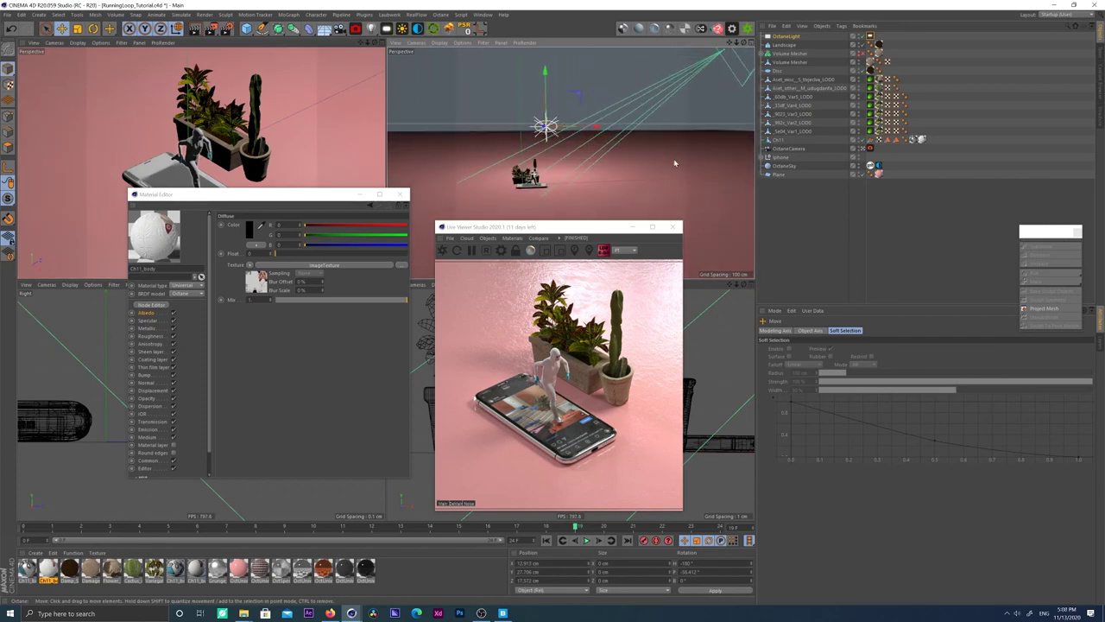
{"action": "left_click_drag", "start_coordinate": [597, 126], "coordinate": [590, 123]}
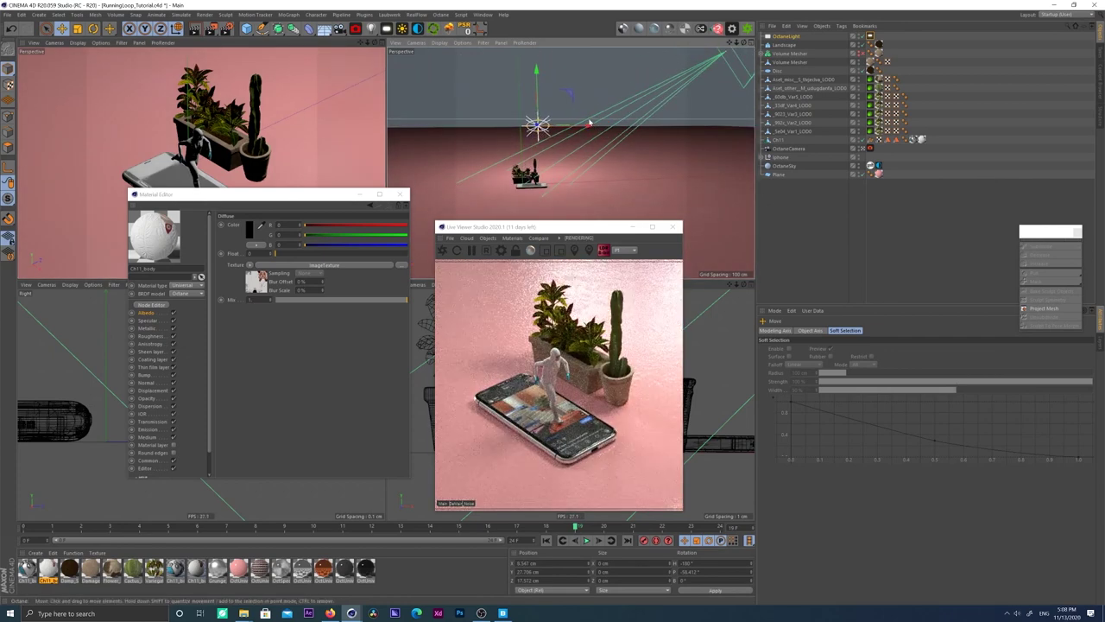
Step: Enlarge the OctaneLight's disc and lower its power to about 5.3 in its light settings
{"action": "key", "text": "t"}
{"action": "left_click_drag", "start_coordinate": [541, 92], "coordinate": [542, 52]}
{"action": "left_click", "coordinate": [871, 36]}
{"action": "left_click_drag", "start_coordinate": [993, 350], "coordinate": [994, 351]}
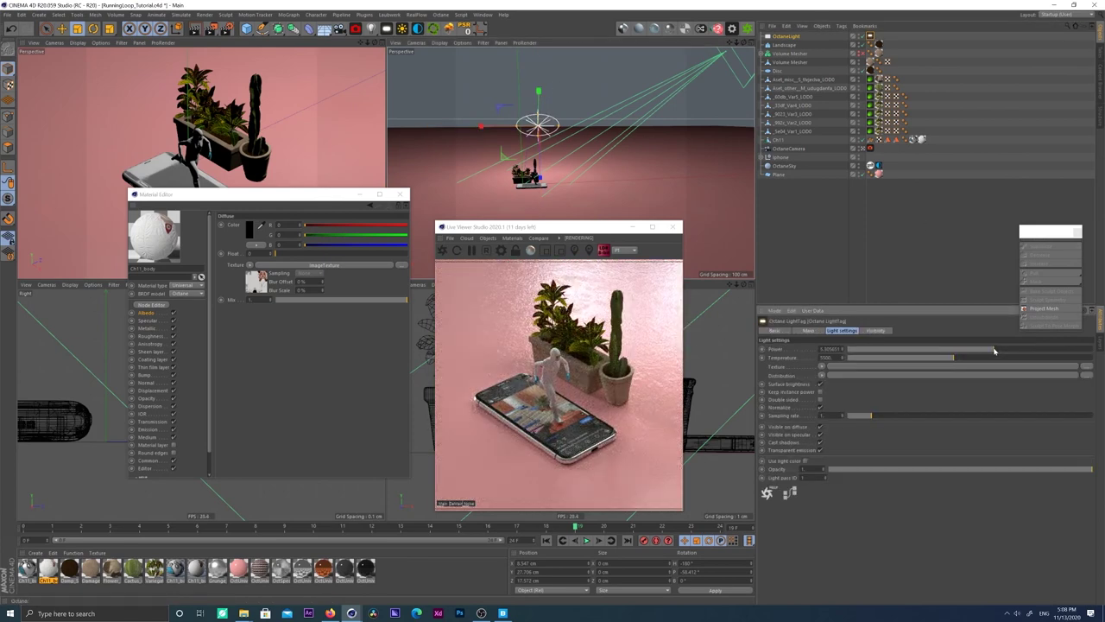
Step: Compare the render with the enlarged OctaneLight switched off and on
{"action": "left_click", "coordinate": [863, 36]}
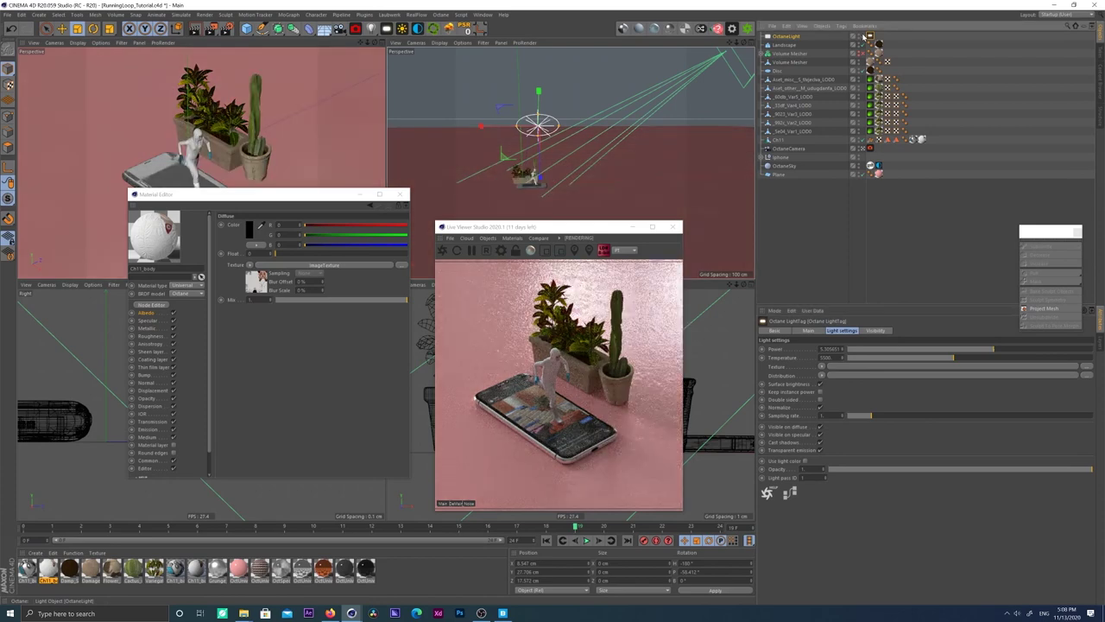
{"action": "left_click", "coordinate": [864, 36]}
{"action": "left_click", "coordinate": [864, 37]}
{"action": "left_click", "coordinate": [863, 37]}
Step: Raise the OctaneLight and move it farther from the phone and plants, to a Z position of about 30 cm
{"action": "left_click_drag", "start_coordinate": [567, 138], "coordinate": [424, 170], "text": "alt"}
{"action": "key", "text": "e"}
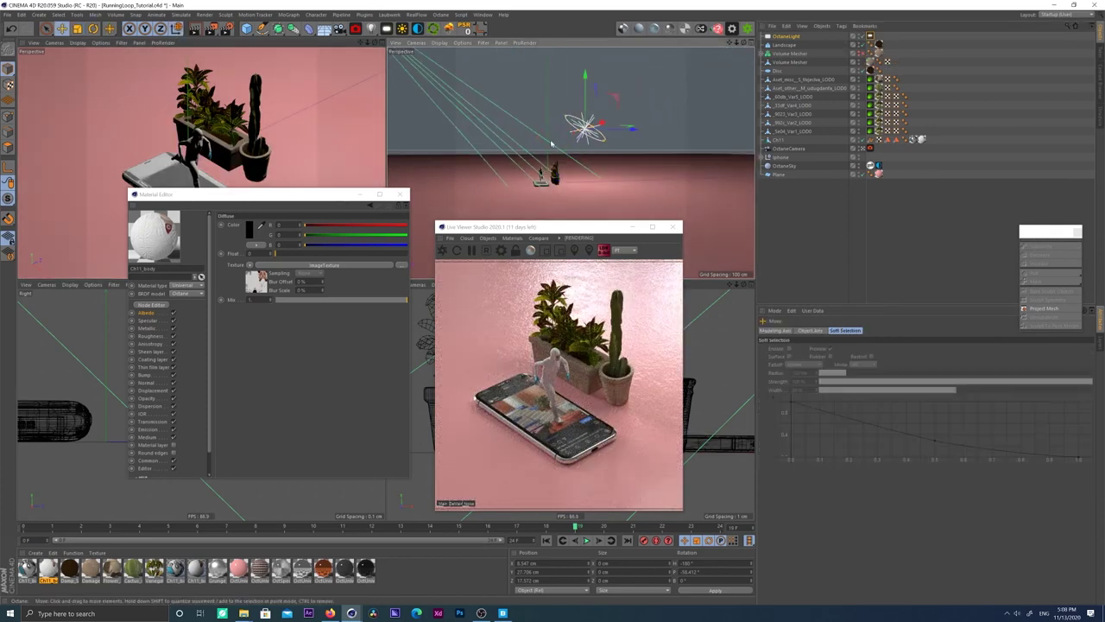
{"action": "left_click_drag", "start_coordinate": [616, 101], "coordinate": [638, 88]}
Step: Store the current render buffer and use the Live Viewer's A/B comparison to examine the scene with the OctaneLight off and on
{"action": "left_click", "coordinate": [515, 239]}
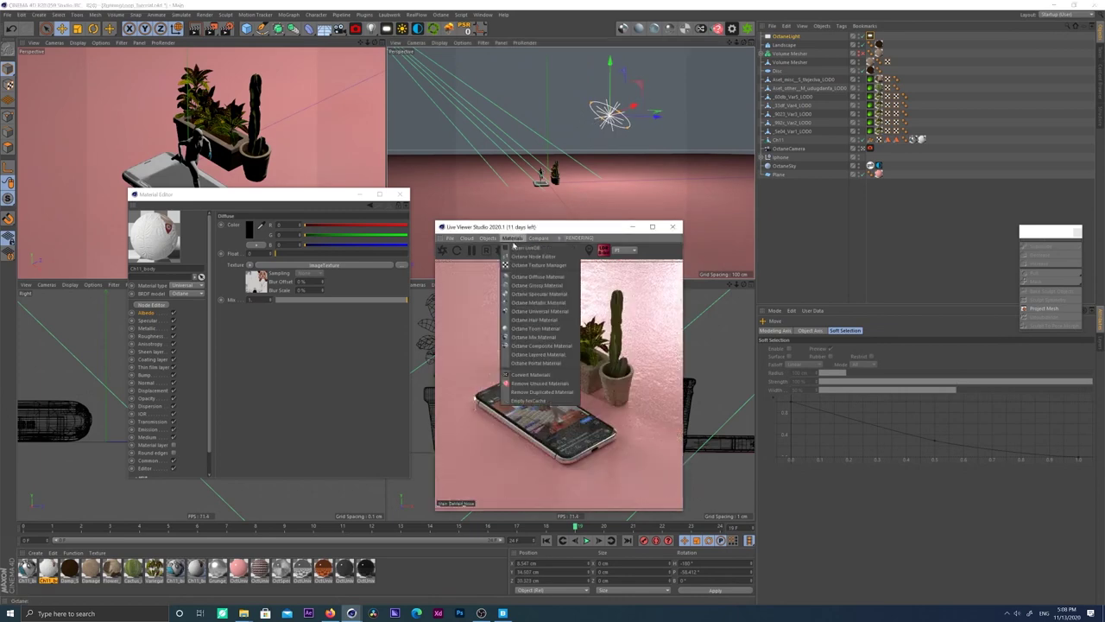
{"action": "left_click", "coordinate": [545, 257]}
{"action": "left_click", "coordinate": [538, 240]}
{"action": "left_click", "coordinate": [543, 249]}
{"action": "left_click_drag", "start_coordinate": [570, 227], "coordinate": [585, 243]}
{"action": "left_click", "coordinate": [863, 36]}
{"action": "left_click_drag", "start_coordinate": [575, 359], "coordinate": [522, 377]}
{"action": "left_click", "coordinate": [862, 36]}
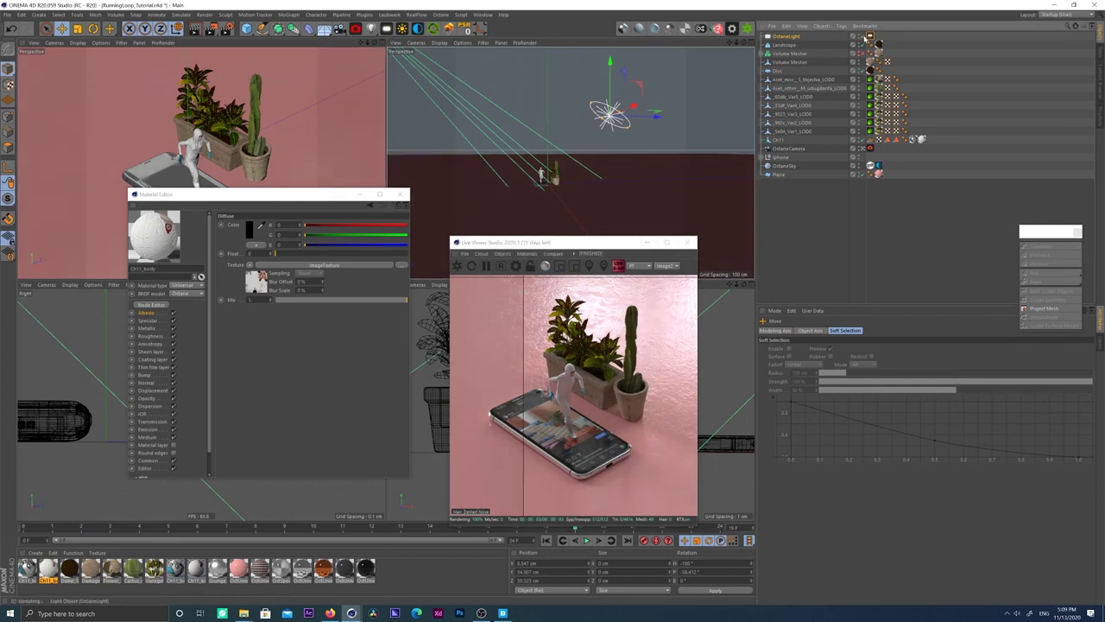
Step: Set the OctaneLight's power to 8 and compare the render against the stored buffer
{"action": "left_click", "coordinate": [788, 36]}
{"action": "left_click", "coordinate": [874, 39]}
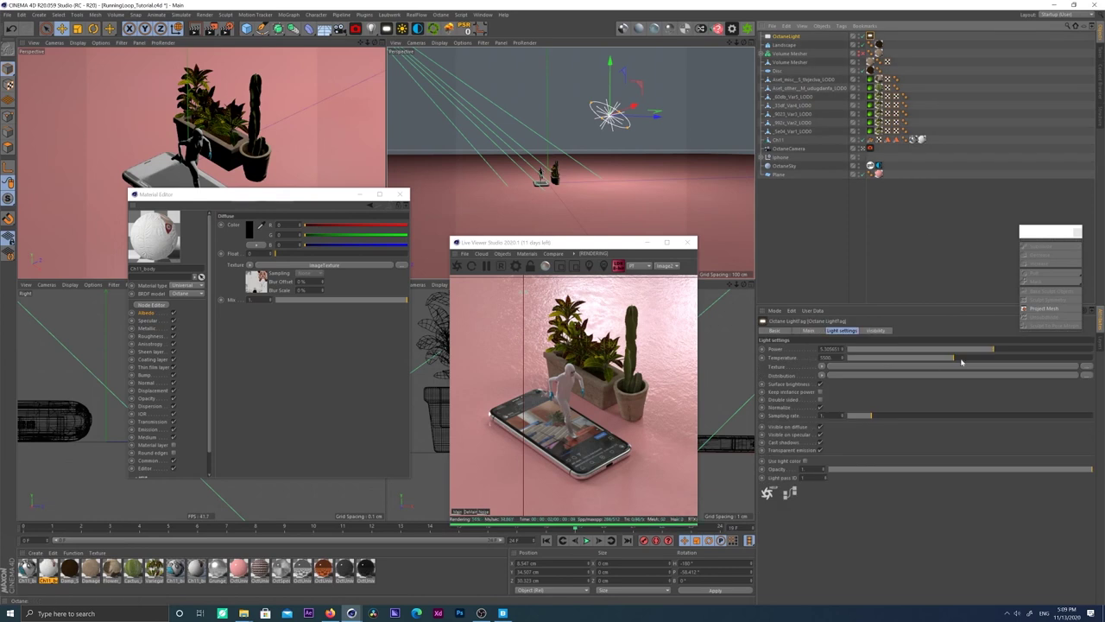
{"action": "left_click_drag", "start_coordinate": [522, 352], "coordinate": [616, 332]}
Step: Turn the OctaneLight to a heading of about -195°, reposition it beside the plants, and save the project
{"action": "left_click_drag", "start_coordinate": [571, 163], "coordinate": [584, 186], "text": "alt"}
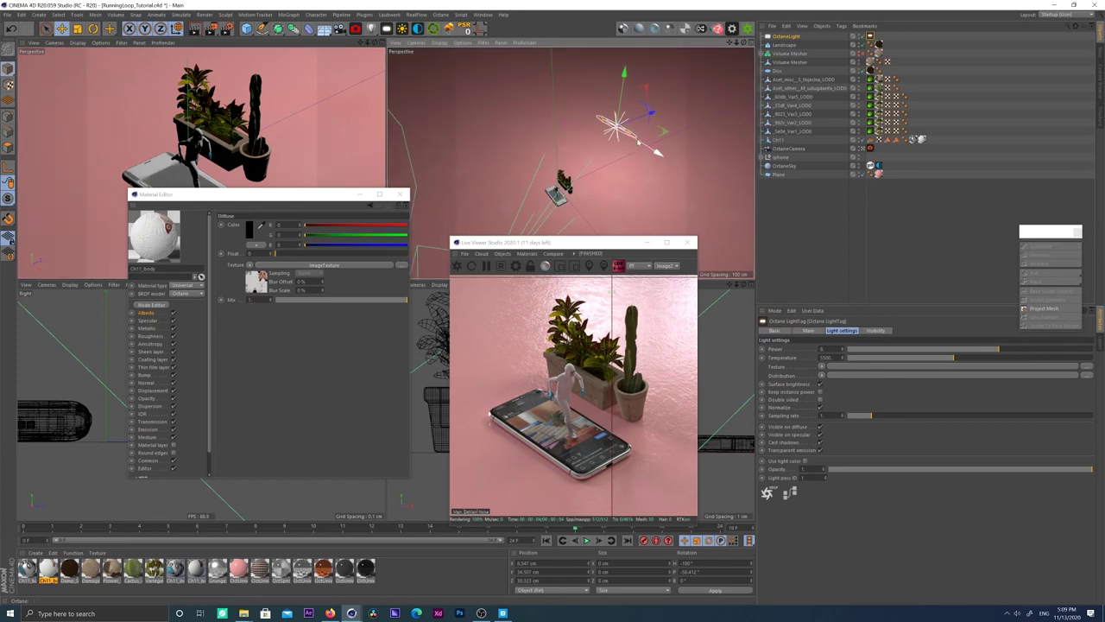
{"action": "key", "text": "r"}
{"action": "left_click_drag", "start_coordinate": [627, 147], "coordinate": [652, 170]}
{"action": "key", "text": "e"}
{"action": "left_click_drag", "start_coordinate": [612, 367], "coordinate": [638, 352]}
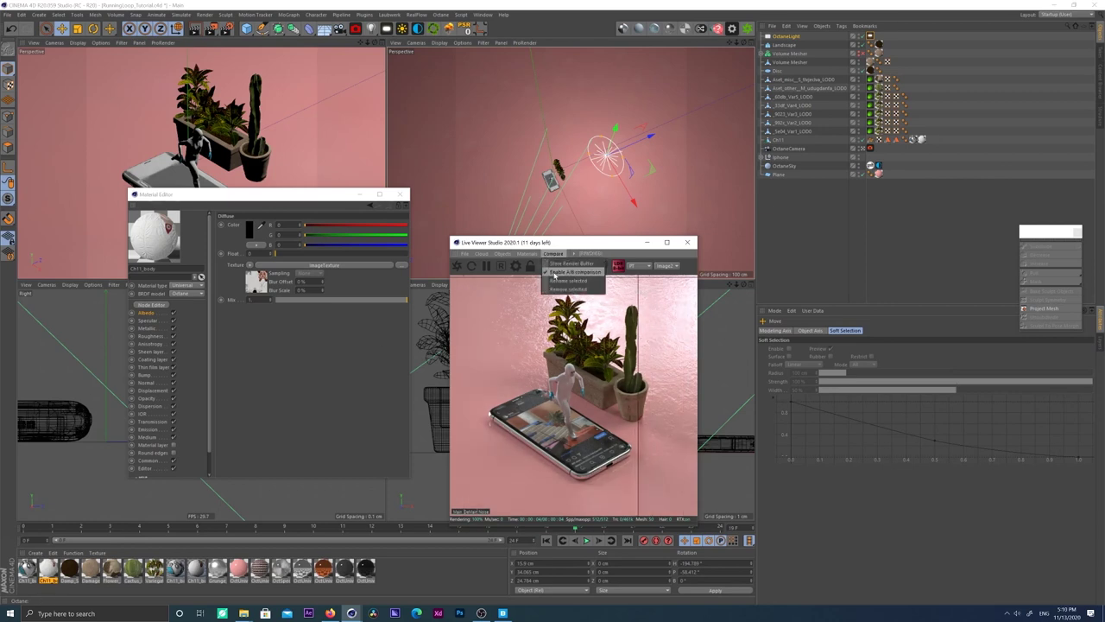
{"action": "key", "text": "ctrl+s"}
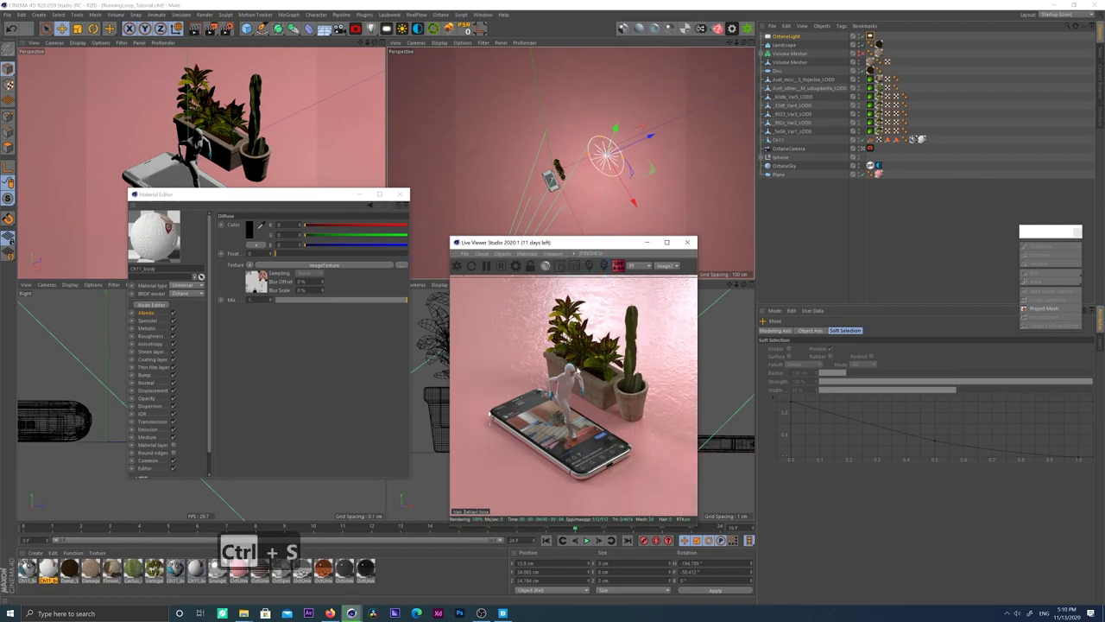
Step: Group the two Aset cactus objects and the Disc under a null named Cactus
{"action": "left_click", "coordinate": [796, 88]}
{"action": "left_click", "coordinate": [795, 80], "text": "shift"}
{"action": "key", "text": "alt+g"}
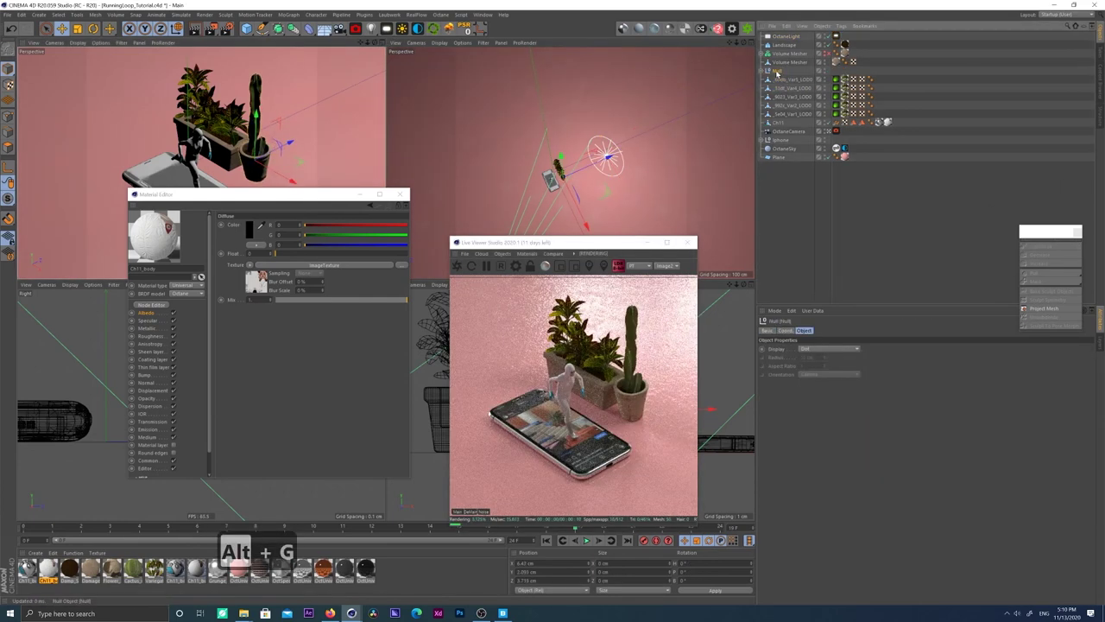
{"action": "type", "text": "Cactus"}
{"action": "key", "text": "Return"}
Step: Group the five Var LOD0 plant meshes, the visible Volume Mesher and the Landscape under a null named Tropical plants
{"action": "left_click", "coordinate": [783, 79]}
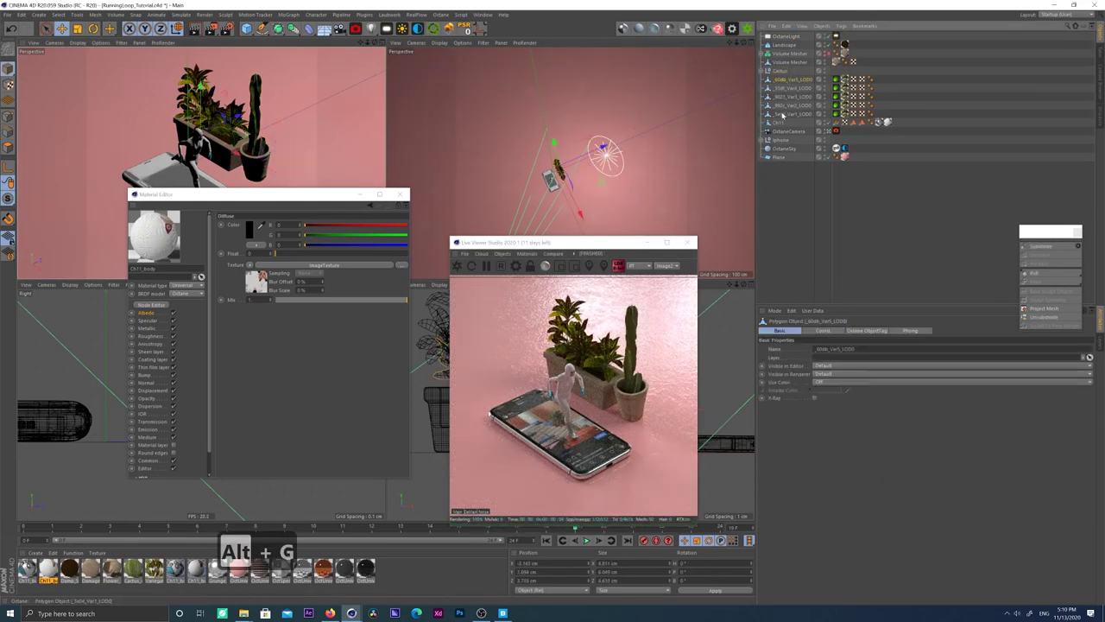
{"action": "left_click", "coordinate": [784, 114], "text": "shift"}
{"action": "left_click", "coordinate": [785, 63], "text": "ctrl"}
{"action": "key", "text": "alt+g"}
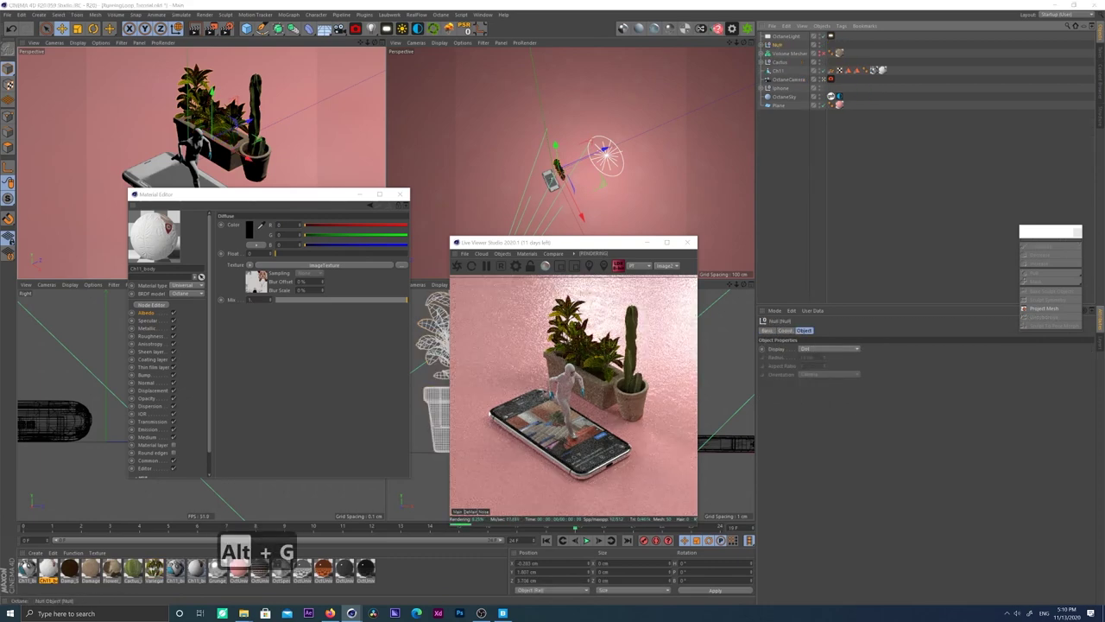
{"action": "type", "text": "Tropical plants"}
{"action": "key", "text": "Return"}
Step: Tidy the object hierarchy by clearing the loose Volume Mesher from the top level and placing the Iphone group below Cactus
{"action": "left_click_drag", "start_coordinate": [782, 45], "coordinate": [783, 59]}
{"action": "left_click", "coordinate": [760, 46]}
{"action": "left_click", "coordinate": [761, 46]}
{"action": "left_click", "coordinate": [761, 54]}
{"action": "left_click", "coordinate": [761, 46]}
Step: Rename the Ch11 Alembic object as Character
{"action": "double_click", "coordinate": [780, 71]}
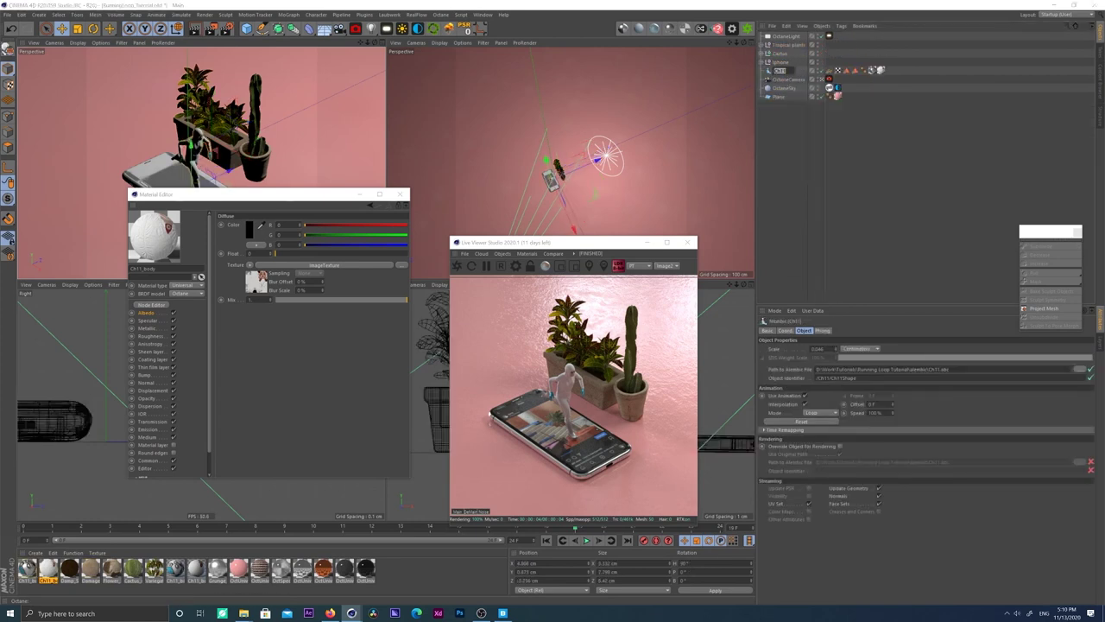
{"action": "type", "text": "Character"}
{"action": "key", "text": "Return"}
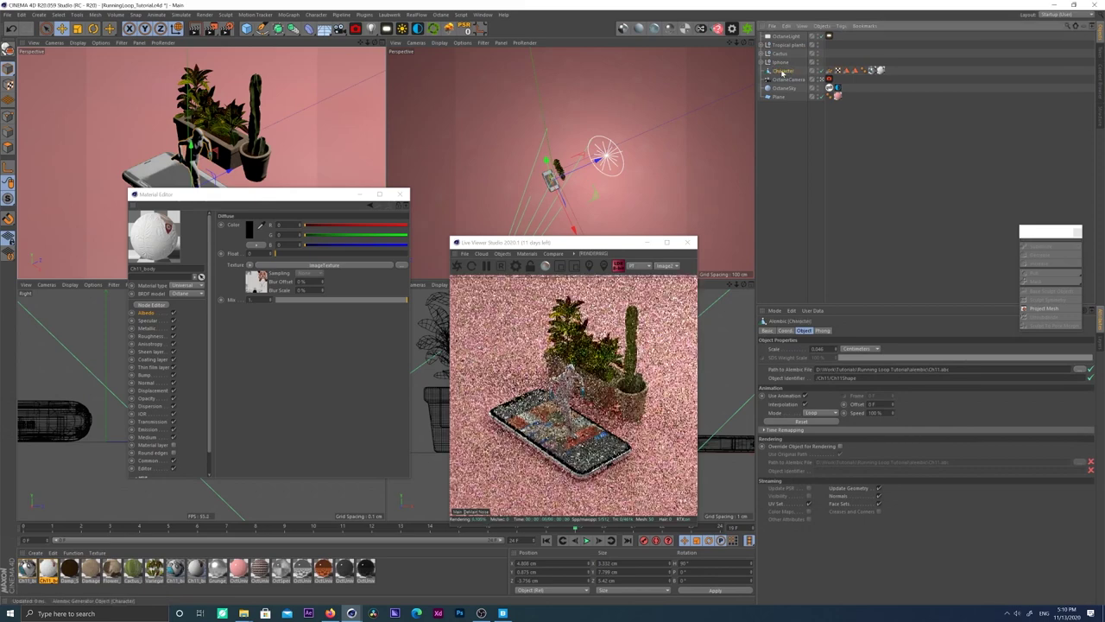
Step: Close the Ch11_body material's editor and save the project
{"action": "left_click", "coordinate": [400, 194]}
{"action": "key", "text": "ctrl+s"}
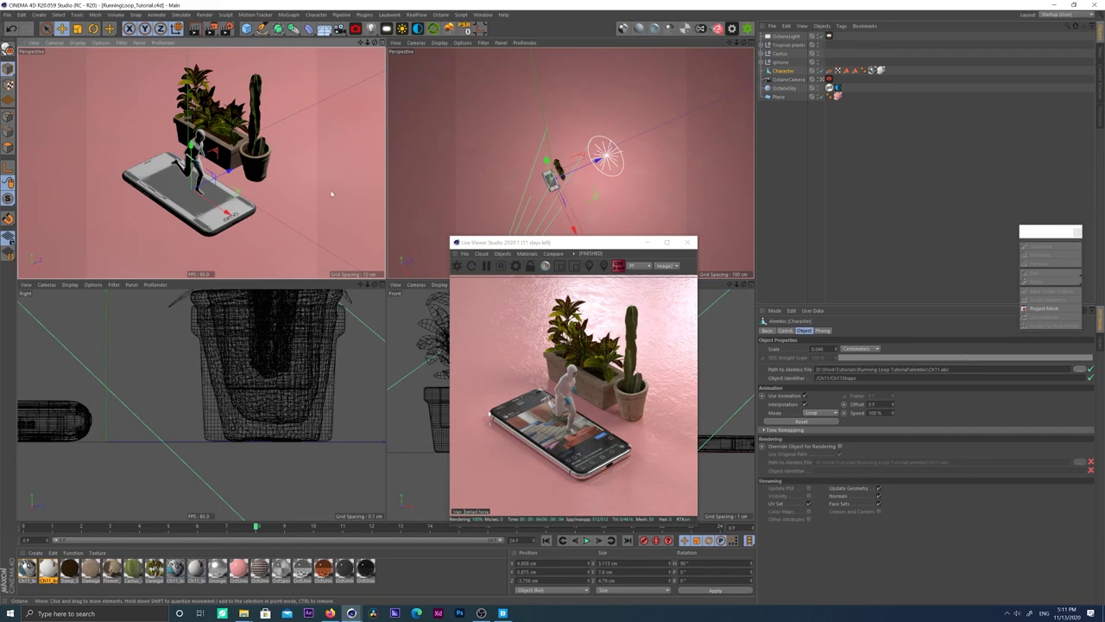
Step: In the pink floor material's node graph, set the scale of the Transform node feeding the bump texture to 0.002
{"action": "double_click", "coordinate": [239, 568]}
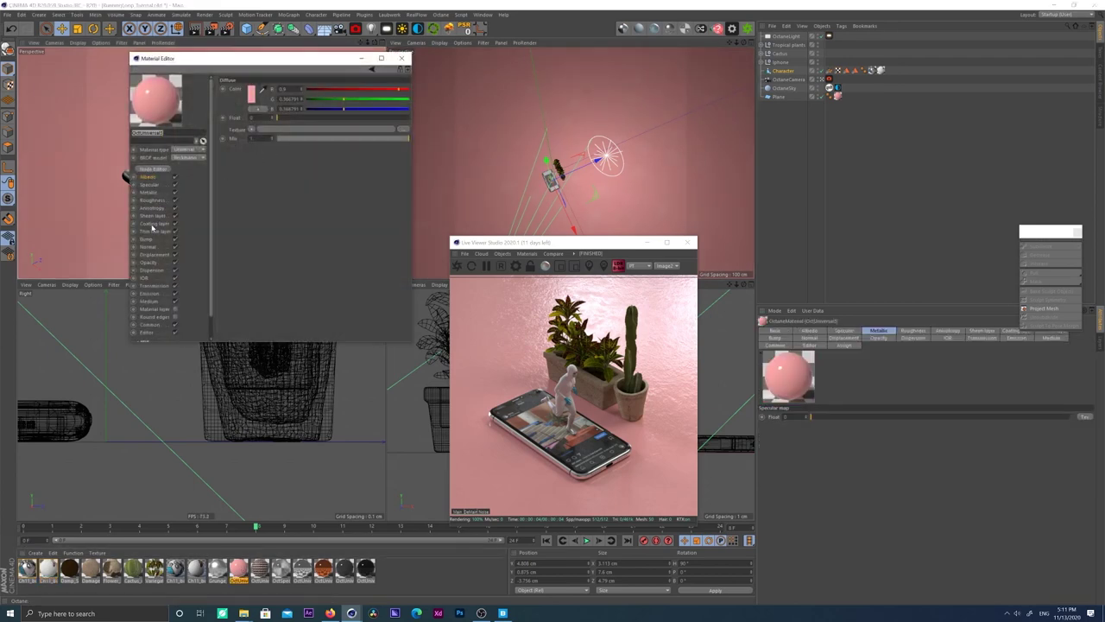
{"action": "left_click", "coordinate": [146, 241]}
{"action": "left_click", "coordinate": [256, 110]}
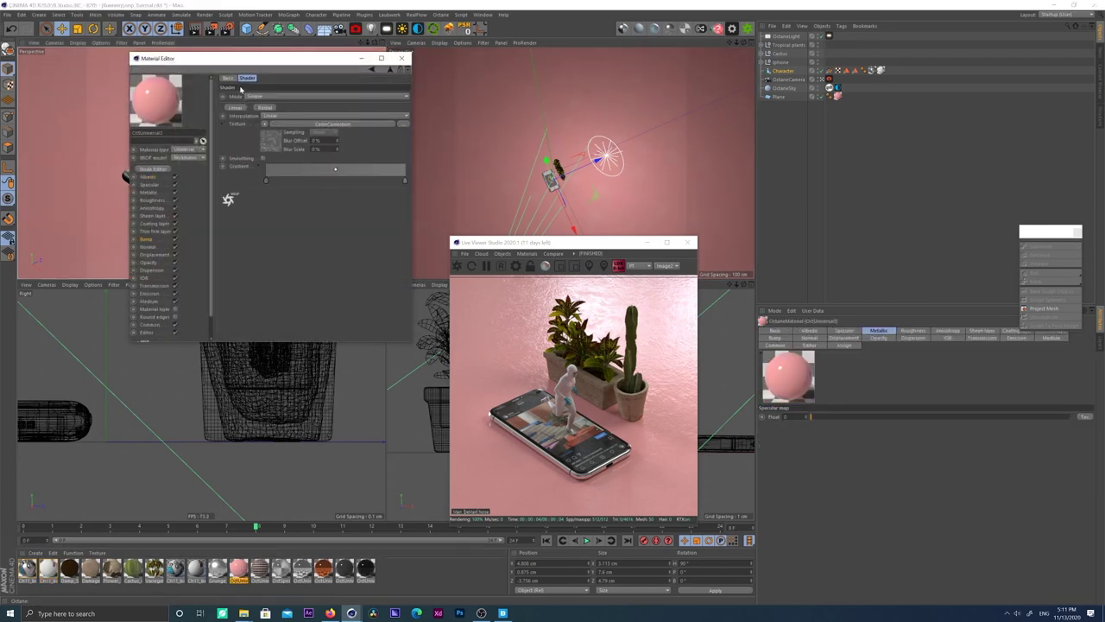
{"action": "left_click", "coordinate": [160, 168]}
{"action": "left_click_drag", "start_coordinate": [414, 167], "coordinate": [248, 129]}
{"action": "left_click_drag", "start_coordinate": [600, 244], "coordinate": [726, 197]}
{"action": "left_click", "coordinate": [91, 331]}
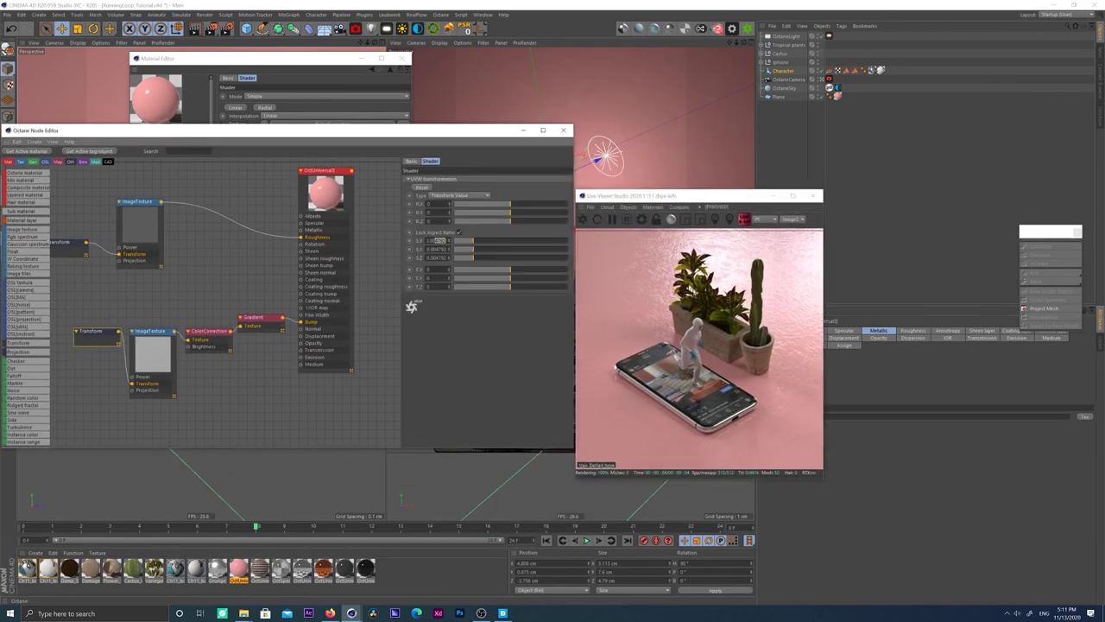
{"action": "key", "text": "Return"}
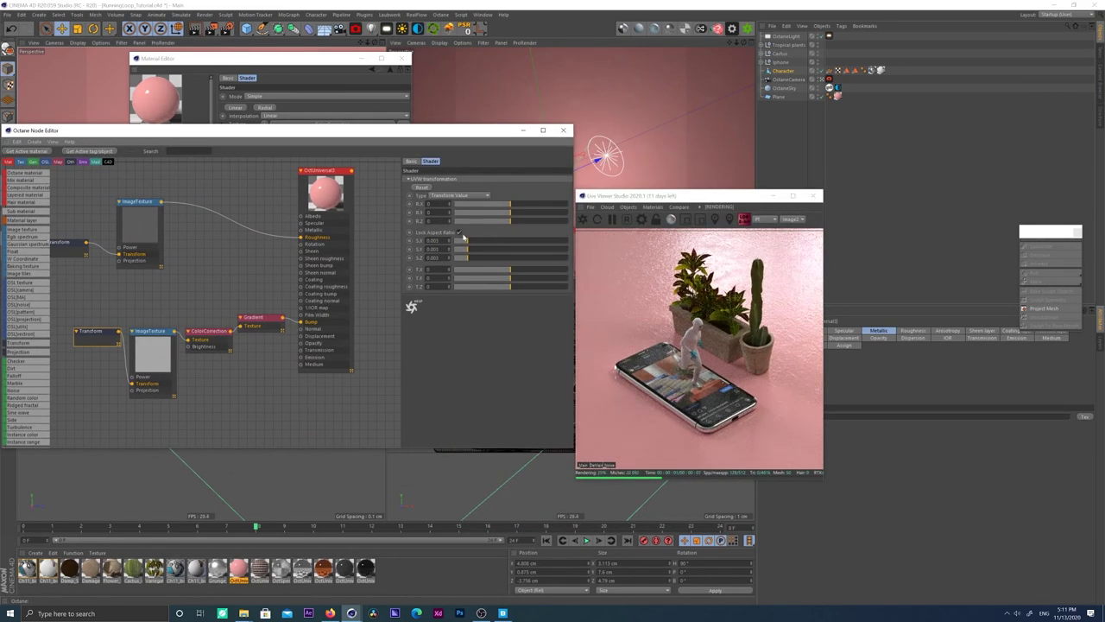
{"action": "key", "text": "BackSpace"}
{"action": "type", "text": "2"}
{"action": "key", "text": "Return"}
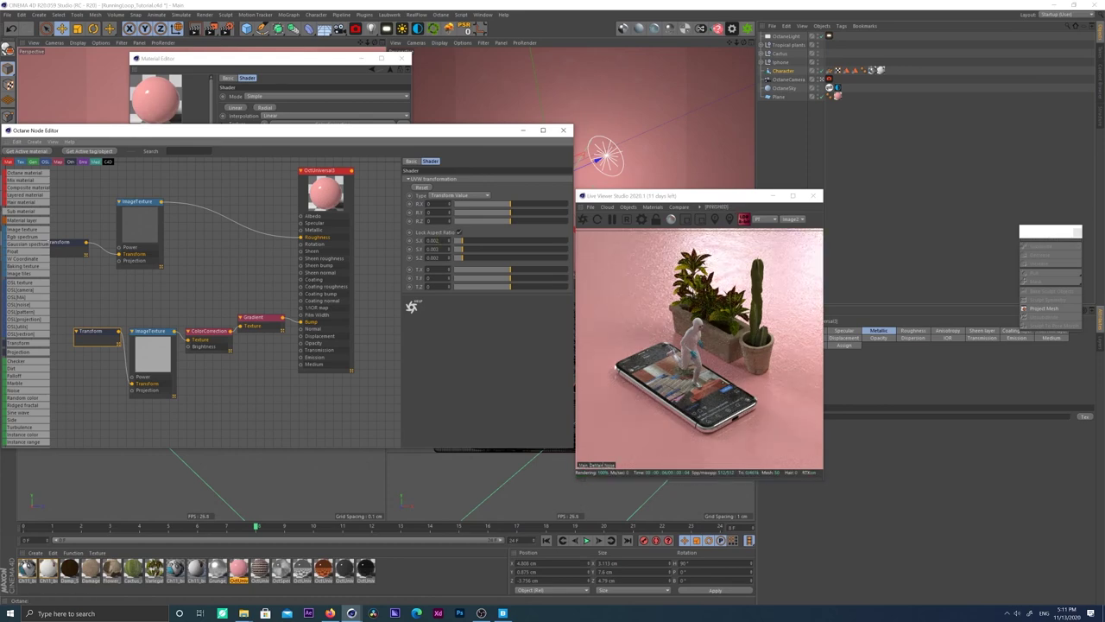
Step: Adjust the end knot of the Gradient feeding the floor material's bump and close the node and material editors
{"action": "left_click", "coordinate": [267, 320]}
{"action": "double_click", "coordinate": [568, 266]}
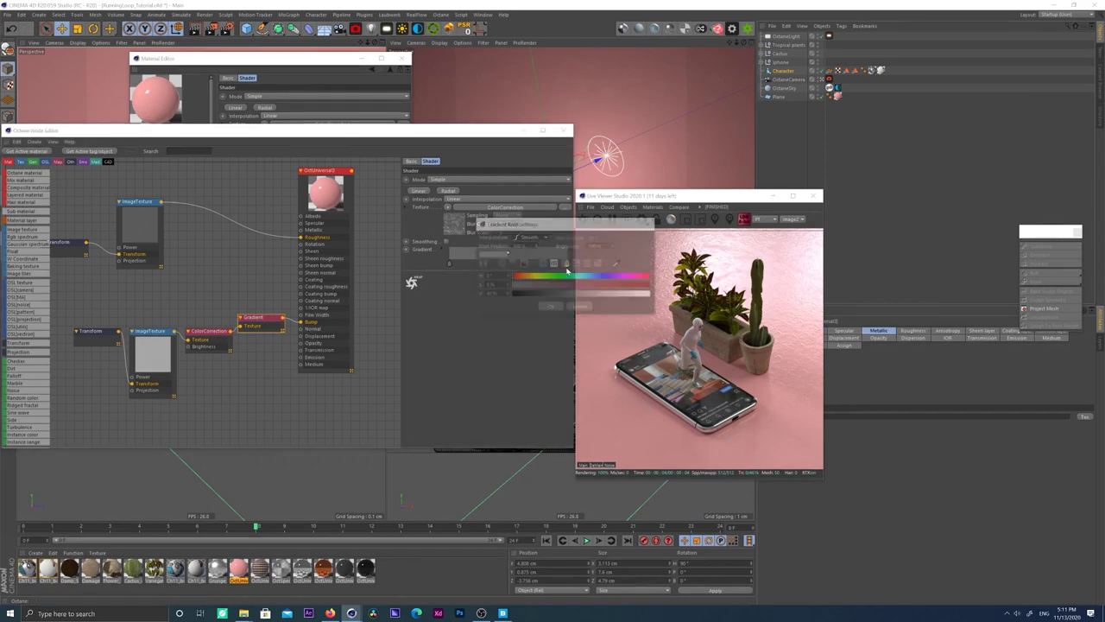
{"action": "key", "text": "Return"}
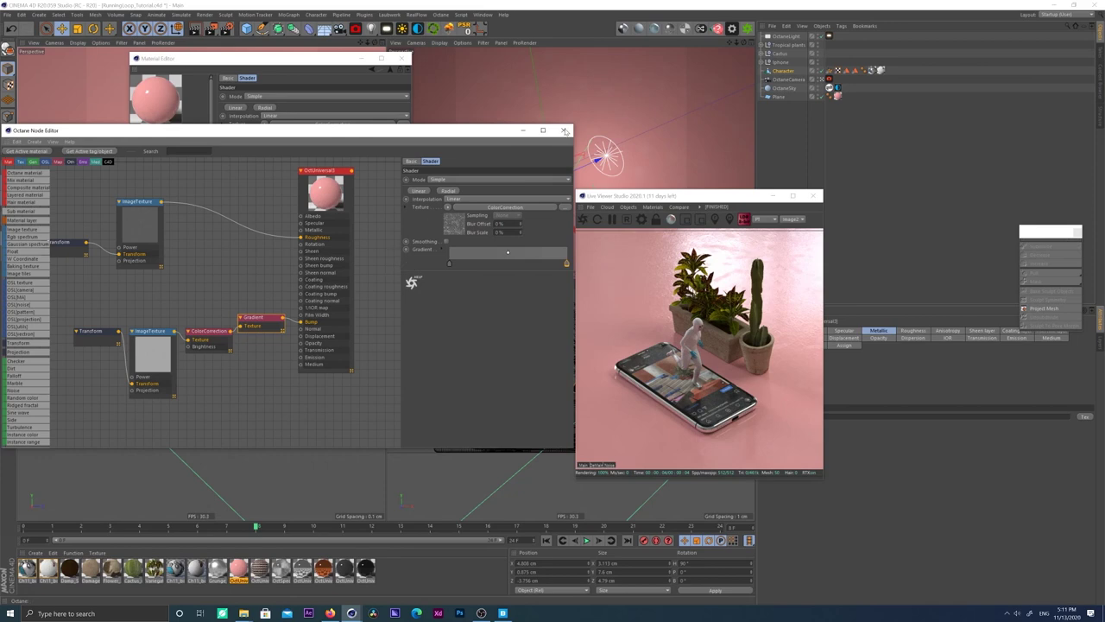
{"action": "left_click", "coordinate": [563, 130]}
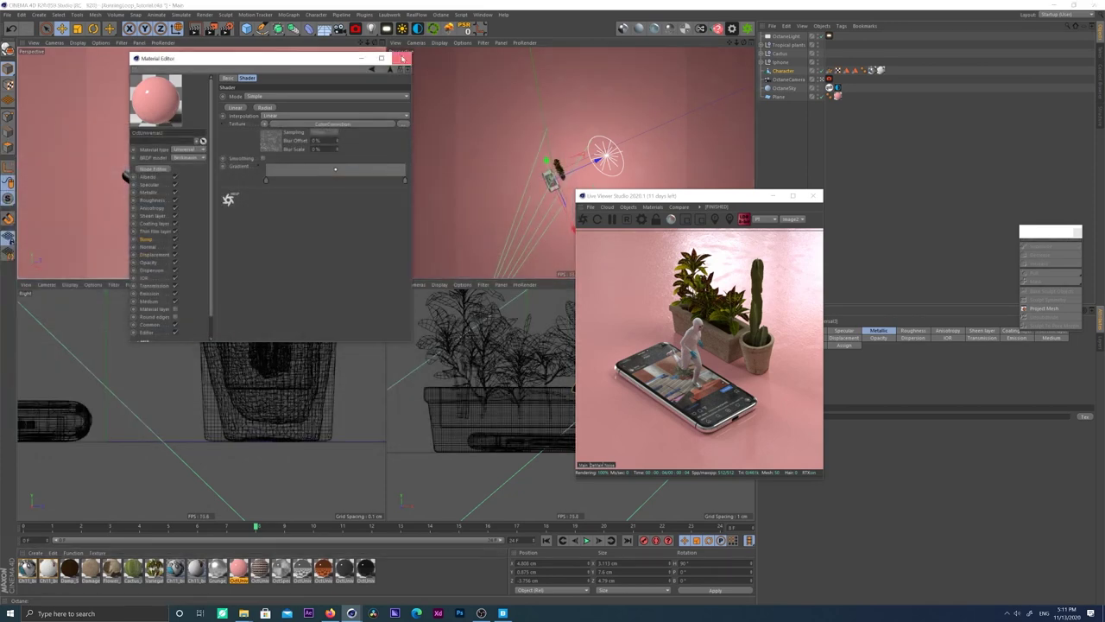
{"action": "left_click", "coordinate": [400, 58]}
Step: Nest the iphone object under a Subdivision Surface and set its editor subdivision to 1
{"action": "left_click", "coordinate": [782, 63]}
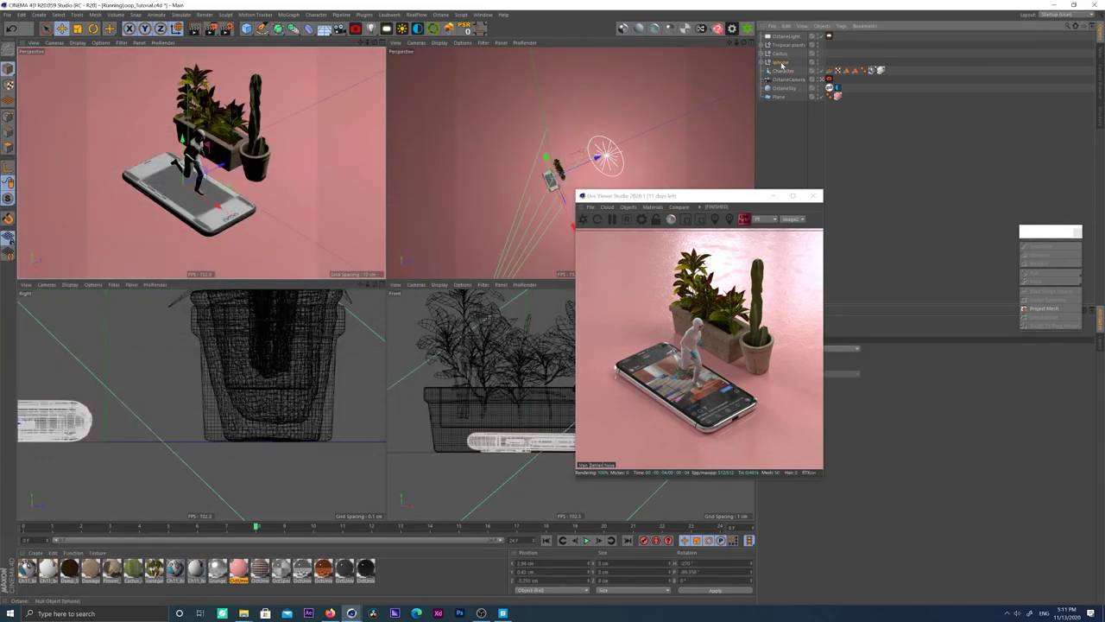
{"action": "left_click", "coordinate": [821, 80]}
{"action": "right_click_drag", "start_coordinate": [202, 165], "coordinate": [261, 247], "text": "alt"}
{"action": "left_click_drag", "start_coordinate": [261, 247], "coordinate": [203, 162], "text": "alt"}
{"action": "right_click_drag", "start_coordinate": [204, 162], "coordinate": [250, 166], "text": "alt"}
{"action": "left_click_drag", "start_coordinate": [249, 167], "coordinate": [239, 114], "text": "alt"}
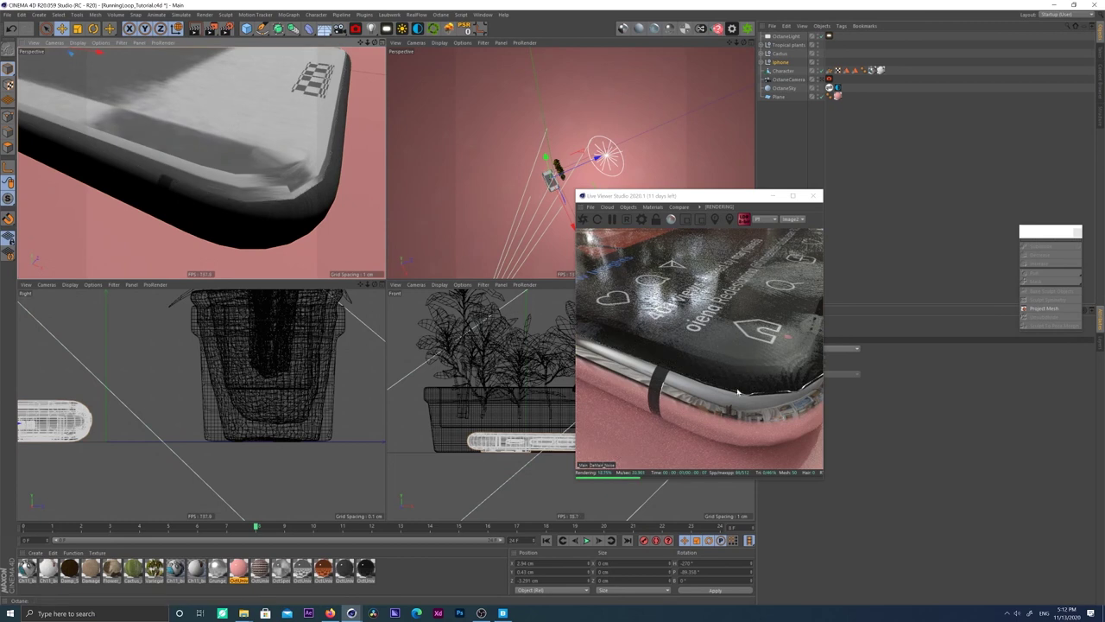
{"action": "left_click", "coordinate": [821, 79]}
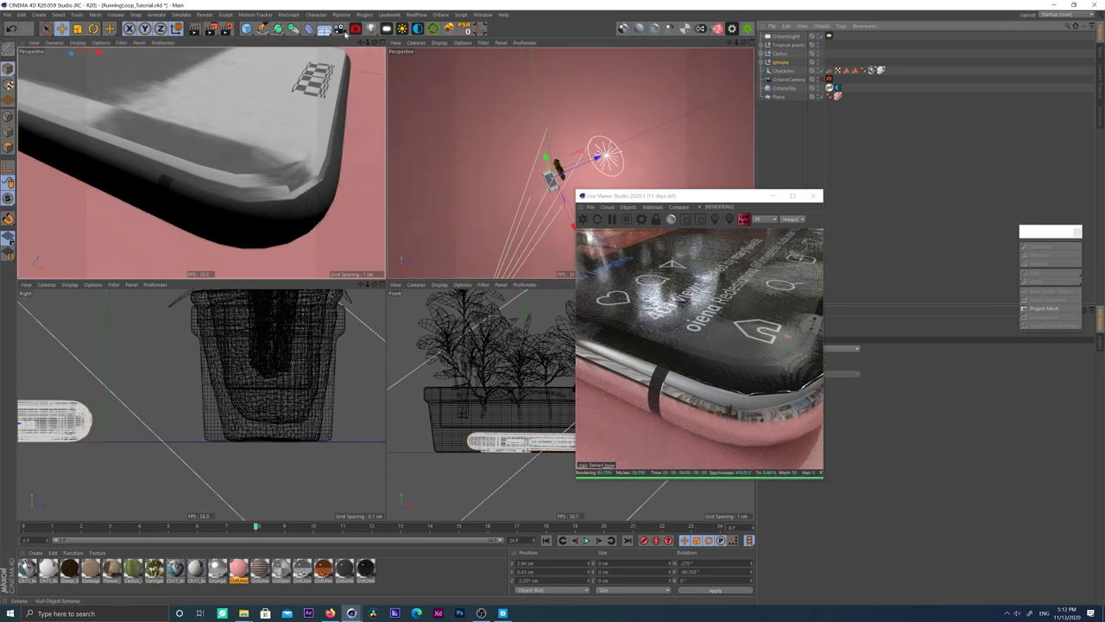
{"action": "left_click", "coordinate": [277, 29], "text": "alt"}
{"action": "left_click_drag", "start_coordinate": [710, 198], "coordinate": [538, 180]}
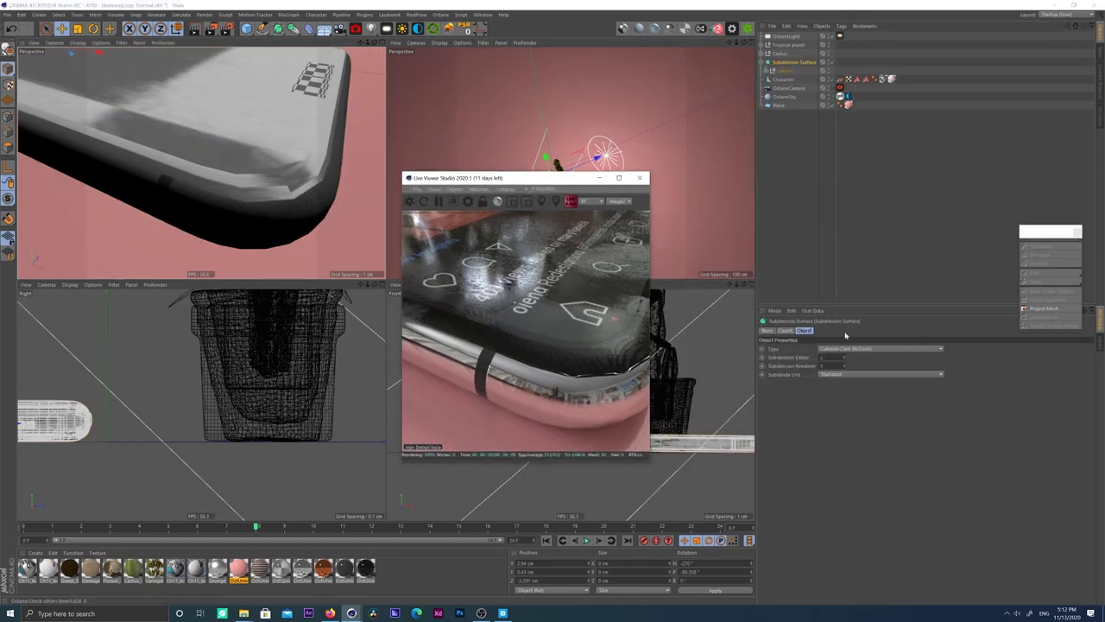
{"action": "left_click", "coordinate": [823, 357]}
{"action": "left_click", "coordinate": [822, 358]}
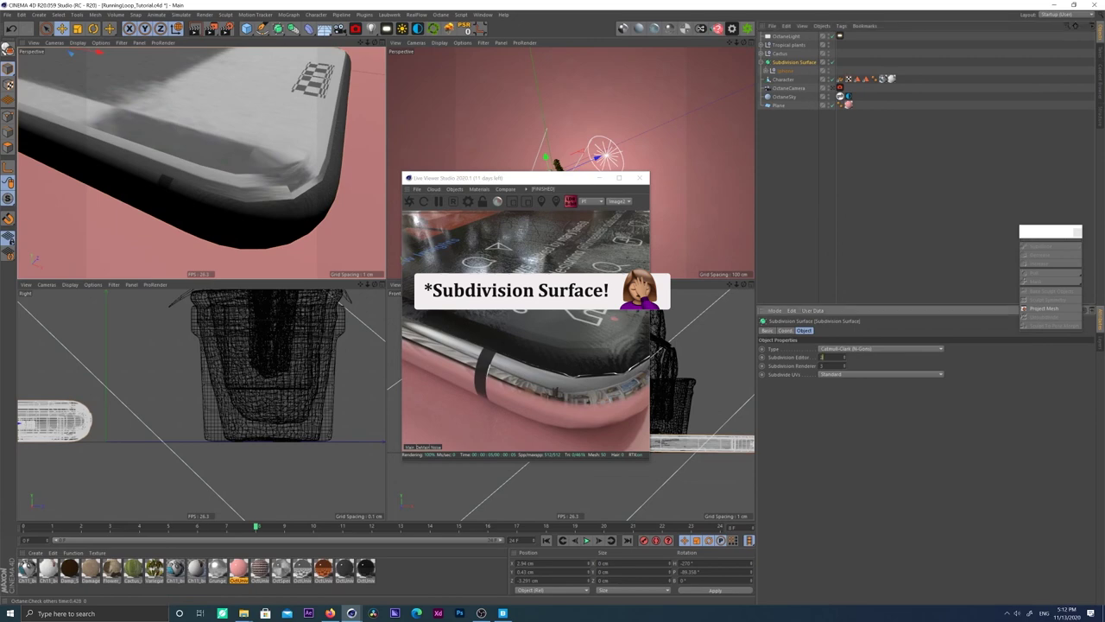
{"action": "key", "text": "ctrl+a"}
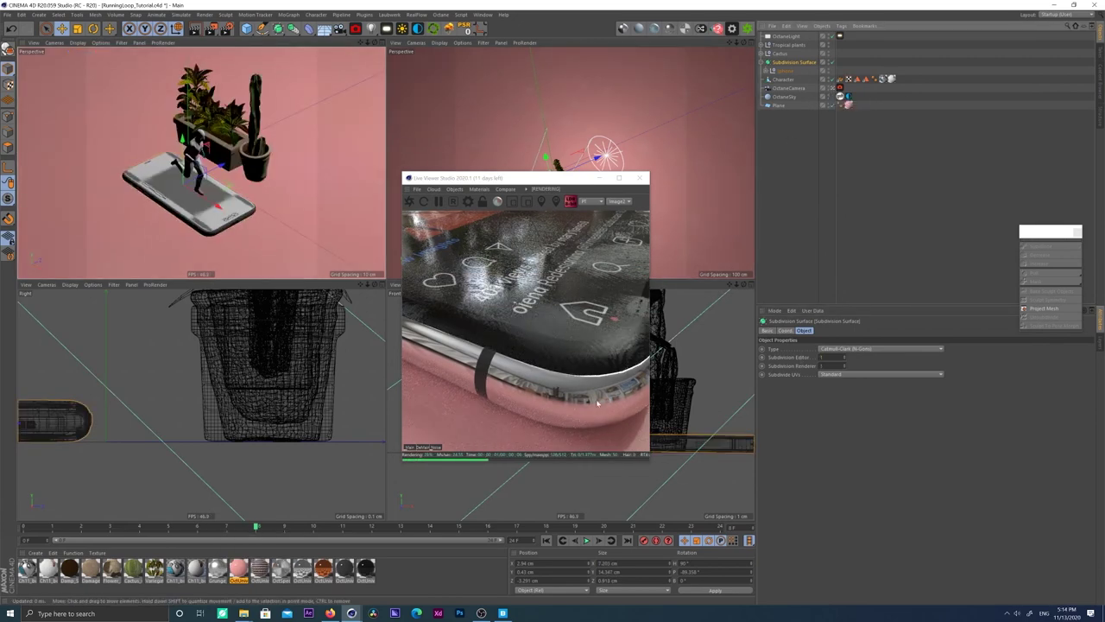
Step: Play the animation to check the running character and save the project
{"action": "key", "text": "F8"}
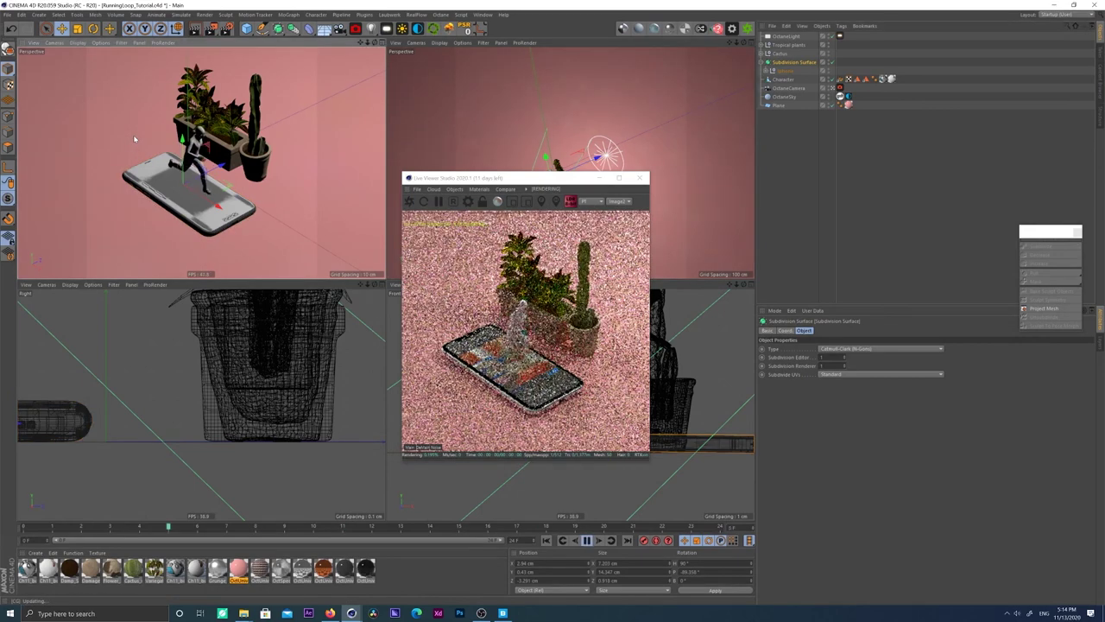
{"action": "key", "text": "ctrl+s"}
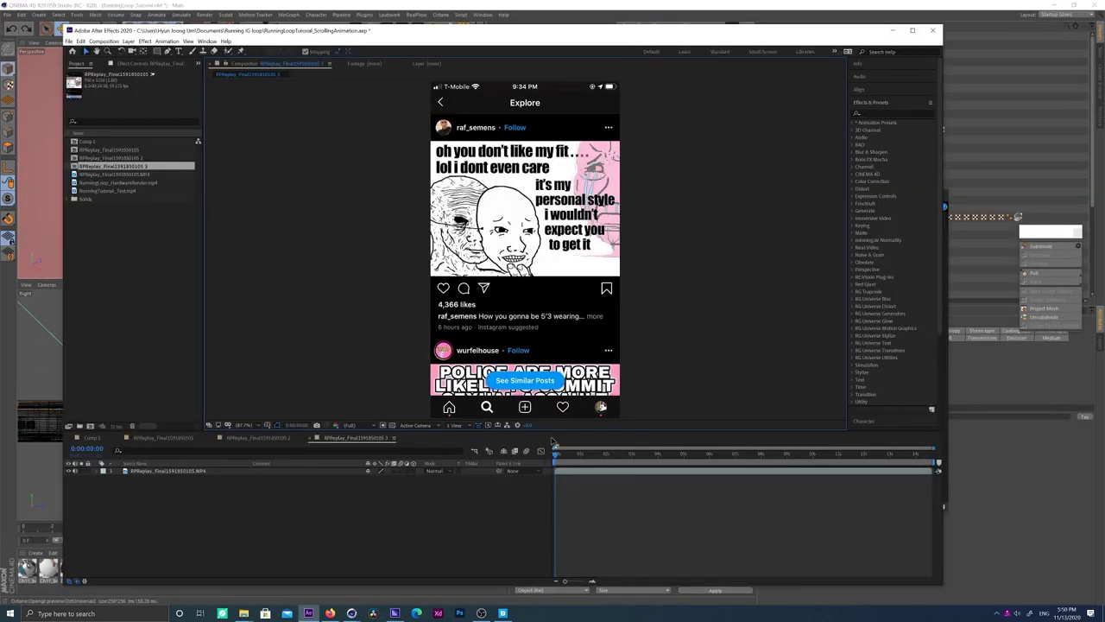
Step: In After Effects, duplicate the RPReplay screen-recording layer at the composition start and apply Freeze Frame to the upper copy
{"action": "left_click", "coordinate": [200, 473]}
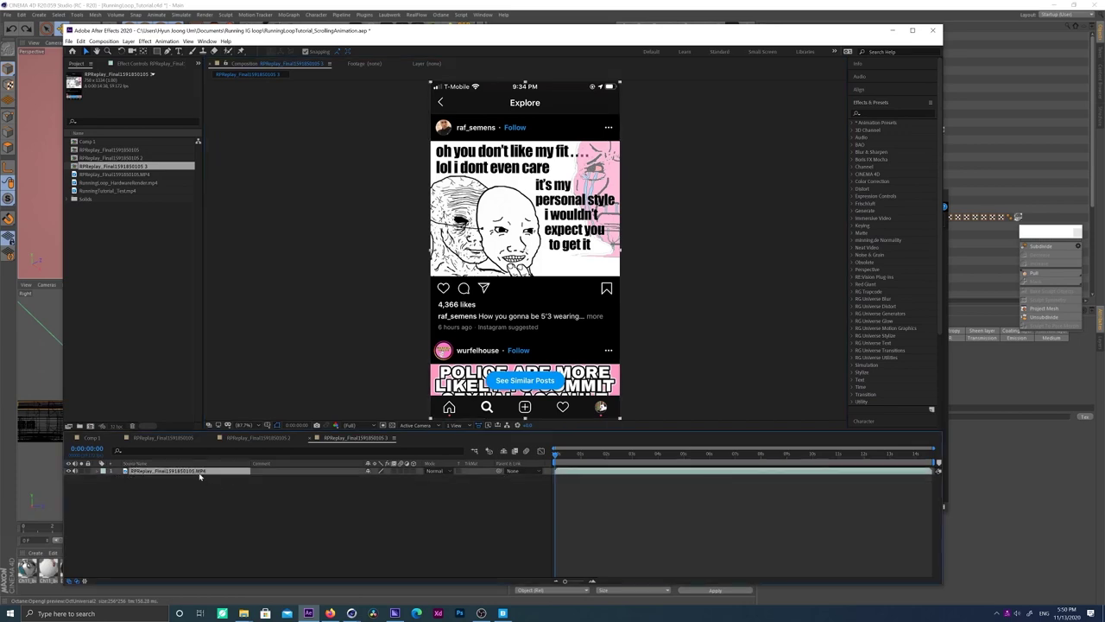
{"action": "mouse_move", "coordinate": [557, 457]}
{"action": "left_mouse_down"}
{"action": "mouse_move", "coordinate": [942, 460]}
{"action": "mouse_move", "coordinate": [537, 464]}
{"action": "left_mouse_up"}
{"action": "left_click", "coordinate": [295, 484]}
{"action": "left_click", "coordinate": [222, 472]}
{"action": "key", "text": "ctrl+d"}
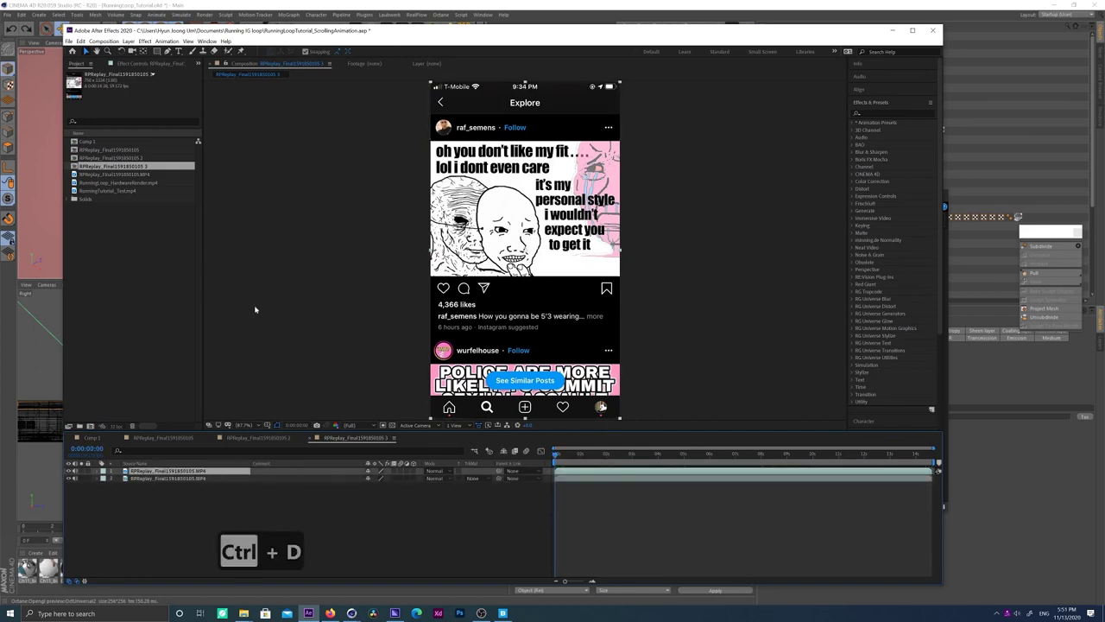
{"action": "right_click", "coordinate": [159, 472]}
{"action": "mouse_move", "coordinate": [192, 296]}
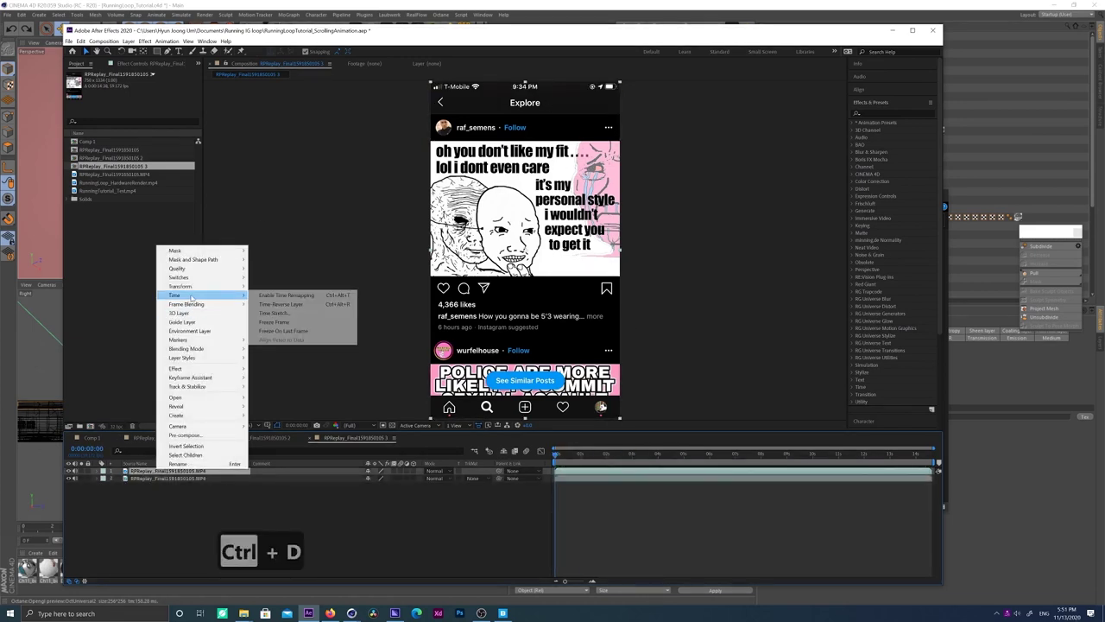
{"action": "left_click", "coordinate": [275, 321]}
Step: Mask the frozen upper layer with a rectangle around the phone's status bar and save the project
{"action": "left_click", "coordinate": [157, 52]}
{"action": "middle_click_drag", "start_coordinate": [519, 88], "coordinate": [525, 170]}
{"action": "scroll", "coordinate": [524, 170], "scroll_direction": "up", "scroll_amount": 2}
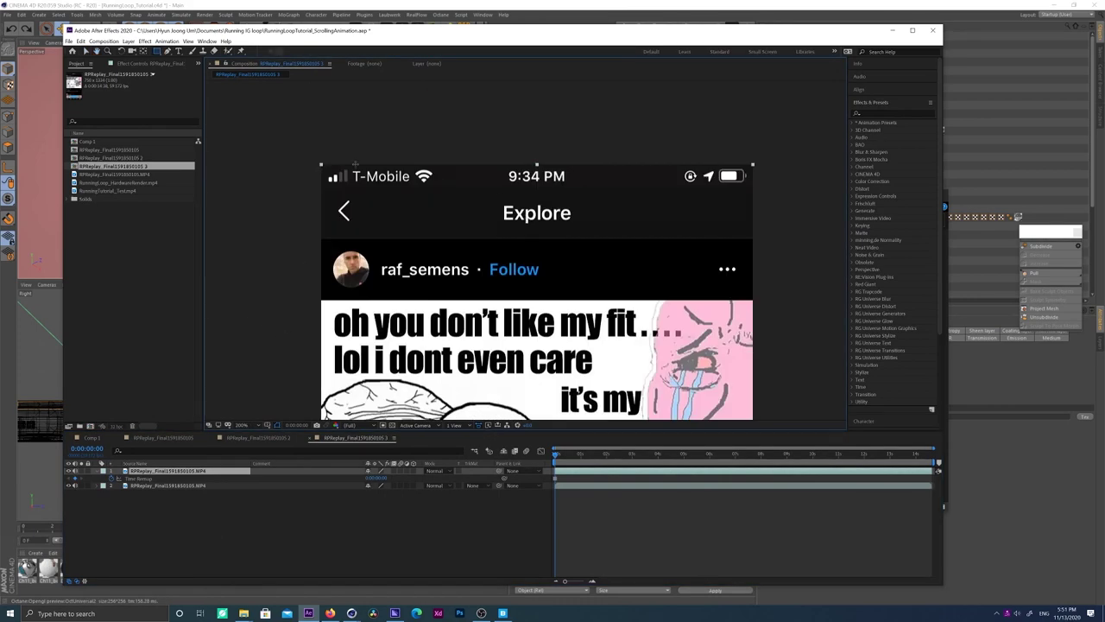
{"action": "left_click_drag", "start_coordinate": [459, 181], "coordinate": [760, 193]}
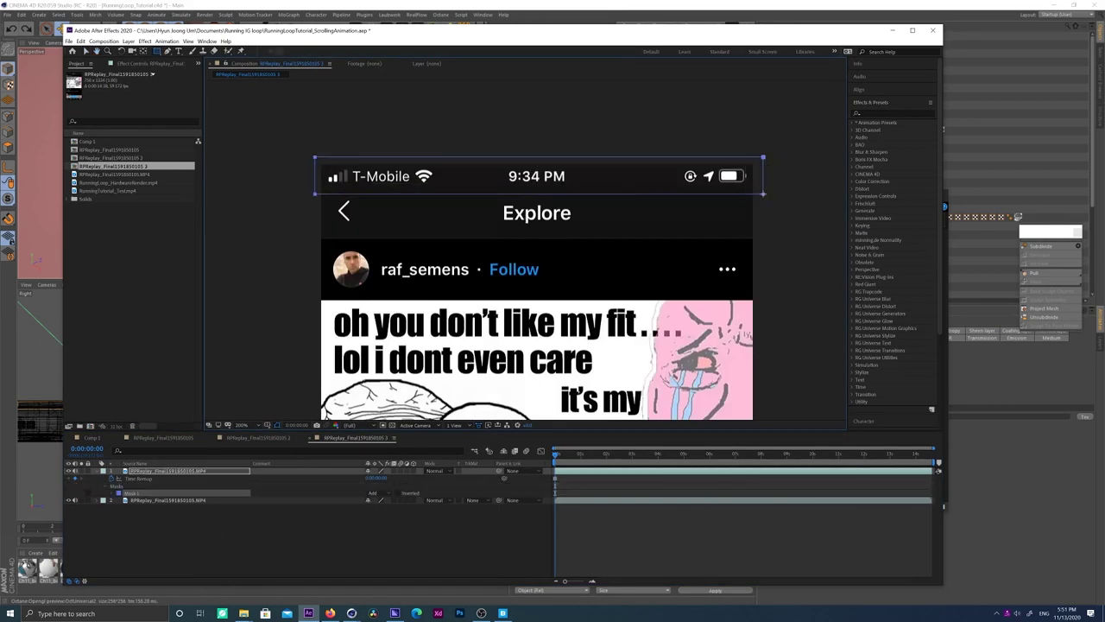
{"action": "left_click_drag", "start_coordinate": [570, 459], "coordinate": [591, 468]}
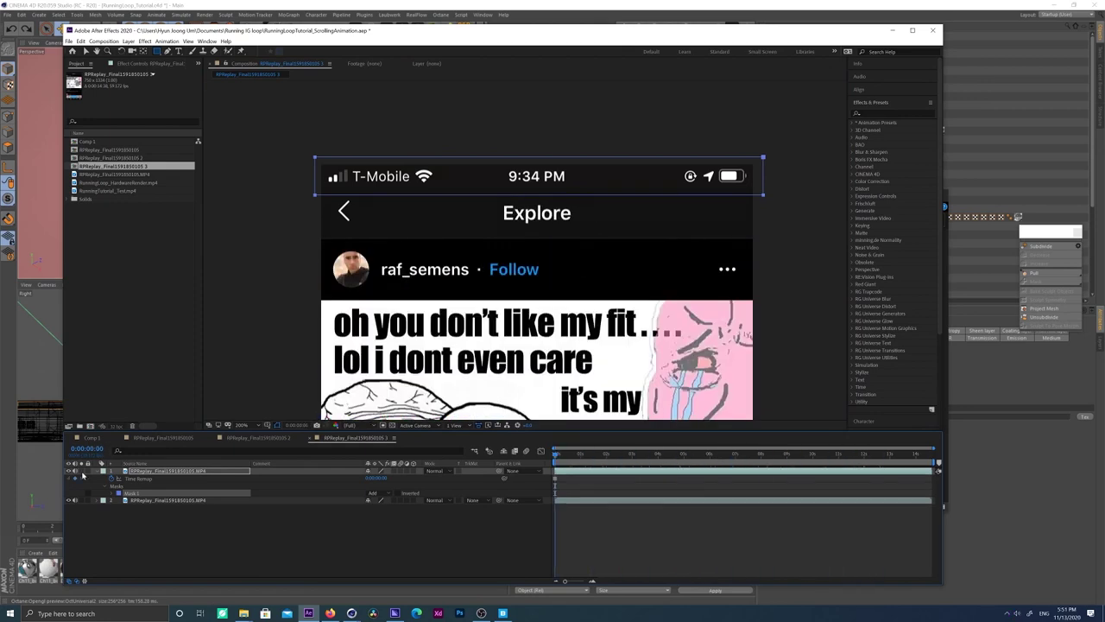
{"action": "scroll", "coordinate": [525, 250], "scroll_direction": "down", "scroll_amount": 2}
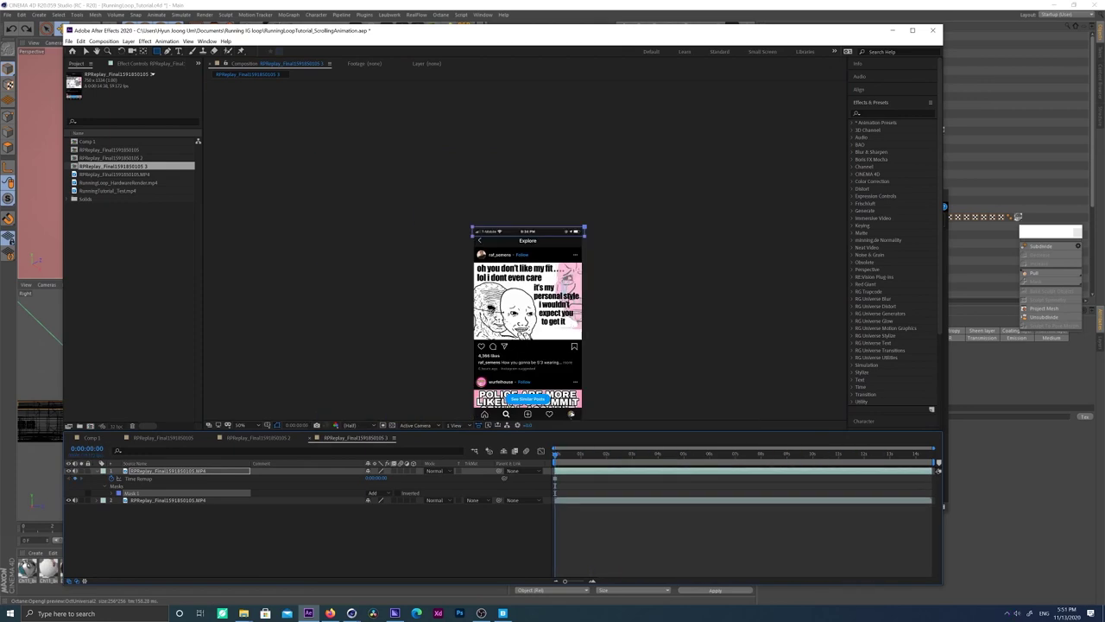
{"action": "middle_click_drag", "start_coordinate": [576, 314], "coordinate": [573, 243]}
{"action": "left_click", "coordinate": [245, 424]}
{"action": "left_click", "coordinate": [251, 435]}
{"action": "key", "text": "ctrl+s"}
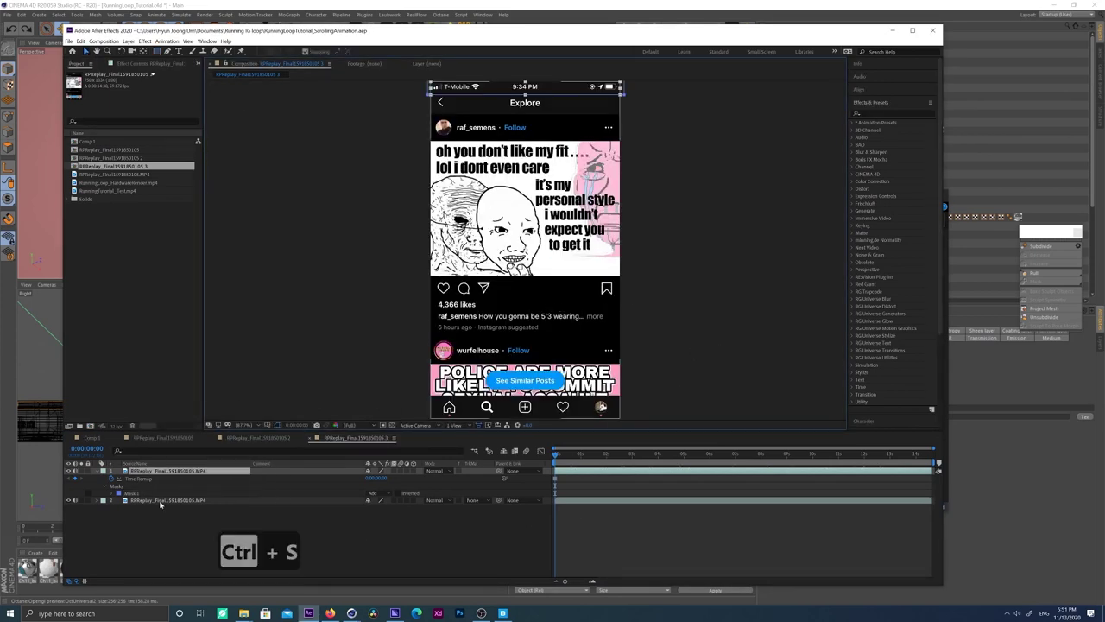
Step: Find where the scrolling begins in the lower RPReplay layer and trim the layer's in point to 0:00:07:38
{"action": "left_click", "coordinate": [164, 500]}
{"action": "left_click_drag", "start_coordinate": [580, 455], "coordinate": [587, 457]}
{"action": "left_click_drag", "start_coordinate": [703, 458], "coordinate": [651, 466]}
{"action": "left_click_drag", "start_coordinate": [752, 466], "coordinate": [633, 466]}
{"action": "left_click_drag", "start_coordinate": [714, 464], "coordinate": [753, 460]}
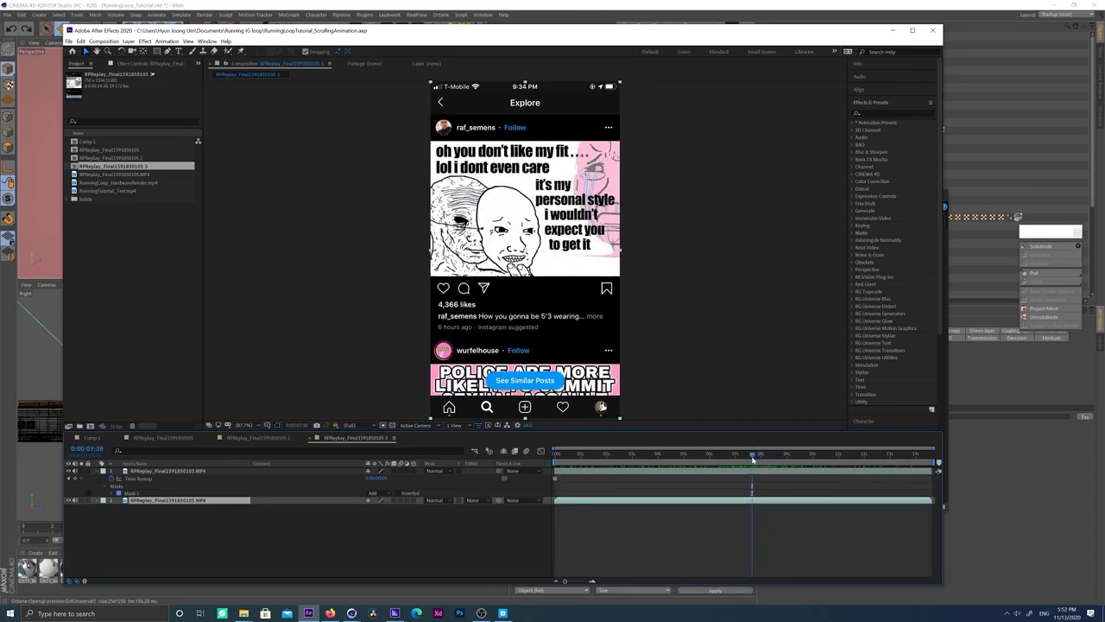
{"action": "key", "text": "alt+bracketleft"}
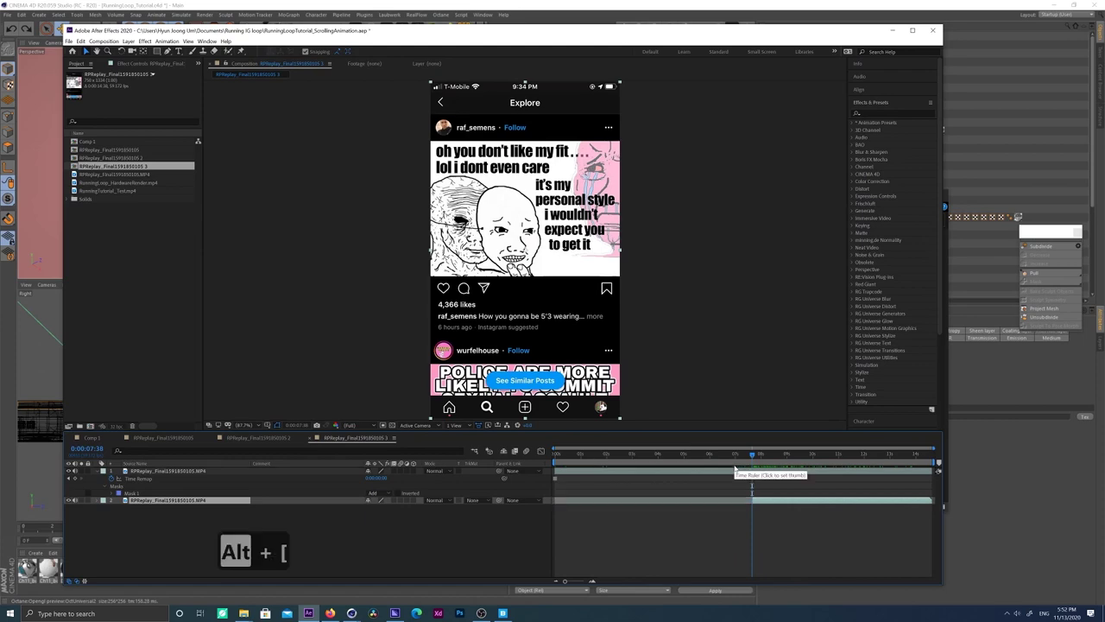
Step: Enable time remapping on the trimmed layer, add keyframes through 0:00:10:46, and shift the layer to the composition start
{"action": "key", "text": "ctrl+alt+t"}
{"action": "left_click", "coordinate": [76, 508]}
{"action": "left_click_drag", "start_coordinate": [757, 458], "coordinate": [793, 455]}
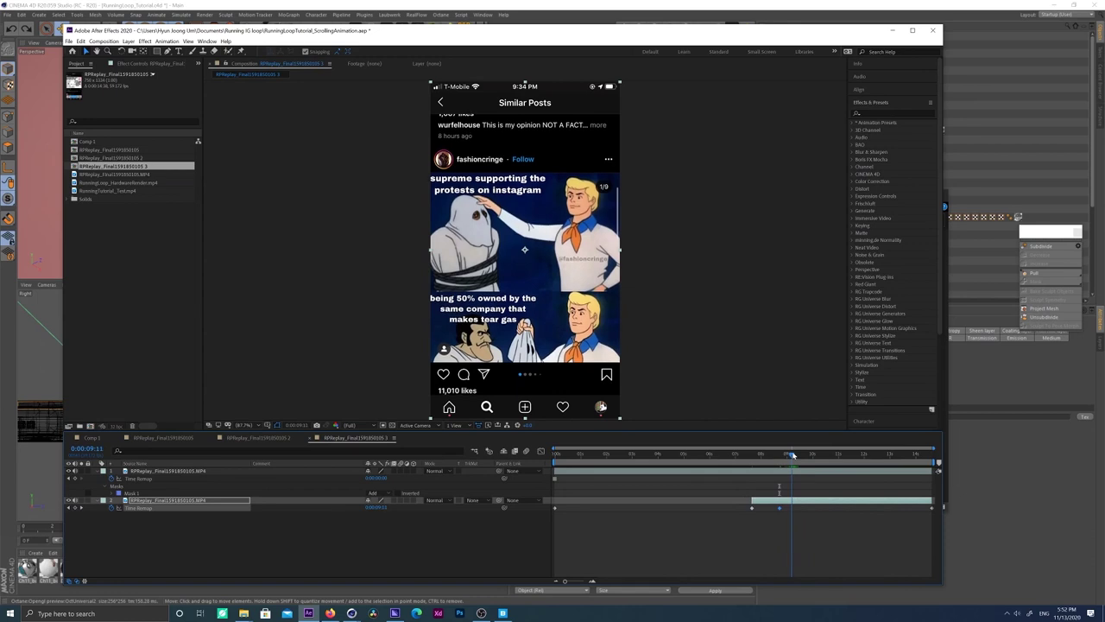
{"action": "left_click_drag", "start_coordinate": [795, 458], "coordinate": [834, 456]}
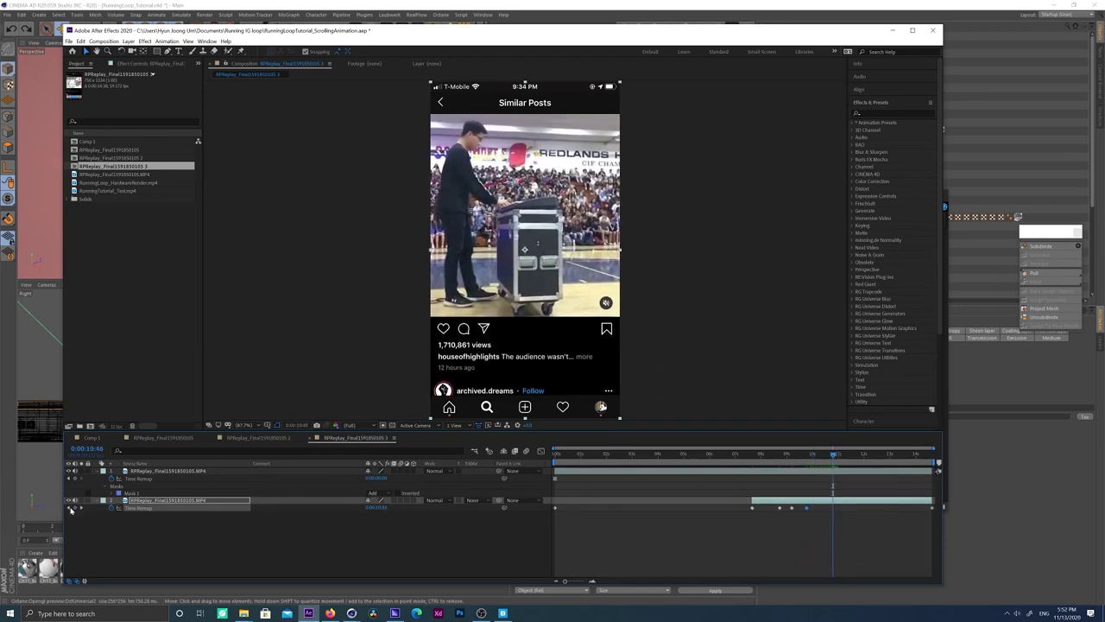
{"action": "key", "text": "Home"}
{"action": "key", "text": "bracketleft"}
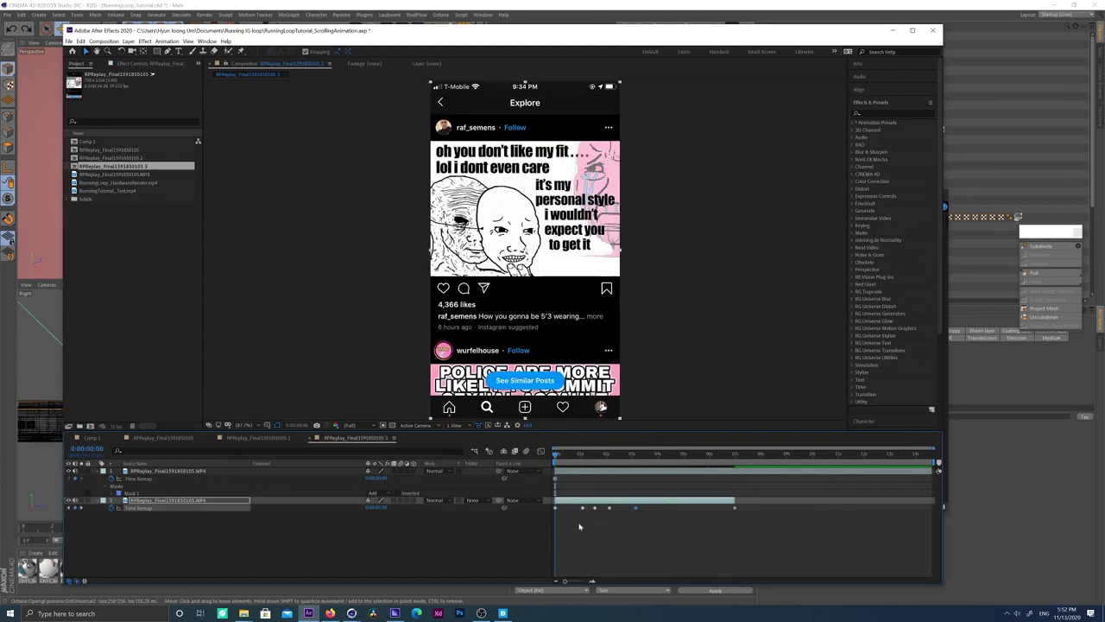
Step: Add RunningLoop_HardwareRender.mp4 as the top layer, scale it to the composition width, and preview it soloed
{"action": "left_click_drag", "start_coordinate": [104, 185], "coordinate": [160, 471]}
{"action": "left_click_drag", "start_coordinate": [566, 210], "coordinate": [681, 155], "text": "shift"}
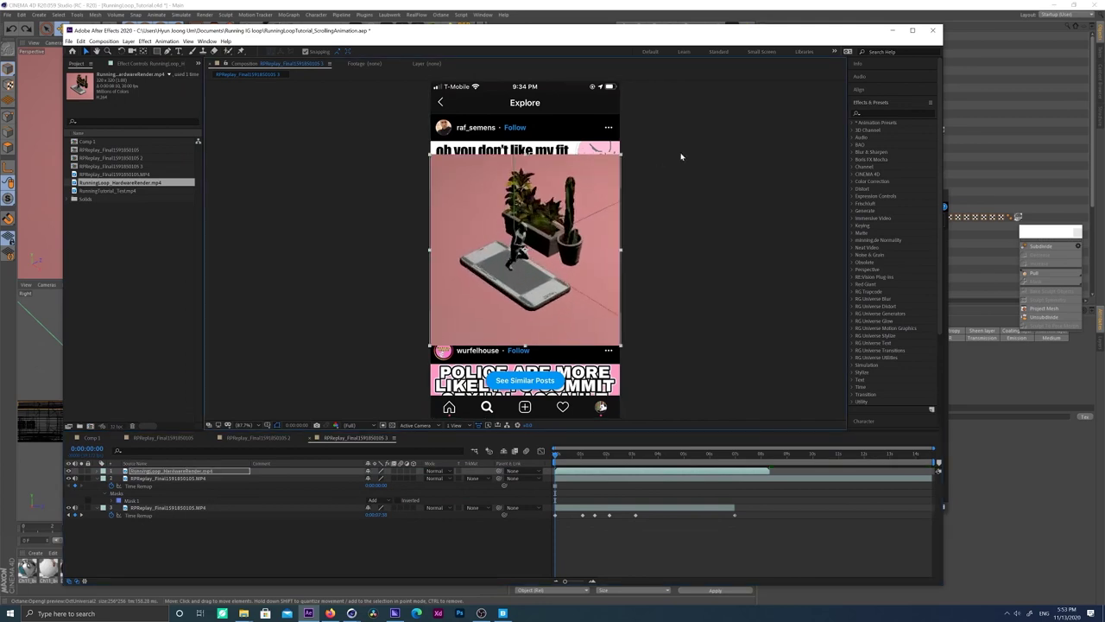
{"action": "left_click", "coordinate": [82, 471]}
{"action": "key", "text": "space"}
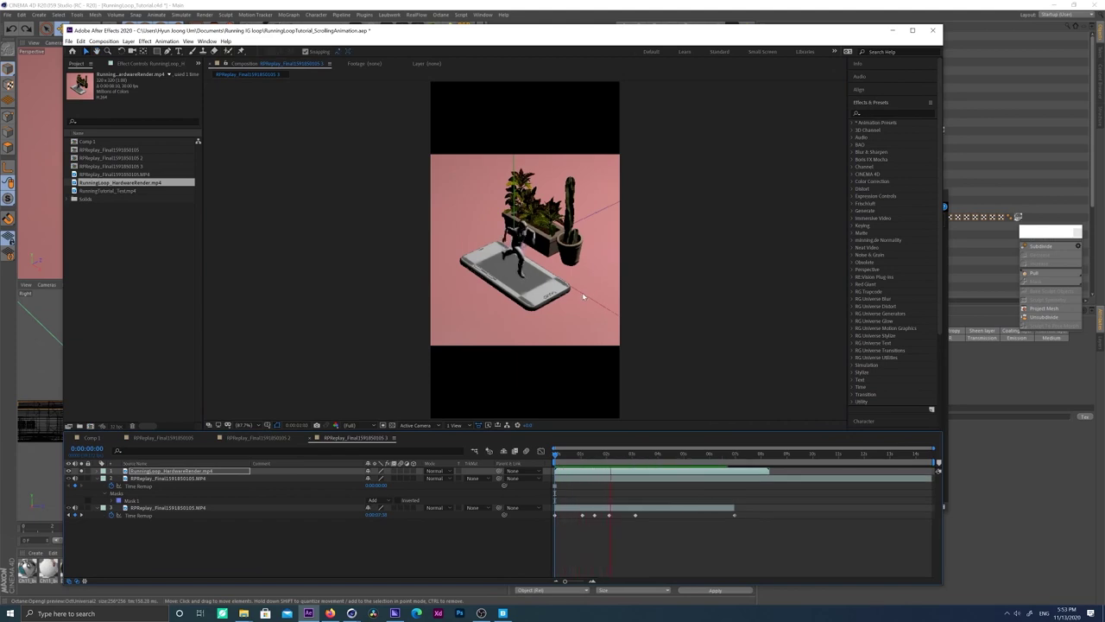
{"action": "left_click_drag", "start_coordinate": [702, 459], "coordinate": [554, 461]}
Step: Set RunningLoop_HardwareRender.mp4 to loop only once in its footage interpretation and scrub through the run cycle
{"action": "left_click", "coordinate": [97, 183]}
{"action": "key", "text": "ctrl+alt+g"}
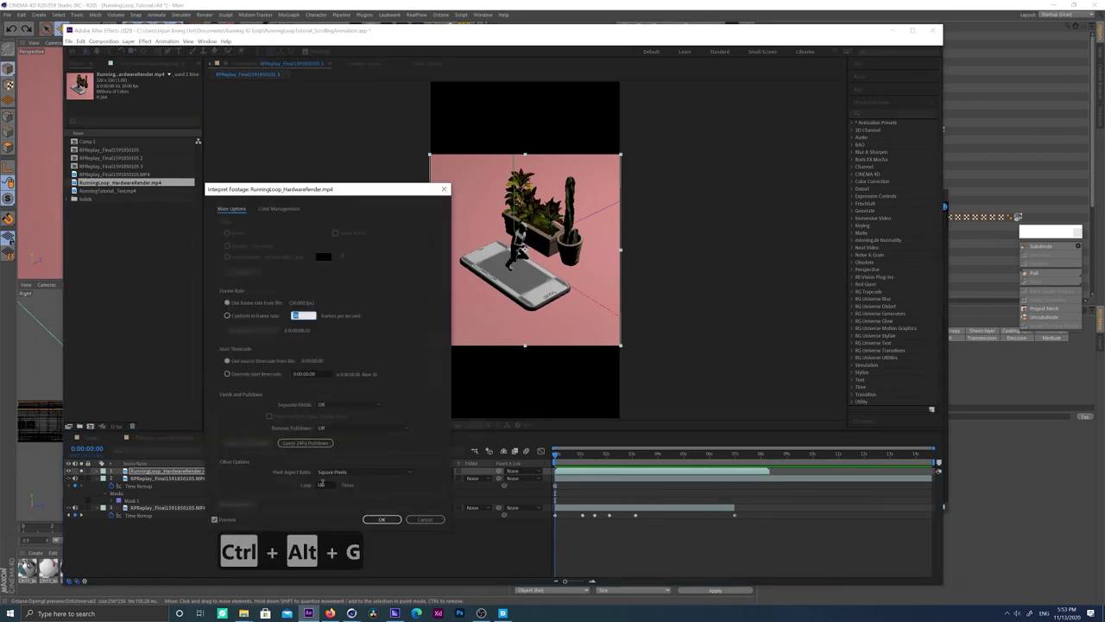
{"action": "left_click", "coordinate": [380, 519]}
{"action": "left_click_drag", "start_coordinate": [555, 455], "coordinate": [516, 449]}
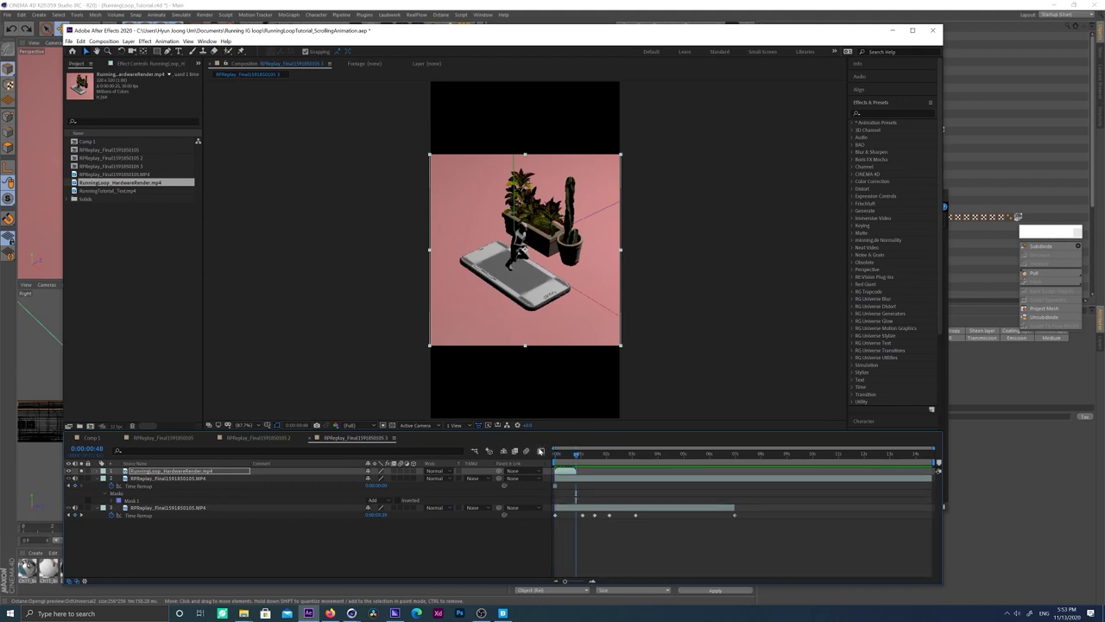
{"action": "mouse_move", "coordinate": [557, 456]}
{"action": "left_mouse_down"}
{"action": "mouse_move", "coordinate": [577, 456]}
{"action": "mouse_move", "coordinate": [553, 456]}
{"action": "left_mouse_up"}
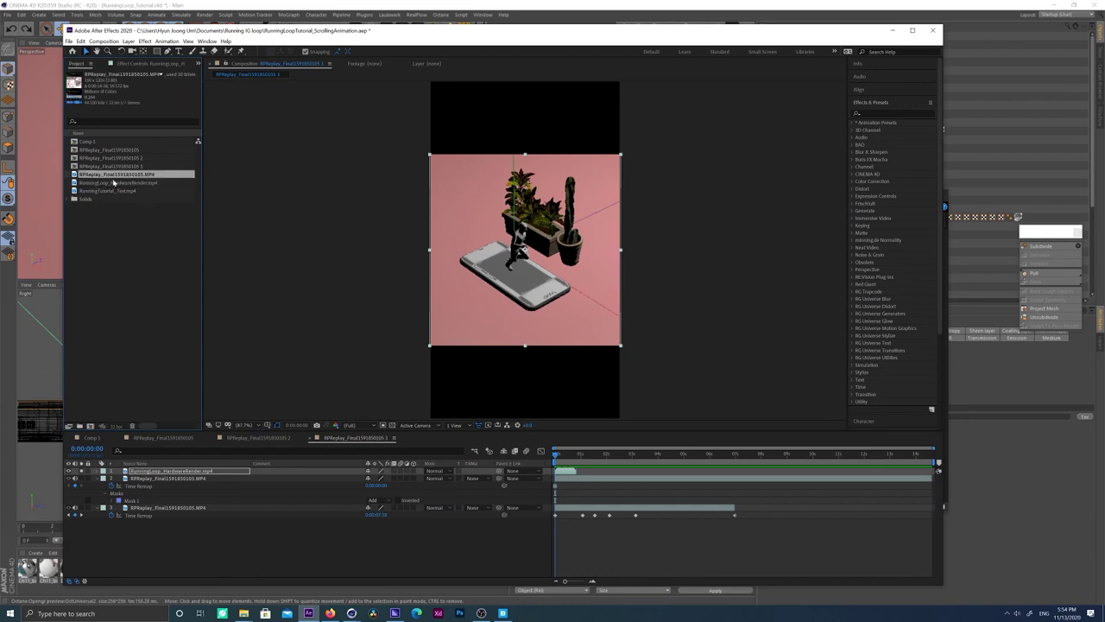
Step: Set RunningLoop_HardwareRender.mp4 to loop 2 times and end the work area at its layer's out point, 0:00:01:38
{"action": "key", "text": "ctrl+alt+g"}
{"action": "type", "text": "2"}
{"action": "left_click", "coordinate": [385, 519]}
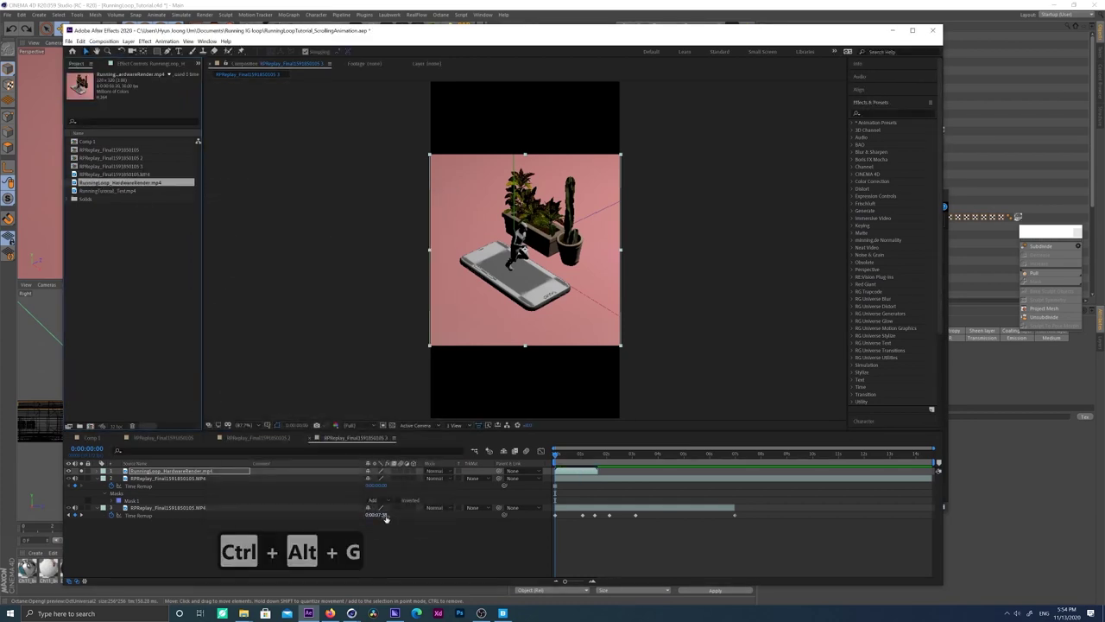
{"action": "left_click", "coordinate": [584, 472]}
{"action": "key", "text": "o"}
{"action": "key", "text": "n"}
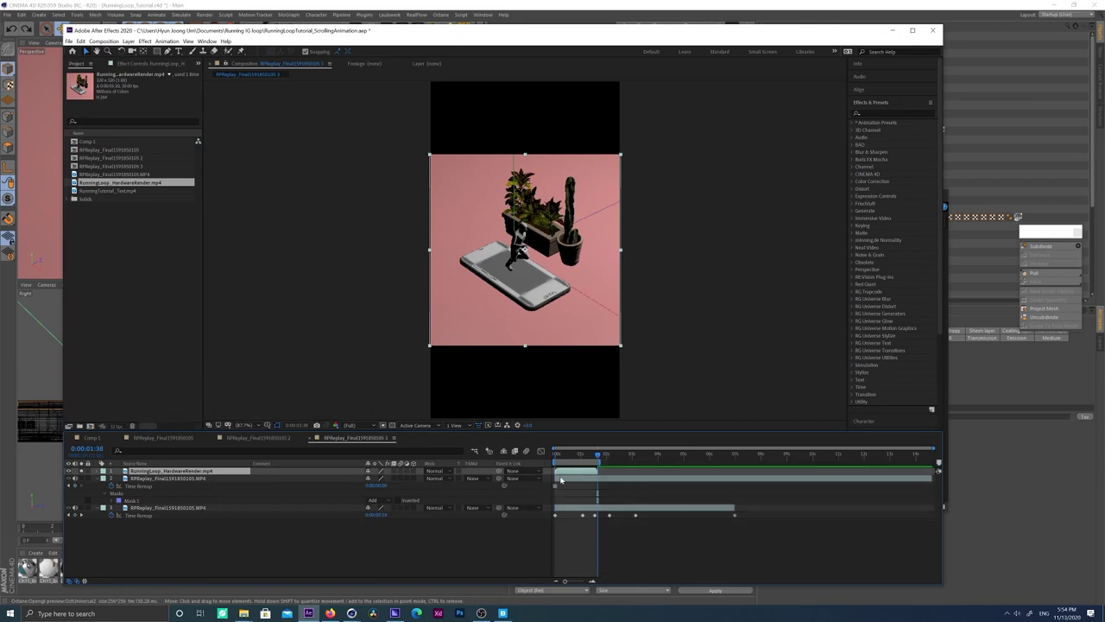
Step: Scale down the running-loop layer, place it over the right side of the phone recording, and turn off its solo
{"action": "left_click_drag", "start_coordinate": [431, 154], "coordinate": [524, 229], "text": "shift"}
{"action": "left_click", "coordinate": [82, 472]}
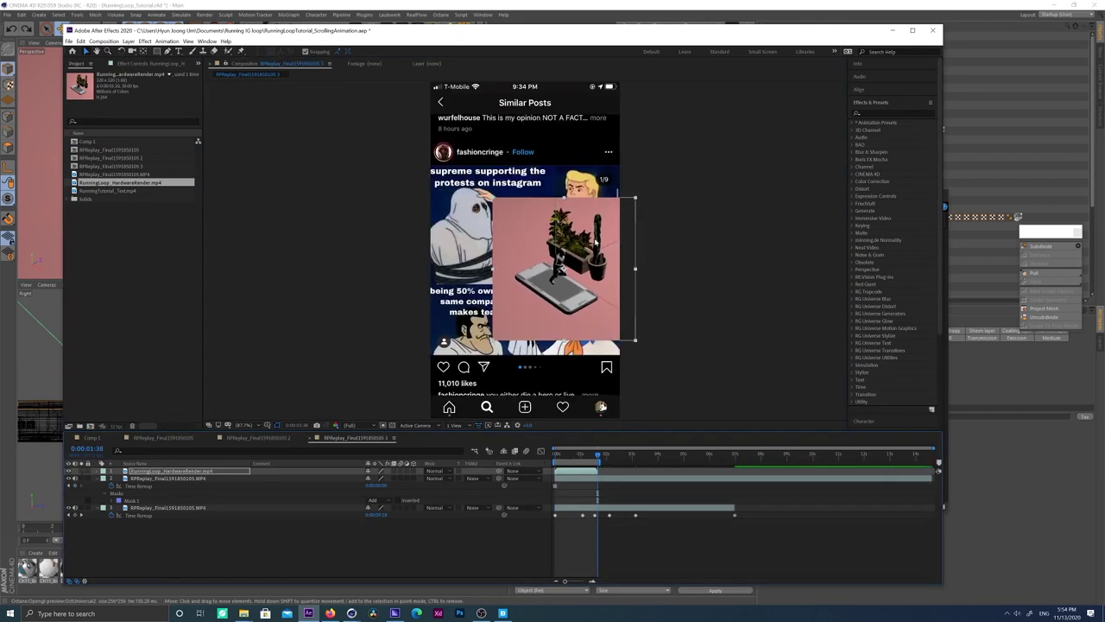
{"action": "key", "text": "Home"}
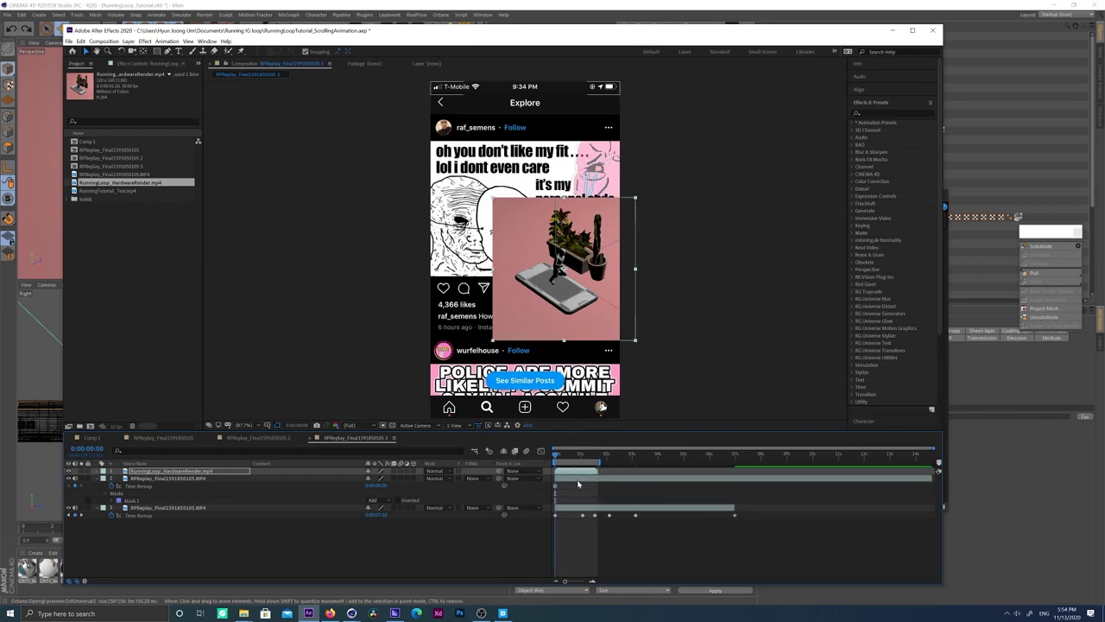
Step: Shift the lower RPReplay layer earlier, place a duplicate of it about 4 seconds into the composition, and preview the scroll against the run
{"action": "left_click_drag", "start_coordinate": [592, 512], "coordinate": [563, 509]}
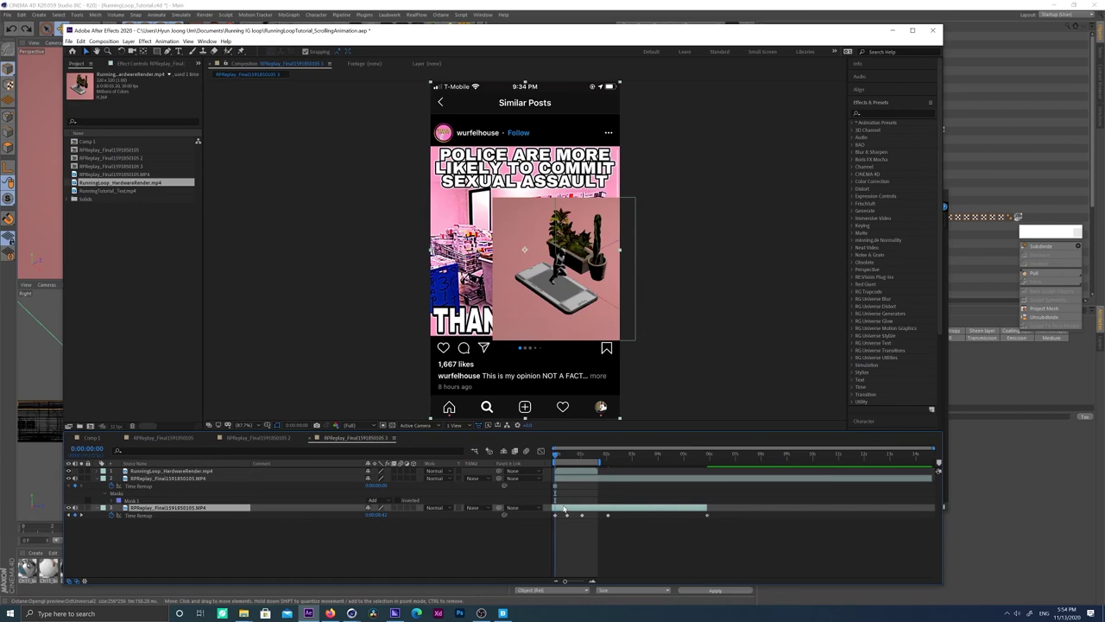
{"action": "key", "text": "ctrl+d"}
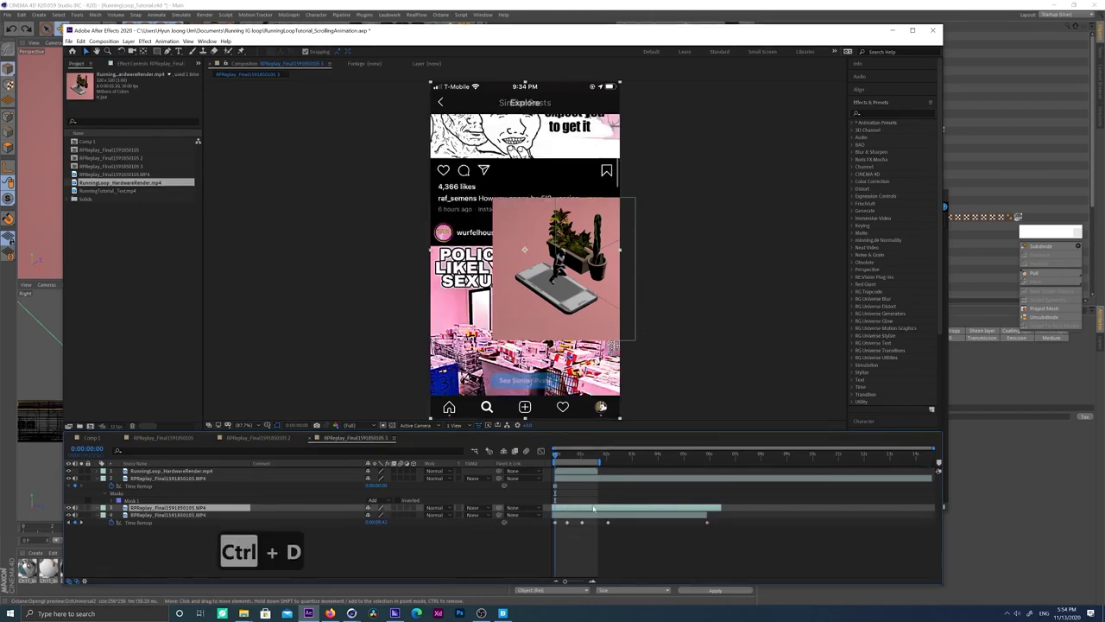
{"action": "left_click_drag", "start_coordinate": [564, 509], "coordinate": [701, 513]}
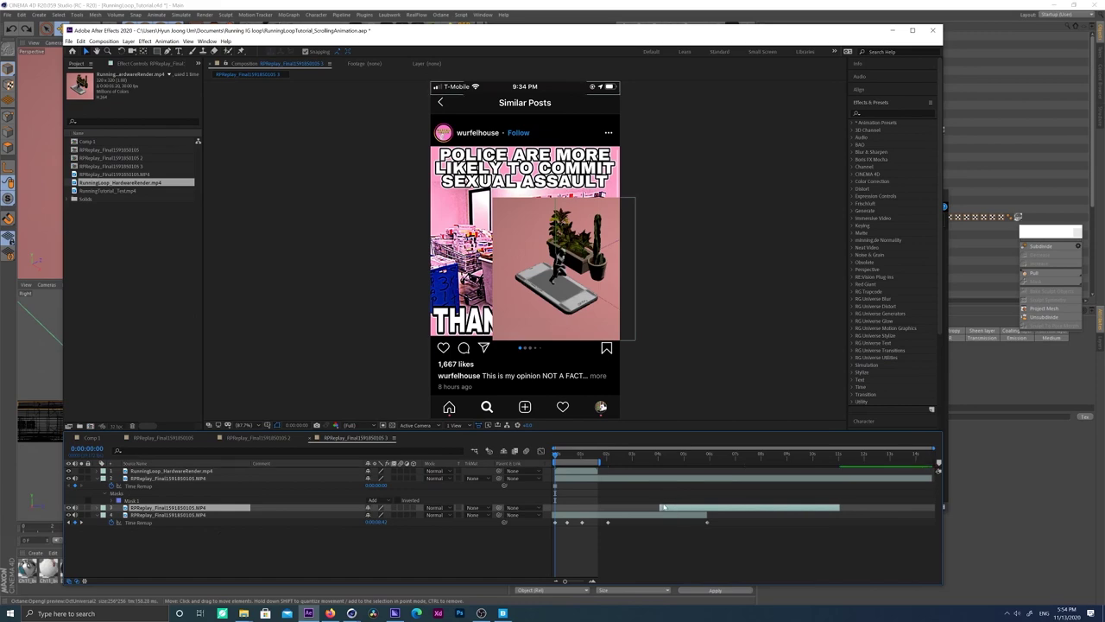
{"action": "key", "text": "space"}
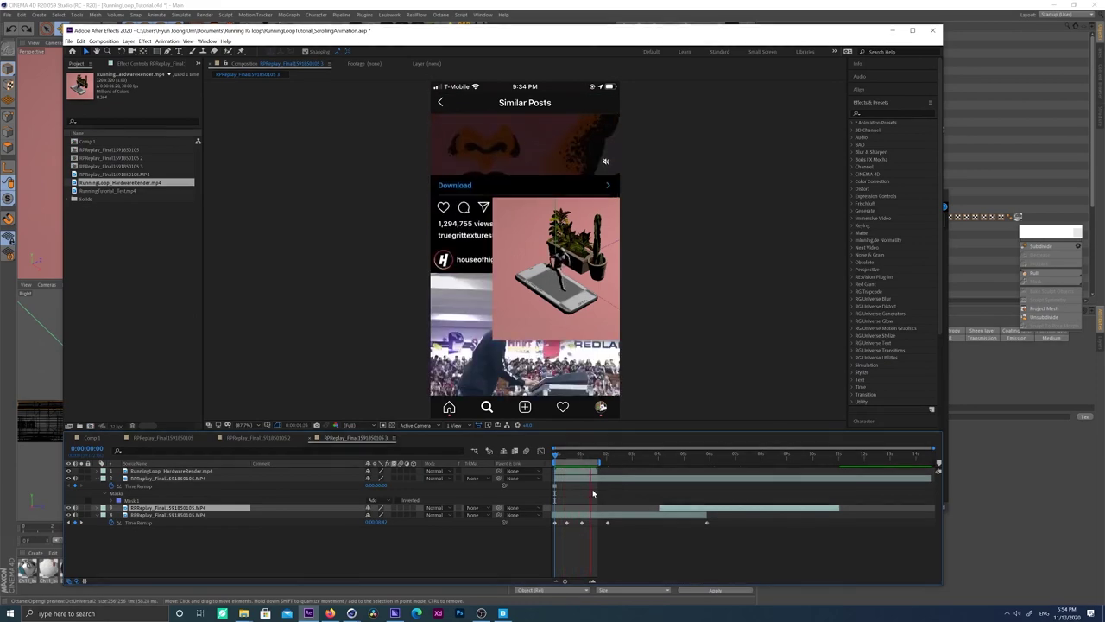
{"action": "key", "text": "space"}
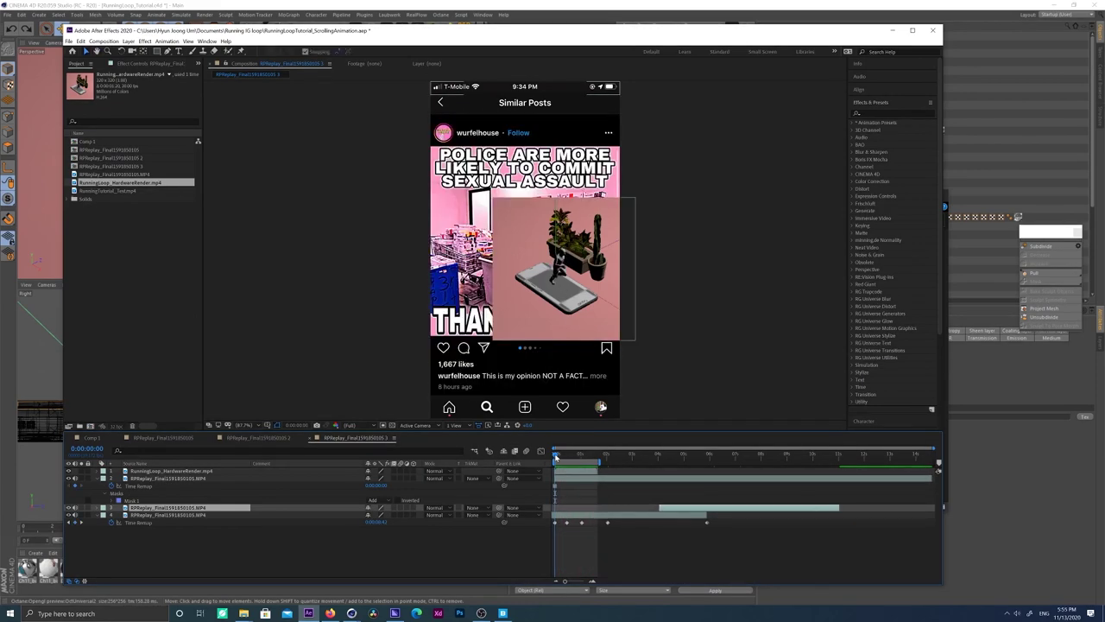
Step: Move the bottom layer's second Time Remap keyframe to 0:00:00:20 to match the runner's step
{"action": "left_click_drag", "start_coordinate": [558, 457], "coordinate": [567, 457]}
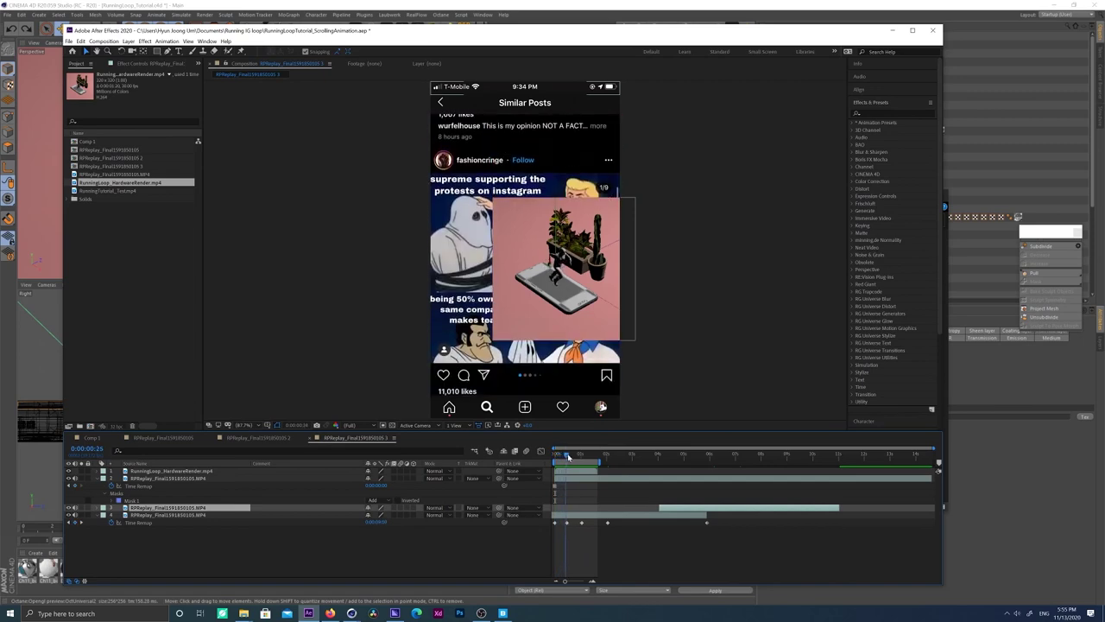
{"action": "left_click_drag", "start_coordinate": [565, 581], "coordinate": [574, 581]}
{"action": "mouse_move", "coordinate": [576, 455]}
{"action": "left_mouse_down"}
{"action": "mouse_move", "coordinate": [556, 456]}
{"action": "mouse_move", "coordinate": [574, 455]}
{"action": "left_mouse_up"}
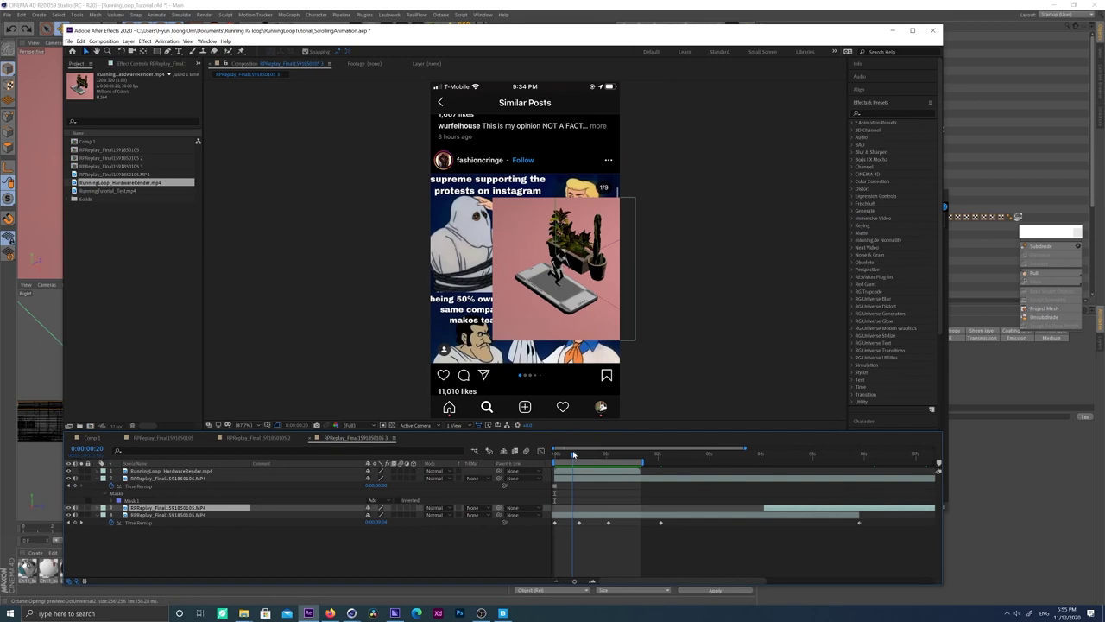
{"action": "left_click_drag", "start_coordinate": [580, 523], "coordinate": [573, 523]}
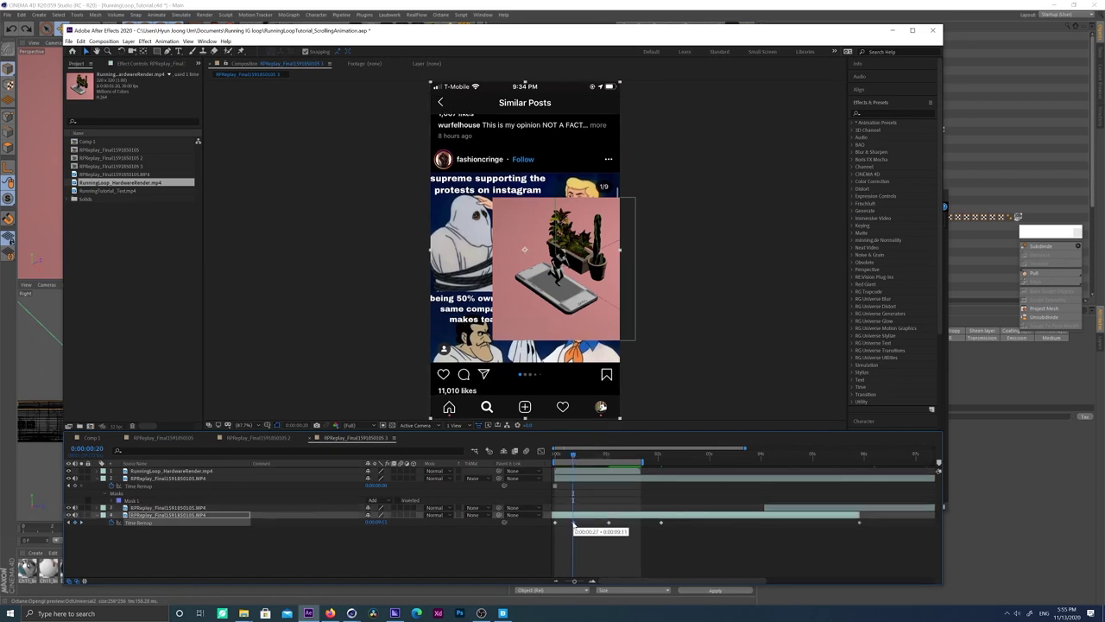
Step: Move the bottom layer's third Time Remap keyframe to 0:00:00:44, in time with the runner's next step
{"action": "left_click_drag", "start_coordinate": [574, 455], "coordinate": [595, 455]}
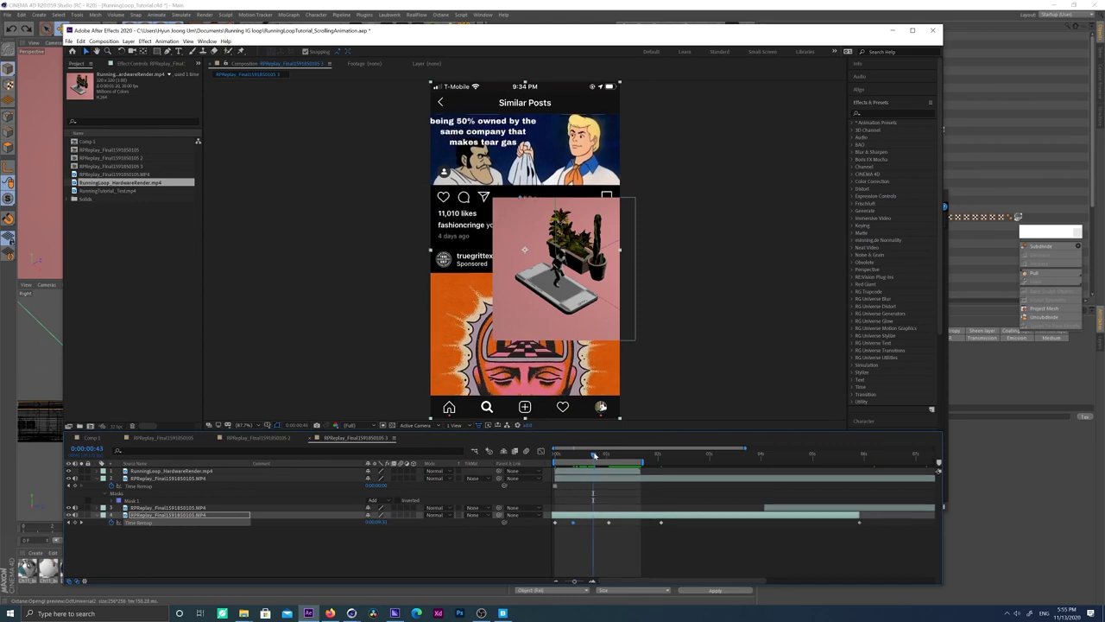
{"action": "key", "text": "ctrl+Left"}
{"action": "key", "text": "ctrl+Right"}
{"action": "key", "text": "ctrl+Right"}
{"action": "left_click", "coordinate": [612, 524]}
{"action": "left_click_drag", "start_coordinate": [610, 522], "coordinate": [595, 525]}
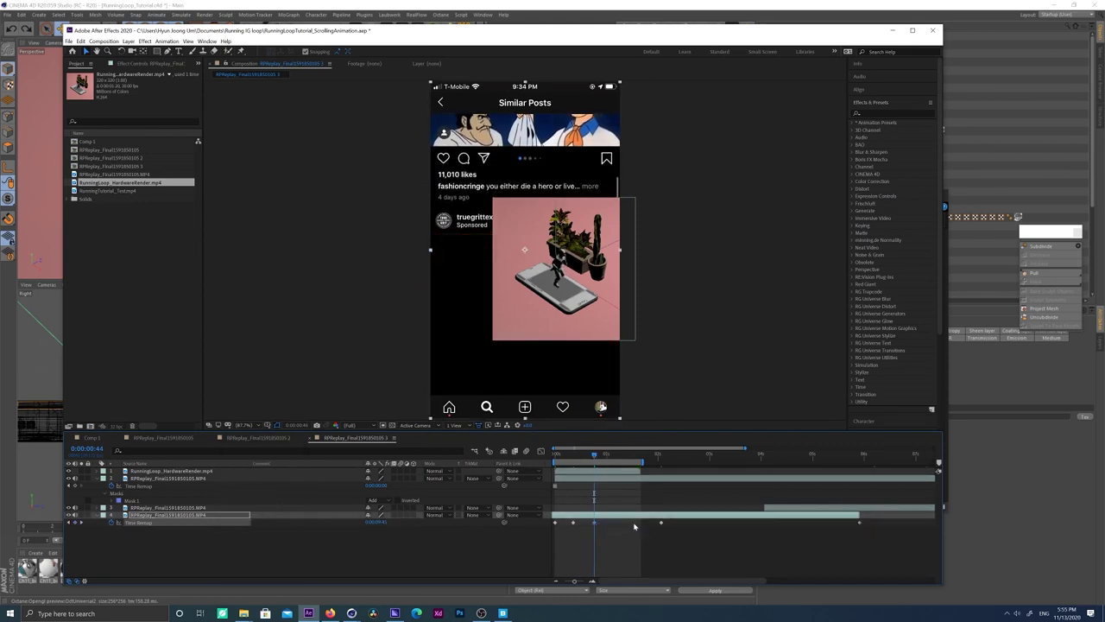
Step: Move the bottom layer's fourth Time Remap keyframe to 0:00:01:09 to follow the run cycle
{"action": "left_click_drag", "start_coordinate": [594, 455], "coordinate": [614, 456]}
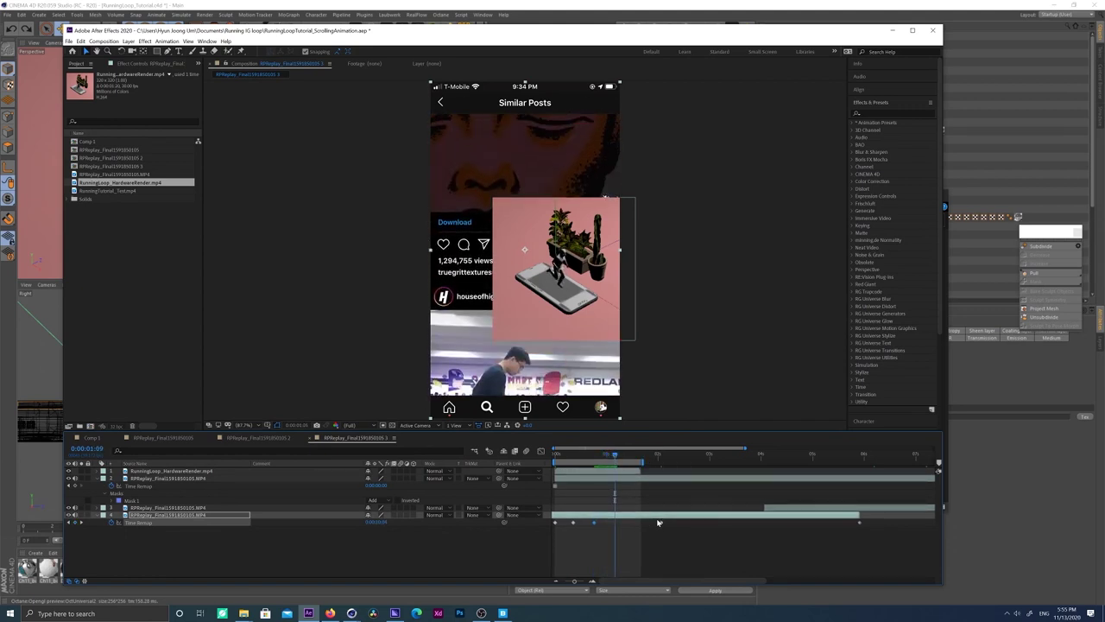
{"action": "key", "text": "ctrl+Right"}
{"action": "key", "text": "ctrl+Left"}
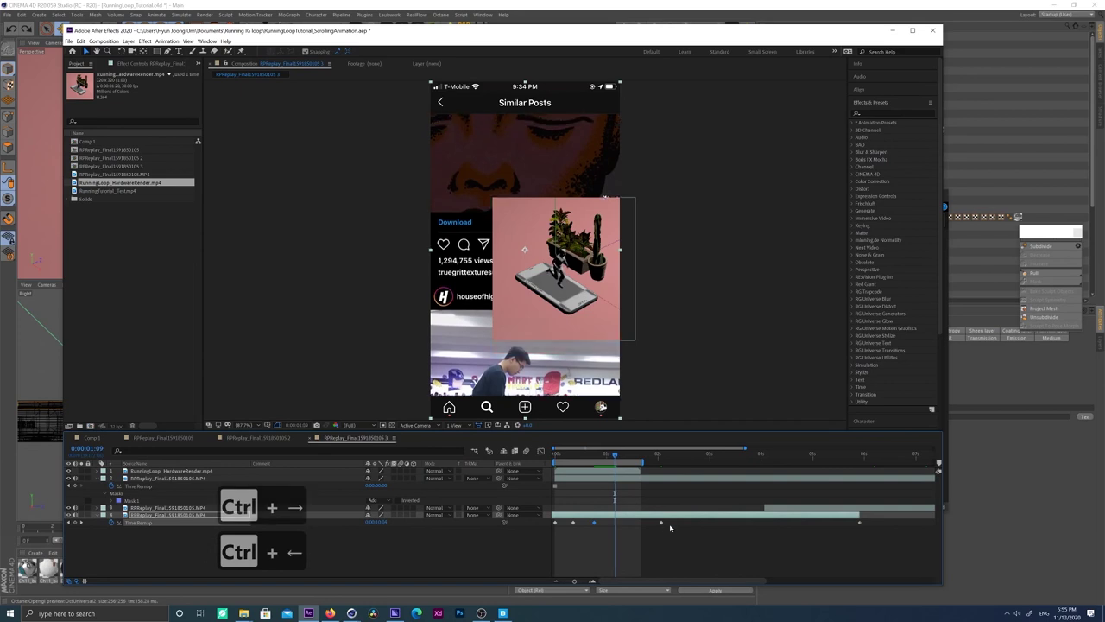
{"action": "left_click_drag", "start_coordinate": [662, 522], "coordinate": [615, 522]}
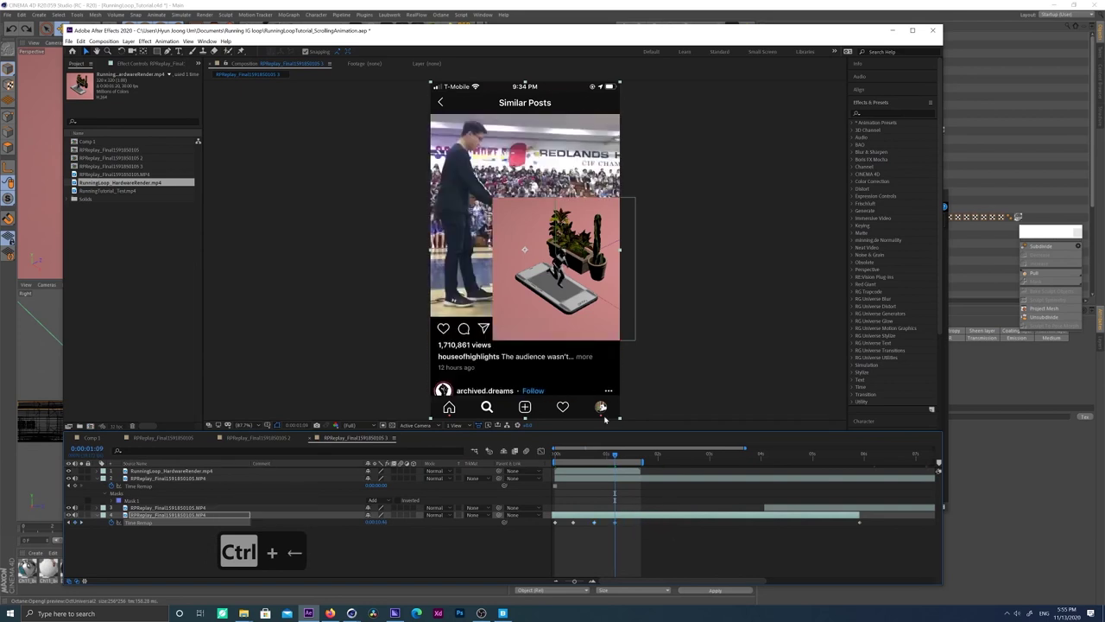
Step: Move the bottom layer's fifth Time Remap keyframe to 0:00:01:38 at the loop's end and preview the retimed scrolling
{"action": "left_click_drag", "start_coordinate": [615, 455], "coordinate": [640, 455]}
{"action": "key", "text": "ctrl+Right"}
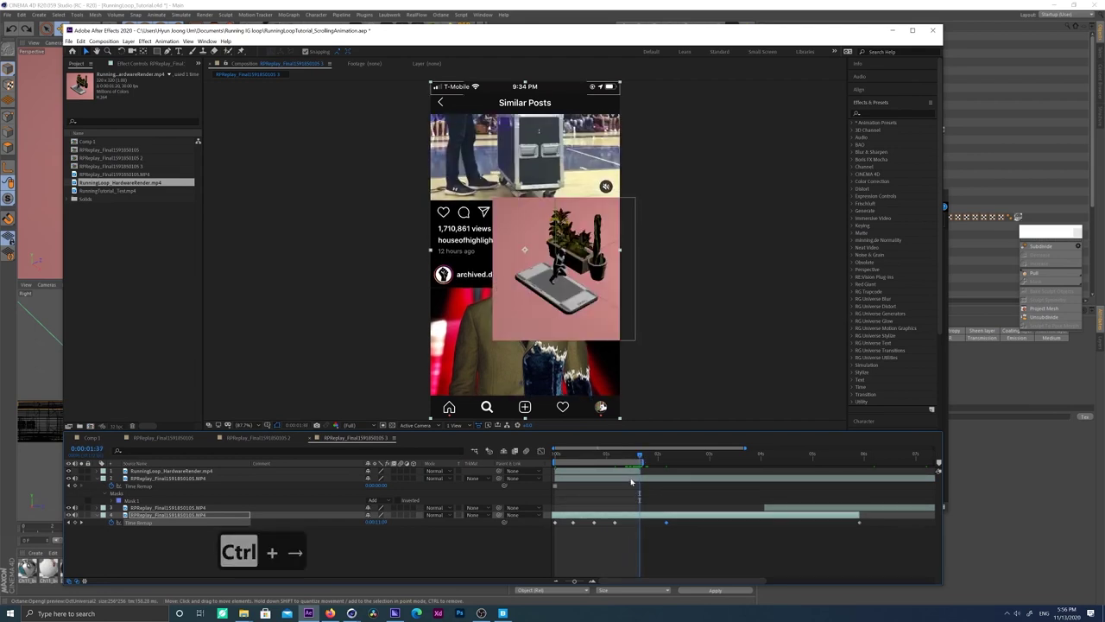
{"action": "key", "text": "ctrl+Right"}
{"action": "key", "text": "ctrl+Left"}
{"action": "left_click_drag", "start_coordinate": [664, 523], "coordinate": [641, 524]}
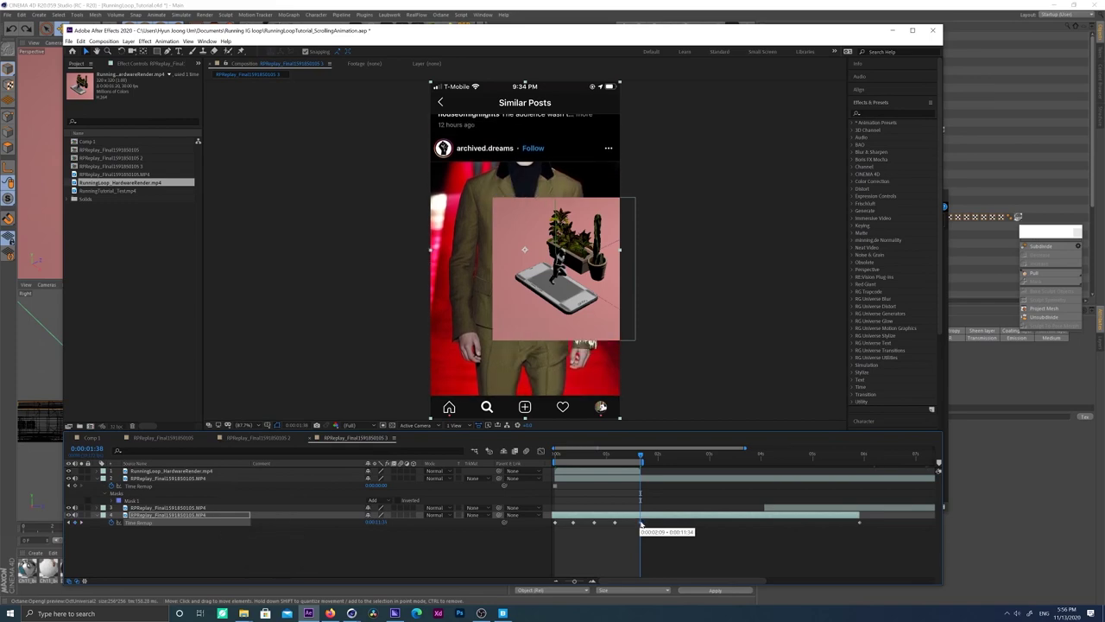
{"action": "left_click_drag", "start_coordinate": [624, 454], "coordinate": [541, 453]}
{"action": "key", "text": "space"}
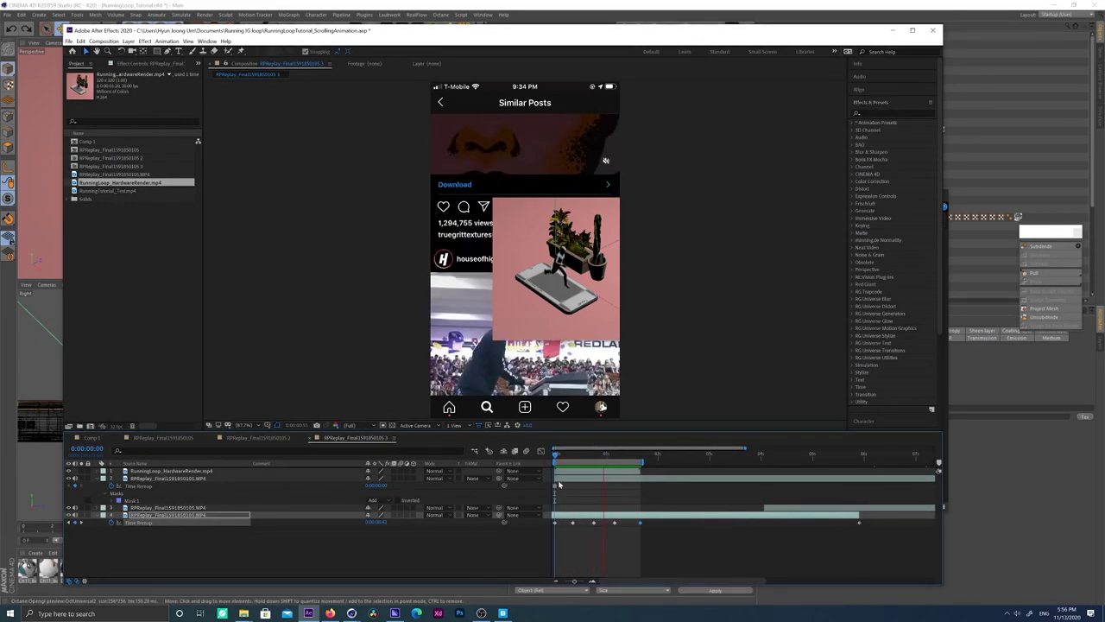
{"action": "key", "text": "space"}
Step: Reveal the duplicate RPReplay layer's properties and slide it earlier so its second Time Remap keyframe meets the loop's end
{"action": "left_click", "coordinate": [803, 508]}
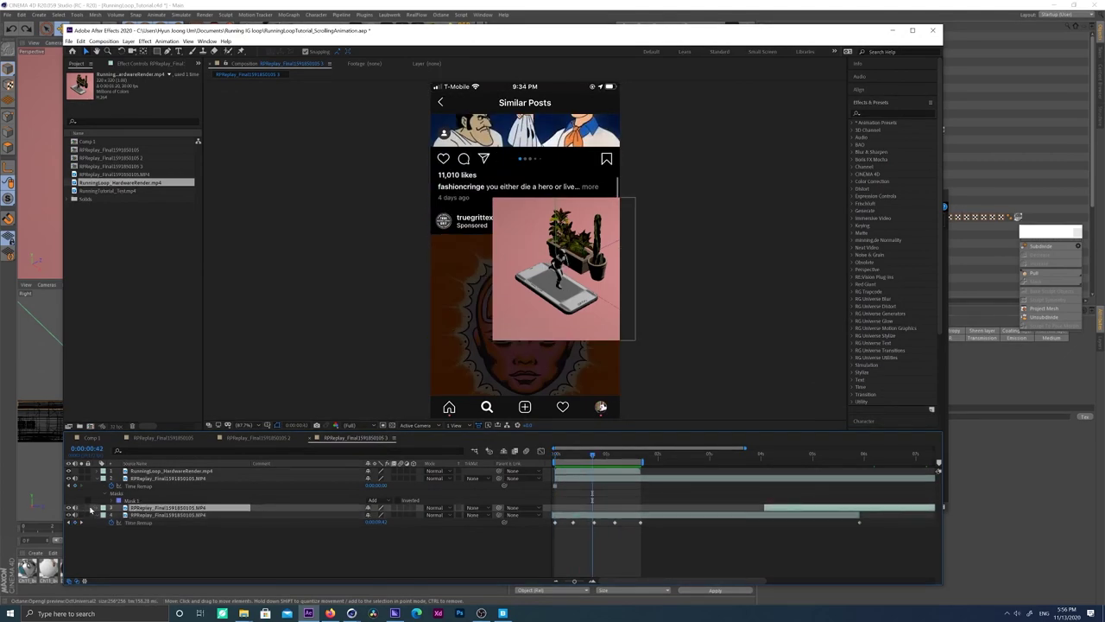
{"action": "left_click", "coordinate": [97, 508]}
{"action": "left_click_drag", "start_coordinate": [811, 515], "coordinate": [762, 510]}
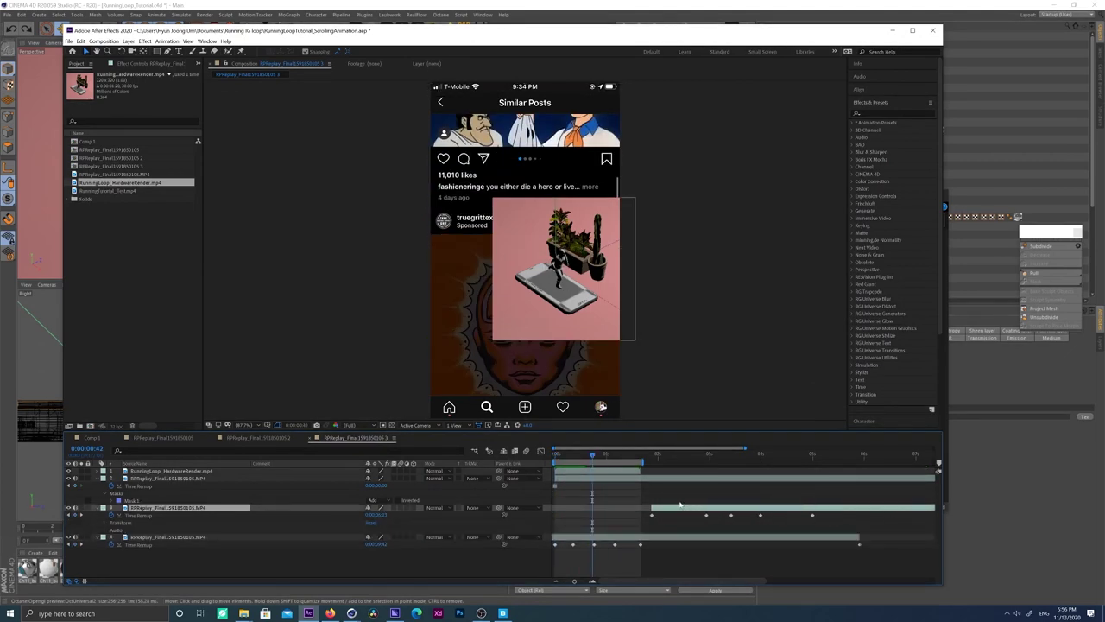
{"action": "left_click_drag", "start_coordinate": [687, 504], "coordinate": [625, 504]}
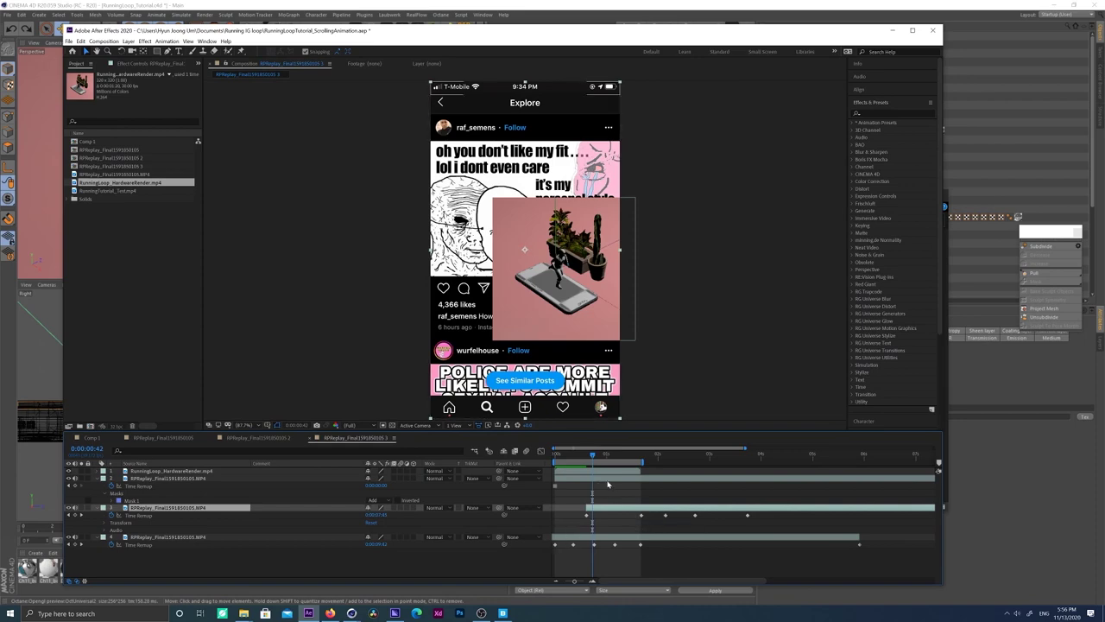
Step: Add a Time Remap keyframe on the duplicate layer at 0:00:01:11 and delete its original first keyframe
{"action": "left_click_drag", "start_coordinate": [592, 456], "coordinate": [617, 455]}
{"action": "left_click", "coordinate": [75, 515]}
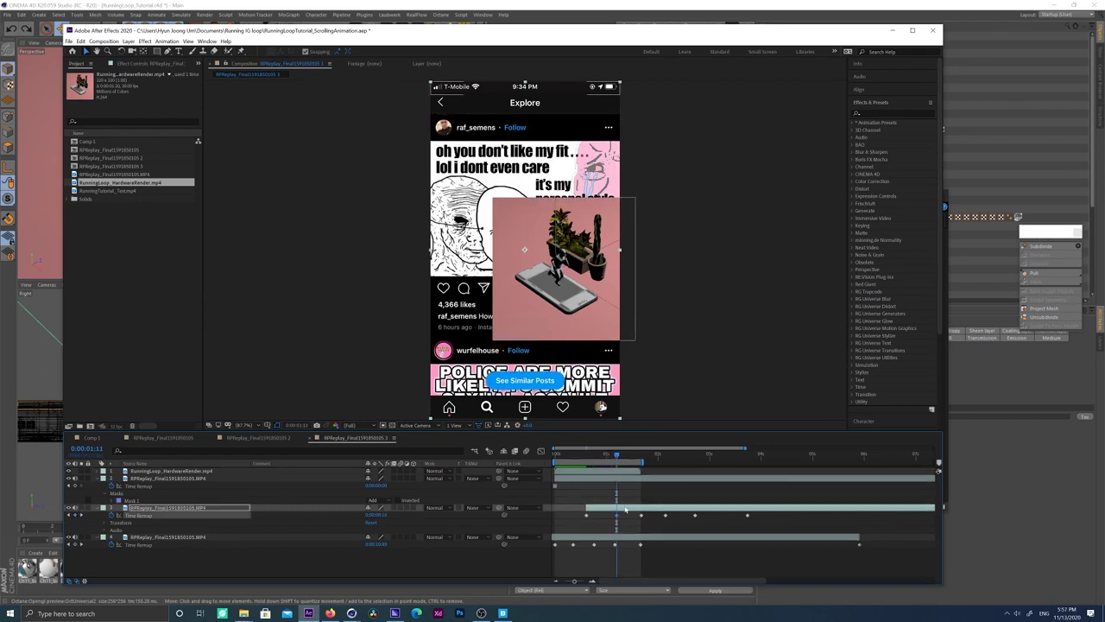
{"action": "key", "text": "Delete"}
{"action": "mouse_move", "coordinate": [621, 455]}
{"action": "left_mouse_down"}
{"action": "mouse_move", "coordinate": [599, 455]}
{"action": "mouse_move", "coordinate": [643, 455]}
{"action": "mouse_move", "coordinate": [618, 456]}
{"action": "left_mouse_up"}
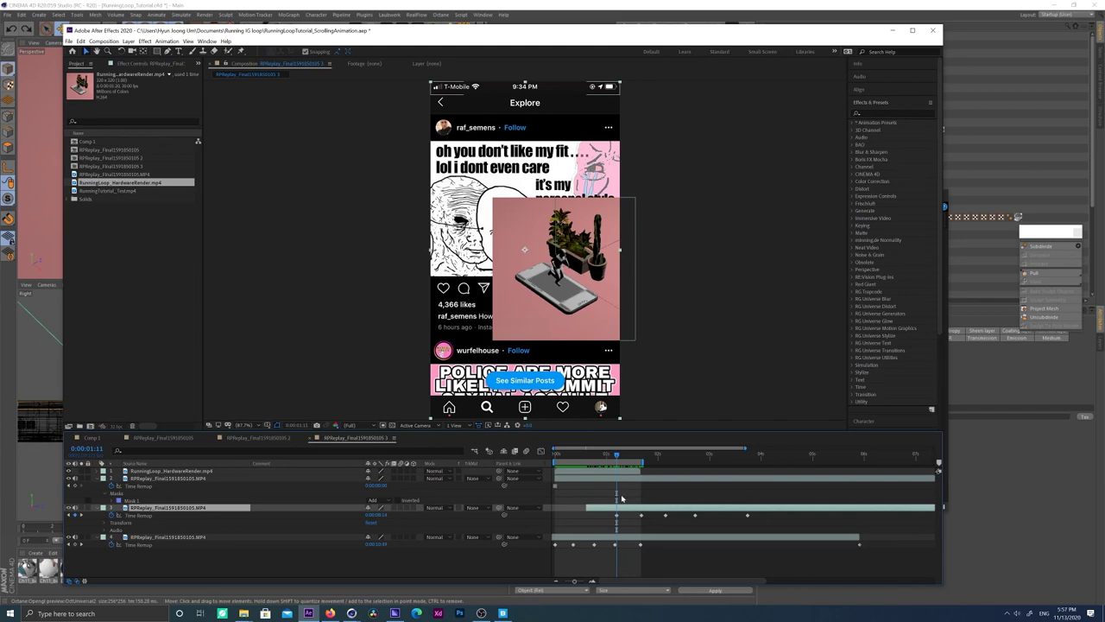
Step: Draw a rectangular mask on the duplicate layer from just below the Explore header to past the lower edge of the screen
{"action": "mouse_move", "coordinate": [595, 455]}
{"action": "left_mouse_down"}
{"action": "mouse_move", "coordinate": [580, 455]}
{"action": "mouse_move", "coordinate": [594, 455]}
{"action": "left_mouse_up"}
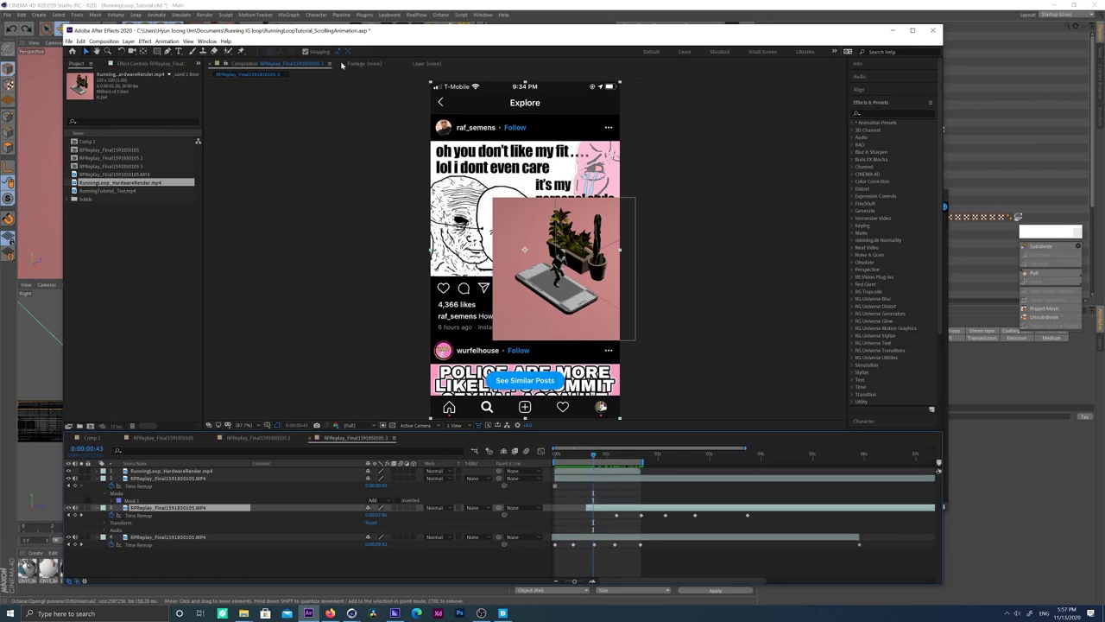
{"action": "left_click", "coordinate": [156, 54]}
{"action": "scroll", "coordinate": [425, 200], "scroll_direction": "up", "scroll_amount": 2}
{"action": "middle_click_drag", "start_coordinate": [425, 200], "coordinate": [528, 404]}
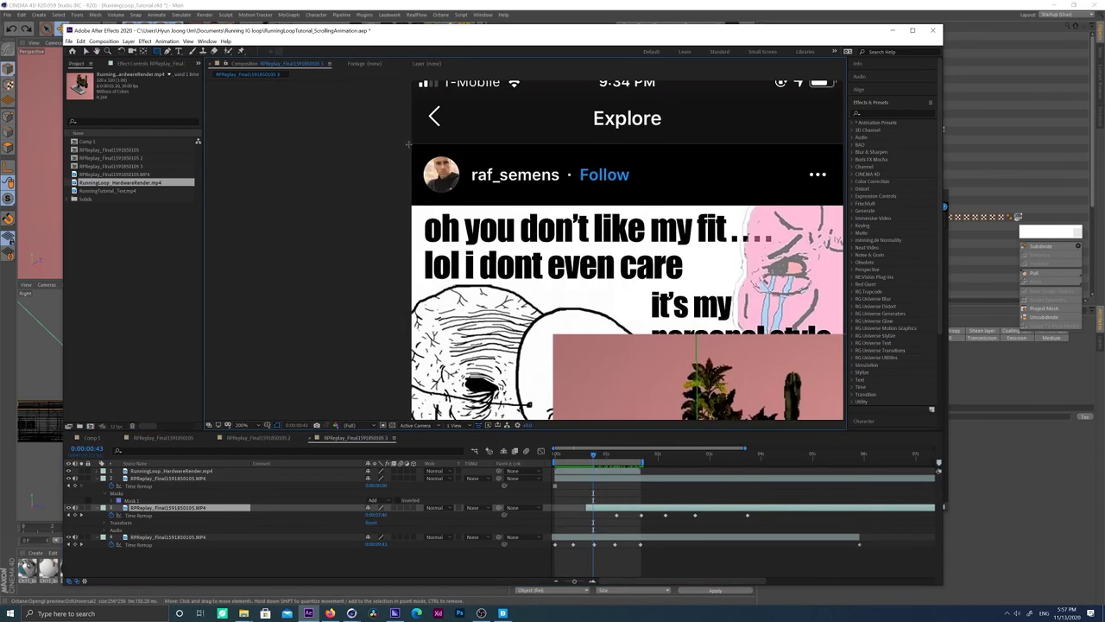
{"action": "mouse_move", "coordinate": [407, 144]}
{"action": "left_mouse_down"}
{"action": "mouse_move", "coordinate": [809, 389]}
{"action": "mouse_move", "coordinate": [963, 561]}
{"action": "left_mouse_up"}
{"action": "mouse_move", "coordinate": [703, 346]}
{"action": "middle_mouse_down"}
{"action": "mouse_move", "coordinate": [567, 291]}
{"action": "mouse_move", "coordinate": [570, 249]}
{"action": "middle_mouse_up"}
{"action": "scroll", "coordinate": [570, 250], "scroll_direction": "up", "scroll_amount": 1}
{"action": "scroll", "coordinate": [570, 249], "scroll_direction": "down", "scroll_amount": 2}
{"action": "middle_click_drag", "start_coordinate": [654, 353], "coordinate": [672, 267]}
Step: Raise the mask's lower edge to the top of the Instagram navigation bar, leaving the bar outside the mask
{"action": "key", "text": "v"}
{"action": "left_click", "coordinate": [696, 264]}
{"action": "left_click_drag", "start_coordinate": [696, 262], "coordinate": [645, 385]}
{"action": "scroll", "coordinate": [635, 363], "scroll_direction": "up", "scroll_amount": 2}
{"action": "middle_click_drag", "start_coordinate": [607, 310], "coordinate": [414, 116]}
{"action": "middle_click_drag", "start_coordinate": [690, 375], "coordinate": [488, 169]}
{"action": "left_click_drag", "start_coordinate": [604, 379], "coordinate": [604, 375]}
{"action": "scroll", "coordinate": [530, 341], "scroll_direction": "down", "scroll_amount": 3}
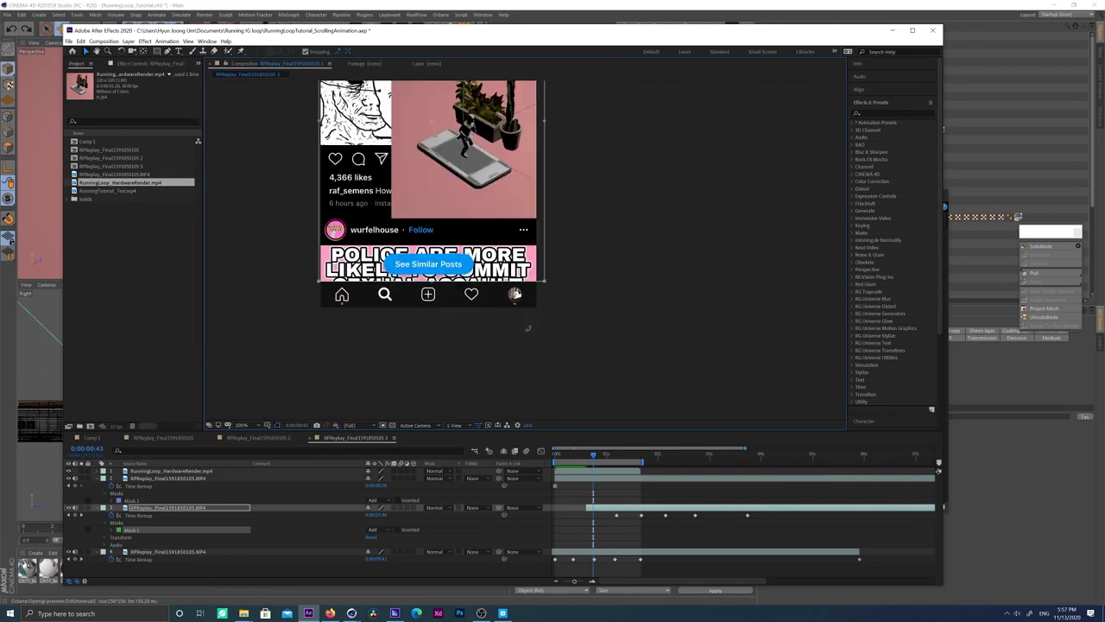
Step: Align the duplicate layer's first Time Remap keyframe to 0:00:01:09 and its second to the bottom layer's keyframe at the loop's end
{"action": "left_click_drag", "start_coordinate": [606, 458], "coordinate": [614, 457]}
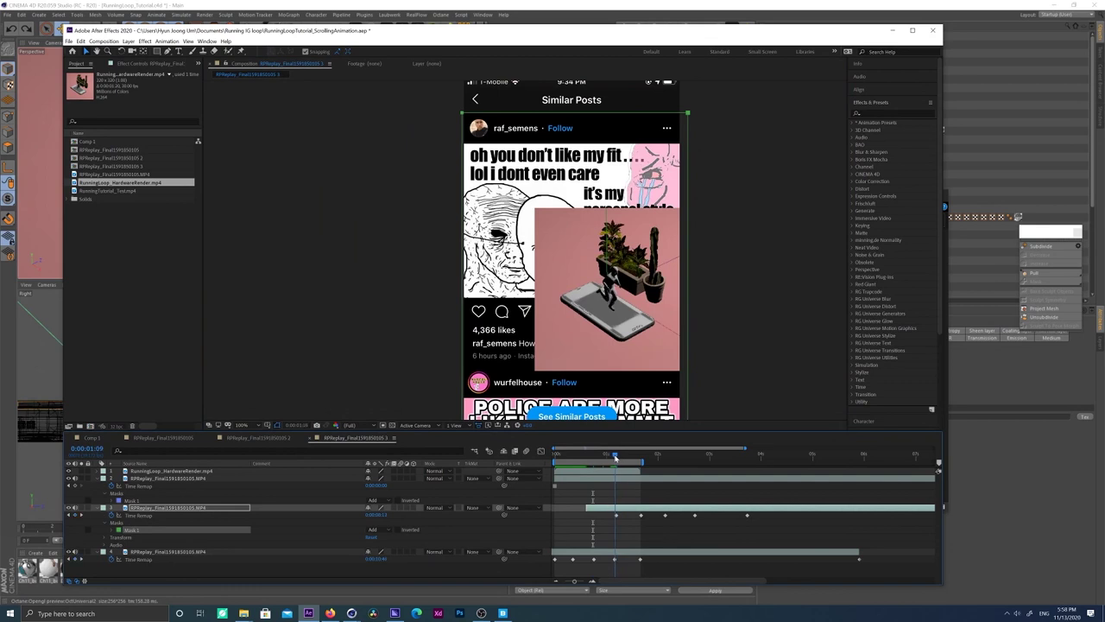
{"action": "key", "text": "equal"}
{"action": "key", "text": "equal"}
{"action": "left_click", "coordinate": [619, 516]}
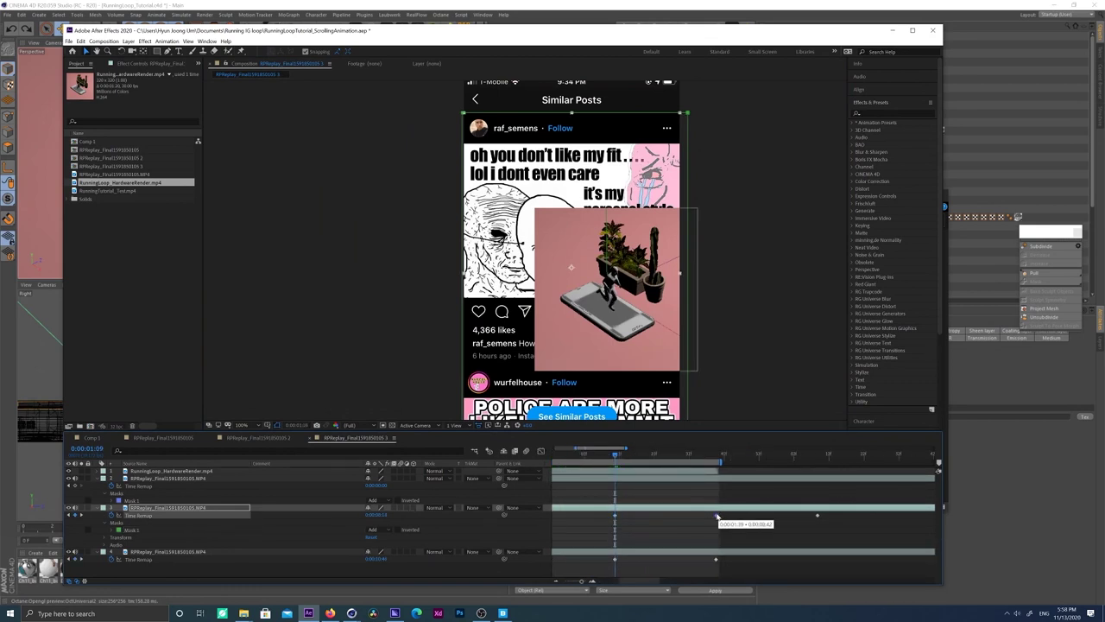
{"action": "key", "text": "minus"}
{"action": "left_click_drag", "start_coordinate": [661, 581], "coordinate": [621, 580]}
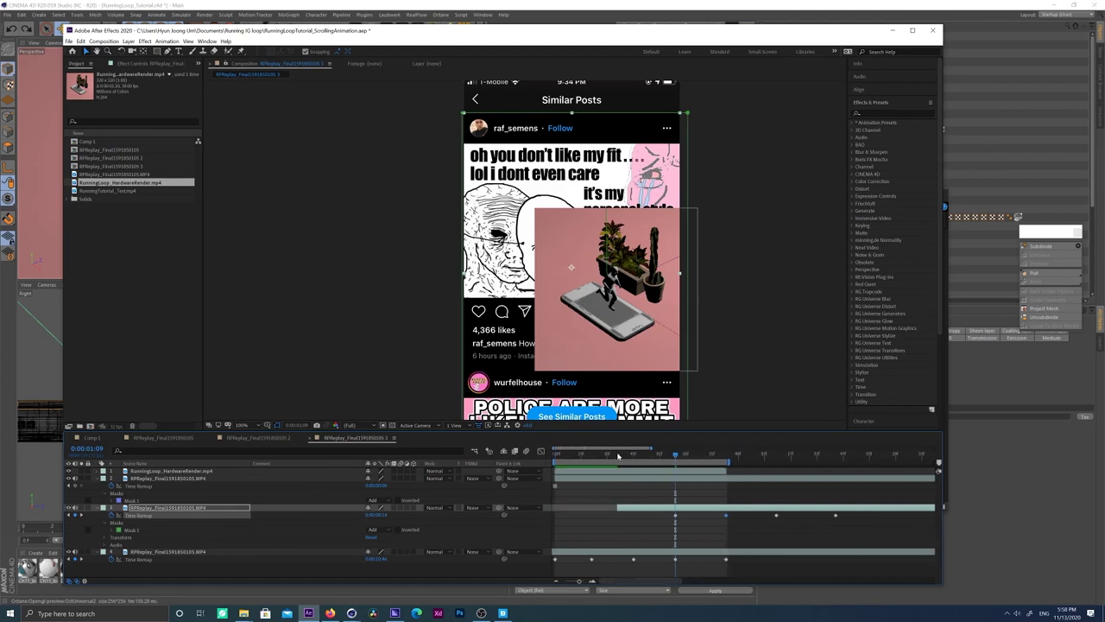
Step: Keyframe the duplicate's position at 0:00:01:09, trim its in point to 0:00:00:44, and move it down to the screen's lower edge there
{"action": "left_click", "coordinate": [194, 509]}
{"action": "key", "text": "p"}
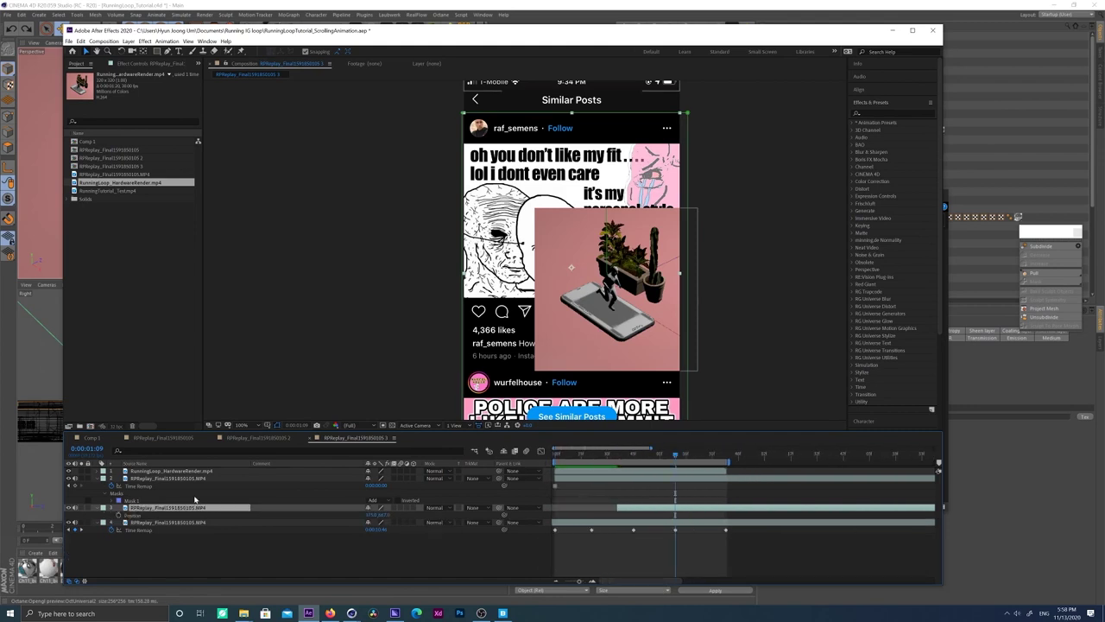
{"action": "left_click", "coordinate": [119, 516]}
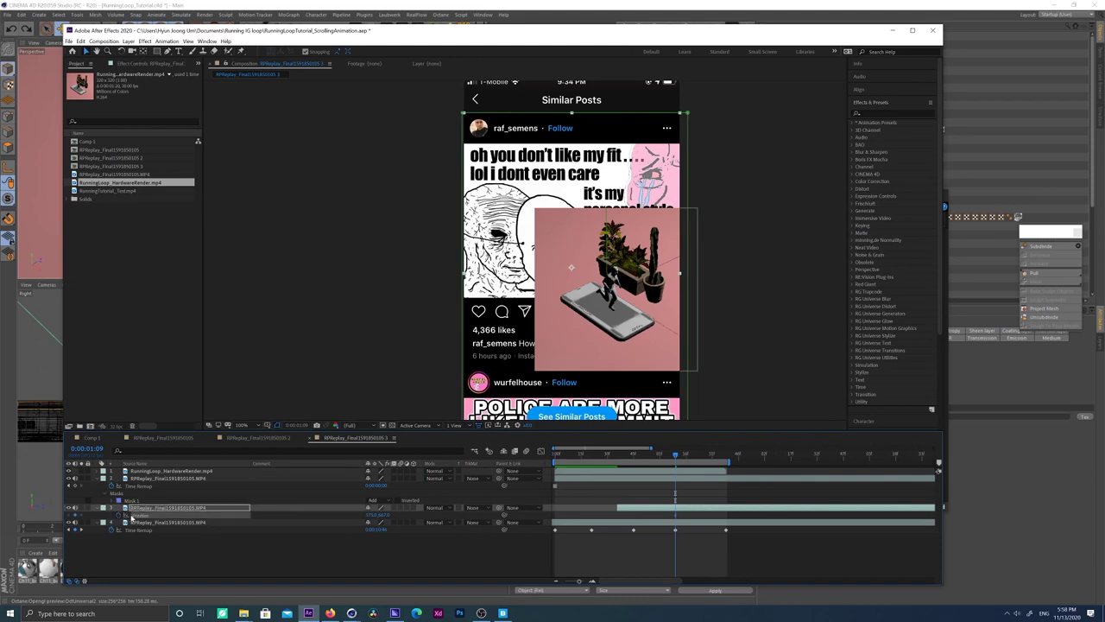
{"action": "left_click_drag", "start_coordinate": [675, 456], "coordinate": [634, 461]}
{"action": "key", "text": "alt+bracketleft"}
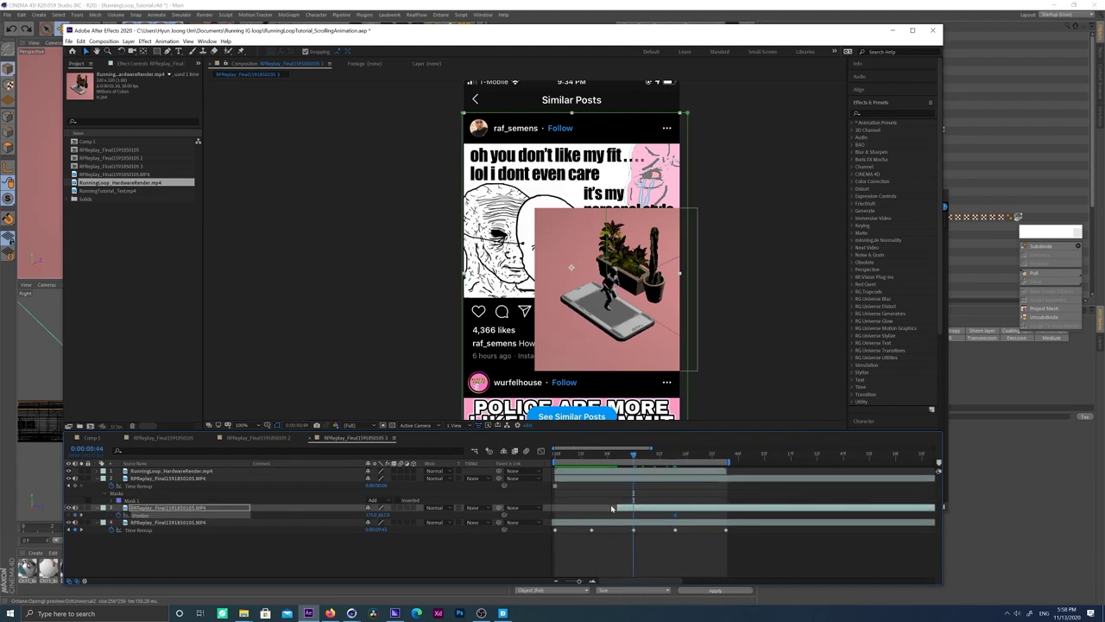
{"action": "left_click_drag", "start_coordinate": [546, 128], "coordinate": [537, 423]}
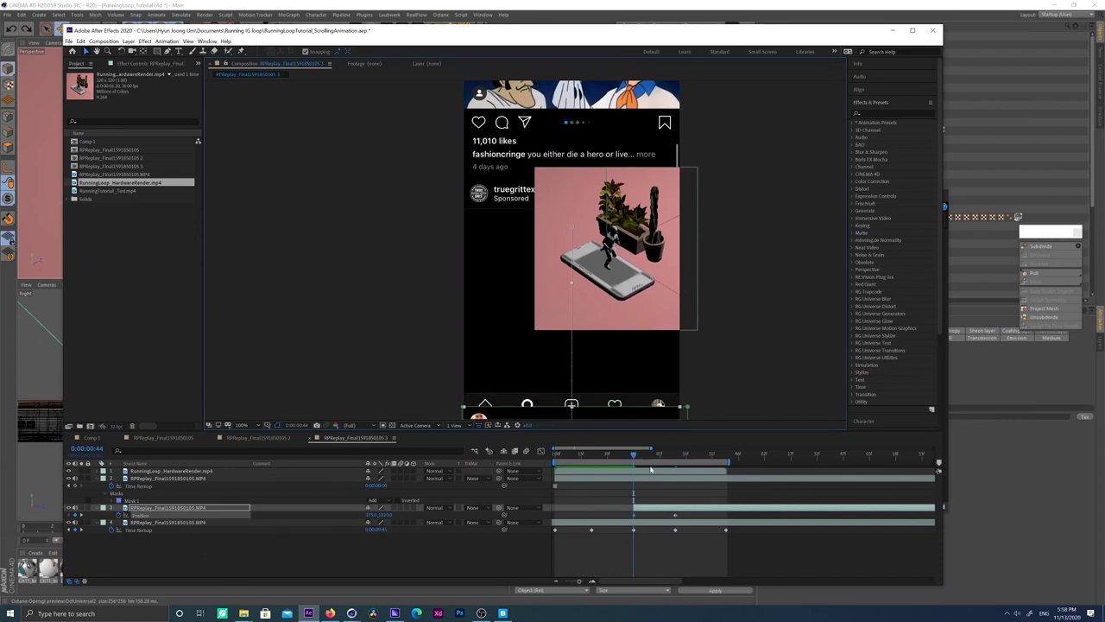
Step: Play back and scrub the scroll animation around the duplicate layer's entry at 0:00:00:44 and through to the loop's end
{"action": "left_click_drag", "start_coordinate": [636, 458], "coordinate": [663, 457]}
{"action": "scroll", "coordinate": [561, 345], "scroll_direction": "up", "scroll_amount": 1}
{"action": "scroll", "coordinate": [561, 345], "scroll_direction": "down", "scroll_amount": 2}
{"action": "scroll", "coordinate": [561, 346], "scroll_direction": "up", "scroll_amount": 1}
{"action": "middle_click_drag", "start_coordinate": [561, 345], "coordinate": [547, 350]}
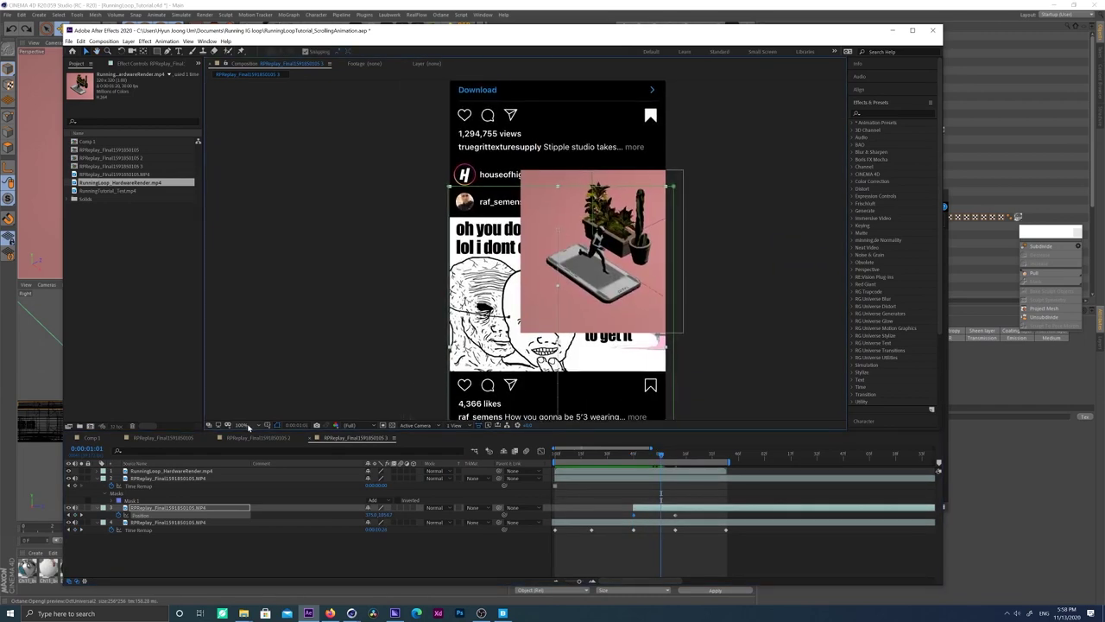
{"action": "left_click", "coordinate": [634, 455]}
{"action": "key", "text": "space"}
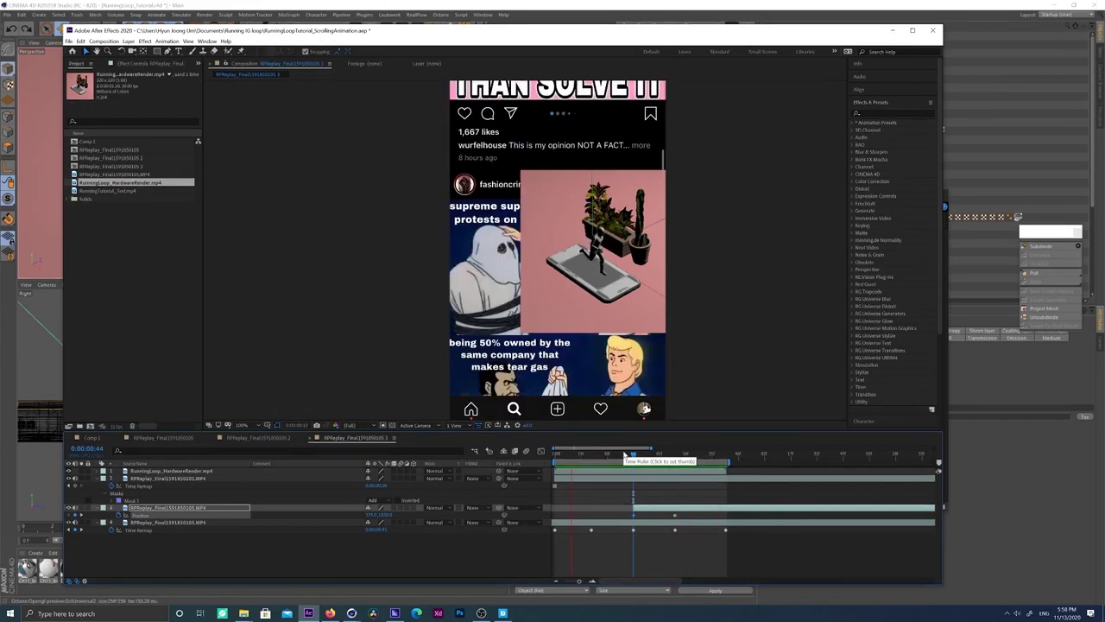
{"action": "key", "text": "space"}
{"action": "left_click_drag", "start_coordinate": [637, 455], "coordinate": [670, 466]}
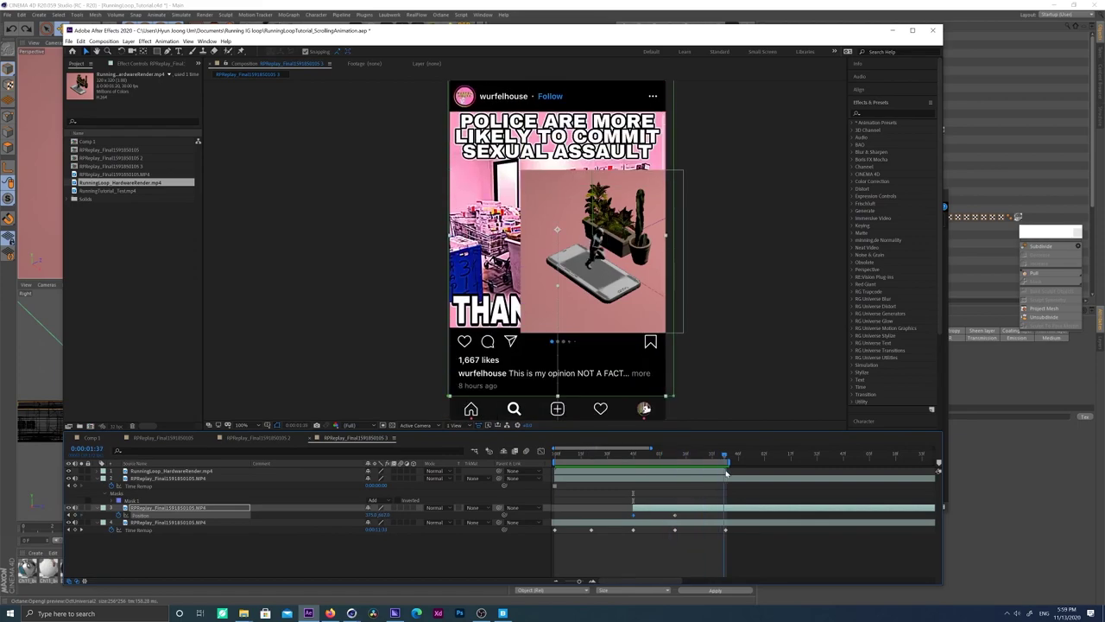
{"action": "key", "text": "space"}
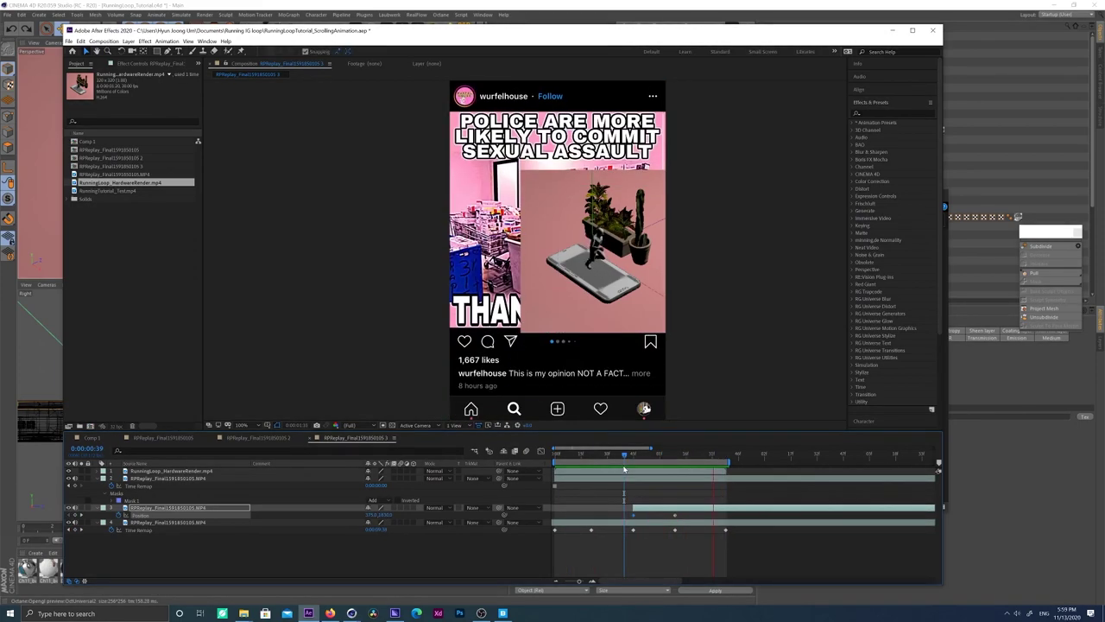
{"action": "key", "text": "space"}
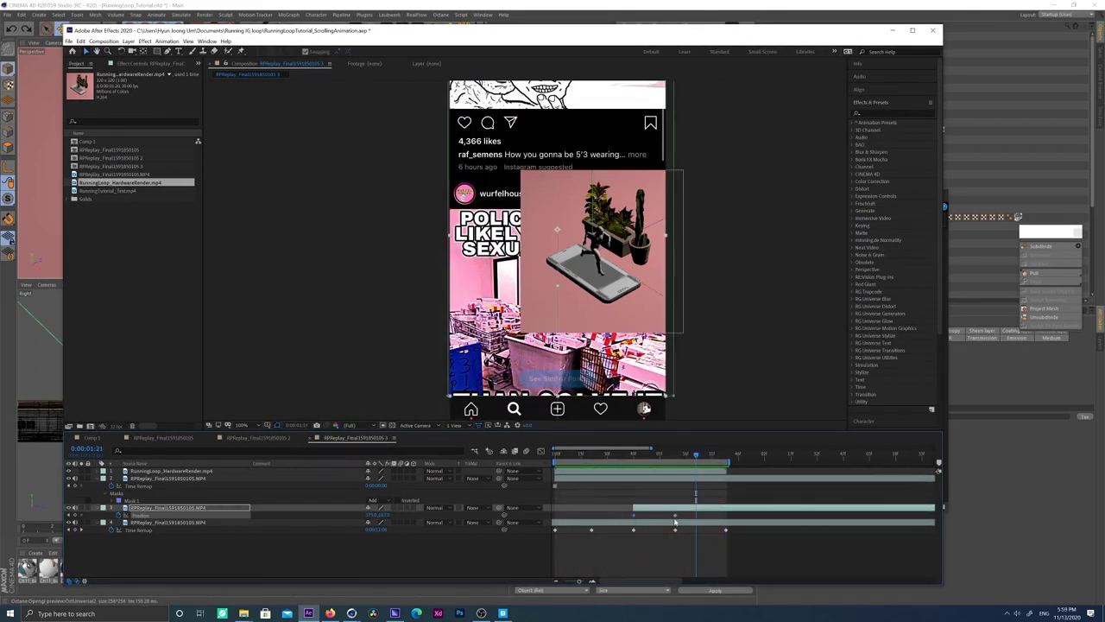
Step: Reveal the duplicate layer's properties and move its first Time Remap keyframe a few frames past 0:00:01:09
{"action": "left_click", "coordinate": [690, 512]}
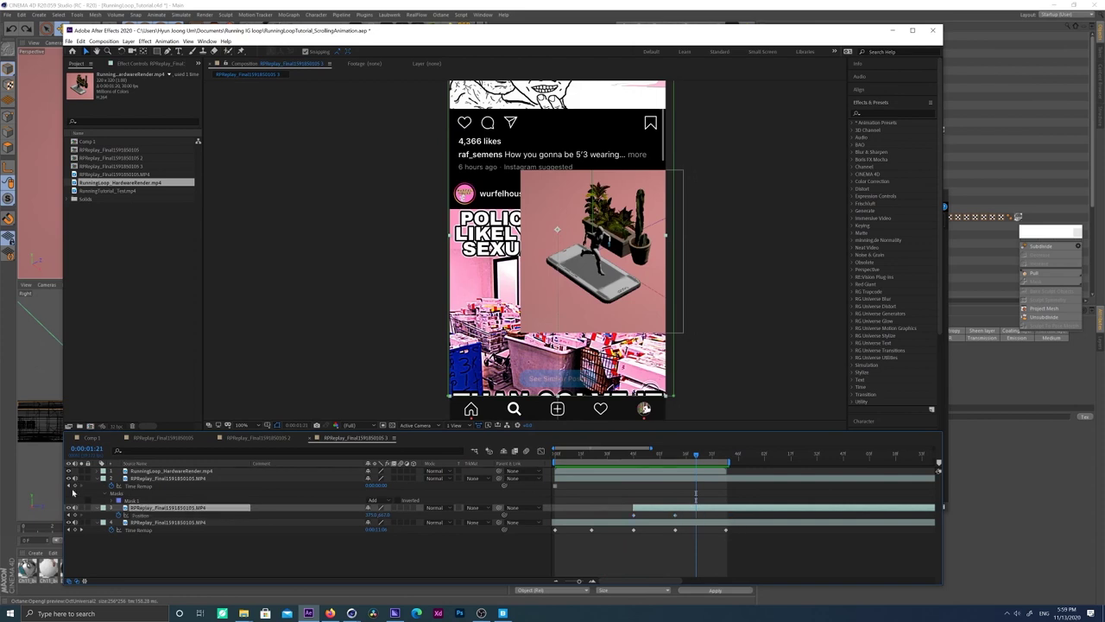
{"action": "left_click", "coordinate": [98, 509]}
{"action": "left_click", "coordinate": [98, 508]}
{"action": "left_click", "coordinate": [127, 516]}
{"action": "left_click", "coordinate": [676, 518]}
{"action": "left_click_drag", "start_coordinate": [675, 515], "coordinate": [683, 516]}
{"action": "mouse_move", "coordinate": [645, 456]}
{"action": "left_mouse_down"}
{"action": "mouse_move", "coordinate": [693, 455]}
{"action": "mouse_move", "coordinate": [634, 455]}
{"action": "left_mouse_up"}
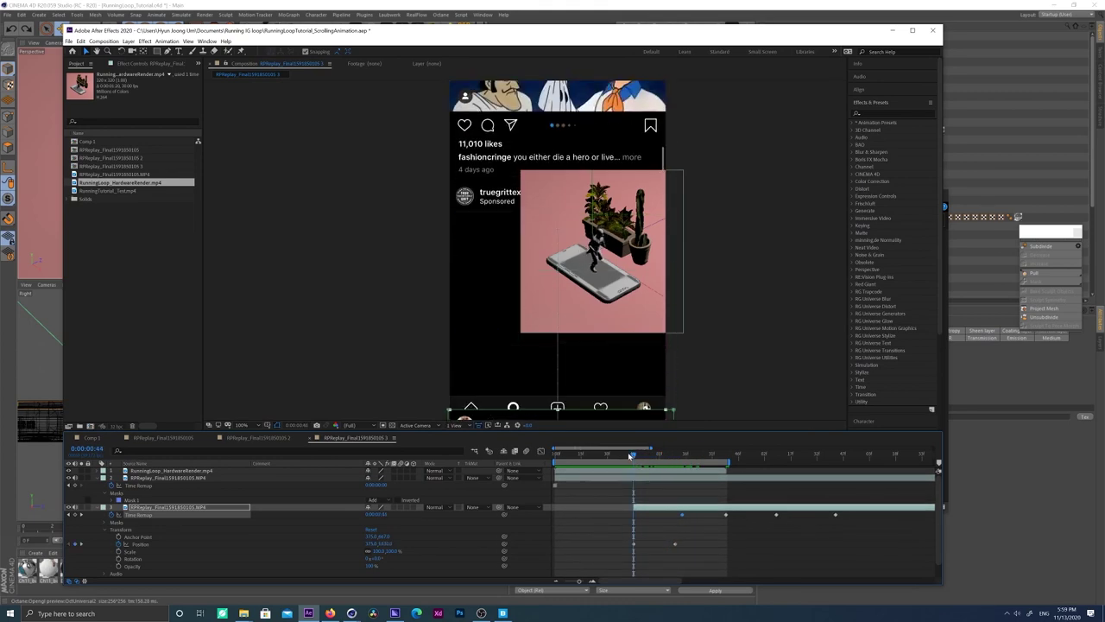
Step: Delete the duplicate layer's mask and add a dark comp-sized solid directly above that layer
{"action": "key", "text": "m"}
{"action": "left_click", "coordinate": [145, 516]}
{"action": "key", "text": "Delete"}
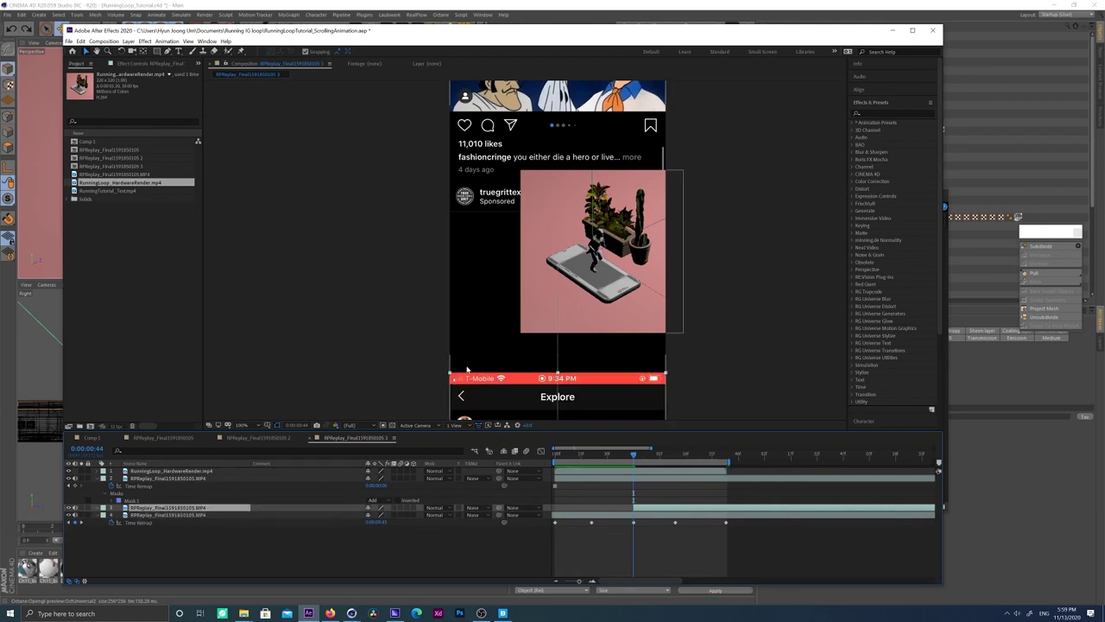
{"action": "key", "text": "ctrl+y"}
{"action": "left_click", "coordinate": [832, 433]}
{"action": "scroll", "coordinate": [533, 295], "scroll_direction": "down", "scroll_amount": 1}
Step: Draw a rectangular mask on the solid covering the feed area below the header, and hide the duplicate layer
{"action": "left_click", "coordinate": [158, 52]}
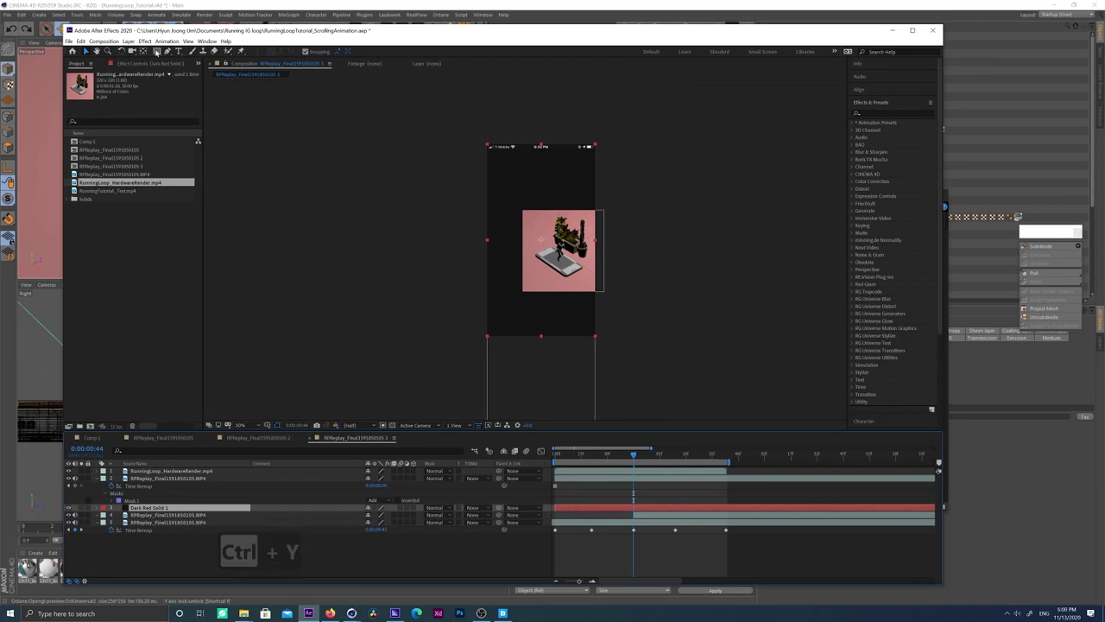
{"action": "mouse_move", "coordinate": [486, 168]}
{"action": "left_mouse_down"}
{"action": "mouse_move", "coordinate": [616, 259]}
{"action": "mouse_move", "coordinate": [610, 324]}
{"action": "left_mouse_up"}
{"action": "left_click", "coordinate": [69, 538]}
{"action": "scroll", "coordinate": [480, 369], "scroll_direction": "up", "scroll_amount": 1}
{"action": "middle_click_drag", "start_coordinate": [487, 413], "coordinate": [505, 290]}
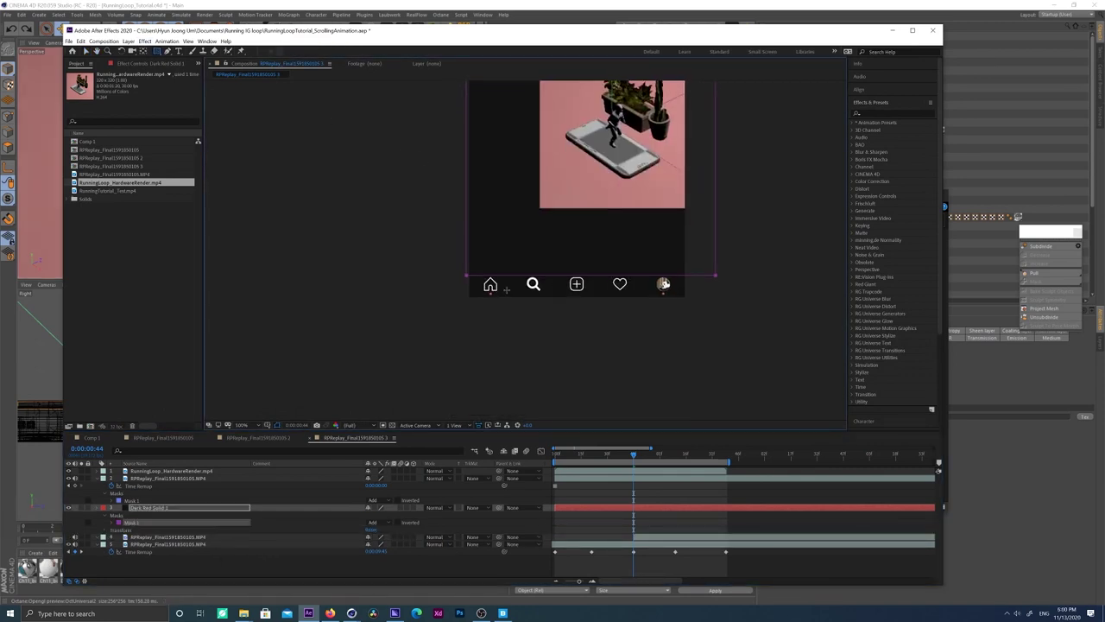
Step: Raise the solid mask's lower edge above the navigation bar icons and its upper edge to just beneath the Similar Posts header
{"action": "scroll", "coordinate": [504, 291], "scroll_direction": "up", "scroll_amount": 1}
{"action": "double_click", "coordinate": [408, 302]}
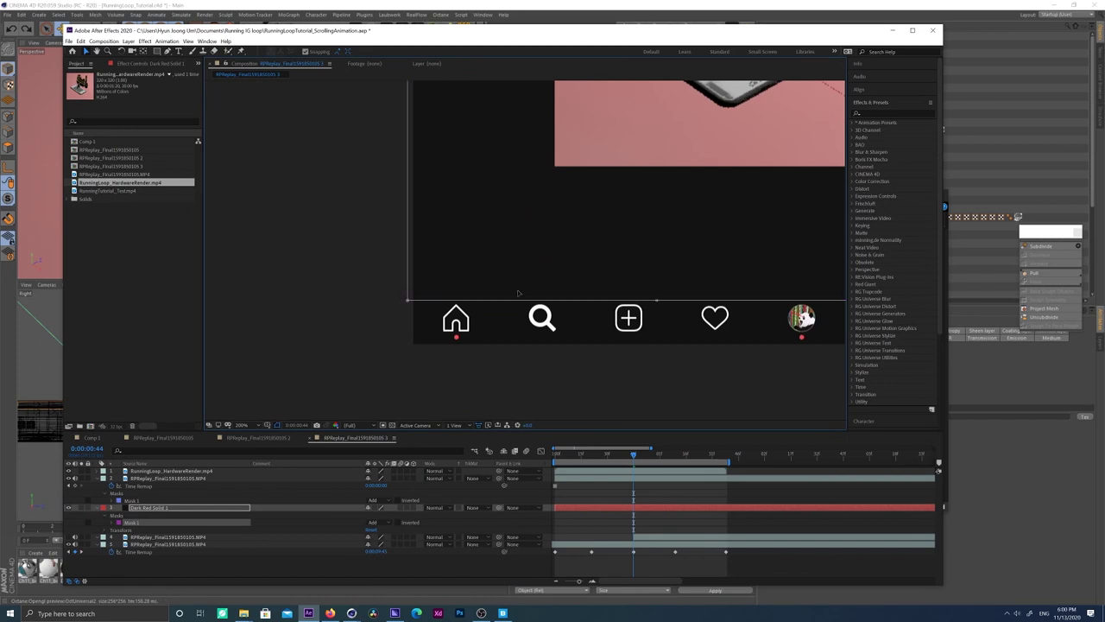
{"action": "left_click_drag", "start_coordinate": [657, 300], "coordinate": [657, 293]}
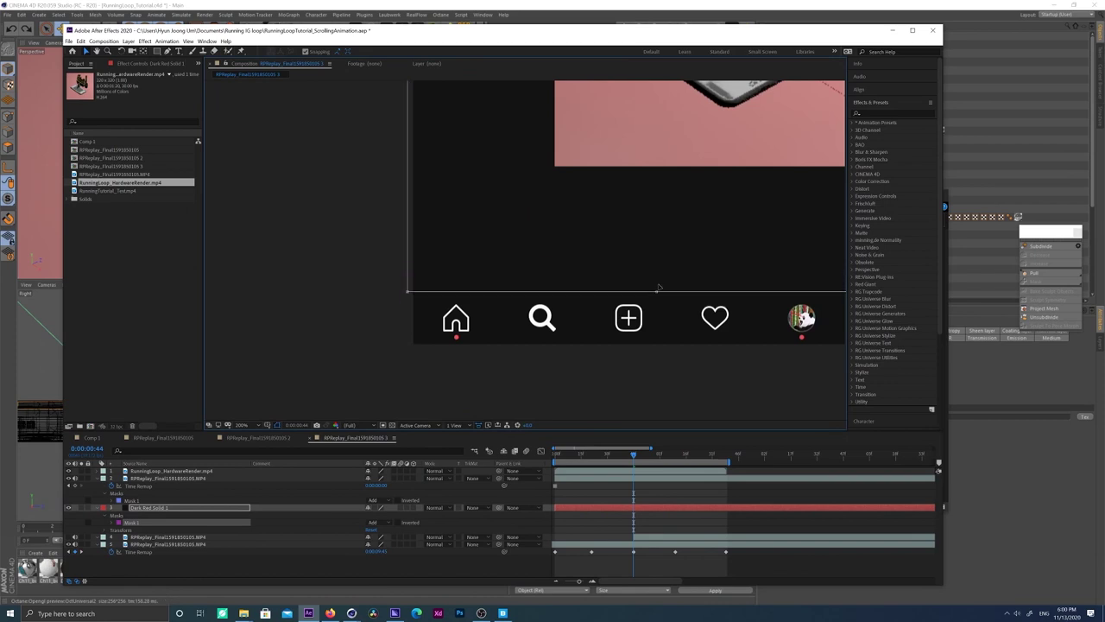
{"action": "middle_click_drag", "start_coordinate": [615, 130], "coordinate": [571, 455]}
{"action": "middle_click_drag", "start_coordinate": [560, 181], "coordinate": [561, 432]}
{"action": "scroll", "coordinate": [583, 281], "scroll_direction": "up", "scroll_amount": 3}
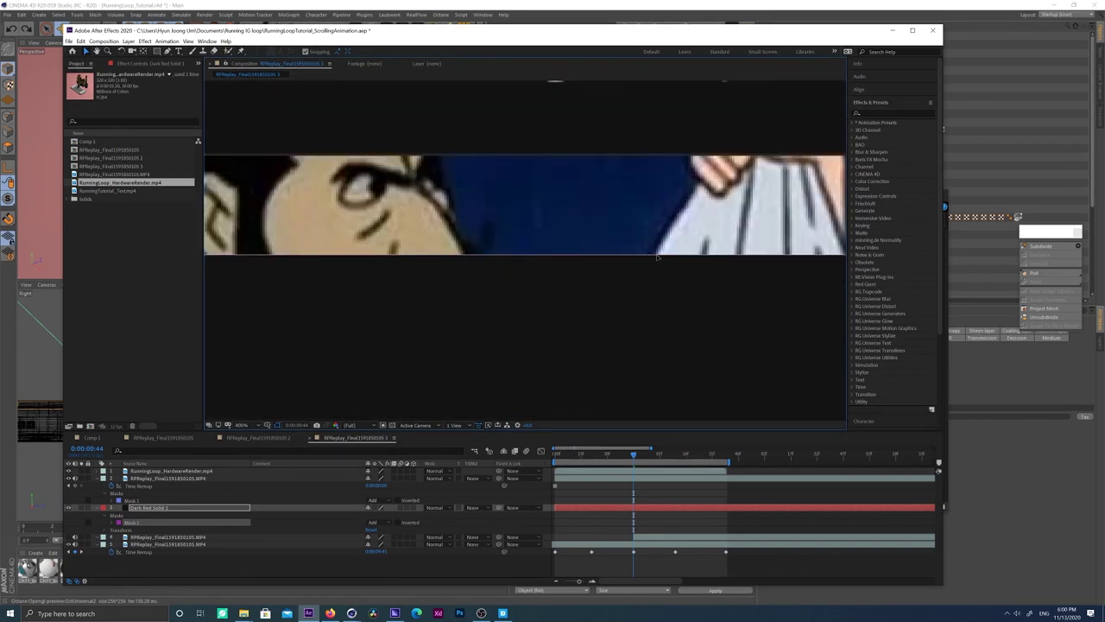
{"action": "scroll", "coordinate": [665, 267], "scroll_direction": "down", "scroll_amount": 1}
{"action": "left_click_drag", "start_coordinate": [702, 252], "coordinate": [703, 204]}
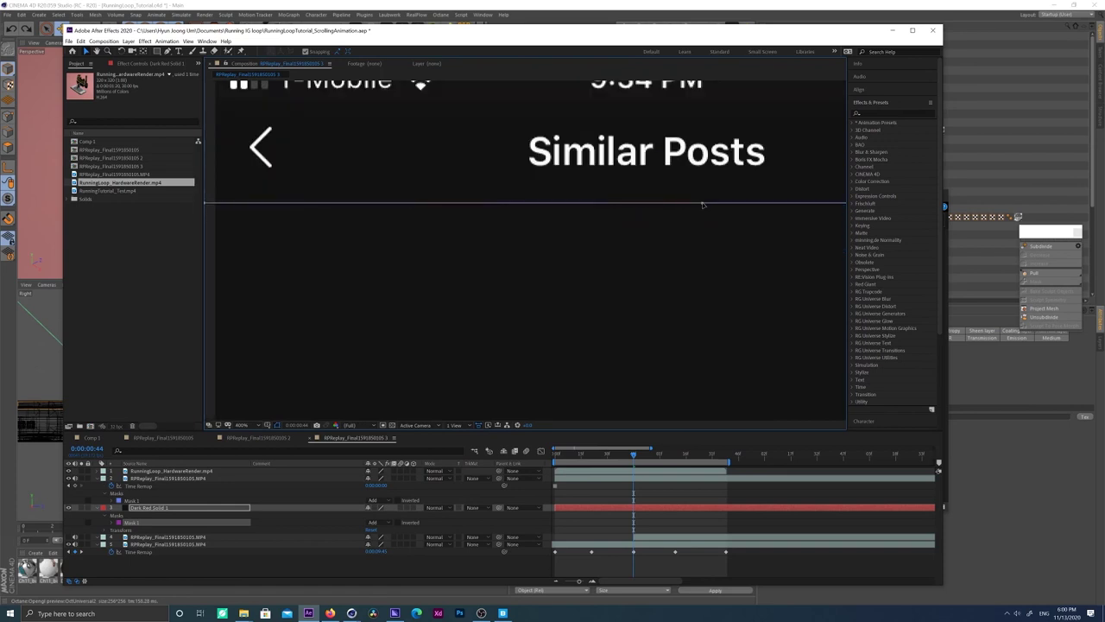
{"action": "scroll", "coordinate": [703, 188], "scroll_direction": "up", "scroll_amount": 1}
{"action": "middle_click_drag", "start_coordinate": [710, 169], "coordinate": [640, 269]}
{"action": "scroll", "coordinate": [645, 278], "scroll_direction": "down", "scroll_amount": 2}
{"action": "middle_click_drag", "start_coordinate": [605, 326], "coordinate": [636, 164]}
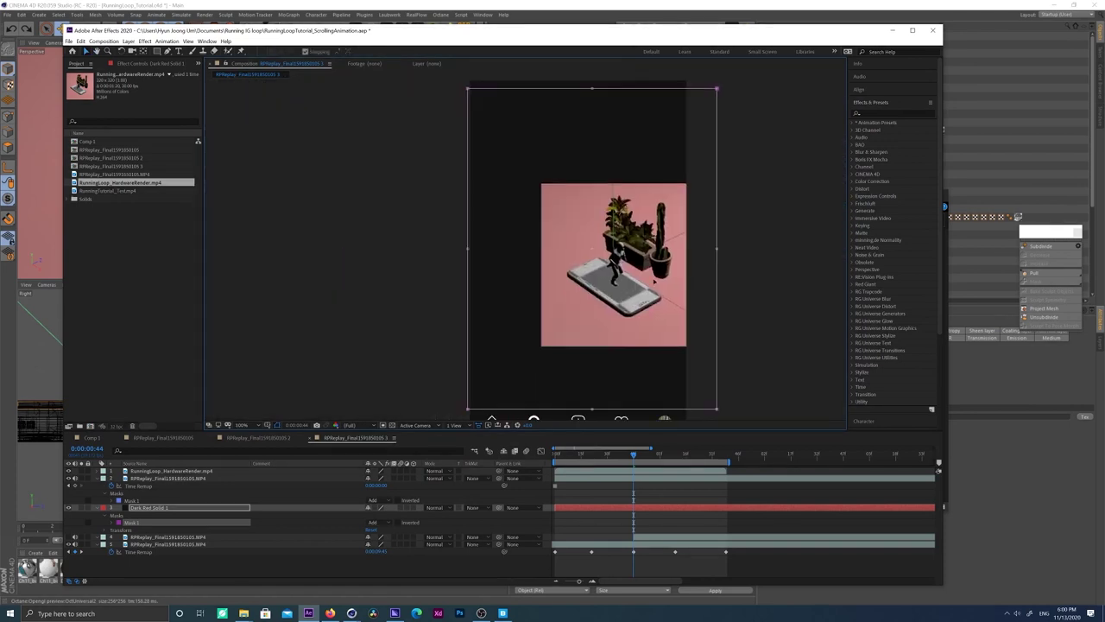
Step: Set the duplicate layer's track matte to an alpha matte using the masked solid above it
{"action": "double_click", "coordinate": [761, 271]}
{"action": "left_click", "coordinate": [69, 508]}
{"action": "left_click", "coordinate": [69, 509]}
{"action": "left_click", "coordinate": [476, 537]}
{"action": "left_click", "coordinate": [493, 553]}
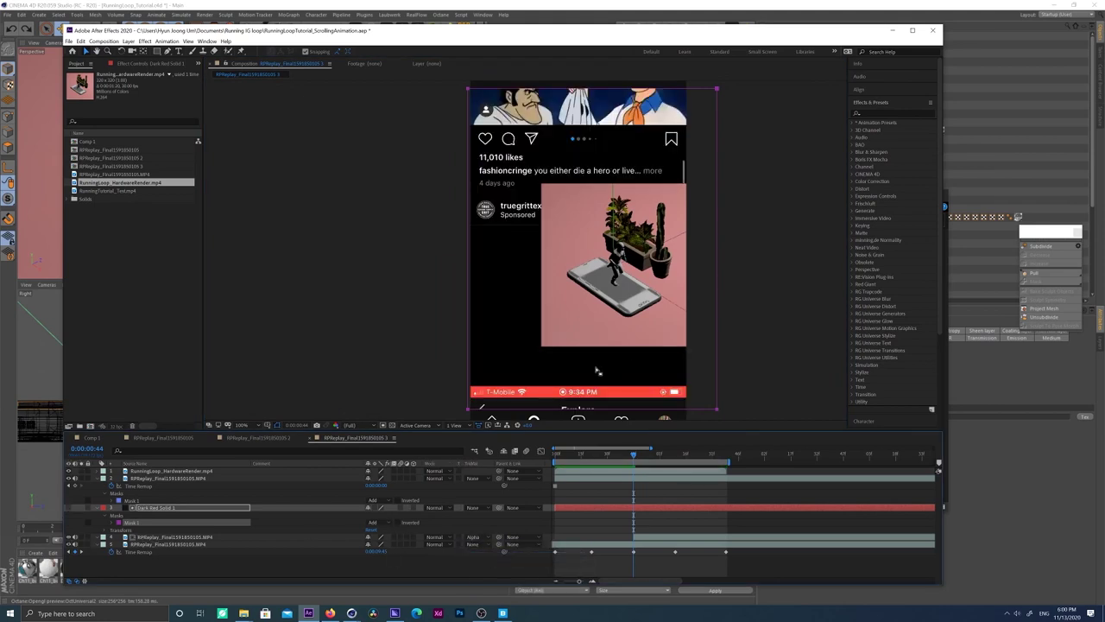
{"action": "mouse_move", "coordinate": [634, 455]}
{"action": "left_mouse_down"}
{"action": "mouse_move", "coordinate": [679, 455]}
{"action": "mouse_move", "coordinate": [634, 456]}
{"action": "left_mouse_up"}
{"action": "left_click", "coordinate": [156, 509]}
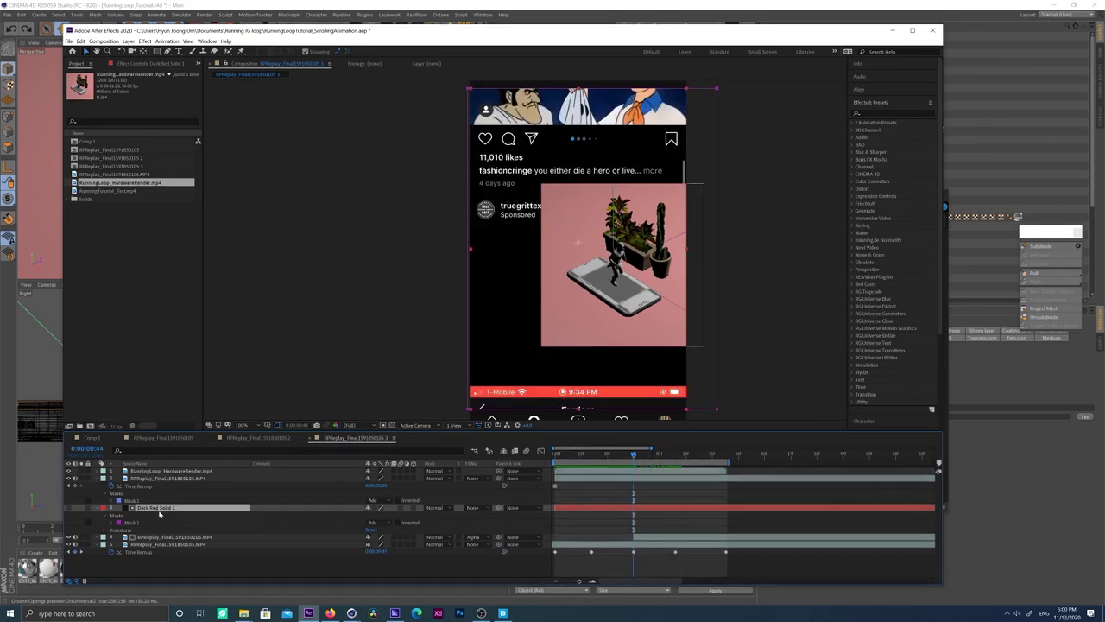
Step: Cut the solid, undo back to the duplicate layer with its own mask, and discard the solid pasted back in
{"action": "key", "text": "ctrl+x"}
{"action": "key", "text": "ctrl+z"}
{"action": "key", "text": "ctrl+z"}
{"action": "key", "text": "ctrl+z"}
{"action": "key", "text": "ctrl+z"}
{"action": "key", "text": "ctrl+z"}
{"action": "key", "text": "ctrl+z"}
{"action": "key", "text": "ctrl+z"}
{"action": "key", "text": "ctrl+z"}
{"action": "key", "text": "ctrl+z"}
{"action": "key", "text": "ctrl+z"}
{"action": "key", "text": "ctrl+z"}
{"action": "key", "text": "ctrl+z"}
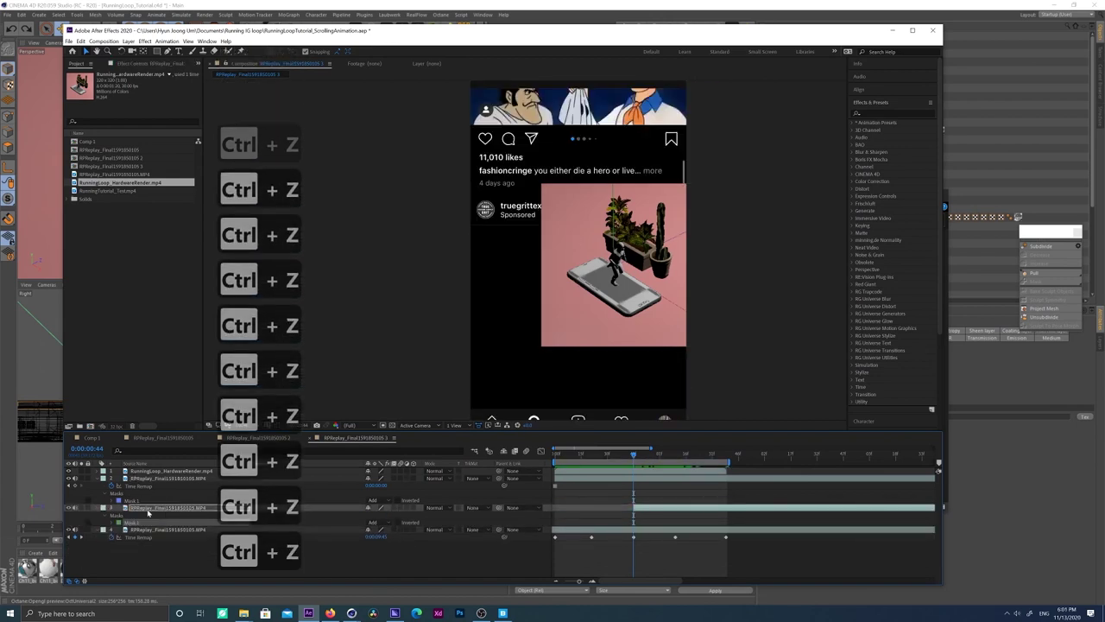
{"action": "key", "text": "ctrl+v"}
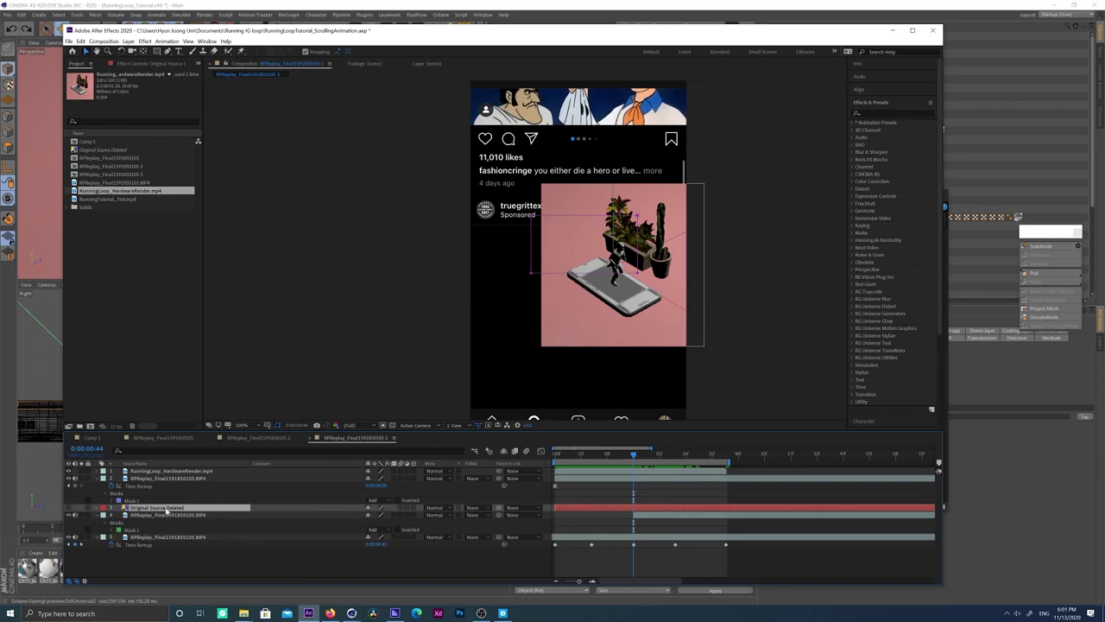
{"action": "key", "text": "Delete"}
{"action": "mouse_move", "coordinate": [635, 456]}
{"action": "left_mouse_down"}
{"action": "mouse_move", "coordinate": [612, 455]}
{"action": "mouse_move", "coordinate": [693, 460]}
{"action": "mouse_move", "coordinate": [634, 460]}
{"action": "left_mouse_up"}
{"action": "middle_click_drag", "start_coordinate": [531, 392], "coordinate": [515, 349]}
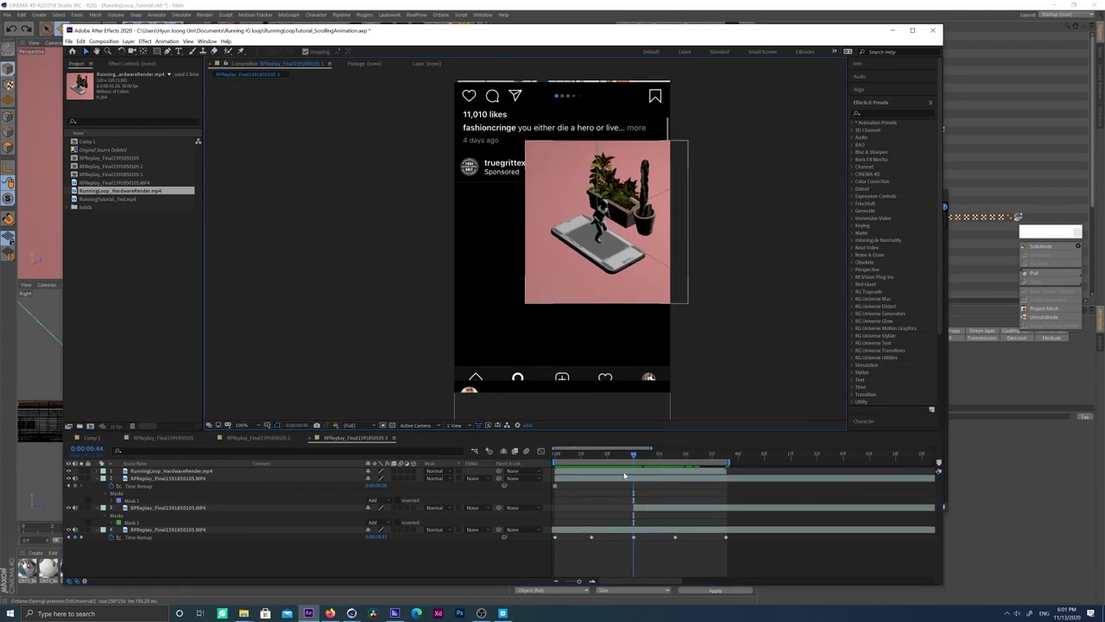
Step: Add a new comp-sized solid above the duplicate layer and scale it vertically until its lower edge meets the navigation bar's top
{"action": "left_click", "coordinate": [157, 511]}
{"action": "key", "text": "ctrl+y"}
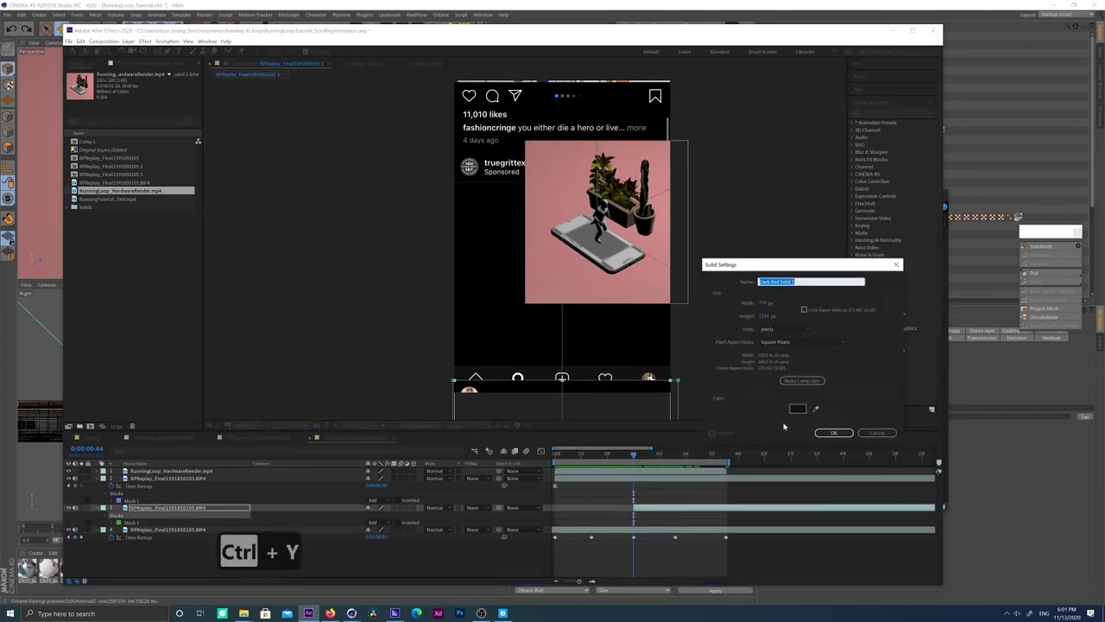
{"action": "left_click", "coordinate": [834, 435]}
{"action": "double_click", "coordinate": [561, 394]}
{"action": "left_click", "coordinate": [298, 64]}
{"action": "left_click_drag", "start_coordinate": [562, 395], "coordinate": [565, 370]}
{"action": "scroll", "coordinate": [566, 369], "scroll_direction": "up", "scroll_amount": 4}
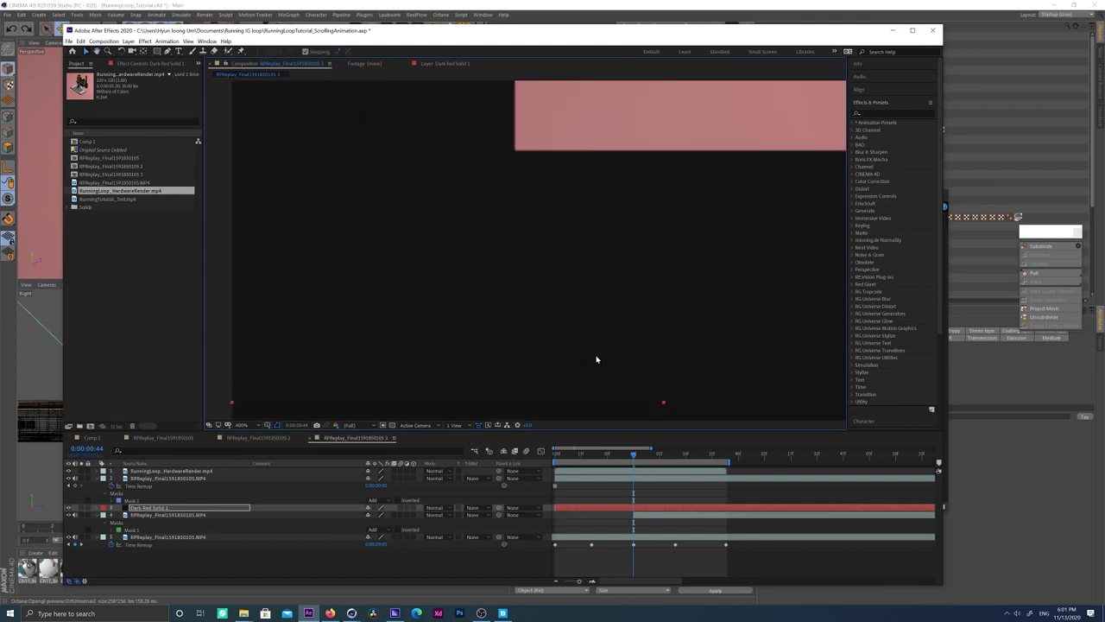
{"action": "left_click_drag", "start_coordinate": [615, 336], "coordinate": [615, 334]}
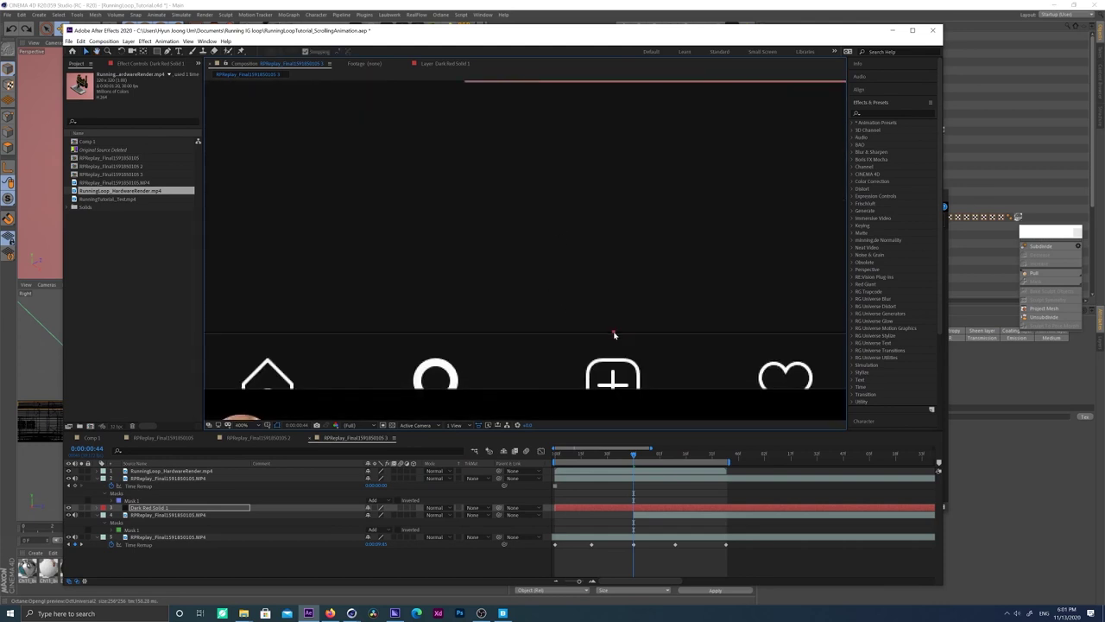
Step: Change the solid's colour to bright red, F42929
{"action": "left_click", "coordinate": [242, 510]}
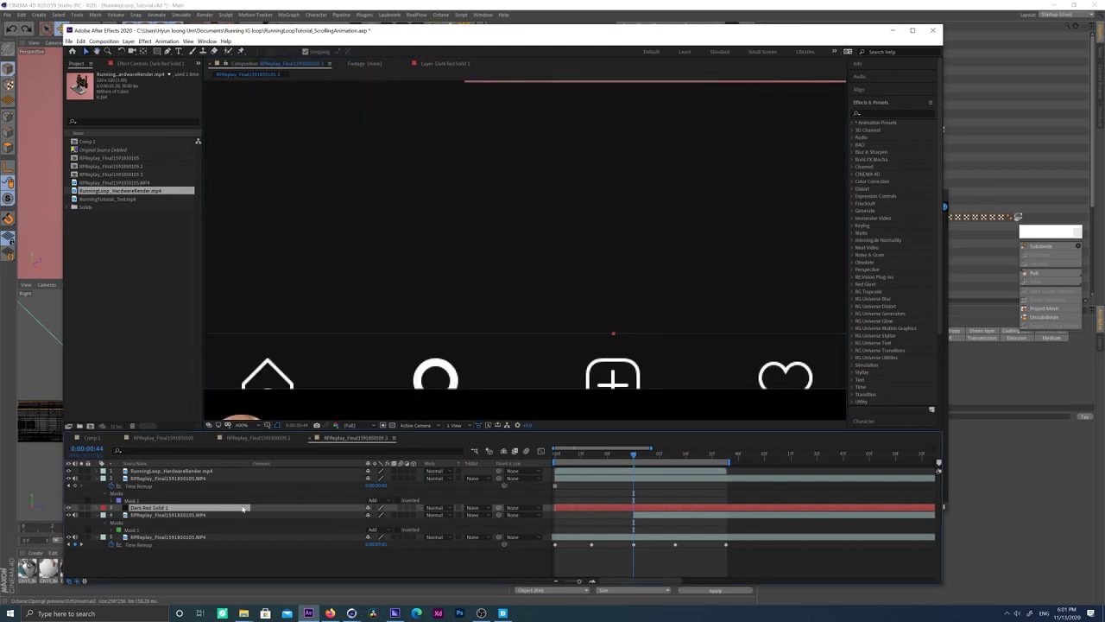
{"action": "key", "text": "ctrl+shift+y"}
{"action": "left_click", "coordinate": [206, 417]}
{"action": "left_click", "coordinate": [821, 350]}
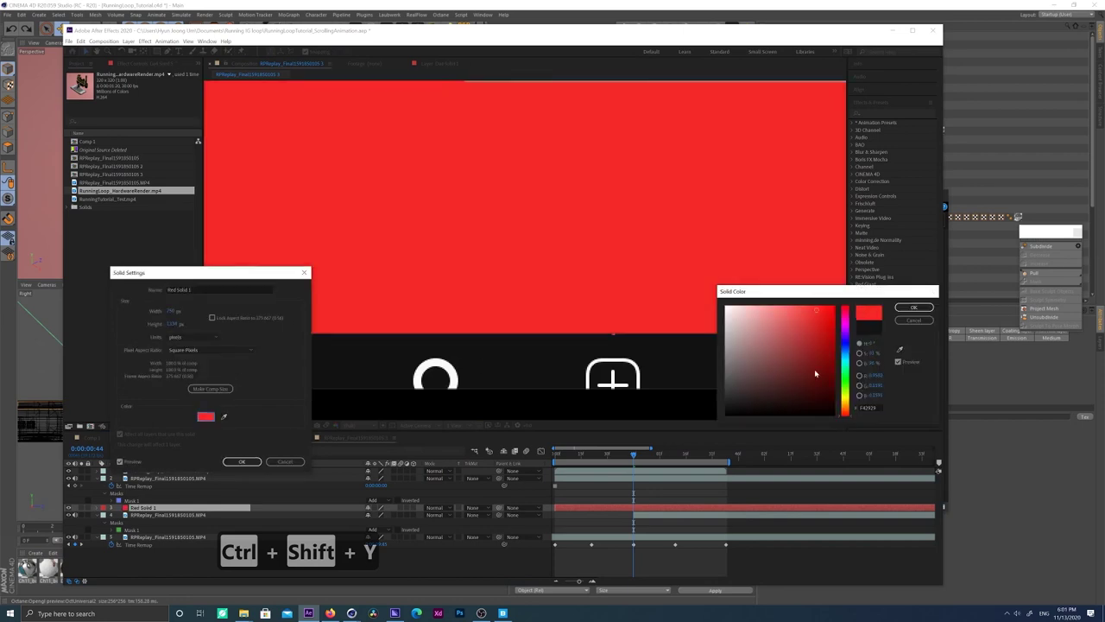
{"action": "key", "text": "Return"}
{"action": "key", "text": "Return"}
Step: Try to scale the red solid so its upper edge sits below the Similar Posts header, then undo the scaling
{"action": "scroll", "coordinate": [590, 257], "scroll_direction": "down", "scroll_amount": 2}
{"action": "middle_click_drag", "start_coordinate": [547, 121], "coordinate": [544, 393]}
{"action": "scroll", "coordinate": [558, 228], "scroll_direction": "up", "scroll_amount": 4}
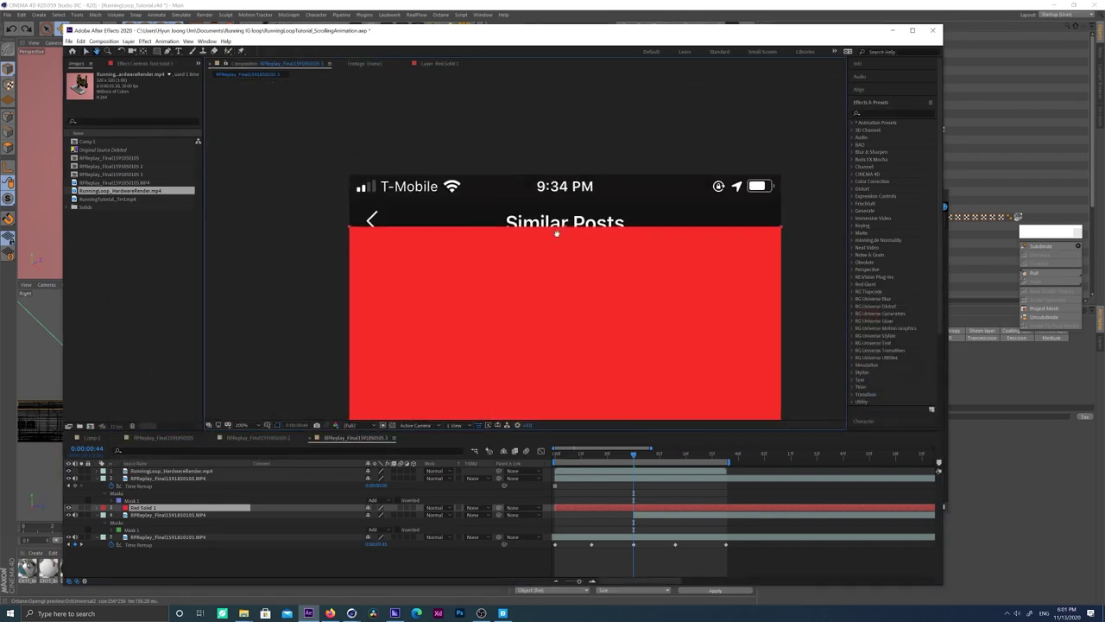
{"action": "left_click_drag", "start_coordinate": [603, 211], "coordinate": [599, 249]}
{"action": "scroll", "coordinate": [614, 291], "scroll_direction": "up", "scroll_amount": 1}
{"action": "scroll", "coordinate": [613, 315], "scroll_direction": "down", "scroll_amount": 5}
{"action": "middle_click_drag", "start_coordinate": [537, 359], "coordinate": [537, 301]}
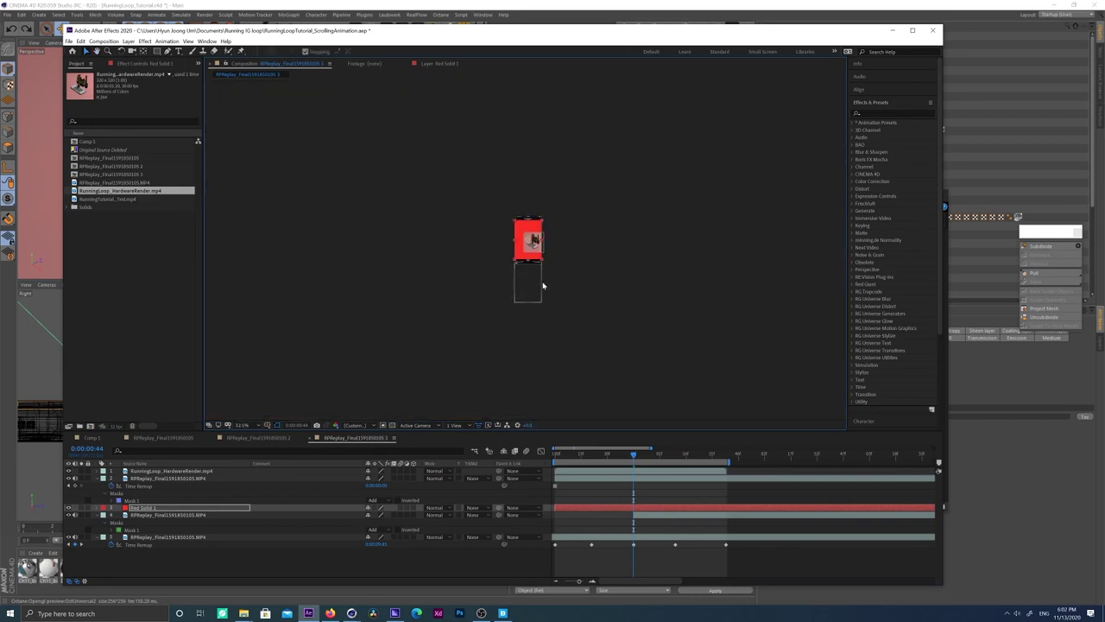
{"action": "scroll", "coordinate": [537, 300], "scroll_direction": "up", "scroll_amount": 5}
{"action": "scroll", "coordinate": [556, 341], "scroll_direction": "down", "scroll_amount": 2}
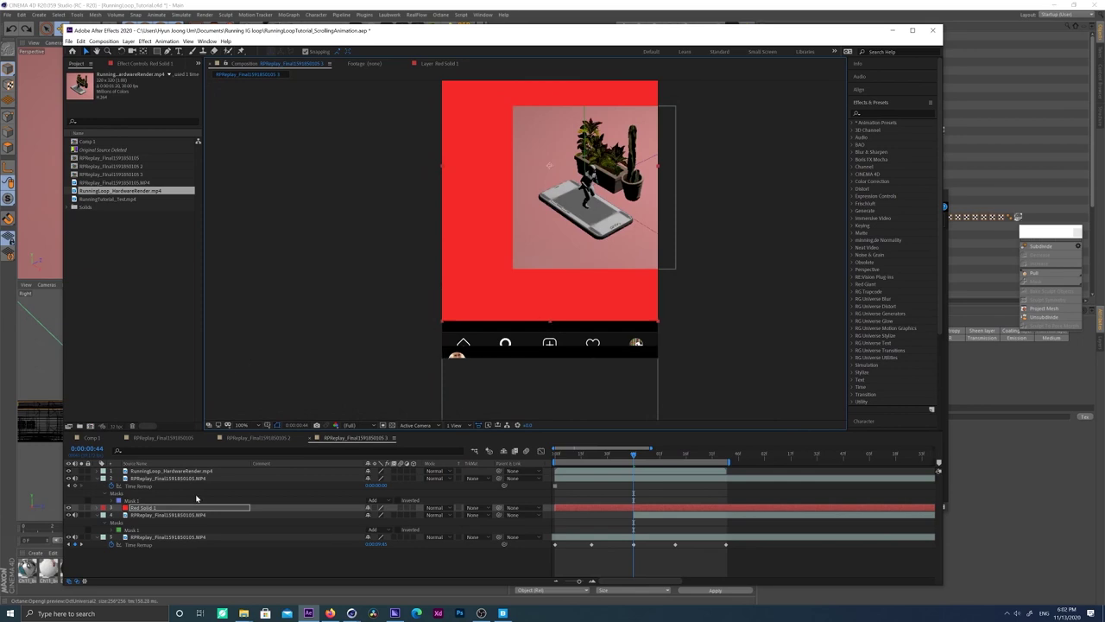
{"action": "key", "text": "ctrl+z"}
Step: Draw a rectangular mask on the red solid from just below the Similar Posts header to past the navigation bar
{"action": "middle_click_drag", "start_coordinate": [522, 217], "coordinate": [489, 374]}
{"action": "left_click", "coordinate": [157, 52]}
{"action": "mouse_move", "coordinate": [397, 167]}
{"action": "left_mouse_down"}
{"action": "mouse_move", "coordinate": [597, 340]}
{"action": "mouse_move", "coordinate": [659, 511]}
{"action": "left_mouse_up"}
{"action": "scroll", "coordinate": [495, 153], "scroll_direction": "up", "scroll_amount": 1}
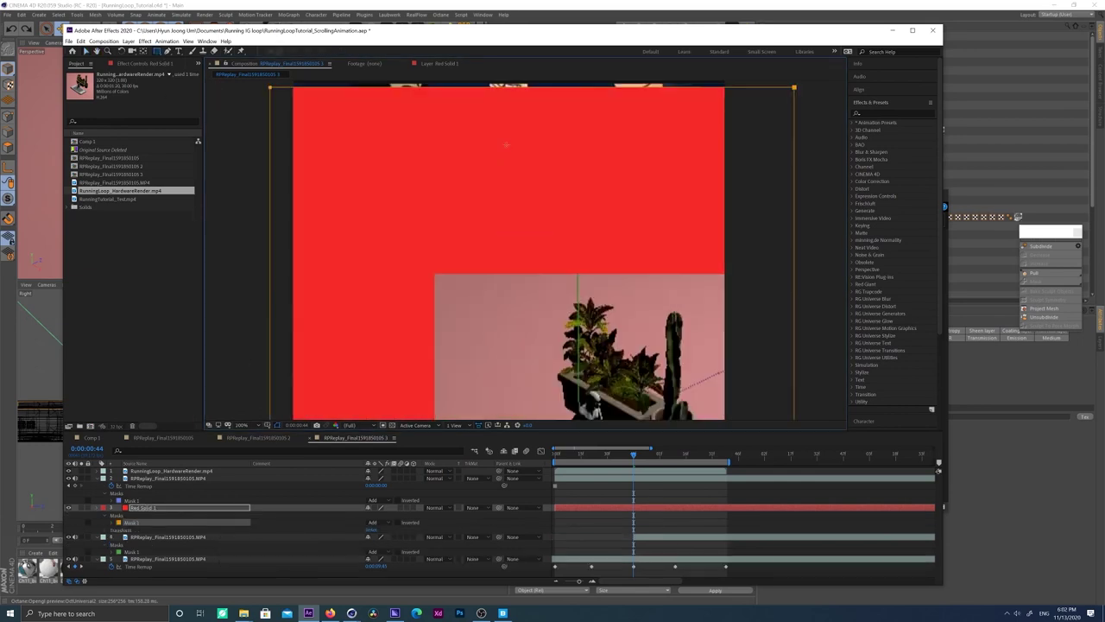
{"action": "middle_click_drag", "start_coordinate": [543, 86], "coordinate": [541, 210]}
{"action": "scroll", "coordinate": [539, 209], "scroll_direction": "up", "scroll_amount": 2}
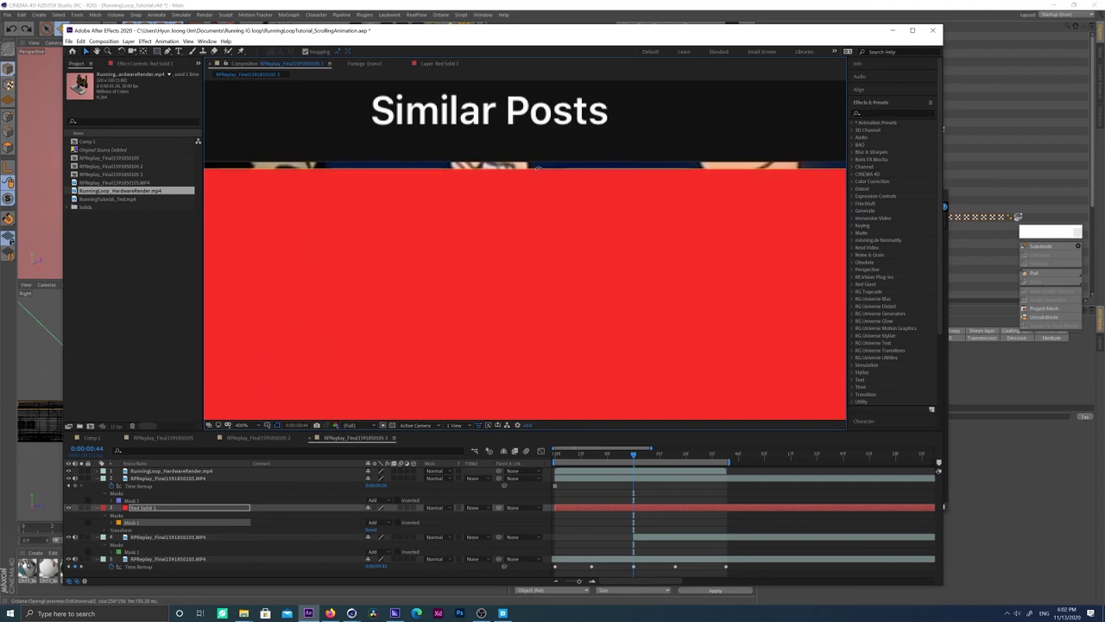
{"action": "scroll", "coordinate": [531, 290], "scroll_direction": "down", "scroll_amount": 6}
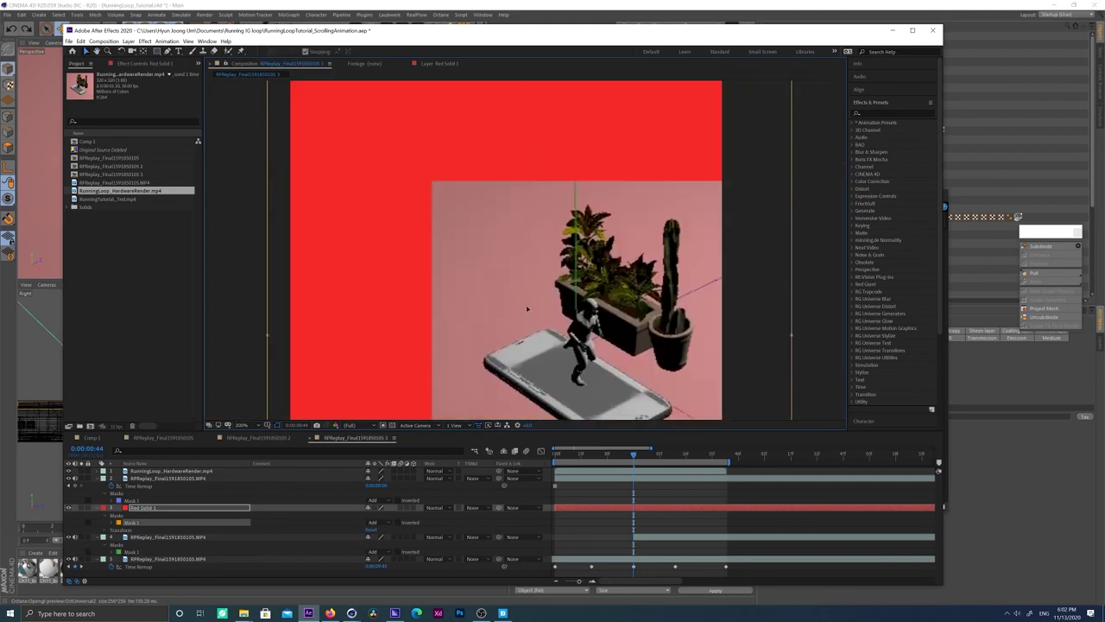
{"action": "scroll", "coordinate": [518, 259], "scroll_direction": "up", "scroll_amount": 4}
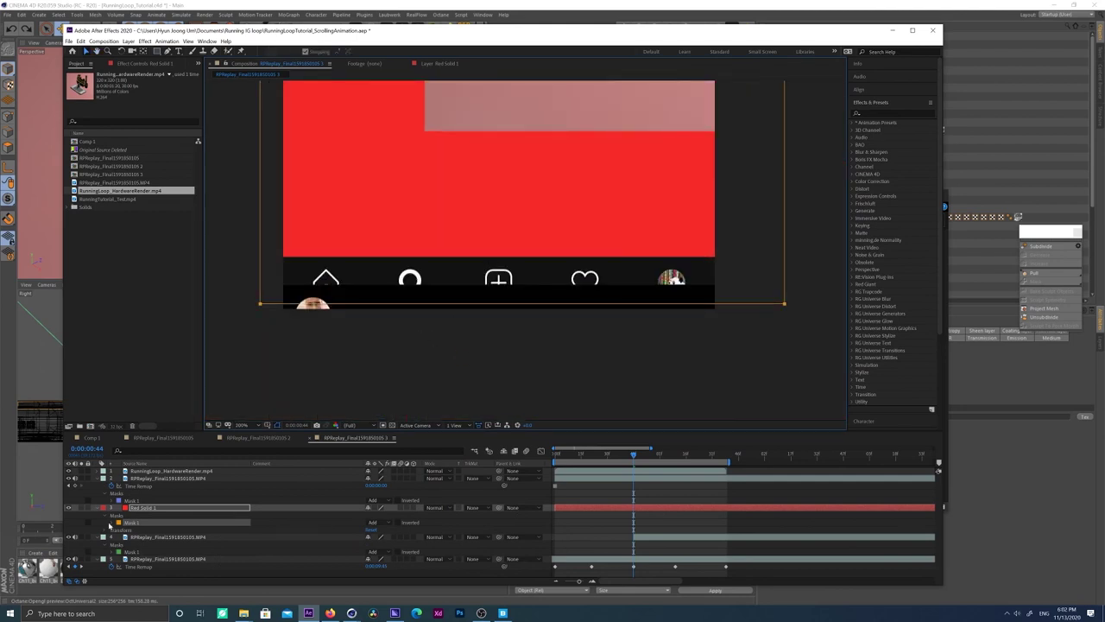
Step: Set the duplicate layer's track matte to Alpha Matte "Red Solid 1"
{"action": "left_click", "coordinate": [69, 508]}
{"action": "left_click", "coordinate": [69, 507]}
{"action": "left_click", "coordinate": [473, 536]}
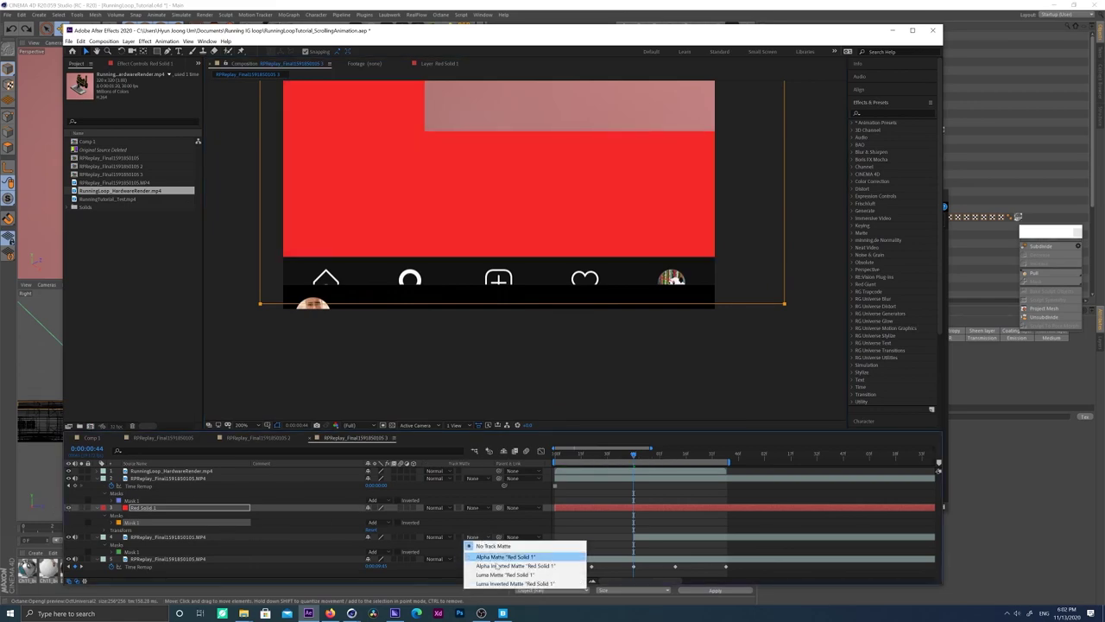
{"action": "left_click", "coordinate": [501, 552]}
{"action": "scroll", "coordinate": [533, 341], "scroll_direction": "down", "scroll_amount": 6}
{"action": "scroll", "coordinate": [543, 354], "scroll_direction": "up", "scroll_amount": 2}
Step: Preview the matted duplicate scrolling in from 0:00:00:44
{"action": "key", "text": "space"}
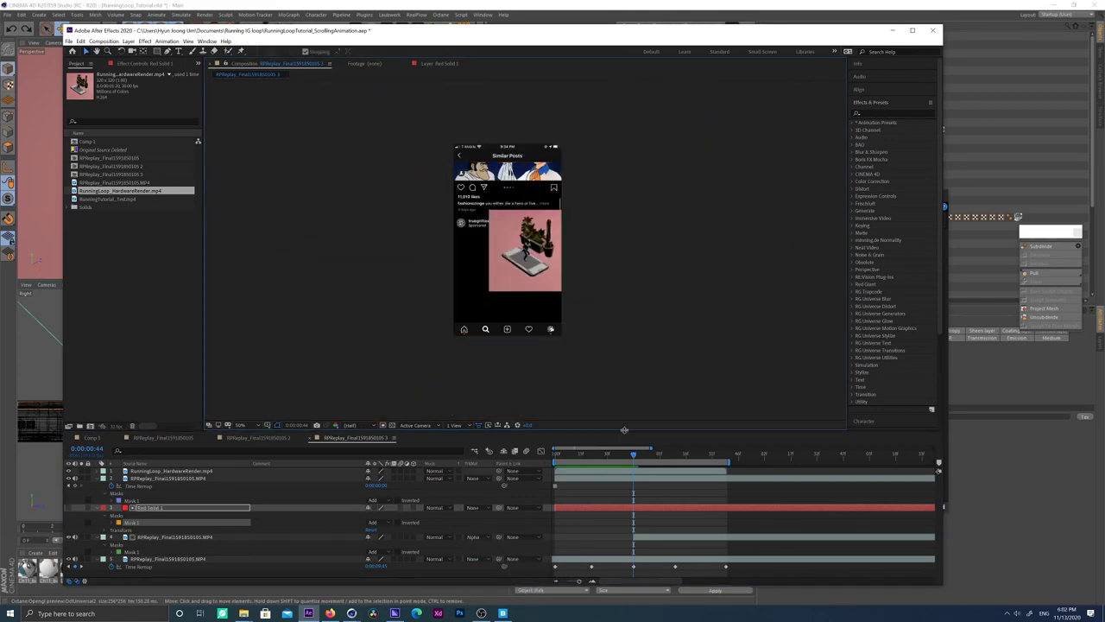
{"action": "key", "text": "space"}
{"action": "left_click_drag", "start_coordinate": [633, 454], "coordinate": [656, 454]}
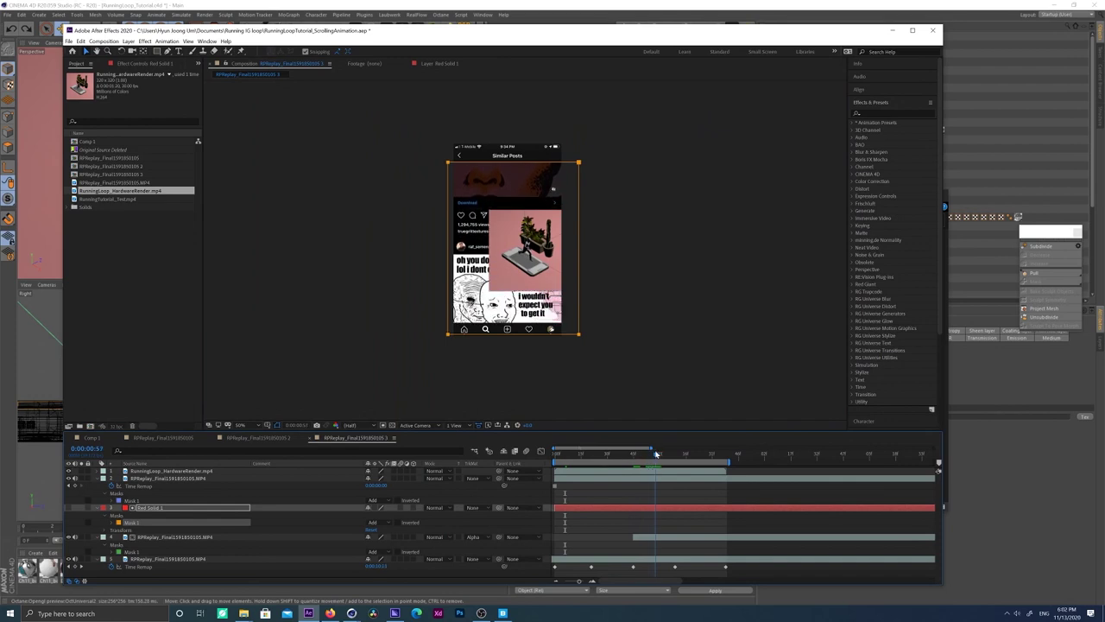
Step: Keyframe the matted duplicate feed's position higher partway through its slide-in, lining it up with the feed beneath
{"action": "left_click", "coordinate": [166, 509]}
{"action": "left_click", "coordinate": [162, 537]}
{"action": "key", "text": "p"}
{"action": "left_click_drag", "start_coordinate": [510, 309], "coordinate": [509, 297]}
{"action": "key", "text": "shift+Up"}
{"action": "key", "text": "ctrl+Left"}
{"action": "key", "text": "ctrl+Left"}
{"action": "key", "text": "ctrl+Left"}
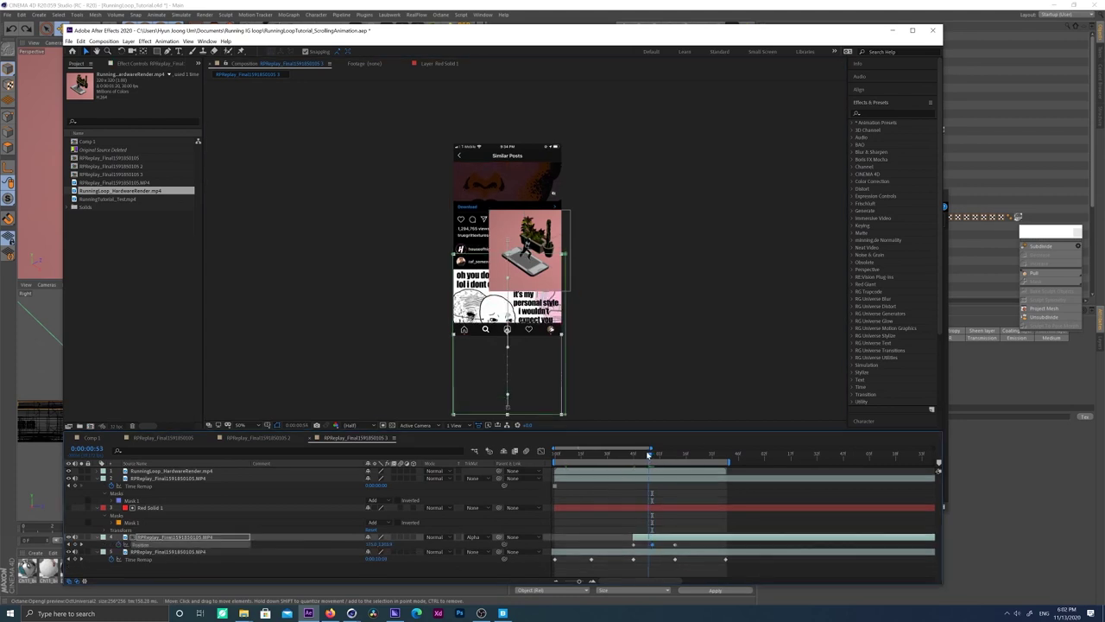
Step: Nudge the duplicate feed up a few frames earlier, adding an in-between position keyframe
{"action": "key", "text": "shift+Up"}
{"action": "key", "text": "shift+Up"}
{"action": "key", "text": "shift+Up"}
{"action": "key", "text": "shift+Up"}
{"action": "key", "text": "ctrl+Left"}
{"action": "key", "text": "ctrl+Left"}
{"action": "key", "text": "ctrl+Left"}
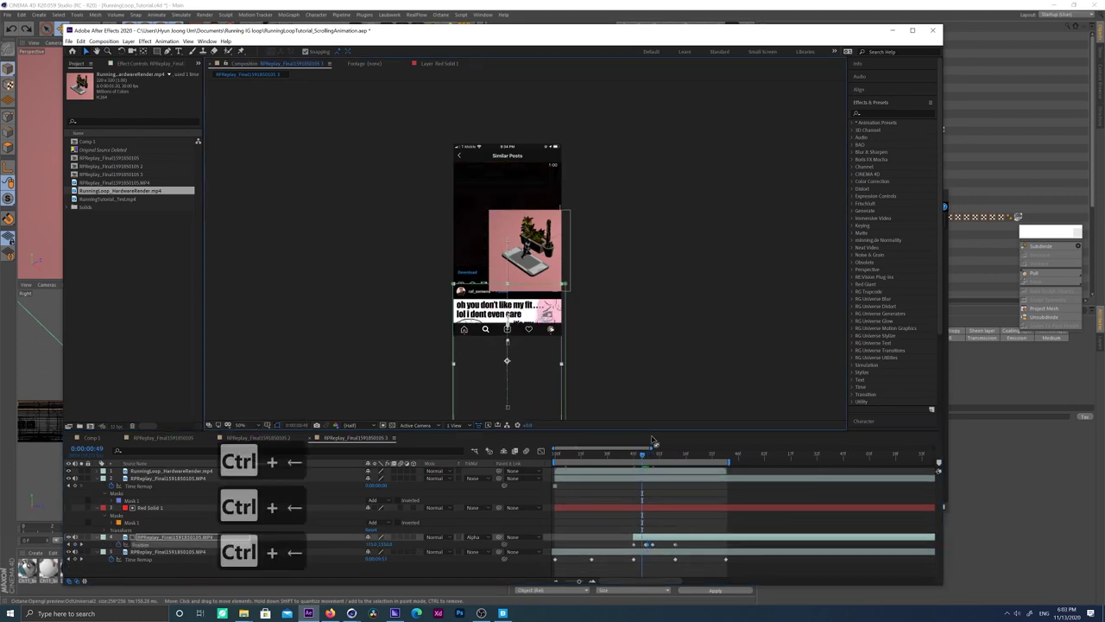
Step: Nudge the duplicate feed down at 0:00:00:49 and again a few frames earlier to keyframe the start of its slide-in
{"action": "key", "text": "shift+Down"}
{"action": "key", "text": "shift+Down"}
{"action": "key", "text": "shift+Down"}
{"action": "key", "text": "shift+Down"}
{"action": "key", "text": "ctrl+Left"}
{"action": "key", "text": "ctrl+Left"}
{"action": "key", "text": "ctrl+Left"}
{"action": "key", "text": "shift+Down"}
{"action": "key", "text": "shift+Down"}
{"action": "key", "text": "shift+Down"}
{"action": "key", "text": "shift+Down"}
{"action": "key", "text": "ctrl+Left"}
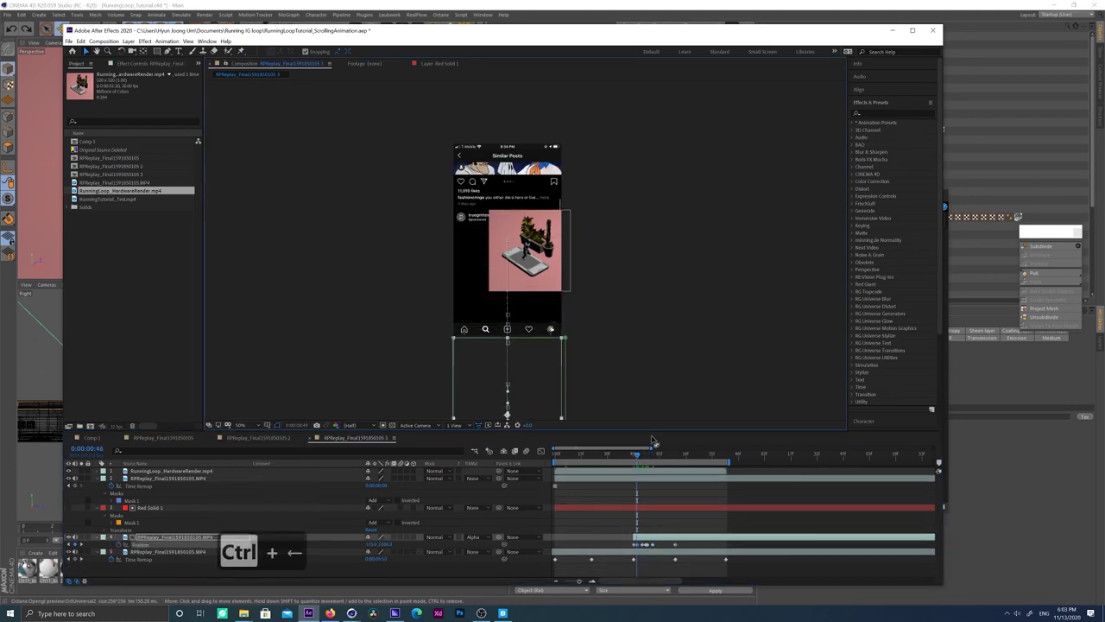
Step: Preview the duplicate feed's slide-in against the feed beneath
{"action": "left_click", "coordinate": [648, 537]}
{"action": "key", "text": "space"}
{"action": "mouse_move", "coordinate": [636, 455]}
{"action": "left_mouse_down"}
{"action": "mouse_move", "coordinate": [666, 454]}
{"action": "mouse_move", "coordinate": [633, 458]}
{"action": "mouse_move", "coordinate": [660, 456]}
{"action": "mouse_move", "coordinate": [647, 451]}
{"action": "left_mouse_up"}
Step: Add Time Remap keyframes to the bottom feed layer mid-scroll, up to 0:00:00:55
{"action": "left_click", "coordinate": [164, 552]}
{"action": "left_click", "coordinate": [75, 559]}
{"action": "key", "text": "Page_Down"}
{"action": "key", "text": "Page_Down"}
{"action": "key", "text": "Page_Down"}
{"action": "key", "text": "Page_Down"}
{"action": "key", "text": "Page_Down"}
{"action": "key", "text": "Page_Down"}
{"action": "key", "text": "Page_Down"}
{"action": "key", "text": "Page_Down"}
{"action": "key", "text": "Page_Down"}
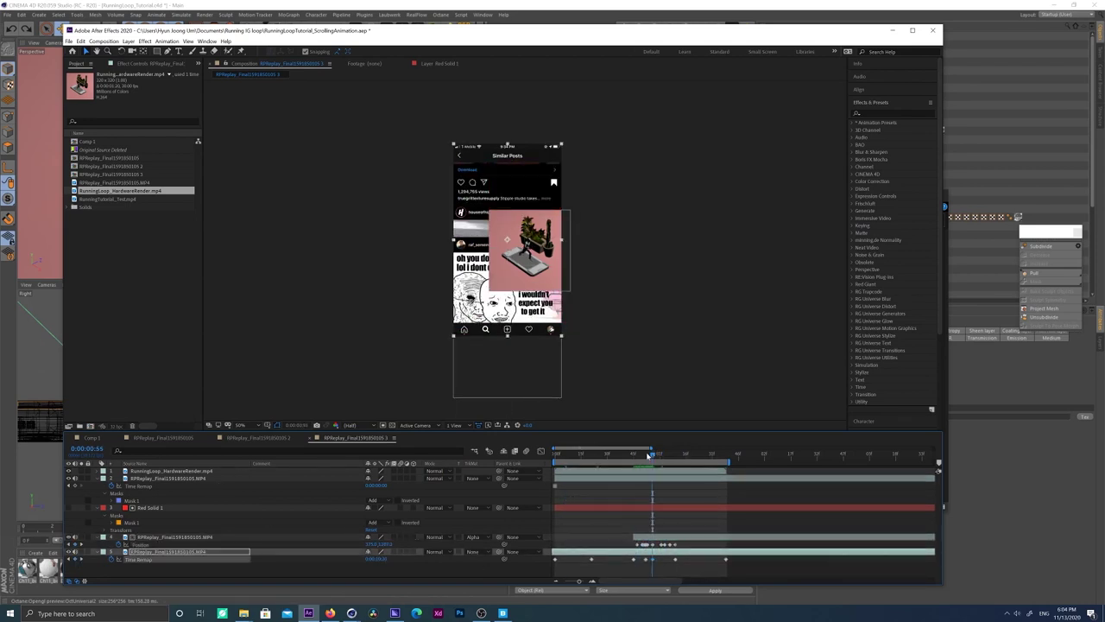
Step: Delete a late position keyframe of the duplicate feed and nudge the layer up at 0:00:01:02
{"action": "left_click", "coordinate": [173, 536]}
{"action": "left_click_drag", "start_coordinate": [655, 453], "coordinate": [659, 456]}
{"action": "key", "text": "Delete"}
{"action": "key", "text": "Page_Down"}
{"action": "key", "text": "Page_Down"}
{"action": "key", "text": "shift+Up"}
{"action": "key", "text": "shift+Up"}
{"action": "key", "text": "shift+Up"}
{"action": "key", "text": "shift+Up"}
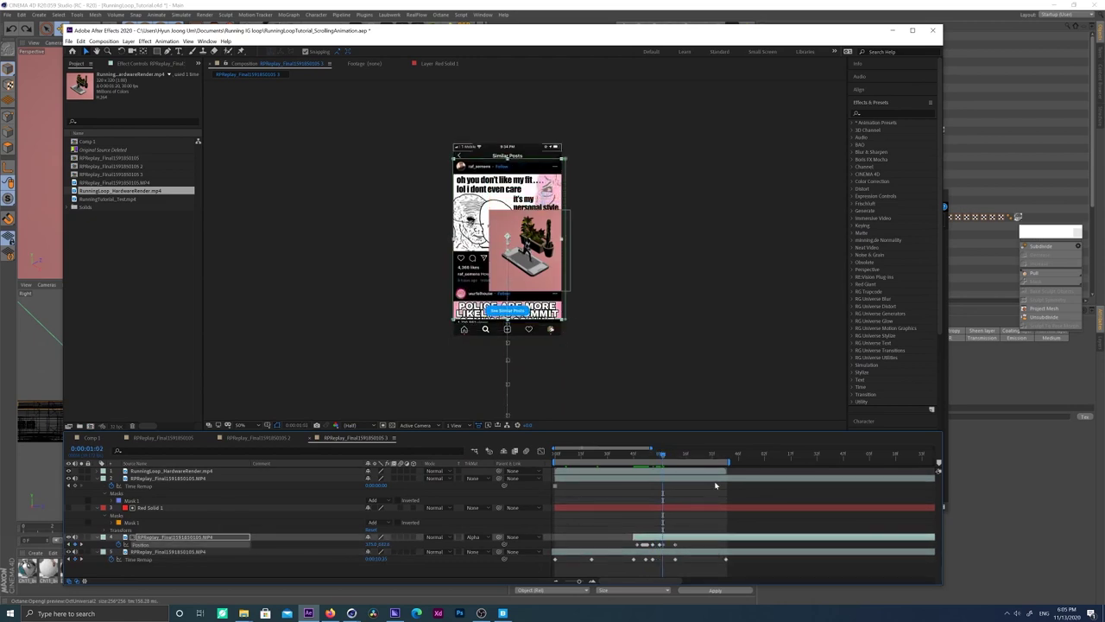
Step: Check the duplicate feed's alignment frame by frame back from 0:00:01:02, and preview the whole slide-in
{"action": "right_click", "coordinate": [252, 545]}
{"action": "key", "text": "Escape"}
{"action": "key", "text": "Page_Up"}
{"action": "key", "text": "Page_Up"}
{"action": "key", "text": "Page_Up"}
{"action": "key", "text": "Page_Up"}
{"action": "key", "text": "Page_Up"}
{"action": "key", "text": "Page_Up"}
{"action": "key", "text": "Page_Up"}
{"action": "key", "text": "Page_Up"}
{"action": "key", "text": "Page_Up"}
{"action": "key", "text": "Page_Up"}
{"action": "key", "text": "Page_Up"}
{"action": "key", "text": "Page_Up"}
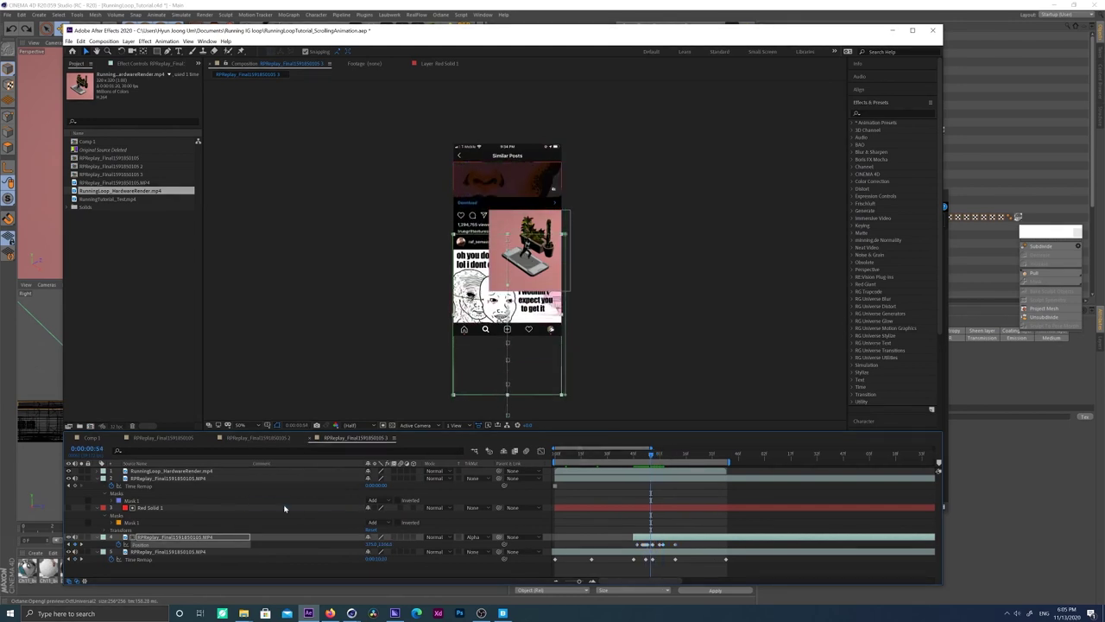
{"action": "left_click", "coordinate": [632, 455]}
{"action": "key", "text": "space"}
{"action": "left_click_drag", "start_coordinate": [632, 457], "coordinate": [668, 455]}
Step: Separate the duplicate feed's position into X and Y dimensions in the Graph Editor and remove the X Position animation
{"action": "left_click", "coordinate": [542, 451]}
{"action": "left_click_drag", "start_coordinate": [681, 530], "coordinate": [664, 550]}
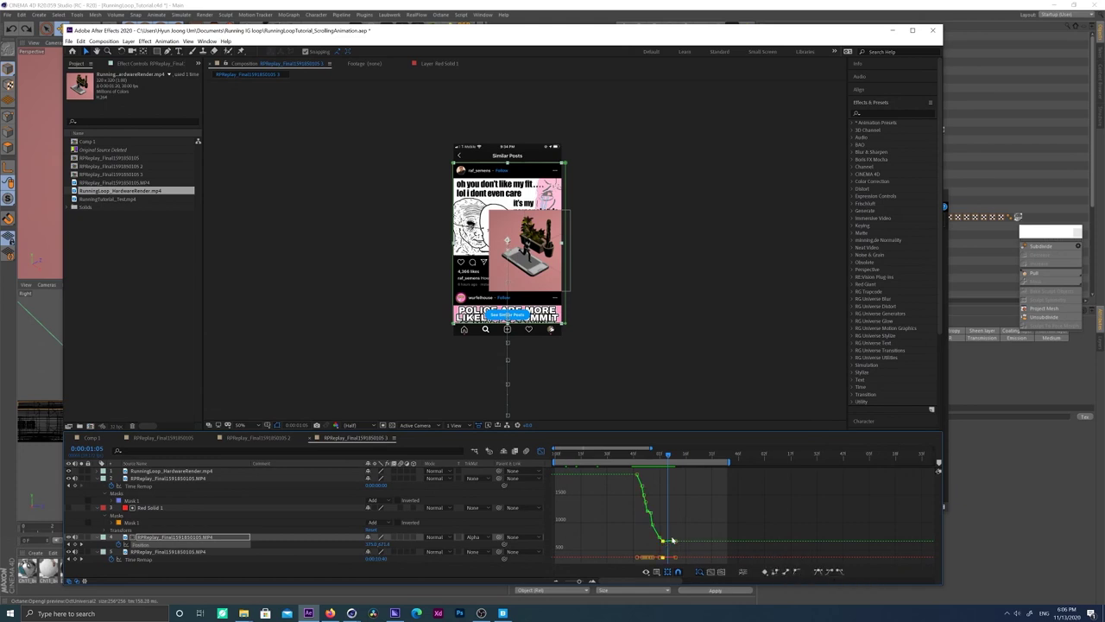
{"action": "key", "text": "="}
{"action": "key", "text": "="}
{"action": "left_click_drag", "start_coordinate": [713, 531], "coordinate": [637, 547]}
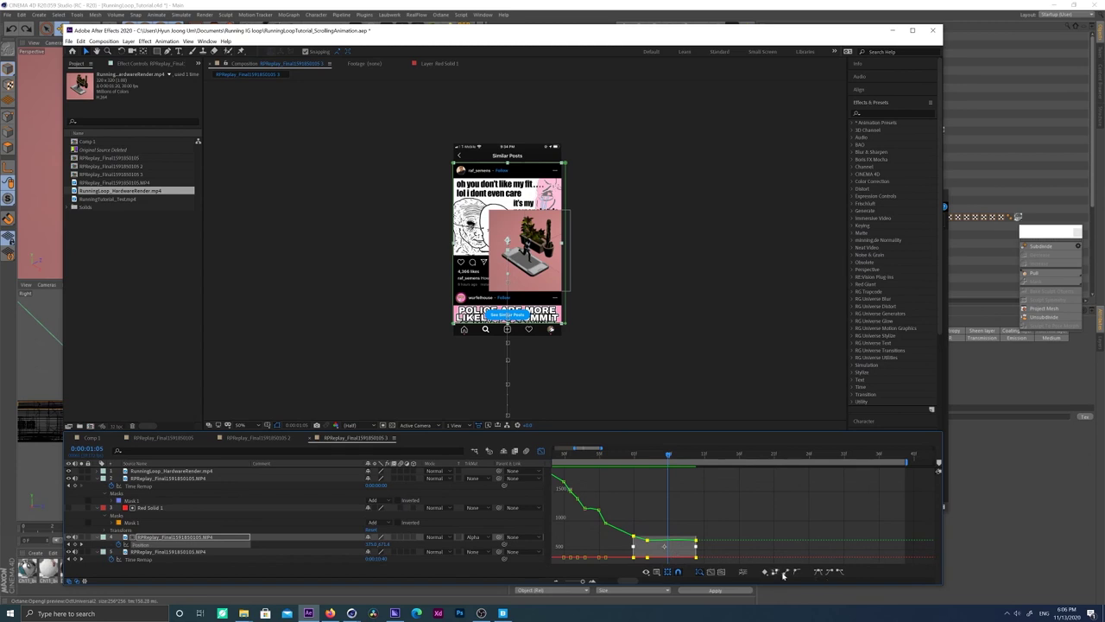
{"action": "left_click", "coordinate": [743, 572]}
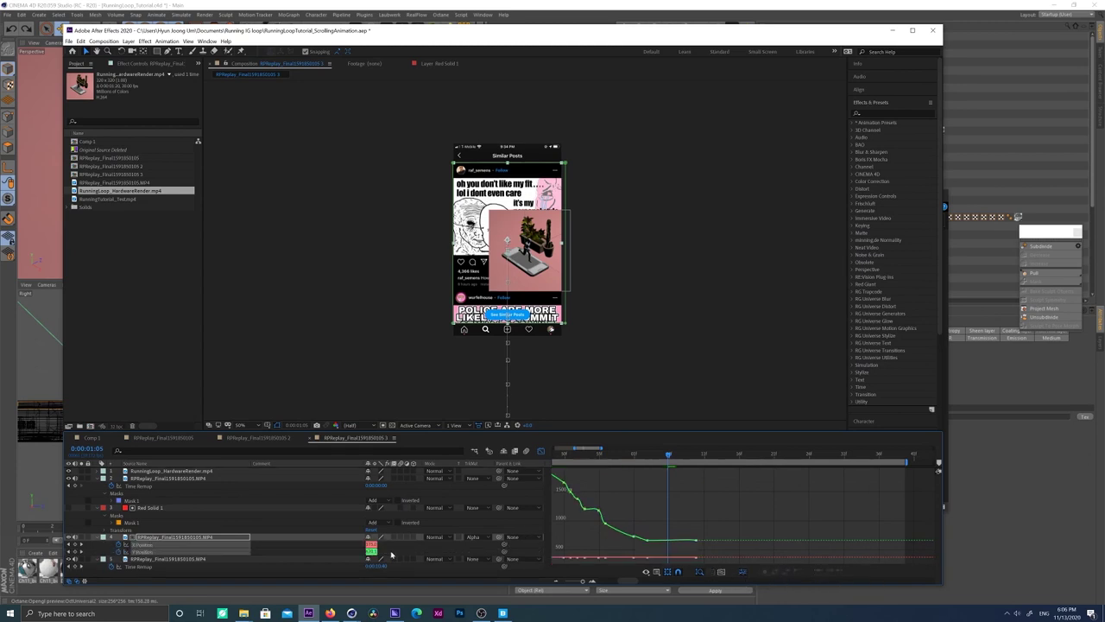
{"action": "left_click", "coordinate": [144, 545]}
{"action": "left_click", "coordinate": [118, 545]}
Step: Convert the last two Y Position keyframes of the duplicate feed to linear interpolation
{"action": "left_click", "coordinate": [143, 552]}
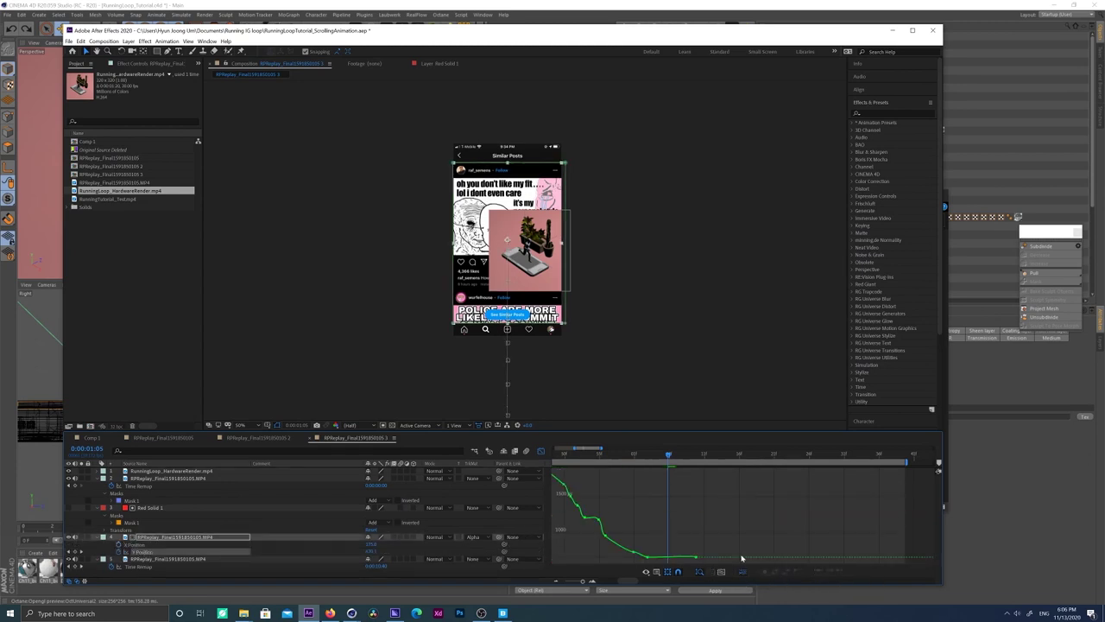
{"action": "key", "text": "ctrl+a"}
{"action": "left_click", "coordinate": [154, 553]}
{"action": "left_click_drag", "start_coordinate": [702, 542], "coordinate": [642, 563]}
{"action": "left_click", "coordinate": [784, 572]}
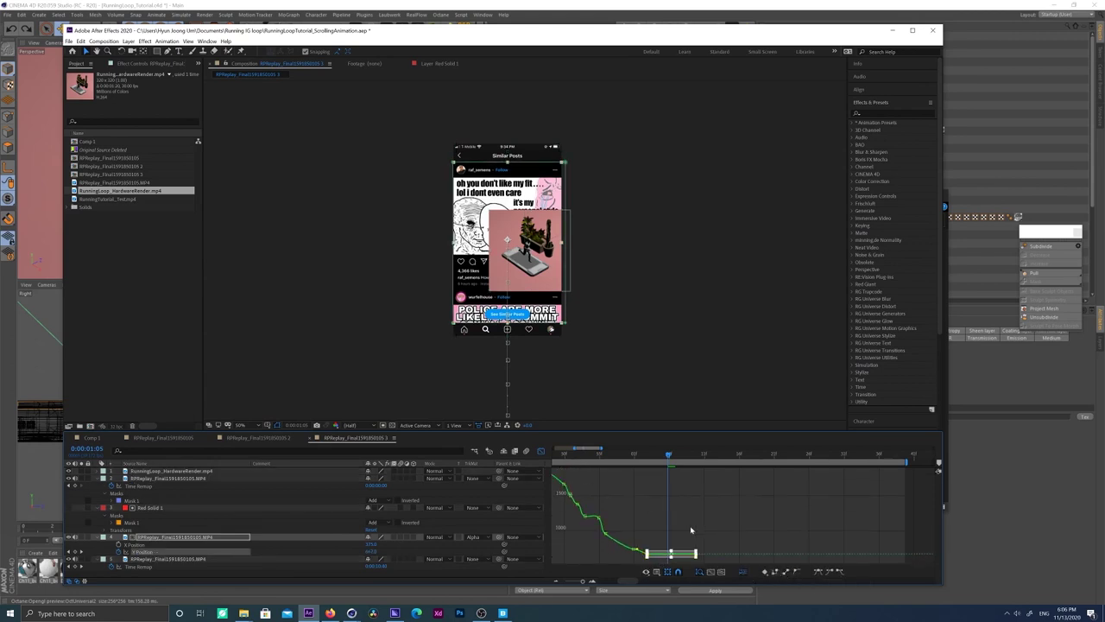
Step: Leave the Graph Editor and preview the feed scroll from 0:00:00:43
{"action": "key", "text": "minus"}
{"action": "left_click_drag", "start_coordinate": [600, 469], "coordinate": [713, 560]}
{"action": "left_click", "coordinate": [542, 451]}
{"action": "left_click", "coordinate": [595, 456]}
{"action": "key", "text": "space"}
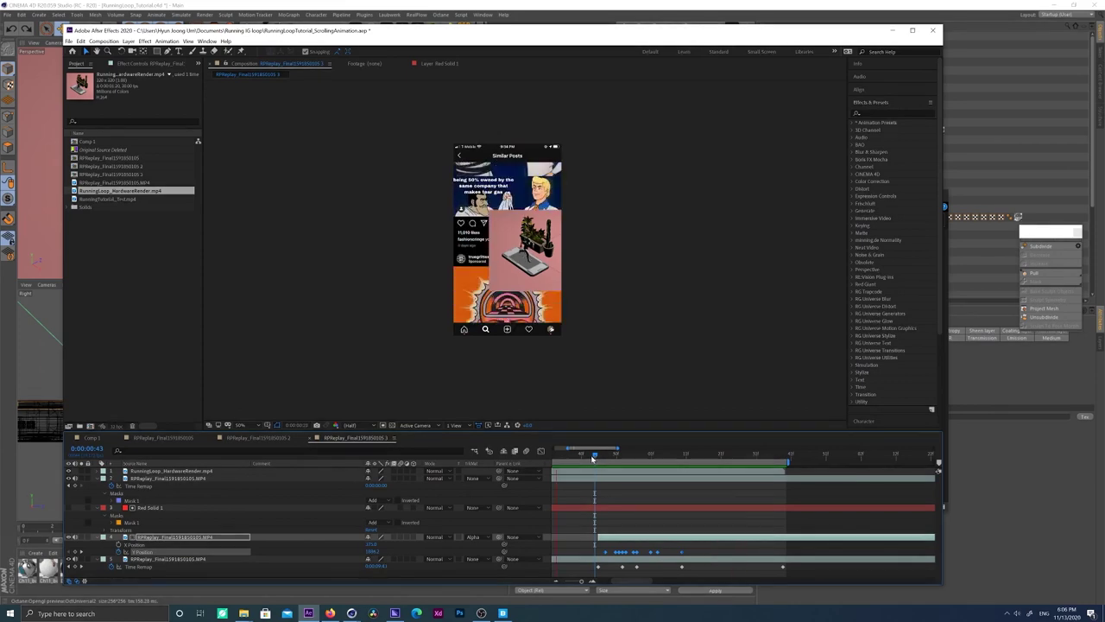
{"action": "key", "text": "j"}
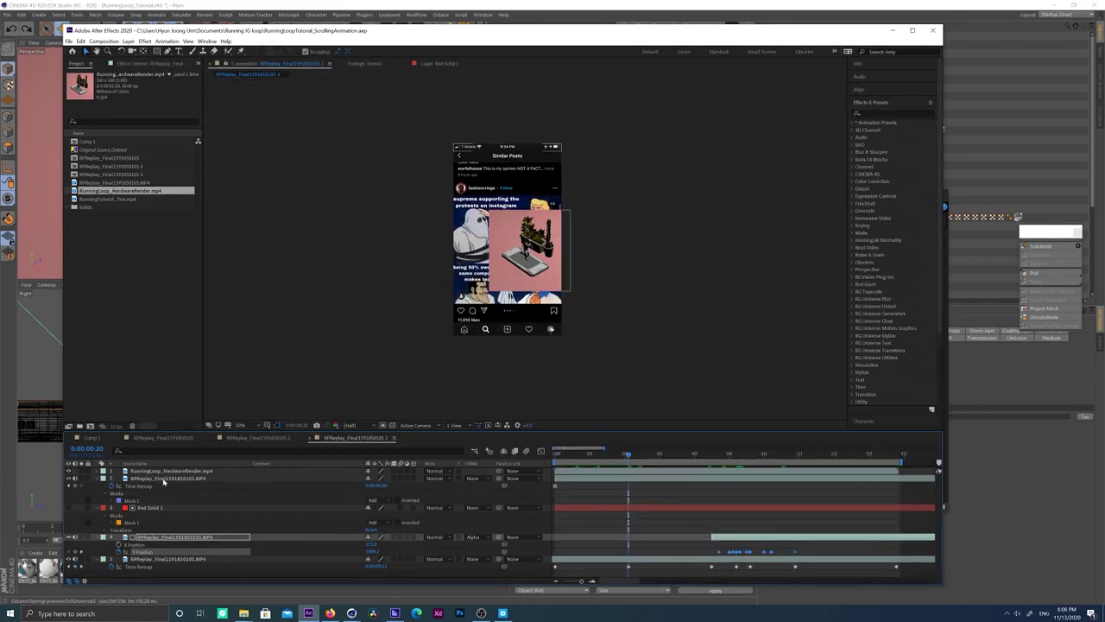
Step: Delete the RunningLoop_HardwareRender.mp4 layer and collapse the properties of the remaining layers
{"action": "left_click", "coordinate": [164, 479]}
{"action": "left_click", "coordinate": [128, 472]}
{"action": "key", "text": "Delete"}
{"action": "left_click", "coordinate": [96, 471]}
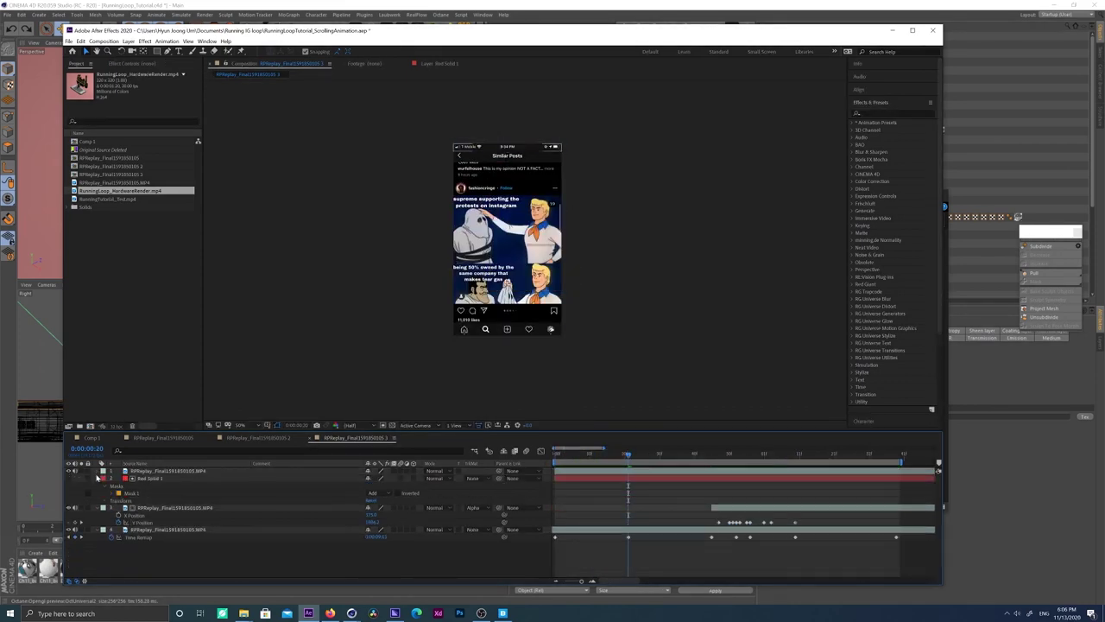
{"action": "left_click", "coordinate": [96, 472]}
{"action": "left_click", "coordinate": [98, 472]}
{"action": "left_click", "coordinate": [97, 478]}
{"action": "left_click", "coordinate": [98, 486]}
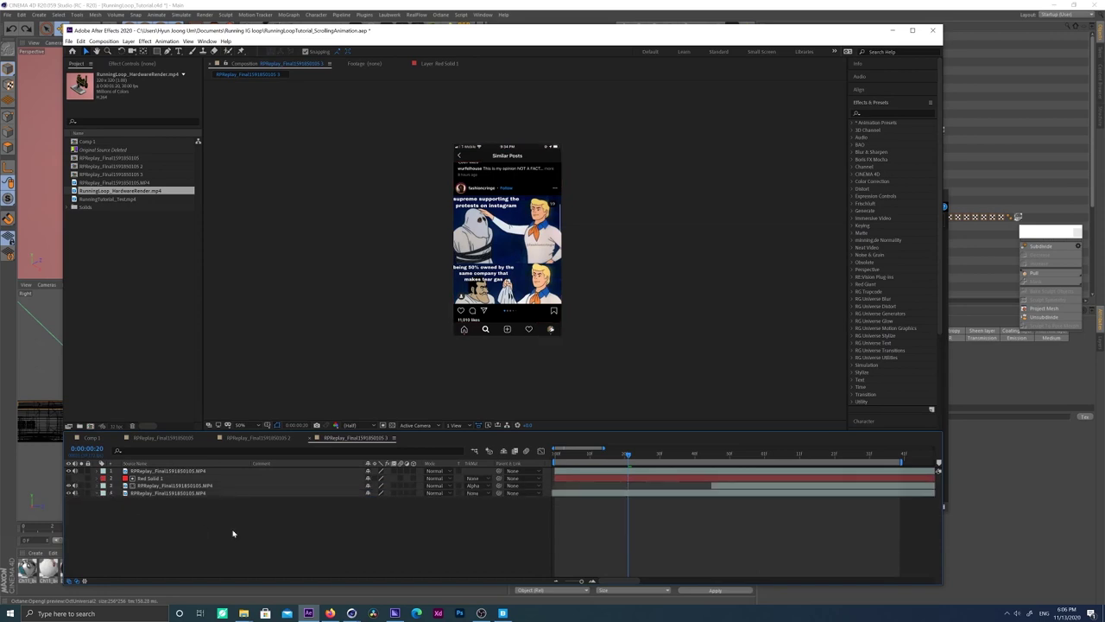
Step: Set the composition's frame rate to 30 fps
{"action": "left_click", "coordinate": [902, 454]}
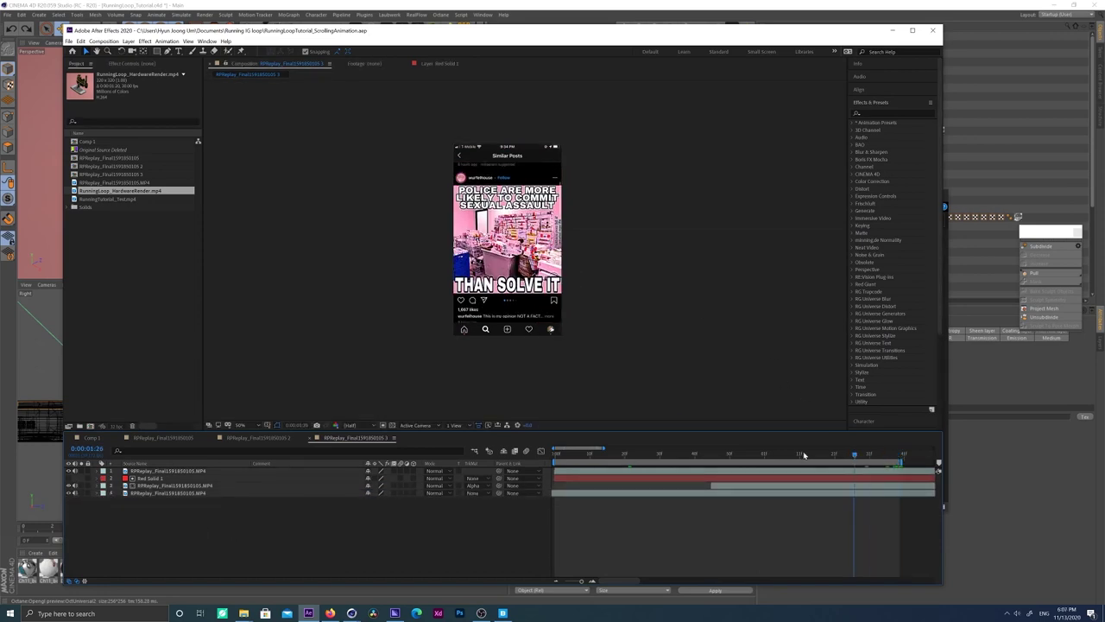
{"action": "key", "text": "ctrl+k"}
{"action": "left_click", "coordinate": [751, 307]}
{"action": "key", "text": "Return"}
Step: Preview the end of the scroll loop and check its last frames around 0:00:01:19
{"action": "left_click_drag", "start_coordinate": [590, 456], "coordinate": [665, 459]}
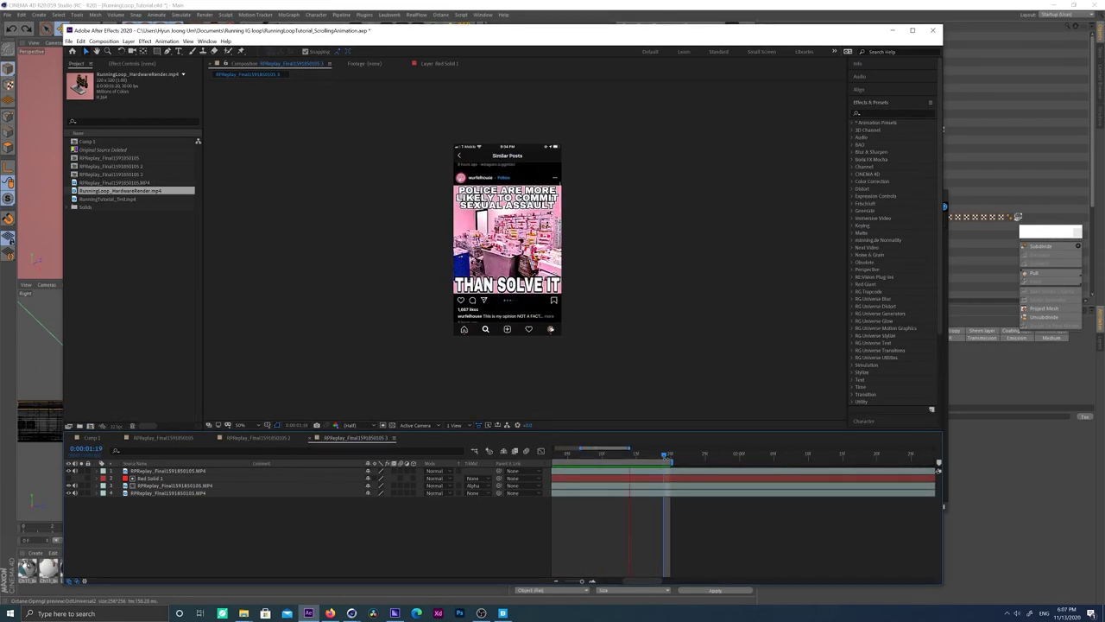
{"action": "key", "text": "space"}
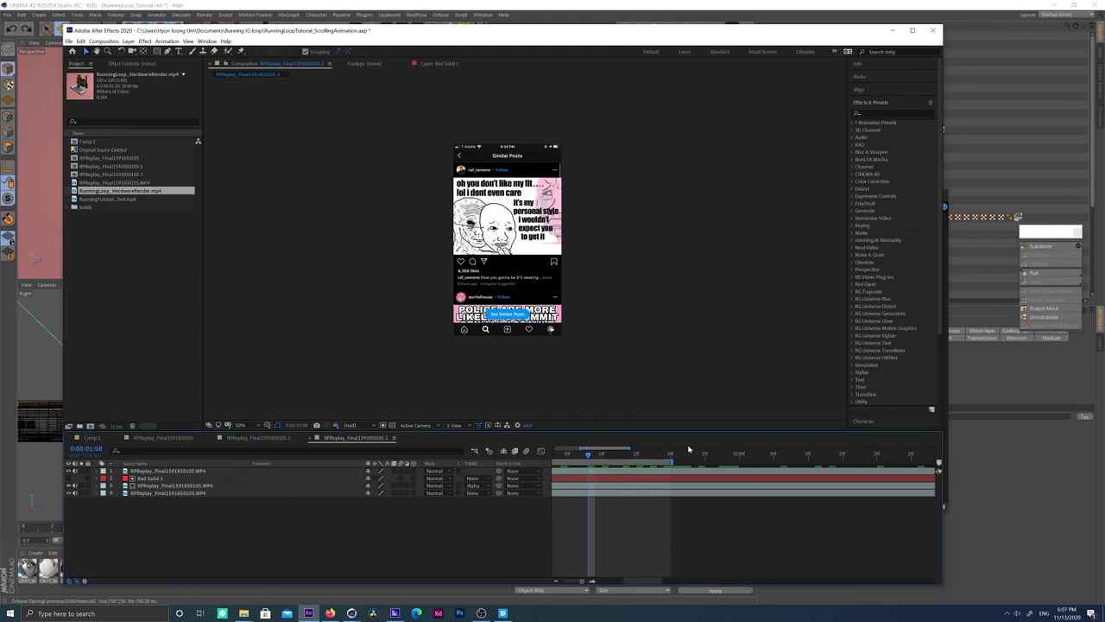
{"action": "left_click", "coordinate": [672, 456]}
{"action": "key", "text": "Page_Up"}
{"action": "key", "text": "Page_Up"}
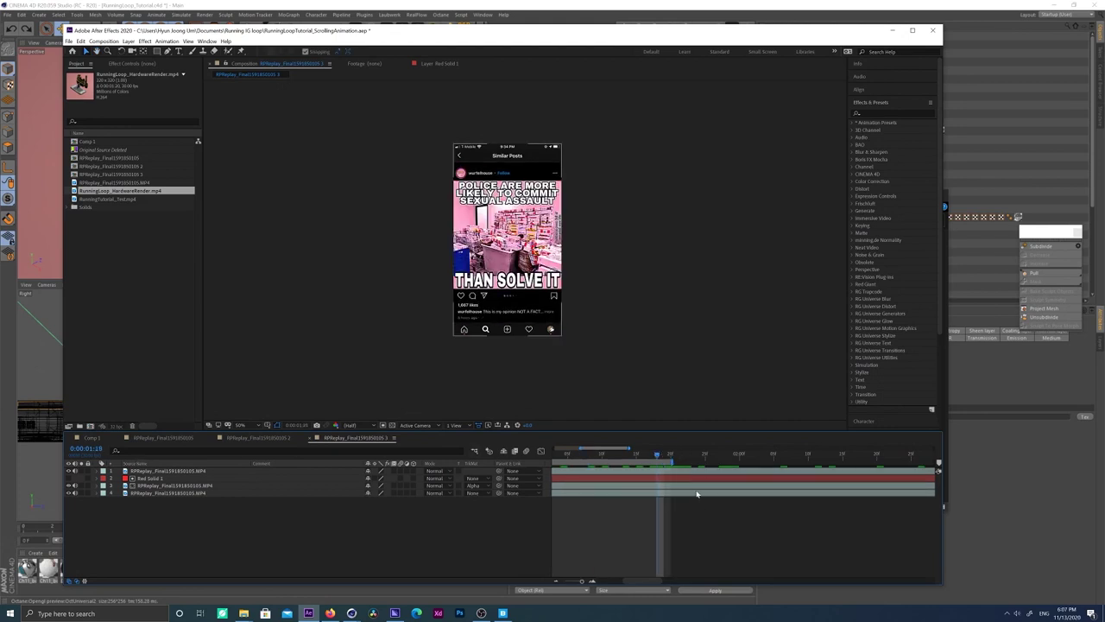
Step: Return to the start of the composition and send it to the Adobe Media Encoder queue
{"action": "key", "text": "minus"}
{"action": "key", "text": "minus"}
{"action": "left_click_drag", "start_coordinate": [645, 455], "coordinate": [470, 468]}
{"action": "left_click", "coordinate": [105, 41]}
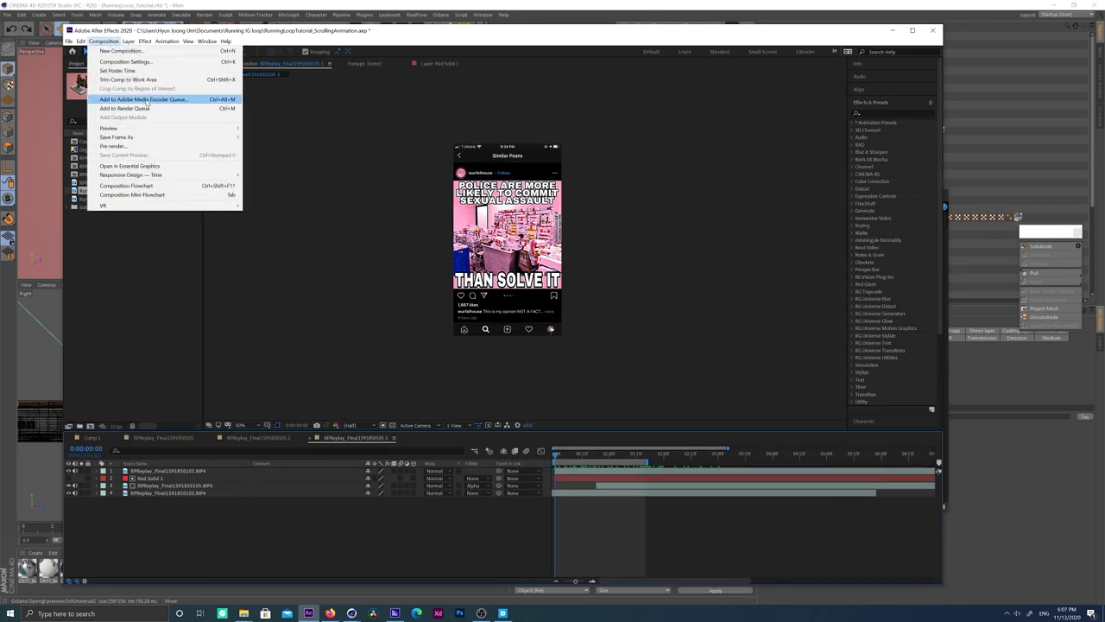
{"action": "left_click", "coordinate": [142, 99]}
{"action": "key", "text": "Delete"}
{"action": "key", "text": "Return"}
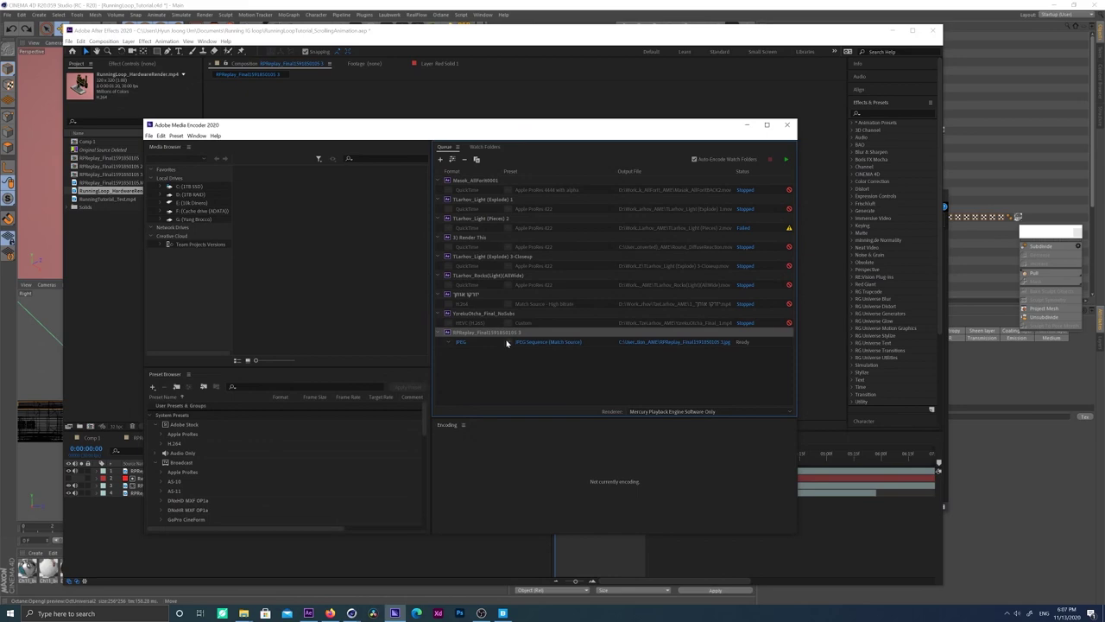
Step: Configure the queued JPEG sequence to export as IG_Scroll_Video into the Running Loop Tutorial's IG Scroll video folder
{"action": "left_click", "coordinate": [544, 342]}
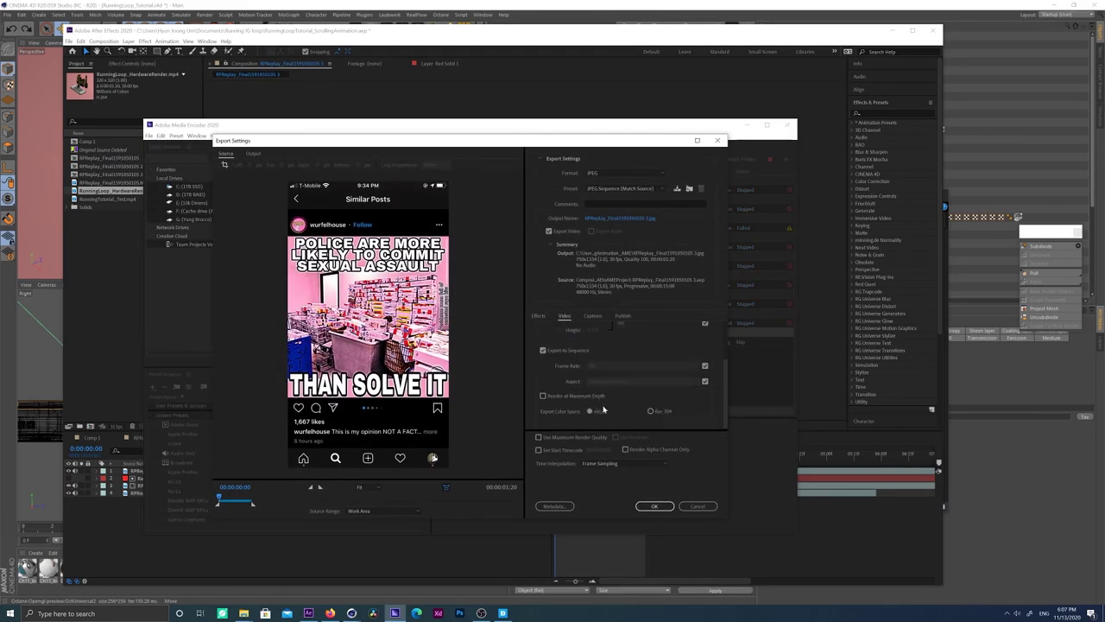
{"action": "left_click", "coordinate": [627, 220]}
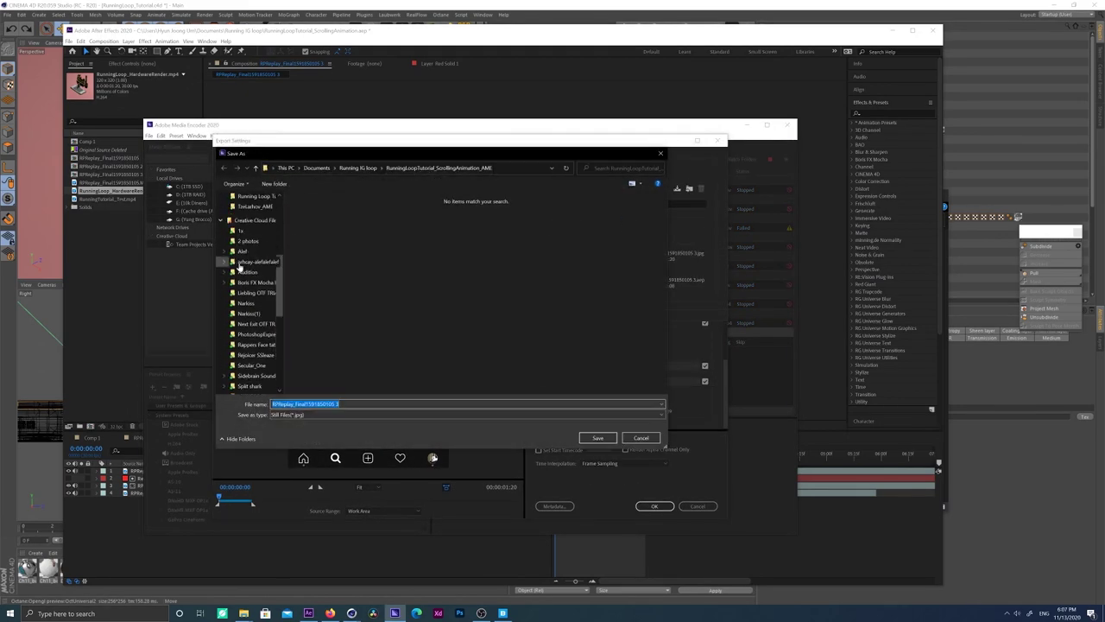
{"action": "left_click", "coordinate": [259, 237]}
{"action": "double_click", "coordinate": [329, 229]}
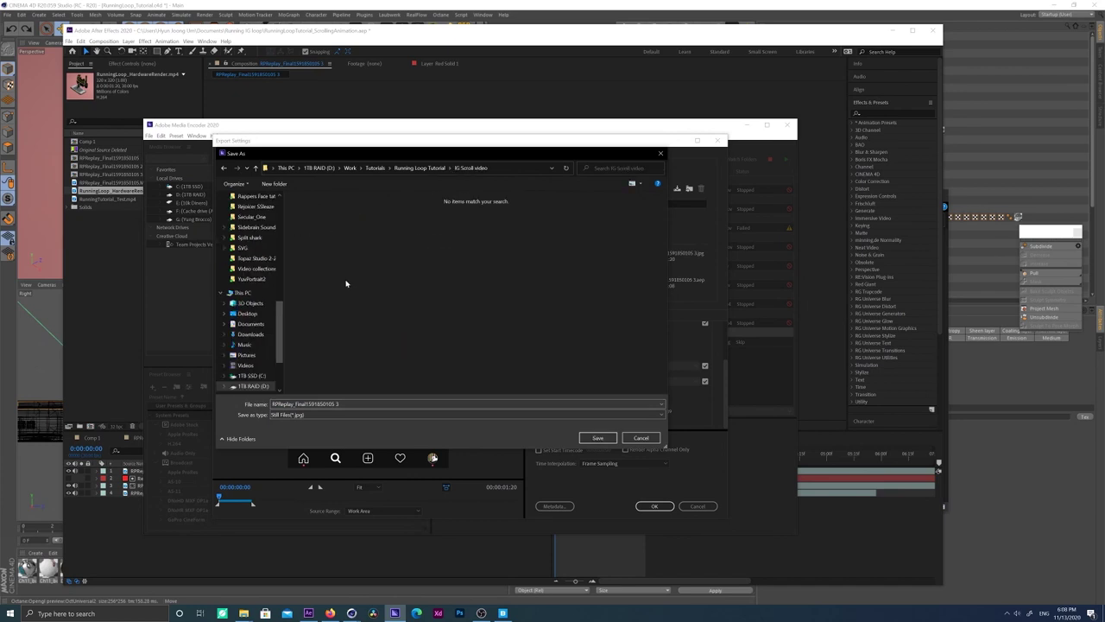
{"action": "left_click_drag", "start_coordinate": [344, 404], "coordinate": [219, 396]}
{"action": "type", "text": "IG_Scroll_Video"}
{"action": "key", "text": "Return"}
{"action": "left_click", "coordinate": [615, 192]}
{"action": "left_click", "coordinate": [612, 174]}
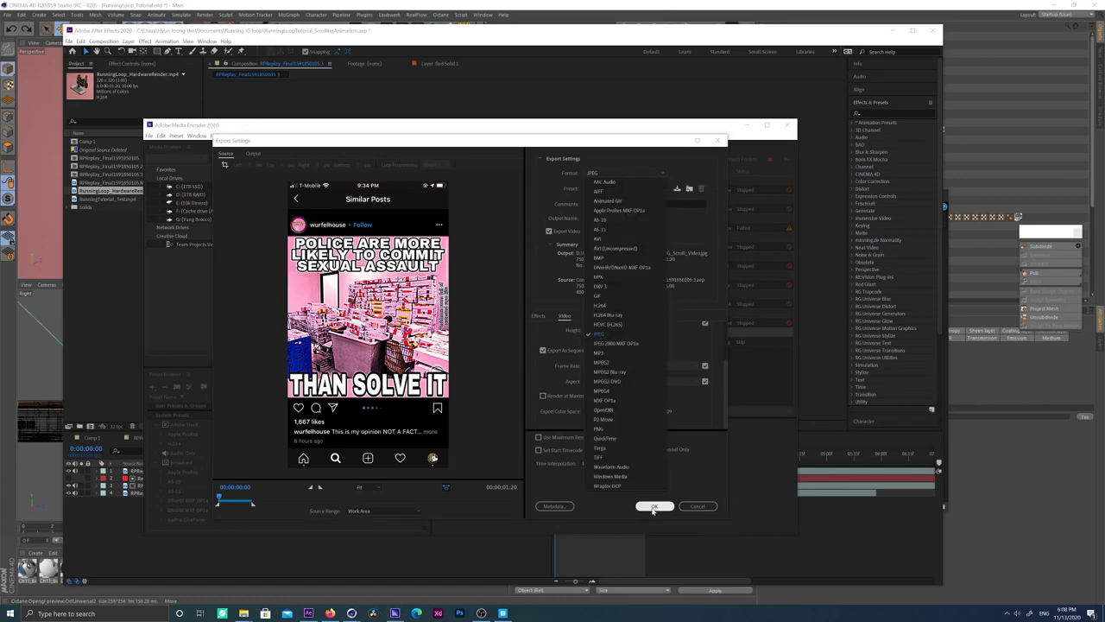
{"action": "left_click", "coordinate": [655, 506]}
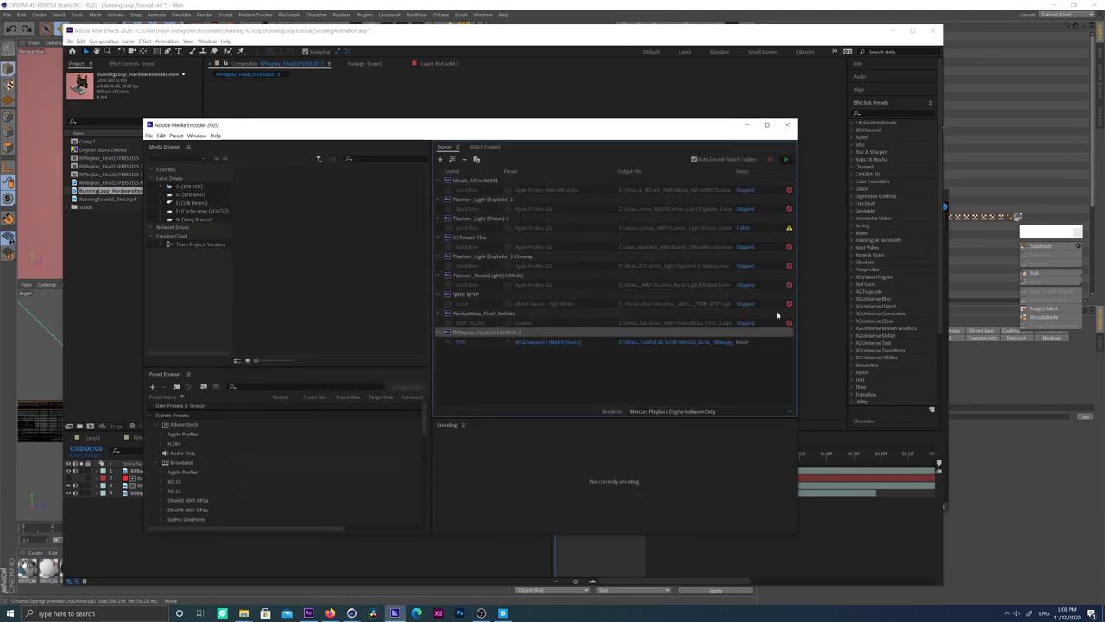
Step: Close After Effects, switch to Cinema 4D and show the OctSpecular1 material in the Octane Node Editor
{"action": "left_click", "coordinate": [862, 31]}
{"action": "left_click", "coordinate": [933, 32]}
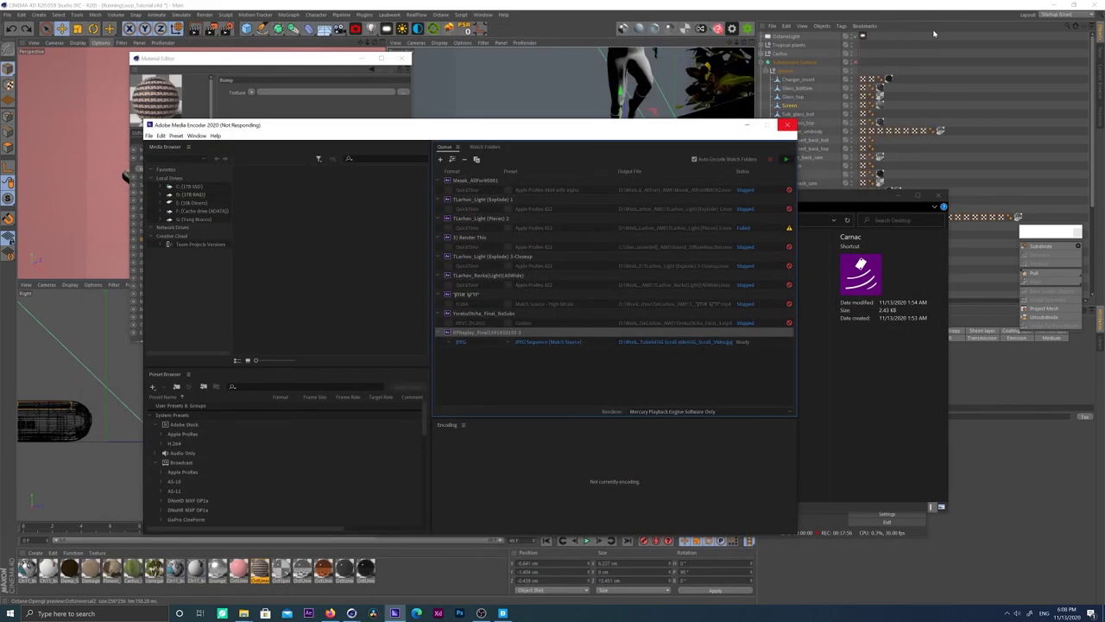
{"action": "left_click", "coordinate": [777, 4]}
{"action": "left_click_drag", "start_coordinate": [489, 170], "coordinate": [687, 198]}
{"action": "left_click", "coordinate": [281, 568]}
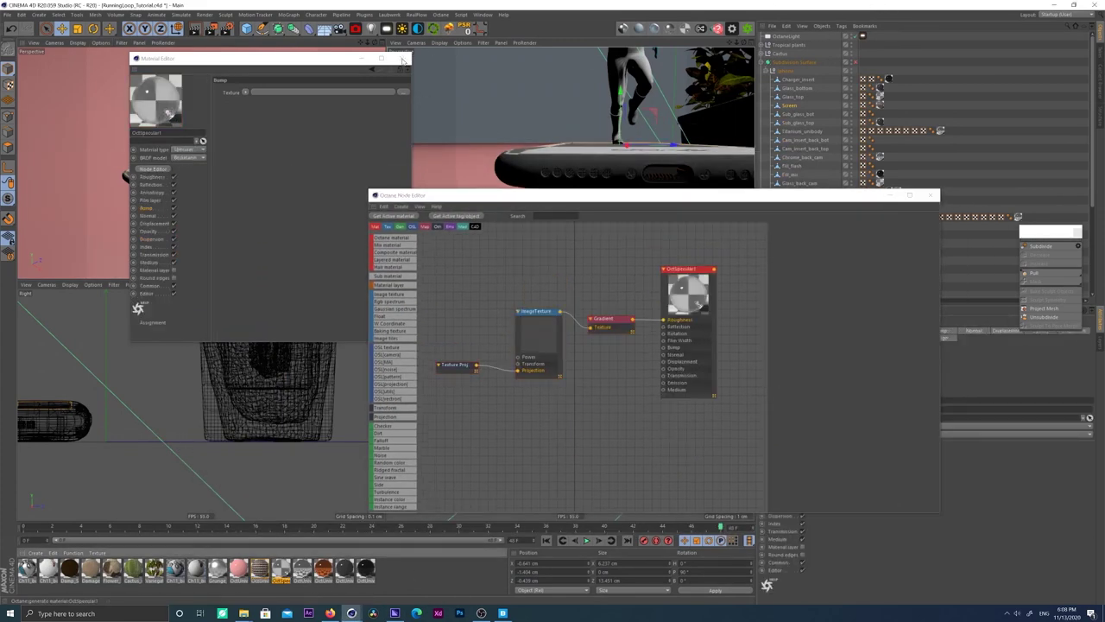
Step: Start the Octane live render, collapse the Subdivision Surface hierarchy and select OctaneLight
{"action": "left_click", "coordinate": [747, 29]}
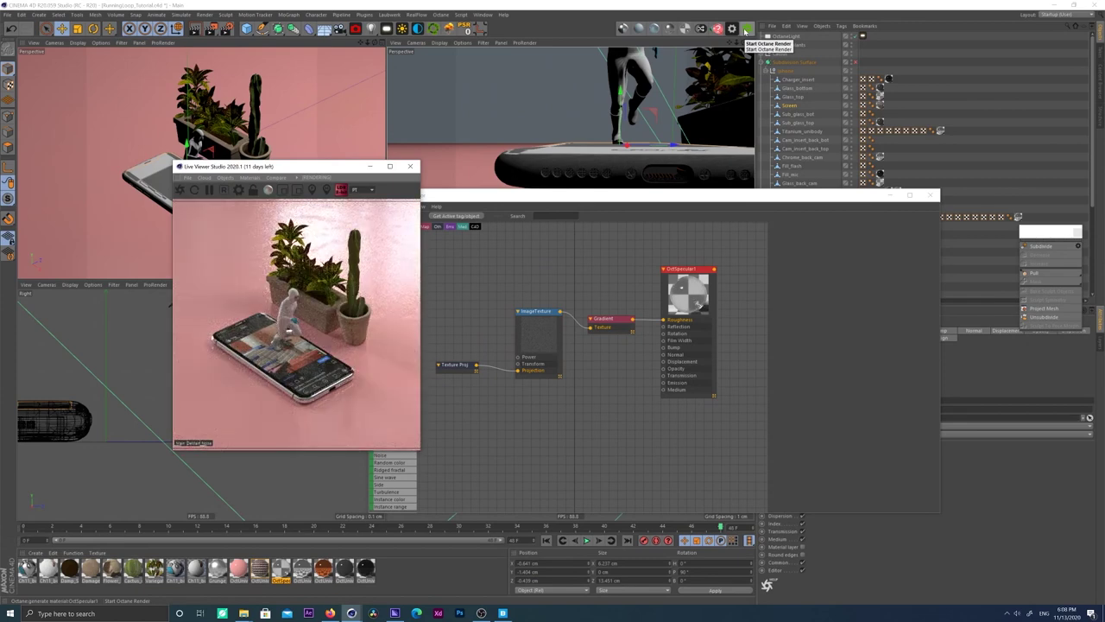
{"action": "left_click_drag", "start_coordinate": [599, 202], "coordinate": [731, 339]}
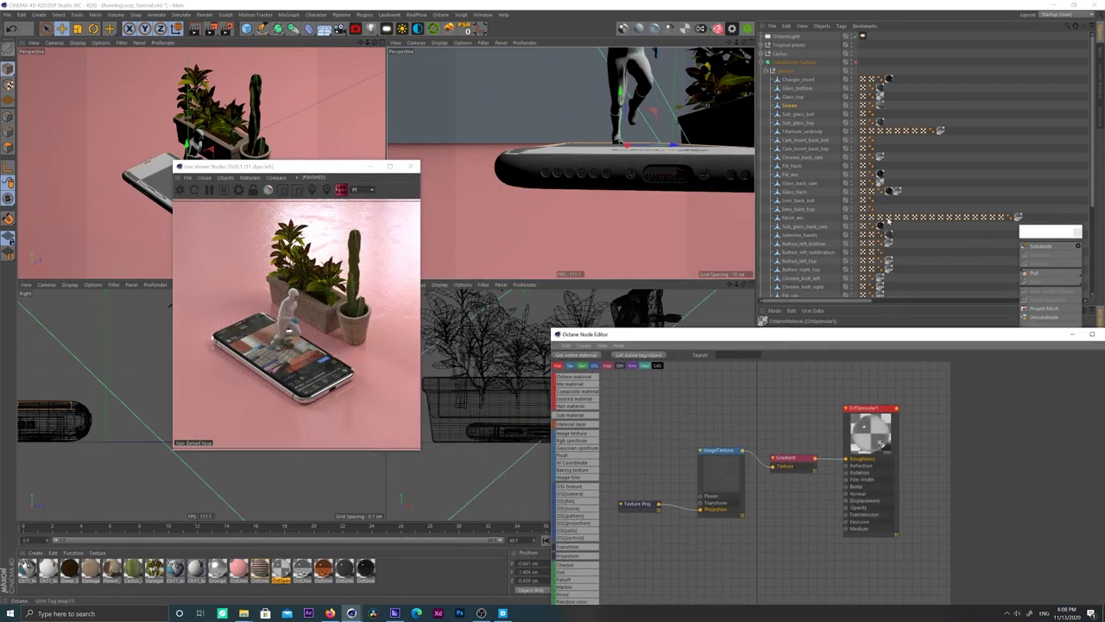
{"action": "left_click", "coordinate": [764, 63]}
{"action": "left_click", "coordinate": [781, 37]}
{"action": "scroll", "coordinate": [630, 173], "scroll_direction": "down", "scroll_amount": 10}
{"action": "middle_click_drag", "start_coordinate": [662, 159], "coordinate": [608, 191], "text": "alt"}
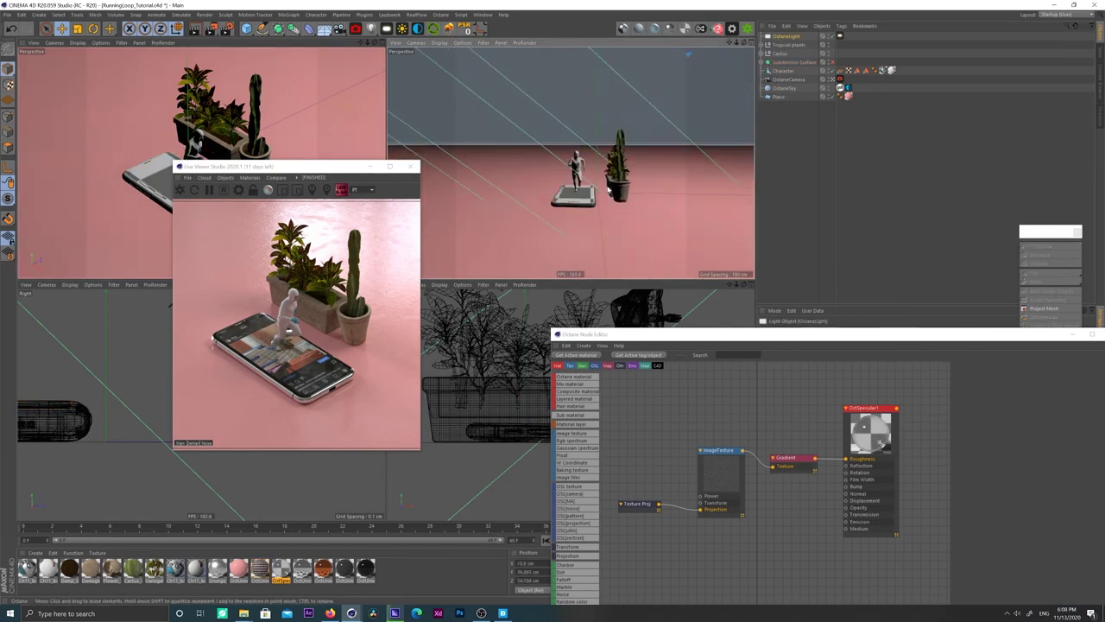
{"action": "left_click_drag", "start_coordinate": [608, 191], "coordinate": [665, 234], "text": "alt"}
Step: Lower the S.X scale of OctSpecular1's Texture Proj node to about 0.0235
{"action": "left_click", "coordinate": [282, 574]}
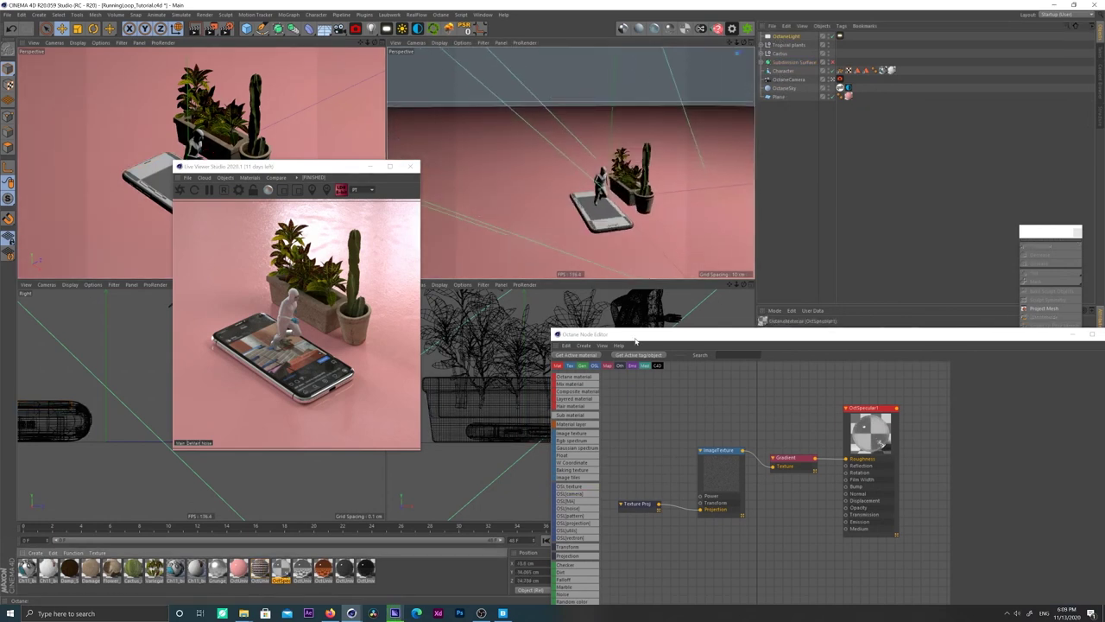
{"action": "left_click_drag", "start_coordinate": [634, 335], "coordinate": [548, 247]}
{"action": "left_click", "coordinate": [626, 363]}
{"action": "left_click", "coordinate": [544, 419]}
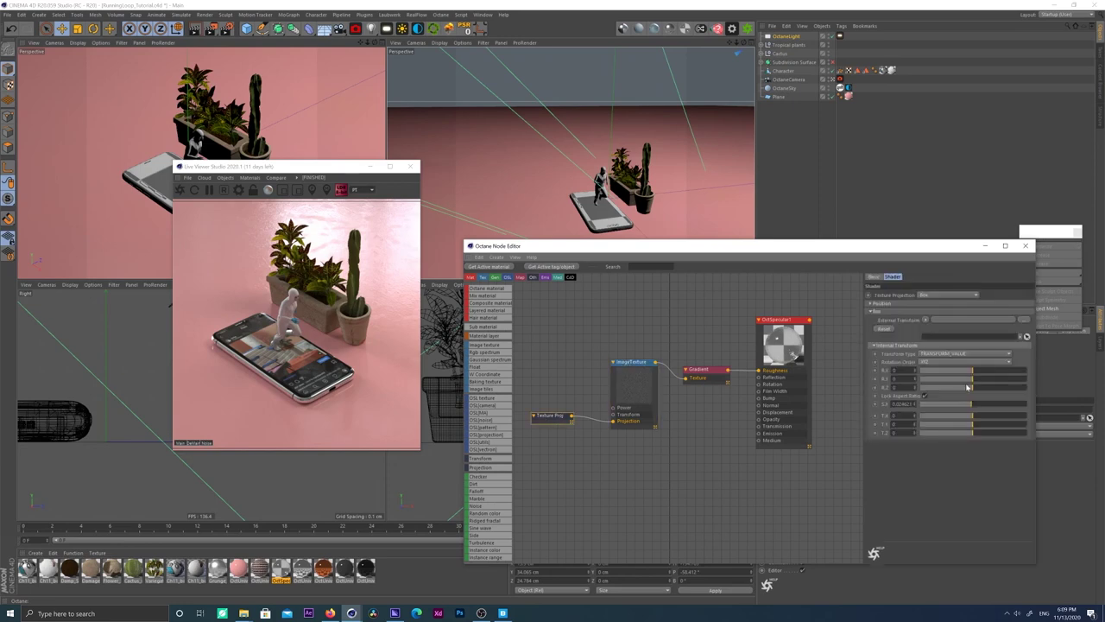
{"action": "left_click_drag", "start_coordinate": [966, 406], "coordinate": [970, 406]}
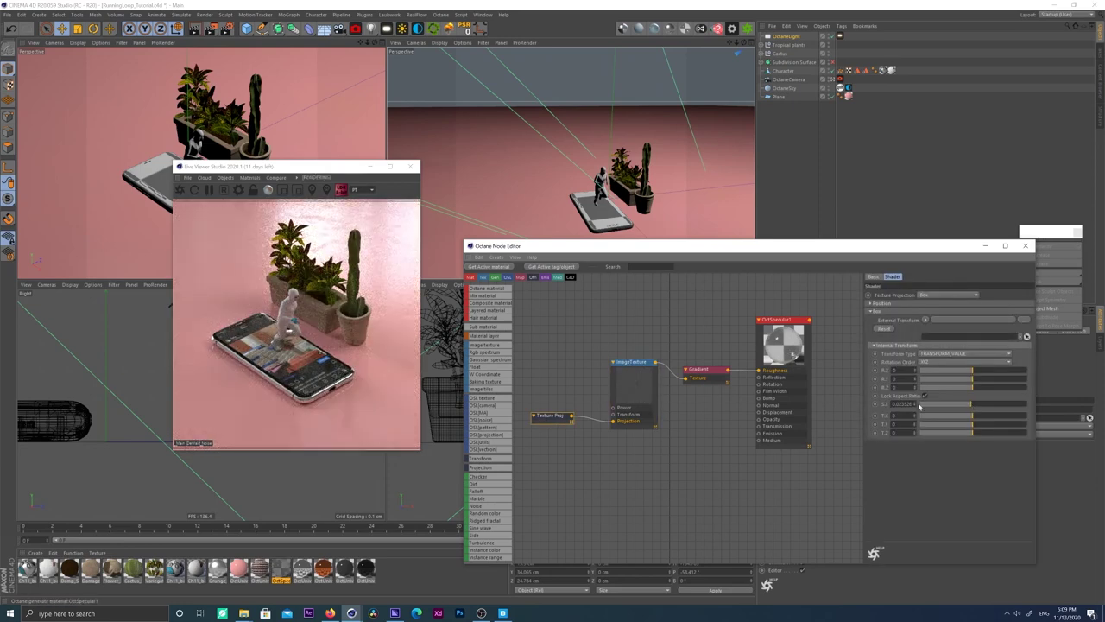
Step: Set the first knot of OctSpecular1's roughness Gradient node to black with a V value of 0%
{"action": "left_click", "coordinate": [632, 364]}
{"action": "left_click", "coordinate": [710, 370]}
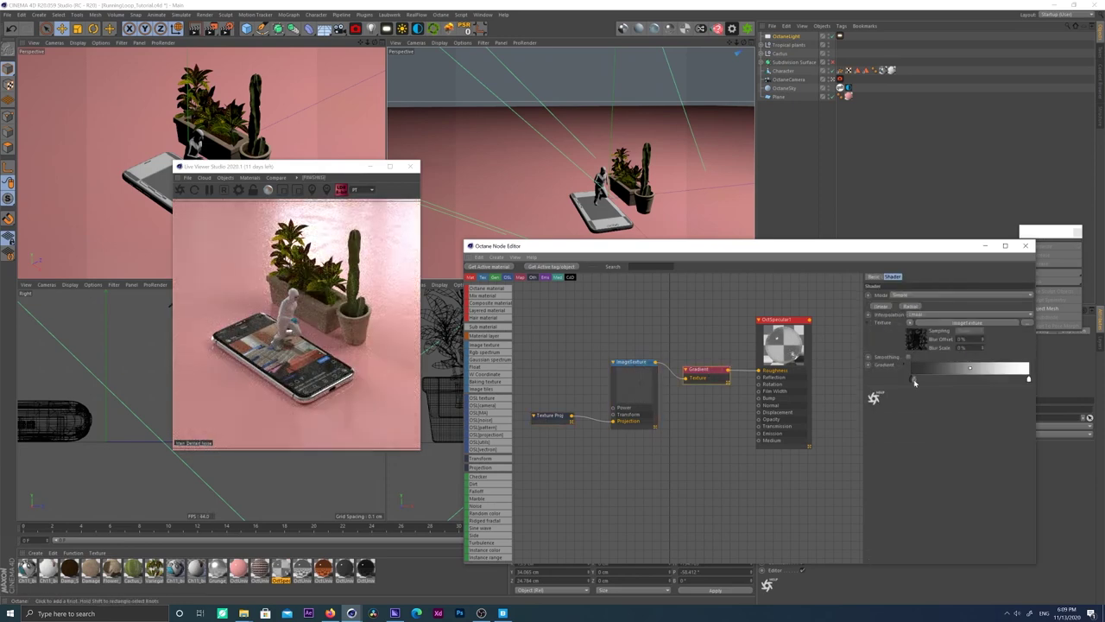
{"action": "double_click", "coordinate": [911, 381]}
{"action": "left_click_drag", "start_coordinate": [885, 407], "coordinate": [857, 408]}
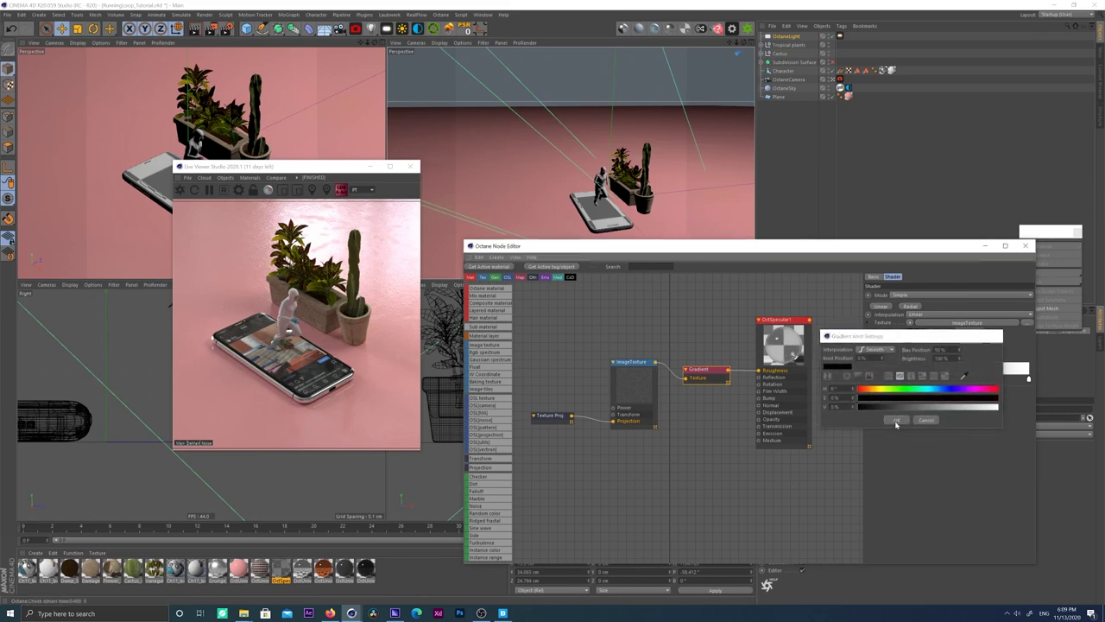
{"action": "left_click", "coordinate": [896, 418]}
Step: Adjust the gamma of OctSpecular1's ImageTexture node and lighten the dark knot of its roughness gradient
{"action": "left_click", "coordinate": [633, 366]}
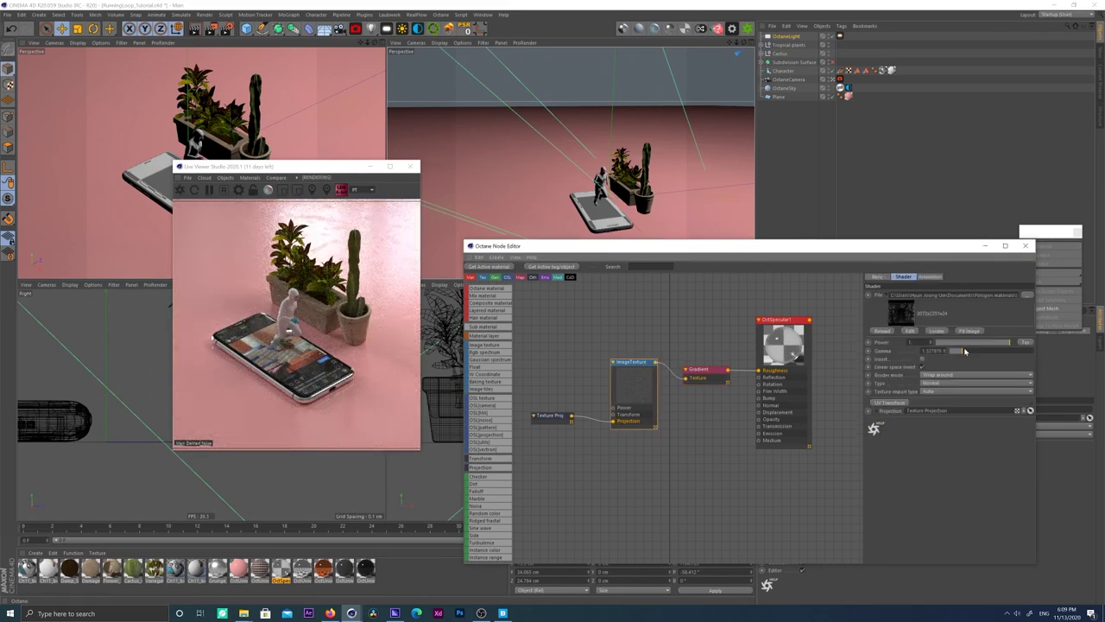
{"action": "left_click_drag", "start_coordinate": [962, 352], "coordinate": [977, 352]}
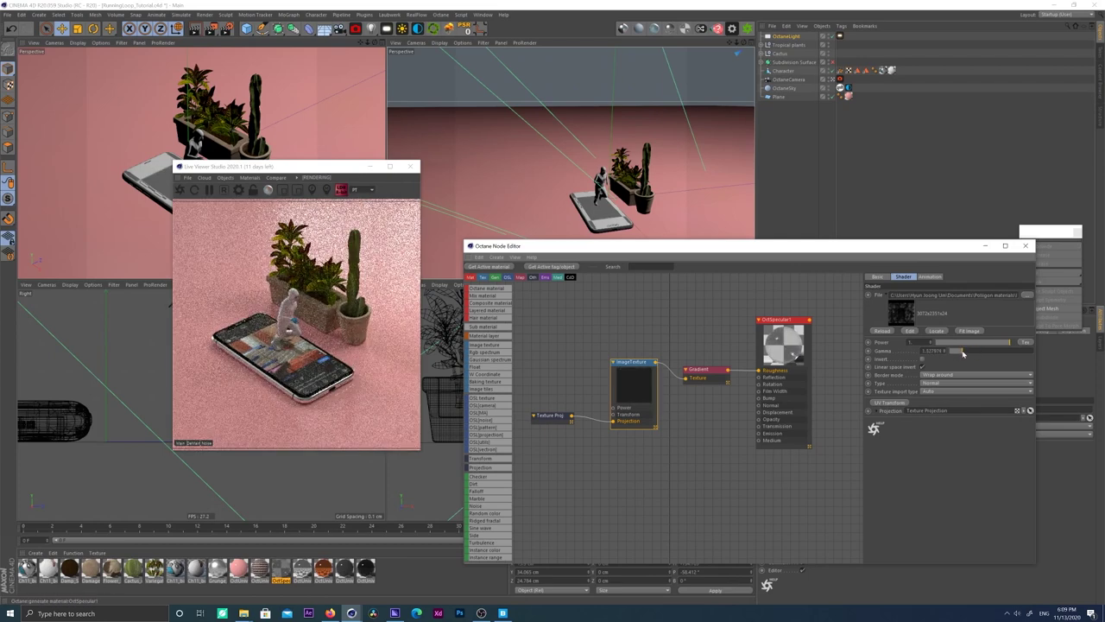
{"action": "left_click", "coordinate": [699, 369]}
{"action": "double_click", "coordinate": [912, 379]}
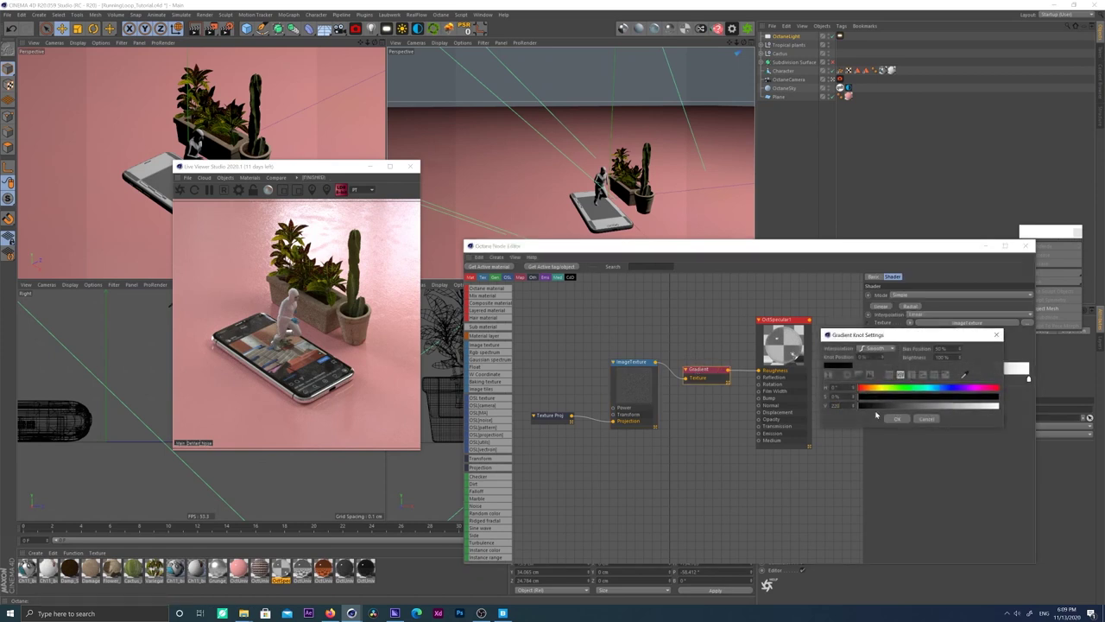
{"action": "left_click", "coordinate": [852, 405]}
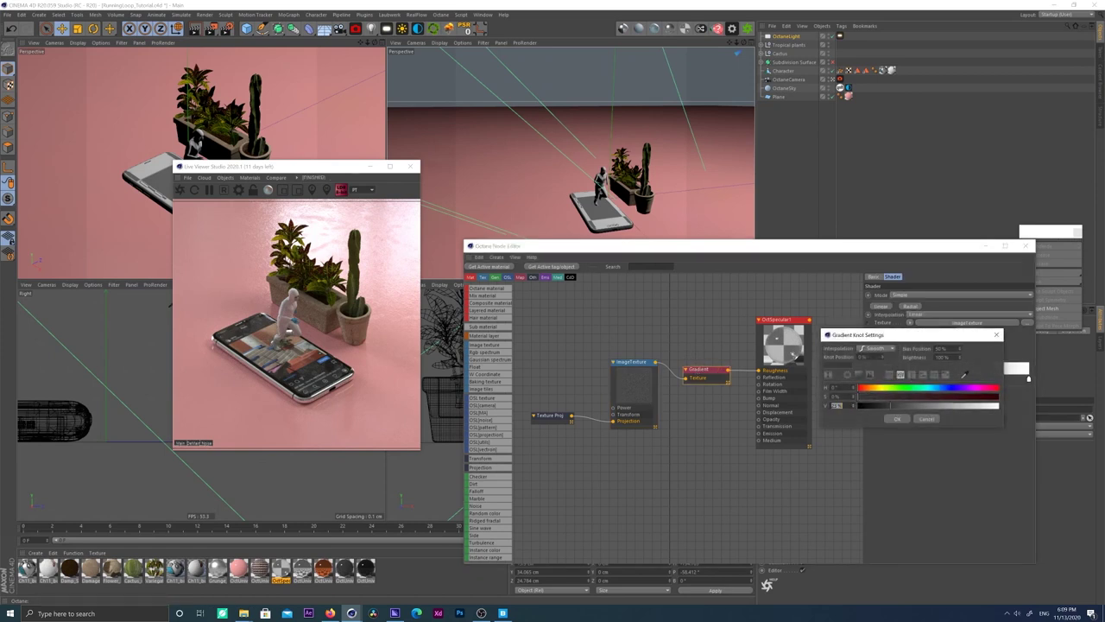
{"action": "key", "text": "Return"}
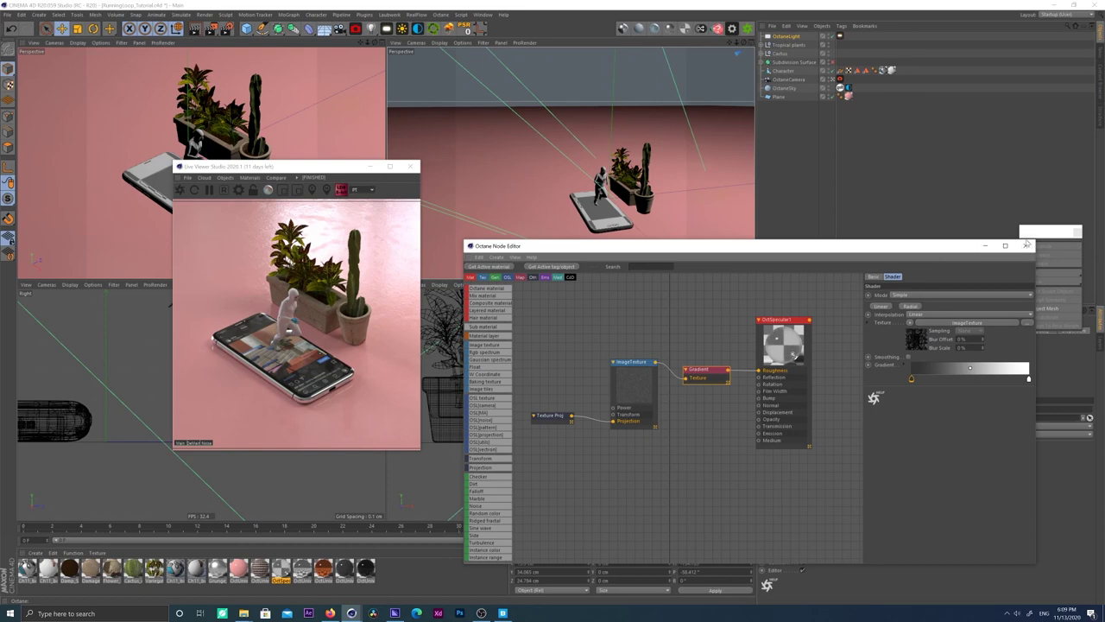
Step: Select OctaneLight and rotate it to a shallower pitch in the second perspective view
{"action": "left_click", "coordinate": [784, 38]}
{"action": "scroll", "coordinate": [654, 217], "scroll_direction": "down", "scroll_amount": 5}
{"action": "left_click_drag", "start_coordinate": [588, 221], "coordinate": [670, 207], "text": "alt"}
{"action": "left_click_drag", "start_coordinate": [670, 120], "coordinate": [756, 105]}
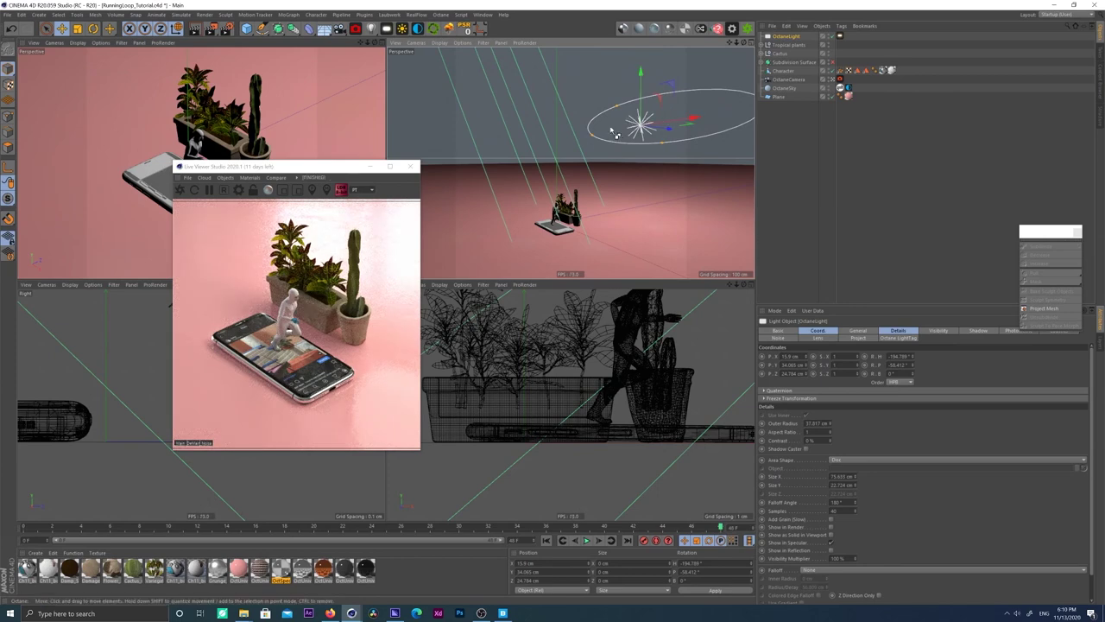
{"action": "key", "text": "r"}
{"action": "left_click_drag", "start_coordinate": [619, 117], "coordinate": [617, 96]}
{"action": "key", "text": "ctrl+z"}
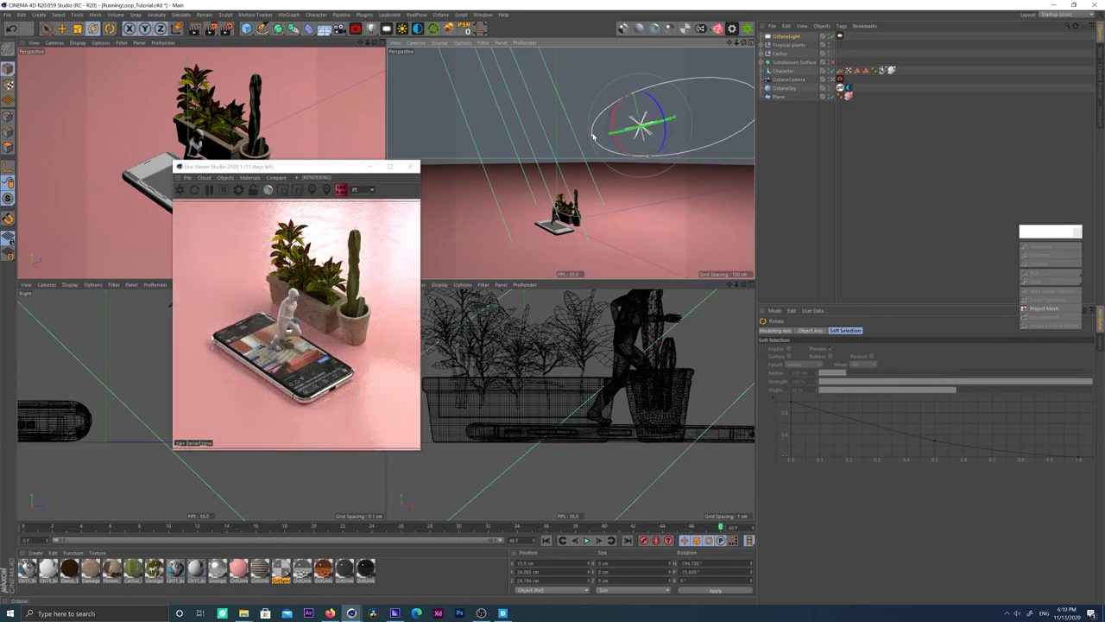
{"action": "key", "text": "e"}
{"action": "left_click_drag", "start_coordinate": [638, 134], "coordinate": [616, 181], "text": "alt"}
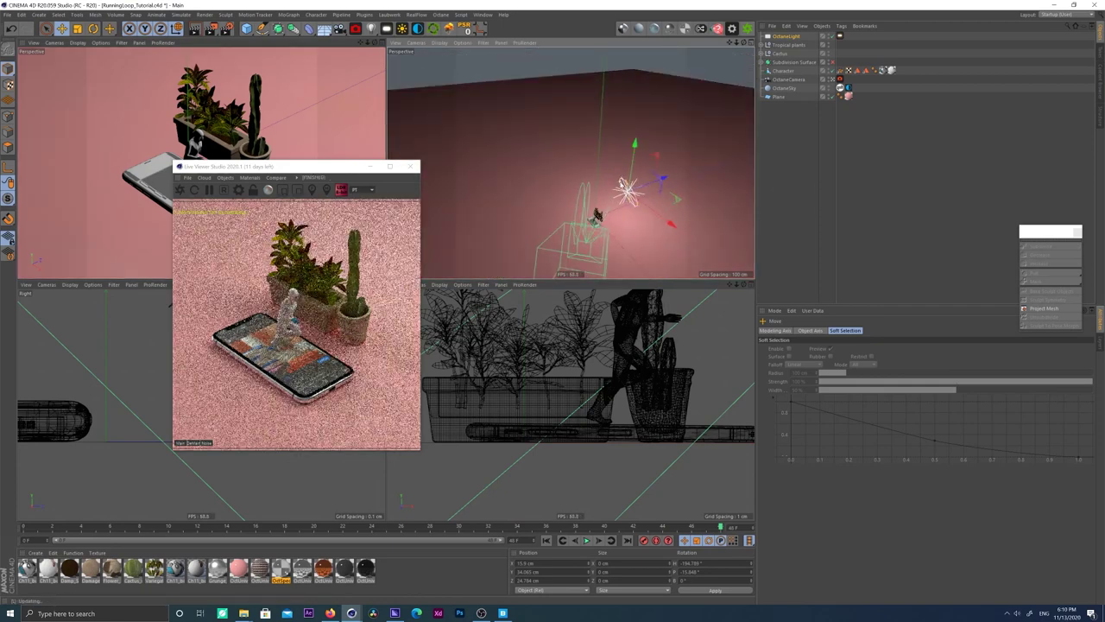
Step: Lower OctaneLight's power to about 19.3 and set the OctaneSky environment's RotX to about -0.71
{"action": "left_click", "coordinate": [838, 36]}
{"action": "left_click", "coordinate": [1013, 350]}
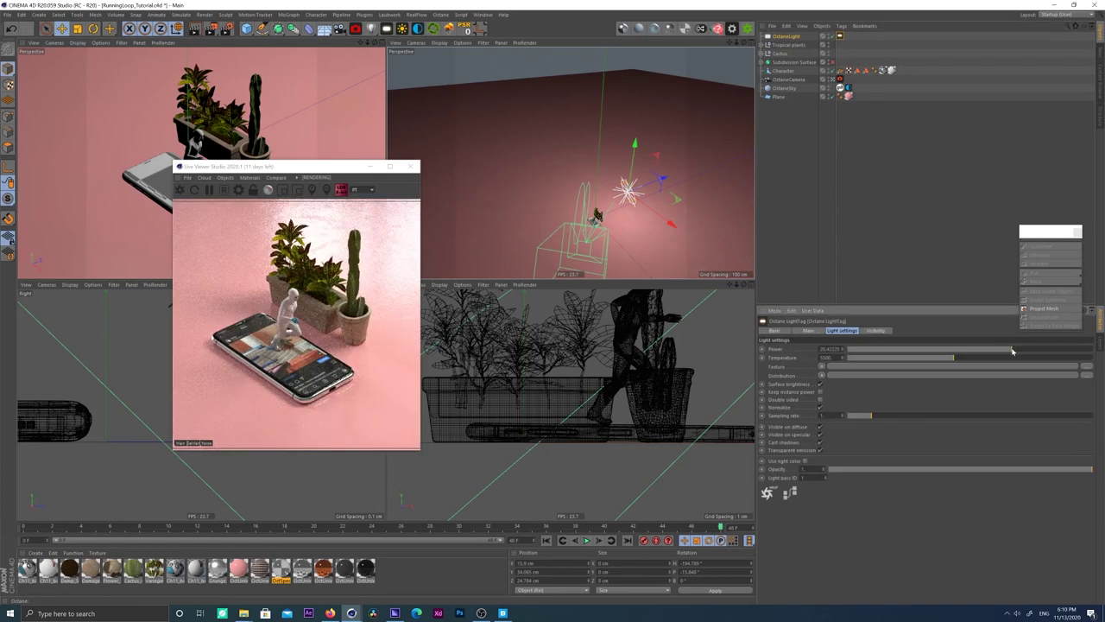
{"action": "left_click_drag", "start_coordinate": [1012, 351], "coordinate": [1008, 349]}
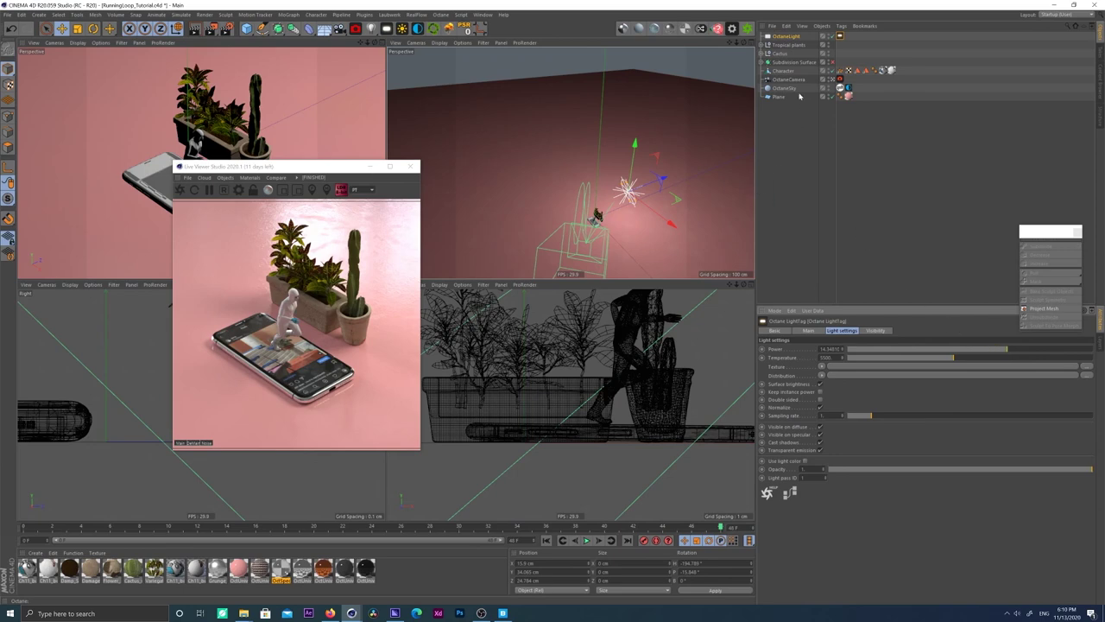
{"action": "left_click", "coordinate": [848, 88]}
{"action": "left_click_drag", "start_coordinate": [861, 405], "coordinate": [864, 406]}
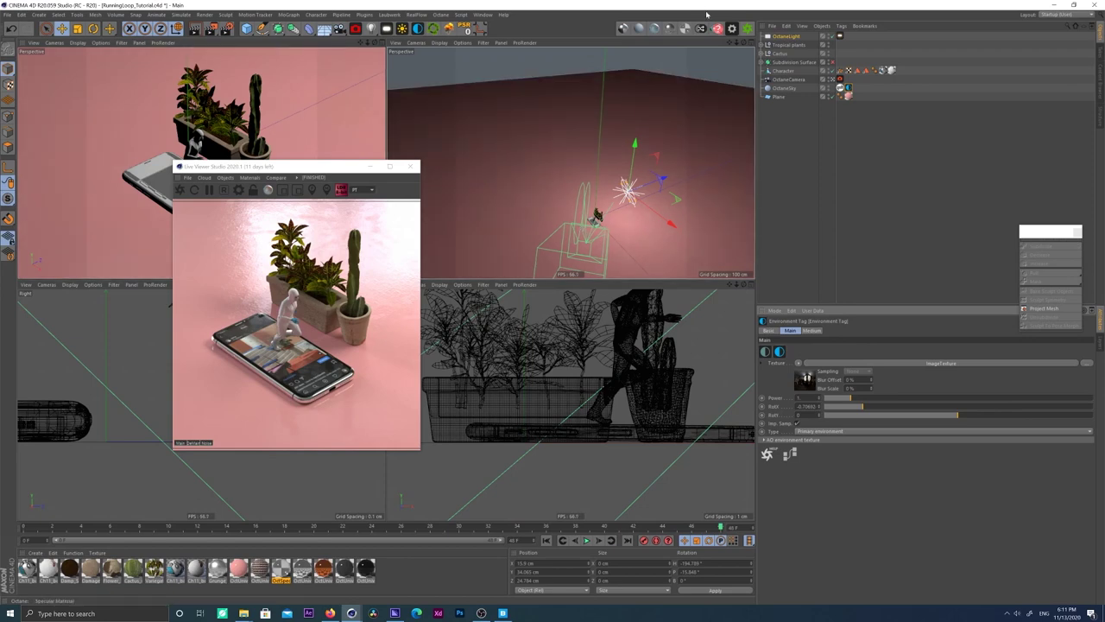
Step: Raise the Octane post-processing bloom power to about 21.3, set the cutoff to about 0.41 and compare the render with post effects on and off
{"action": "left_click", "coordinate": [733, 29]}
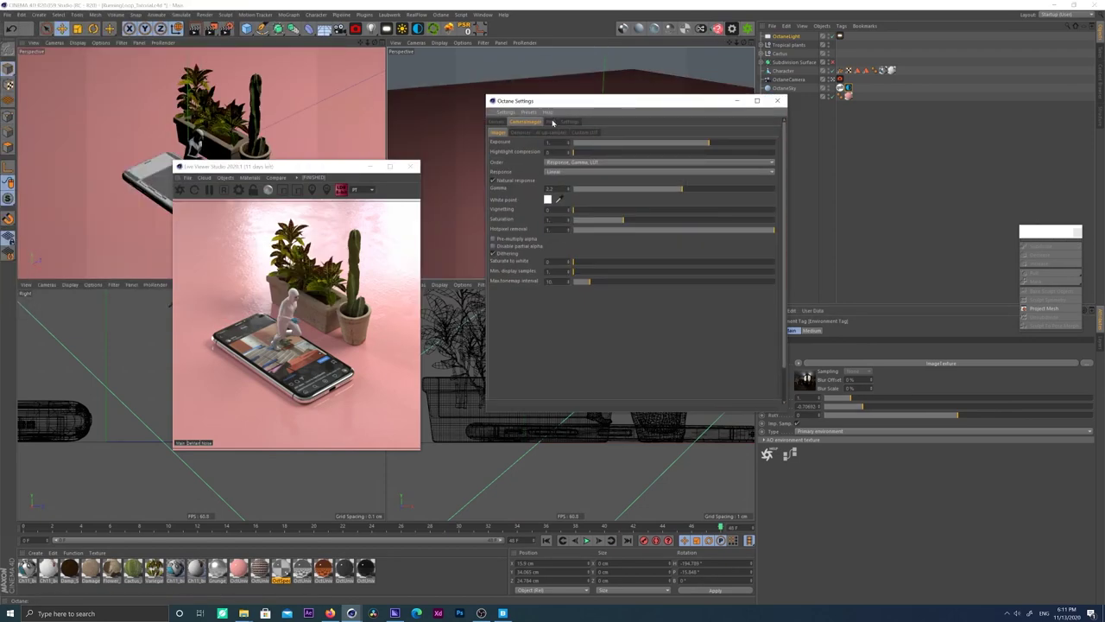
{"action": "left_click", "coordinate": [550, 122]}
{"action": "left_click_drag", "start_coordinate": [694, 140], "coordinate": [727, 141]}
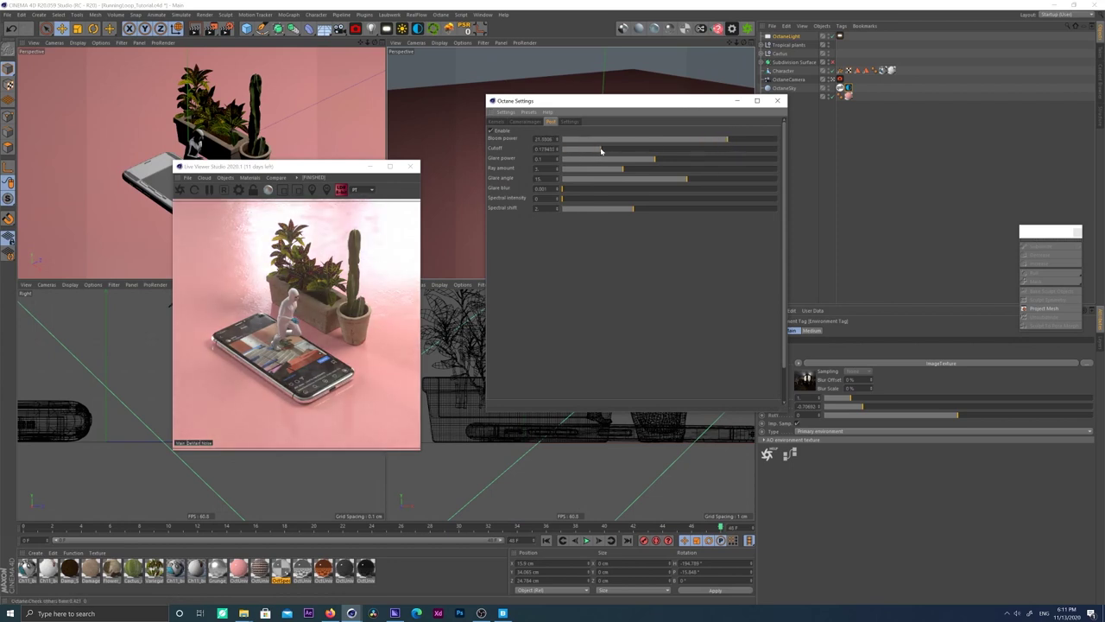
{"action": "left_click", "coordinate": [505, 131]}
{"action": "left_click", "coordinate": [506, 131]}
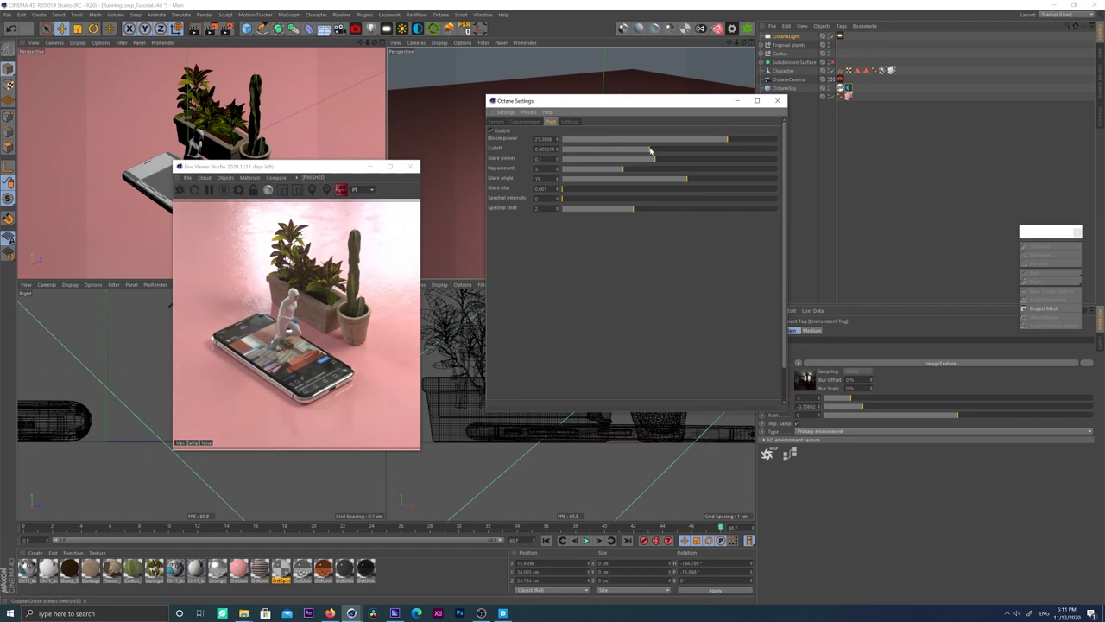
{"action": "left_click", "coordinate": [504, 131]}
{"action": "left_click", "coordinate": [504, 131]}
{"action": "left_click", "coordinate": [503, 131]}
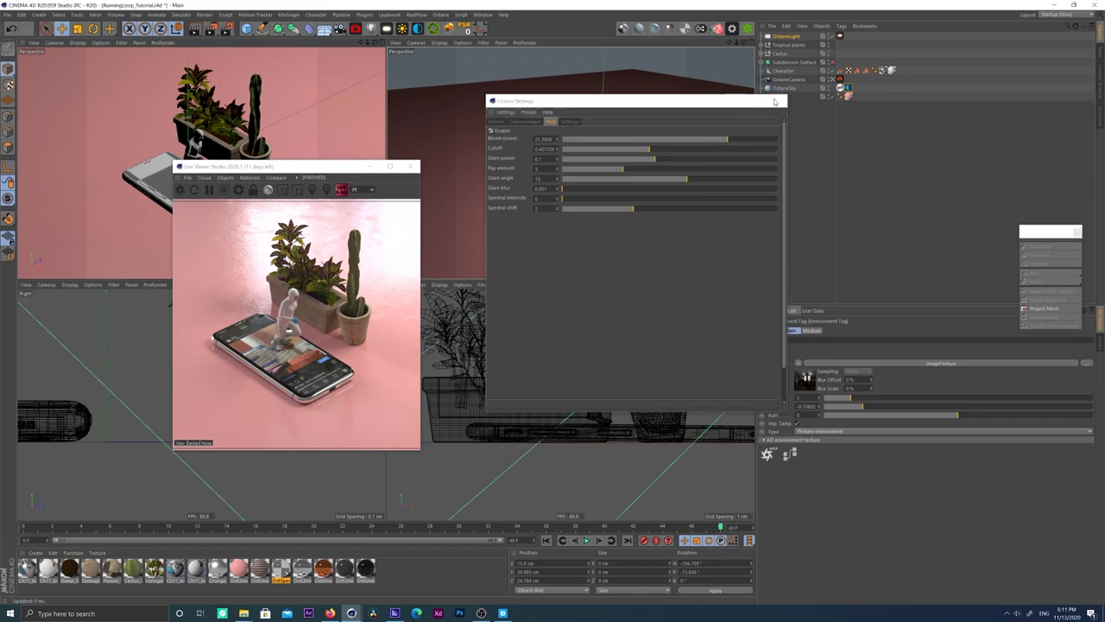
{"action": "left_click", "coordinate": [775, 101]}
{"action": "left_click", "coordinate": [394, 613]}
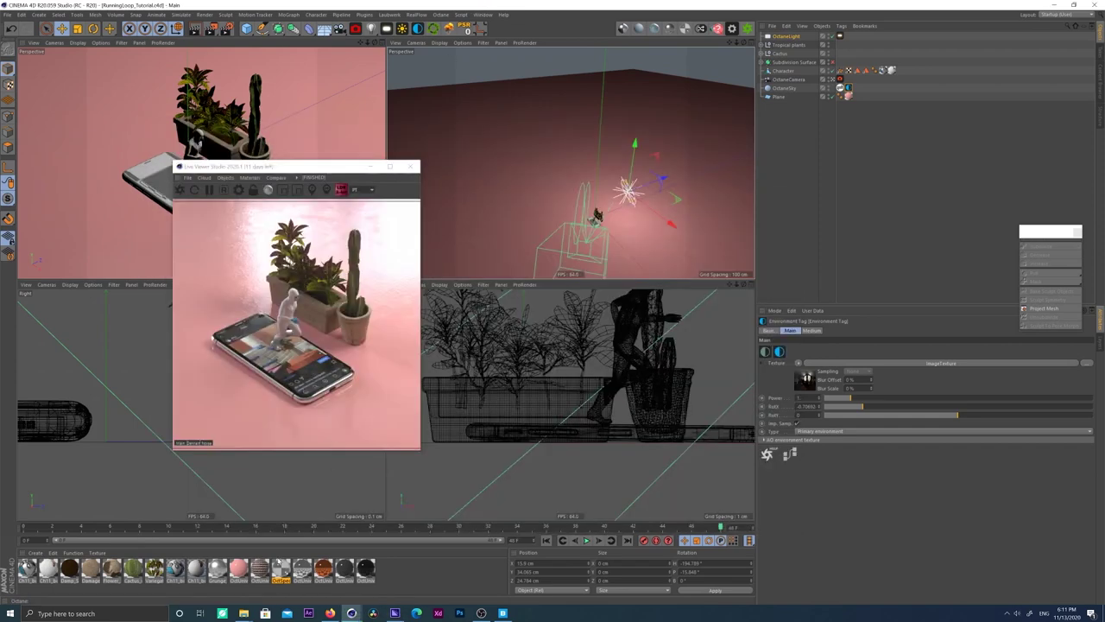
Step: Replace the phone screen material's albedo image with IG_Scroll_Video00 from the IG Scroll video folder, without copying it to the project location
{"action": "double_click", "coordinate": [260, 567]}
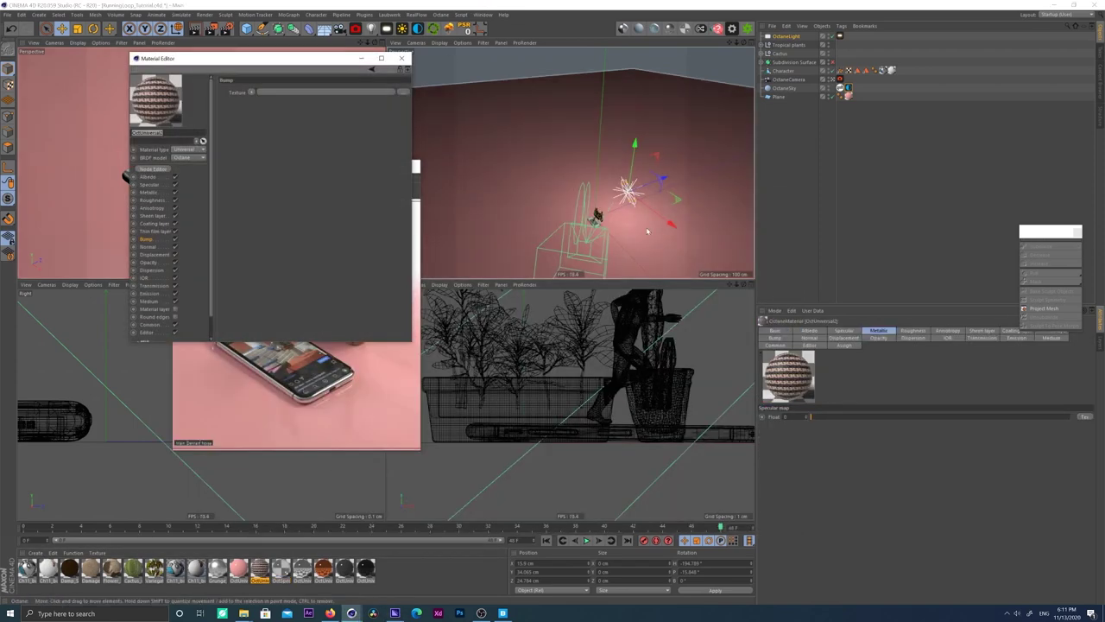
{"action": "left_click_drag", "start_coordinate": [199, 59], "coordinate": [606, 179]}
{"action": "left_click", "coordinate": [567, 294]}
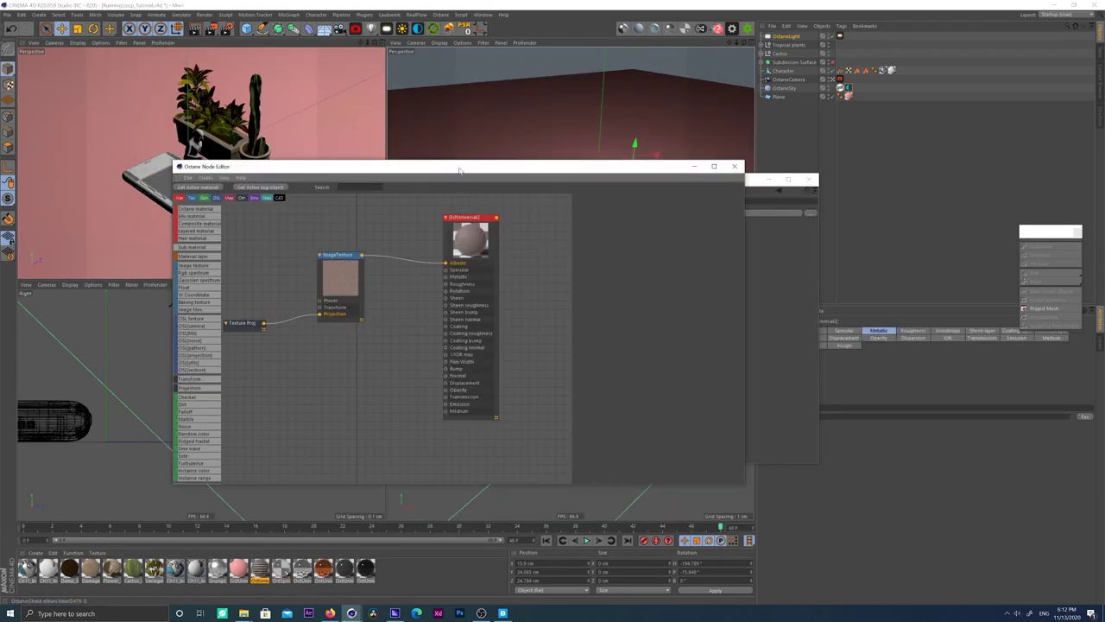
{"action": "left_click_drag", "start_coordinate": [458, 171], "coordinate": [728, 222]}
{"action": "left_click", "coordinate": [611, 306]}
{"action": "left_click", "coordinate": [1009, 266]}
{"action": "left_click", "coordinate": [503, 389]}
{"action": "left_click", "coordinate": [647, 238]}
{"action": "double_click", "coordinate": [639, 235]}
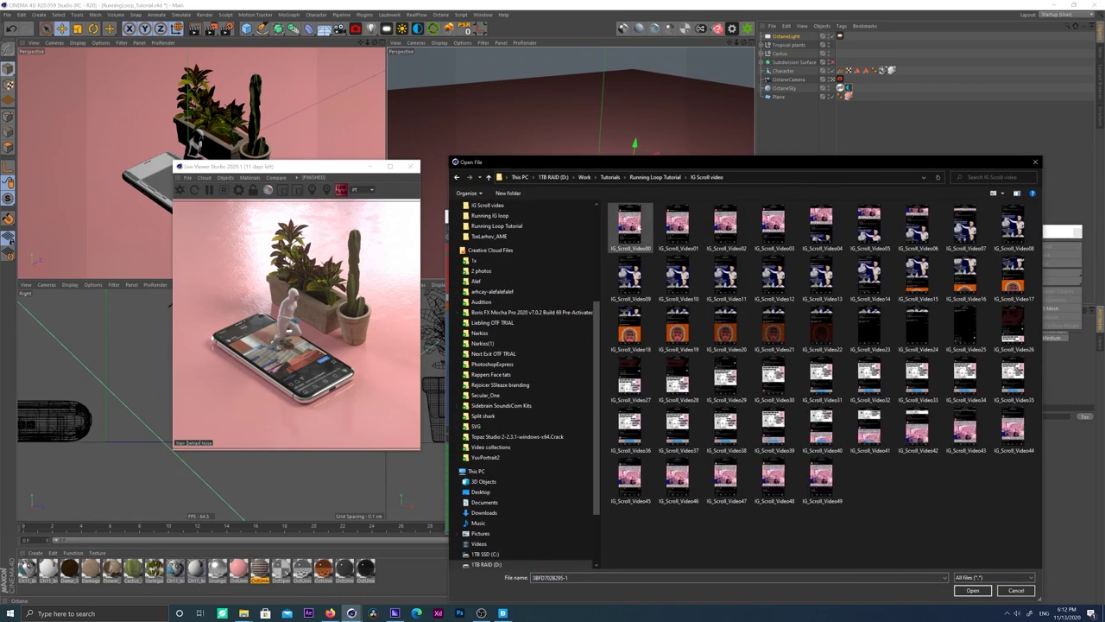
{"action": "double_click", "coordinate": [639, 232]}
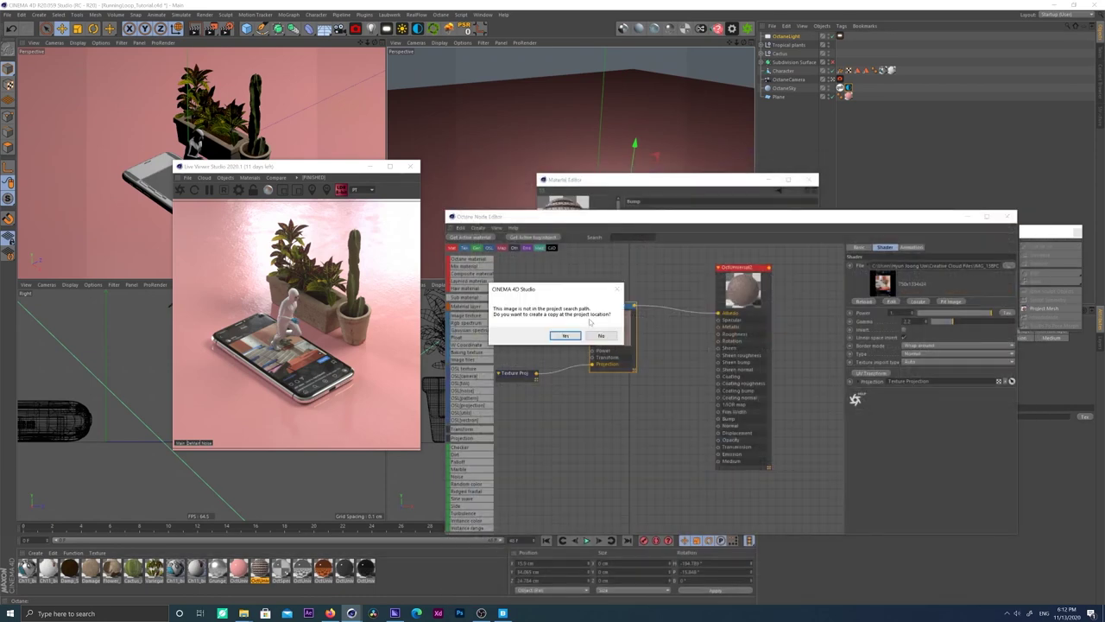
{"action": "left_click", "coordinate": [601, 335]}
Step: Set the screen texture's movie frame rate to 30 in its animation settings and save the project
{"action": "left_click", "coordinate": [911, 248]}
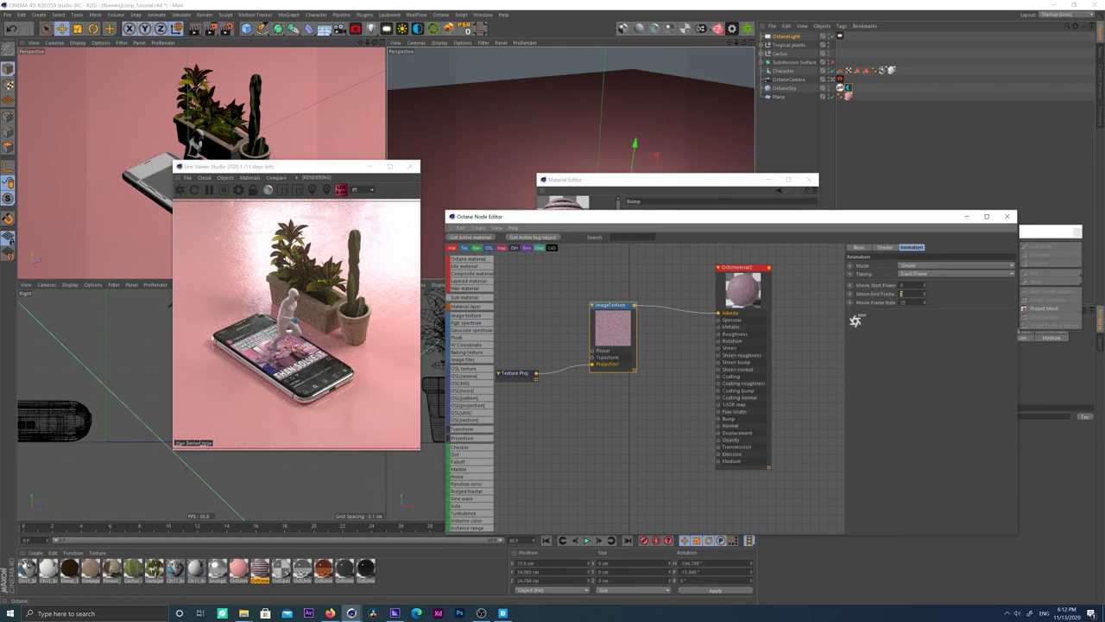
{"action": "key", "text": "Tab"}
{"action": "type", "text": "30"}
{"action": "key", "text": "Return"}
{"action": "left_click", "coordinate": [1007, 217]}
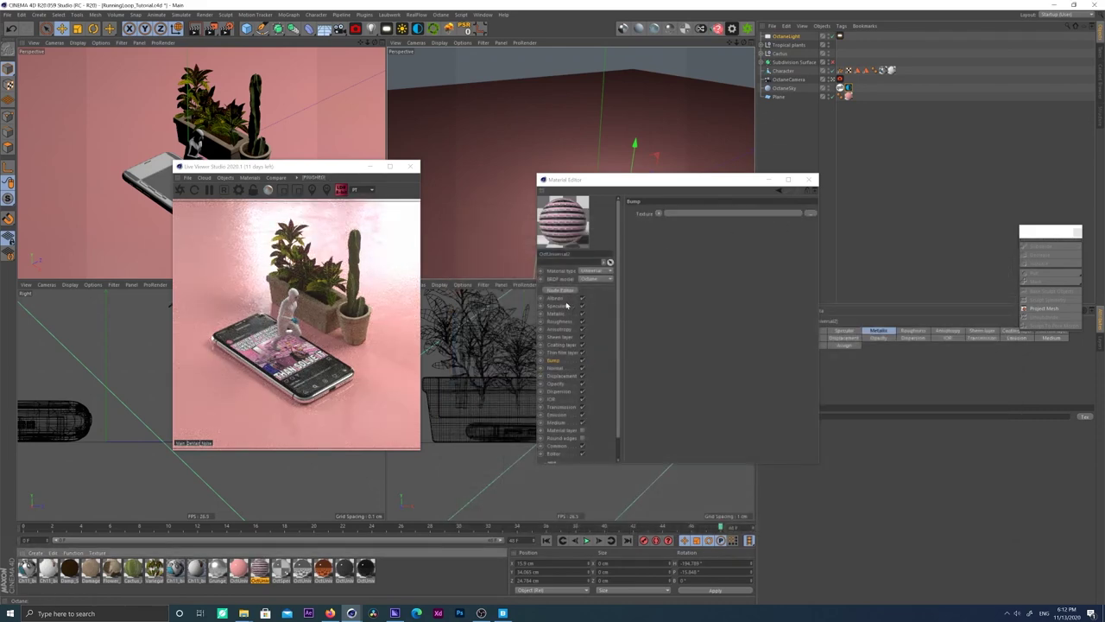
{"action": "key", "text": "ctrl+s"}
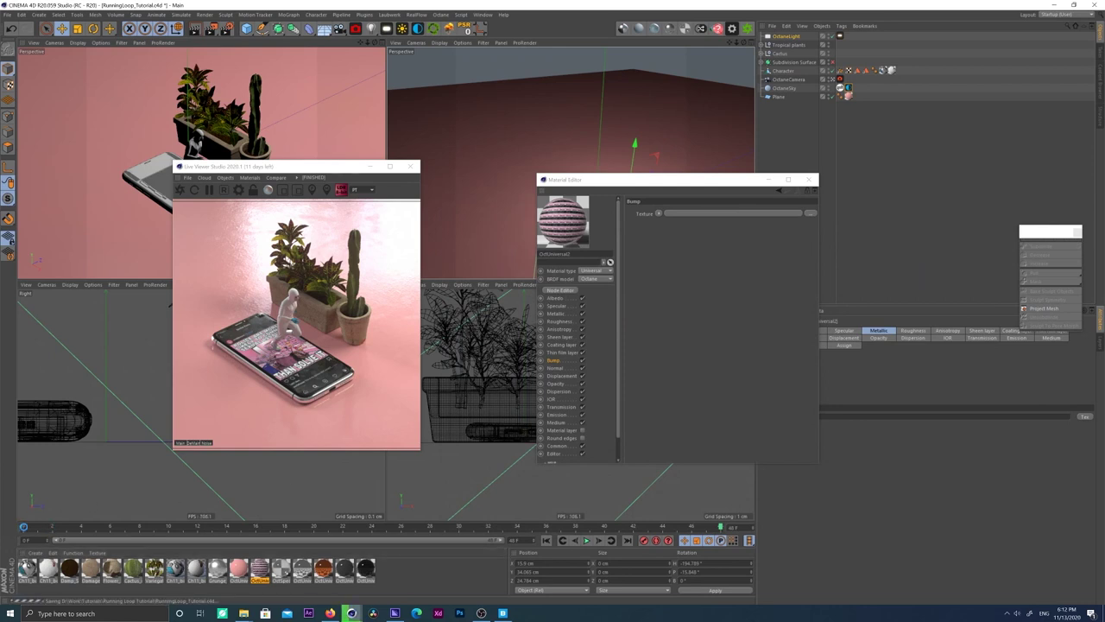
Step: Scrub and play the timeline to check the phone's scrolling screen against the running character in the live render
{"action": "mouse_move", "coordinate": [37, 527]}
{"action": "left_mouse_down"}
{"action": "mouse_move", "coordinate": [689, 530]}
{"action": "mouse_move", "coordinate": [24, 537]}
{"action": "left_mouse_up"}
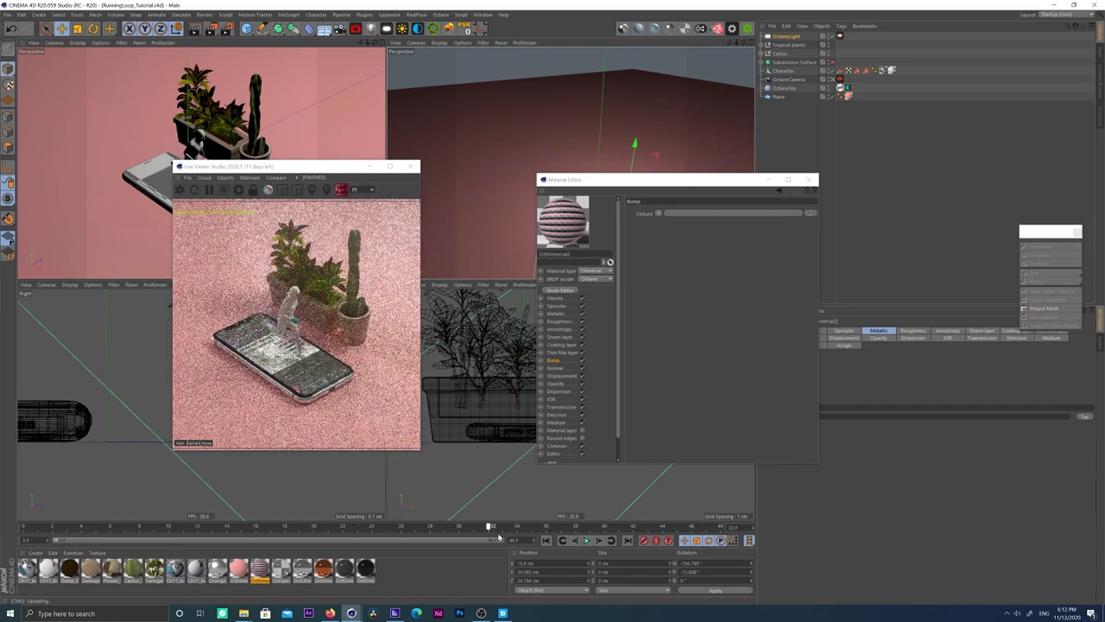
{"action": "left_click_drag", "start_coordinate": [599, 536], "coordinate": [755, 532]}
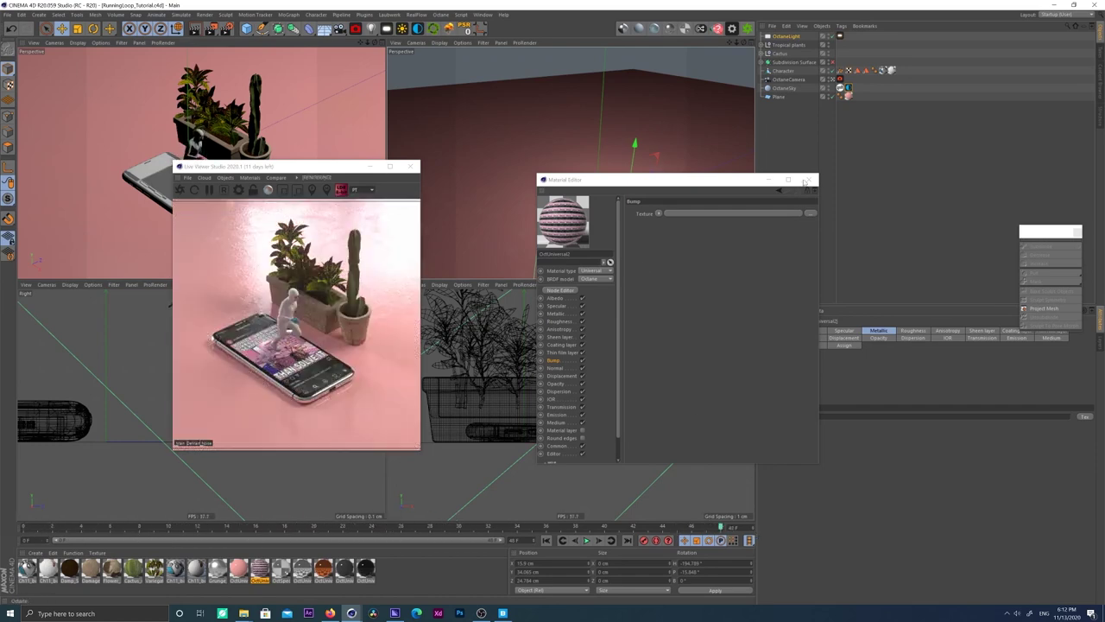
{"action": "left_click", "coordinate": [808, 180]}
{"action": "left_click_drag", "start_coordinate": [234, 175], "coordinate": [491, 189]}
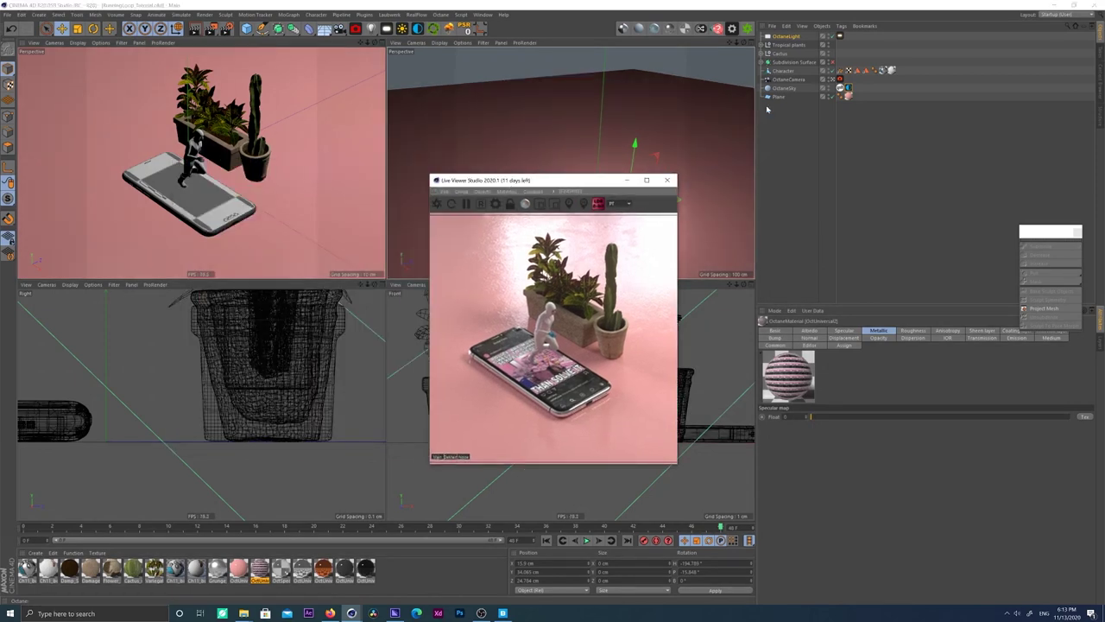
{"action": "key", "text": "F8"}
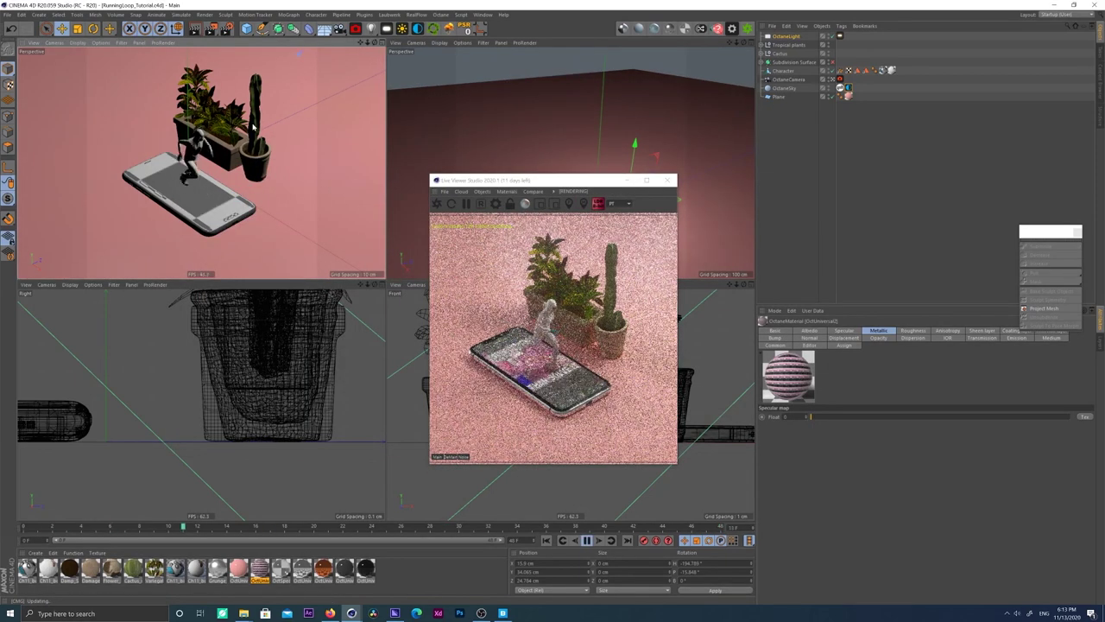
{"action": "key", "text": "F8"}
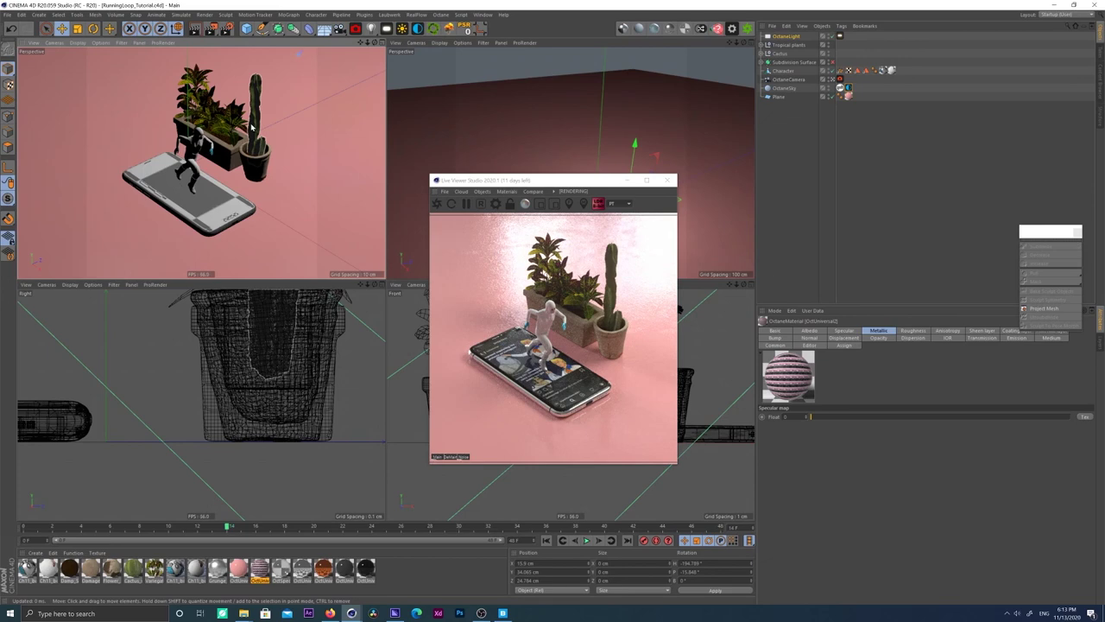
Step: Reframe the camera view so the phone, character and plants fill more of the shot
{"action": "left_click", "coordinate": [505, 295]}
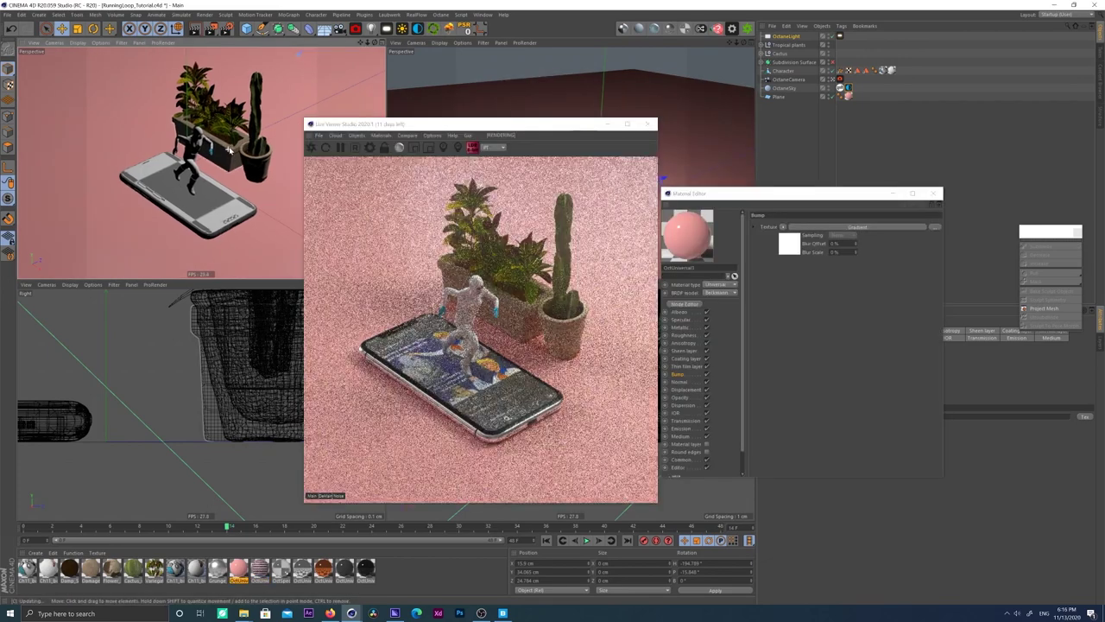
{"action": "left_click_drag", "start_coordinate": [212, 145], "coordinate": [229, 149], "text": "alt"}
{"action": "middle_click_drag", "start_coordinate": [240, 195], "coordinate": [235, 199], "text": "alt"}
Step: Change the pink floor material's albedo color to a peach tone with RGB about 0.9, 0.40 and 0.33
{"action": "left_click", "coordinate": [679, 312]}
{"action": "double_click", "coordinate": [783, 230]}
{"action": "left_click", "coordinate": [796, 260]}
{"action": "left_click", "coordinate": [783, 229]}
{"action": "left_click_drag", "start_coordinate": [732, 230], "coordinate": [781, 251]}
{"action": "left_click", "coordinate": [766, 261]}
{"action": "left_click", "coordinate": [787, 230]}
{"action": "left_click", "coordinate": [737, 231]}
{"action": "left_click", "coordinate": [769, 262]}
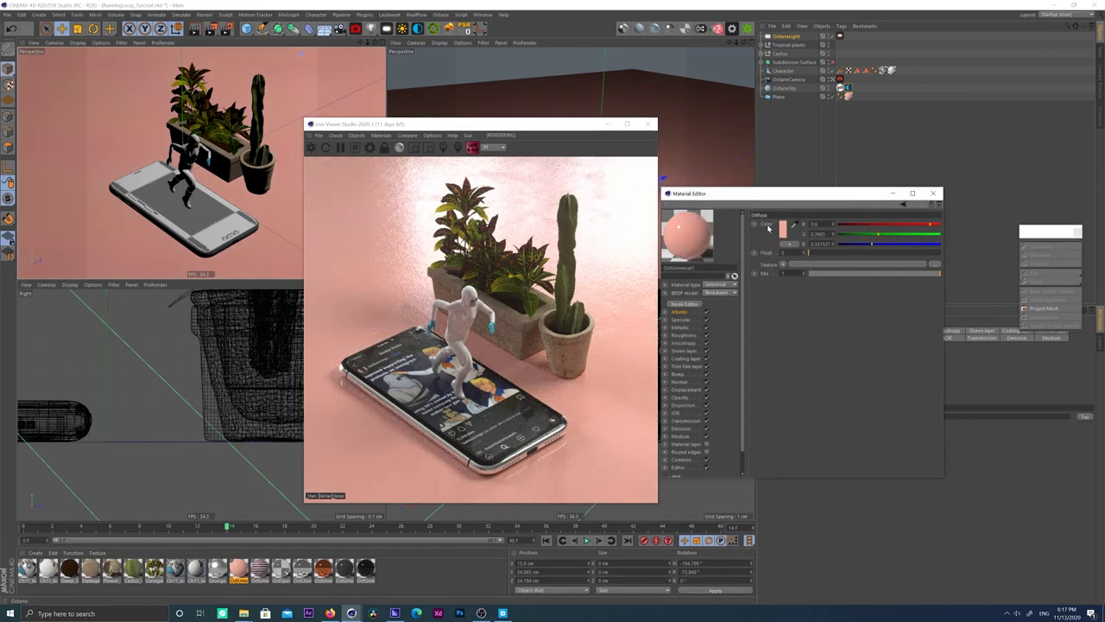
Step: Open the image texture nested in the floor material's bump gradient to inspect its transform settings
{"action": "left_click", "coordinate": [678, 374]}
{"action": "left_click", "coordinate": [790, 247]}
{"action": "left_click", "coordinate": [793, 327]}
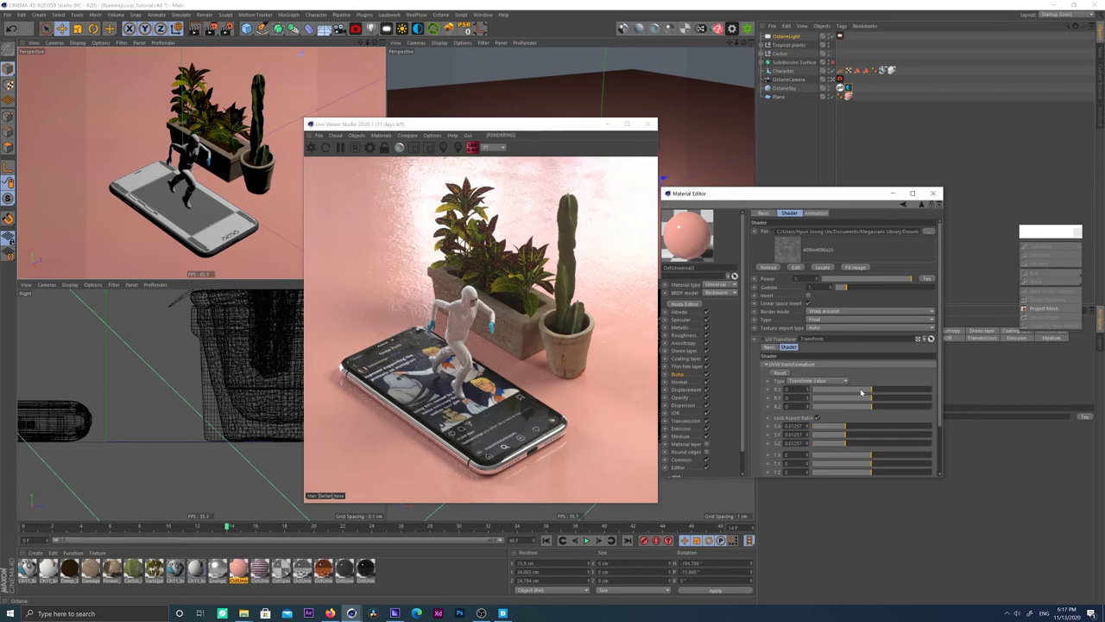
Step: Move the live render window aside and scale down the floor Plane in the second perspective view
{"action": "left_click", "coordinate": [778, 97]}
{"action": "left_click_drag", "start_coordinate": [526, 123], "coordinate": [350, 149]}
{"action": "key", "text": "t"}
{"action": "left_click_drag", "start_coordinate": [646, 225], "coordinate": [615, 227]}
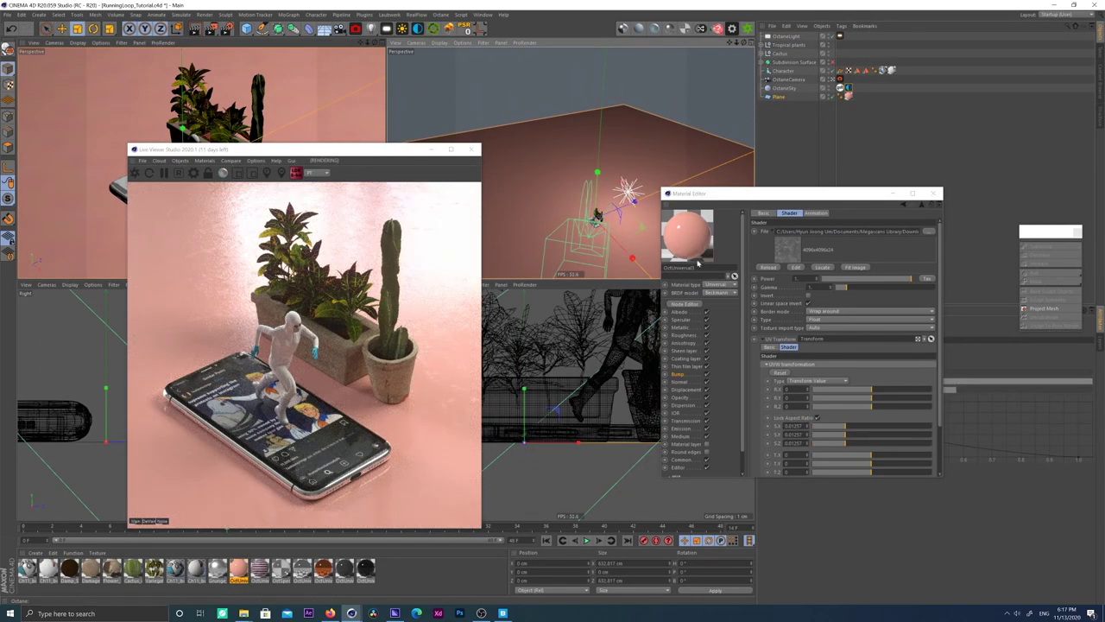
Step: Set the gamma of the color correction feeding the floor material's bump gradient to about 0.14 in the node graph
{"action": "left_click", "coordinate": [695, 306]}
{"action": "left_click", "coordinate": [694, 305]}
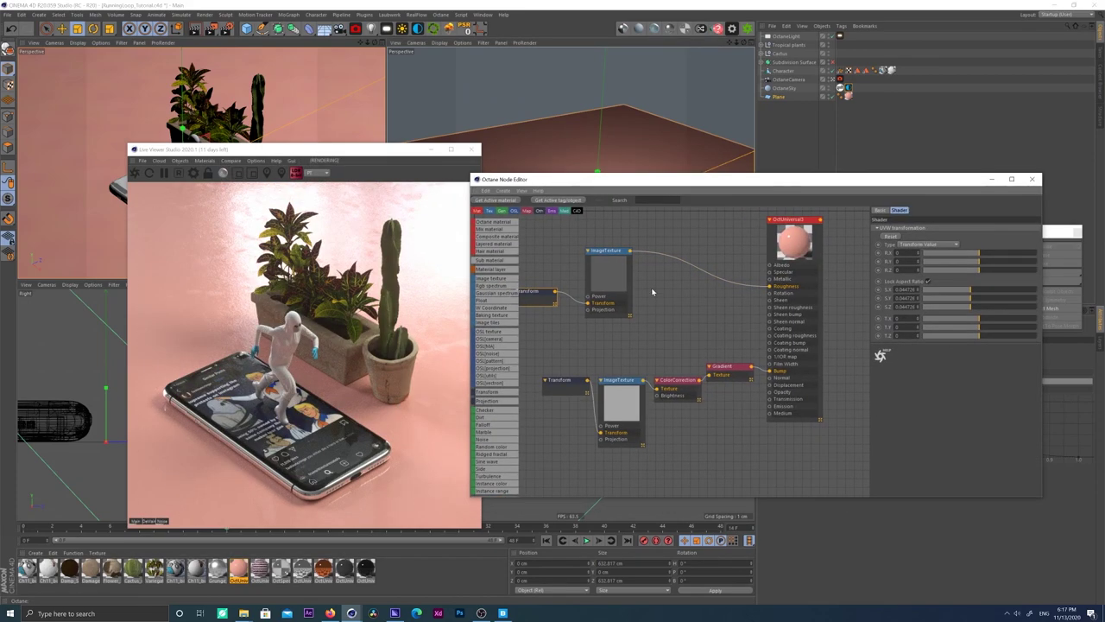
{"action": "left_click", "coordinate": [678, 380]}
{"action": "left_click_drag", "start_coordinate": [950, 297], "coordinate": [970, 299]}
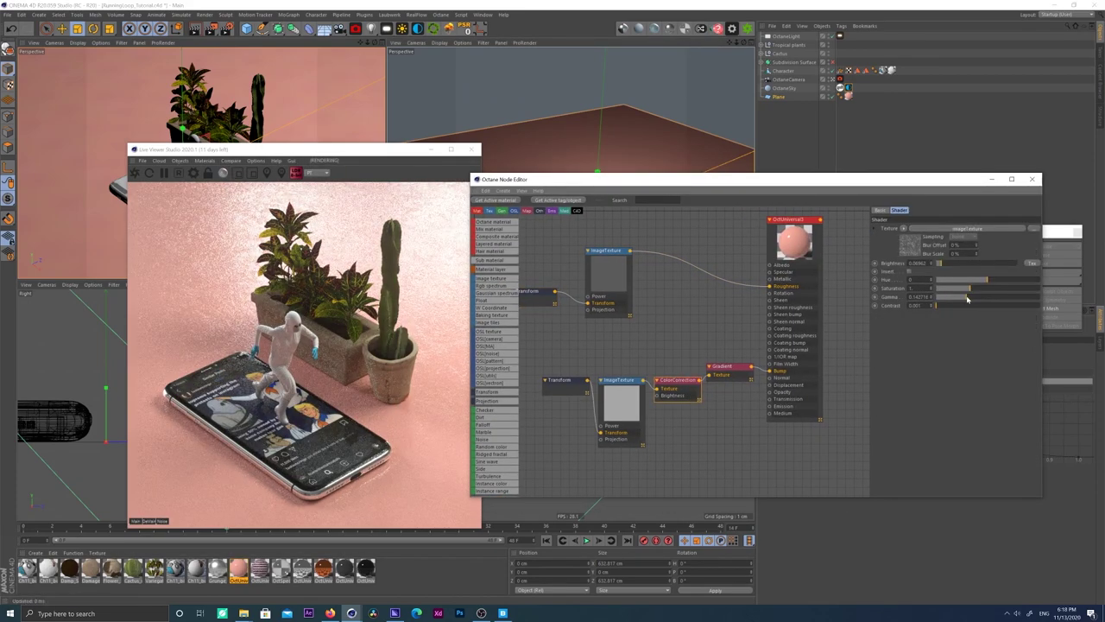
Step: Move the Cactus and Tropical plants groups together along the X axis, away from the character
{"action": "left_click_drag", "start_coordinate": [383, 157], "coordinate": [350, 144]}
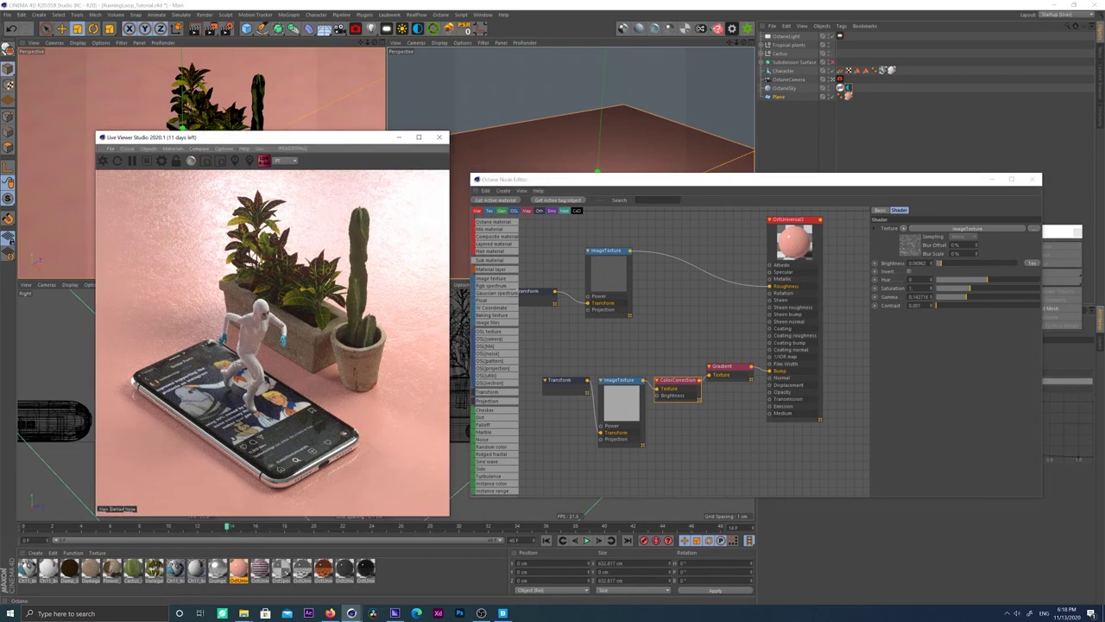
{"action": "left_click_drag", "start_coordinate": [281, 146], "coordinate": [456, 74]}
{"action": "left_click", "coordinate": [258, 180]}
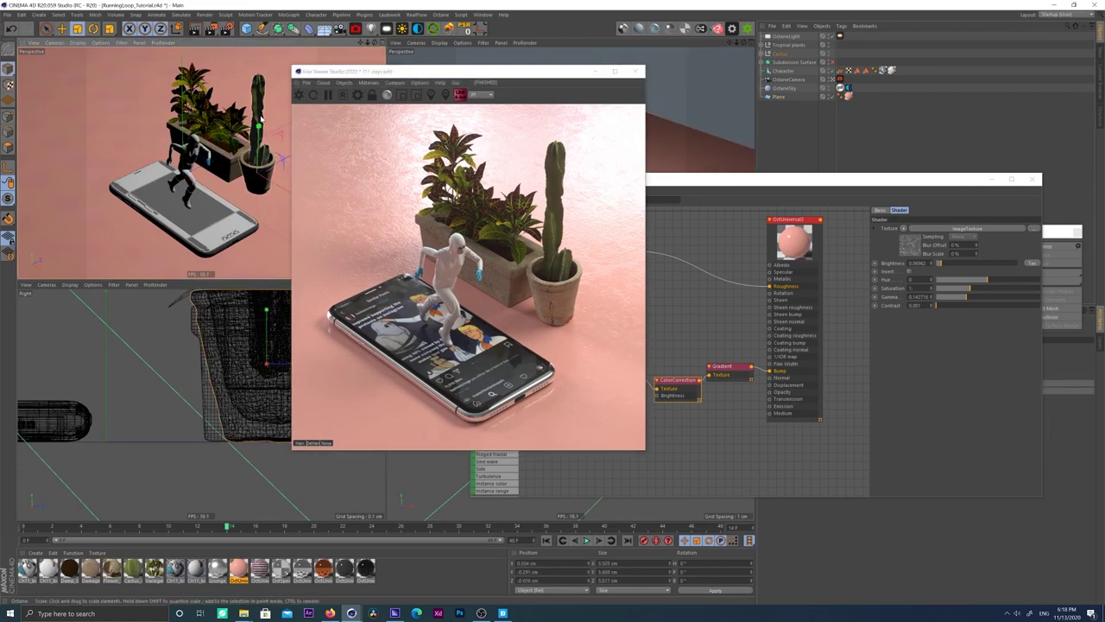
{"action": "left_click", "coordinate": [780, 54]}
{"action": "left_click", "coordinate": [788, 45], "text": "shift"}
{"action": "key", "text": "e"}
{"action": "left_click_drag", "start_coordinate": [261, 177], "coordinate": [276, 186]}
{"action": "middle_click_drag", "start_coordinate": [189, 226], "coordinate": [188, 221], "text": "alt"}
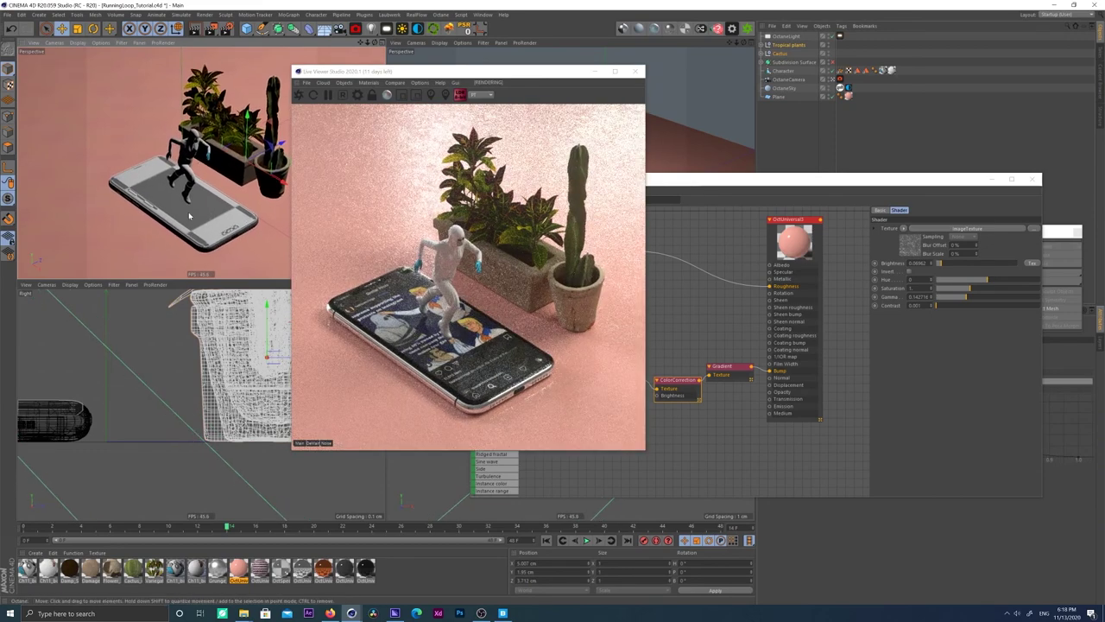
Step: Adjust the Octane camera imager's exposure and raise its highlight compression to about 0.24
{"action": "left_click_drag", "start_coordinate": [392, 72], "coordinate": [533, 76]}
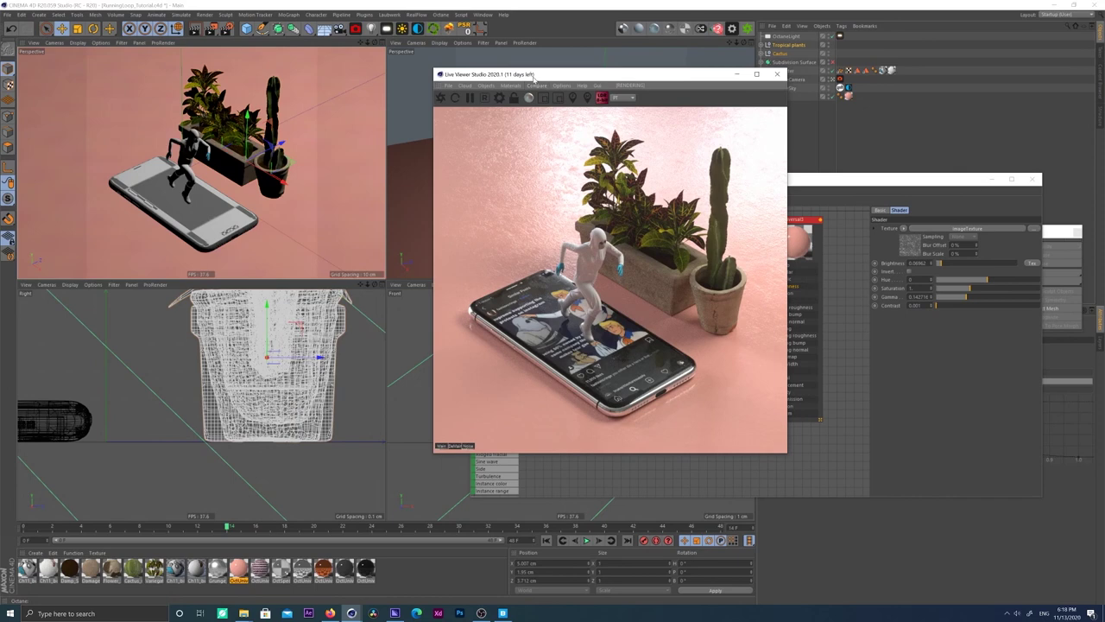
{"action": "left_click", "coordinate": [731, 28]}
{"action": "left_click_drag", "start_coordinate": [225, 52], "coordinate": [229, 51]}
{"action": "left_click_drag", "start_coordinate": [105, 59], "coordinate": [129, 59]}
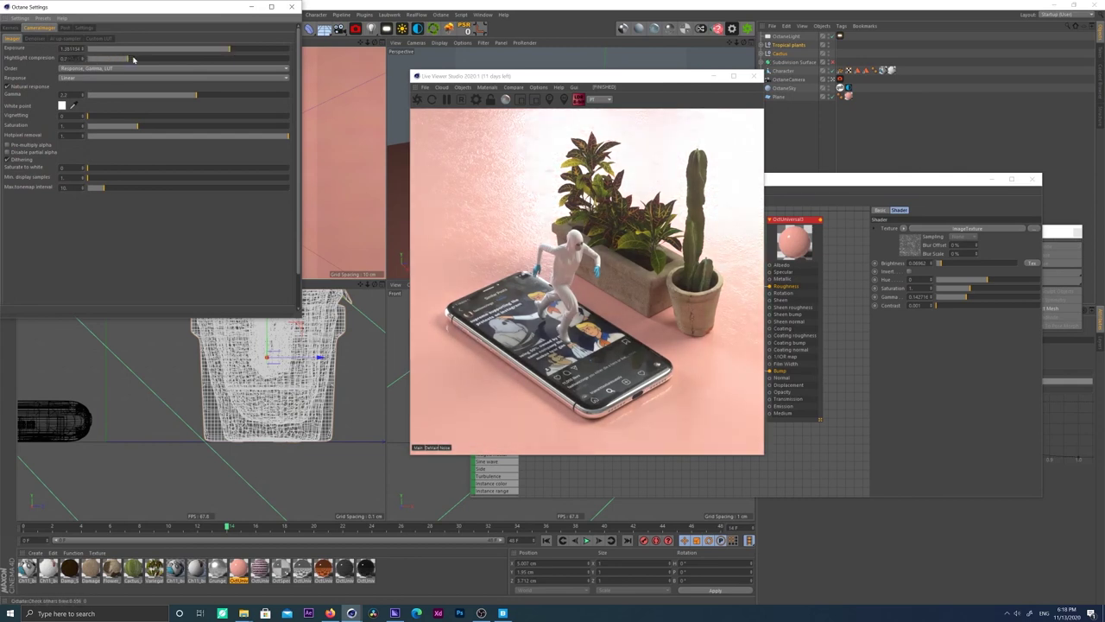
Step: Store the current render in the Live Viewer's buffer and enable A/B comparison
{"action": "left_click", "coordinate": [512, 87]}
{"action": "left_click", "coordinate": [517, 105]}
{"action": "left_click", "coordinate": [512, 88]}
{"action": "left_click", "coordinate": [513, 101]}
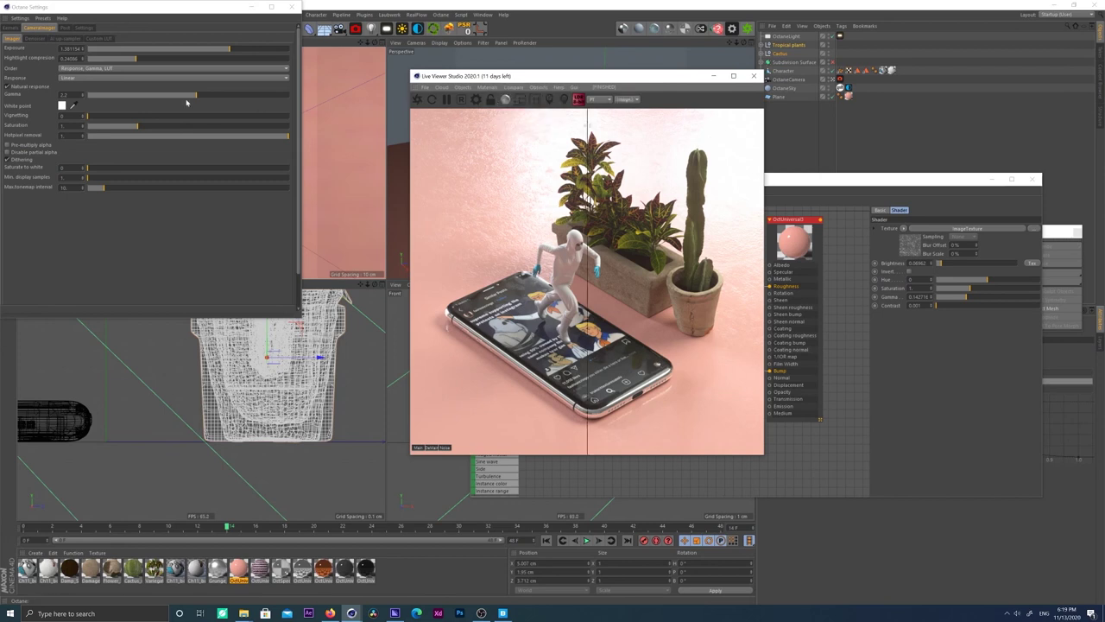
Step: Set the camera imager's exposure to 1 and highlight compression to 0
{"action": "double_click", "coordinate": [63, 49]}
{"action": "key", "text": "Tab"}
{"action": "type", "text": "0"}
{"action": "key", "text": "Return"}
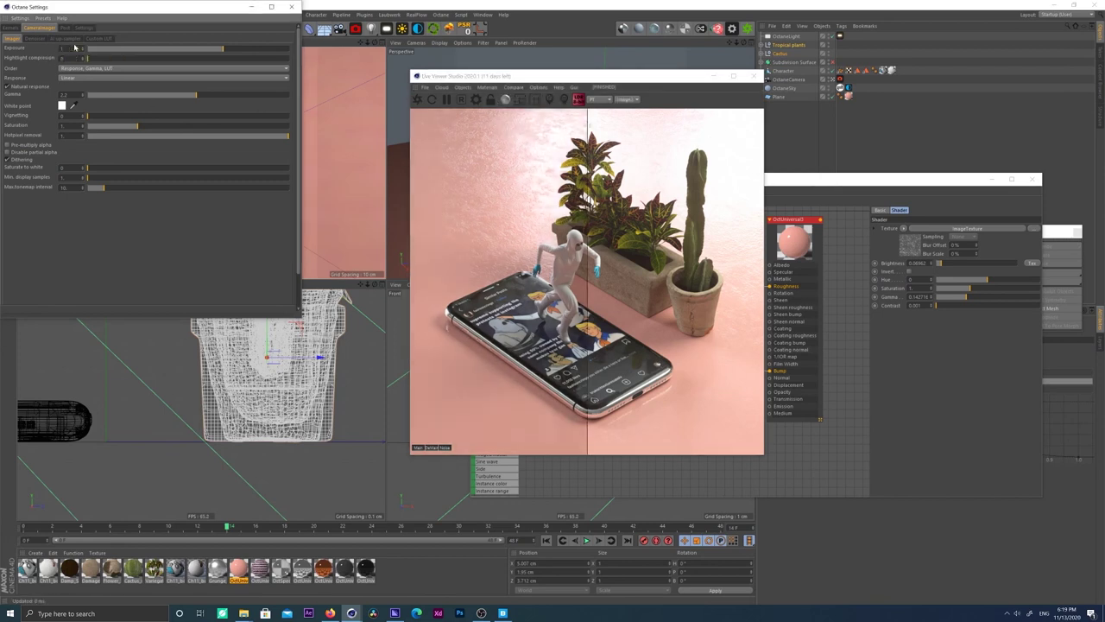
Step: Compare the stored and live renders across the split line, and turn A/B comparison off
{"action": "mouse_move", "coordinate": [588, 209]}
{"action": "left_mouse_down"}
{"action": "mouse_move", "coordinate": [456, 210]}
{"action": "mouse_move", "coordinate": [725, 211]}
{"action": "mouse_move", "coordinate": [448, 213]}
{"action": "mouse_move", "coordinate": [676, 212]}
{"action": "mouse_move", "coordinate": [473, 212]}
{"action": "mouse_move", "coordinate": [596, 212]}
{"action": "left_mouse_up"}
{"action": "left_click", "coordinate": [540, 88]}
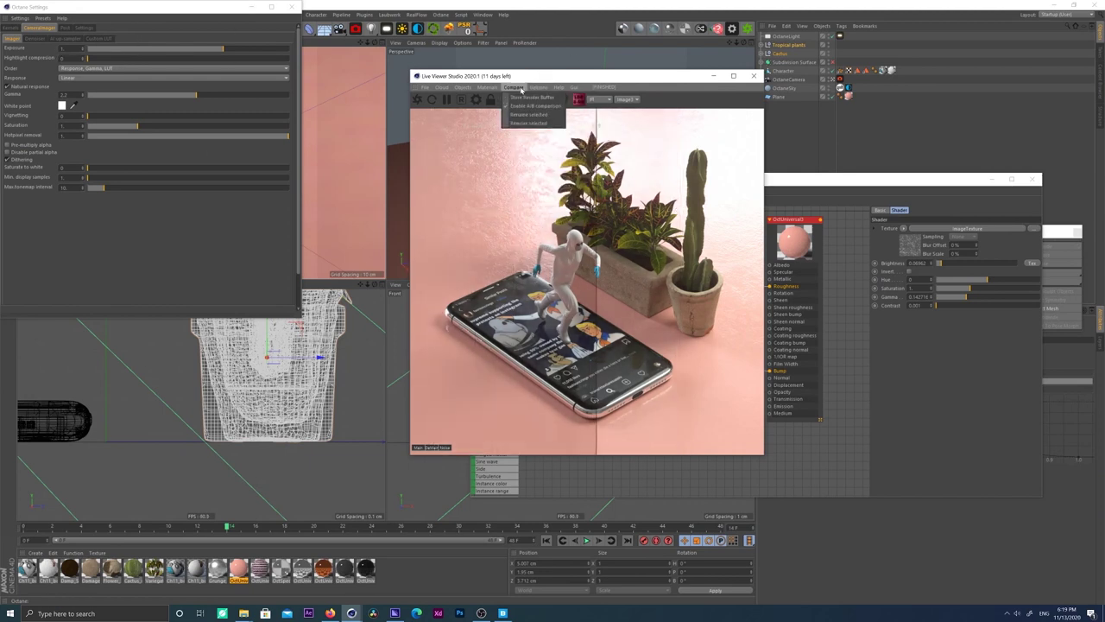
{"action": "left_click", "coordinate": [524, 106]}
{"action": "left_click", "coordinate": [521, 88]}
{"action": "left_click", "coordinate": [574, 71]}
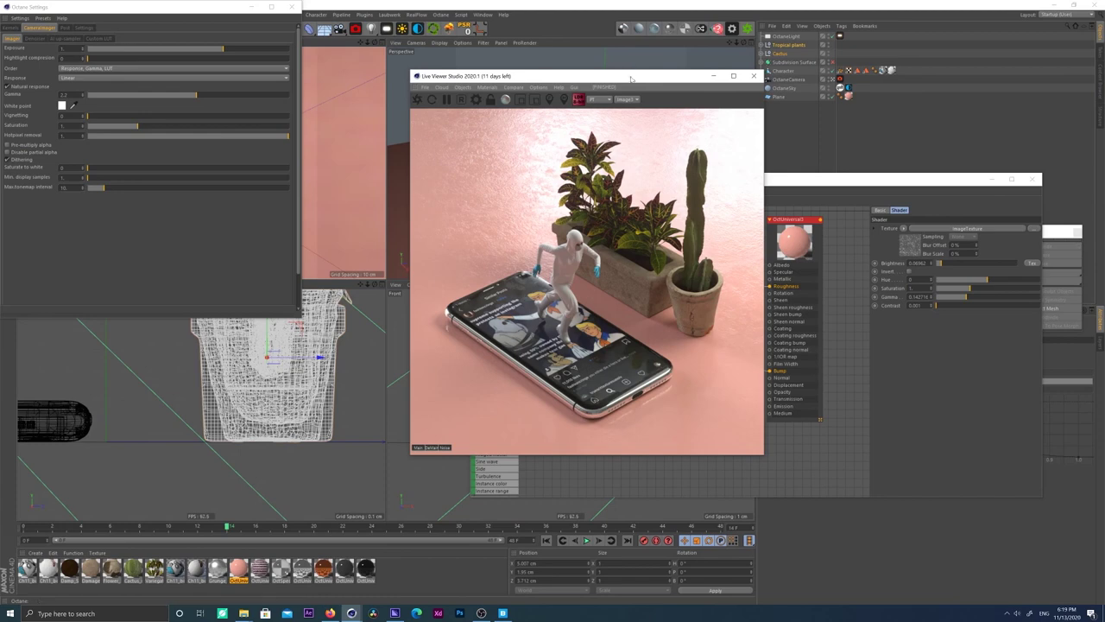
Step: Adjust the brightness of the color correction on the cactus material's albedo in the node graph
{"action": "left_click_drag", "start_coordinate": [629, 76], "coordinate": [501, 83]}
{"action": "double_click", "coordinate": [134, 569]}
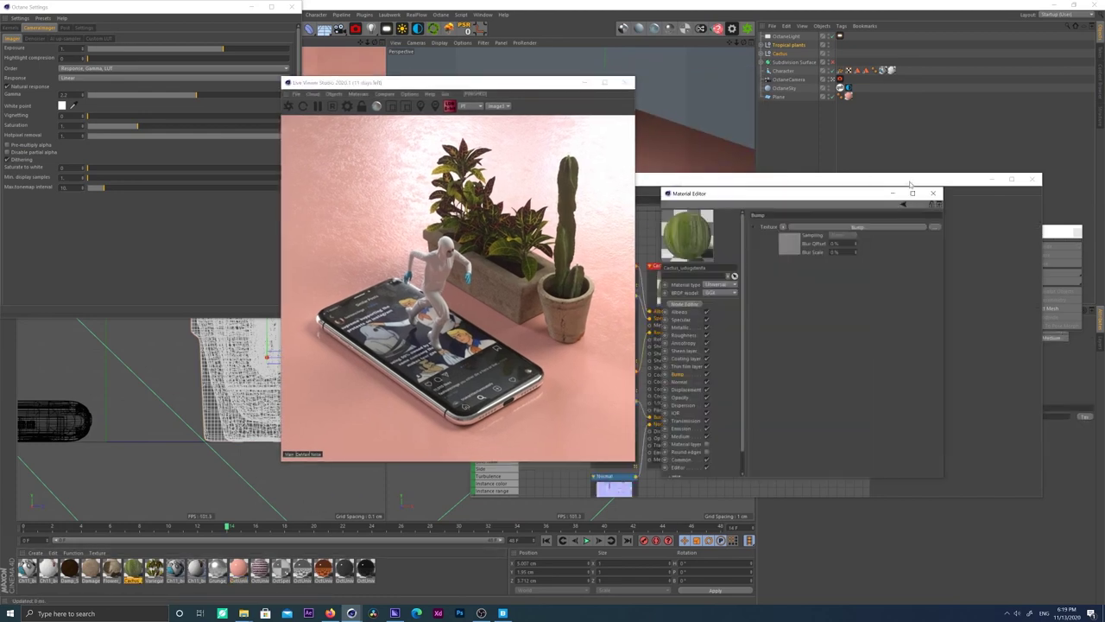
{"action": "left_click", "coordinate": [934, 193]}
{"action": "left_click", "coordinate": [750, 237]}
{"action": "left_click", "coordinate": [606, 264]}
{"action": "left_click_drag", "start_coordinate": [623, 182], "coordinate": [693, 161]}
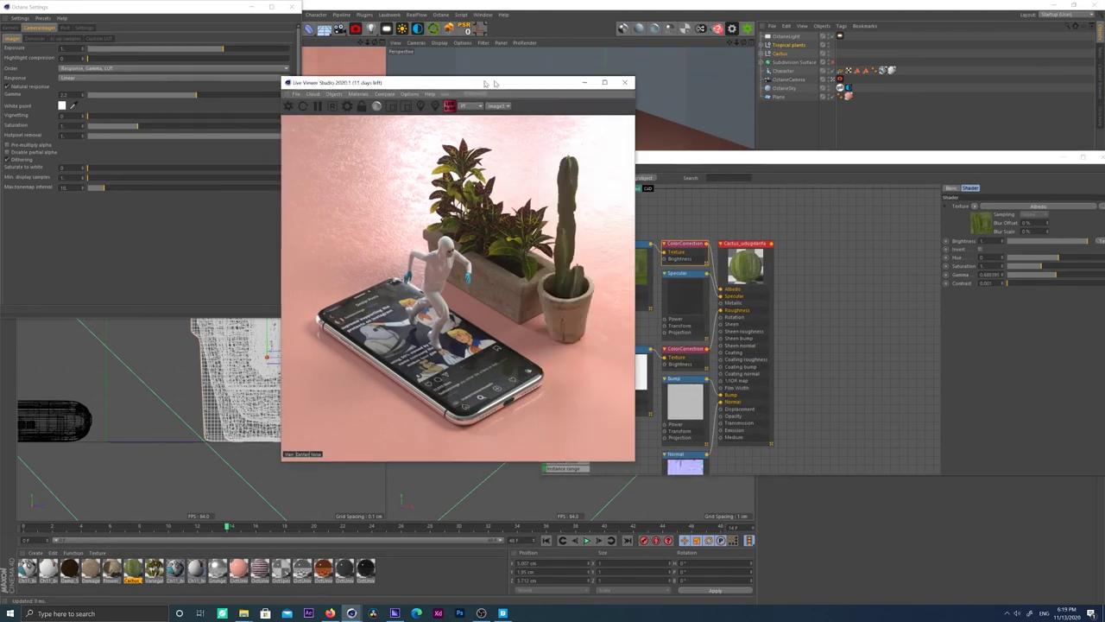
{"action": "left_click_drag", "start_coordinate": [499, 84], "coordinate": [277, 83]}
{"action": "left_click_drag", "start_coordinate": [668, 159], "coordinate": [547, 152]}
{"action": "mouse_move", "coordinate": [880, 234]}
{"action": "left_mouse_down"}
{"action": "mouse_move", "coordinate": [881, 214]}
{"action": "mouse_move", "coordinate": [881, 229]}
{"action": "left_mouse_up"}
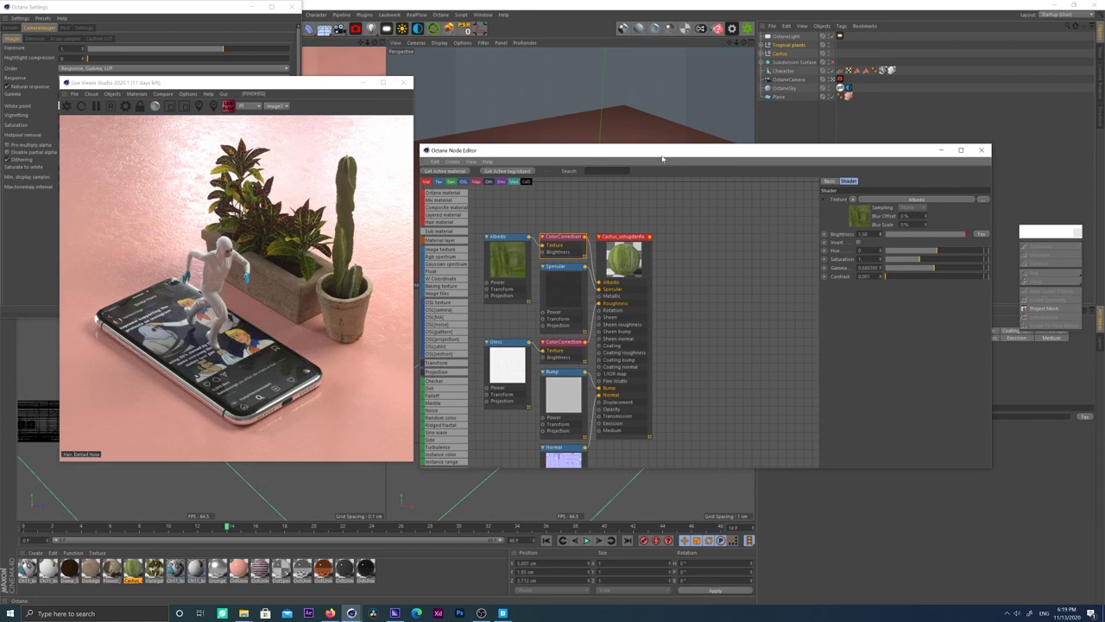
{"action": "left_click_drag", "start_coordinate": [663, 158], "coordinate": [702, 197]}
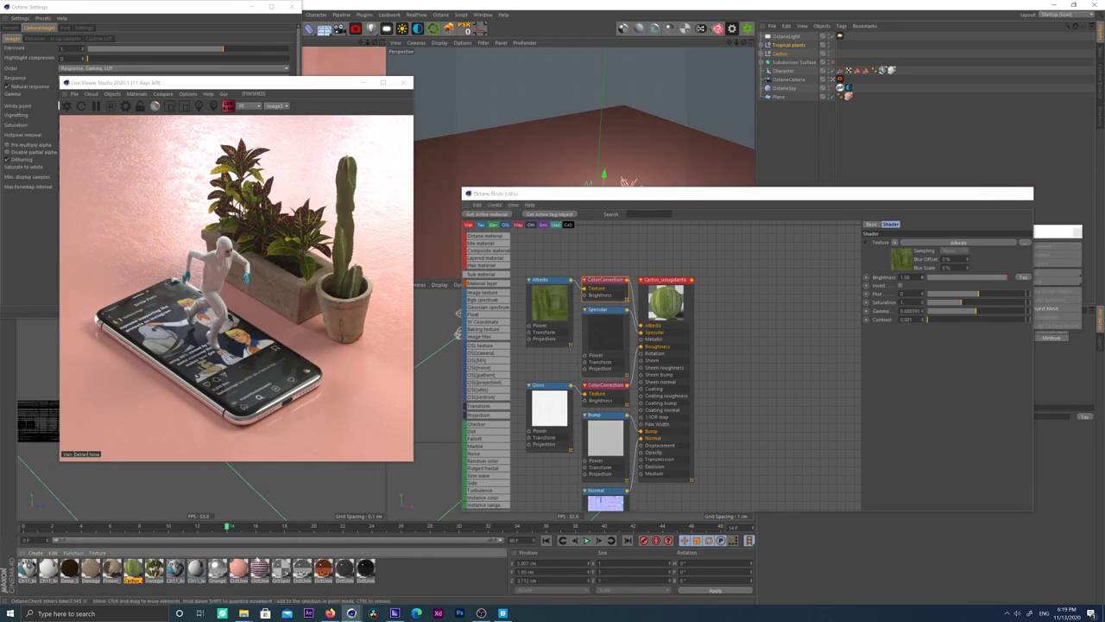
{"action": "left_click", "coordinate": [1023, 194]}
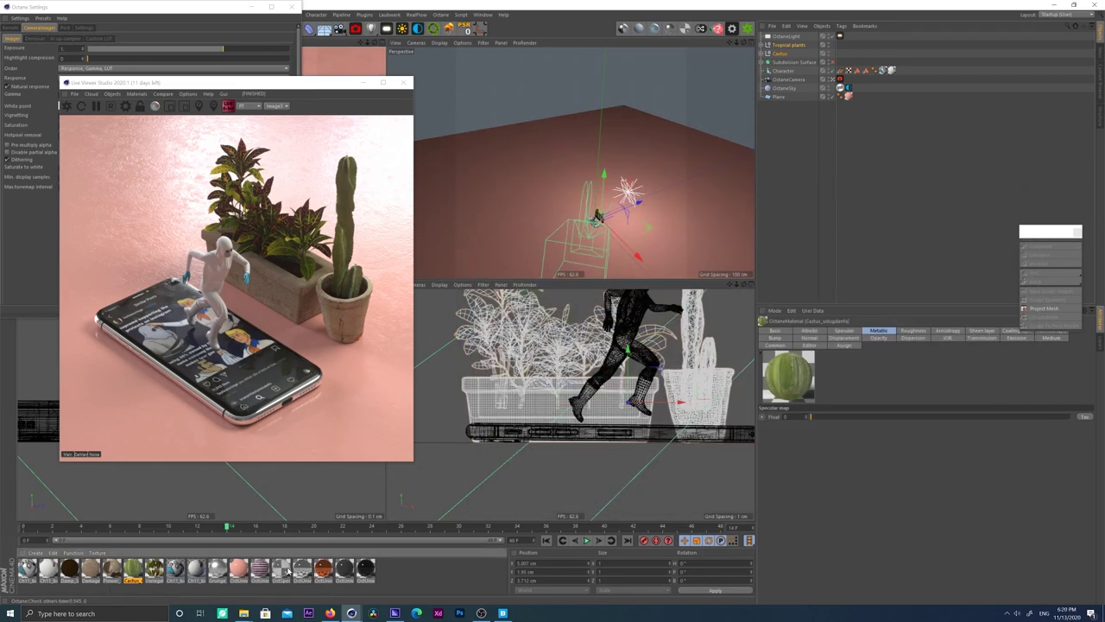
Step: Open the OctSpecular1 material's node graph and select the Transform node of its roughness texture
{"action": "double_click", "coordinate": [283, 568]}
{"action": "left_click_drag", "start_coordinate": [268, 62], "coordinate": [632, 176]}
{"action": "left_click", "coordinate": [518, 291]}
{"action": "left_click", "coordinate": [610, 263]}
{"action": "left_click", "coordinate": [619, 257]}
{"action": "left_click", "coordinate": [601, 318]}
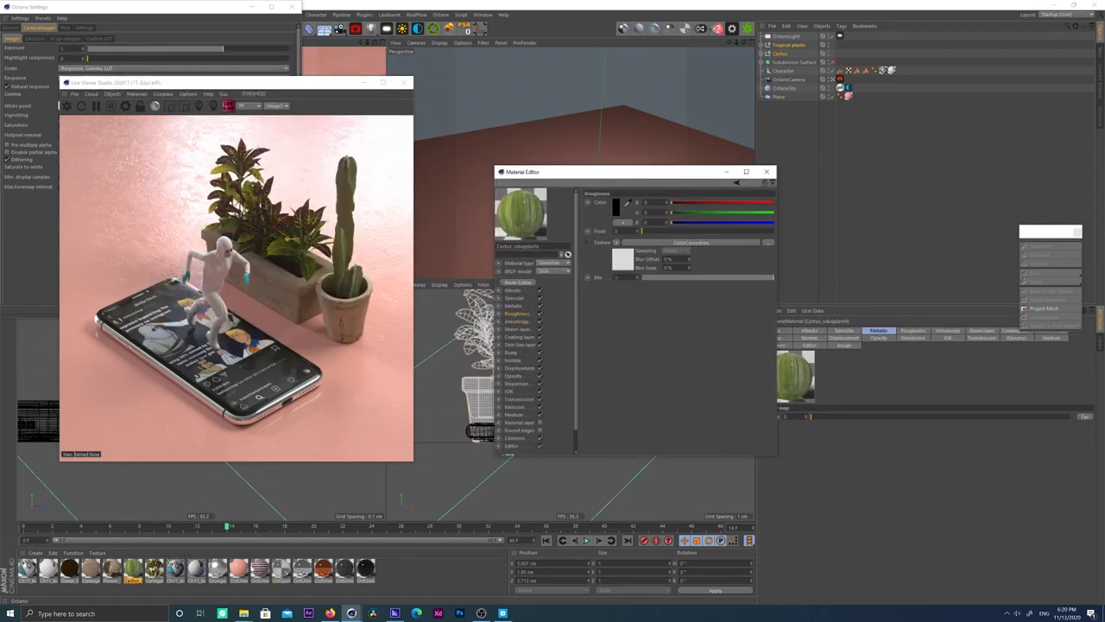
{"action": "left_click", "coordinate": [280, 569]}
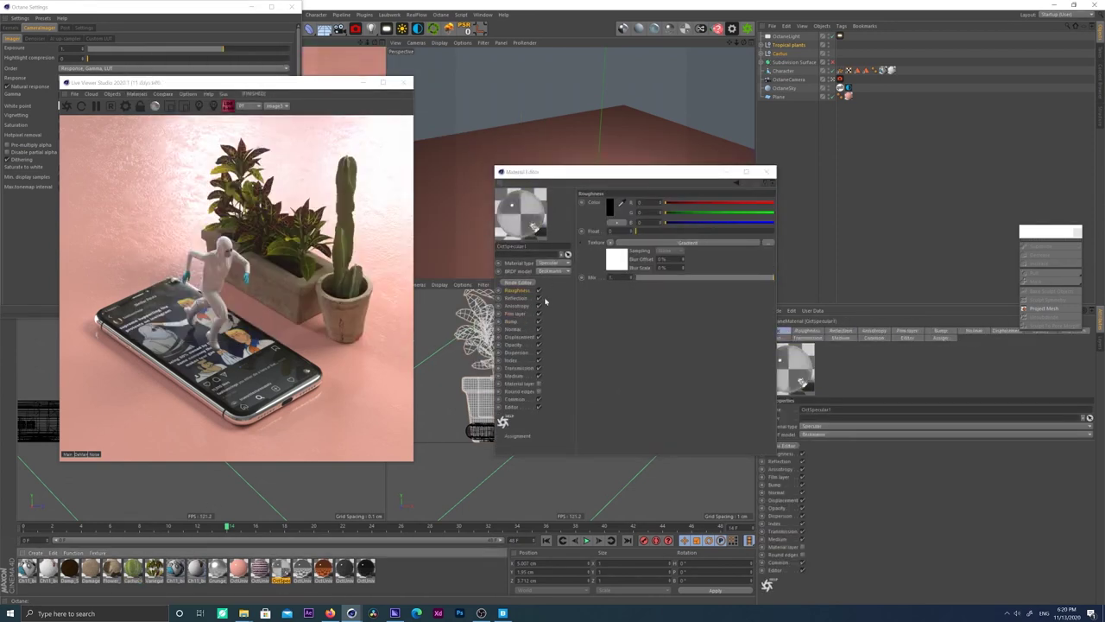
{"action": "left_click", "coordinate": [518, 282]}
{"action": "left_click_drag", "start_coordinate": [416, 165], "coordinate": [681, 162]}
{"action": "left_click_drag", "start_coordinate": [610, 261], "coordinate": [522, 282]}
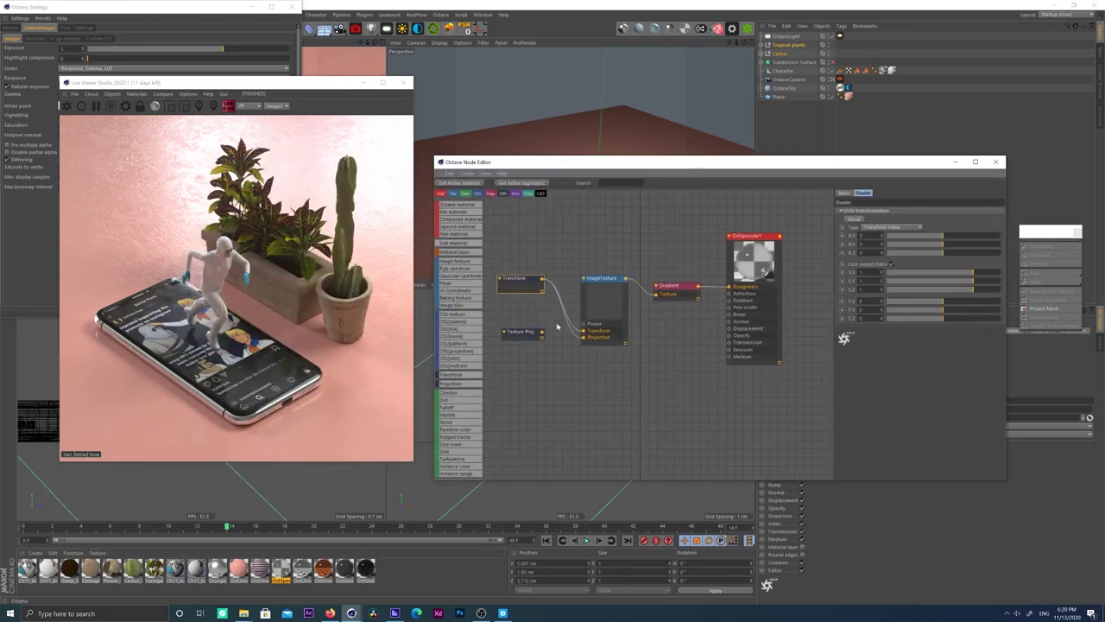
Step: Disconnect the Transform node and connect a new Texture Projection node to the roughness ImageTexture's projection input
{"action": "left_click", "coordinate": [572, 331]}
{"action": "left_click", "coordinate": [584, 339]}
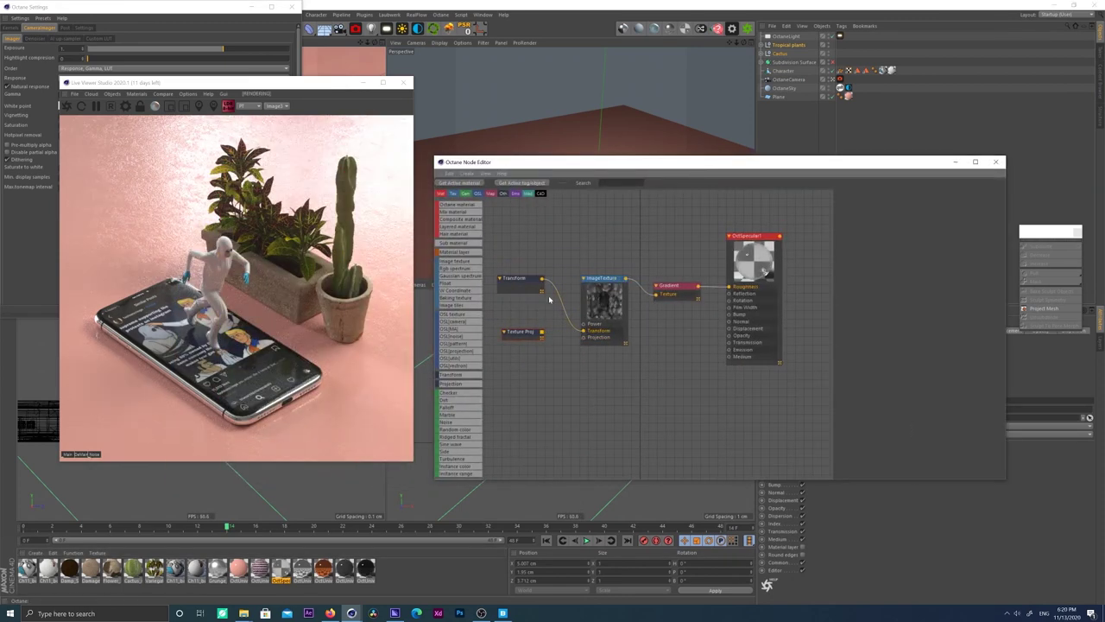
{"action": "left_click", "coordinate": [562, 301]}
{"action": "left_click_drag", "start_coordinate": [542, 332], "coordinate": [589, 339]}
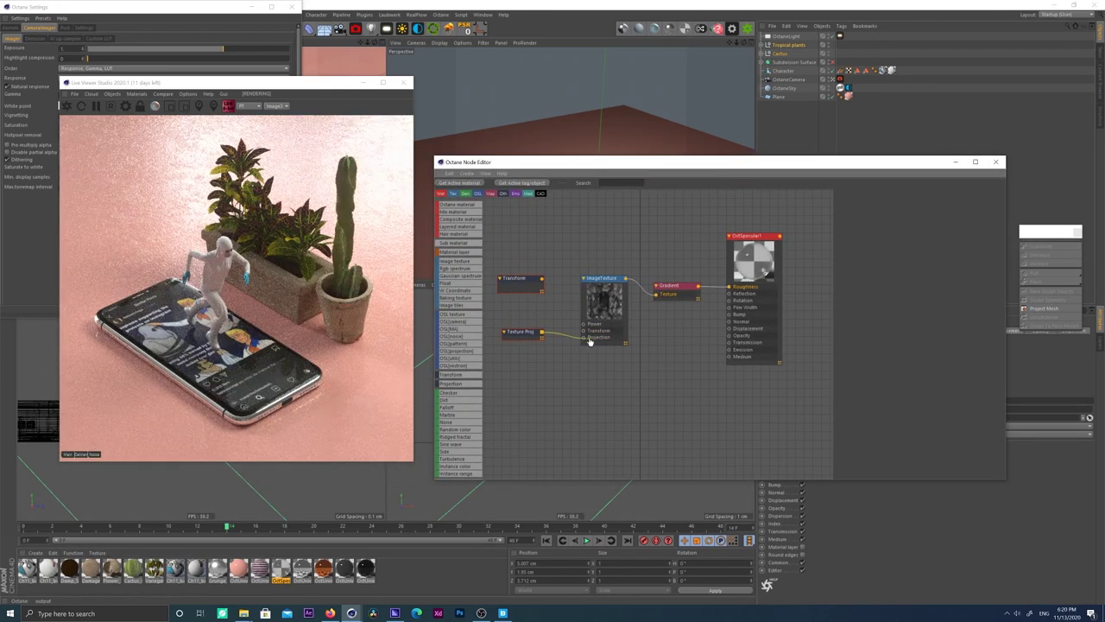
{"action": "left_click", "coordinate": [527, 331]}
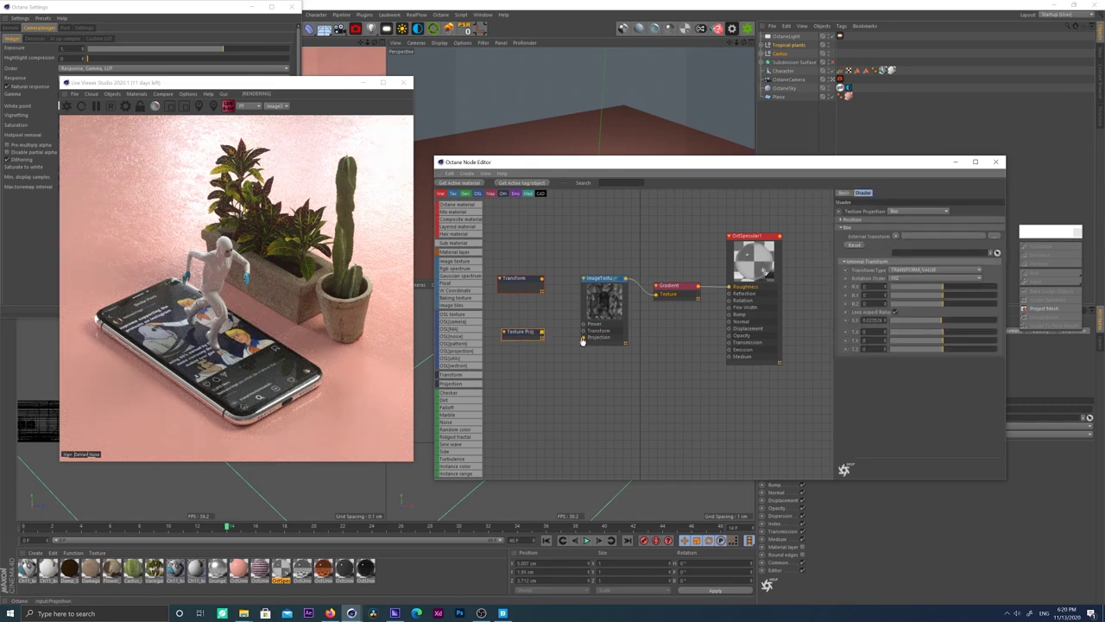
{"action": "left_click", "coordinate": [592, 292]}
{"action": "left_click", "coordinate": [863, 329]}
{"action": "left_click_drag", "start_coordinate": [603, 251], "coordinate": [516, 381]}
{"action": "left_click_drag", "start_coordinate": [541, 334], "coordinate": [585, 342]}
Step: Set the new Texture Projection to Box with locked aspect ratio and a scale of about 0.106
{"action": "left_click", "coordinate": [910, 210]}
{"action": "left_click", "coordinate": [908, 227]}
{"action": "left_click", "coordinate": [895, 313]}
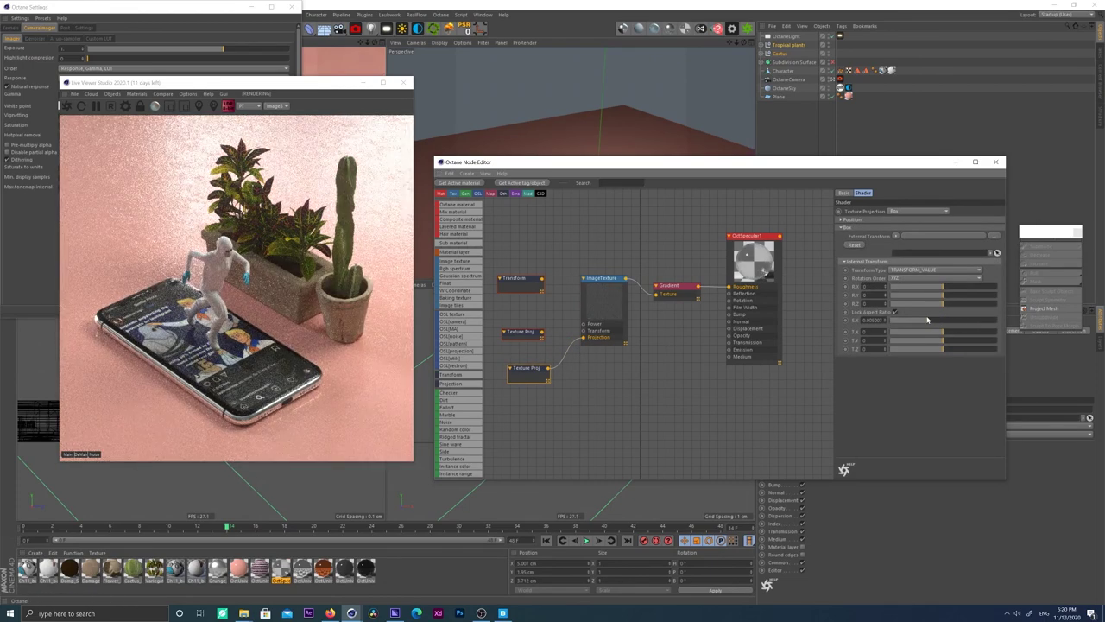
{"action": "left_click", "coordinate": [948, 320]}
{"action": "left_click", "coordinate": [956, 320]}
Step: Set the roughness ImageTexture's gamma to about 0.88 and move the gradient's white knot to about the middle
{"action": "left_click", "coordinate": [604, 277]}
{"action": "left_click_drag", "start_coordinate": [929, 268], "coordinate": [928, 269]}
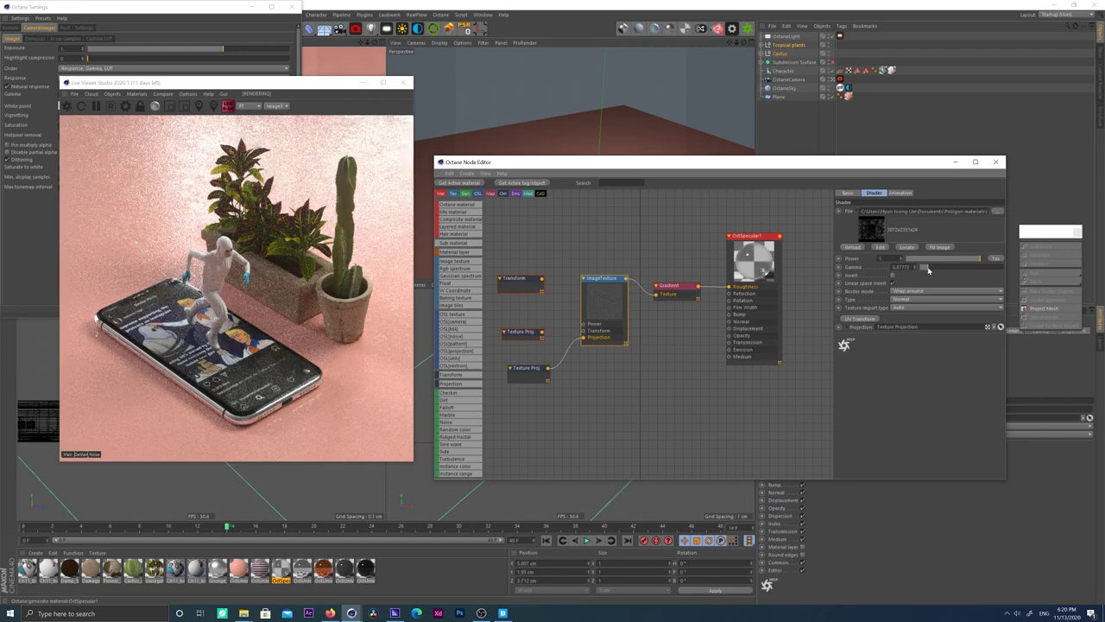
{"action": "left_click", "coordinate": [533, 368]}
{"action": "left_click", "coordinate": [671, 285]}
{"action": "left_click_drag", "start_coordinate": [999, 297], "coordinate": [939, 300]}
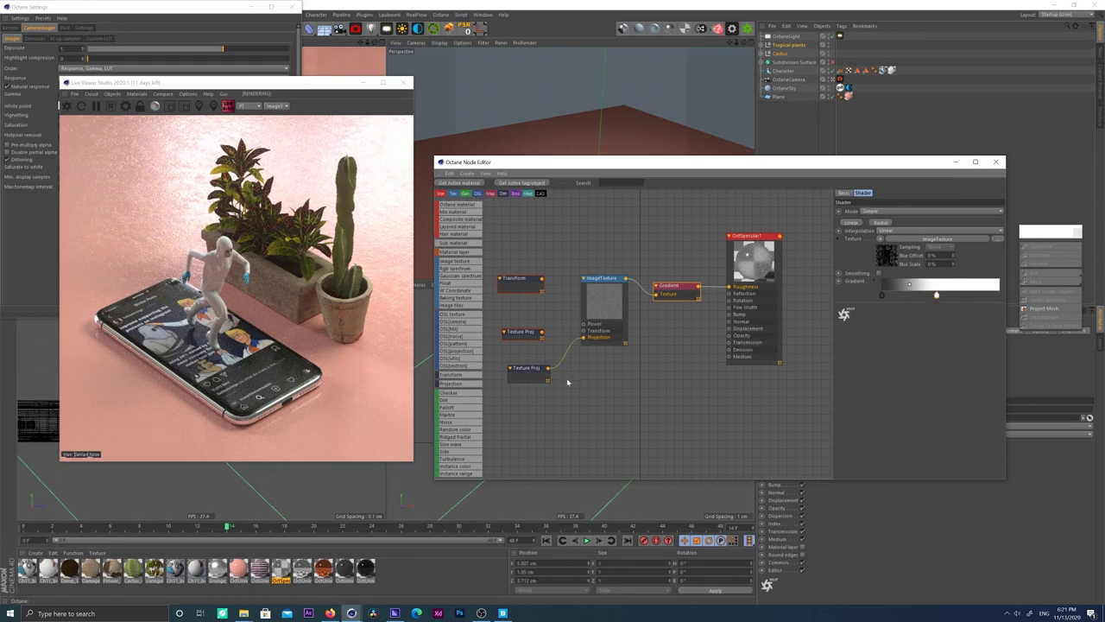
Step: Set the Box projection's scale to about 0.09 and its X translation to about 0.15, and close the node graph
{"action": "left_click", "coordinate": [537, 370]}
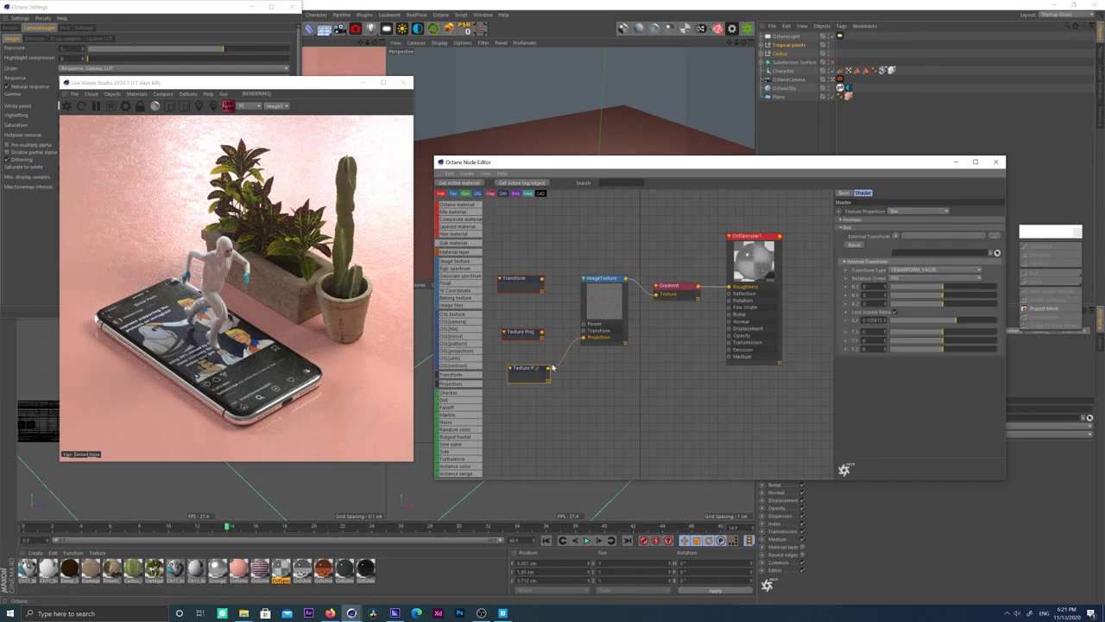
{"action": "left_click", "coordinate": [523, 368]}
{"action": "left_click_drag", "start_coordinate": [946, 333], "coordinate": [950, 322]}
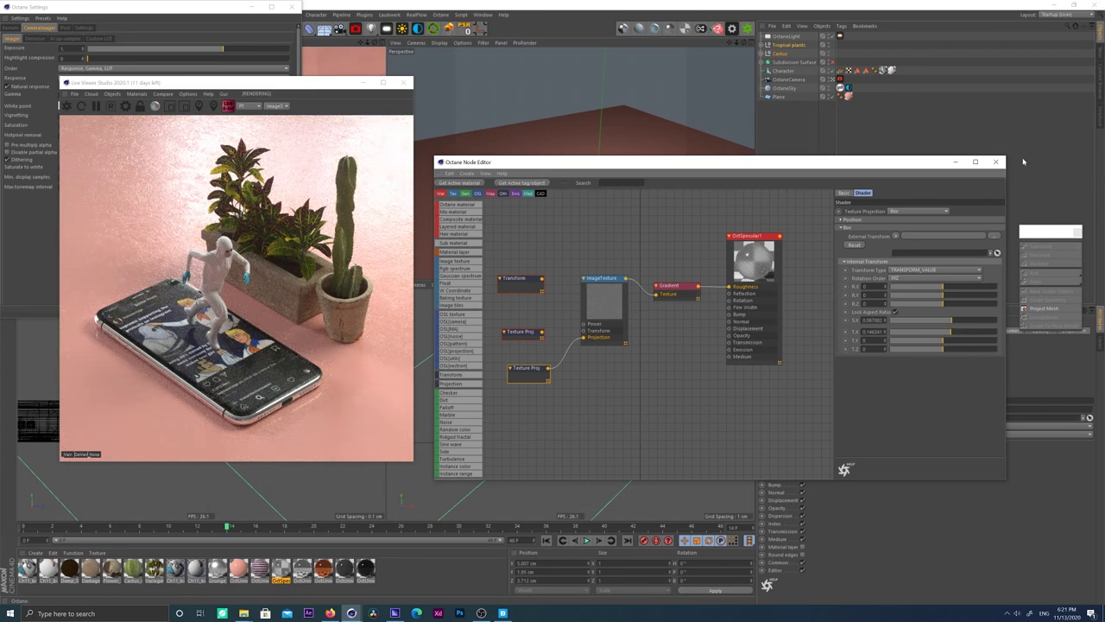
{"action": "left_click", "coordinate": [996, 162]}
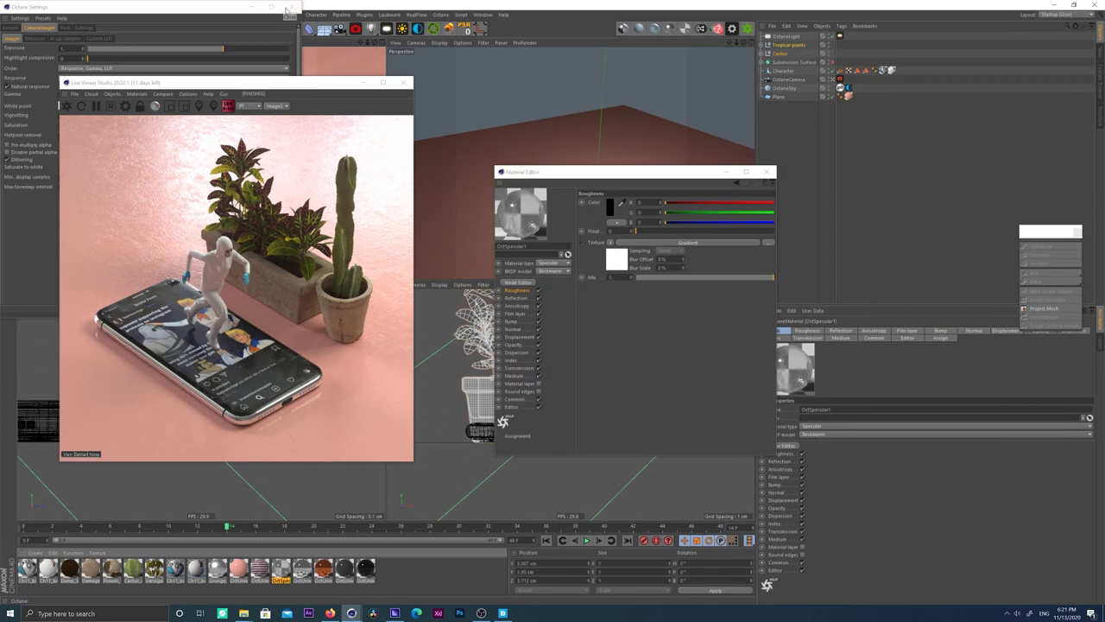
Step: Close the Octane settings and shrink the Live Viewer, placing it clear of the camera view
{"action": "left_click", "coordinate": [293, 7]}
{"action": "left_click_drag", "start_coordinate": [299, 88], "coordinate": [616, 76]}
{"action": "left_click_drag", "start_coordinate": [731, 450], "coordinate": [607, 333]}
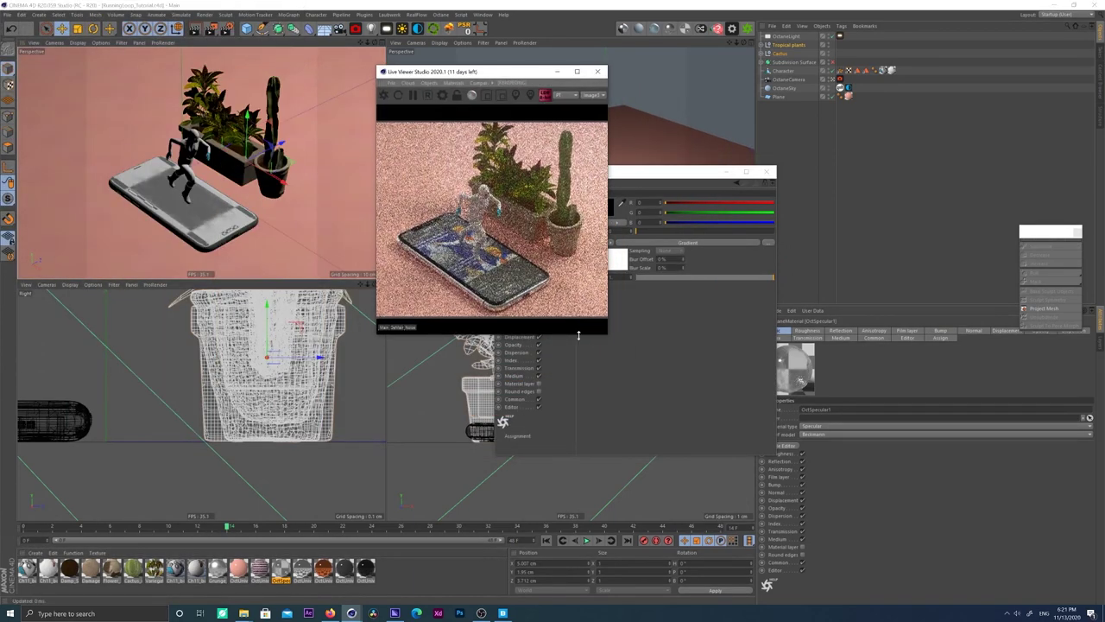
{"action": "left_click_drag", "start_coordinate": [490, 73], "coordinate": [567, 86]}
Step: Fine-tune the camera's zoom and pan to reframe the phone, character and plants
{"action": "left_click", "coordinate": [215, 171]}
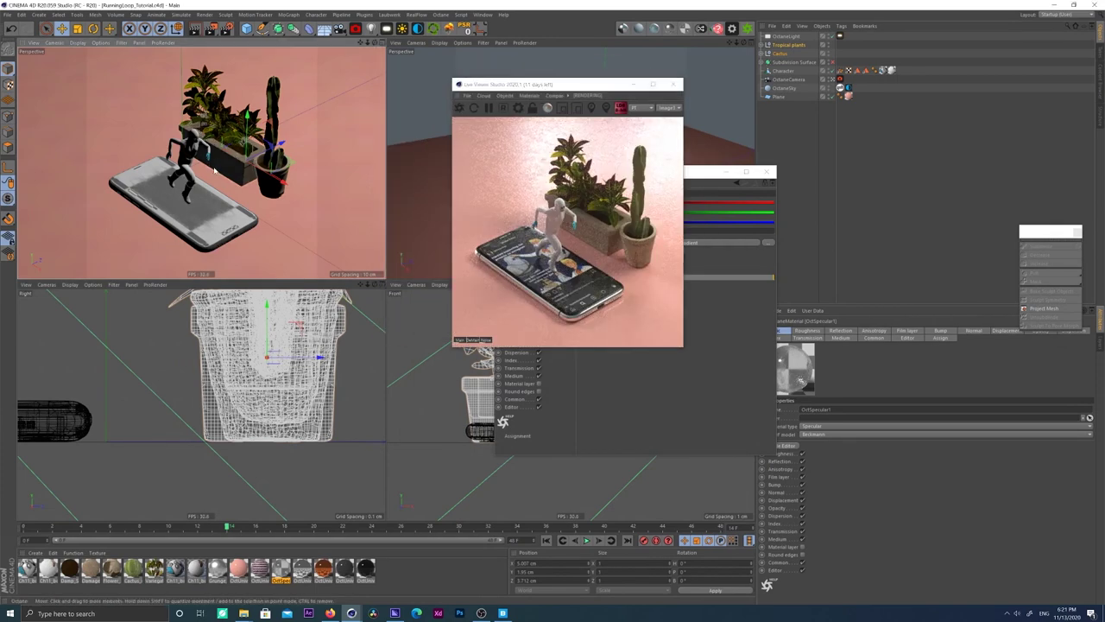
{"action": "right_click_drag", "start_coordinate": [214, 170], "coordinate": [207, 162], "text": "alt"}
{"action": "middle_click_drag", "start_coordinate": [208, 161], "coordinate": [204, 164], "text": "alt"}
{"action": "right_click_drag", "start_coordinate": [203, 164], "coordinate": [205, 164], "text": "alt"}
{"action": "mouse_move", "coordinate": [206, 164]}
{"action": "middle_mouse_down", "text": "alt"}
{"action": "mouse_move", "coordinate": [217, 164]}
{"action": "mouse_move", "coordinate": [205, 162]}
{"action": "middle_mouse_up", "text": "alt"}
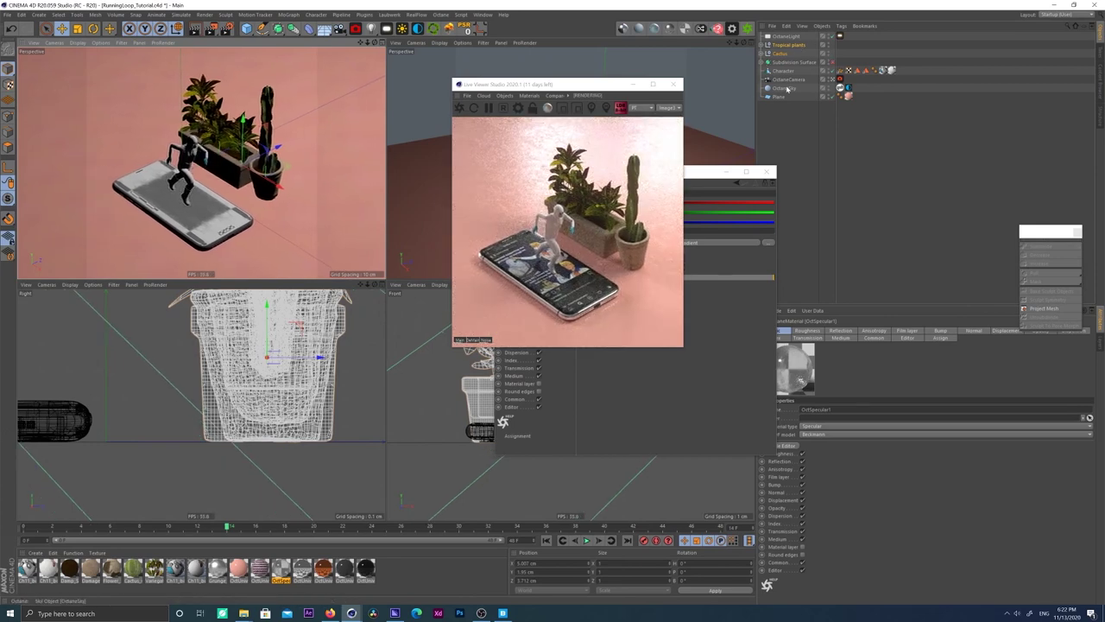
Step: Close the Material Editor and adjust the Y rotation of the OctaneSky environment texture
{"action": "left_click", "coordinate": [849, 88]}
{"action": "left_click", "coordinate": [767, 172]}
{"action": "left_click_drag", "start_coordinate": [958, 415], "coordinate": [959, 415]}
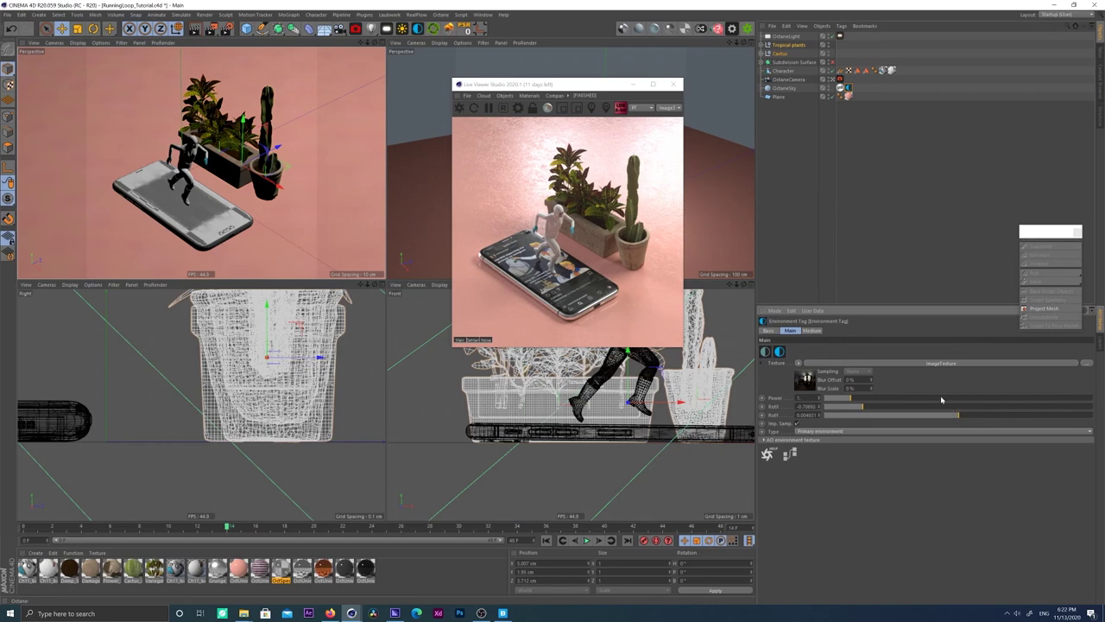
Step: Toggle the OctaneSky off and back on to judge its lighting, and save the project
{"action": "double_click", "coordinate": [829, 89], "text": "alt"}
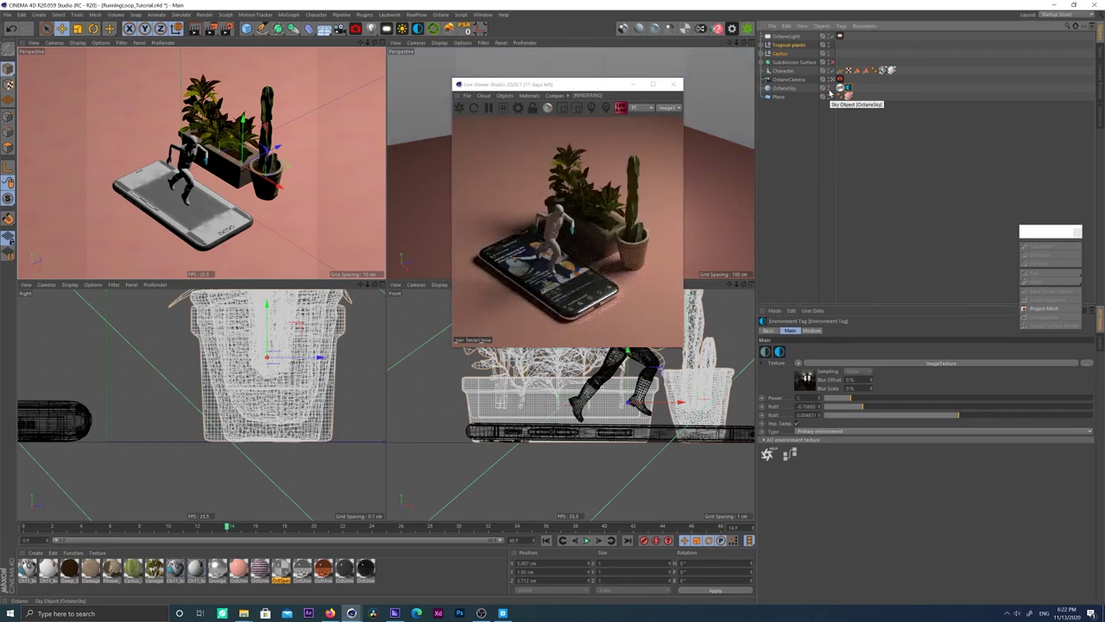
{"action": "left_click", "coordinate": [829, 90], "text": "alt"}
{"action": "key", "text": "ctrl+s"}
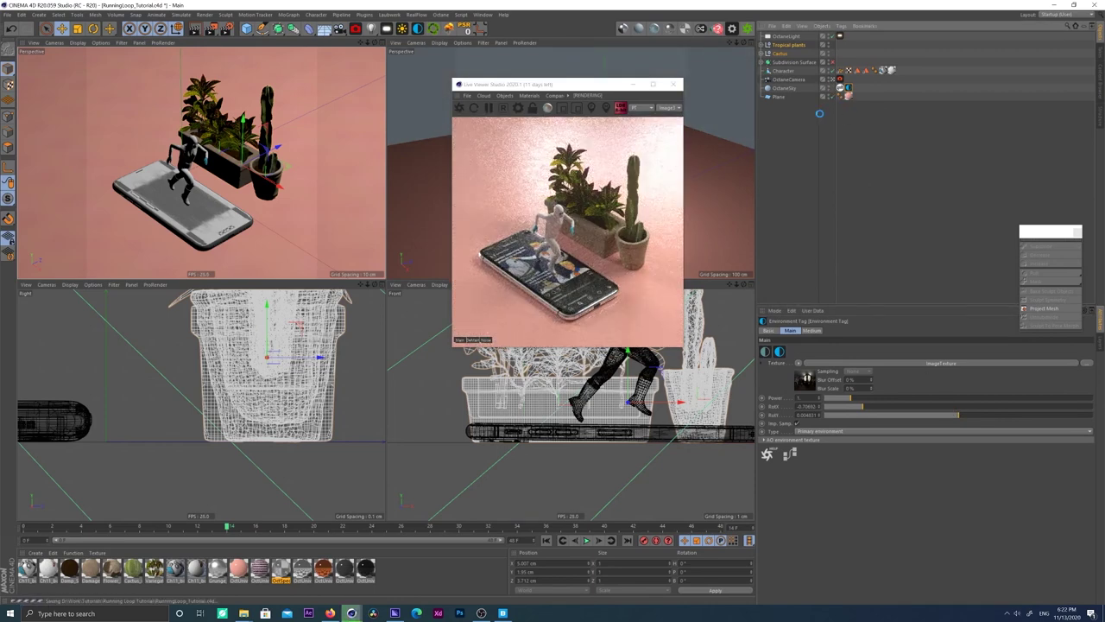
Step: Move the Cactus group slightly along the X axis, away from the planter
{"action": "left_click", "coordinate": [780, 54]}
{"action": "key", "text": "e"}
{"action": "left_click_drag", "start_coordinate": [287, 192], "coordinate": [290, 193]}
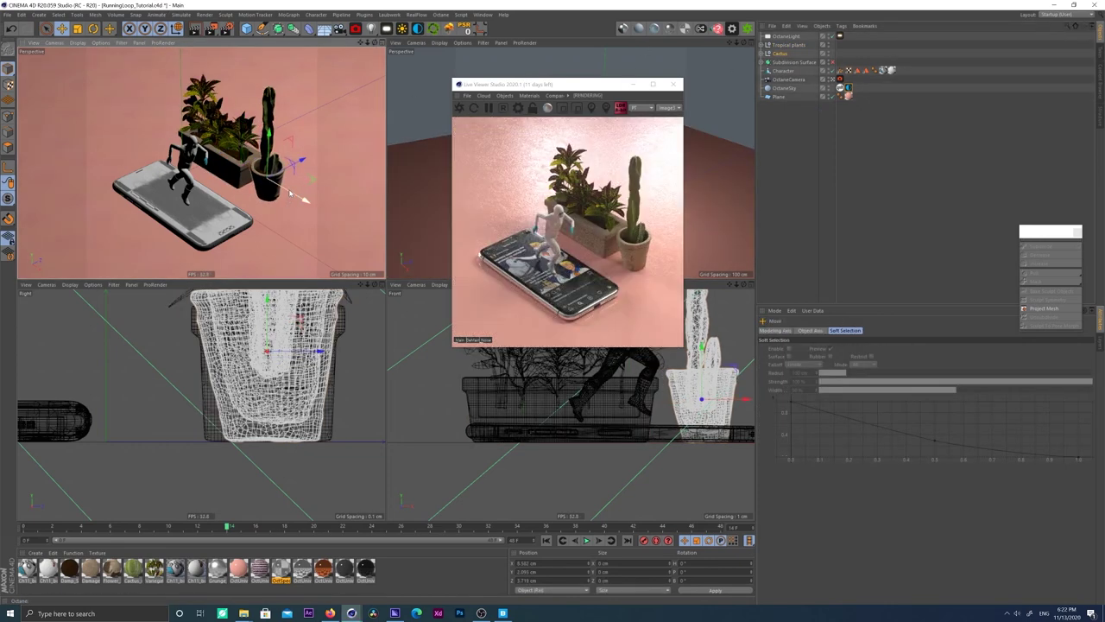
Step: Save the project and create a folder named Running Loop Tut Renders for the regular image output
{"action": "key", "text": "ctrl+s"}
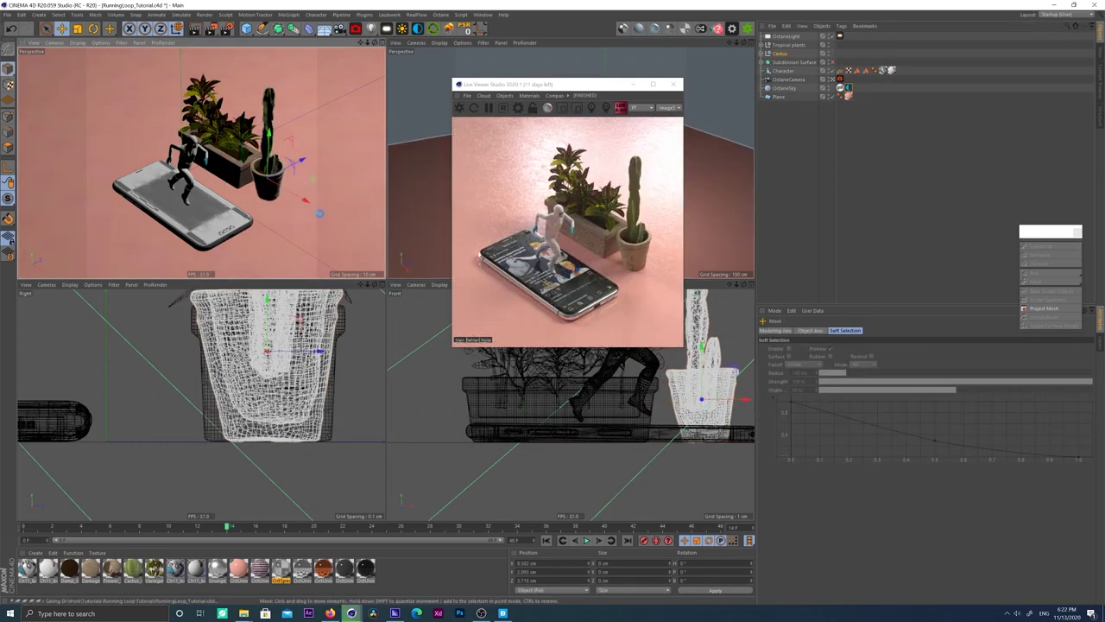
{"action": "key", "text": "ctrl+b"}
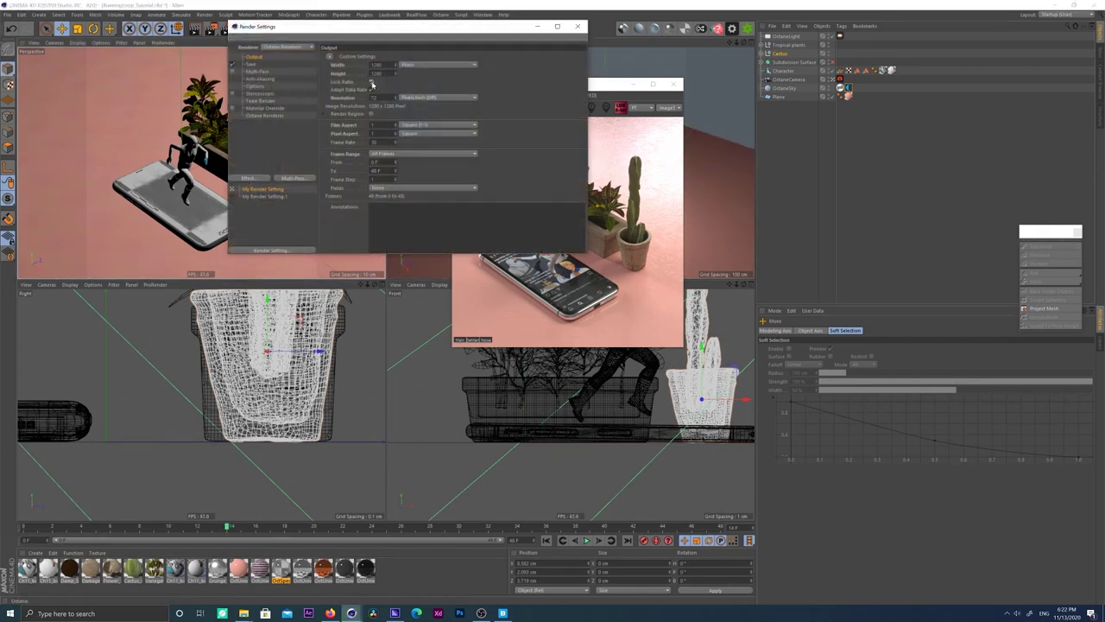
{"action": "left_click", "coordinate": [252, 64]}
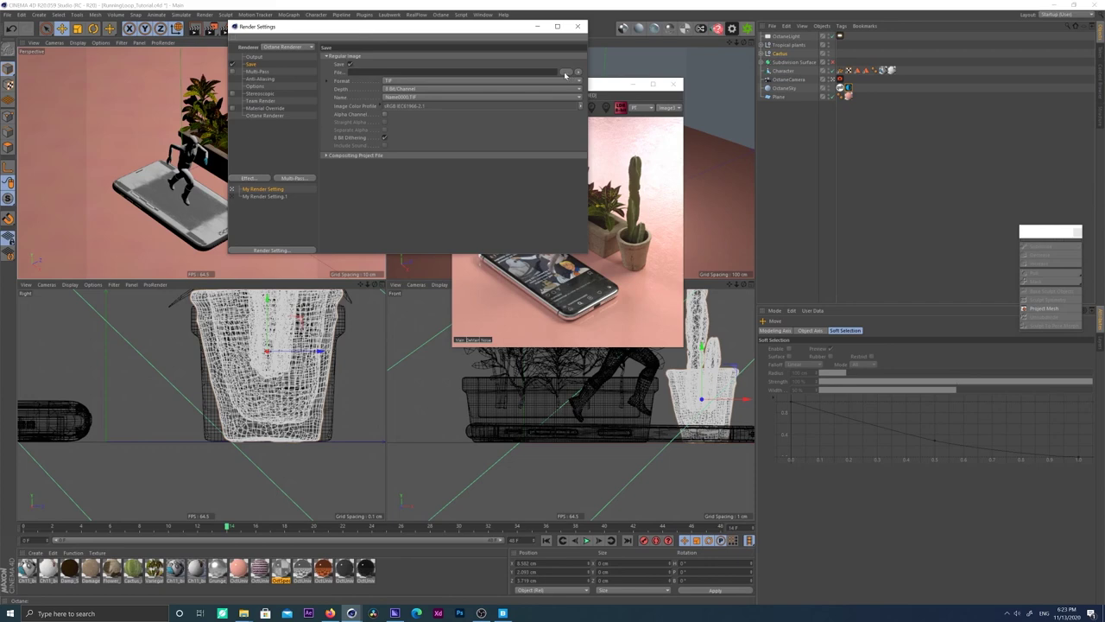
{"action": "left_click", "coordinate": [565, 72]}
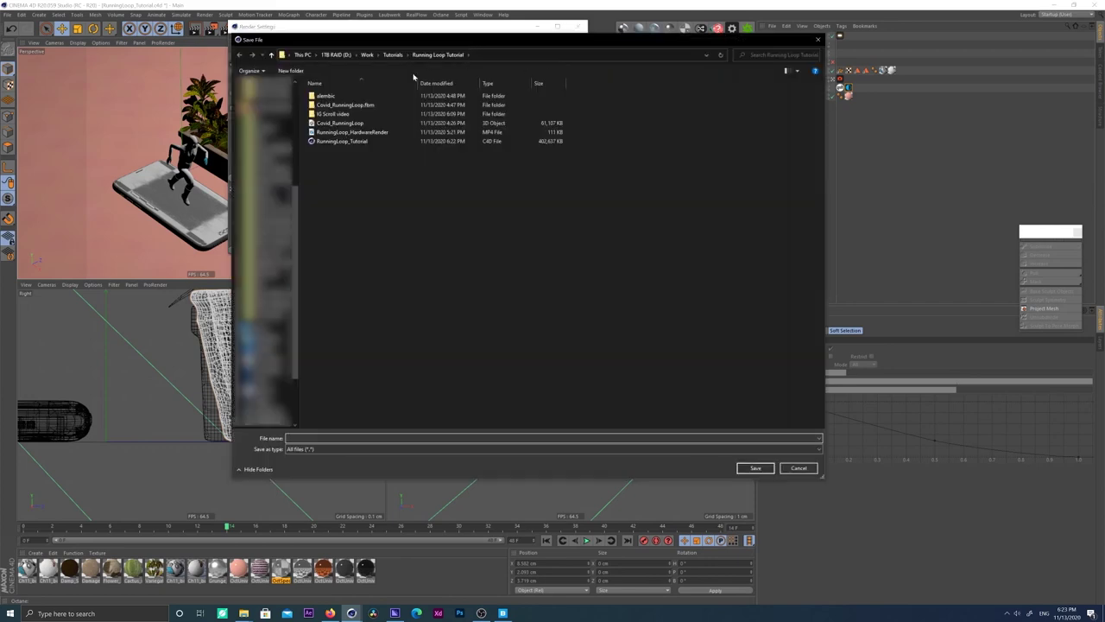
{"action": "right_click", "coordinate": [352, 178]}
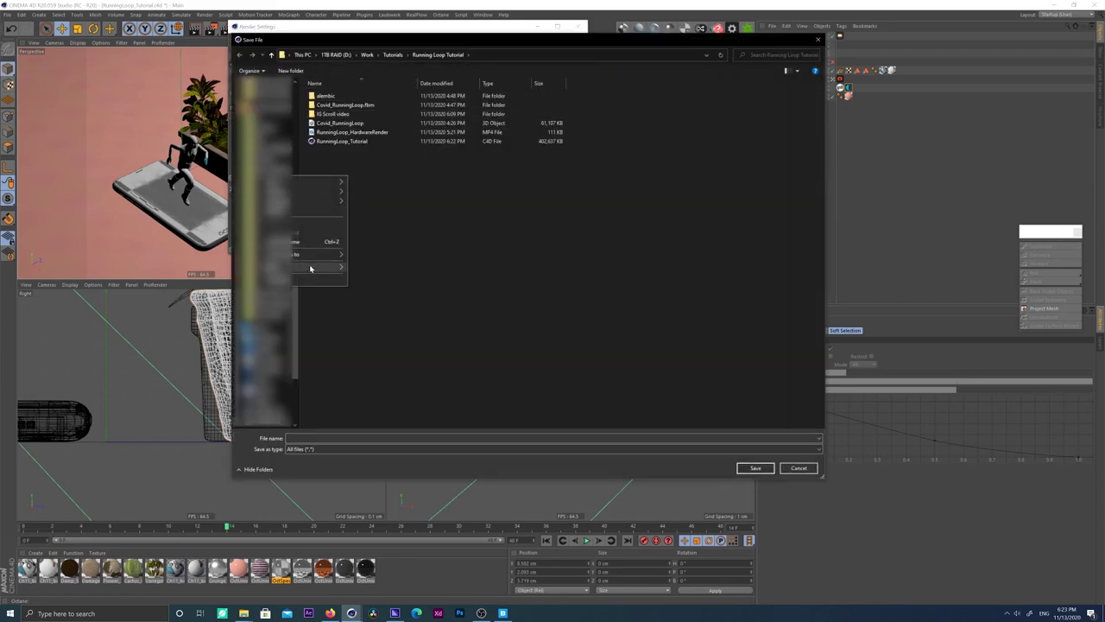
{"action": "left_click", "coordinate": [366, 268]}
{"action": "type", "text": "Running Loop"}
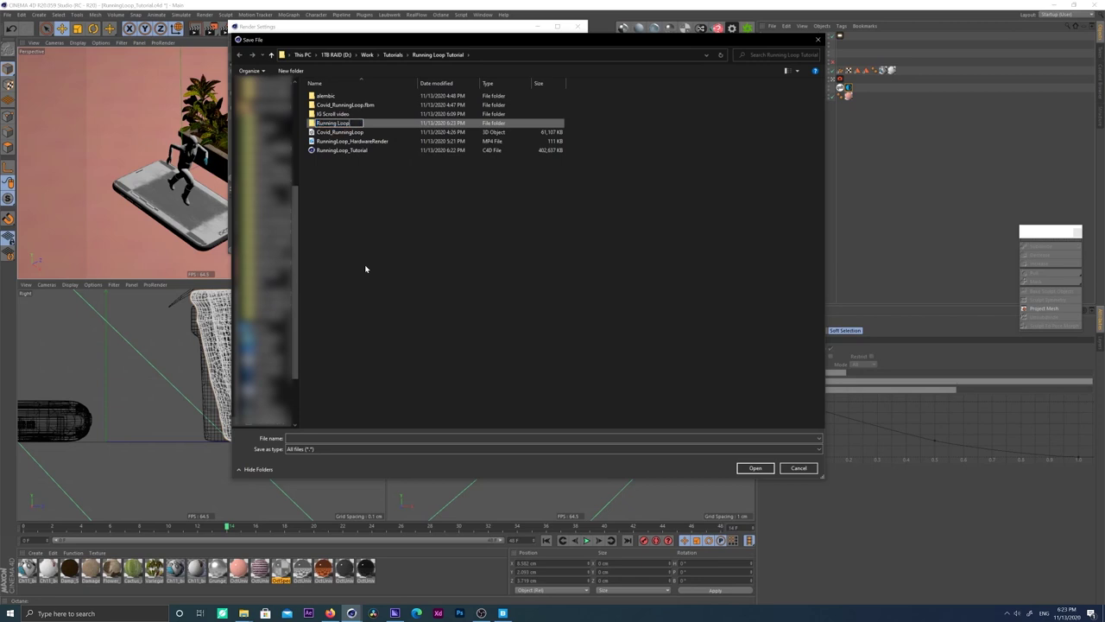
{"action": "type", "text": " Rulut Renders"}
{"action": "key", "text": "Return"}
Step: Set the render output file to RunningLoopTut inside the new folder and its format to OpenEXR
{"action": "double_click", "coordinate": [348, 125]}
{"action": "left_click", "coordinate": [459, 438]}
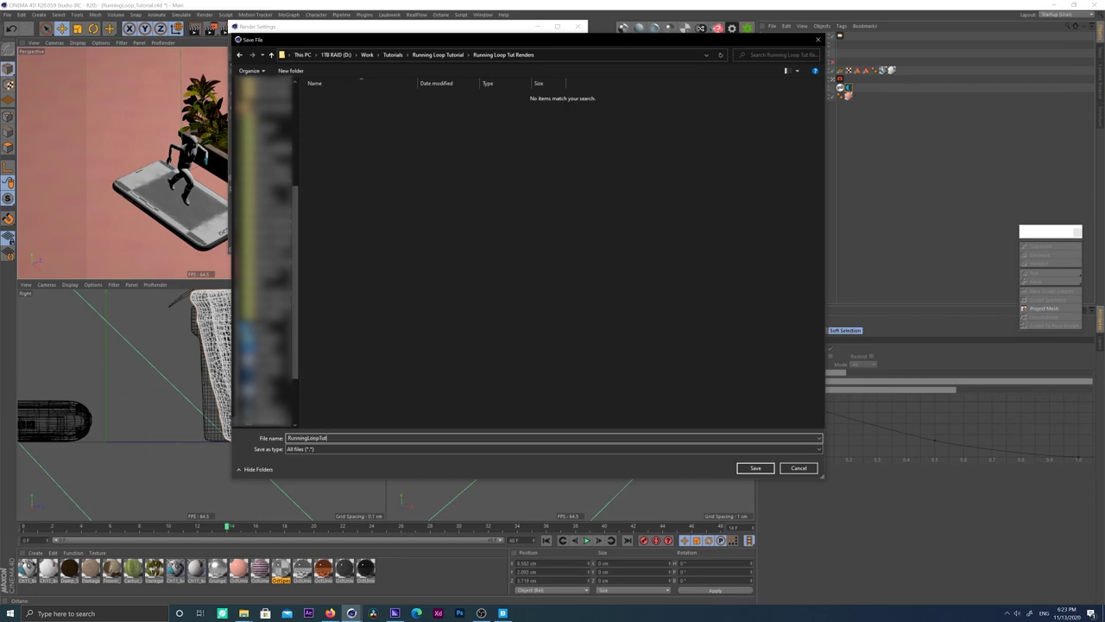
{"action": "key", "text": "Return"}
{"action": "left_click", "coordinate": [427, 82]}
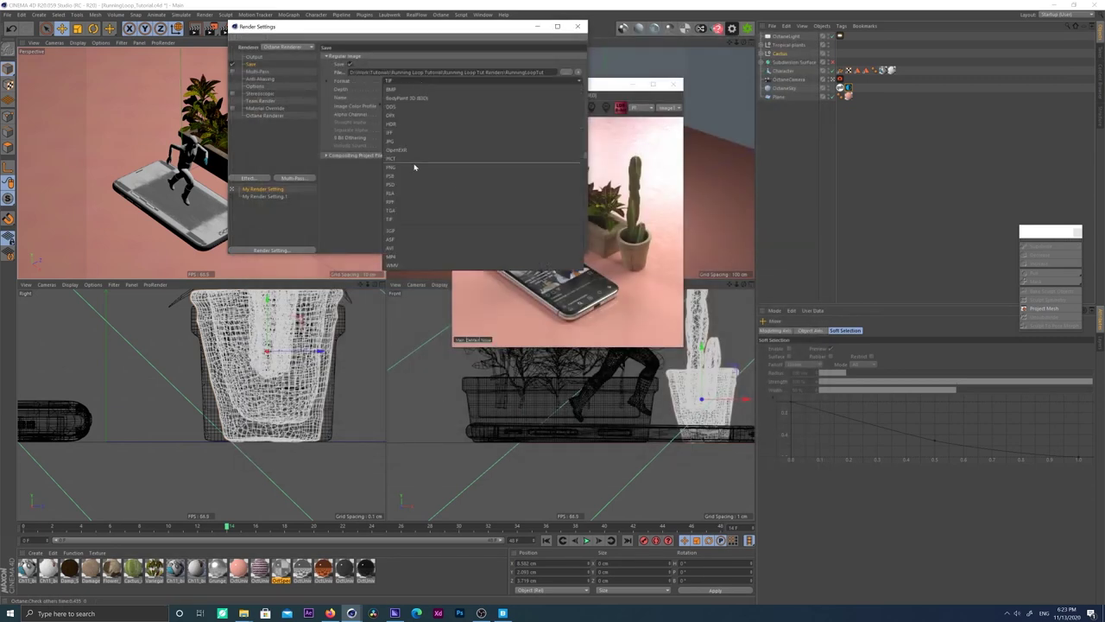
{"action": "left_click", "coordinate": [397, 150]}
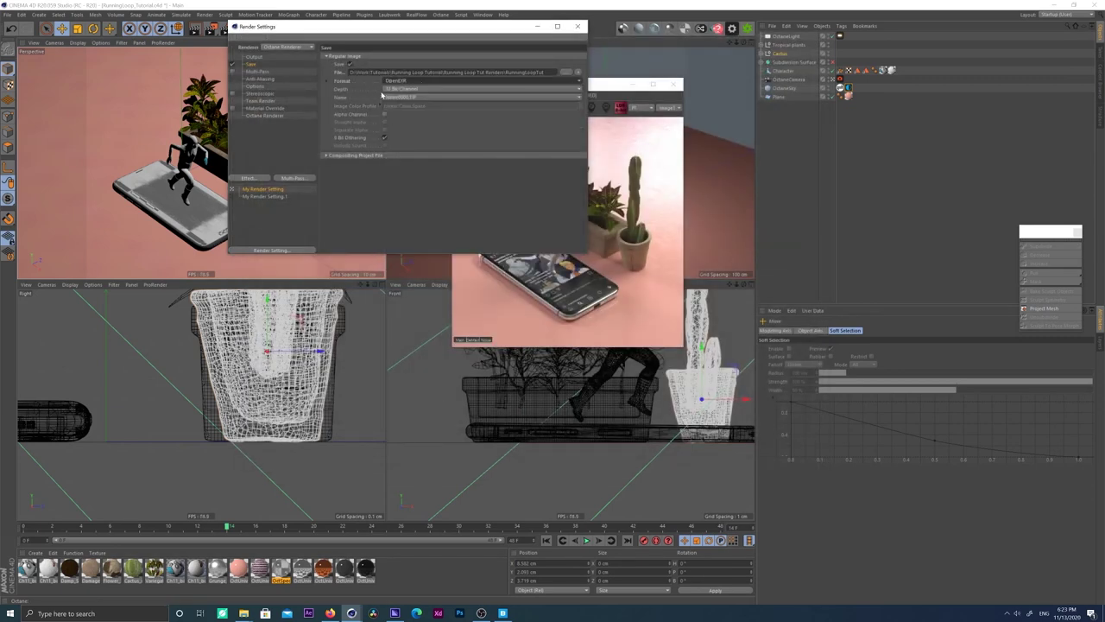
Step: Enable Octane render passes, saving them as RunningLoopTut_mult in the renders folder with the EXR(Octane) format
{"action": "left_click", "coordinate": [284, 116]}
{"action": "left_click", "coordinate": [459, 57]}
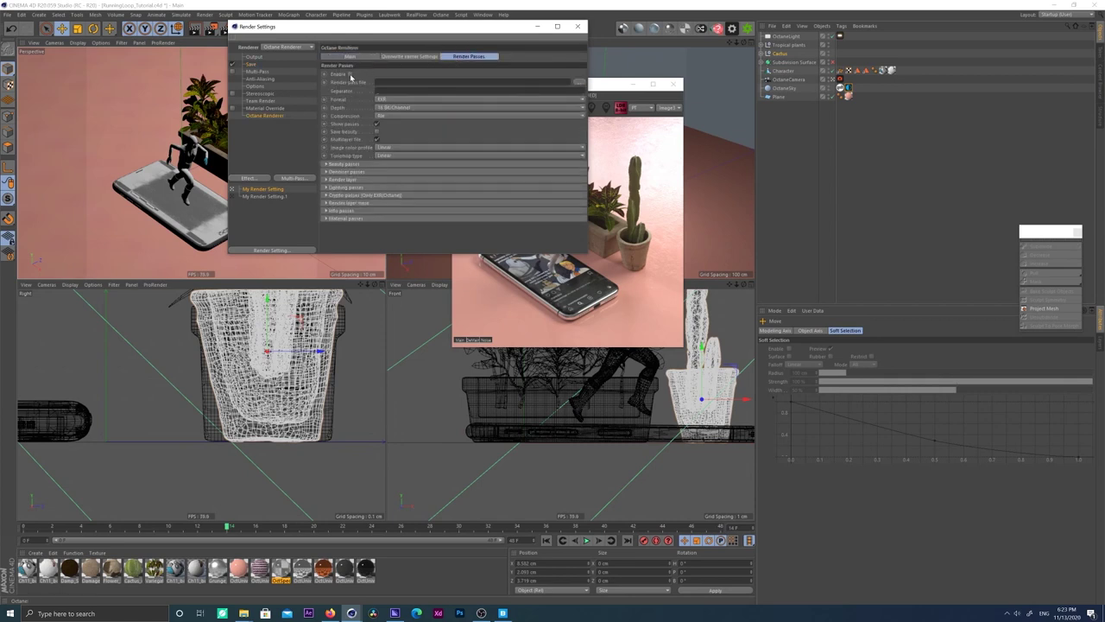
{"action": "key", "text": "ctrl+v"}
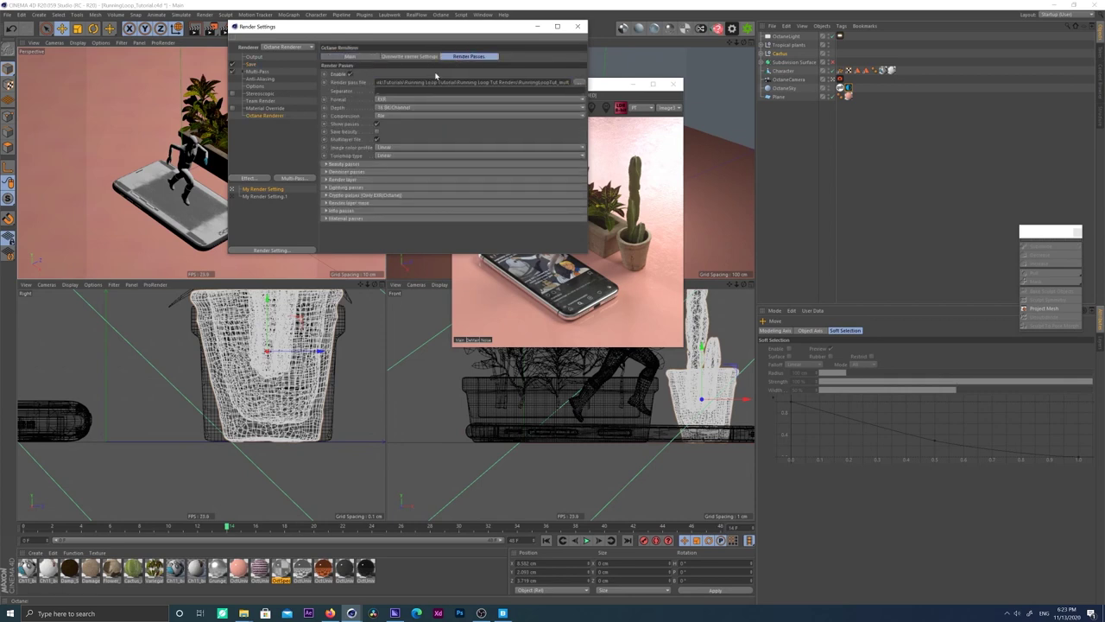
{"action": "left_click", "coordinate": [382, 100]}
{"action": "left_click", "coordinate": [385, 106]}
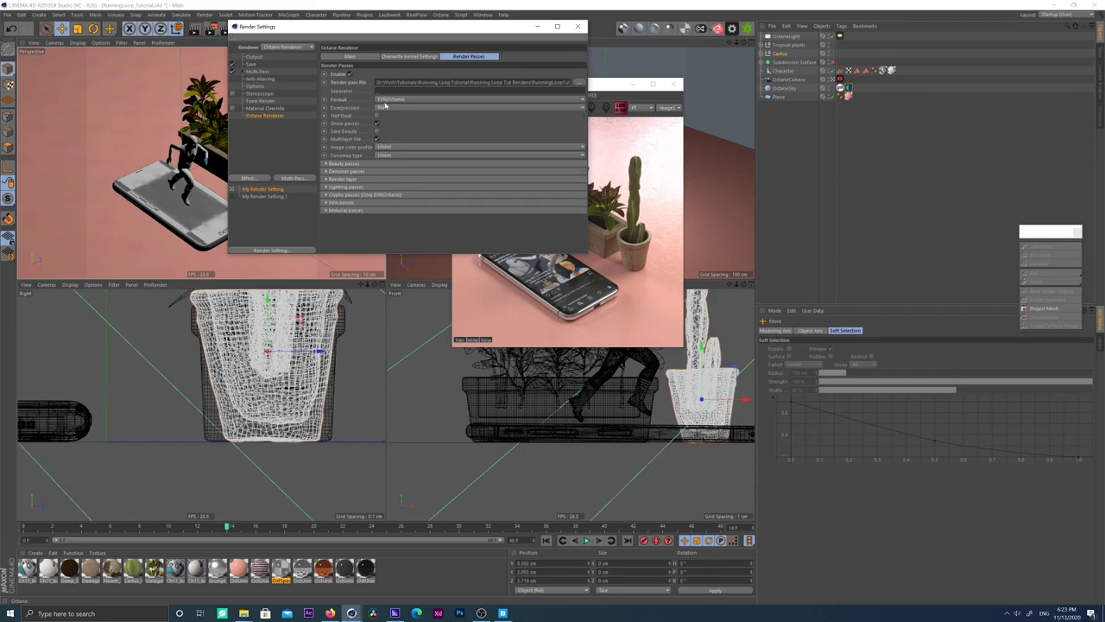
Step: Enable the Shadow beauty pass and the denoised reflection pass, and preview the passes in the Live Viewer
{"action": "left_click", "coordinate": [347, 163]}
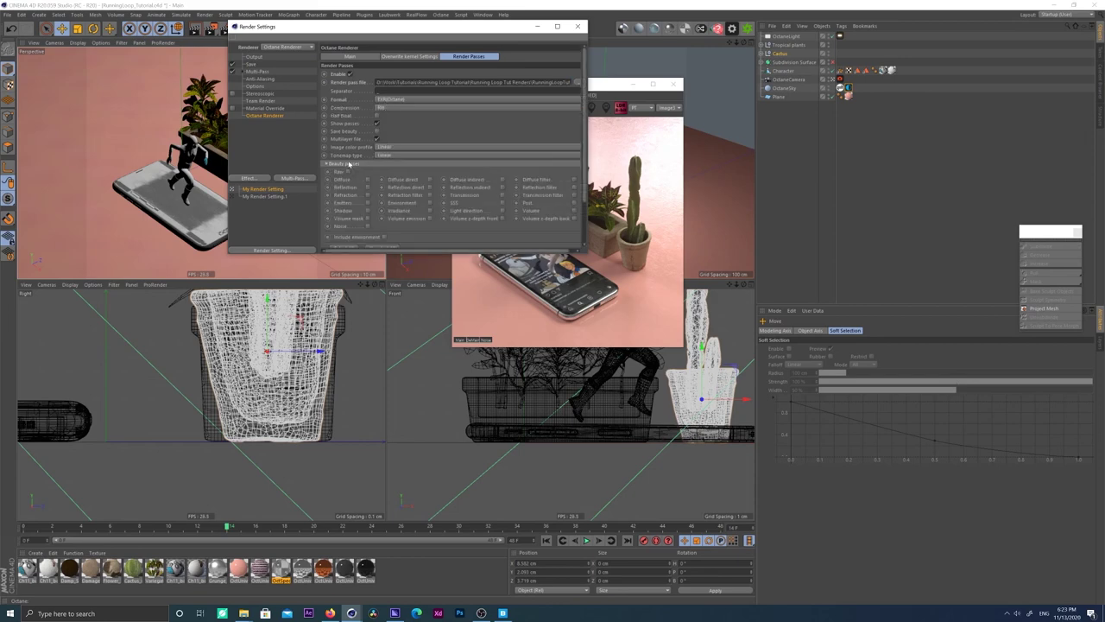
{"action": "left_click_drag", "start_coordinate": [412, 31], "coordinate": [242, 83]}
{"action": "left_click", "coordinate": [173, 216]}
{"action": "left_click", "coordinate": [184, 226]}
{"action": "left_click", "coordinate": [227, 233]}
{"action": "left_click", "coordinate": [313, 248]}
{"action": "left_click", "coordinate": [511, 340]}
{"action": "left_click", "coordinate": [458, 340]}
{"action": "left_click", "coordinate": [177, 225]}
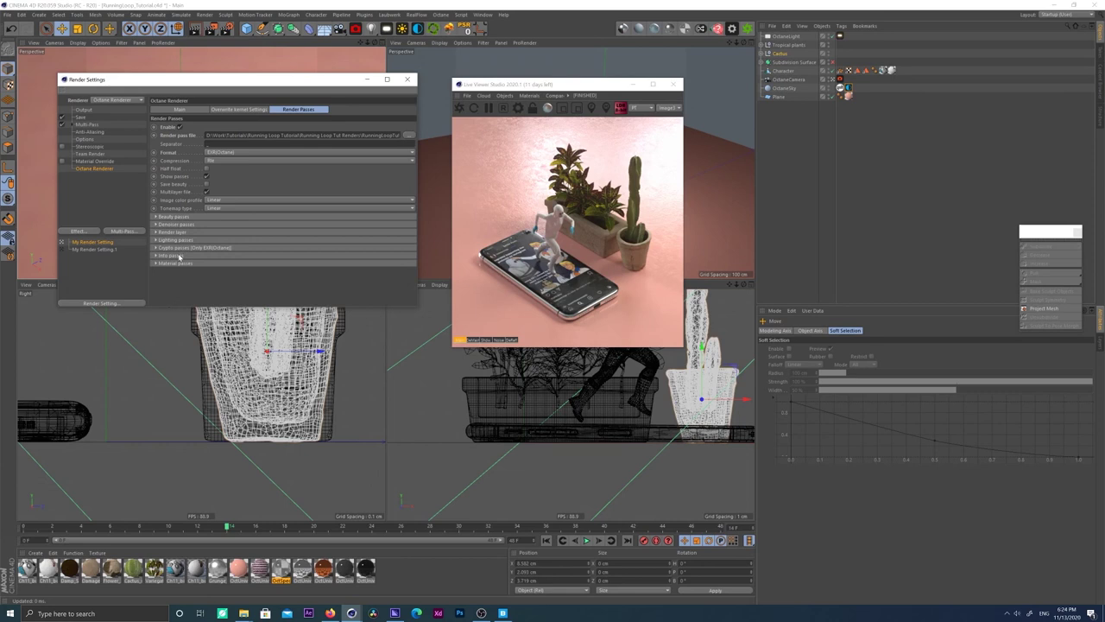
Step: Enable the Shading normal info pass and set the info passes' max samples to 1000
{"action": "left_click", "coordinate": [177, 255]}
{"action": "scroll", "coordinate": [186, 234], "scroll_direction": "down", "scroll_amount": 2}
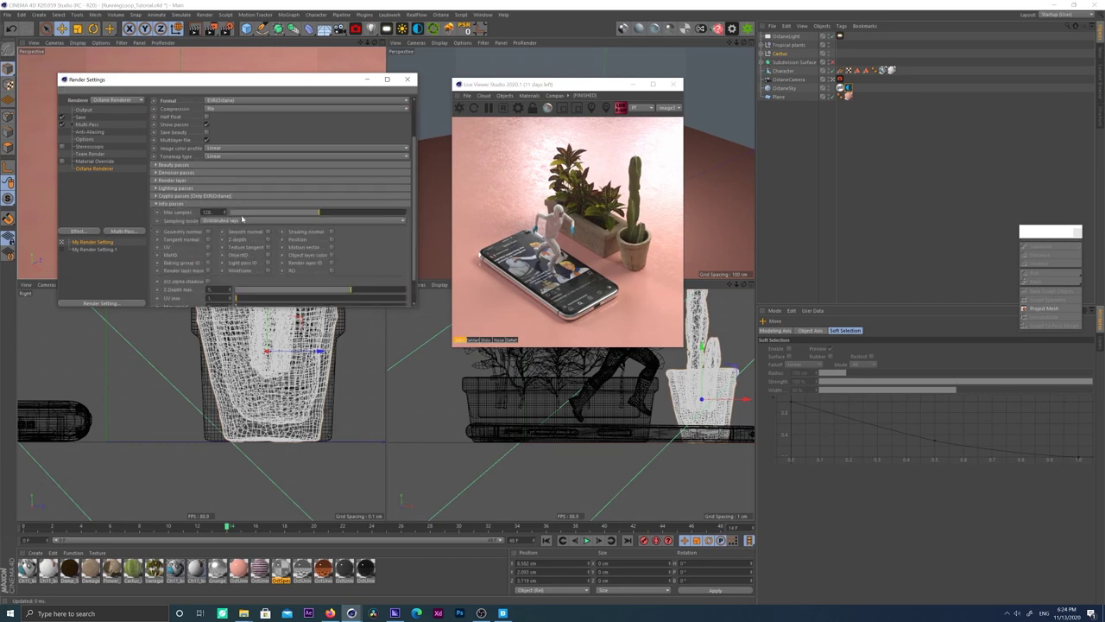
{"action": "left_click", "coordinate": [332, 232]}
{"action": "type", "text": "1000"}
{"action": "key", "text": "Return"}
{"action": "left_click", "coordinate": [175, 203]}
{"action": "left_click", "coordinate": [174, 217]}
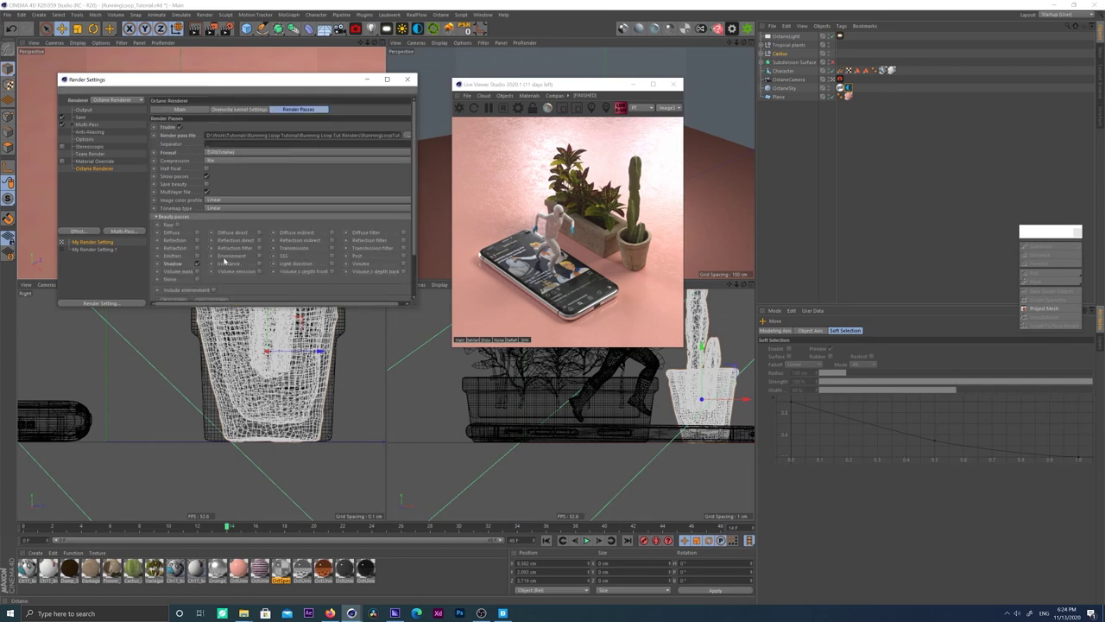
Step: Widen the depth of field aperture in the OctaneCamera tag to about 1.8 cm
{"action": "left_click", "coordinate": [840, 79]}
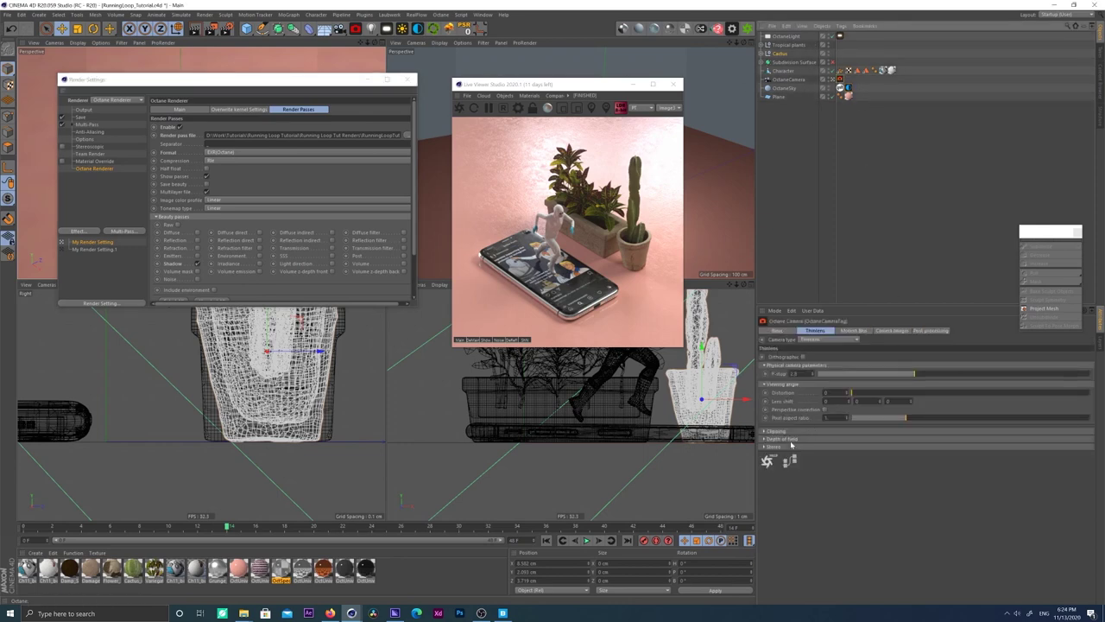
{"action": "left_click", "coordinate": [782, 438]}
{"action": "left_click_drag", "start_coordinate": [876, 456], "coordinate": [958, 456]}
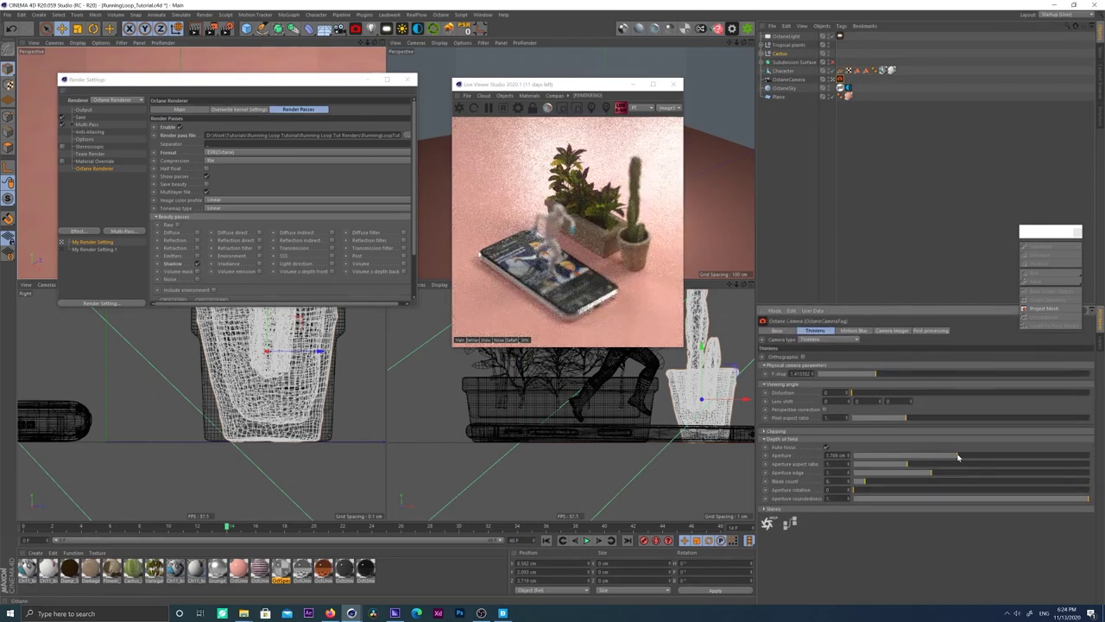
Step: Turn off the camera's auto focus and pick the focus point on the running character in the Live Viewer
{"action": "left_click", "coordinate": [826, 448]}
{"action": "left_click", "coordinate": [591, 108]}
{"action": "left_click", "coordinate": [552, 240]}
{"action": "left_click", "coordinate": [562, 245]}
{"action": "left_click", "coordinate": [556, 227]}
{"action": "left_click", "coordinate": [566, 231]}
Step: Raise the camera's f-stop to 8 and refocus on the character in the Live Viewer
{"action": "left_click_drag", "start_coordinate": [563, 84], "coordinate": [474, 92]}
{"action": "left_click_drag", "start_coordinate": [882, 375], "coordinate": [941, 372]}
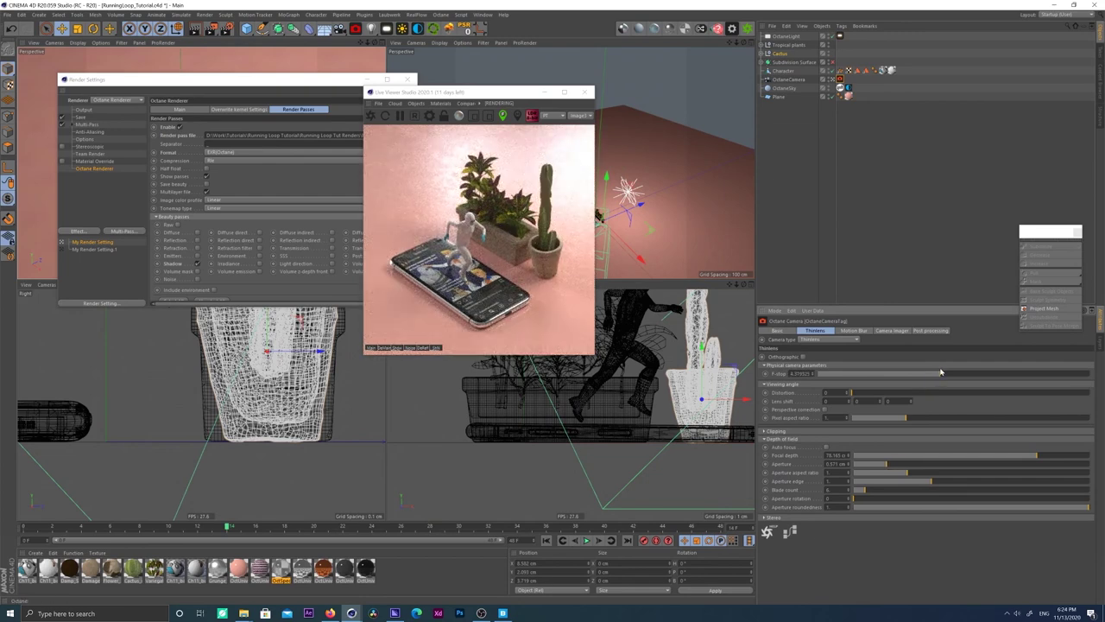
{"action": "left_click_drag", "start_coordinate": [941, 372], "coordinate": [974, 373]}
{"action": "right_click", "coordinate": [471, 221]}
{"action": "left_click", "coordinate": [480, 228]}
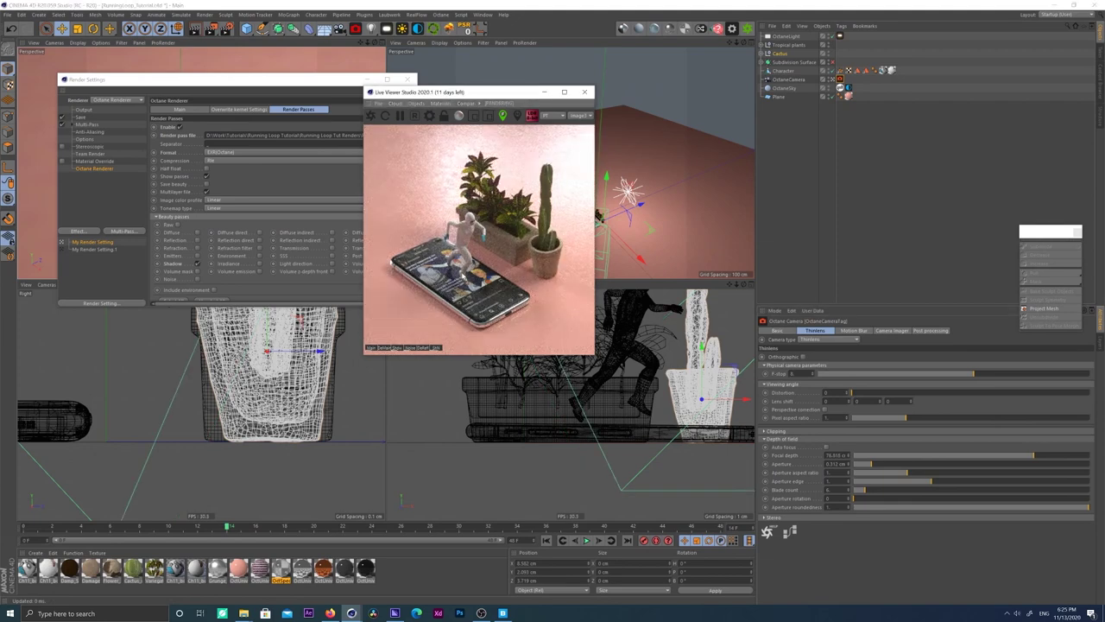
Step: Lock the Live Viewer's resolution and enlarge its window to inspect the whole rendered frame
{"action": "left_click", "coordinate": [444, 116]}
{"action": "left_click_drag", "start_coordinate": [461, 93], "coordinate": [376, 60]}
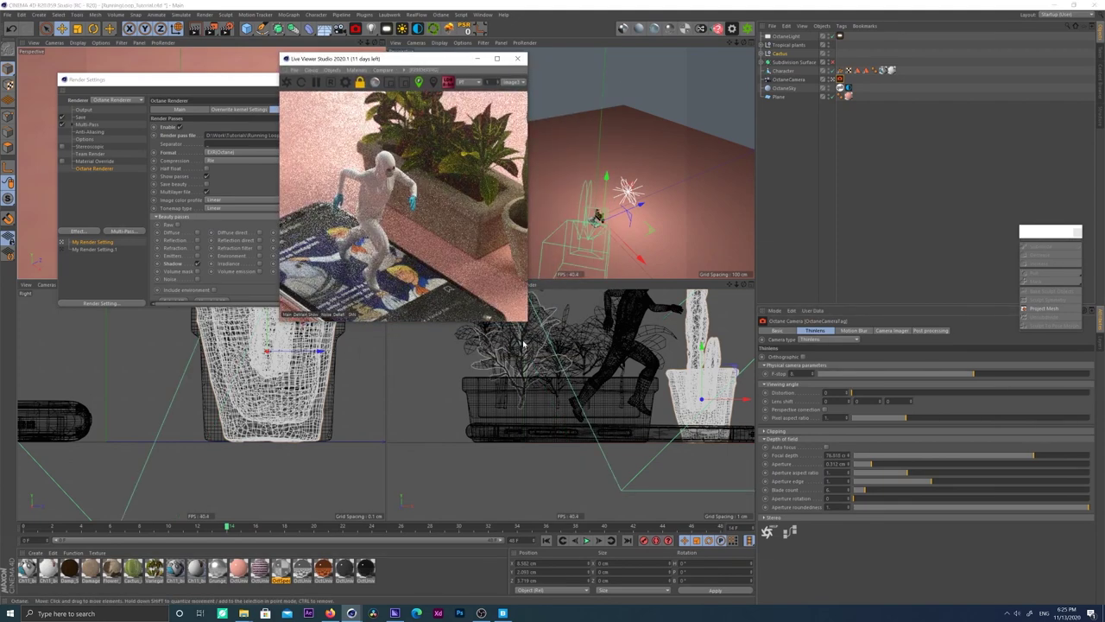
{"action": "left_click_drag", "start_coordinate": [527, 321], "coordinate": [760, 475]}
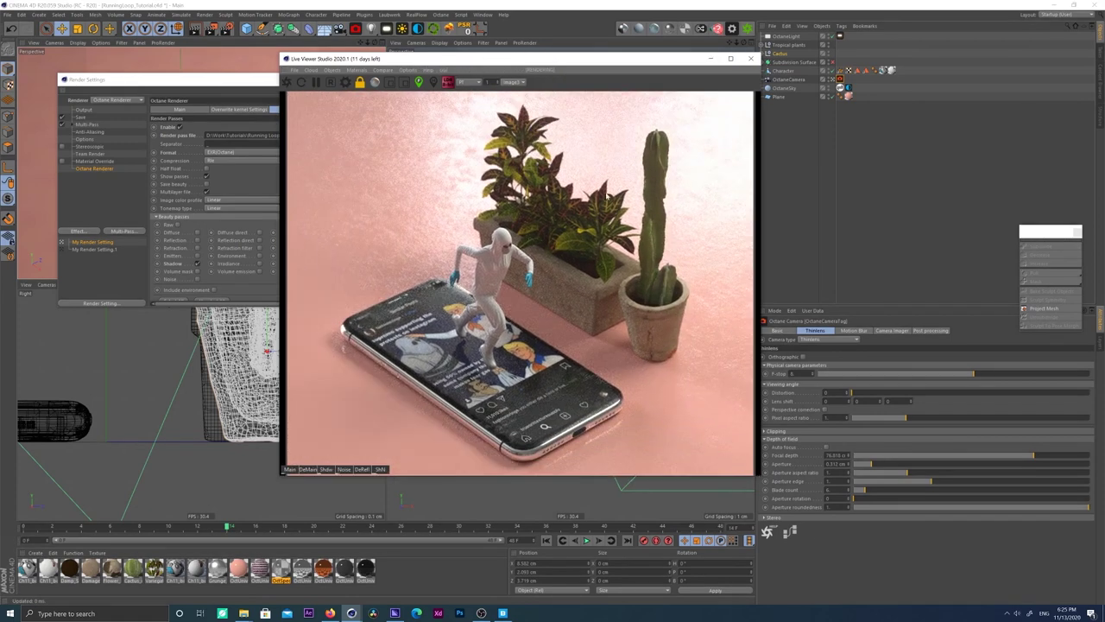
{"action": "left_click_drag", "start_coordinate": [580, 60], "coordinate": [442, 58]}
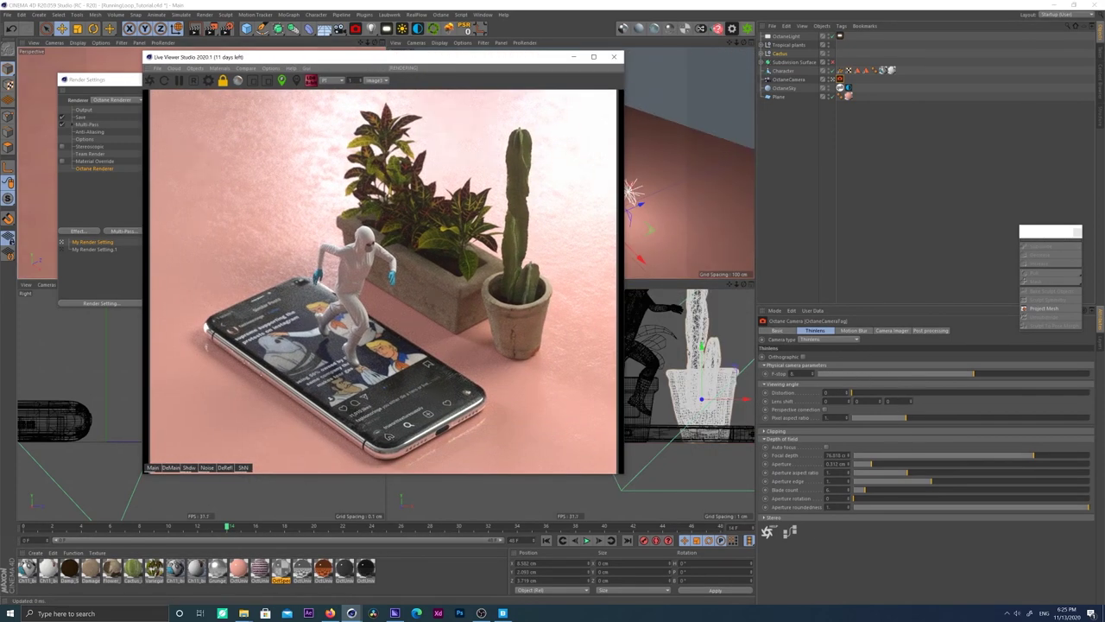
Step: Set the OctaneCamera's f-stop to 11
{"action": "double_click", "coordinate": [794, 373]}
{"action": "type", "text": "11"}
{"action": "key", "text": "Return"}
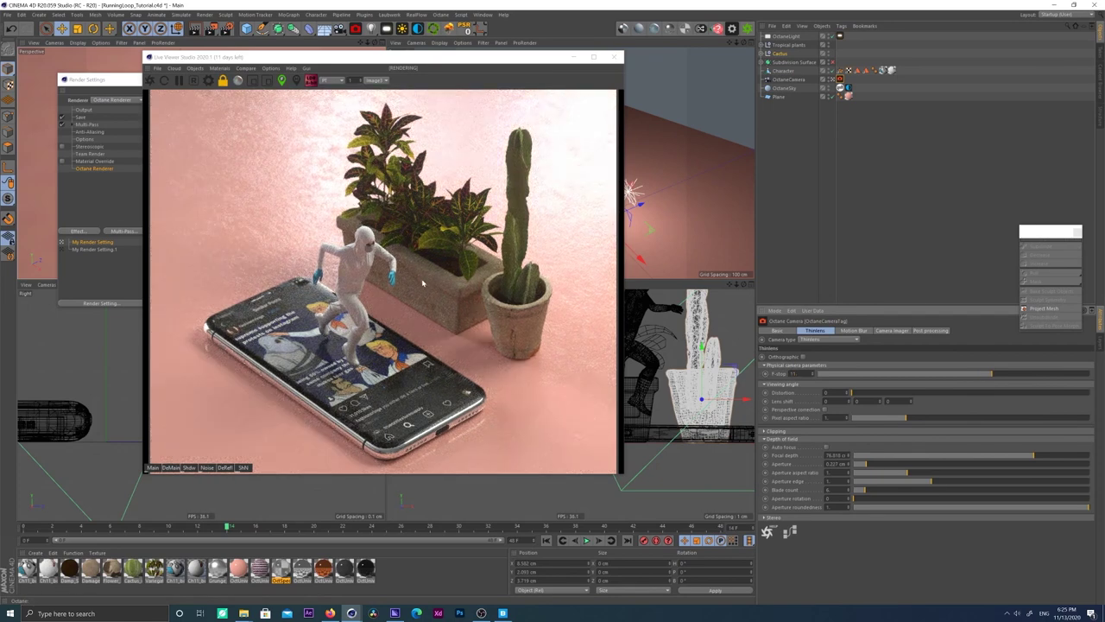
Step: Set the Live Viewer's resolution scale to 0.5 and render the animation to the Picture Viewer
{"action": "left_click", "coordinate": [349, 82]}
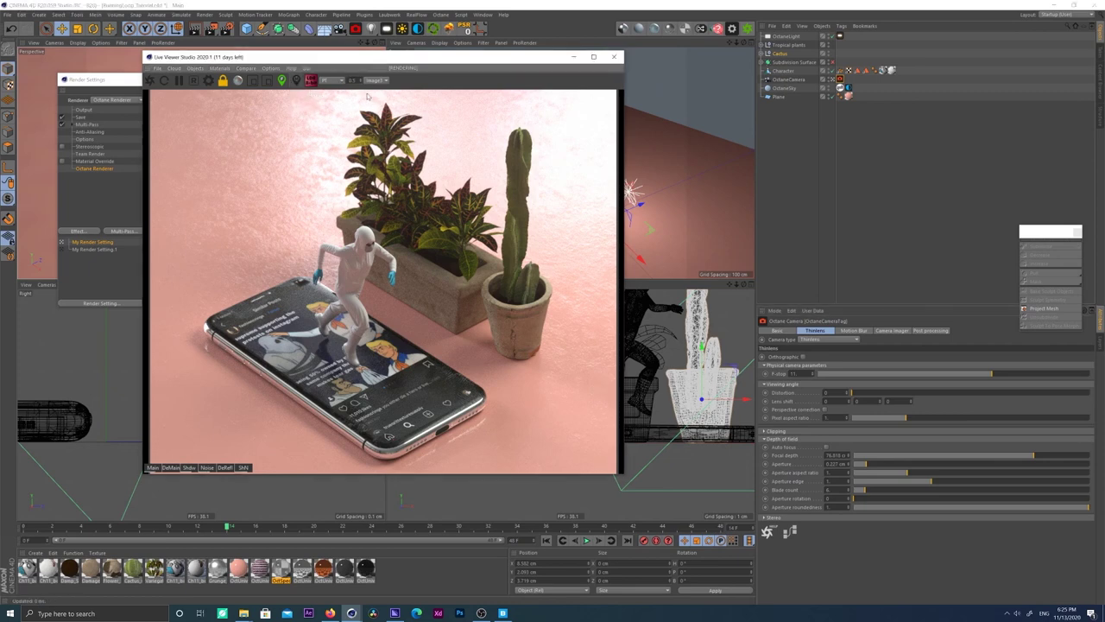
{"action": "key", "text": "Return"}
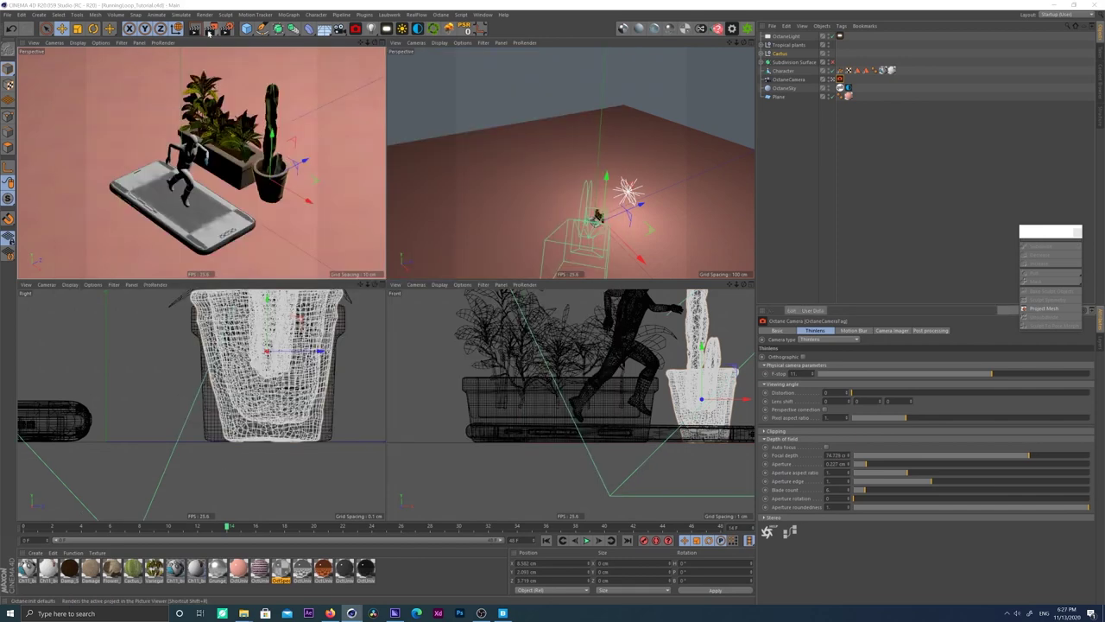
{"action": "key", "text": "shift+r"}
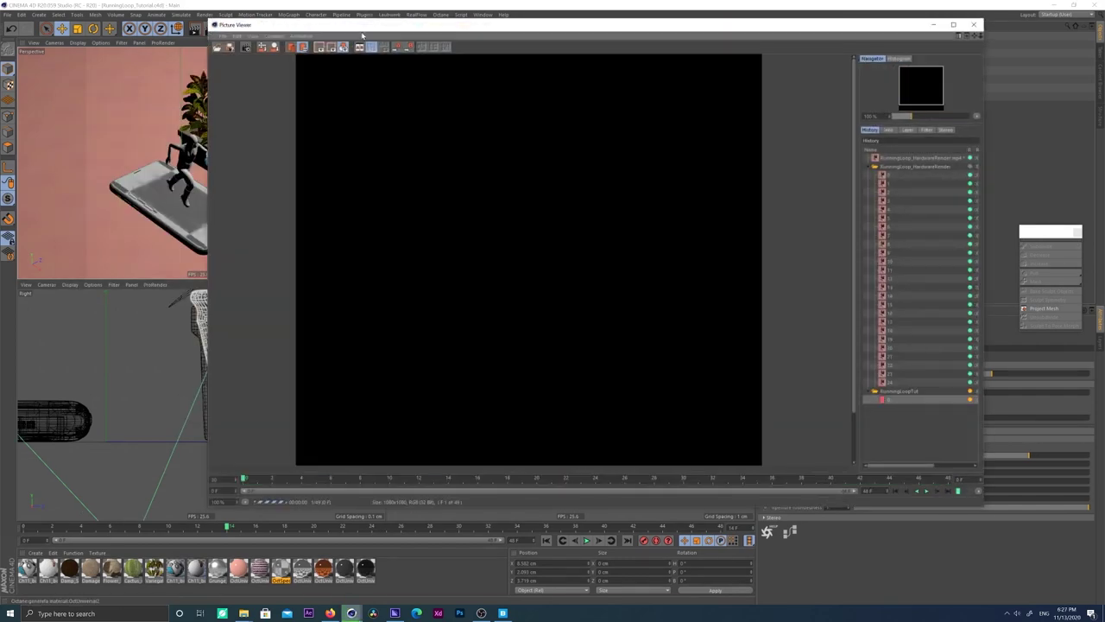
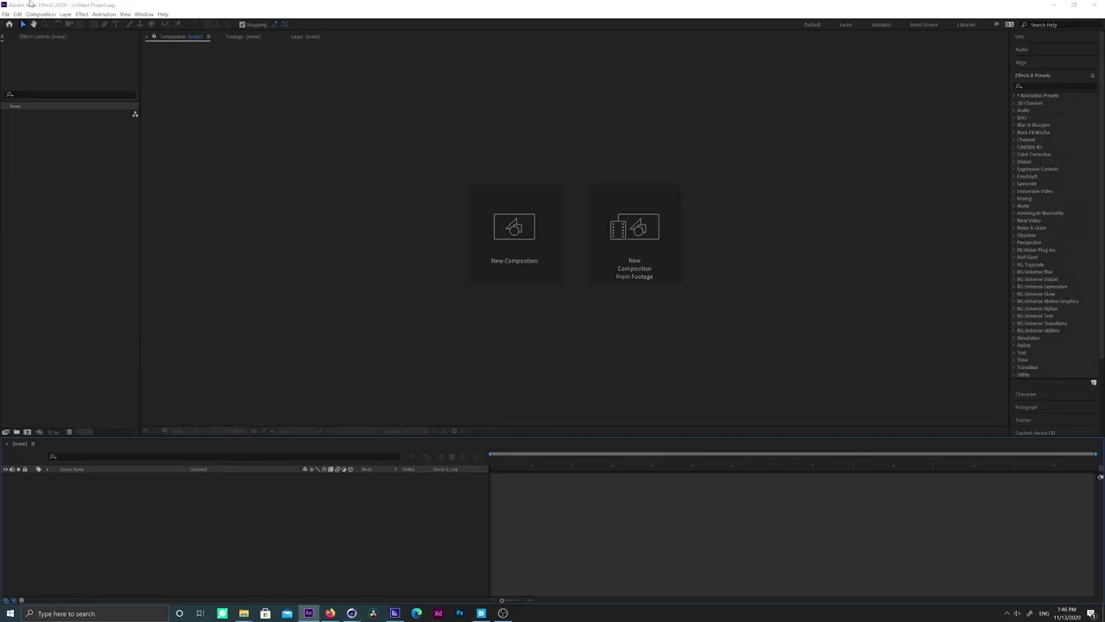
Step: Switch to After Effects and import the RunningLoopTut and RunningLoopTut_mult EXR files as image sequences
{"action": "key", "text": "ctrl+i"}
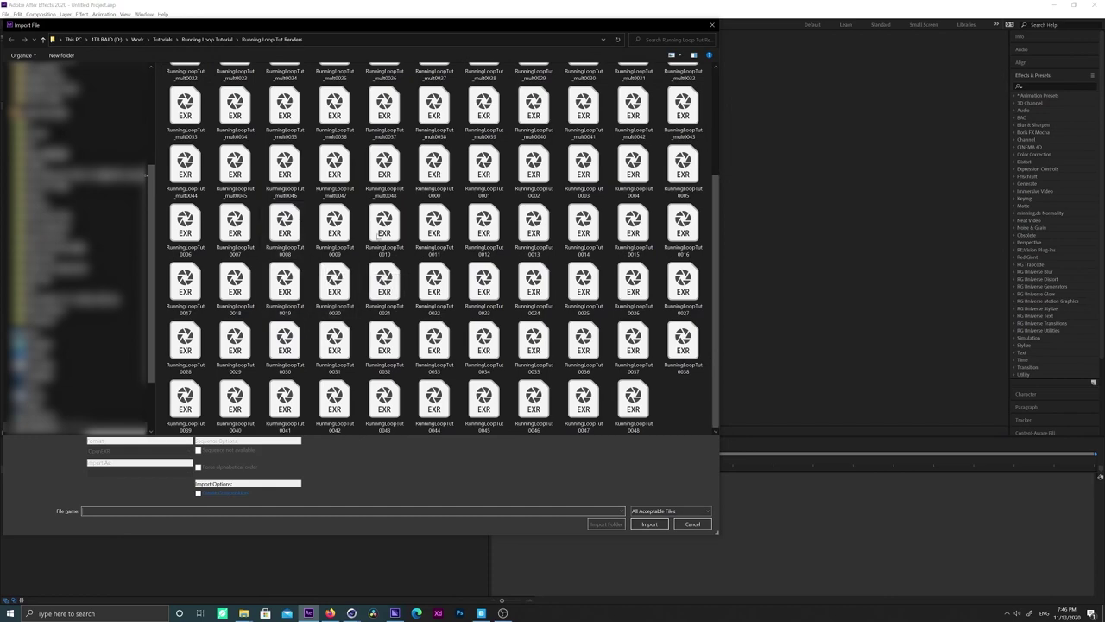
{"action": "left_click", "coordinate": [673, 56]}
{"action": "left_click", "coordinate": [295, 154]}
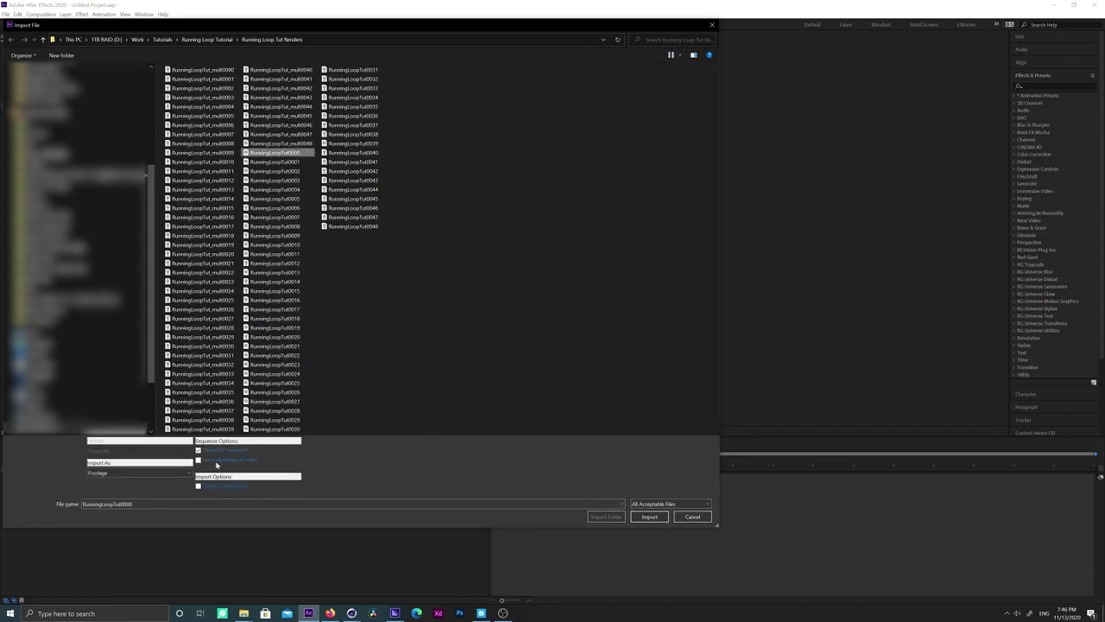
{"action": "left_click", "coordinate": [660, 516]}
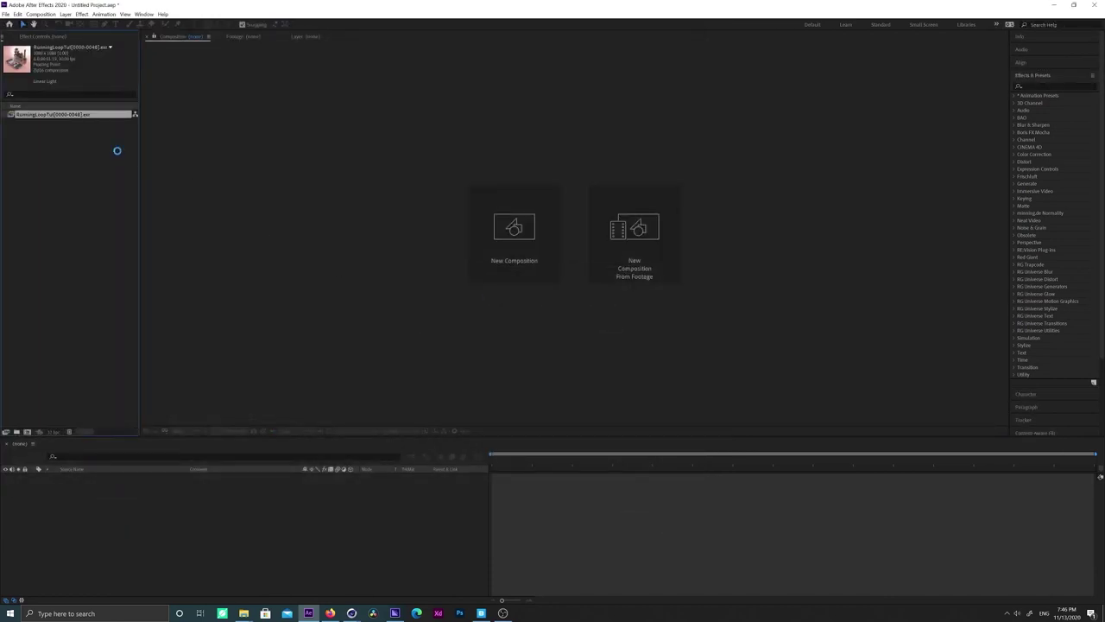
{"action": "double_click", "coordinate": [119, 154]}
{"action": "double_click", "coordinate": [212, 78]}
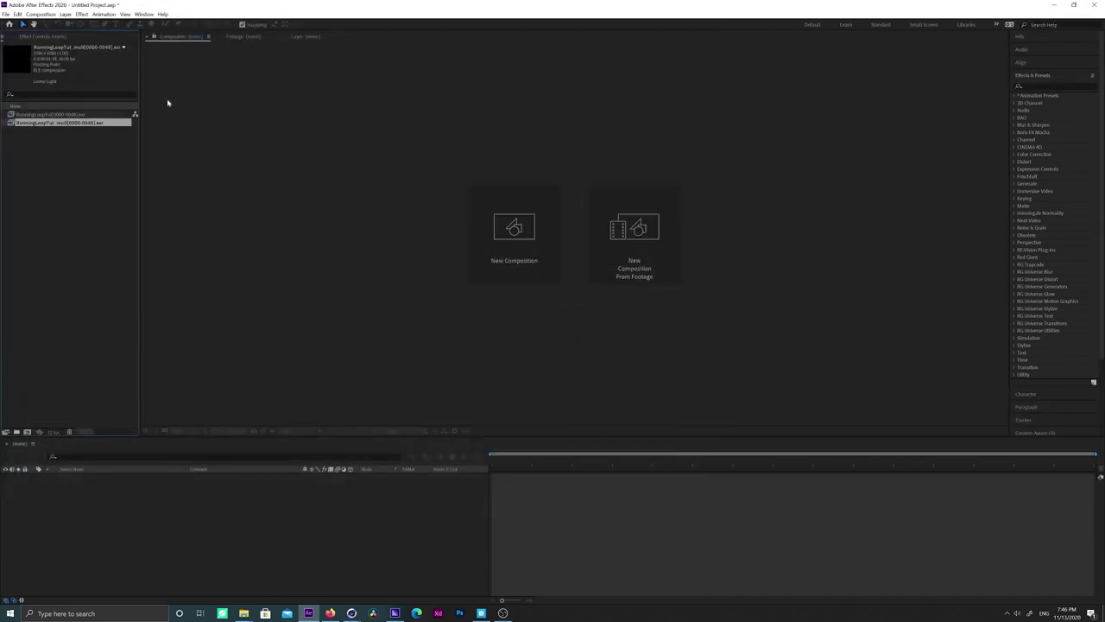
Step: Create a composition from the RunningLoopTut sequence and add the RunningLoopTut_mult sequence as its uppermost layer
{"action": "right_click", "coordinate": [68, 114]}
{"action": "left_click", "coordinate": [70, 136]}
{"action": "left_click_drag", "start_coordinate": [46, 129], "coordinate": [160, 473]}
Step: Apply the EXtractoR effect to the RunningLoopTut_mult layer and set its channels to Denoised beauty
{"action": "left_click", "coordinate": [1045, 87]}
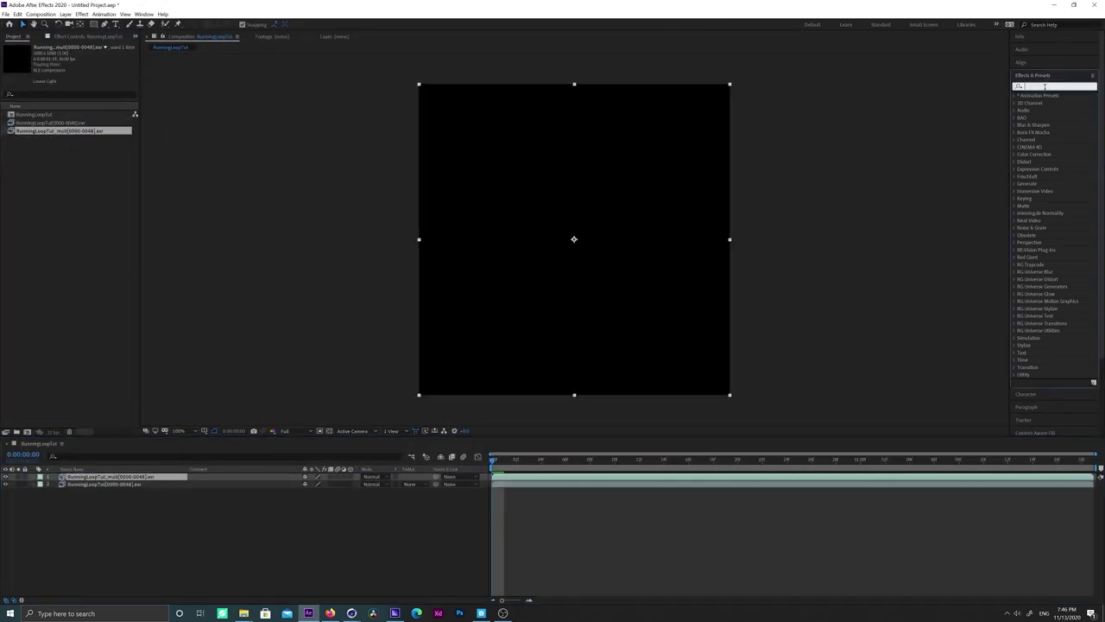
{"action": "type", "text": "extractor"}
{"action": "double_click", "coordinate": [1036, 104]}
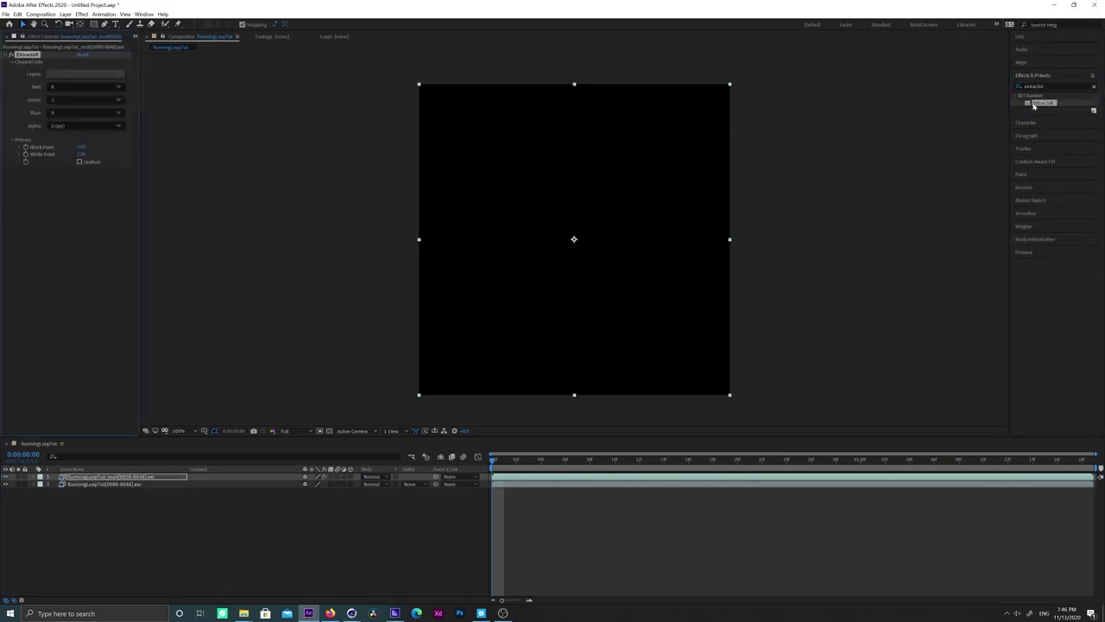
{"action": "left_click", "coordinate": [73, 74]}
{"action": "left_click", "coordinate": [181, 89]}
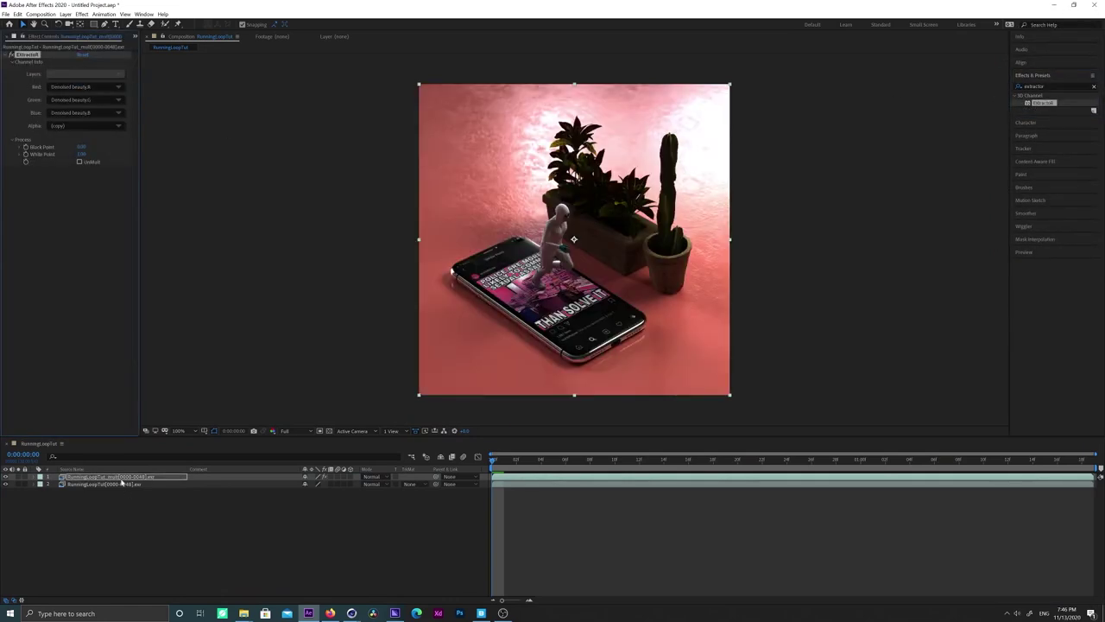
Step: Apply the Exposure effect to the RunningLoopTut_mult layer and set its Gamma Correction to 2.2
{"action": "double_click", "coordinate": [1032, 86]}
{"action": "type", "text": "exposure"}
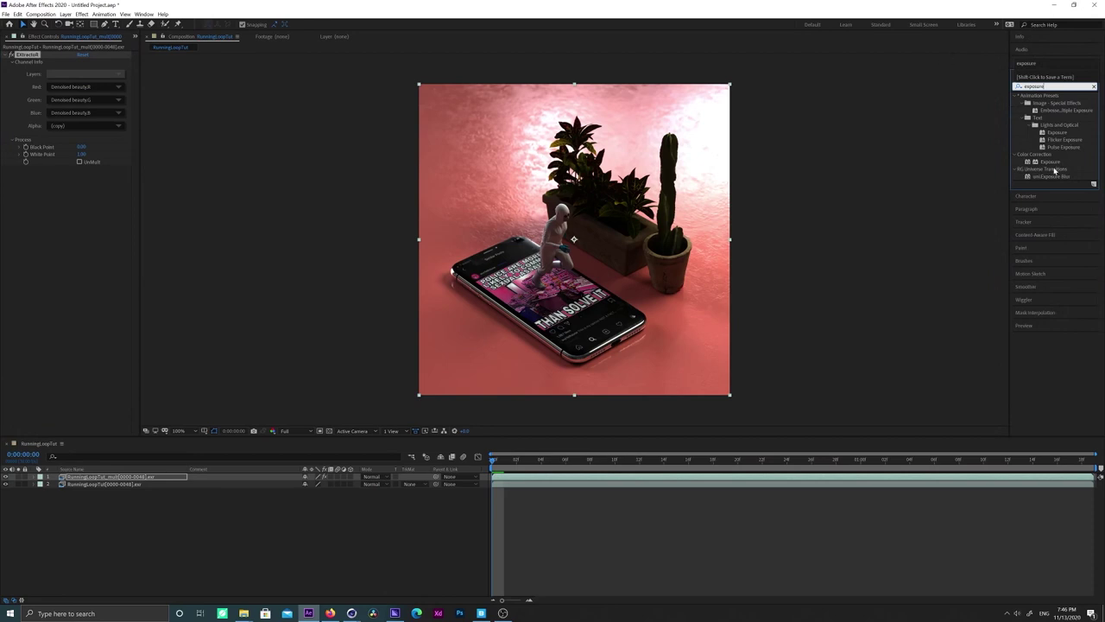
{"action": "double_click", "coordinate": [1051, 163]}
{"action": "left_click", "coordinate": [79, 206]}
{"action": "type", "text": "2.2"}
{"action": "key", "text": "Return"}
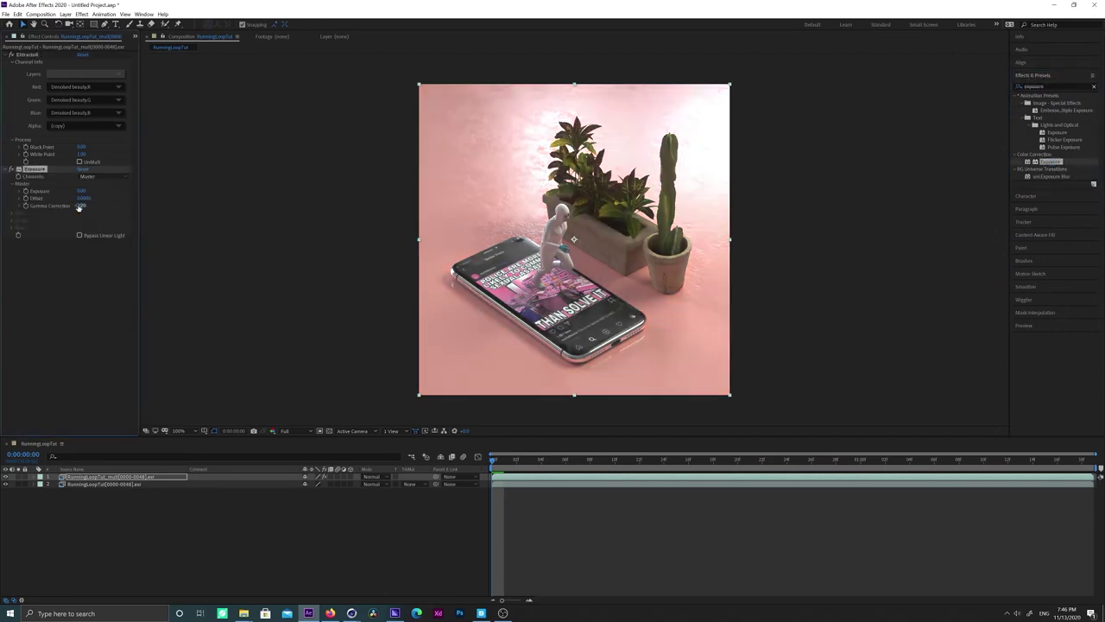
Step: Compare the image with and without the denoised beauty layer, and set that layer's opacity to 75%
{"action": "left_click", "coordinate": [139, 478]}
{"action": "left_click", "coordinate": [6, 477]}
{"action": "left_click", "coordinate": [7, 478]}
{"action": "left_click", "coordinate": [6, 478]}
{"action": "left_click", "coordinate": [6, 477]}
{"action": "key", "text": "t"}
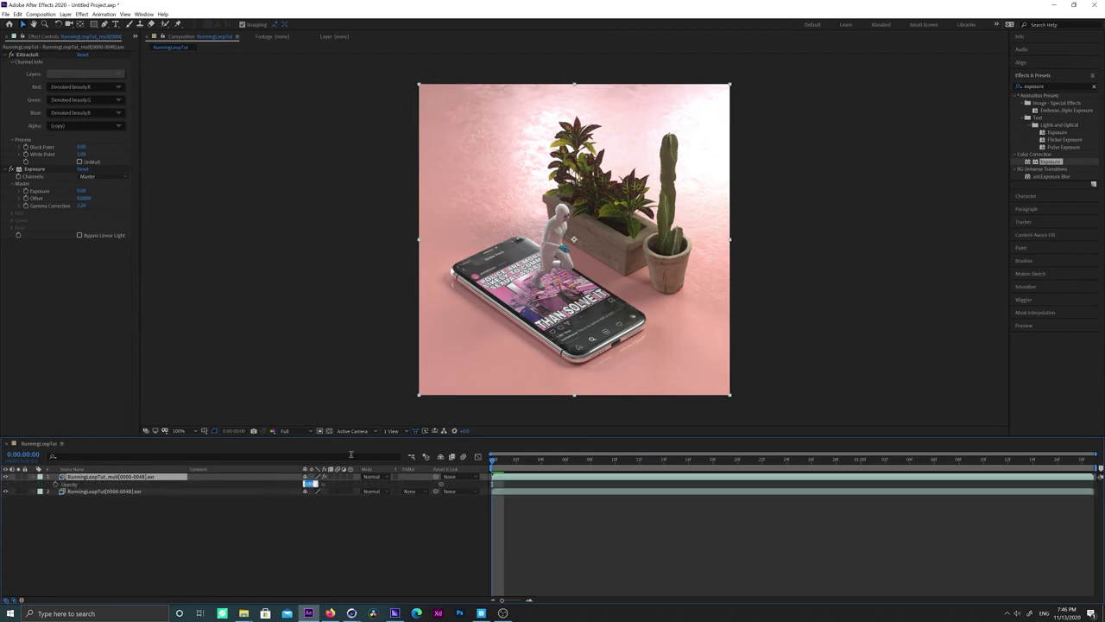
{"action": "key", "text": "Return"}
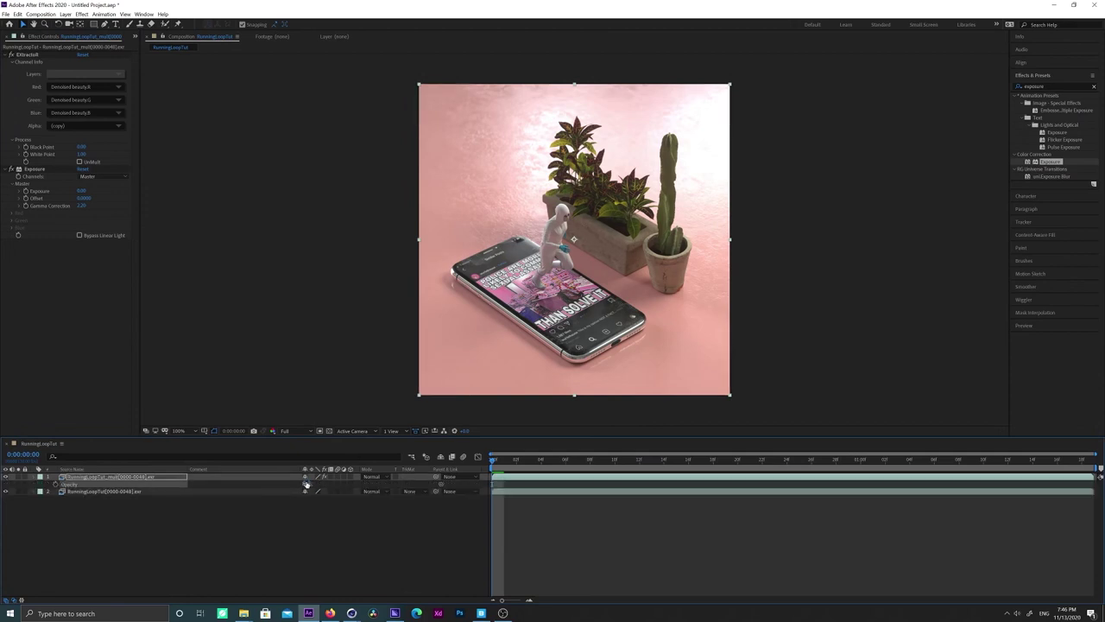
Step: Duplicate the denoised beauty layer, switch the copy's EXtractoR channels to Denoised reflection indirect and set its blending mode to Screen
{"action": "left_click", "coordinate": [109, 478]}
{"action": "key", "text": "ctrl+d"}
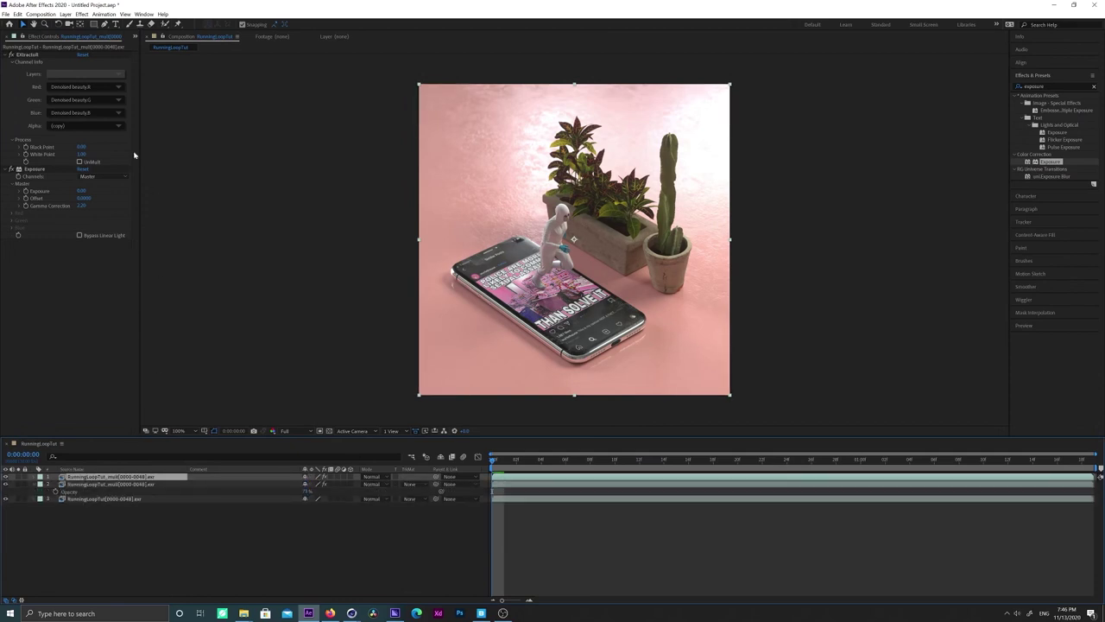
{"action": "left_click", "coordinate": [95, 74]}
{"action": "left_click", "coordinate": [104, 91]}
{"action": "left_click", "coordinate": [379, 478]}
{"action": "left_click", "coordinate": [381, 225]}
Step: Set the reflection layer's opacity to 20% and compare the image with and without it
{"action": "key", "text": "t"}
{"action": "left_click", "coordinate": [5, 476]}
{"action": "left_click", "coordinate": [5, 476]}
{"action": "type", "text": "20"}
{"action": "key", "text": "Return"}
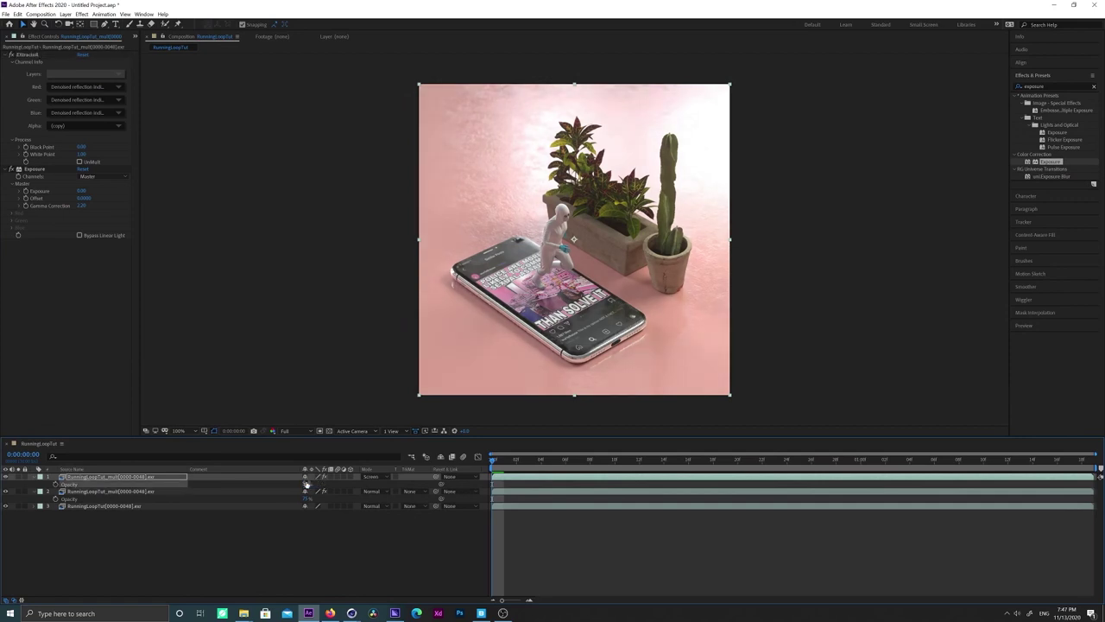
{"action": "left_click", "coordinate": [5, 478]}
{"action": "left_click", "coordinate": [6, 477]}
{"action": "left_click", "coordinate": [5, 479]}
{"action": "left_click", "coordinate": [6, 479]}
Step: Duplicate the reflection layer, switch the copy's EXtractoR channels to Shadow pass and set its blending mode to Multiply
{"action": "left_click", "coordinate": [150, 478]}
{"action": "key", "text": "ctrl+d"}
{"action": "left_click", "coordinate": [69, 76]}
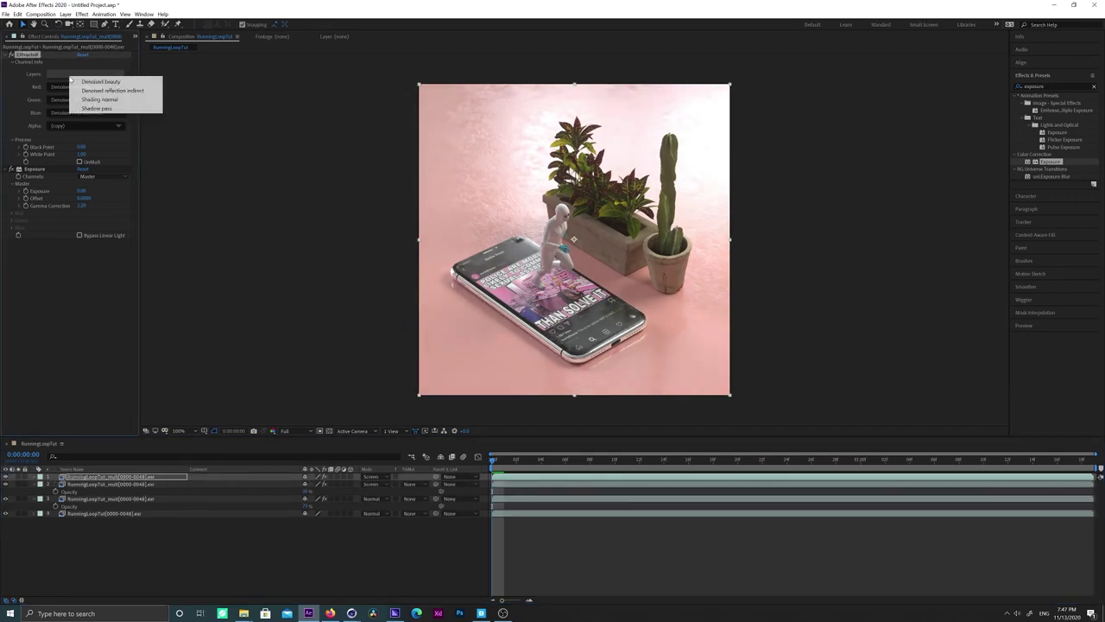
{"action": "left_click", "coordinate": [100, 103]}
{"action": "left_click", "coordinate": [380, 476]}
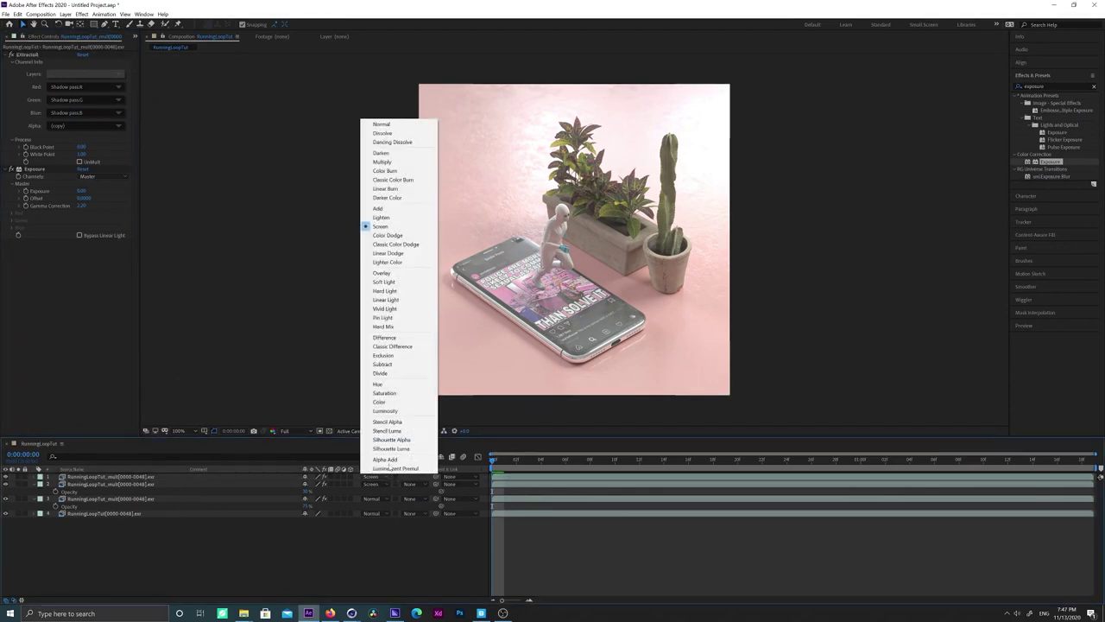
{"action": "left_click", "coordinate": [380, 163]}
Step: Raise the shadow pass layer's opacity to 100% and inspect the layer in isolation
{"action": "key", "text": "t"}
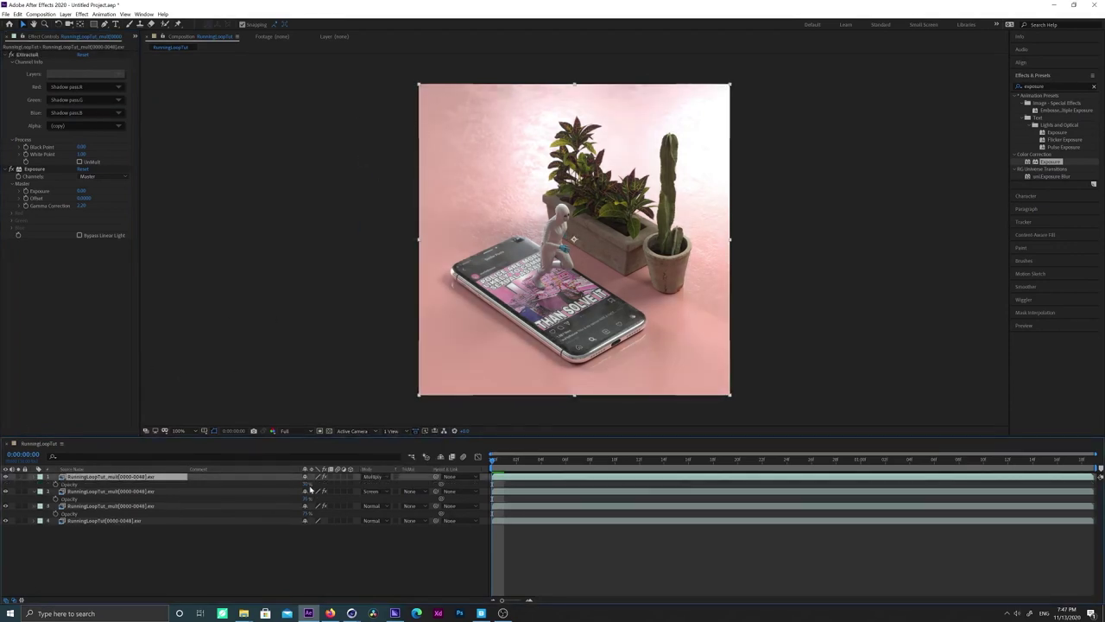
{"action": "left_click_drag", "start_coordinate": [309, 486], "coordinate": [380, 486]}
{"action": "left_click", "coordinate": [19, 477]}
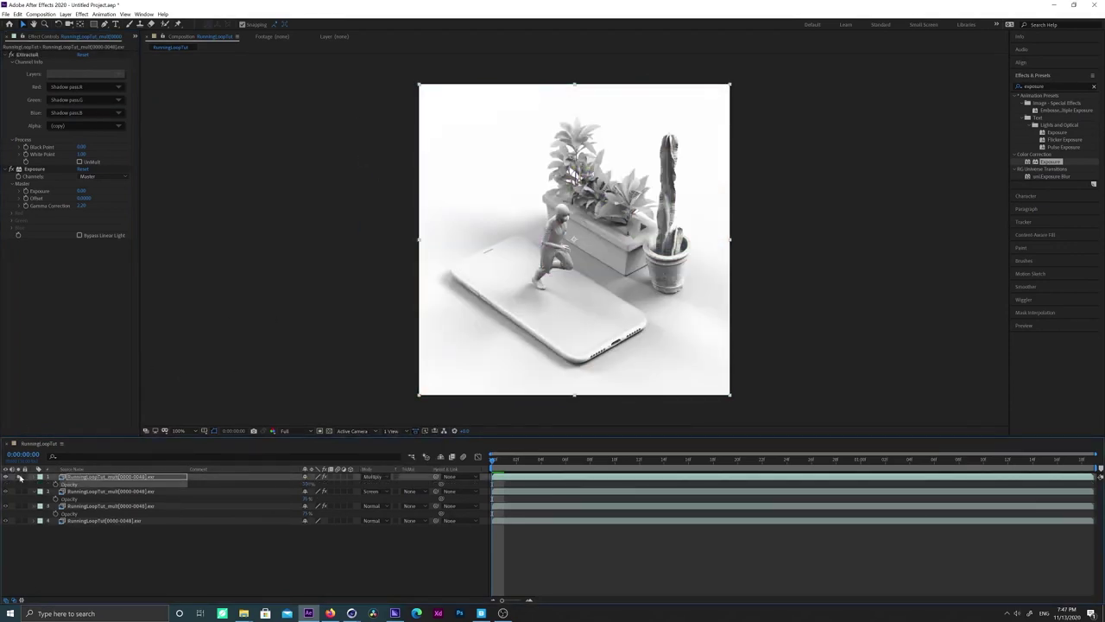
{"action": "left_click", "coordinate": [19, 476]}
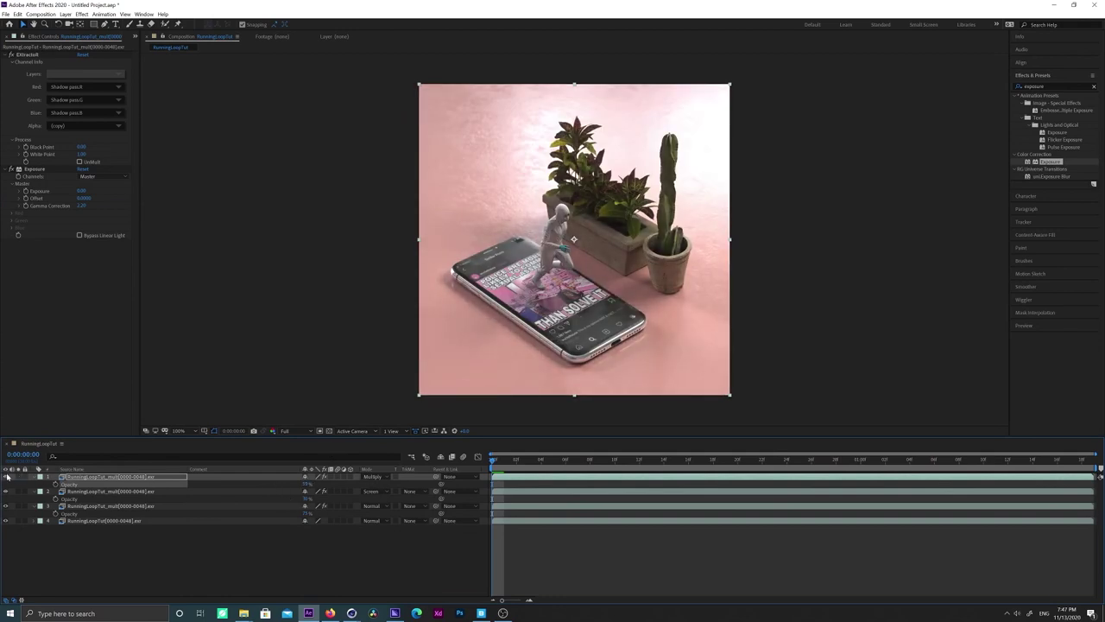
Step: Compare the image with and without the shadow pass, leaving the layer hidden at 100% opacity
{"action": "left_click", "coordinate": [7, 477]}
{"action": "left_click", "coordinate": [7, 477]}
{"action": "left_click", "coordinate": [7, 476]}
{"action": "left_click", "coordinate": [7, 477]}
{"action": "left_click", "coordinate": [7, 476]}
{"action": "left_click", "coordinate": [7, 476]}
{"action": "left_click", "coordinate": [7, 477]}
{"action": "left_click_drag", "start_coordinate": [307, 485], "coordinate": [363, 484]}
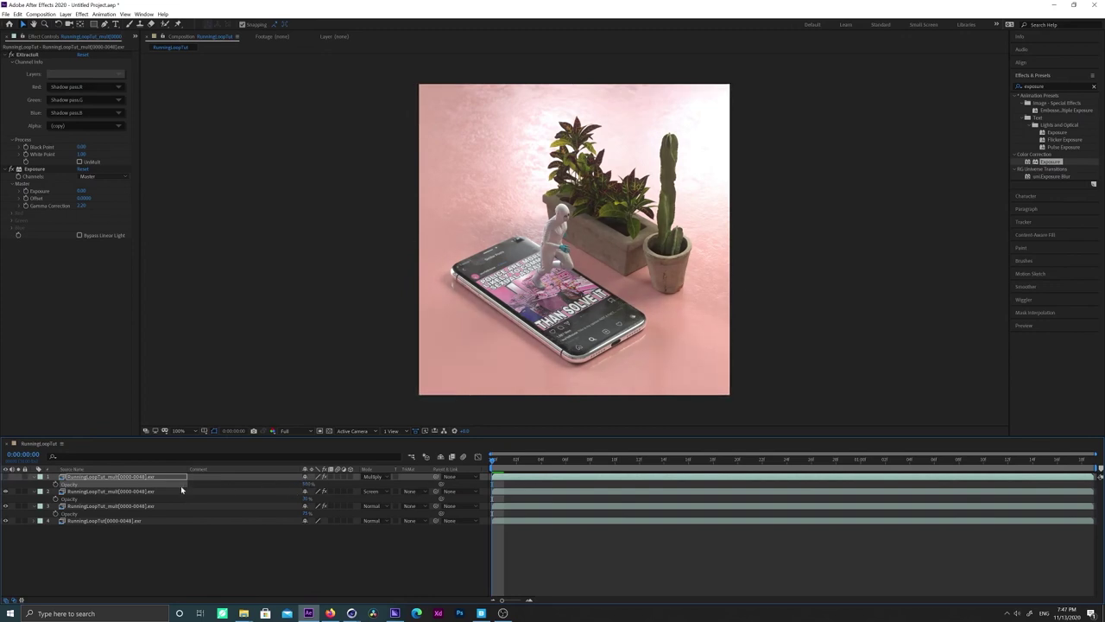
Step: Add an adjustment layer directly below the shadow pass layer and give it a luma track matte from that layer
{"action": "left_click", "coordinate": [177, 492]}
{"action": "key", "text": "ctrl+alt+y"}
{"action": "left_click", "coordinate": [418, 492]}
{"action": "left_click", "coordinate": [432, 530]}
{"action": "left_click", "coordinate": [6, 478]}
{"action": "left_click", "coordinate": [6, 478]}
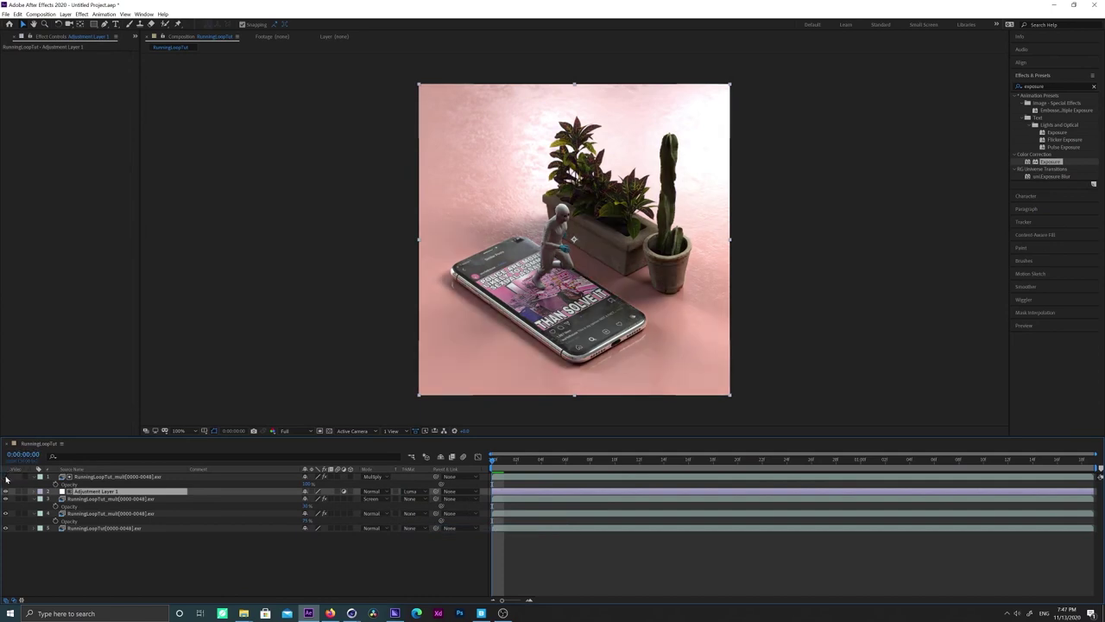
Step: Apply the Curves effect to the adjustment layer and pull the curve down to darken it
{"action": "left_click", "coordinate": [1030, 86]}
{"action": "type", "text": "curv"}
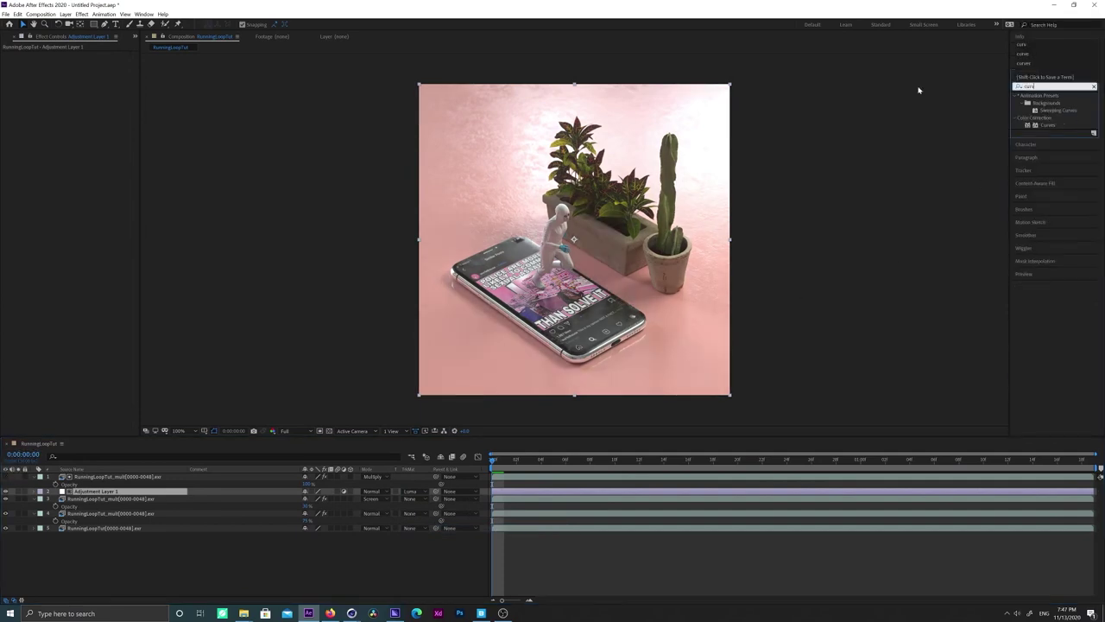
{"action": "double_click", "coordinate": [1051, 125]}
{"action": "mouse_move", "coordinate": [54, 163]}
{"action": "left_mouse_down"}
{"action": "mouse_move", "coordinate": [66, 177]}
{"action": "mouse_move", "coordinate": [60, 168]}
{"action": "left_mouse_up"}
Step: Set the shadow pass layer's blending mode to Normal and change the adjustment layer's track matte to Luma Inverted
{"action": "left_click", "coordinate": [372, 477]}
{"action": "left_click", "coordinate": [397, 125]}
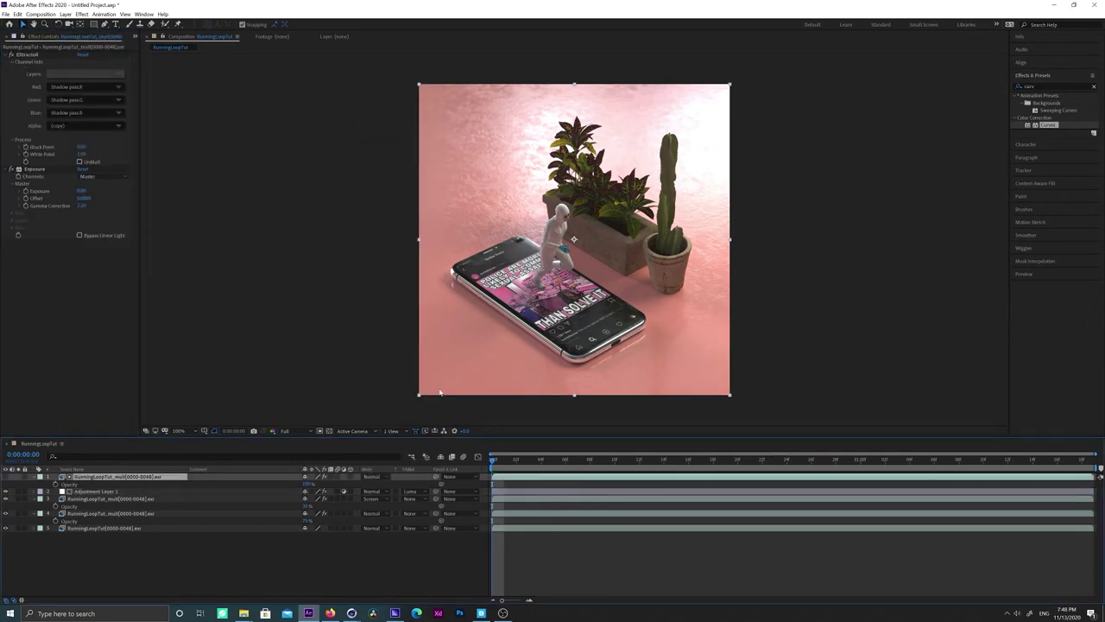
{"action": "left_click", "coordinate": [408, 491]}
{"action": "left_click", "coordinate": [446, 538]}
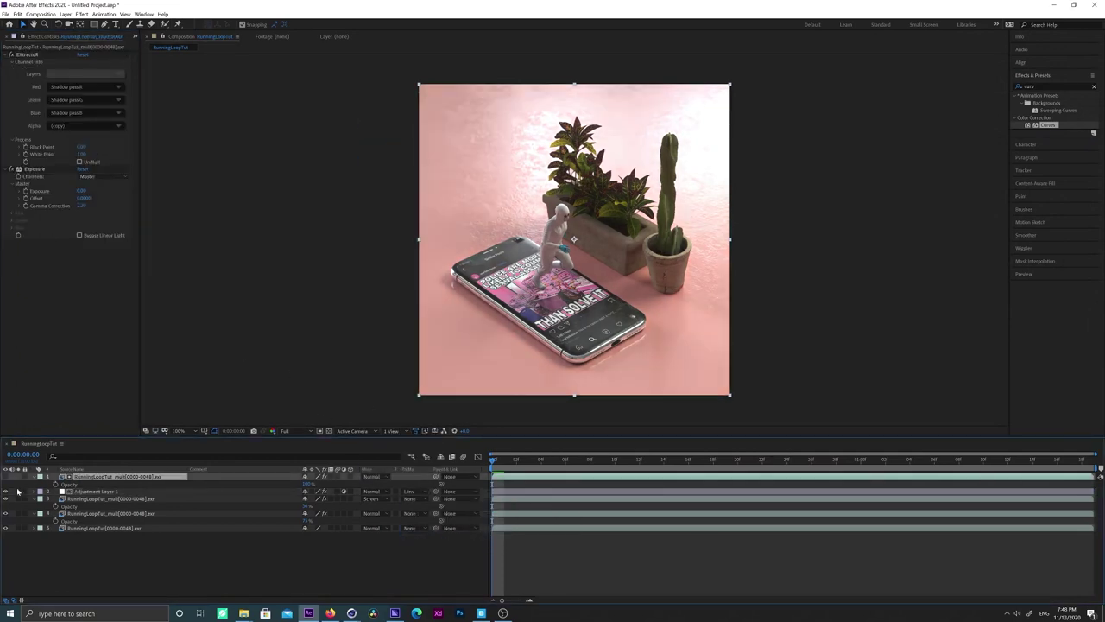
Step: Compare the image with and without the shadow-matted curves adjustment layer
{"action": "left_click", "coordinate": [6, 492]}
{"action": "left_click", "coordinate": [6, 493]}
{"action": "left_click", "coordinate": [6, 492]}
{"action": "left_click", "coordinate": [6, 492]}
{"action": "left_click", "coordinate": [6, 491]}
{"action": "left_click", "coordinate": [6, 492]}
{"action": "left_click", "coordinate": [6, 491]}
{"action": "left_click", "coordinate": [7, 491]}
Step: Compare the full composite with the original RunningLoopTut render shown on its own
{"action": "left_click", "coordinate": [19, 529]}
{"action": "left_click", "coordinate": [19, 529]}
{"action": "left_click", "coordinate": [19, 528]}
{"action": "left_click", "coordinate": [19, 528]}
{"action": "left_click", "coordinate": [19, 527]}
{"action": "left_click", "coordinate": [19, 528]}
{"action": "left_click", "coordinate": [19, 528]}
{"action": "left_click", "coordinate": [19, 527]}
{"action": "left_click", "coordinate": [19, 528]}
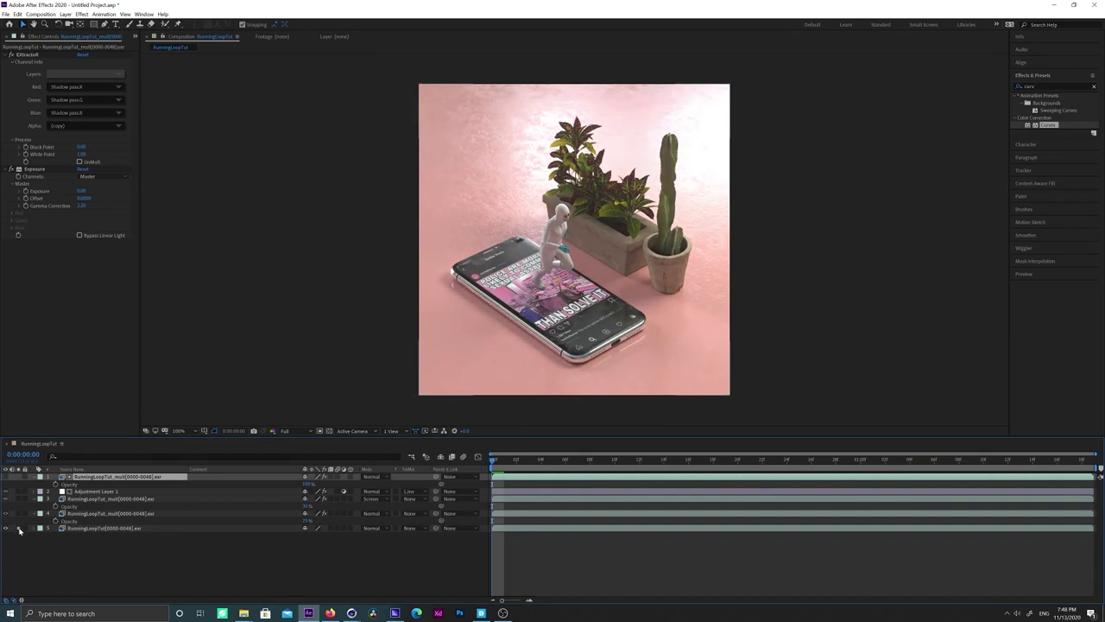
{"action": "left_click", "coordinate": [19, 528]}
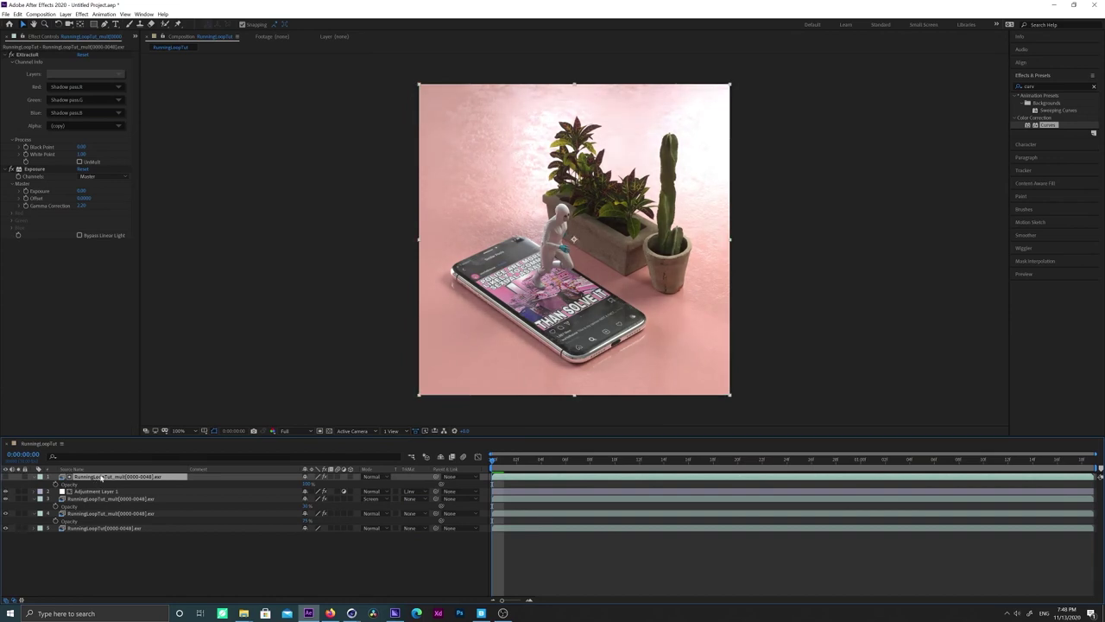
Step: Duplicate the reflection layer, move the copy to the top of the stack and switch its EXtractoR channels to Shading normal
{"action": "left_click", "coordinate": [109, 499]}
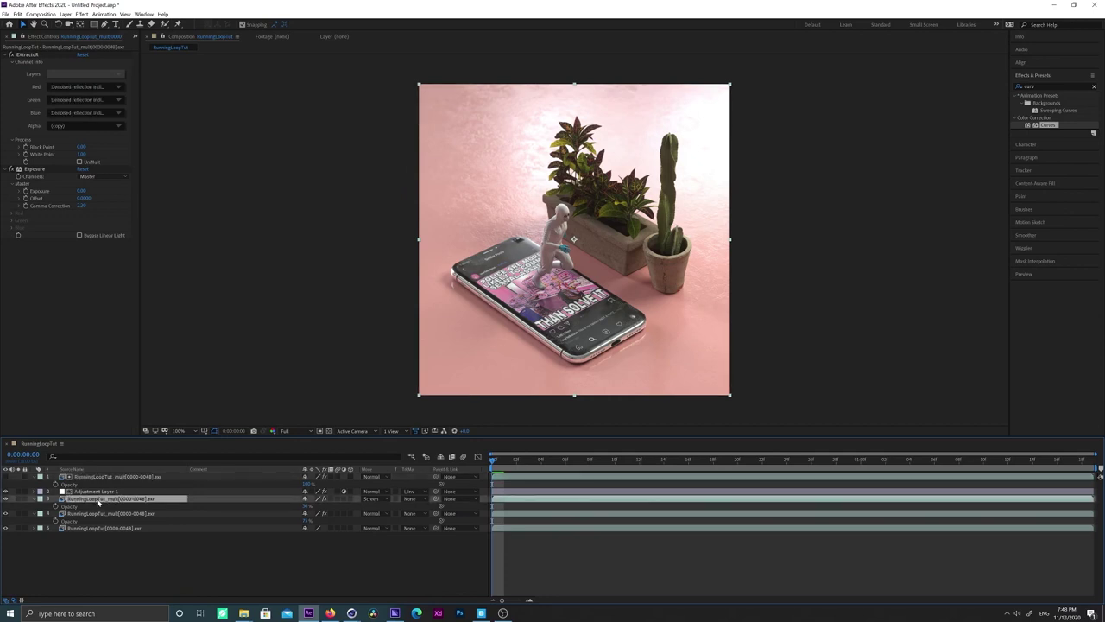
{"action": "key", "text": "ctrl+d"}
{"action": "left_click_drag", "start_coordinate": [98, 501], "coordinate": [105, 474]}
{"action": "left_click", "coordinate": [76, 74]}
{"action": "left_click", "coordinate": [90, 95]}
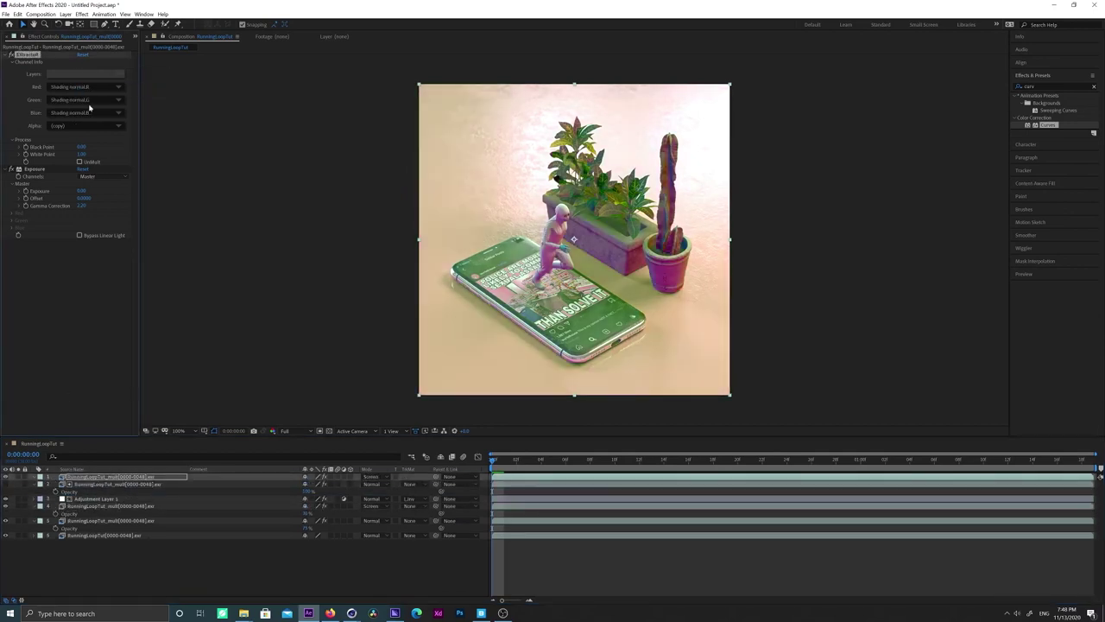
Step: Set the shading normal layer's blending mode to Normal and its opacity to 100%
{"action": "left_click", "coordinate": [372, 477]}
{"action": "left_click", "coordinate": [371, 121]}
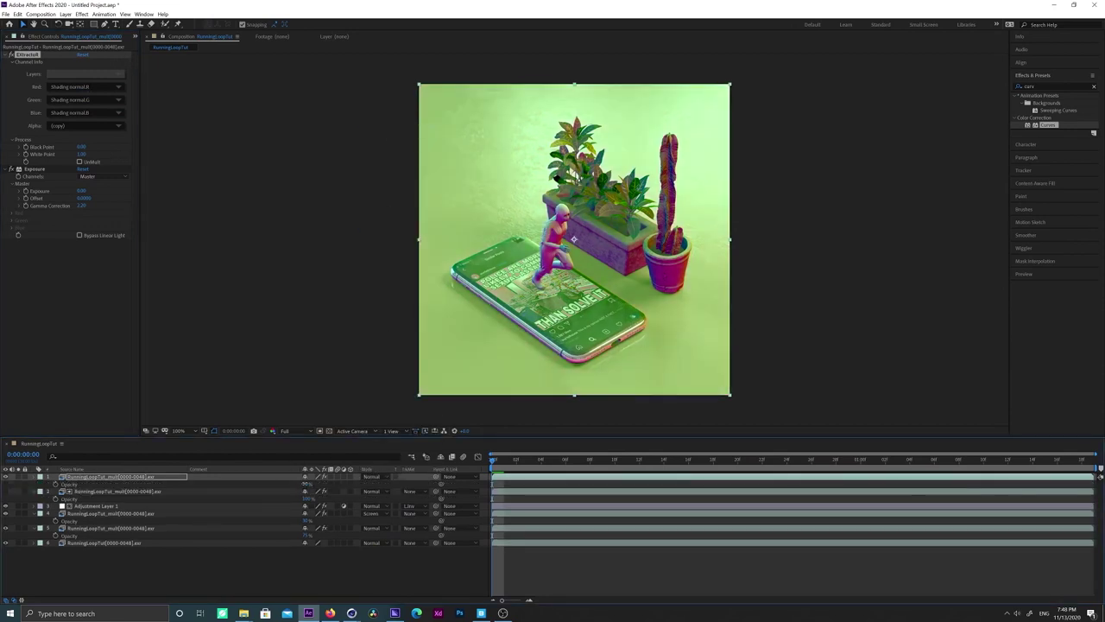
{"action": "left_click_drag", "start_coordinate": [308, 484], "coordinate": [310, 472]}
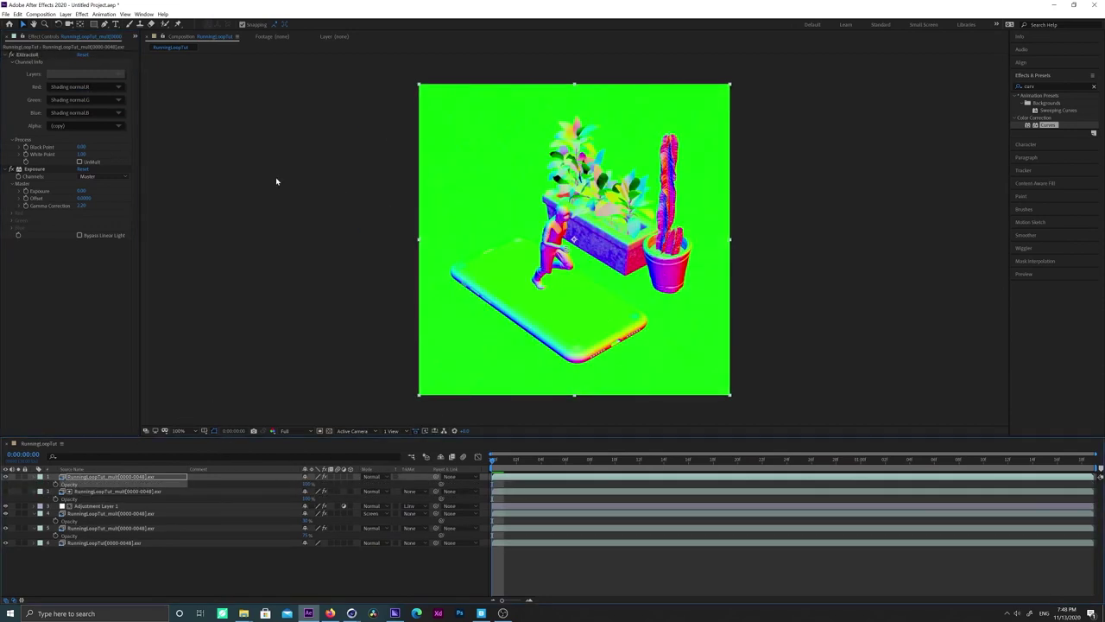
Step: Set the shading normal layer's red, green, blue and alpha channels in EXtractoR all to Shading normal.B
{"action": "left_click", "coordinate": [80, 74]}
{"action": "left_click", "coordinate": [66, 73]}
{"action": "left_click", "coordinate": [44, 99]}
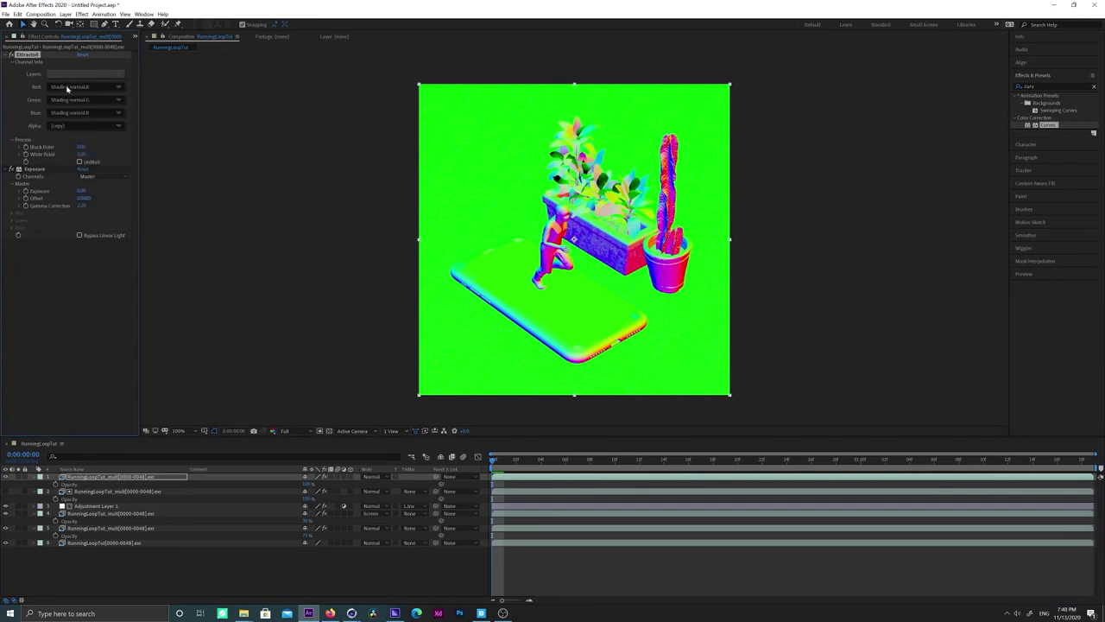
{"action": "left_click", "coordinate": [66, 87]}
{"action": "left_click", "coordinate": [100, 153]}
{"action": "left_click", "coordinate": [92, 112]}
{"action": "left_click", "coordinate": [112, 180]}
{"action": "left_click", "coordinate": [84, 101]}
{"action": "left_click", "coordinate": [129, 166]}
{"action": "left_click", "coordinate": [97, 126]}
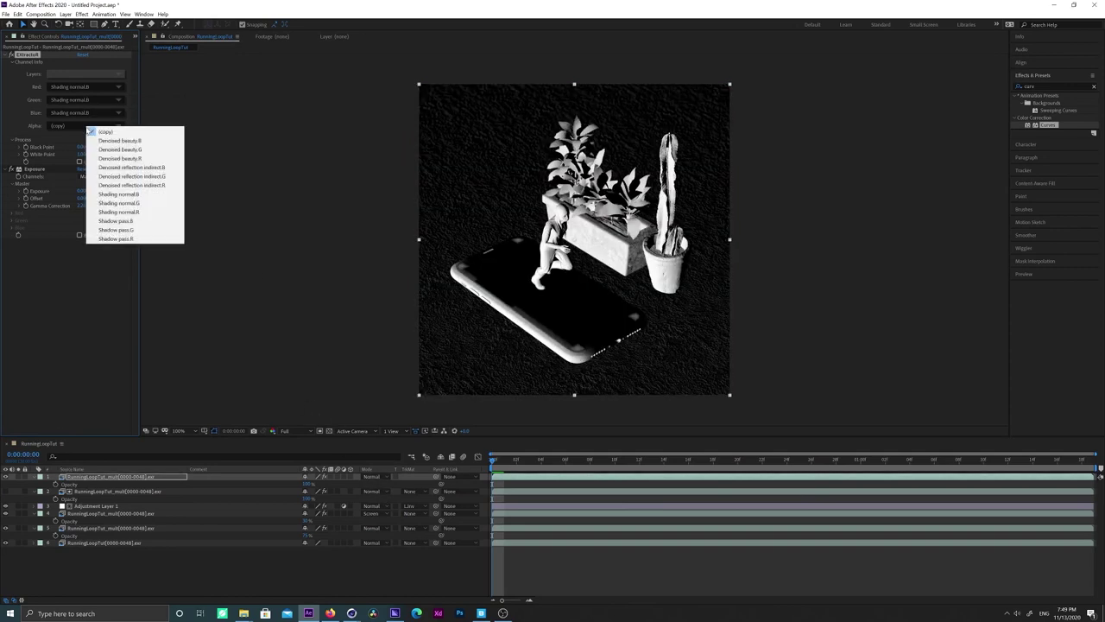
{"action": "left_click", "coordinate": [119, 195]}
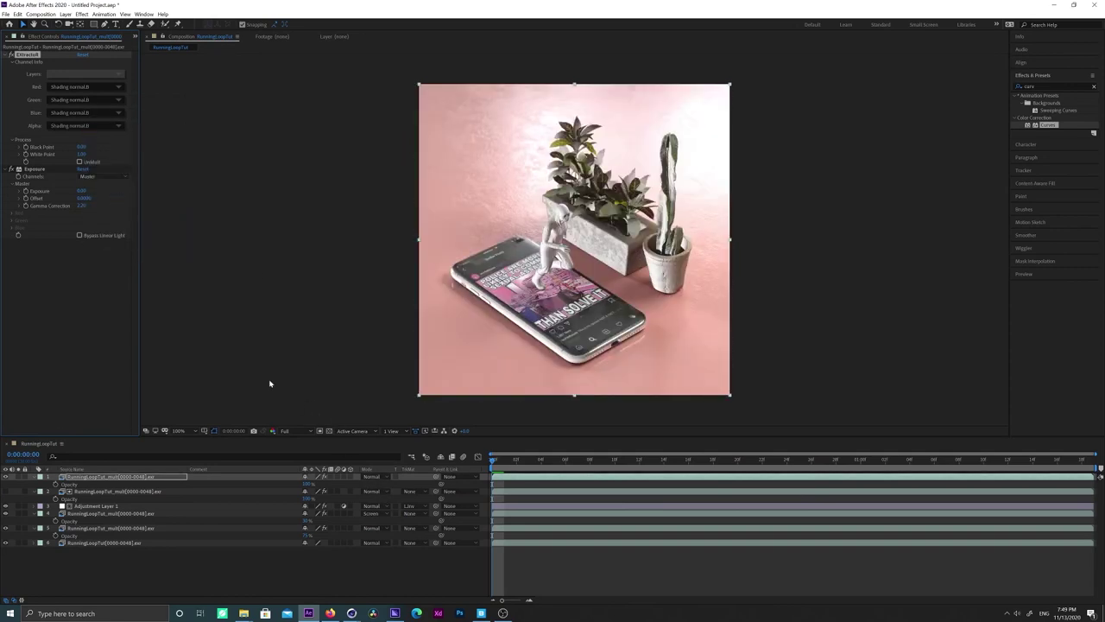
Step: Add an adjustment layer directly below the shading normal layer and give it a luma track matte from that layer
{"action": "left_click", "coordinate": [128, 491]}
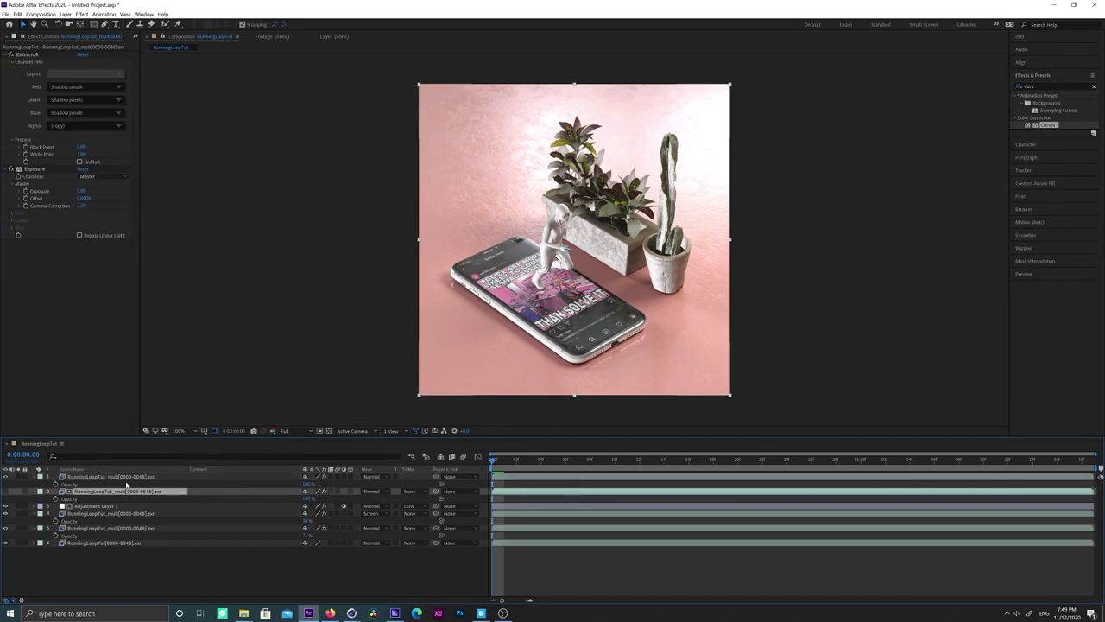
{"action": "key", "text": "ctrl+alt+y"}
{"action": "left_click", "coordinate": [409, 490]}
{"action": "left_click", "coordinate": [445, 531]}
Step: Apply Curves to the new adjustment layer, anchoring the shadows and lifting the highlights
{"action": "double_click", "coordinate": [1051, 126]}
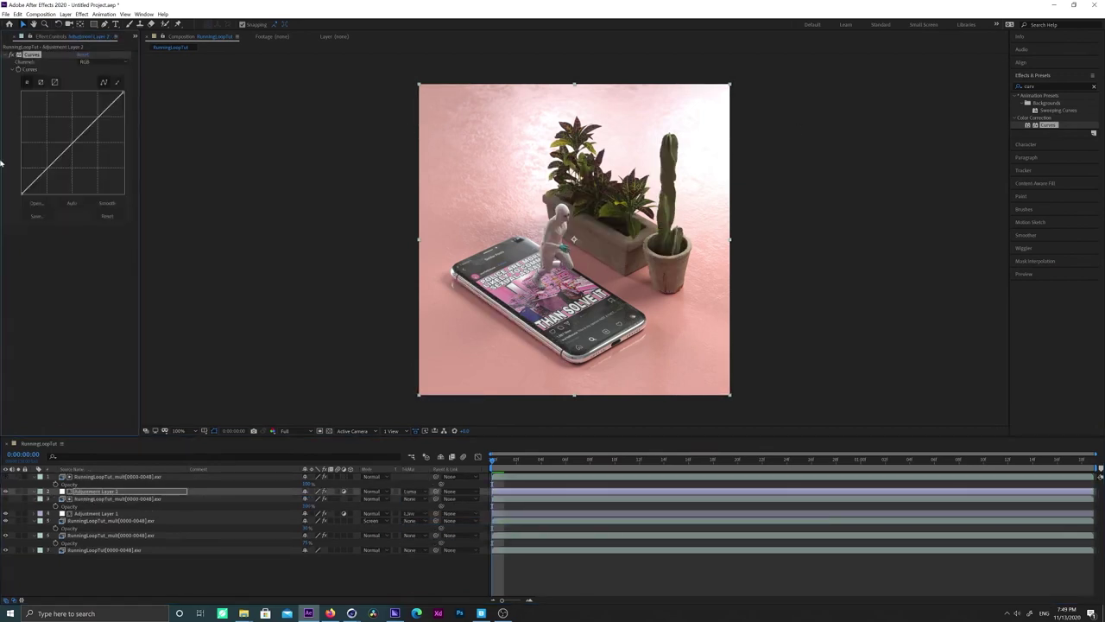
{"action": "left_click", "coordinate": [56, 157]}
{"action": "left_click_drag", "start_coordinate": [92, 123], "coordinate": [86, 118]}
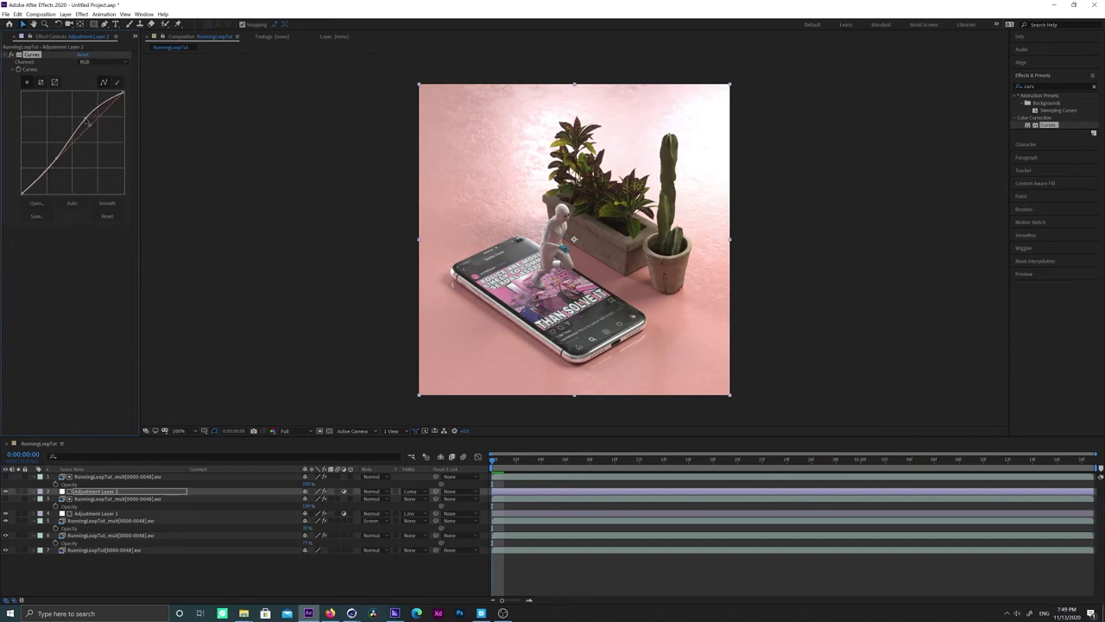
Step: Compare the image with and without the adjustment layer matted by the shading normal pass
{"action": "left_click", "coordinate": [5, 492]}
{"action": "left_click", "coordinate": [5, 492]}
{"action": "left_click", "coordinate": [5, 493]}
{"action": "left_click", "coordinate": [5, 492]}
{"action": "left_click", "coordinate": [5, 493]}
{"action": "left_click", "coordinate": [5, 492]}
{"action": "left_click", "coordinate": [5, 492]}
{"action": "left_click", "coordinate": [6, 492]}
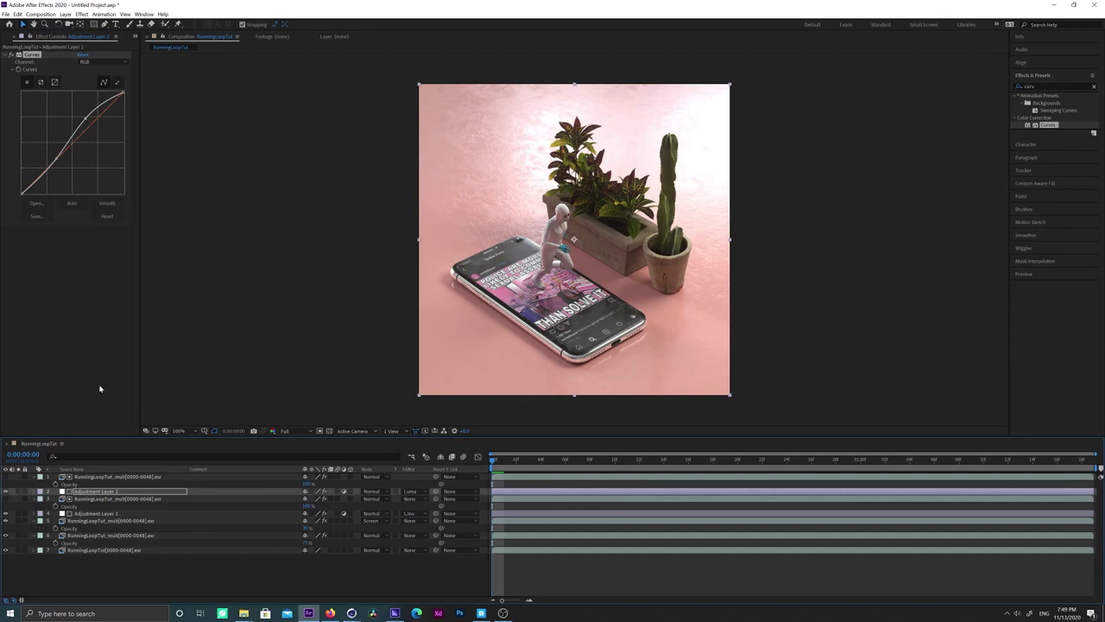
{"action": "left_click", "coordinate": [7, 492]}
{"action": "left_click", "coordinate": [7, 492]}
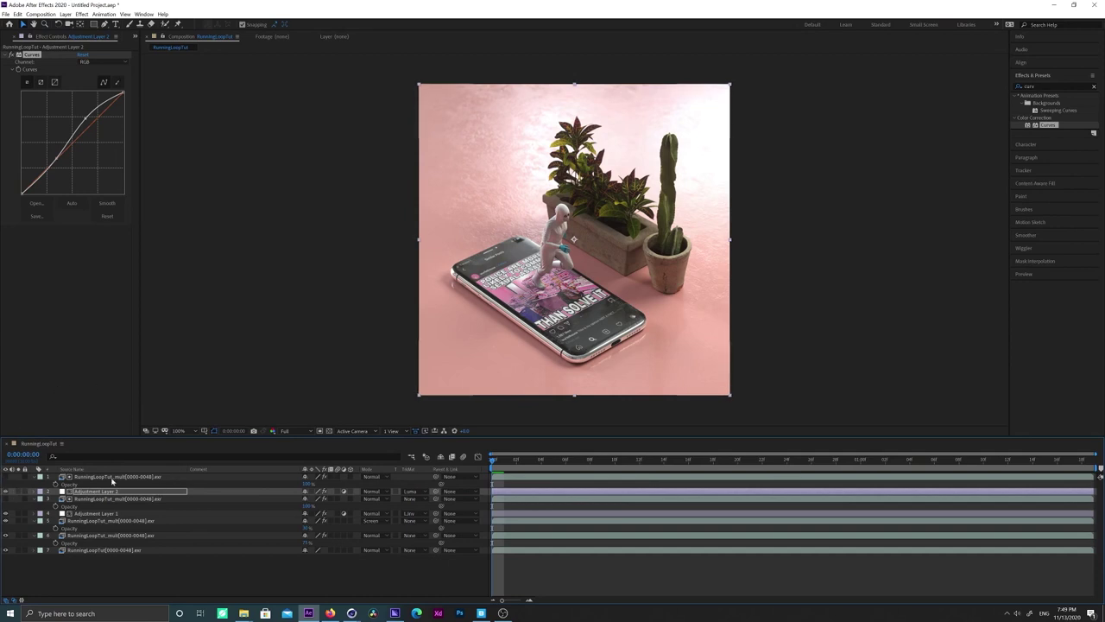
Step: Add an adjustment layer at the top of the stack and apply Curves with a gentle S-shaped contrast curve
{"action": "left_click", "coordinate": [112, 477]}
{"action": "key", "text": "t"}
{"action": "key", "text": "ctrl+alt+y"}
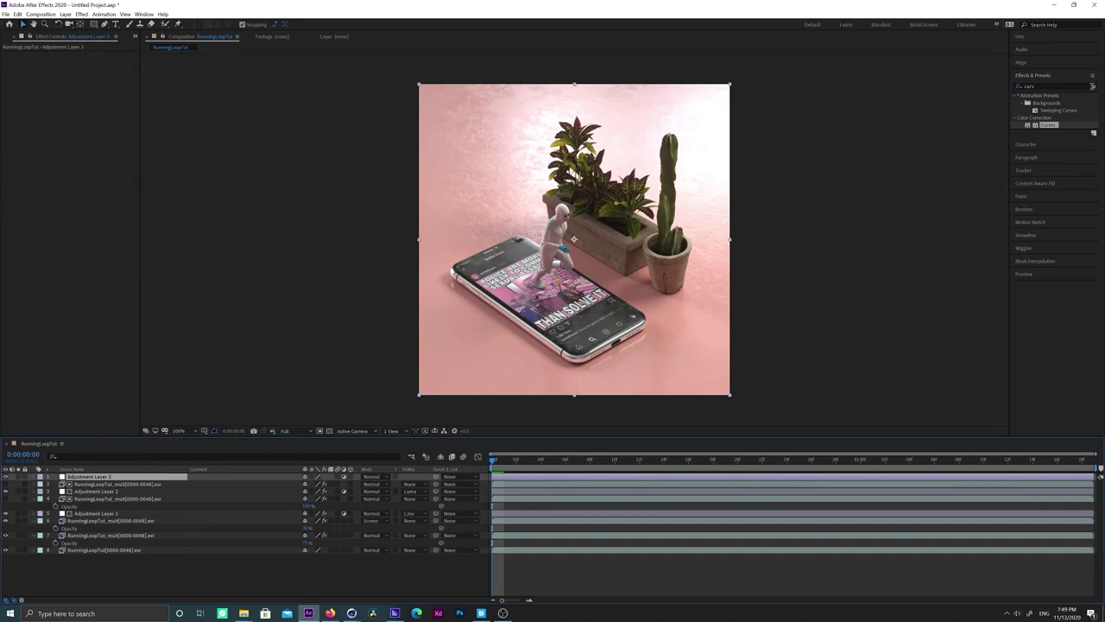
{"action": "double_click", "coordinate": [1047, 126]}
{"action": "mouse_move", "coordinate": [56, 156]}
{"action": "left_mouse_down"}
{"action": "mouse_move", "coordinate": [61, 169]}
{"action": "mouse_move", "coordinate": [49, 168]}
{"action": "left_mouse_up"}
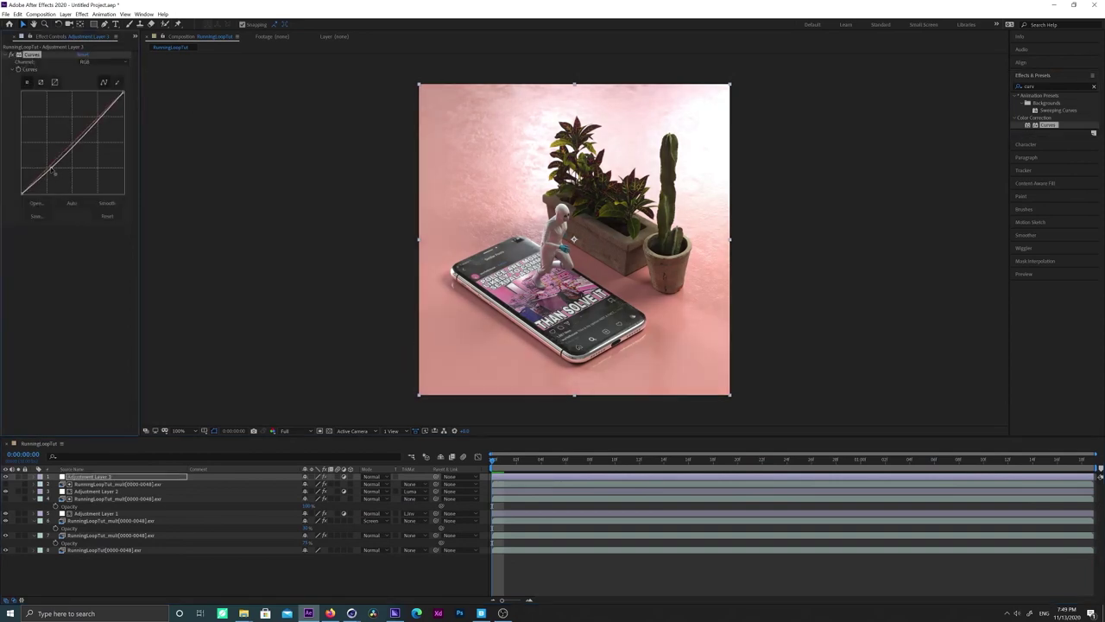
{"action": "left_click_drag", "start_coordinate": [84, 132], "coordinate": [85, 129]}
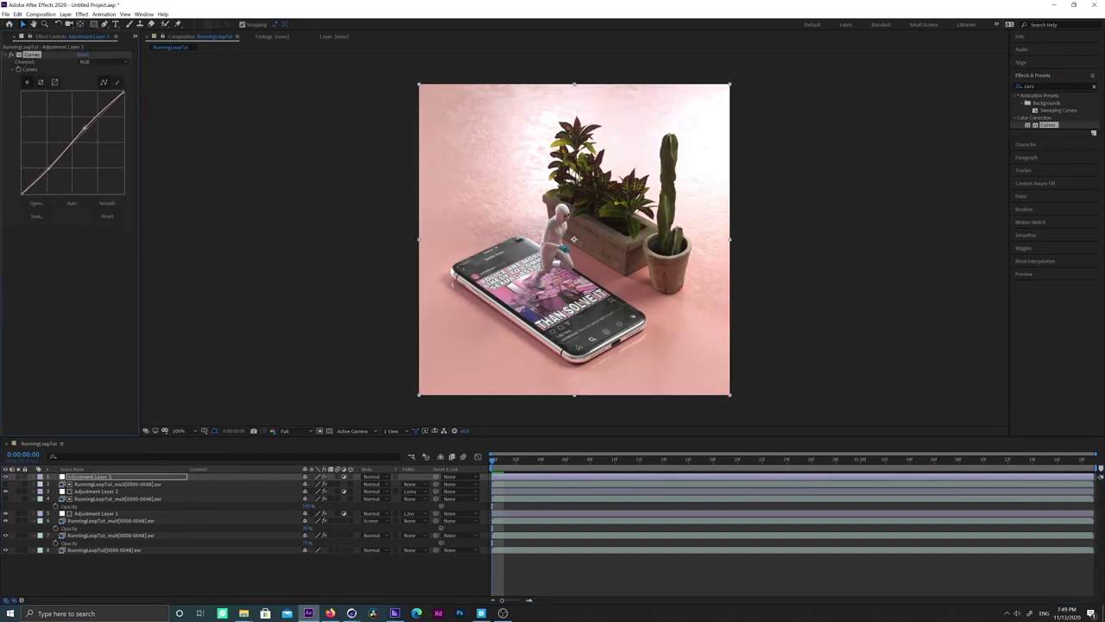
{"action": "left_click_drag", "start_coordinate": [47, 171], "coordinate": [48, 170]}
Step: Add the Hue/Saturation effect to the uppermost adjustment layer below Curves and slightly raise its Master Saturation
{"action": "left_click_drag", "start_coordinate": [1042, 88], "coordinate": [969, 83]}
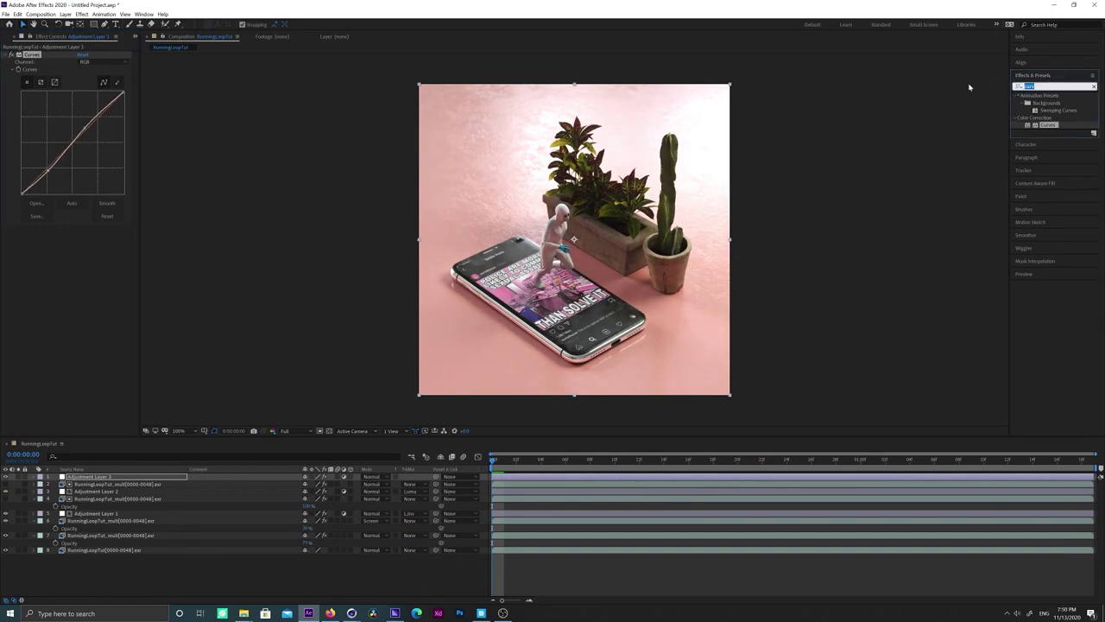
{"action": "type", "text": "hue"}
{"action": "left_click_drag", "start_coordinate": [1047, 136], "coordinate": [32, 267]}
{"action": "left_click_drag", "start_coordinate": [1057, 135], "coordinate": [39, 247]}
{"action": "left_click_drag", "start_coordinate": [74, 308], "coordinate": [83, 309]}
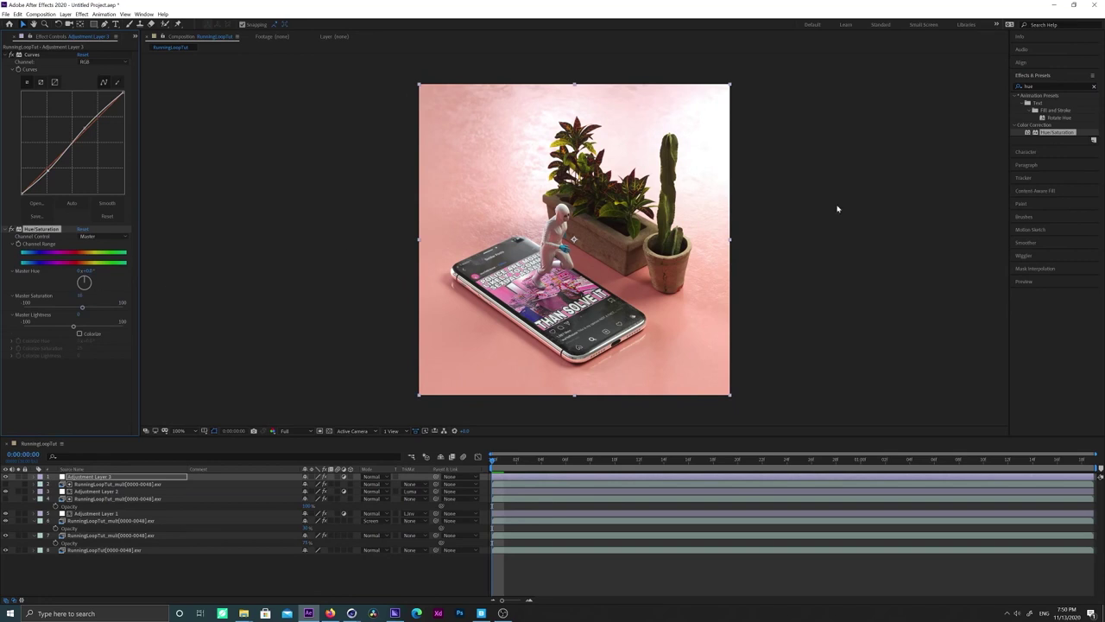
Step: Apply the uni.Glow effect to the uppermost adjustment layer and set its Intensity to 0.2
{"action": "left_click_drag", "start_coordinate": [1048, 87], "coordinate": [980, 83]}
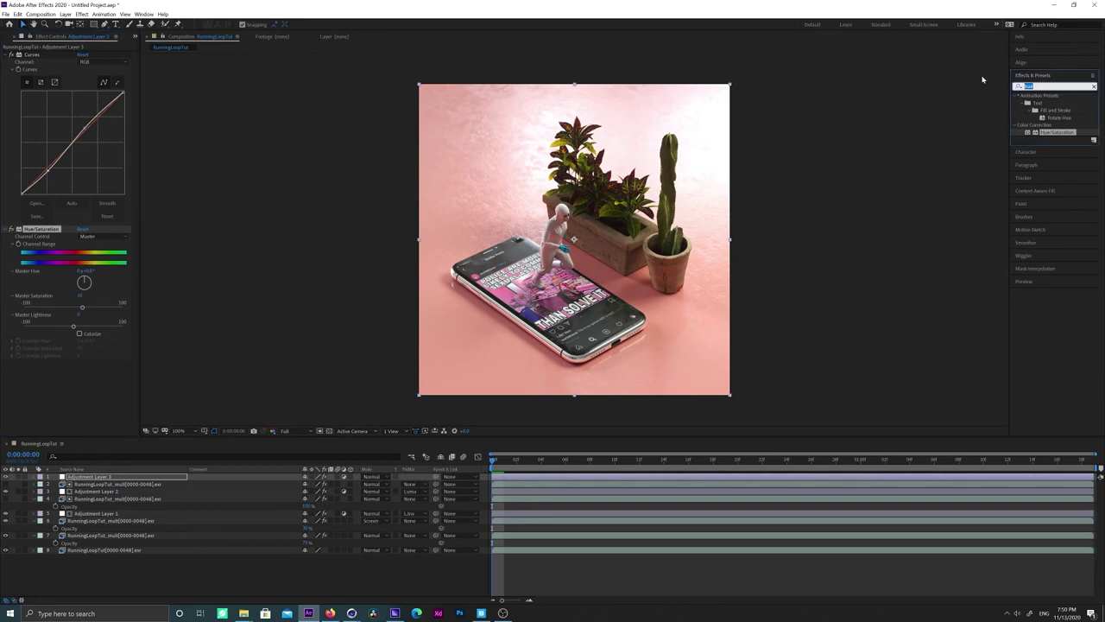
{"action": "type", "text": "glow"}
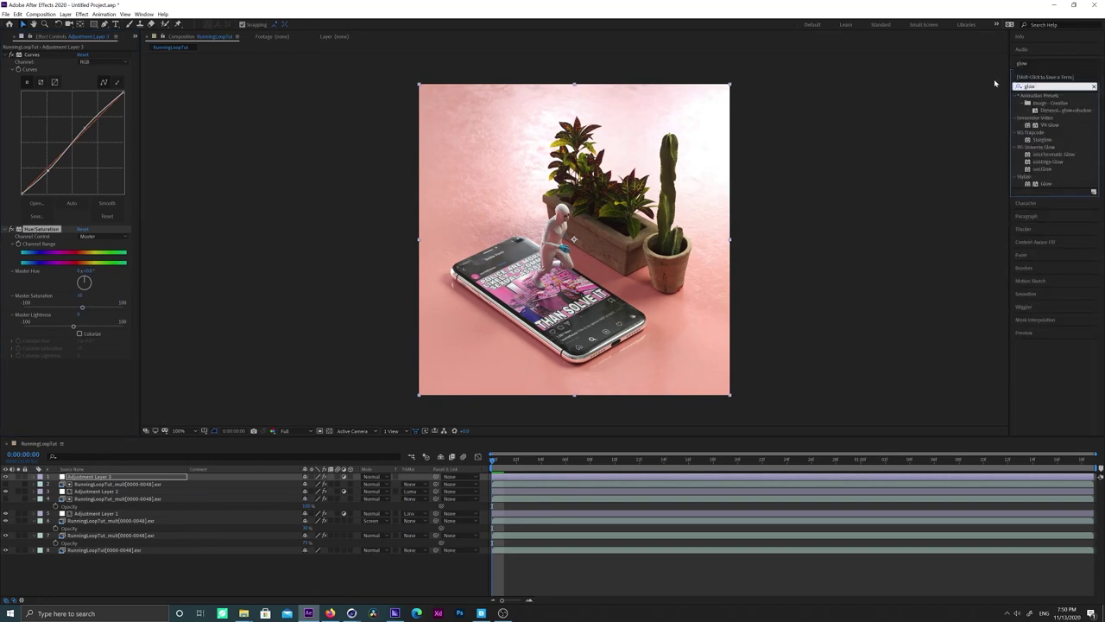
{"action": "double_click", "coordinate": [1045, 170]}
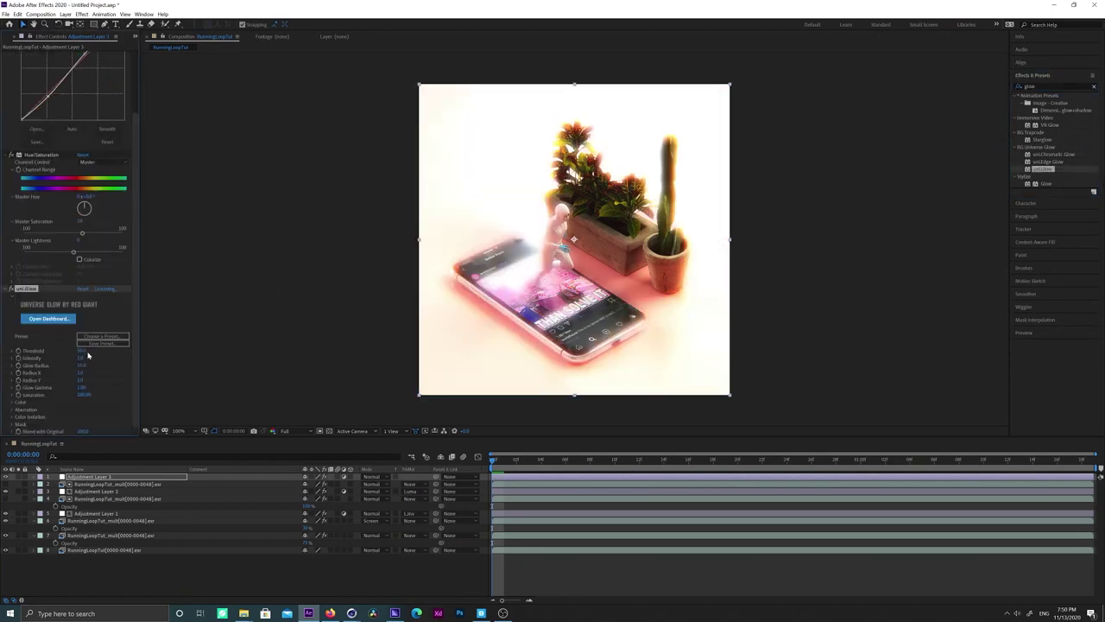
{"action": "type", "text": "0.2"}
{"action": "key", "text": "Return"}
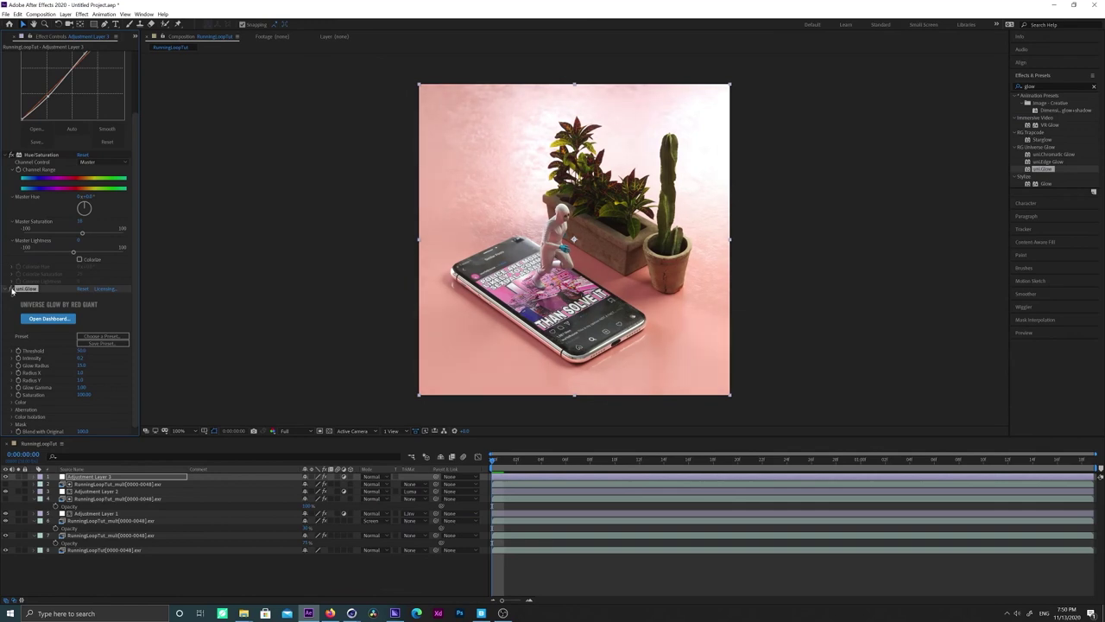
Step: Apply the RSMB Pro motion blur effect to the uppermost adjustment layer and preview the animation
{"action": "left_click_drag", "start_coordinate": [1043, 86], "coordinate": [978, 88]}
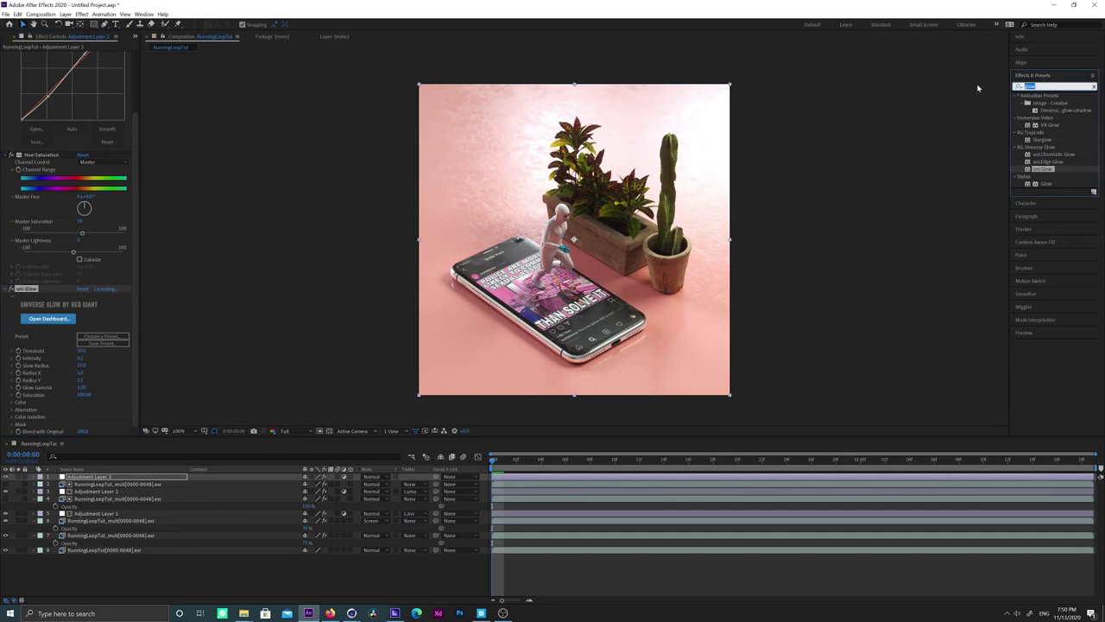
{"action": "type", "text": "rsm"}
{"action": "double_click", "coordinate": [1047, 110]}
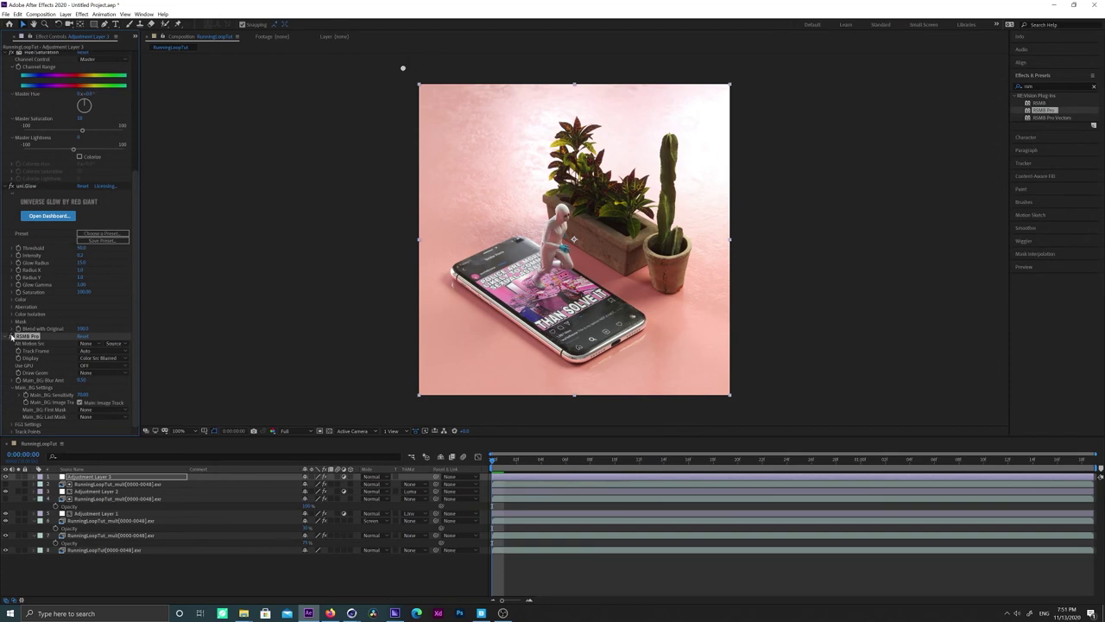
{"action": "key", "text": "space"}
{"action": "key", "text": "space"}
Step: Set RSMB Pro's Main_BG Sensitivity to 20 and check the motion blur at several frames of the loop
{"action": "left_click", "coordinate": [82, 394]}
{"action": "type", "text": "30"}
{"action": "key", "text": "Return"}
{"action": "left_click", "coordinate": [83, 395]}
{"action": "type", "text": "20"}
{"action": "key", "text": "Return"}
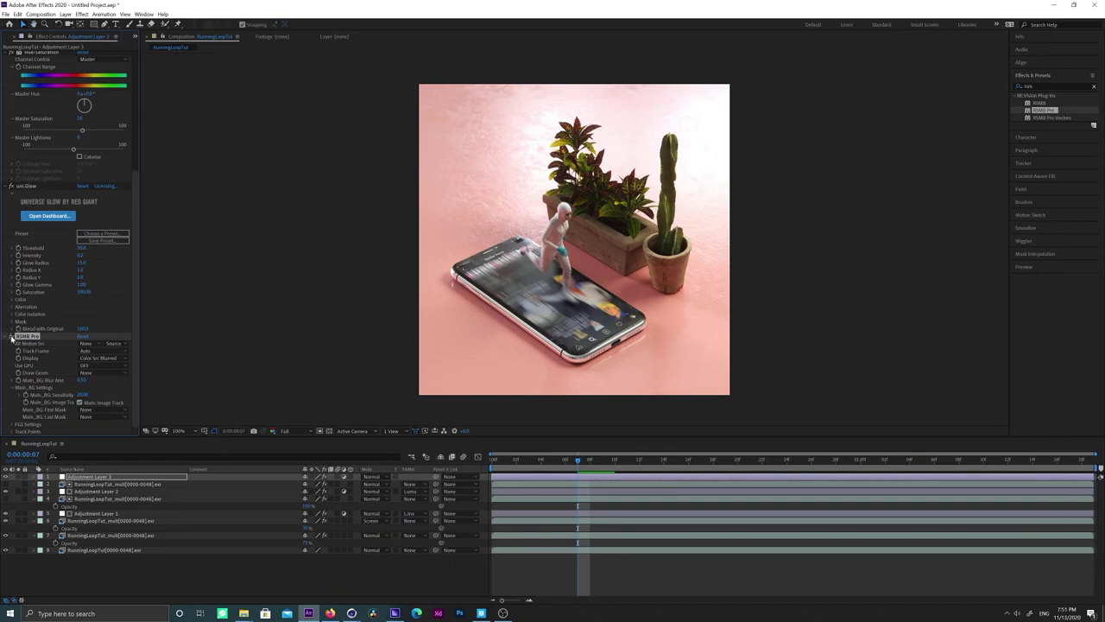
{"action": "mouse_move", "coordinate": [576, 461]}
{"action": "left_mouse_down"}
{"action": "mouse_move", "coordinate": [469, 462]}
{"action": "mouse_move", "coordinate": [558, 463]}
{"action": "left_mouse_up"}
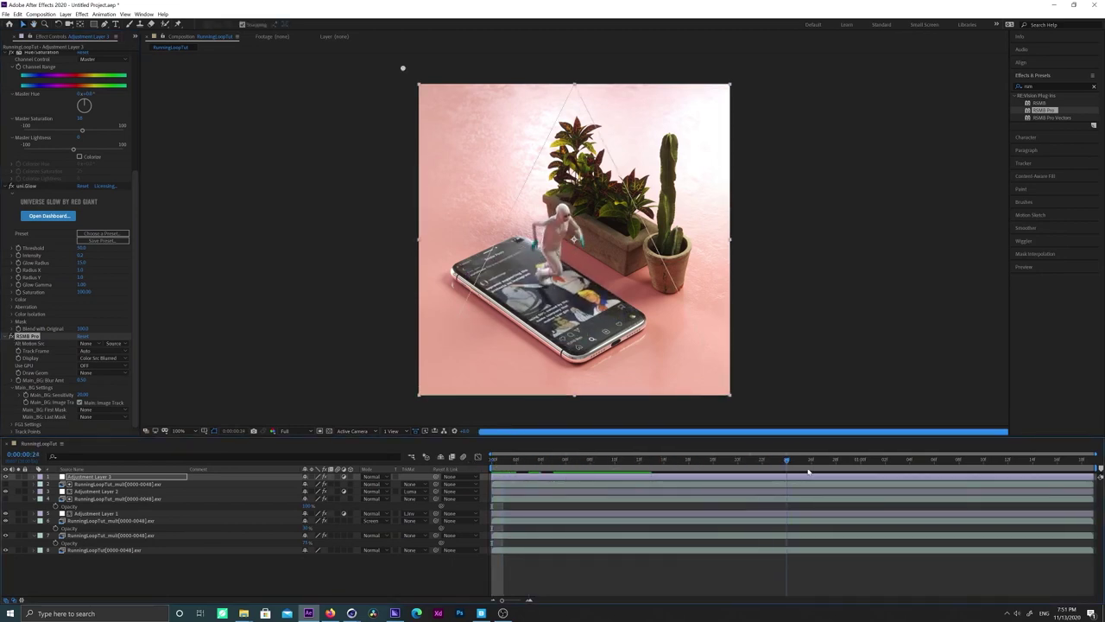
{"action": "left_click_drag", "start_coordinate": [872, 472], "coordinate": [389, 455]}
Step: Save the project as RunningLoop_Tutorial in the Running Loop Tutorial folder
{"action": "key", "text": "ctrl+s"}
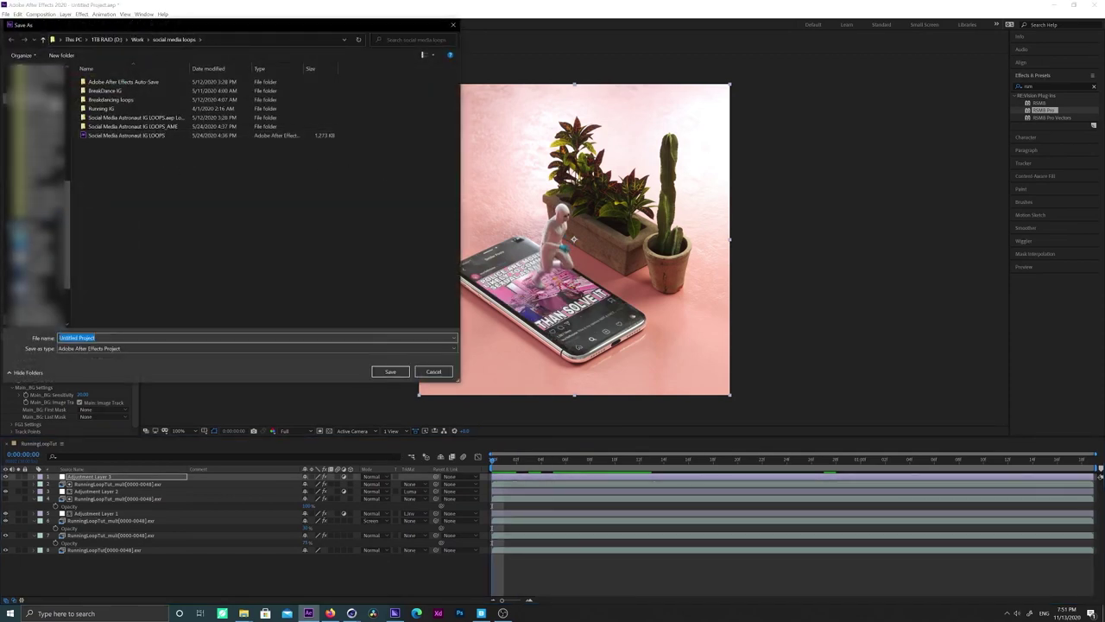
{"action": "scroll", "coordinate": [40, 227], "scroll_direction": "up", "scroll_amount": 4}
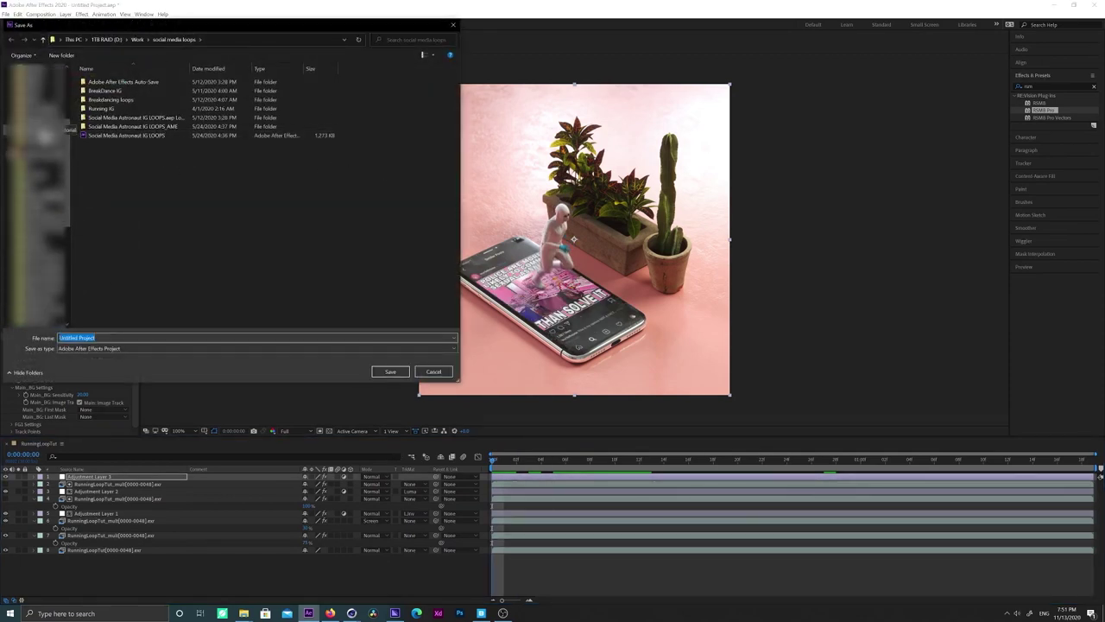
{"action": "left_click", "coordinate": [43, 132]}
{"action": "left_click", "coordinate": [153, 338]}
{"action": "type", "text": "Runni"}
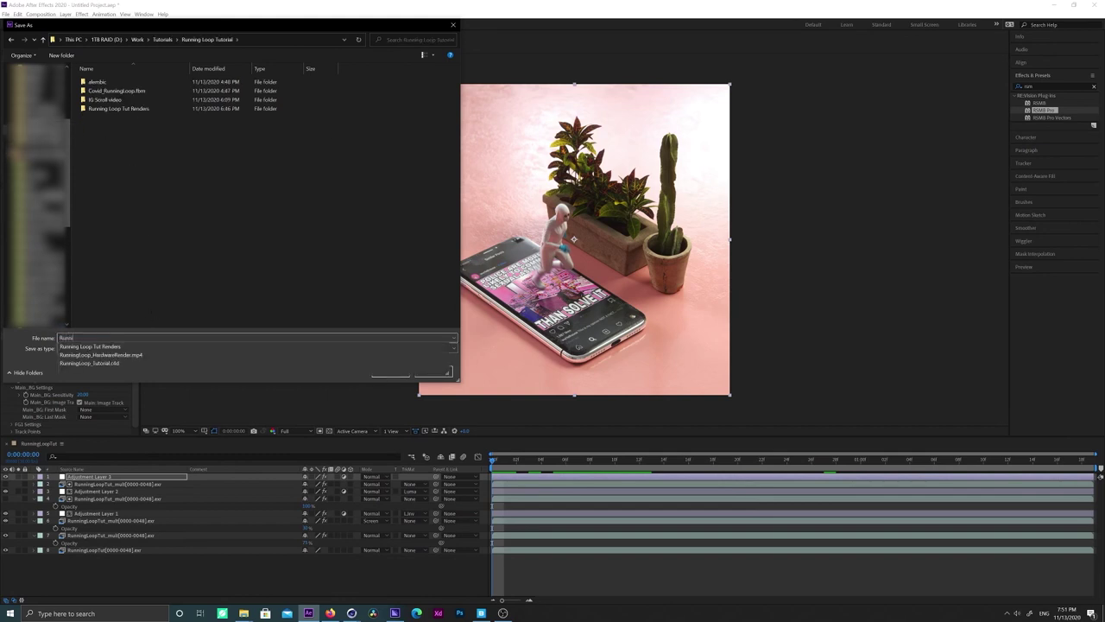
{"action": "type", "text": "ngLoop_Tutorial"}
{"action": "key", "text": "Return"}
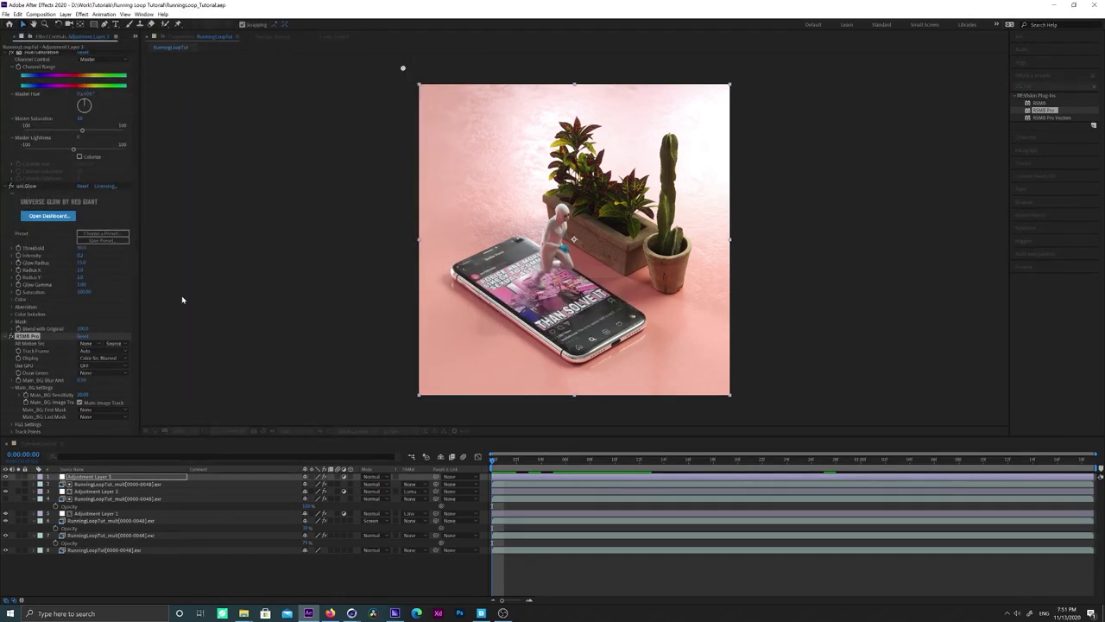
Step: Compare the full composite with the original render by repeatedly soloing the bottom RunningLoopTut layer, and start a playback preview
{"action": "left_click", "coordinate": [1095, 5]}
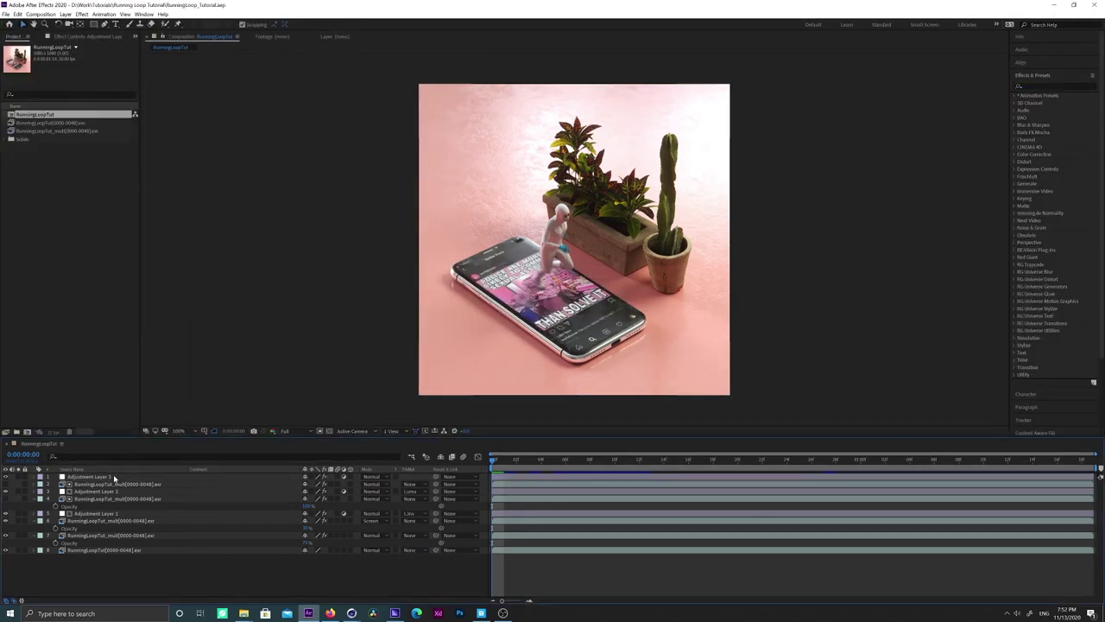
{"action": "left_click", "coordinate": [114, 479]}
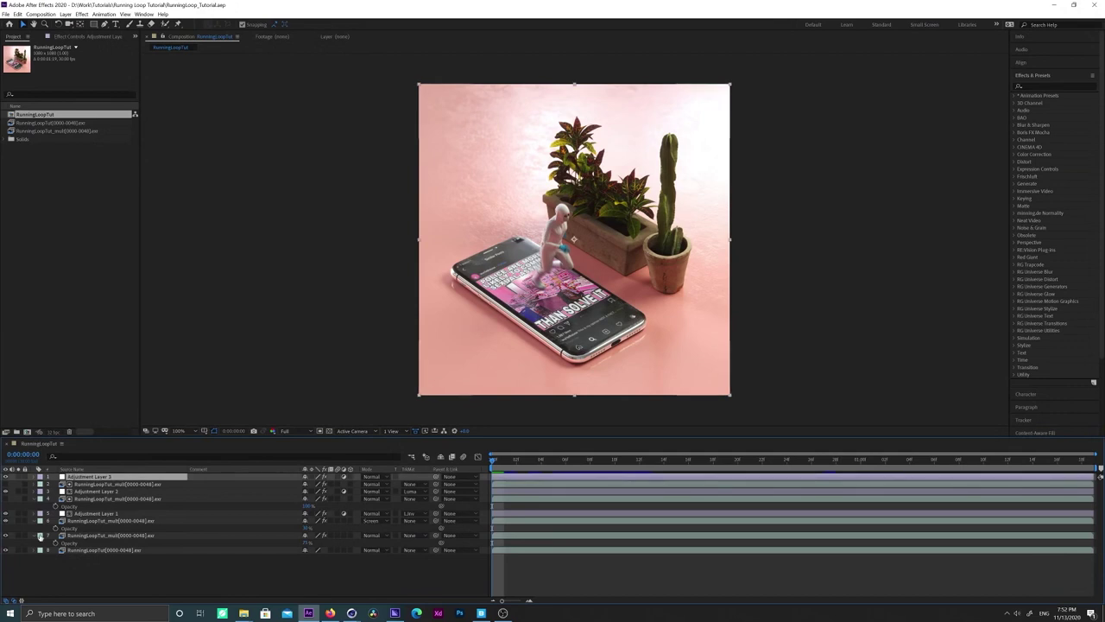
{"action": "left_click", "coordinate": [18, 551]}
{"action": "left_click", "coordinate": [19, 551]}
{"action": "left_click", "coordinate": [18, 551]}
{"action": "left_click", "coordinate": [18, 551]}
{"action": "left_click", "coordinate": [19, 551]}
{"action": "left_click", "coordinate": [18, 551]}
{"action": "left_click", "coordinate": [18, 551]}
{"action": "left_click", "coordinate": [18, 551]}
{"action": "key", "text": "space"}
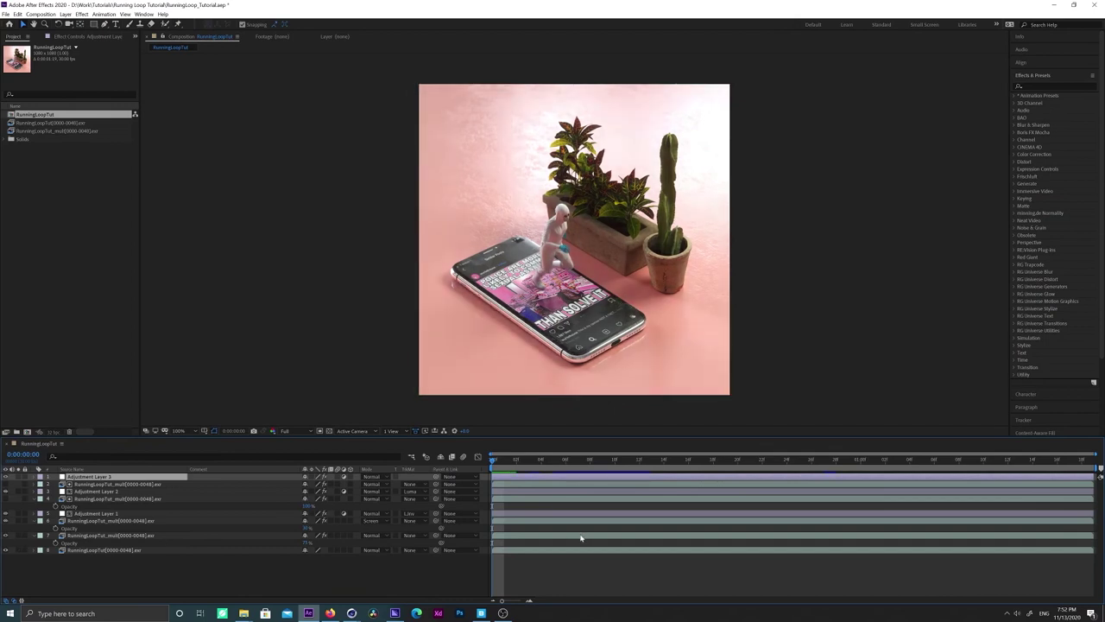